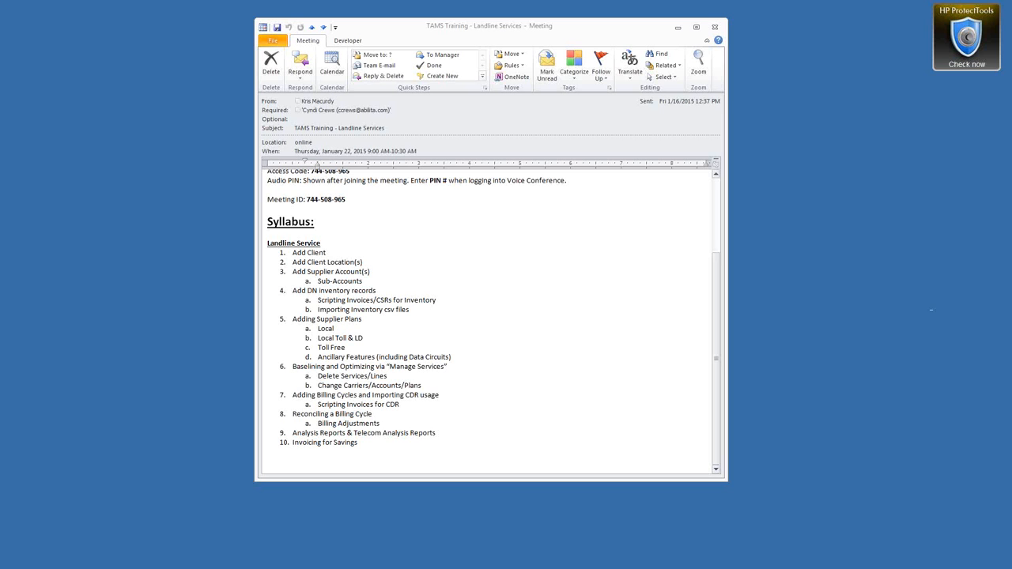
Step: Highlight the Add Client and Add Client Location(s) syllabus items down through item 4a
left_click(293, 253)
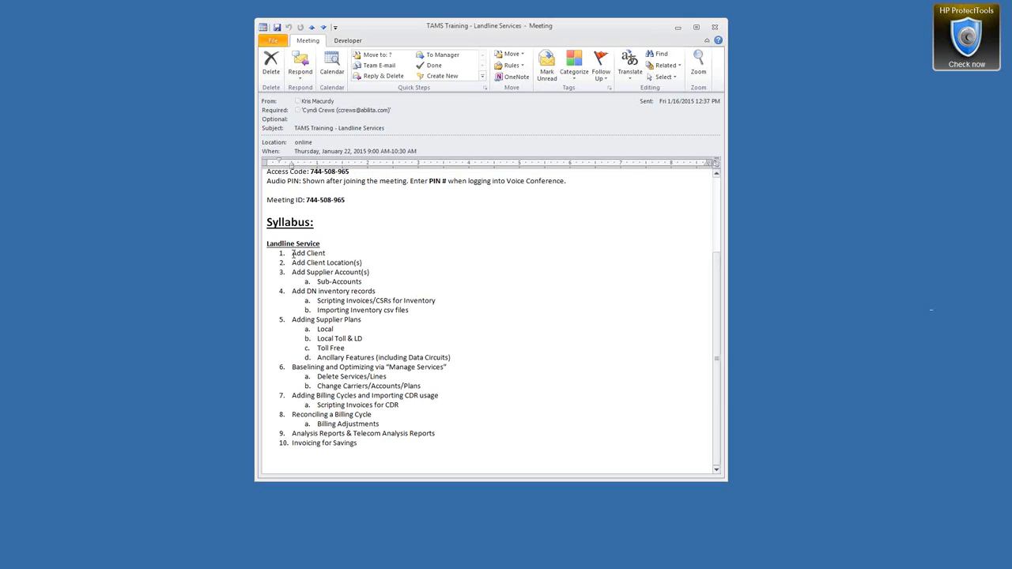
left_click_drag(292, 253, 329, 253)
left_click_drag(329, 254, 366, 262)
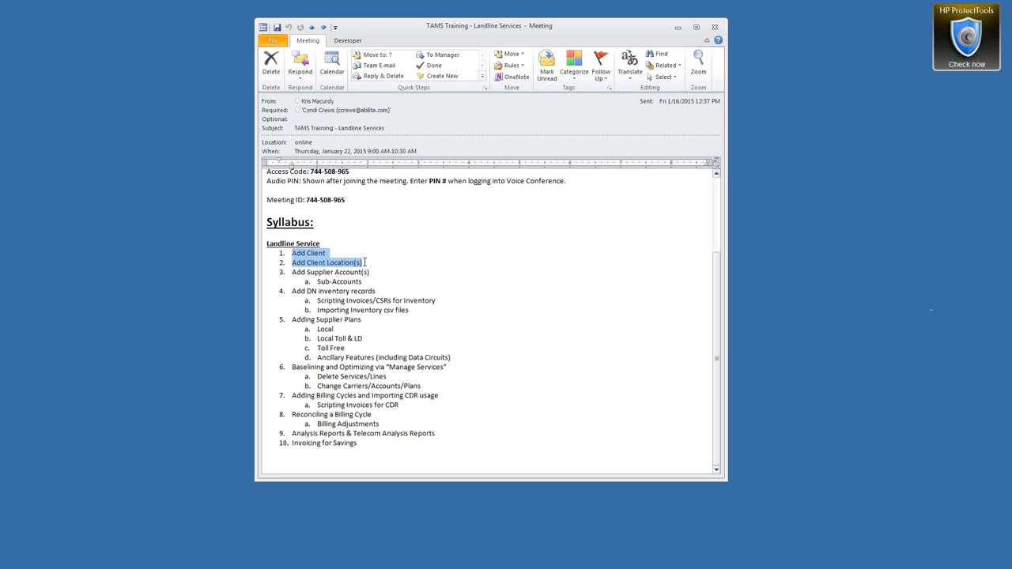
left_click_drag(364, 262, 435, 299)
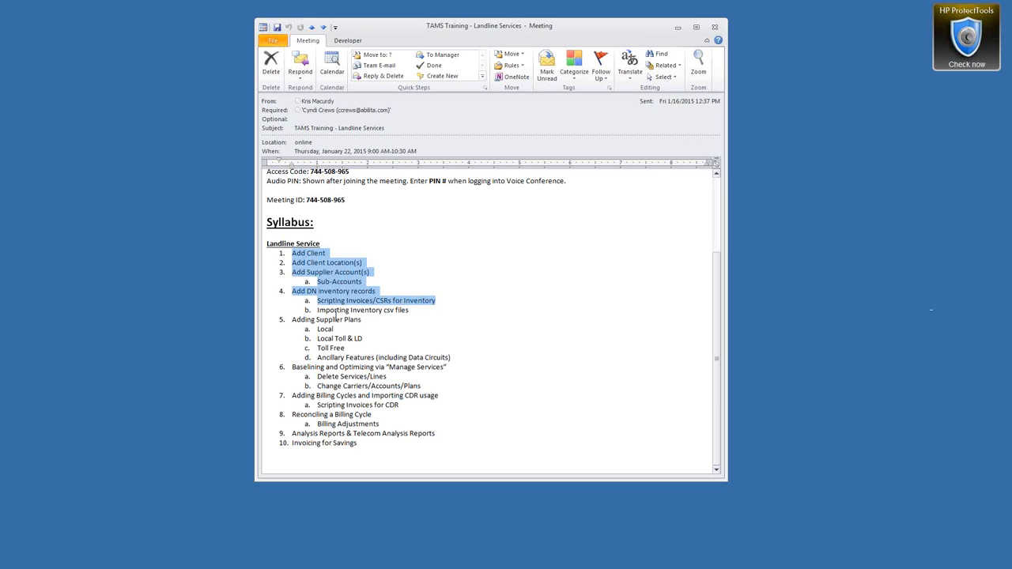
left_click(286, 320)
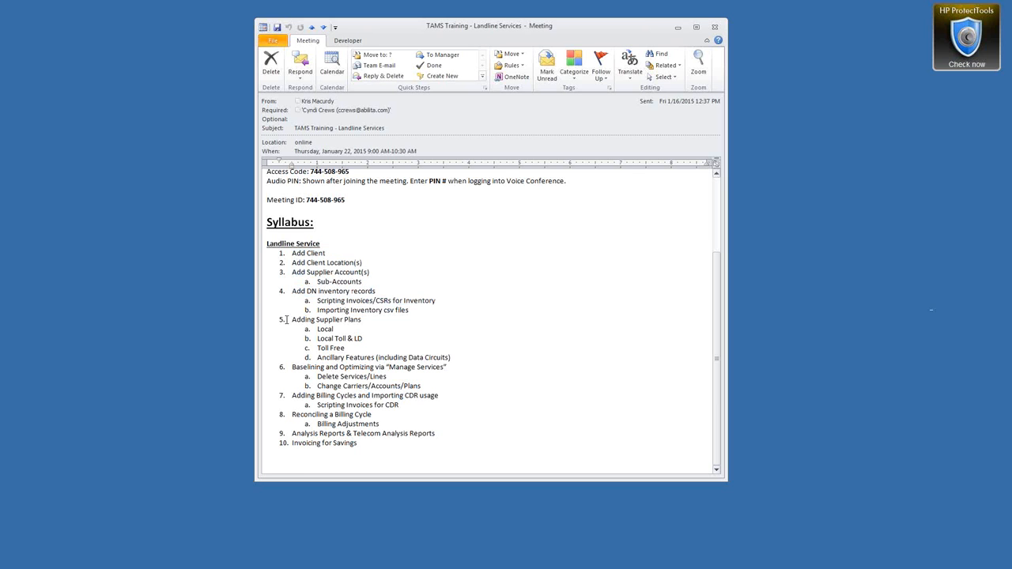
left_click_drag(307, 329, 327, 329)
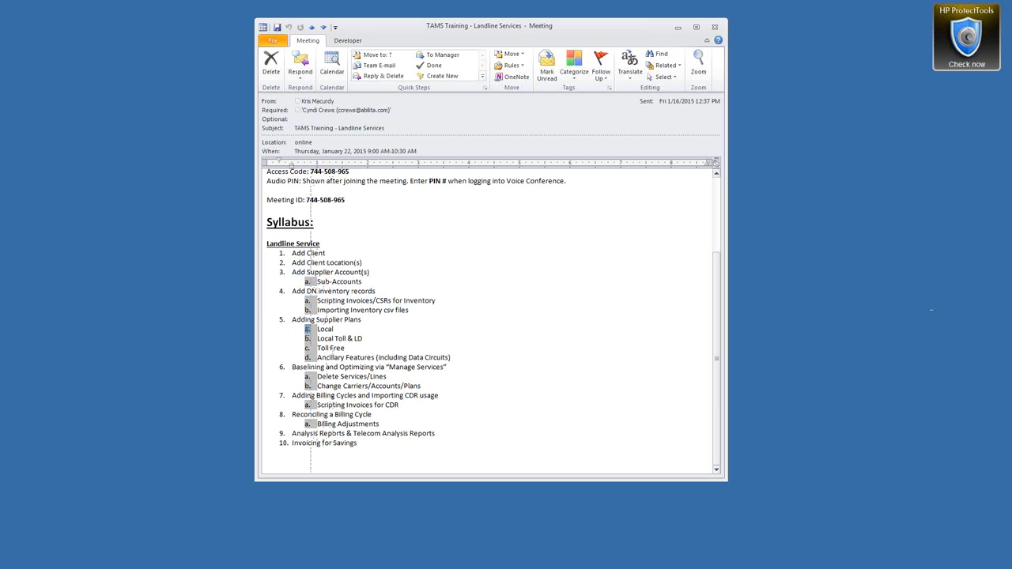
left_click(352, 353)
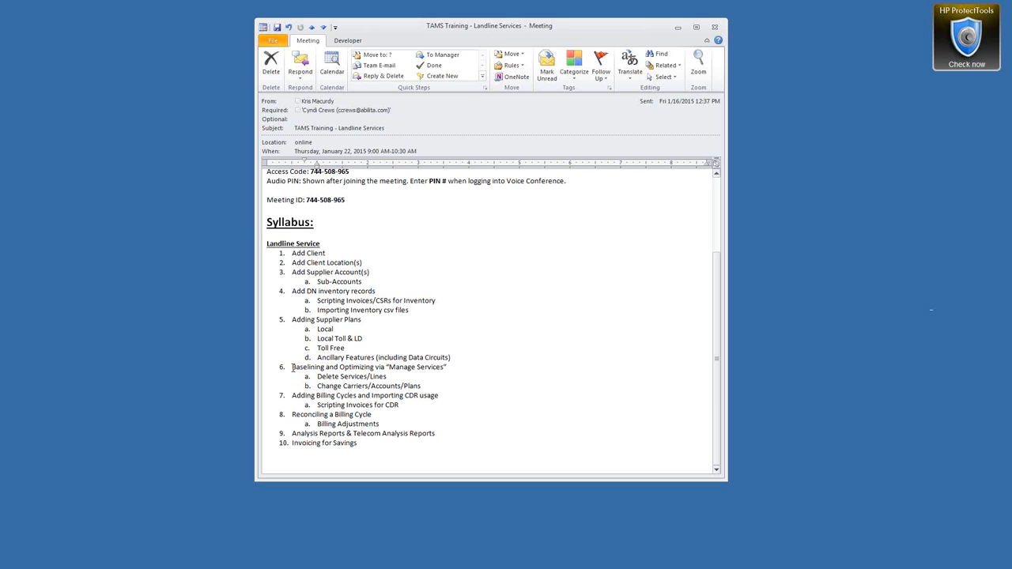
Step: Highlight syllabus topics: Baselining, Optimizing, Delete Services/Lines, billing cycles, reports, Invoicing for Savings, ancillary features
left_click_drag(291, 367, 325, 368)
left_click_drag(339, 367, 376, 369)
left_click_drag(318, 376, 369, 377)
left_click_drag(386, 377, 317, 378)
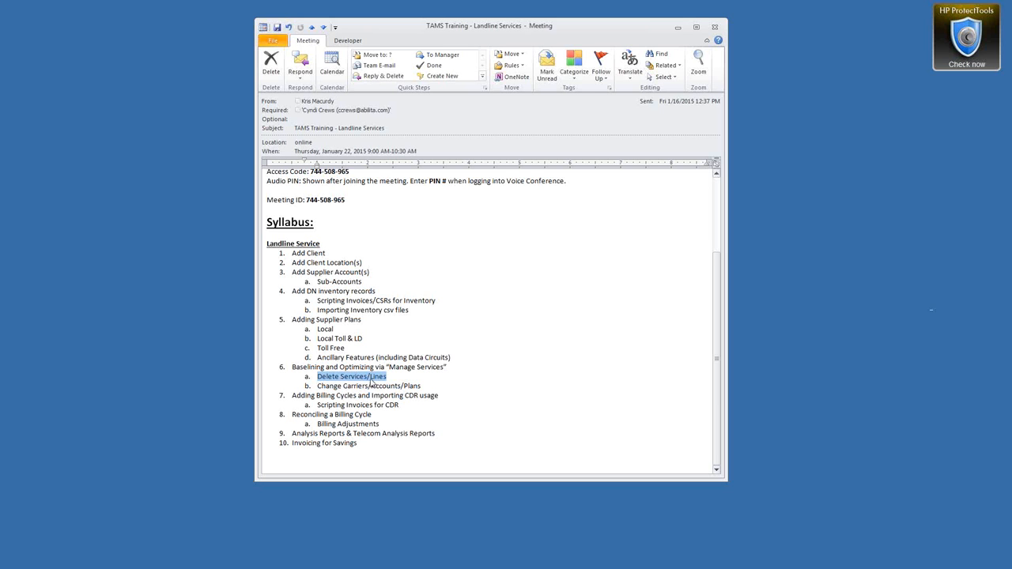
left_click(296, 396)
left_click_drag(294, 396, 440, 396)
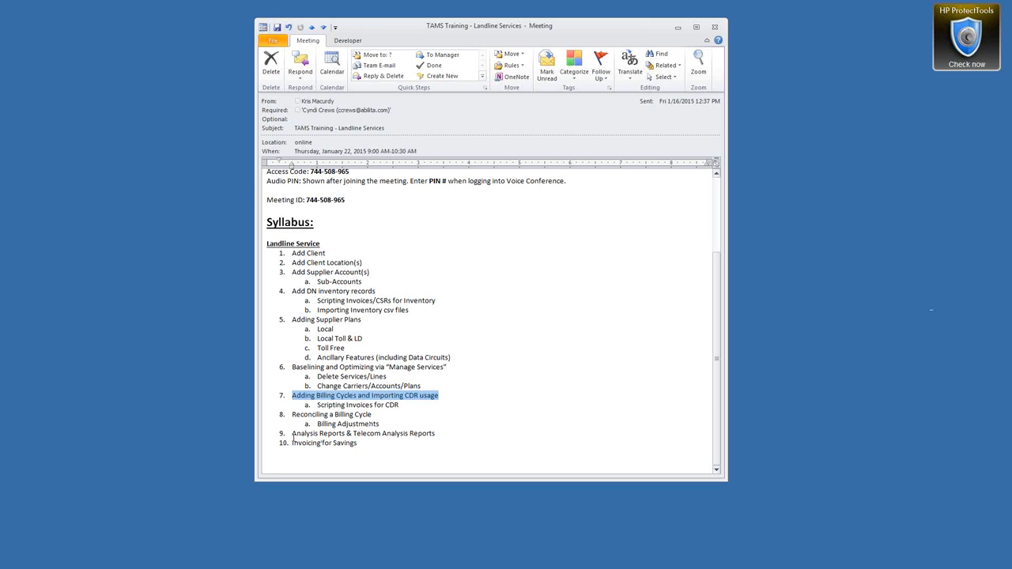
left_click_drag(292, 434, 426, 436)
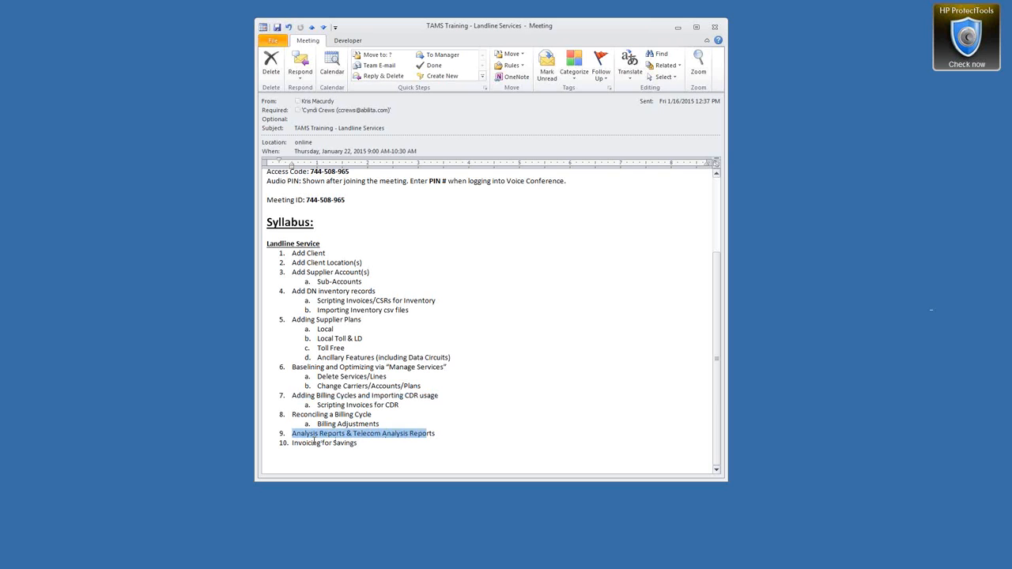
left_click_drag(357, 445, 292, 443)
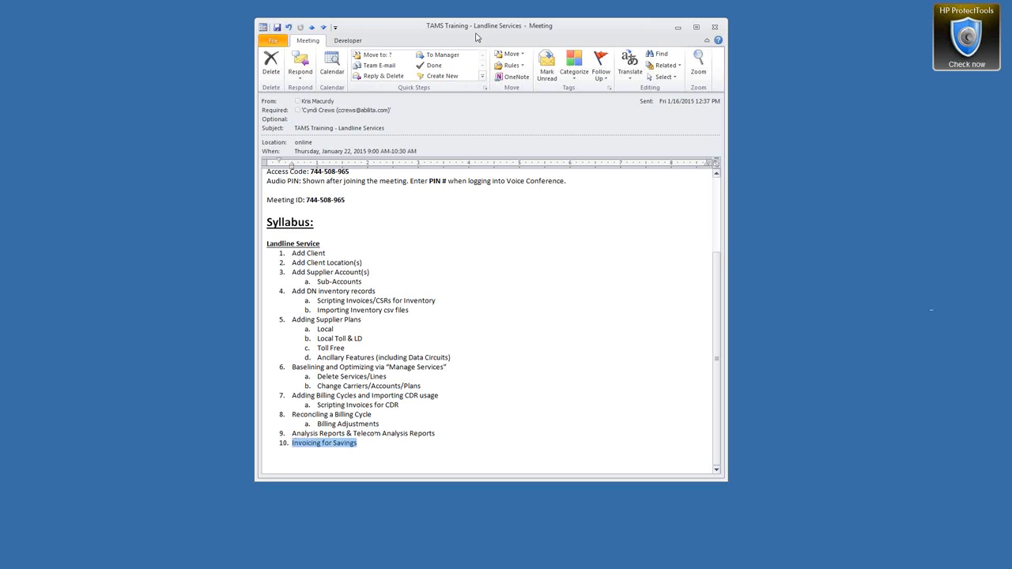
left_click(455, 357)
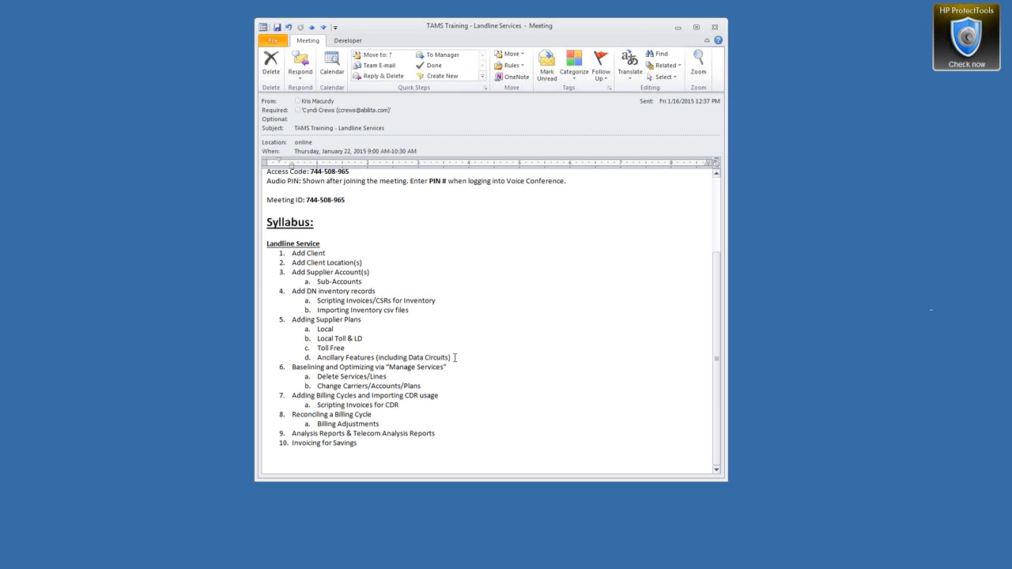
left_click_drag(455, 357, 317, 357)
left_click_drag(291, 253, 350, 272)
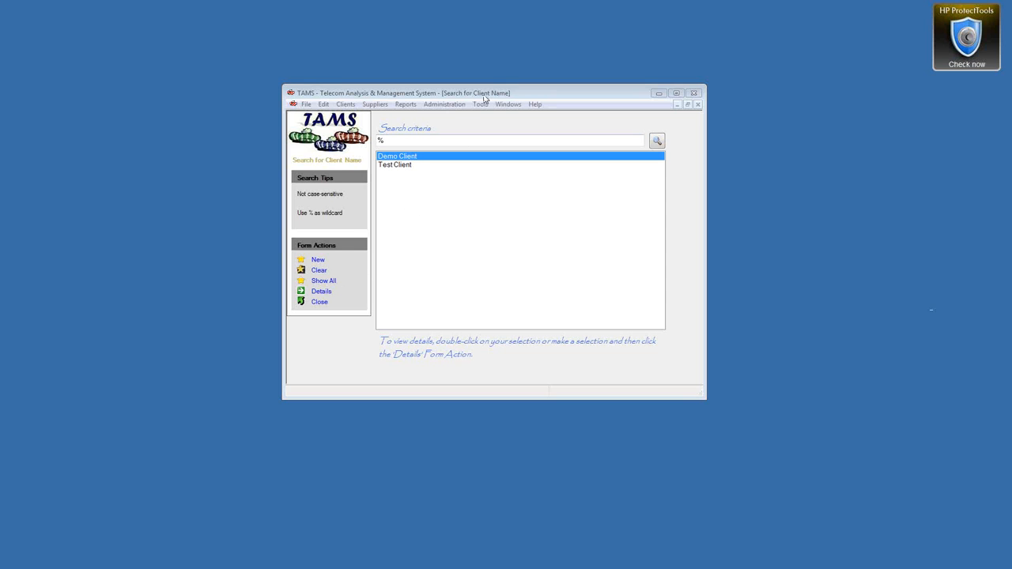
Step: From Clients > Search Clients, start a blank new Client Details record
left_click(377, 106)
mouse_move(348, 107)
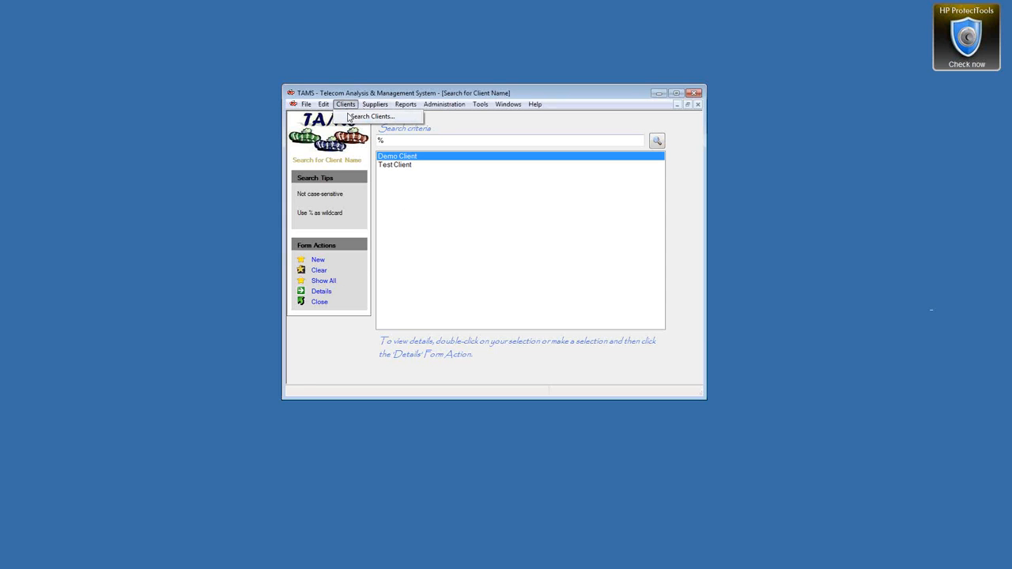
left_click(352, 116)
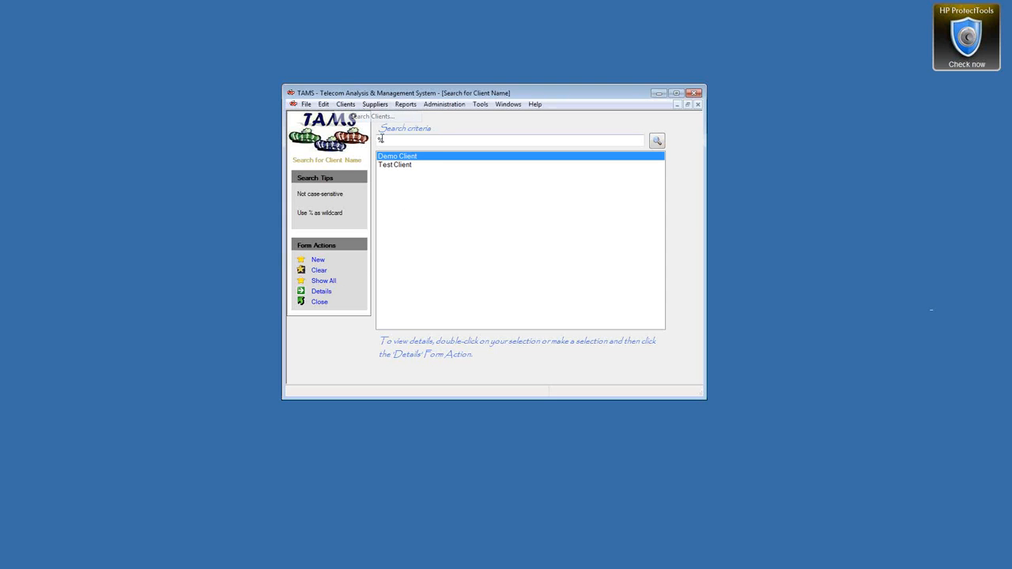
left_click(318, 261)
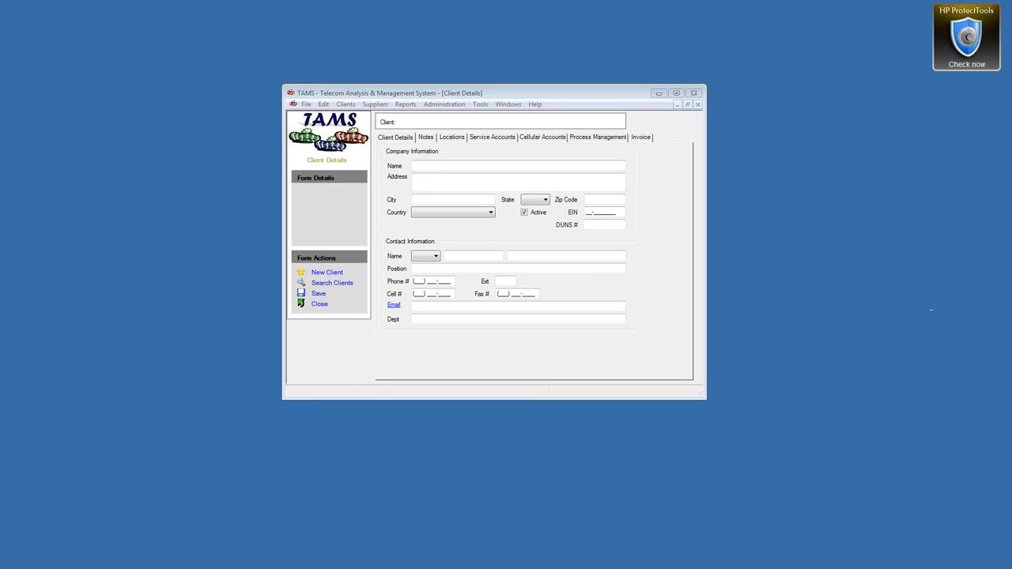
Step: Fill the client form from the Landline Savings Co. Outlook contact, placed beside TAMS
left_click_drag(0, 44, 273, 60)
left_click(639, 93)
left_click_drag(639, 93, 920, 129)
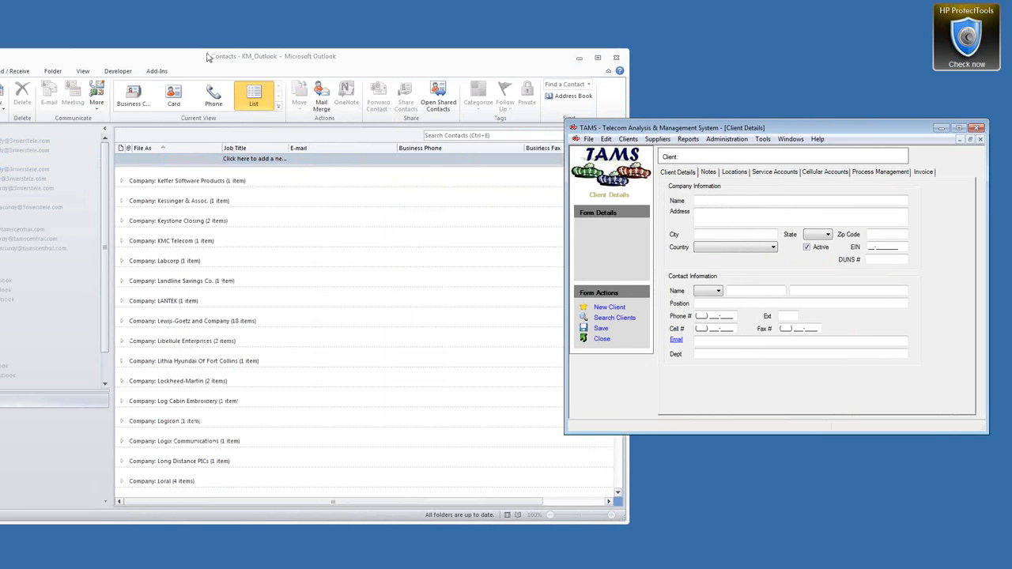
left_click_drag(210, 57, 226, 54)
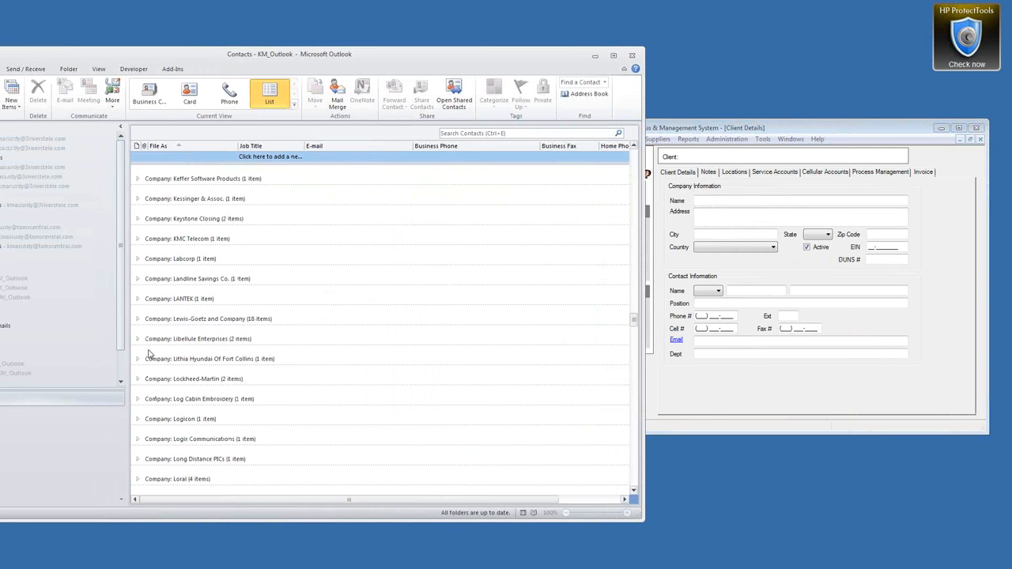
left_click(136, 280)
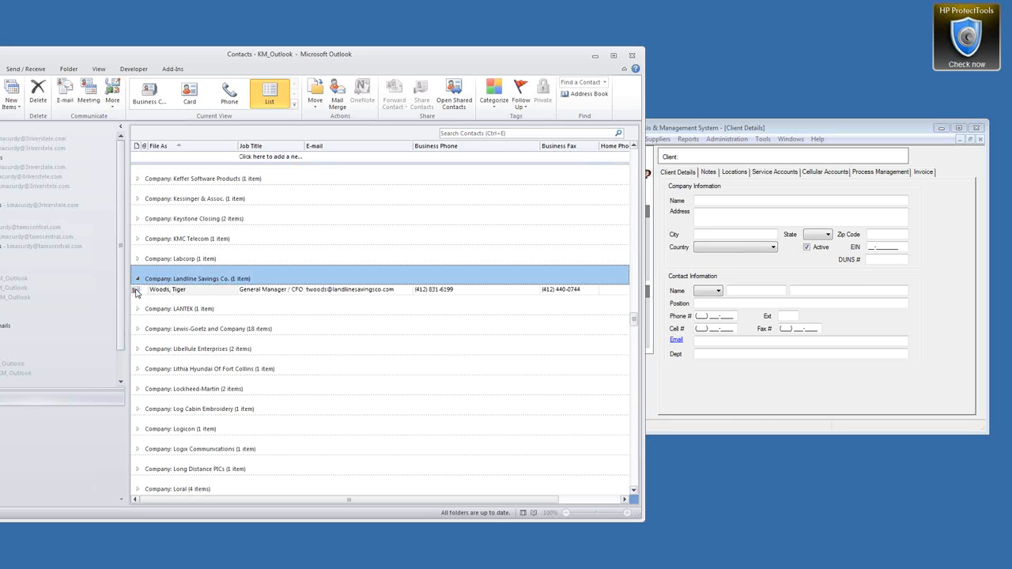
left_click(135, 290)
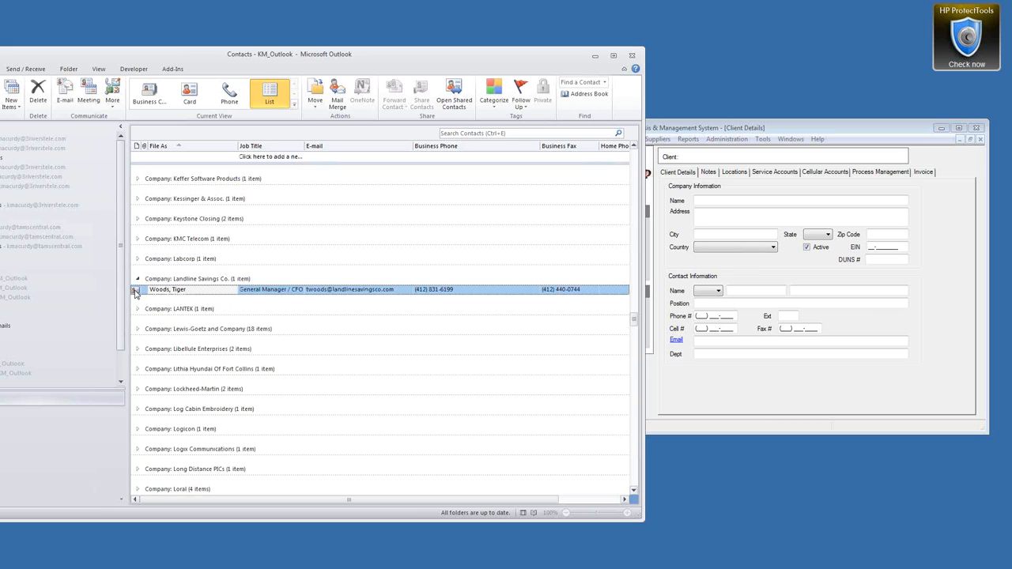
left_click_drag(136, 293, 741, 215)
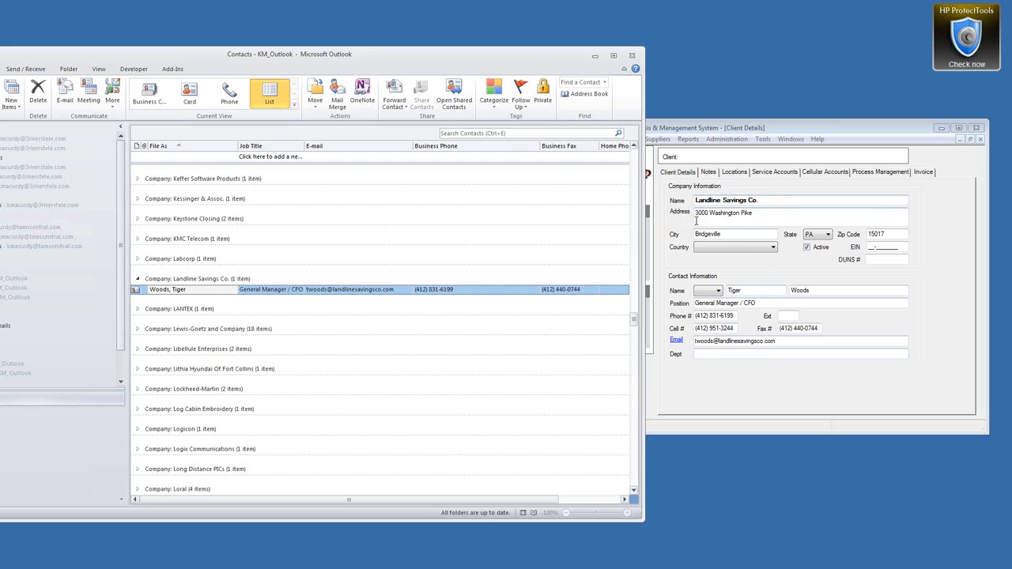
Step: Set the client's country to United States, save it, and show its locations
left_click(764, 248)
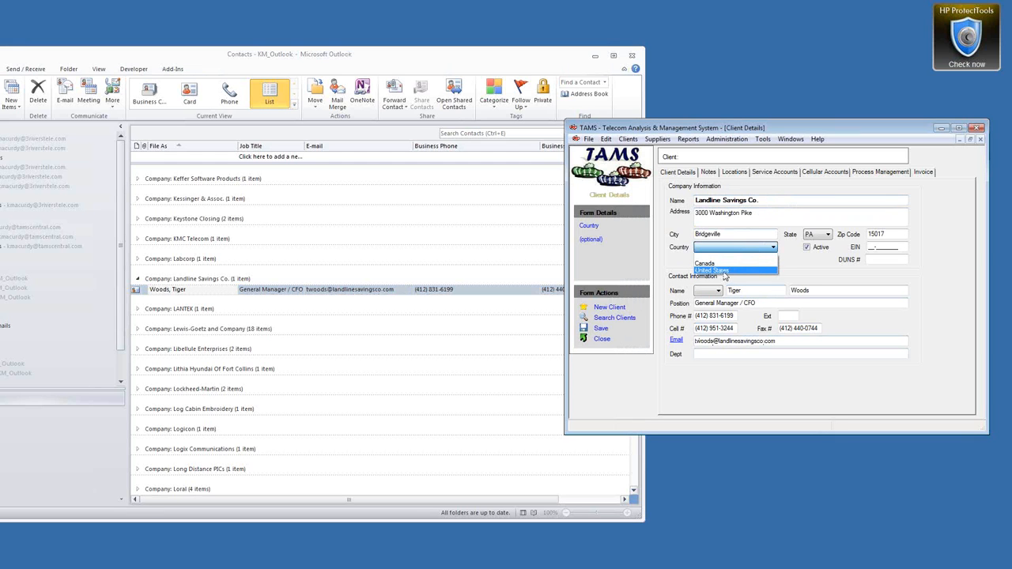
left_click(721, 272)
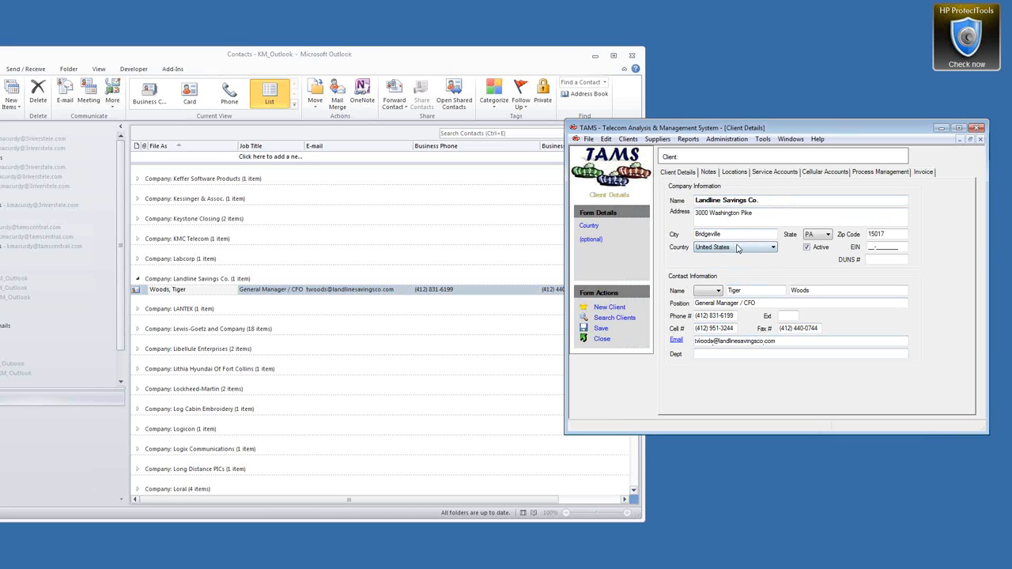
left_click(733, 354)
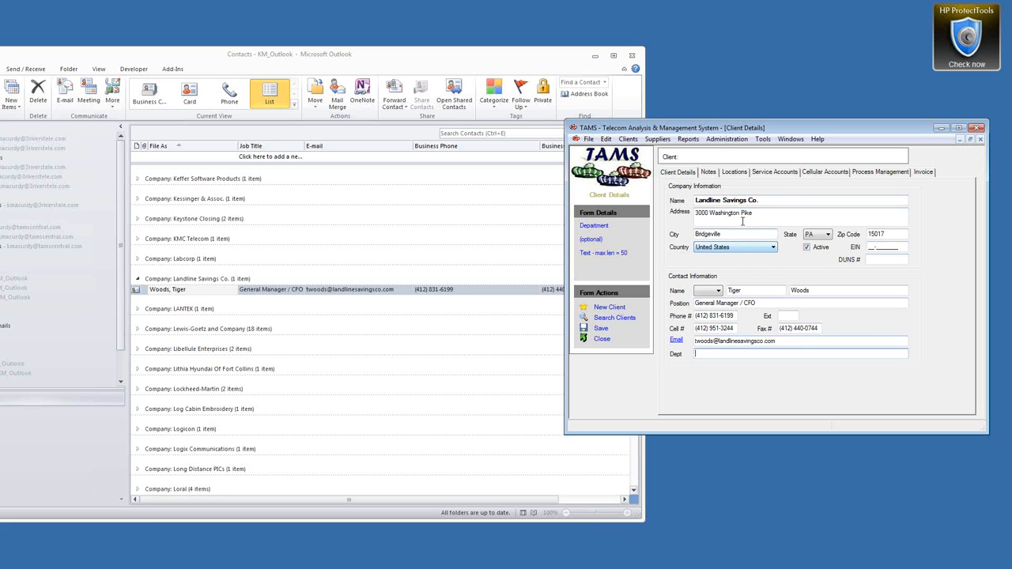
left_click(601, 329)
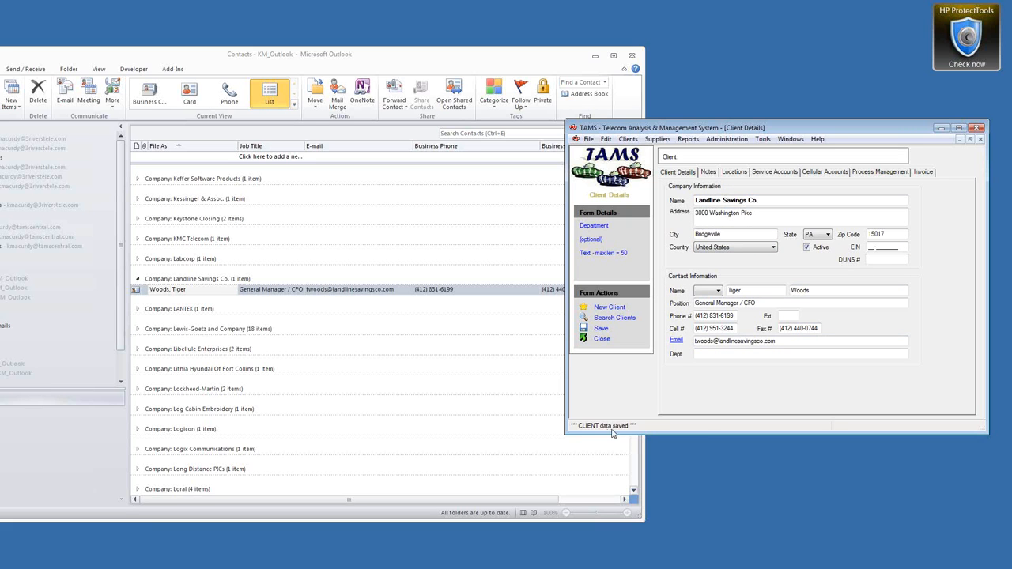
left_click(734, 173)
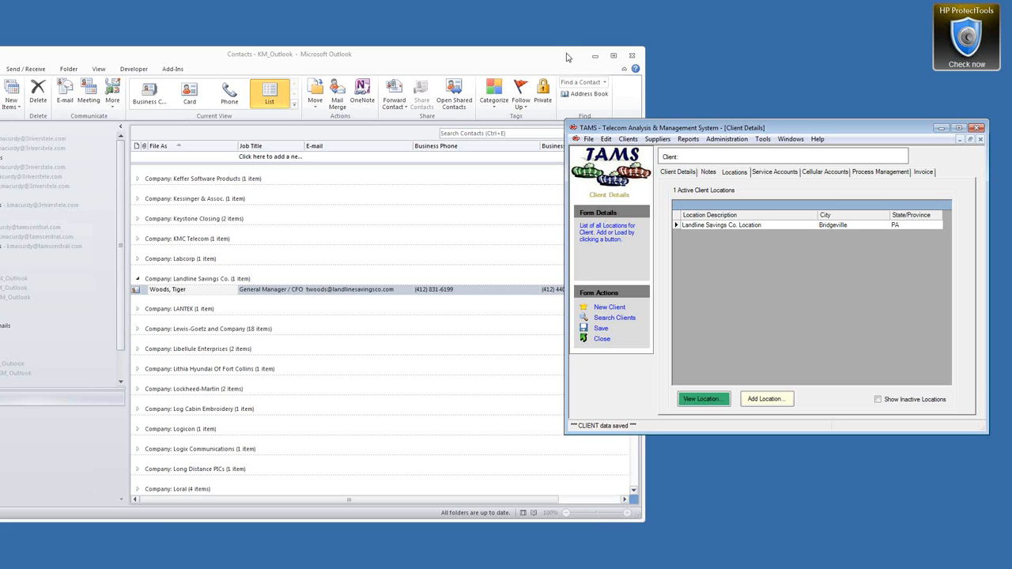
Step: Open the Landline Savings Co. Location details, then open 2011-04-15.pdf from the Windstream 456789123 folder
left_click(595, 57)
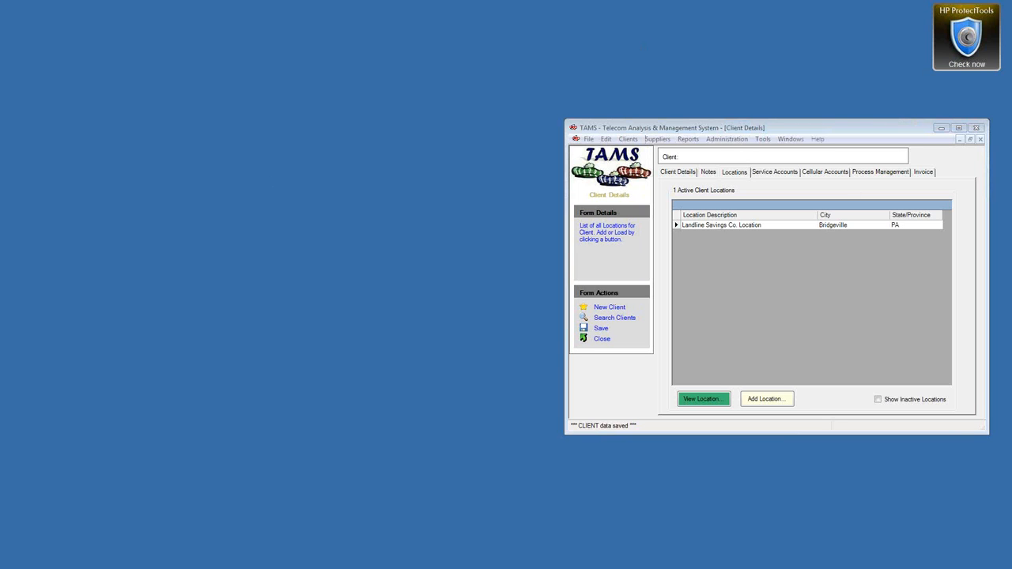
left_click_drag(753, 133, 503, 127)
left_click(428, 221)
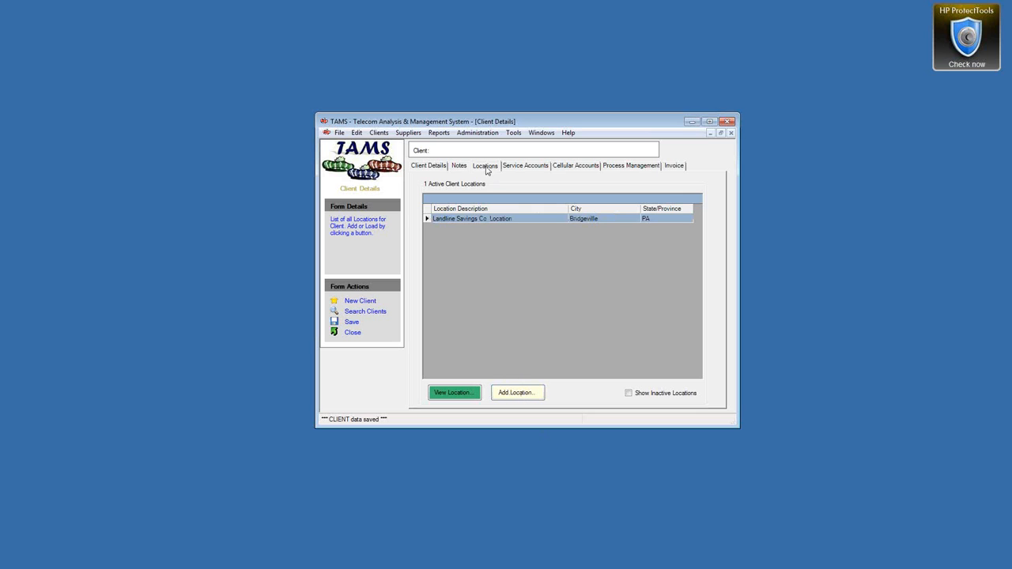
double_click(426, 219)
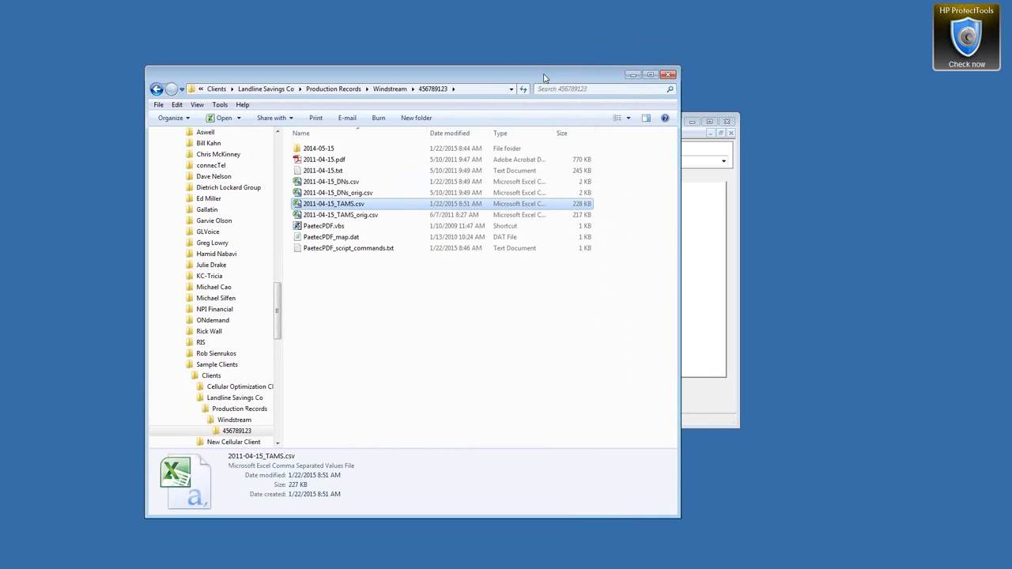
left_click(325, 159)
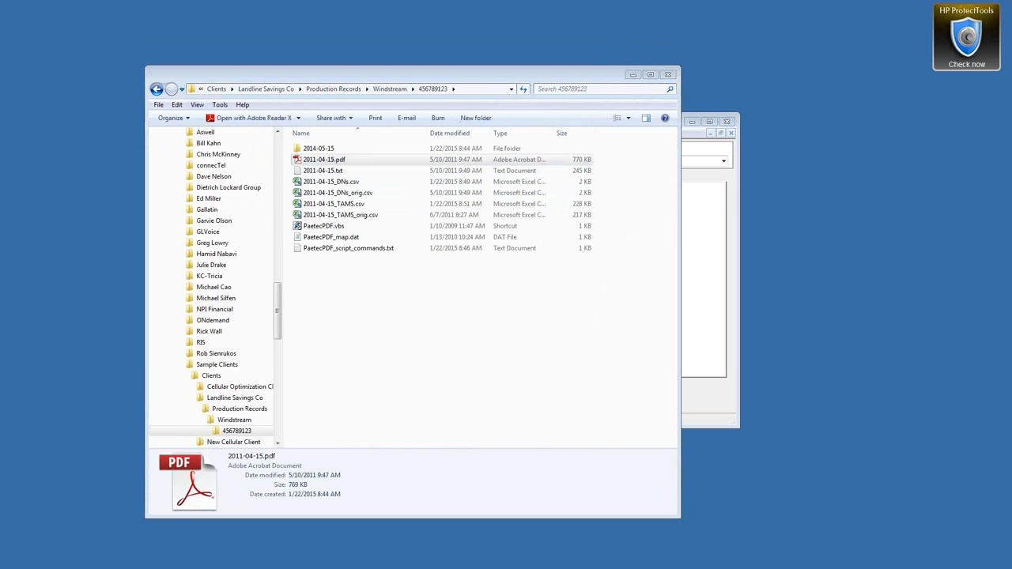
left_click_drag(281, 43, 458, 26)
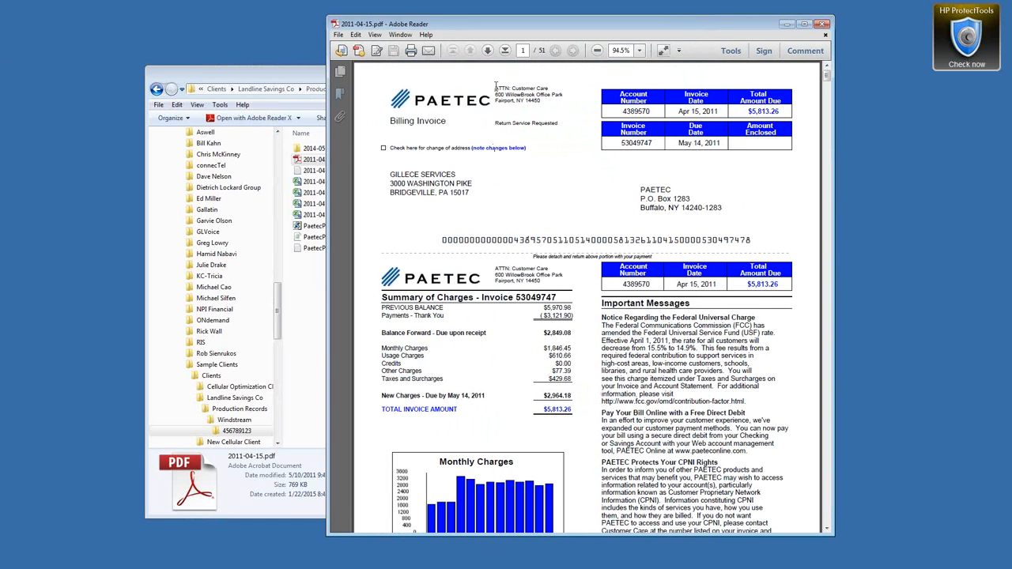
left_click_drag(720, 112, 678, 112)
scroll(504, 184, "down", 3)
scroll(504, 184, "down", 1)
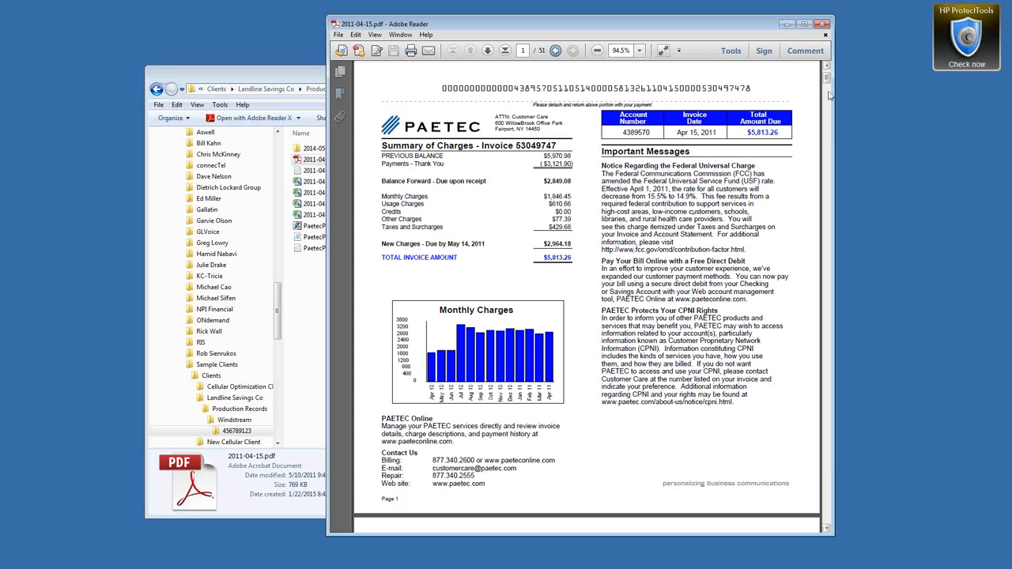
Step: Select all text on the PAETEC invoice's first page and copy it
left_click_drag(828, 81, 828, 75)
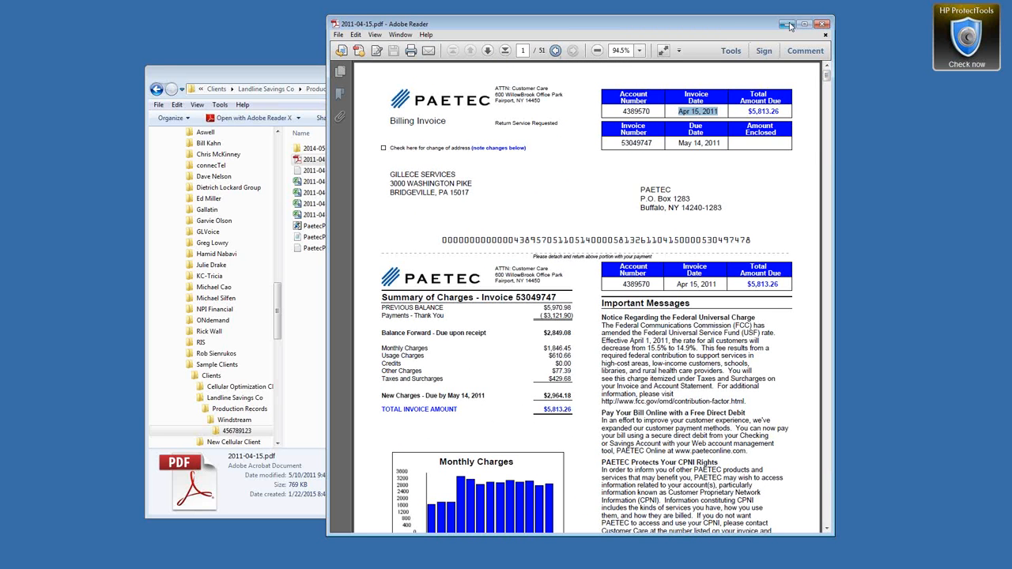
scroll(750, 190, "down", 3)
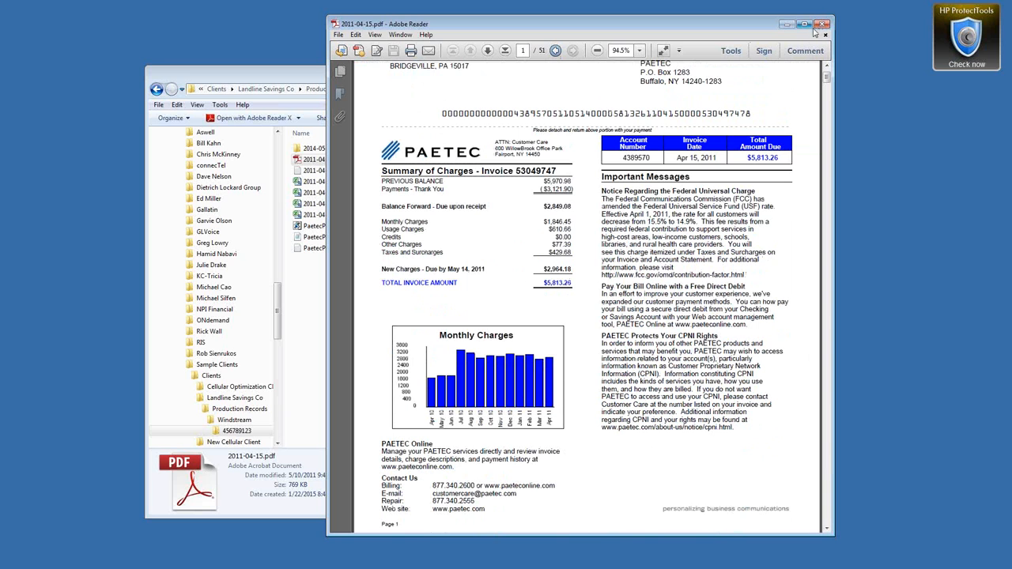
left_click_drag(637, 206, 686, 396)
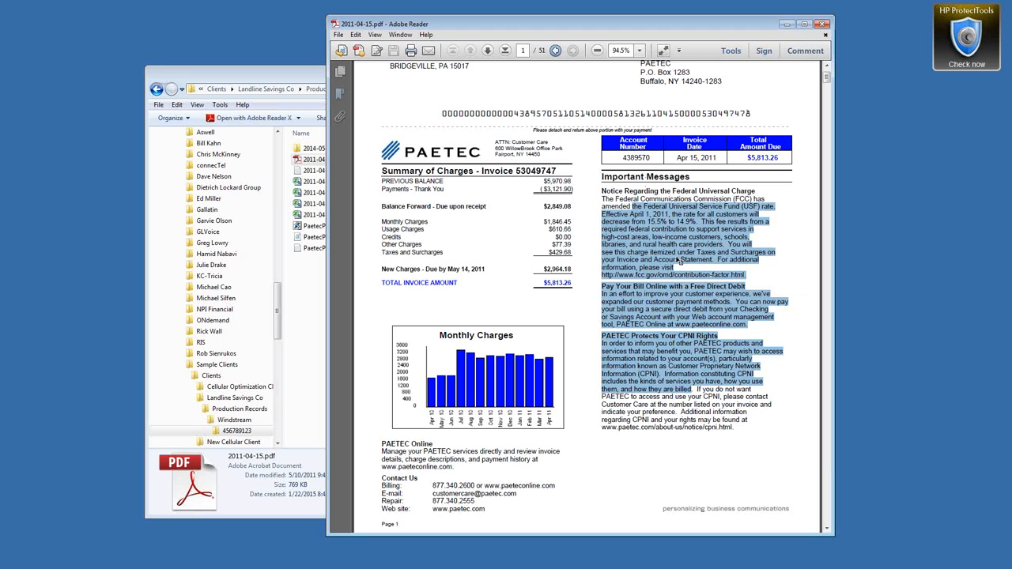
left_click(625, 250)
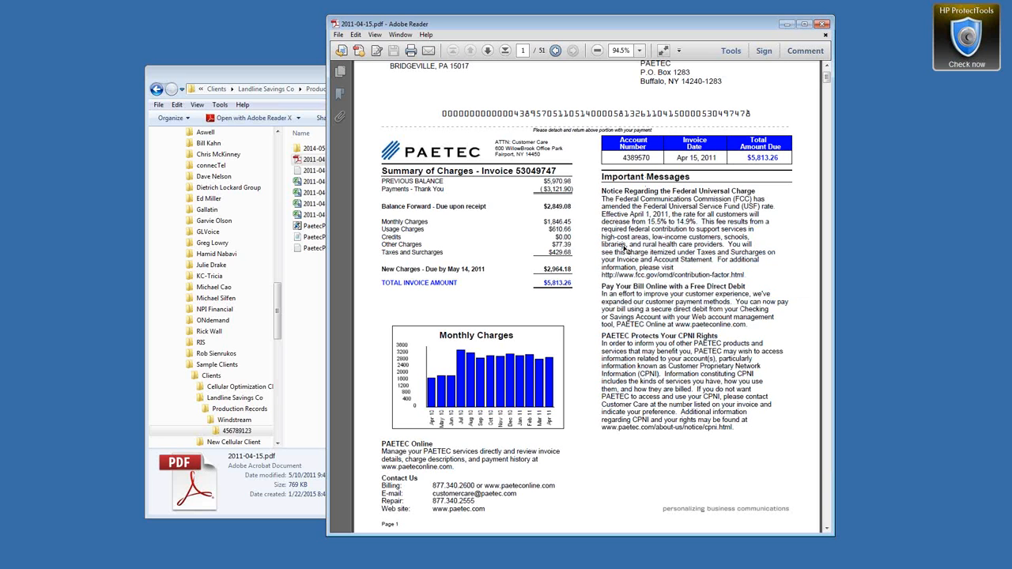
key("ctrl+a")
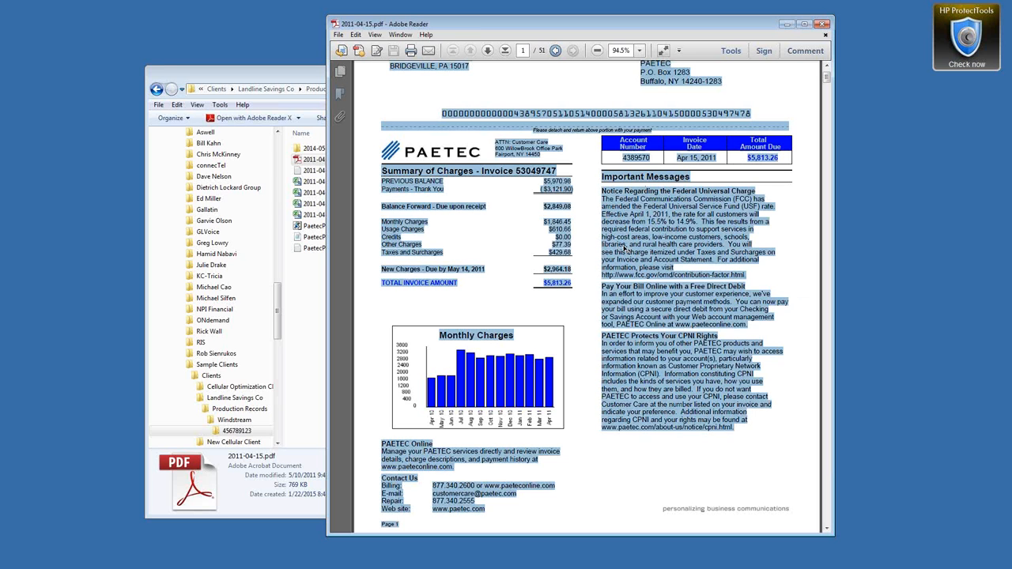
key("ctrl+c")
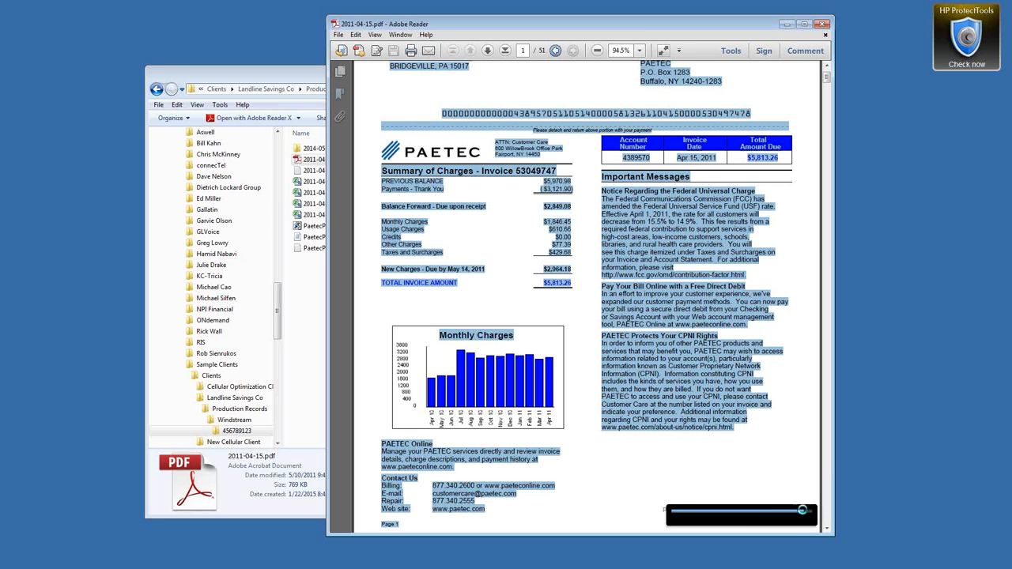
Step: Close the PDF, review 2011-04-15.txt in Notepad, then close it
left_click(825, 25)
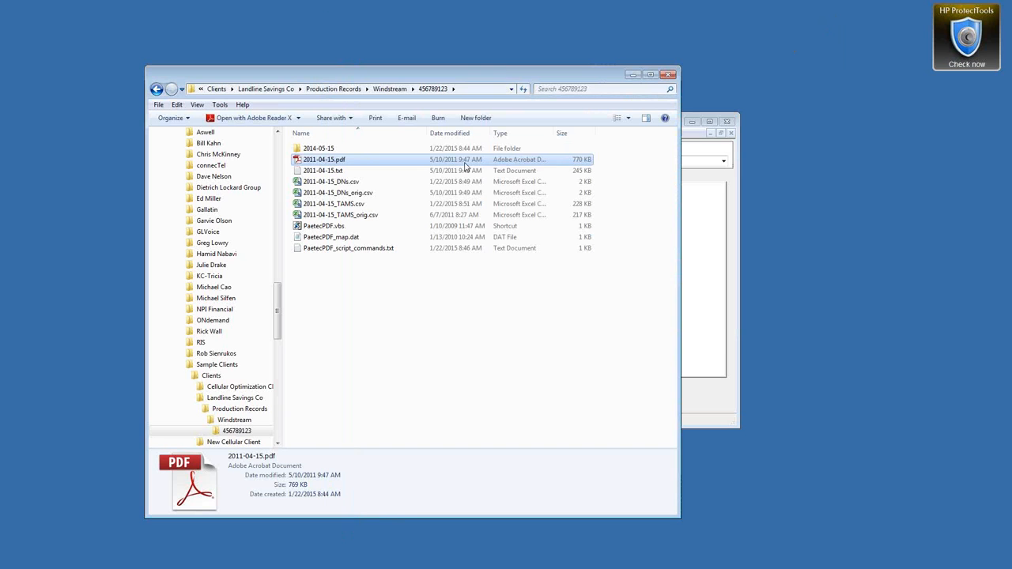
left_click(332, 171)
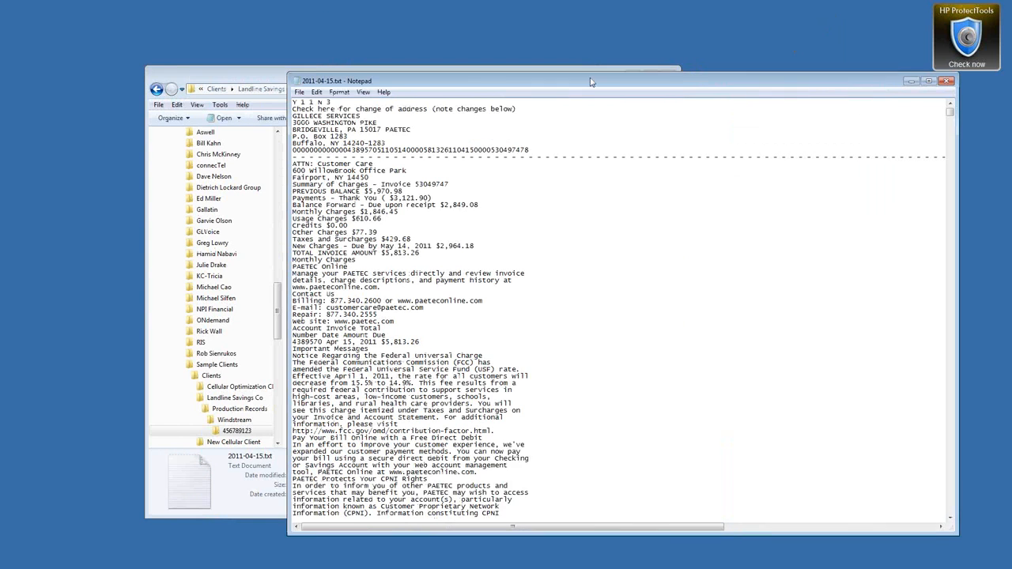
left_click_drag(591, 84, 601, 62)
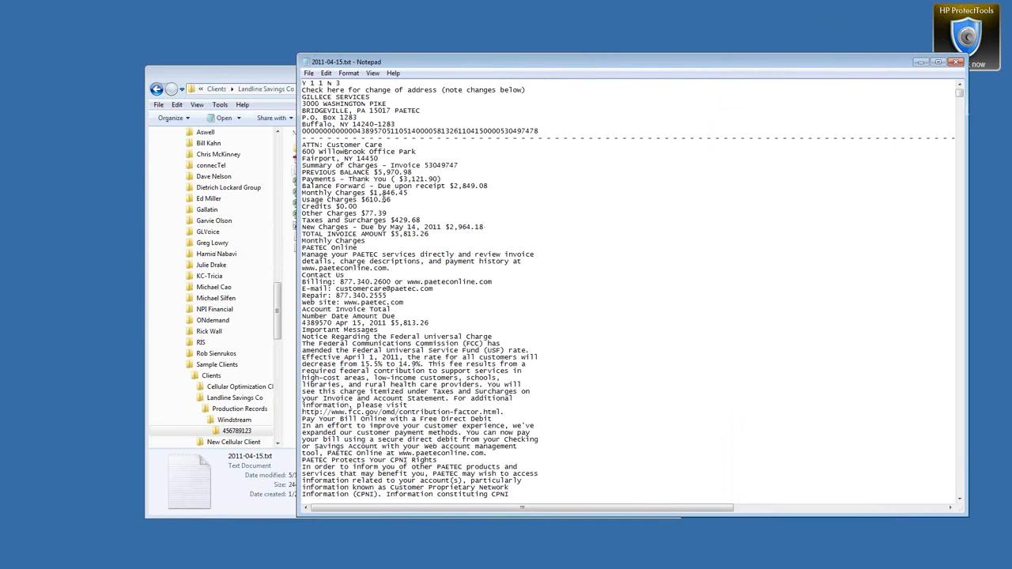
left_click(958, 62)
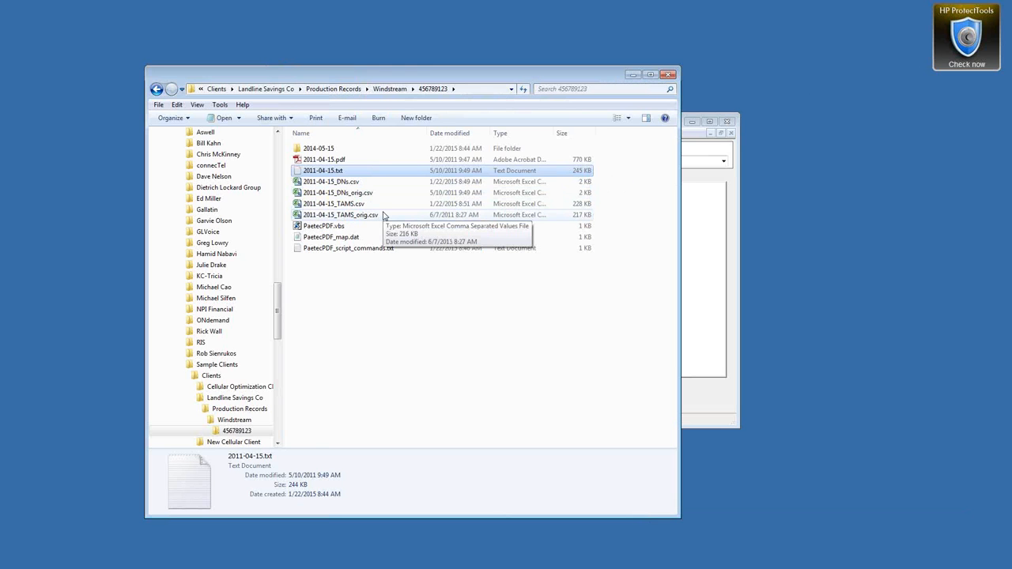
Step: Open PaetecPDF_script_commands.txt and select its second line, the 2011-04-15_DNs.csv -d command
double_click(338, 248)
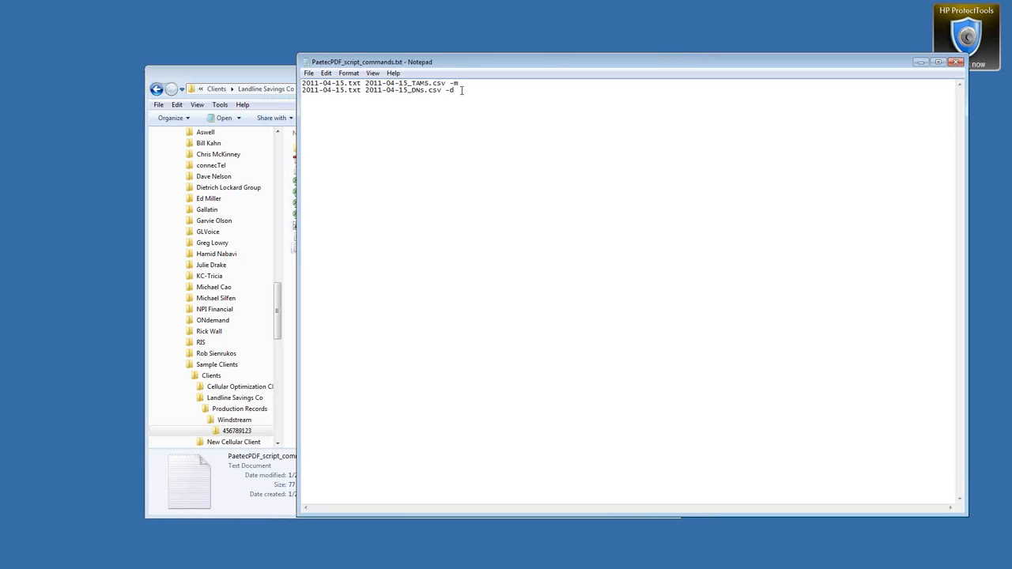
left_click_drag(463, 90, 301, 90)
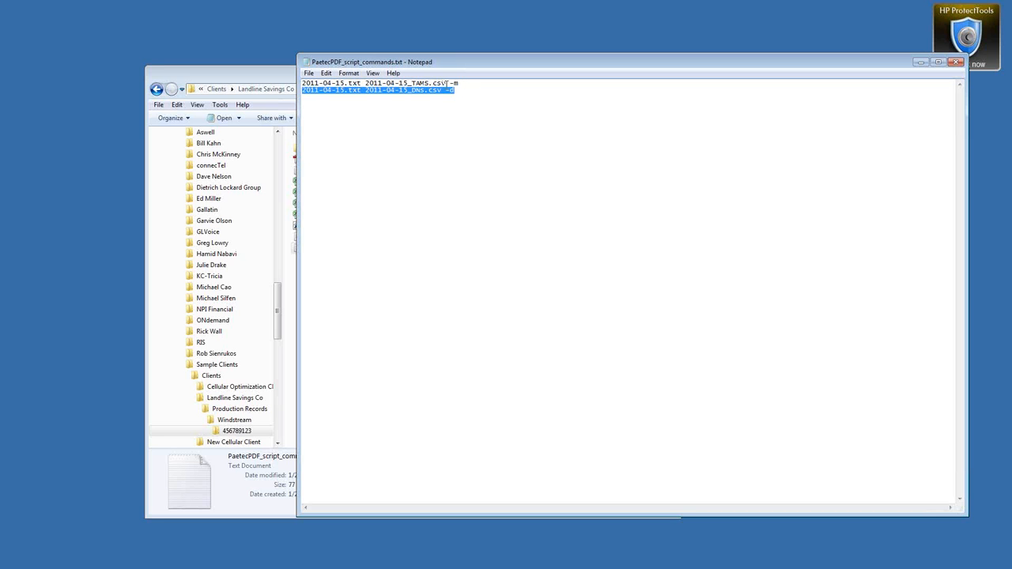
left_click(260, 81)
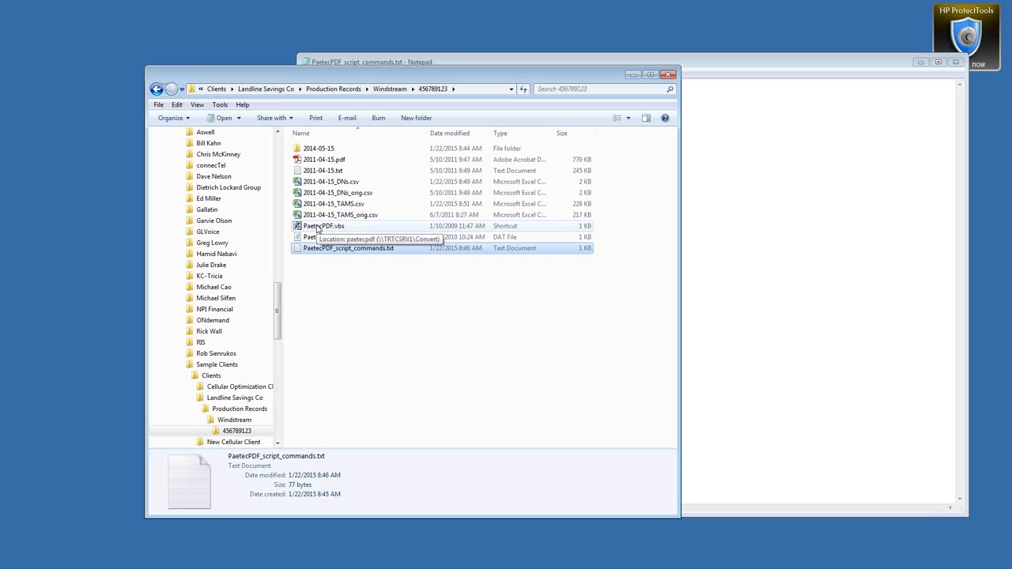
double_click(320, 227)
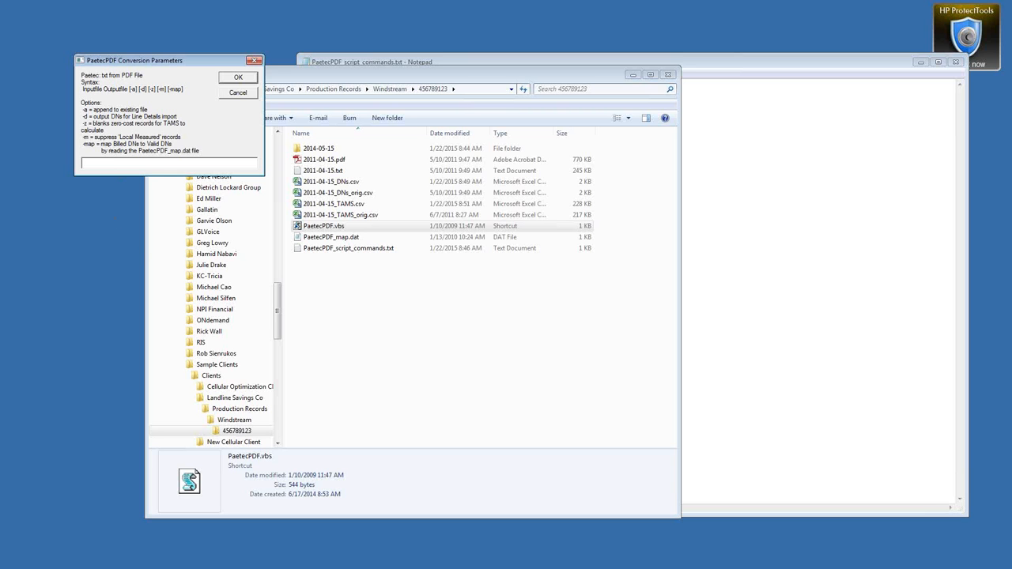
key("alt+Tab")
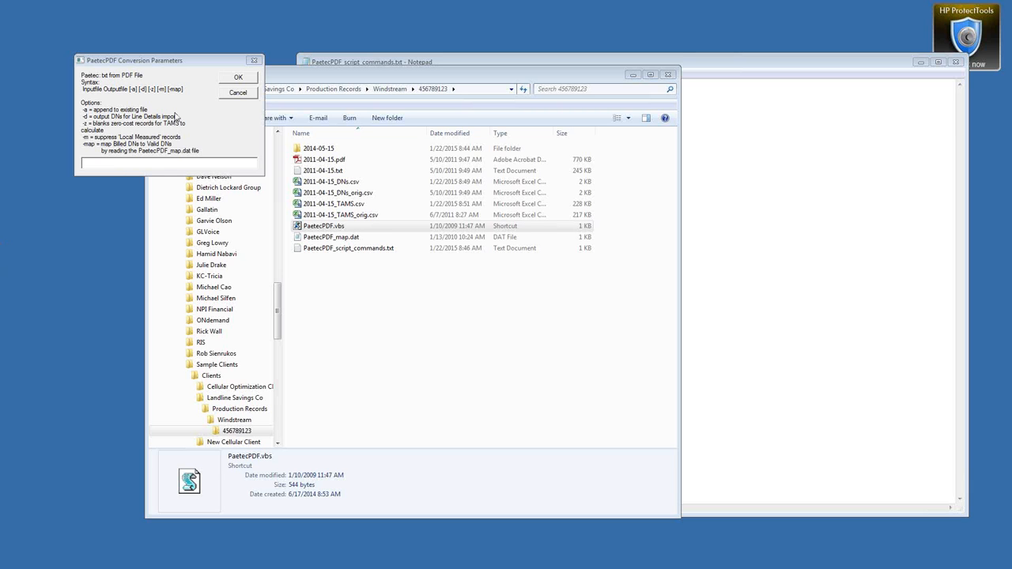
left_click(254, 61)
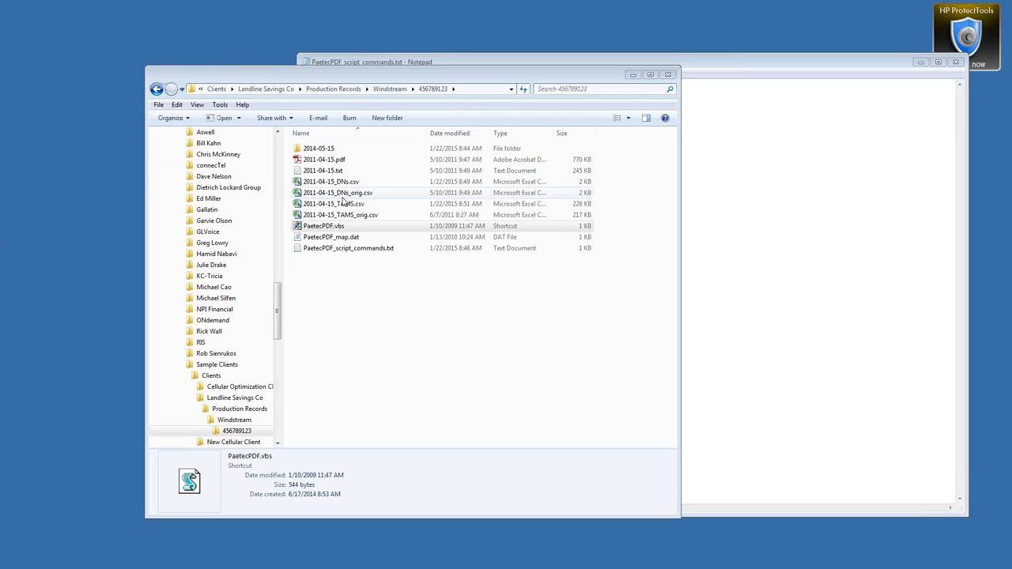
Step: Run PaetecPDF.vbs from the 456789123 folder and move its Conversion Parameters dialog aside
left_click(304, 229)
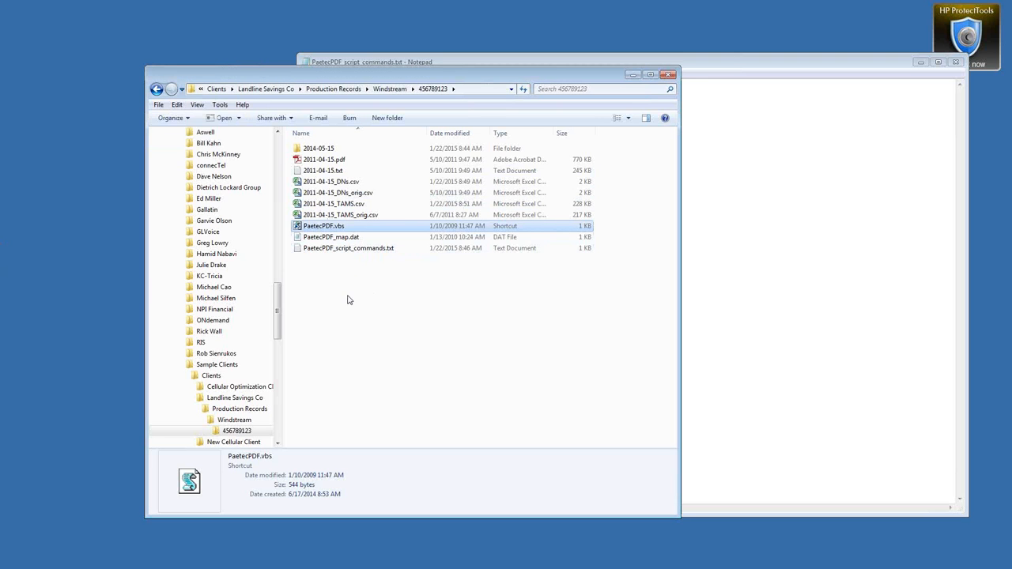
double_click(300, 230)
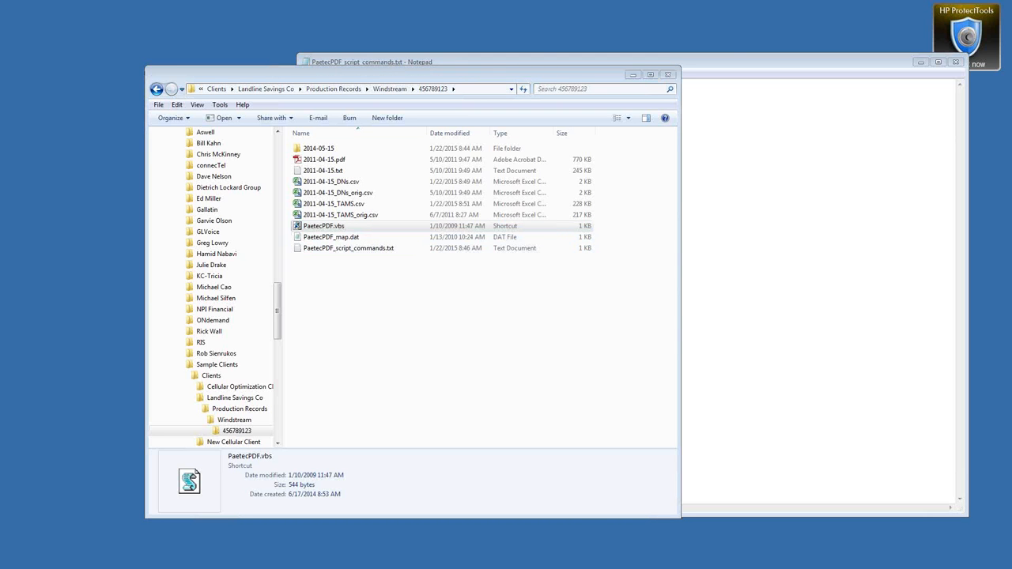
left_click_drag(313, 72, 155, 65)
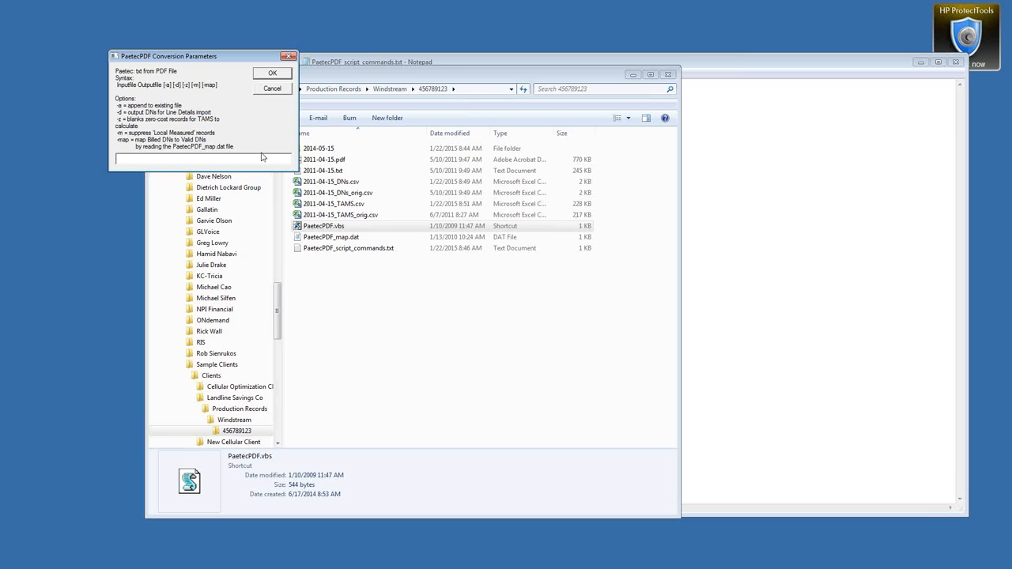
Step: Narrow the script commands Notepad window and move it right beside the file list
left_click_drag(680, 63, 685, 88)
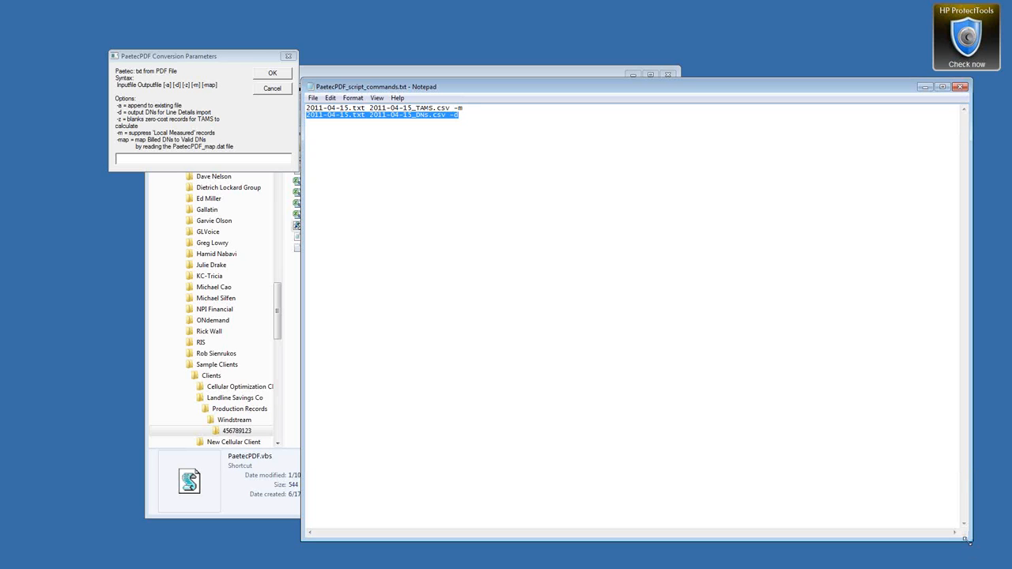
left_click_drag(970, 541, 807, 541)
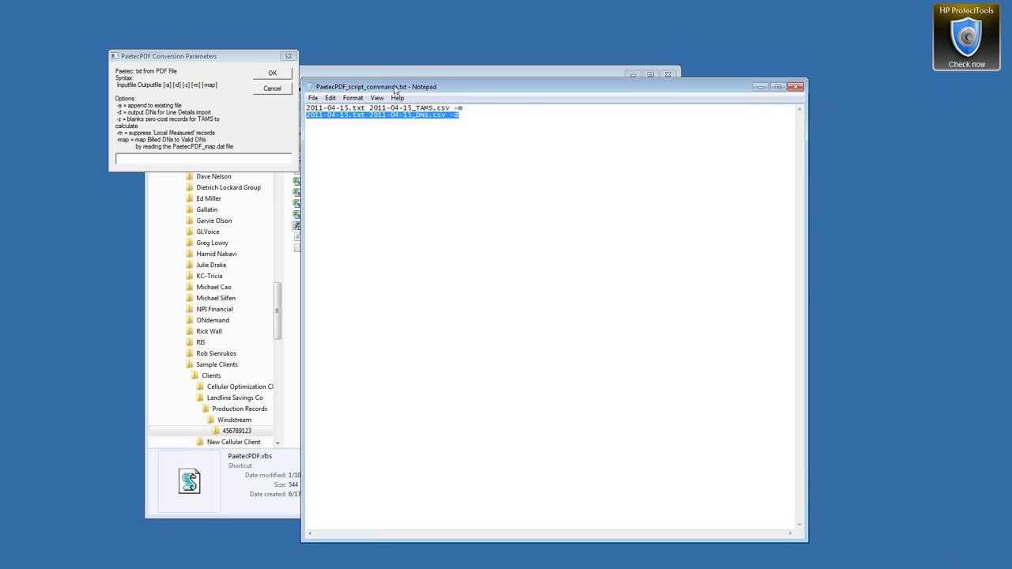
left_click_drag(395, 88, 544, 87)
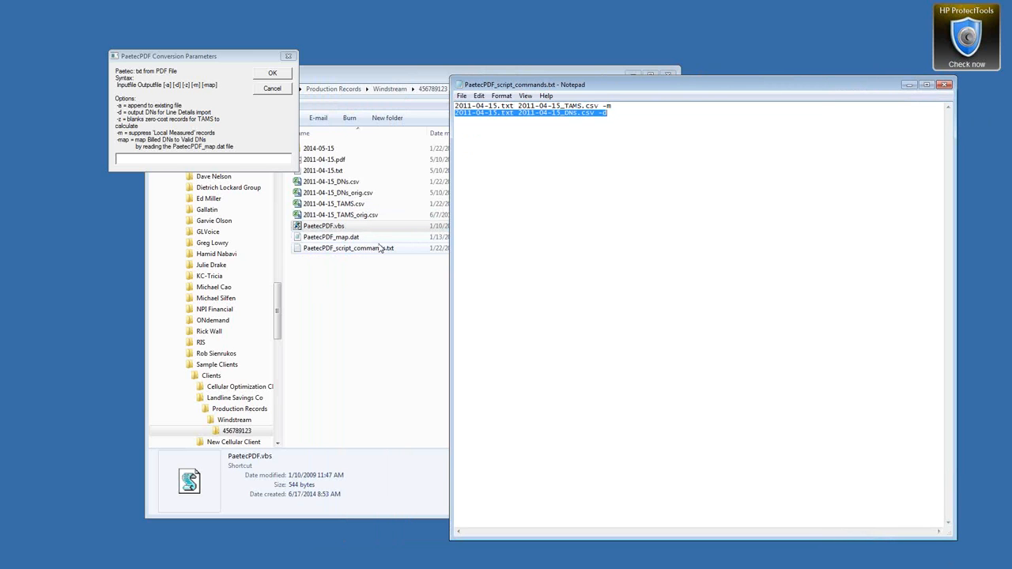
Step: Undo the stray 'q' and reselect the whole 2011-04-15_DNs.csv -d command line
type("q")
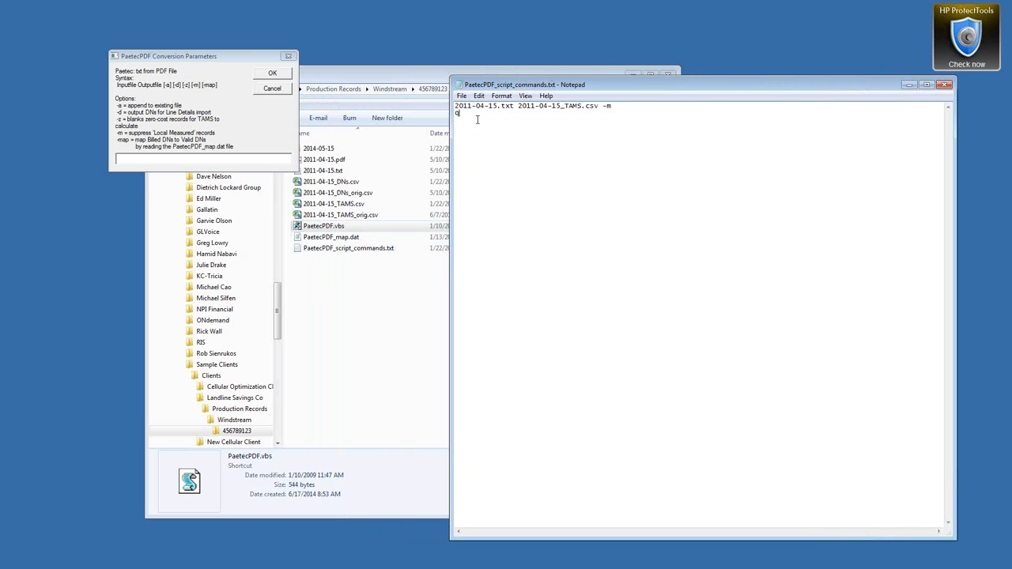
key("ctrl+z")
left_click_drag(617, 112, 514, 112)
left_click_drag(519, 112, 595, 112)
left_click_drag(609, 112, 443, 113)
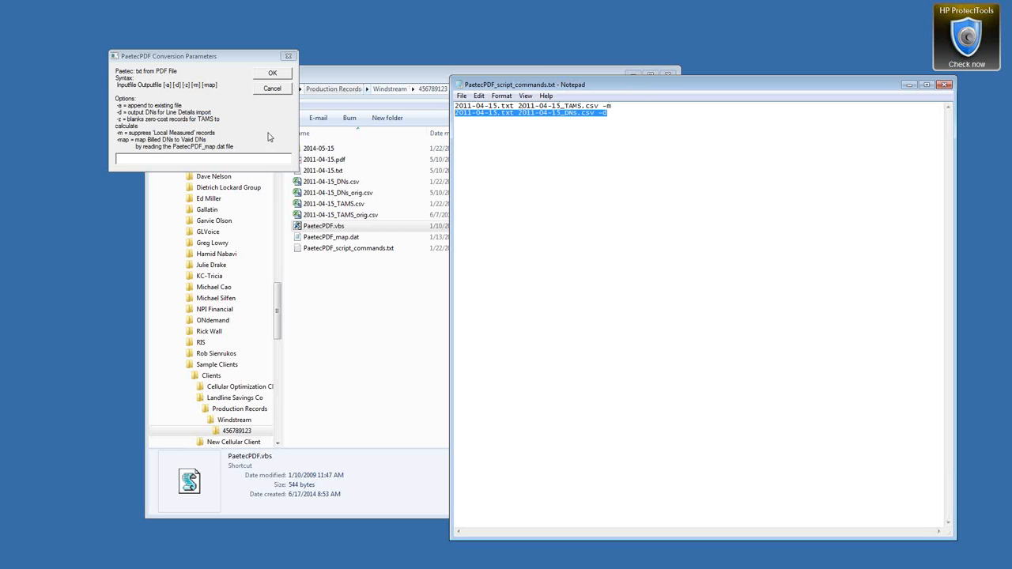
Step: Paste the DNs command into the Conversion Parameters box and run it, writing 39 records
left_click(156, 158)
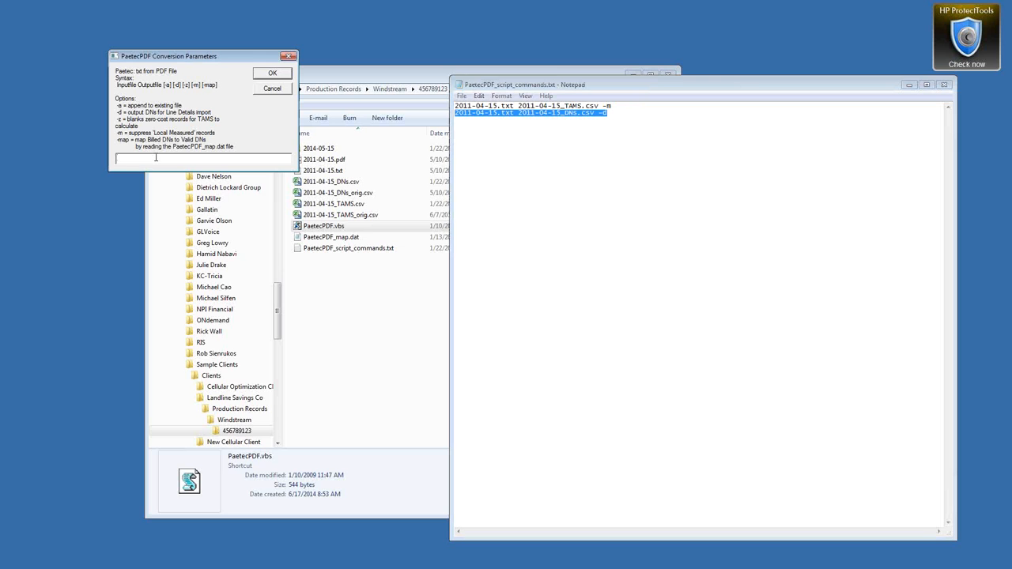
key("ctrl+v")
left_click(270, 76)
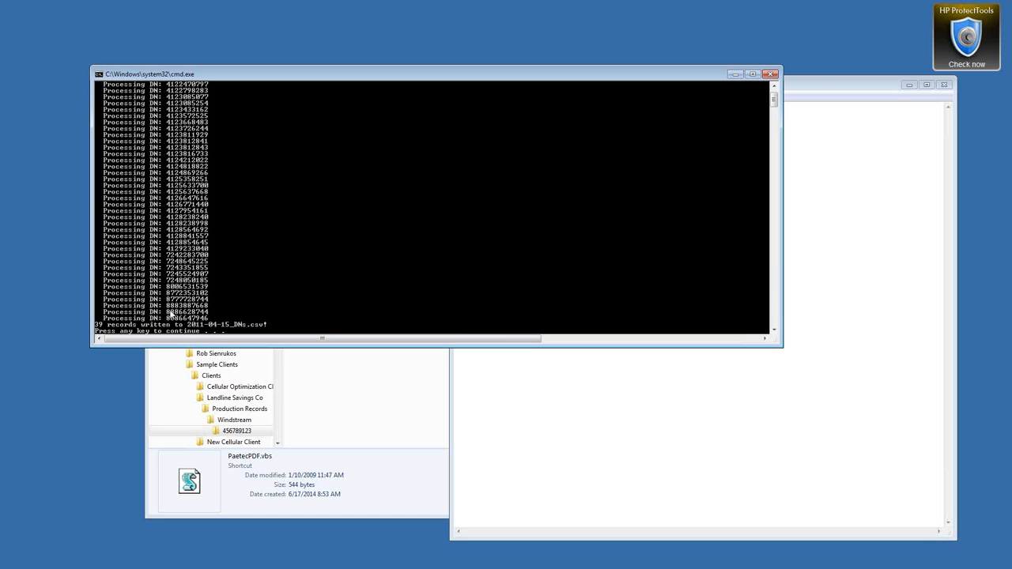
Step: Run a second PaetecPDF conversion with the 2011-04-15_TAMS.csv -m command, writing 3165 records
key("Return")
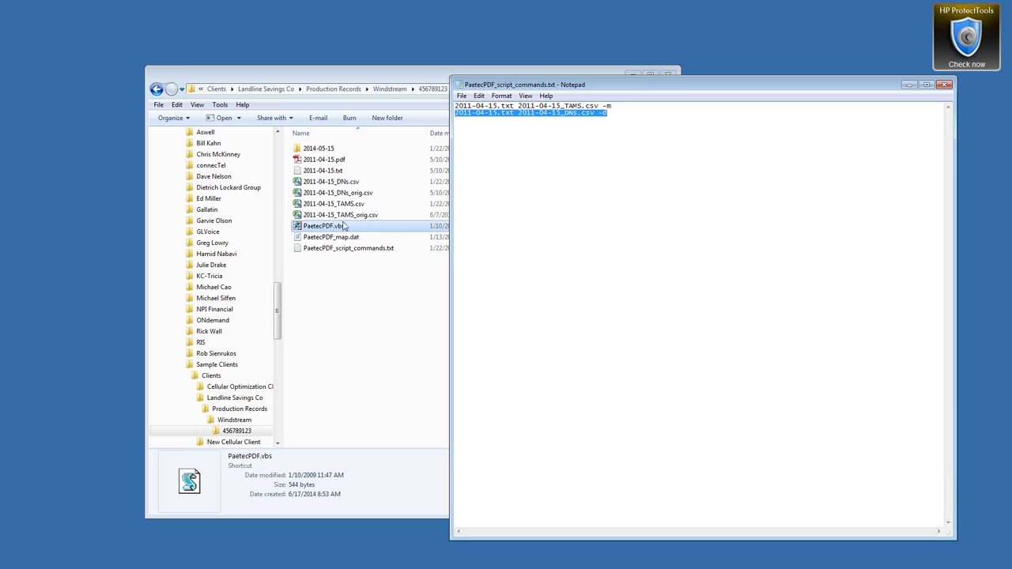
left_click_drag(612, 106, 454, 106)
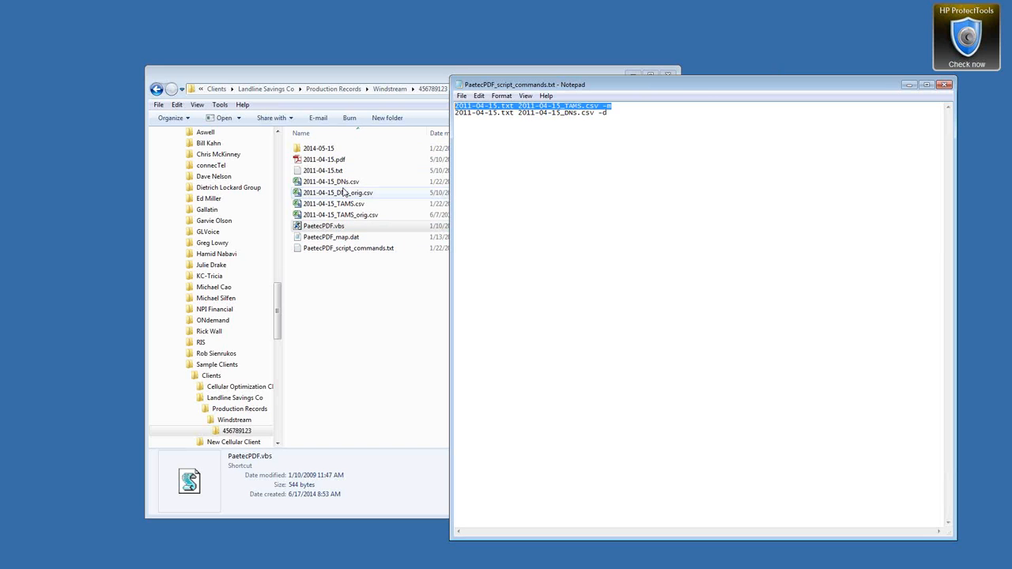
double_click(305, 227)
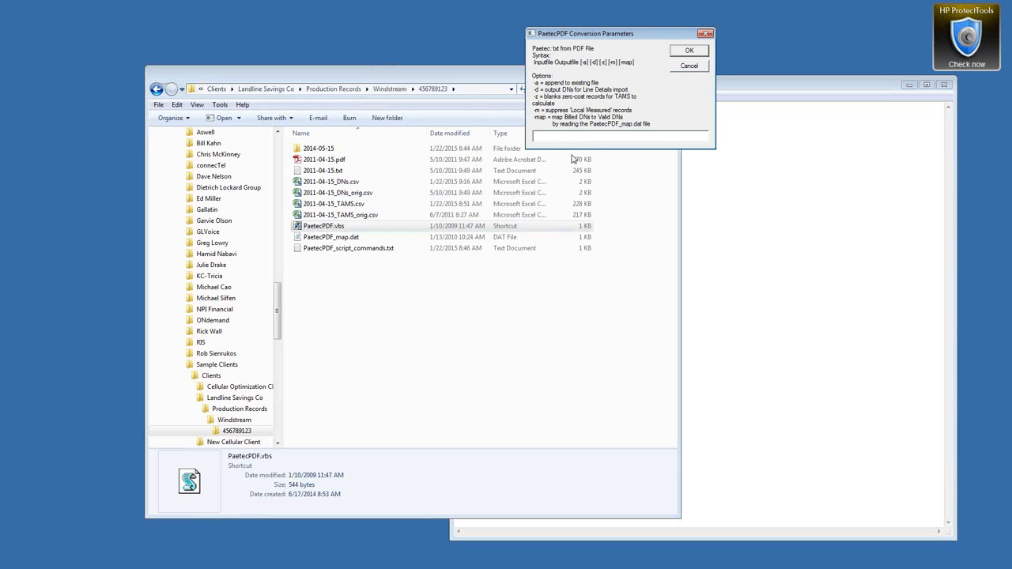
type("2011-04-15.txt 2011-04-15_TAMS.csv -m")
left_click(689, 51)
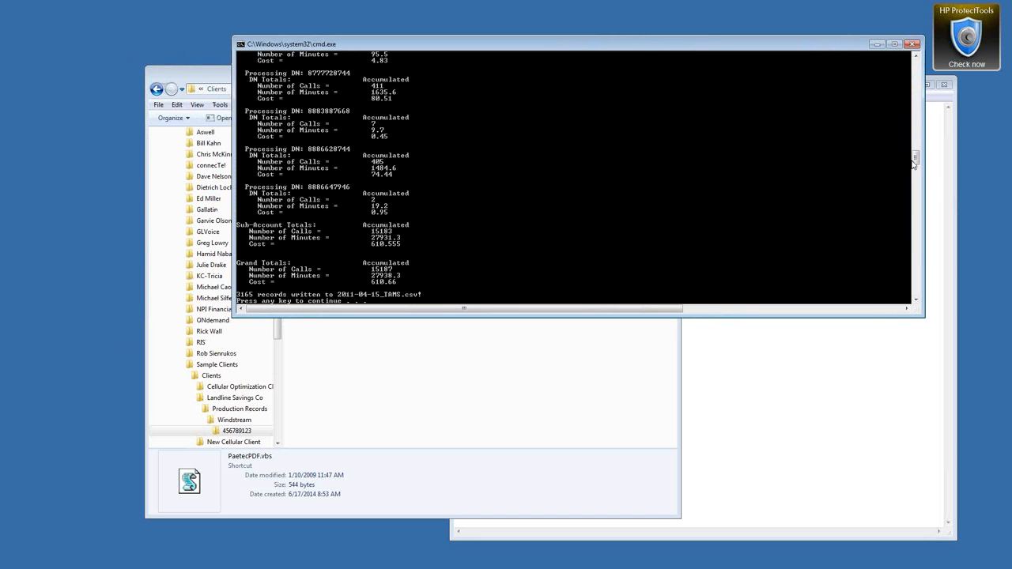
Step: Select the first phone number's totals line with its calls, minutes and cost
left_click_drag(918, 161, 917, 112)
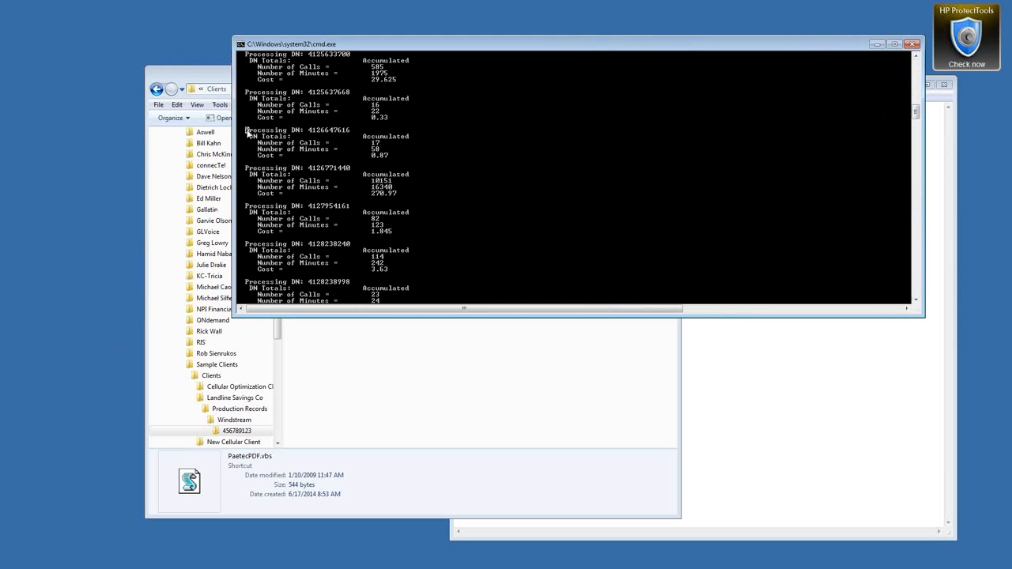
left_click_drag(247, 130, 349, 136)
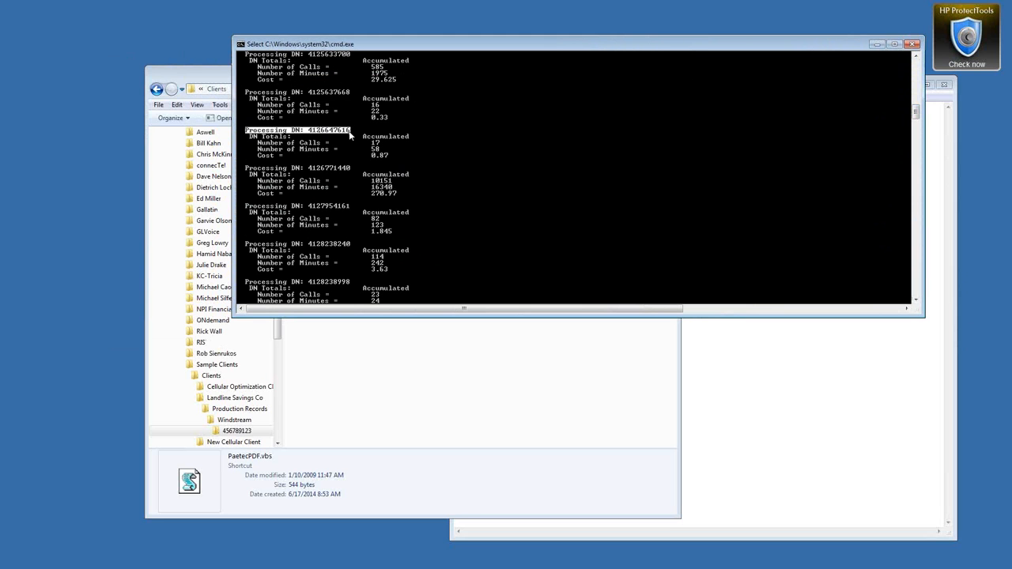
left_click_drag(258, 144, 390, 158)
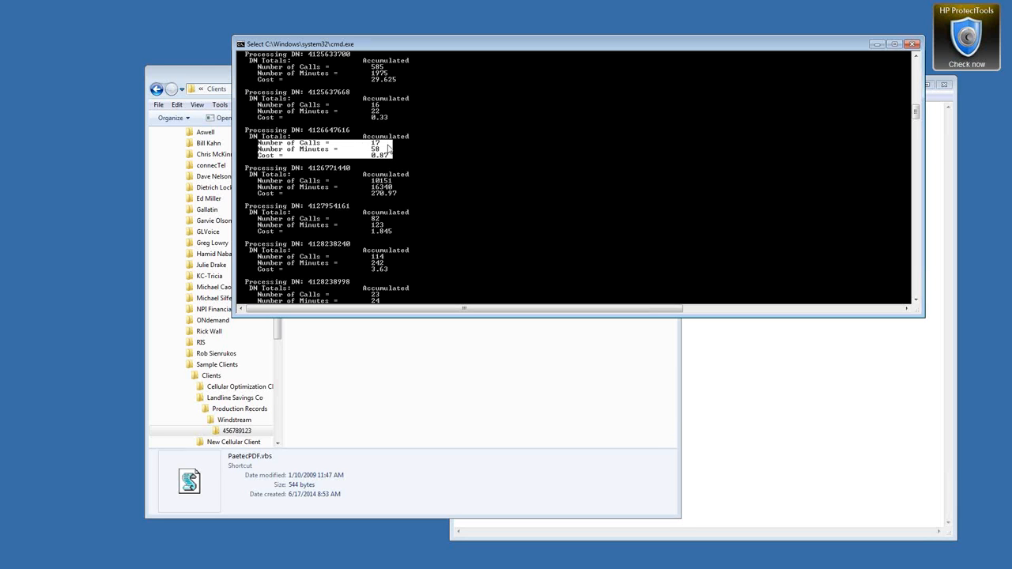
Step: Select the Sub-Account Totals and Grand Totals figures, then bring the account folder forward
left_click_drag(917, 113, 904, 156)
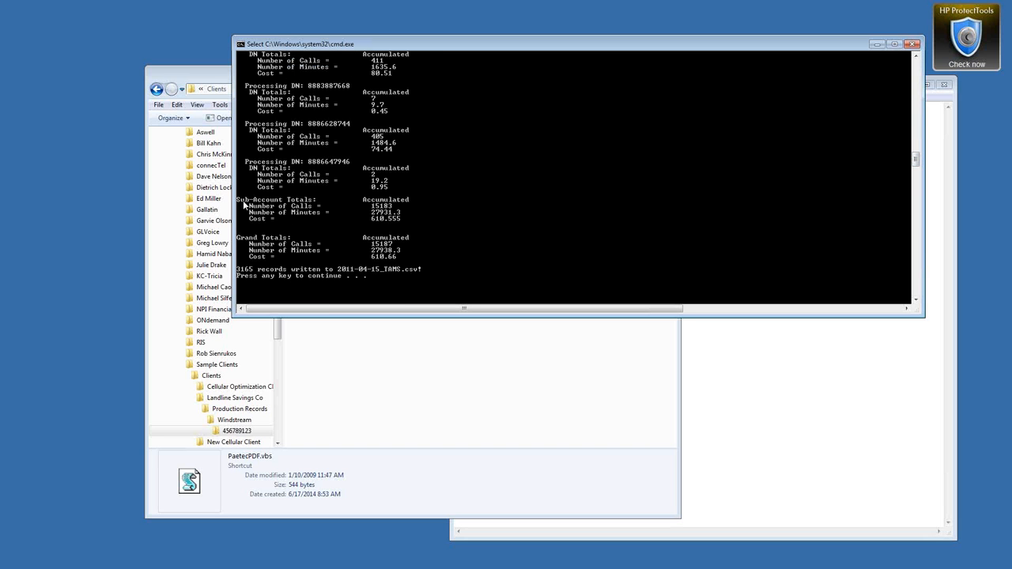
left_click_drag(239, 200, 408, 213)
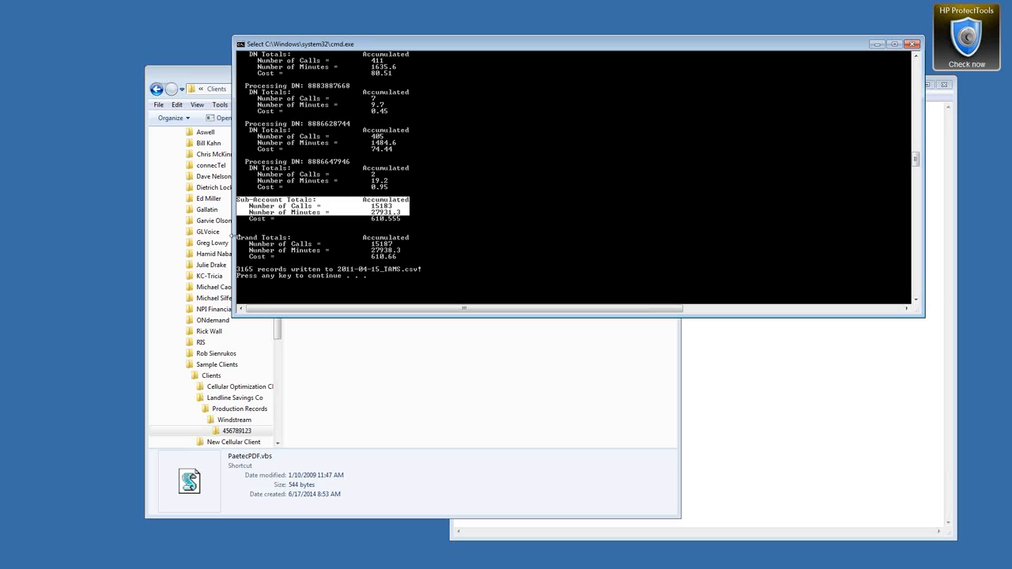
left_click_drag(241, 238, 407, 260)
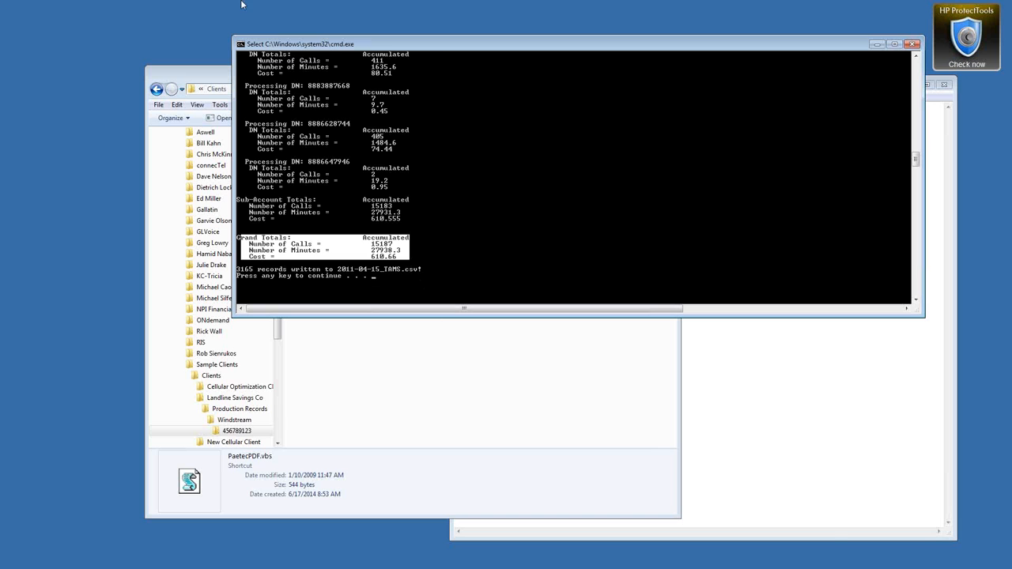
left_click_drag(215, 76, 427, 109)
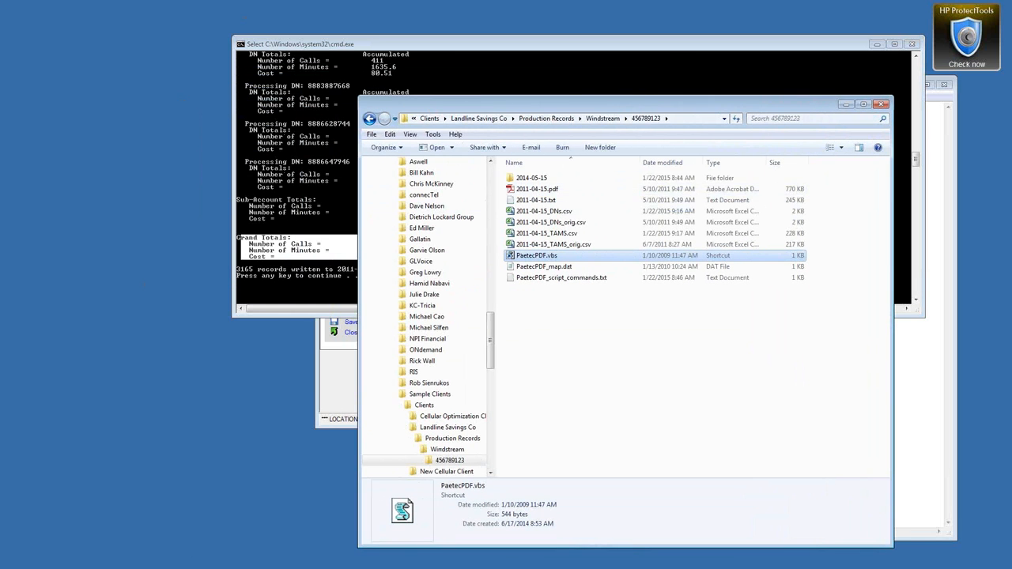
Step: Open 2011-04-15.pdf and select its $610.66 usage charges amount
double_click(550, 191)
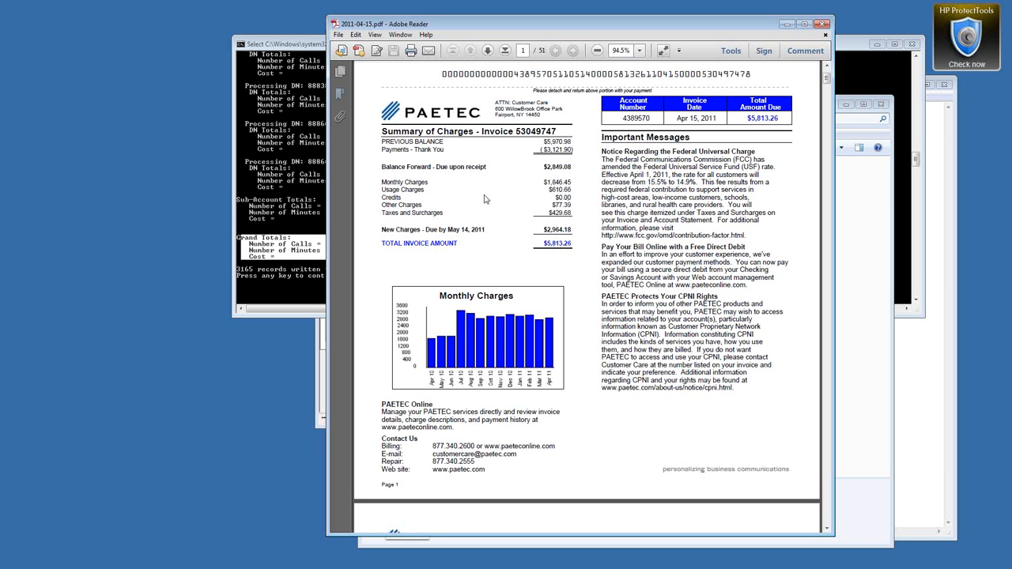
left_click_drag(546, 190, 571, 190)
left_click_drag(698, 31, 454, 34)
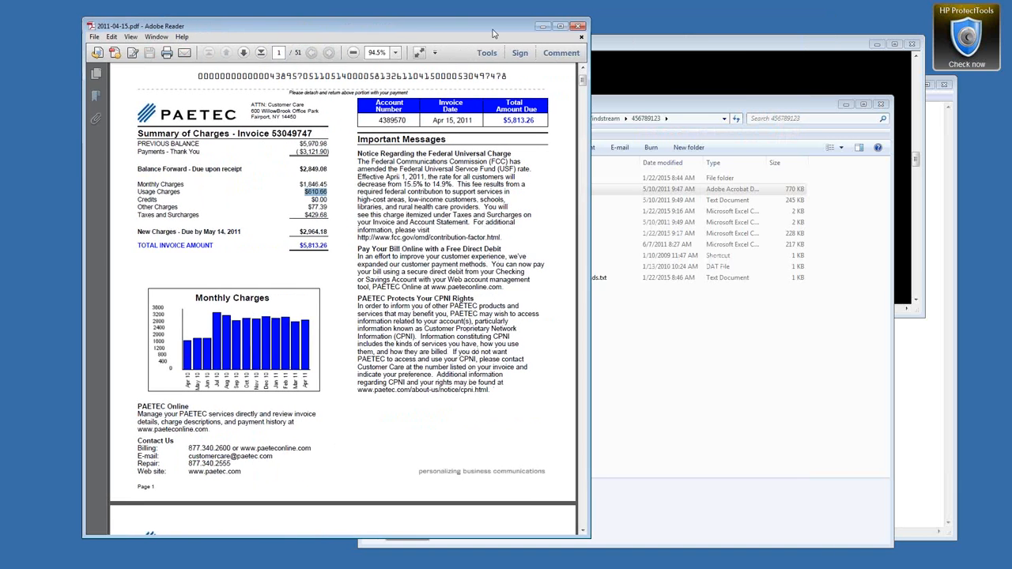
Step: Dismiss the finished Command Prompt console window
left_click(734, 49)
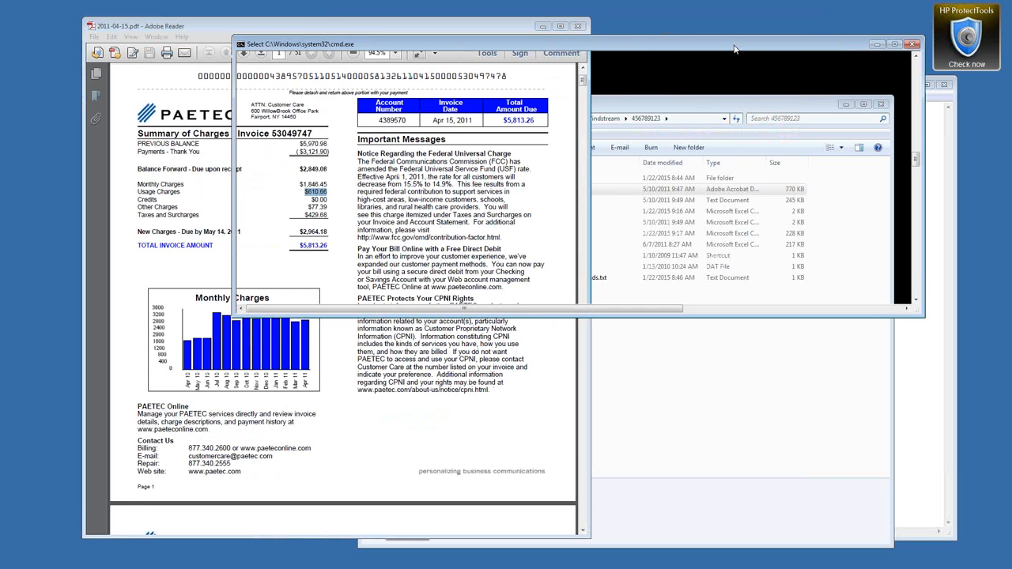
key("Return")
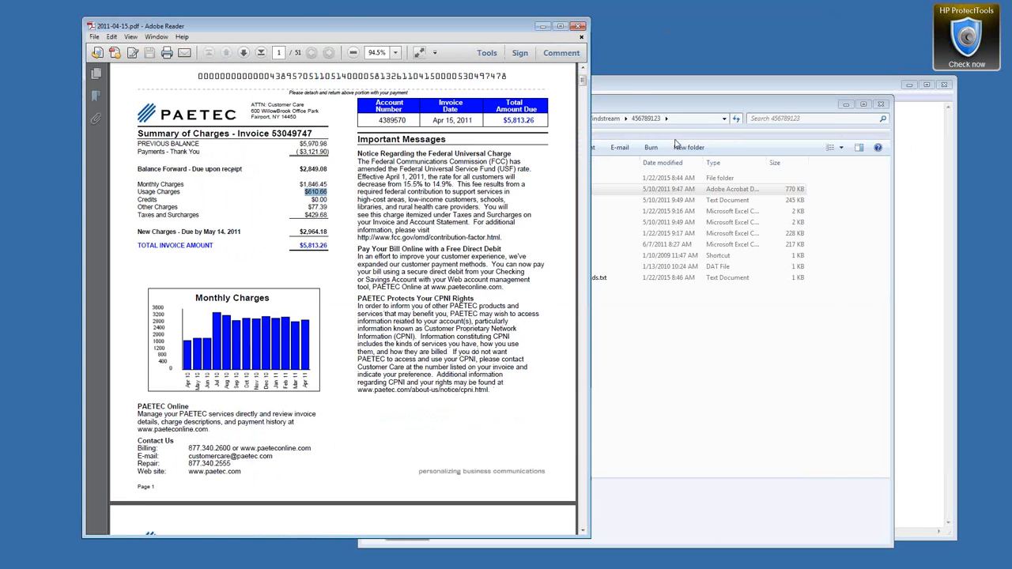
left_click_drag(739, 99, 634, 141)
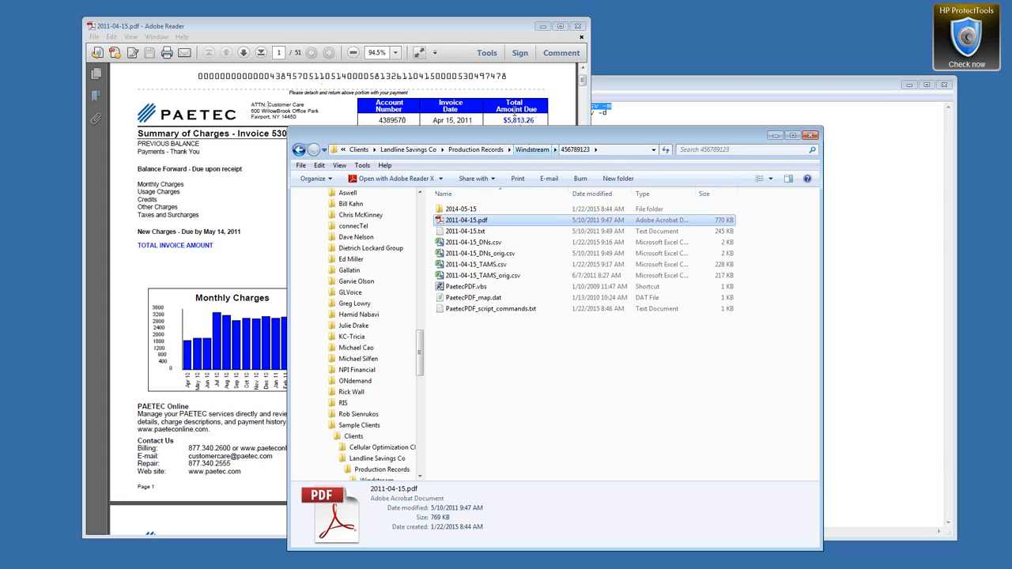
Step: Close the Notepad script commands file without saving it
left_click(944, 85)
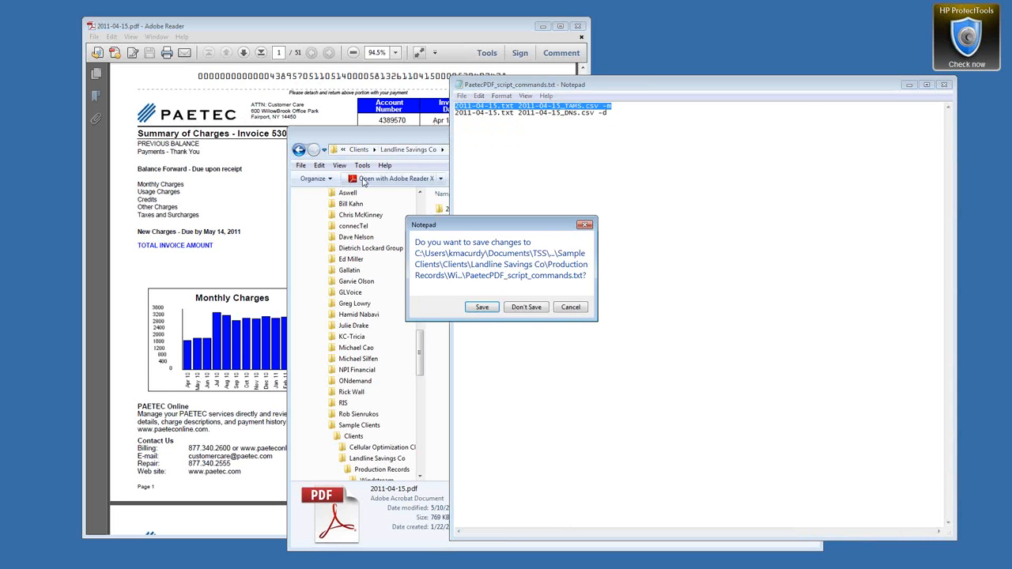
left_click(571, 307)
left_click(944, 84)
left_click(527, 308)
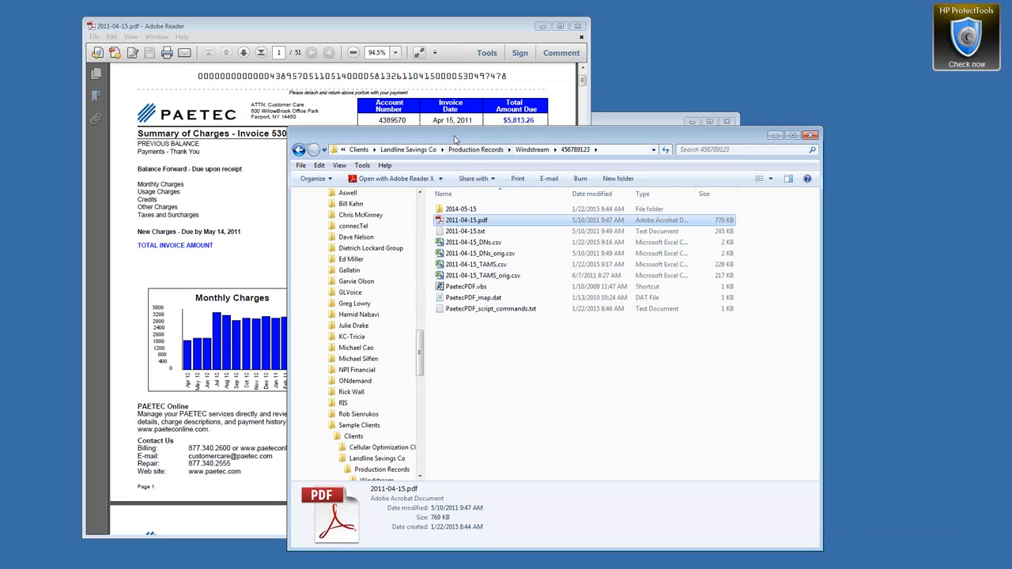
left_click_drag(522, 140, 1011, 140)
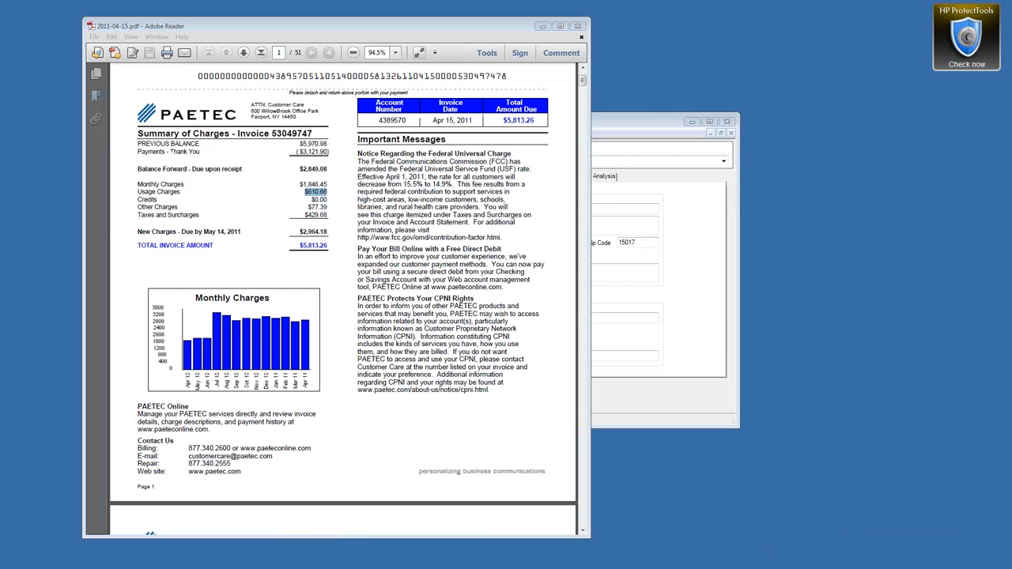
Step: Close Client Location Details and add a new service account from the Service Accounts tab
left_click_drag(624, 124, 701, 130)
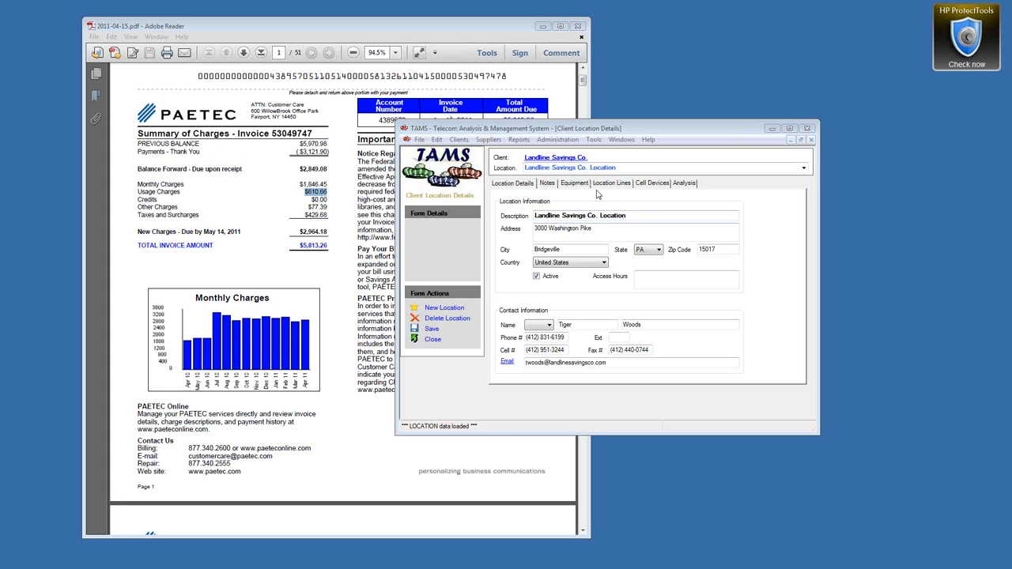
left_click(623, 139)
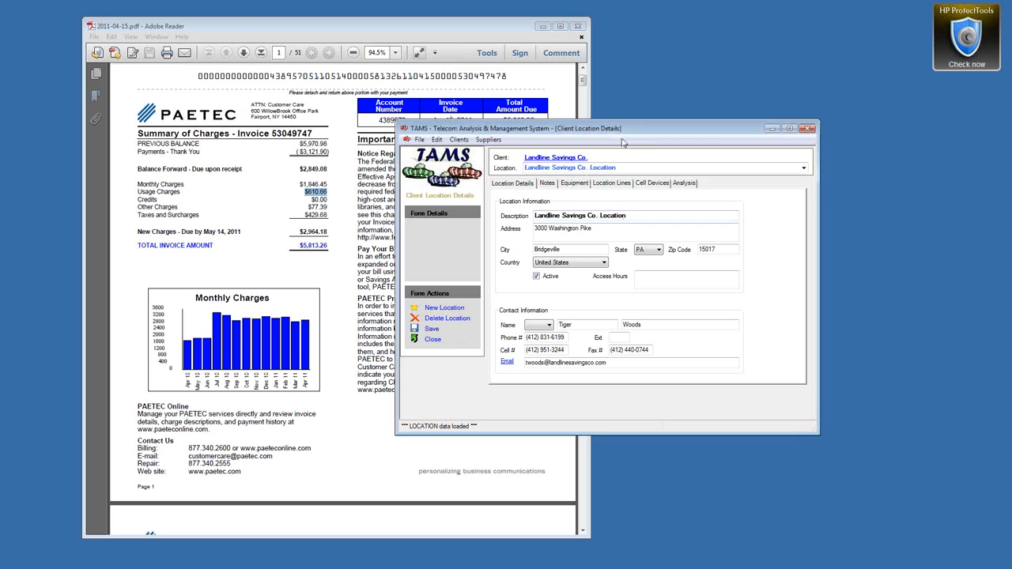
left_click(622, 140)
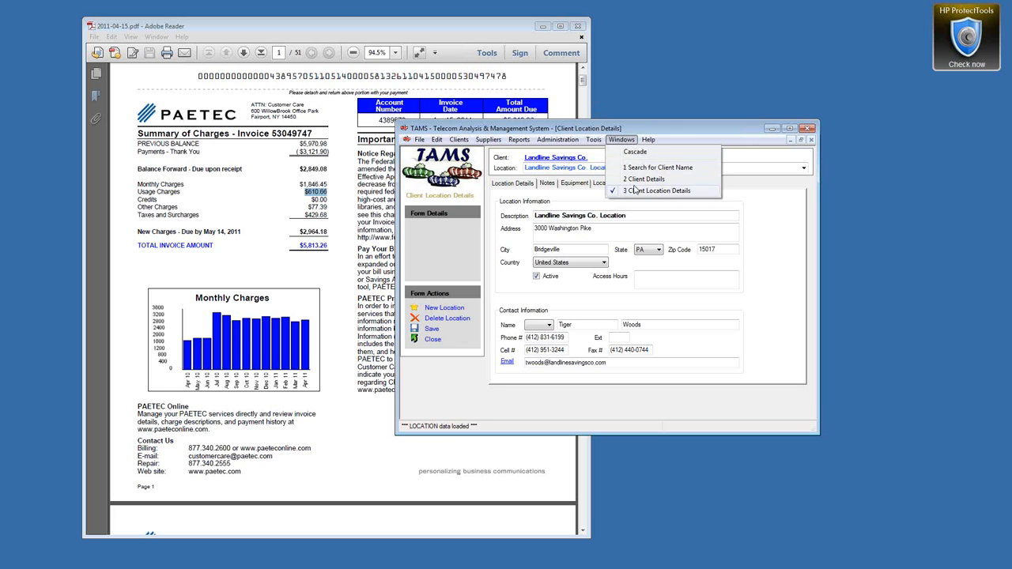
left_click(634, 139)
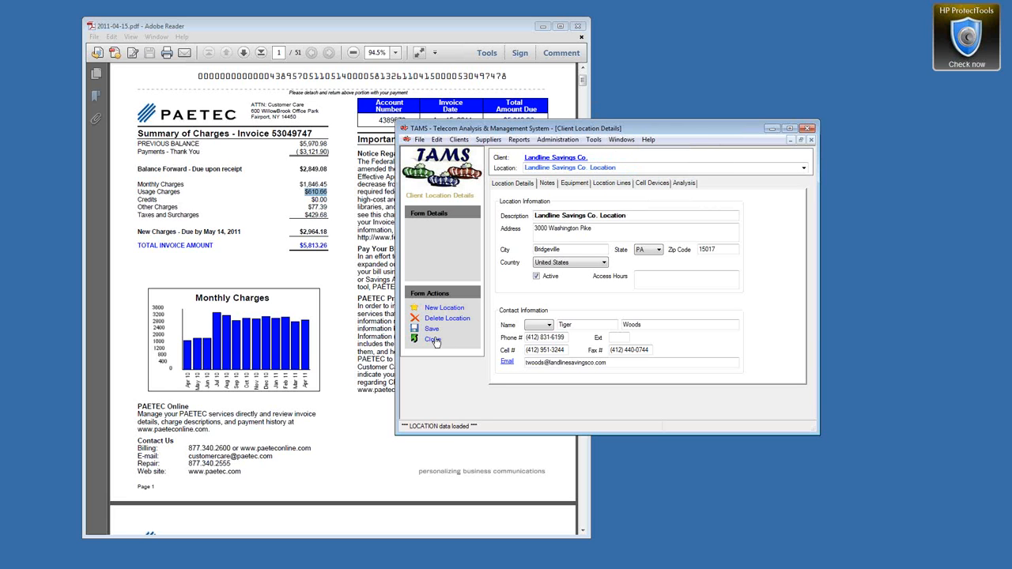
left_click(435, 339)
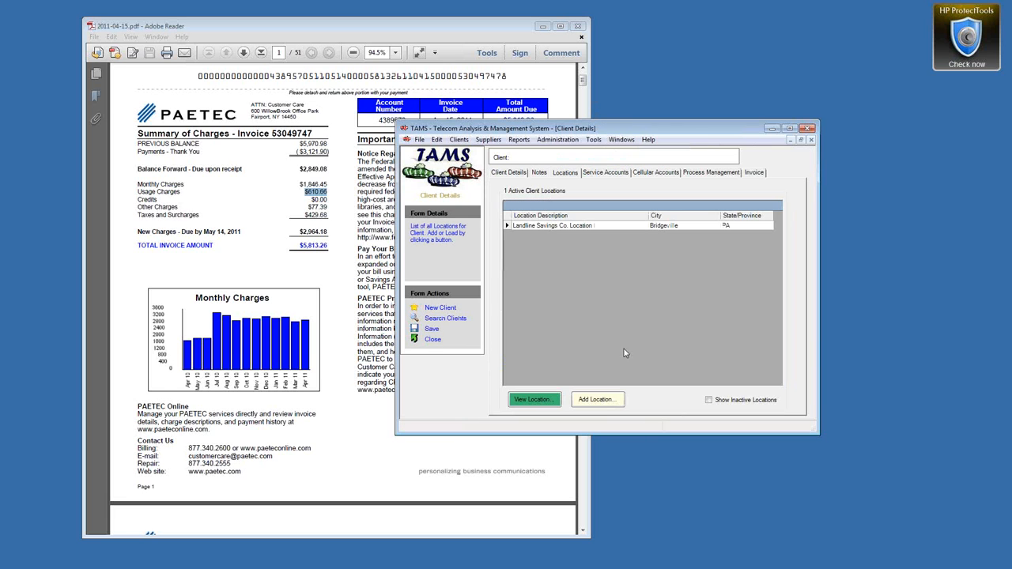
left_click(603, 173)
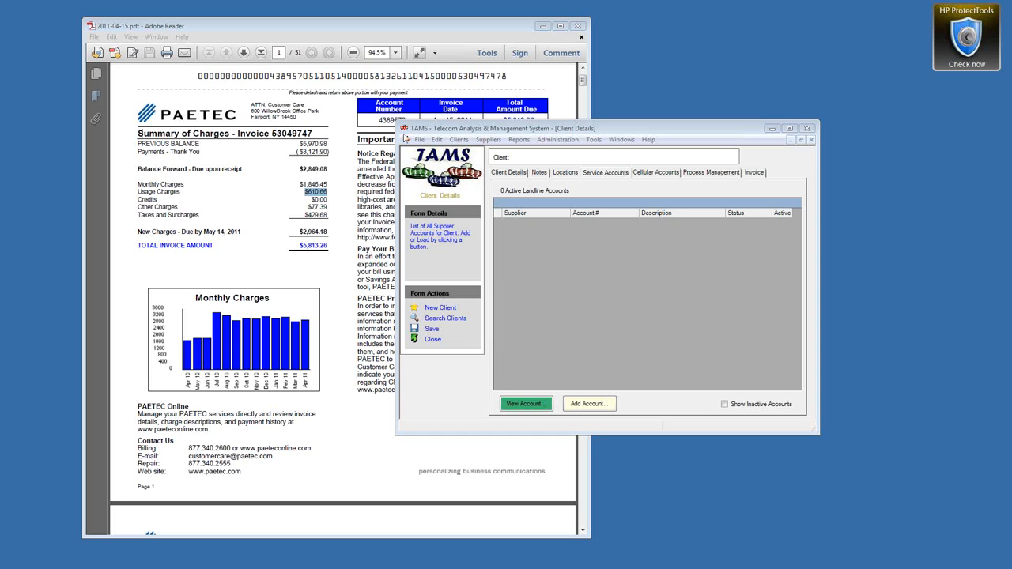
left_click(586, 405)
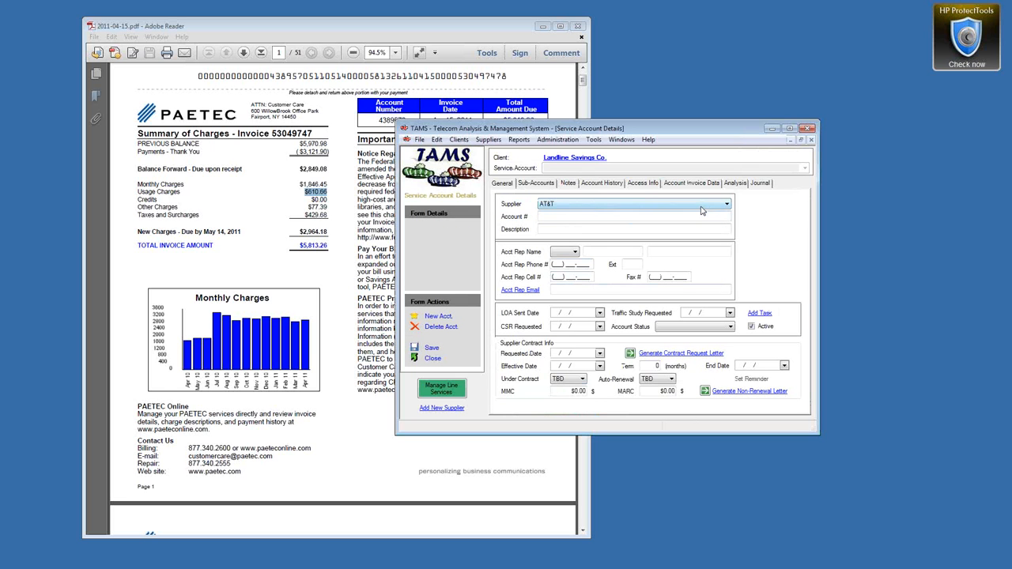
Step: Check the Supplier list, leave AT&T selected, and begin adding a new supplier
left_click(729, 205)
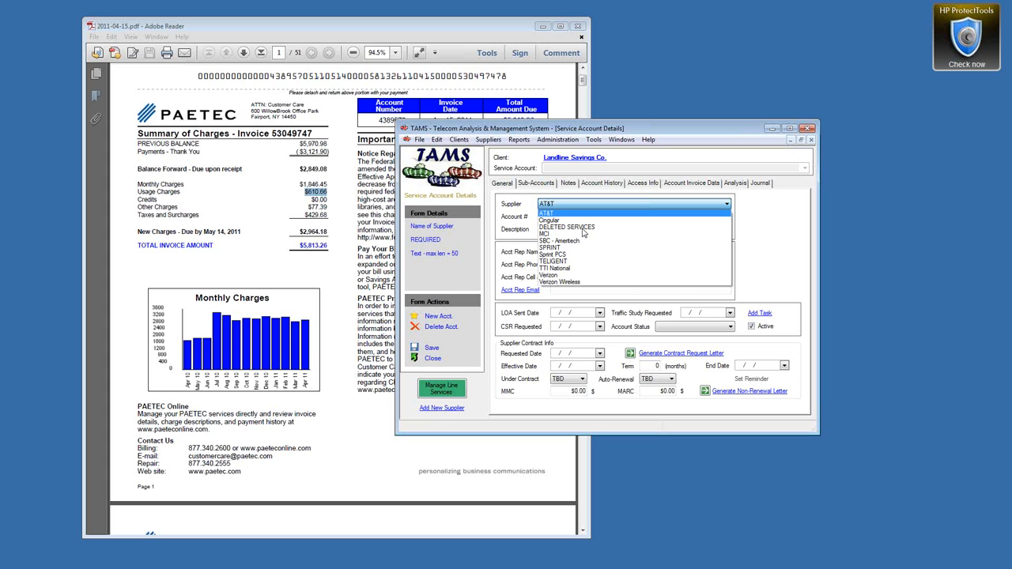
left_click(783, 231)
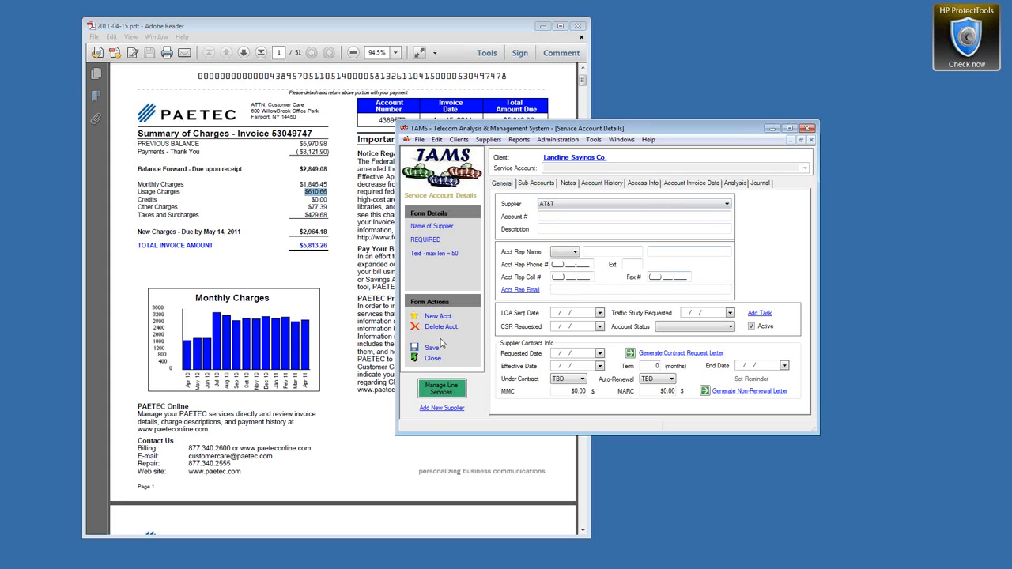
left_click(434, 410)
Step: Create and save a new supplier named Windstream
left_click(442, 409)
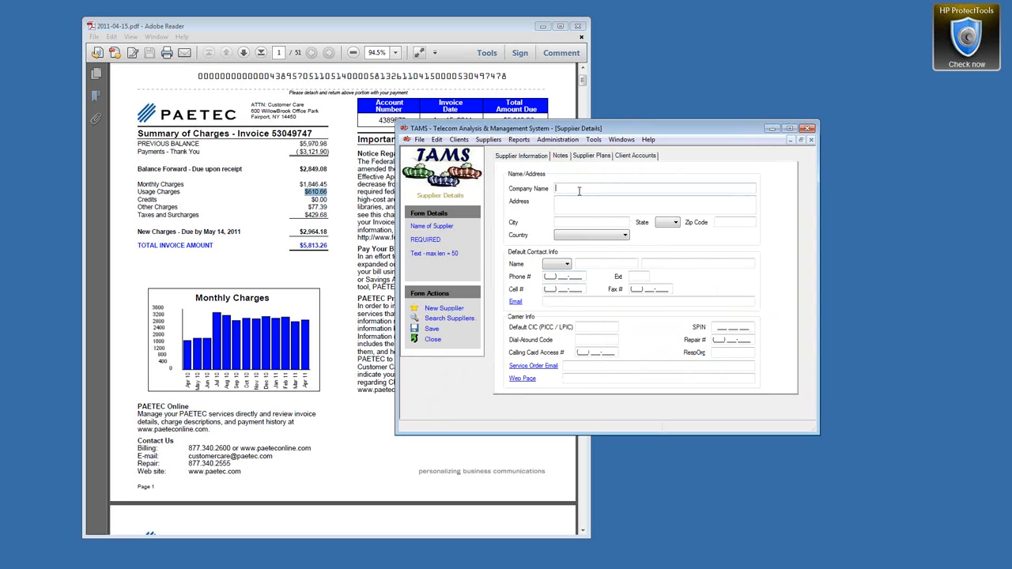
type("Windstream")
left_click(431, 329)
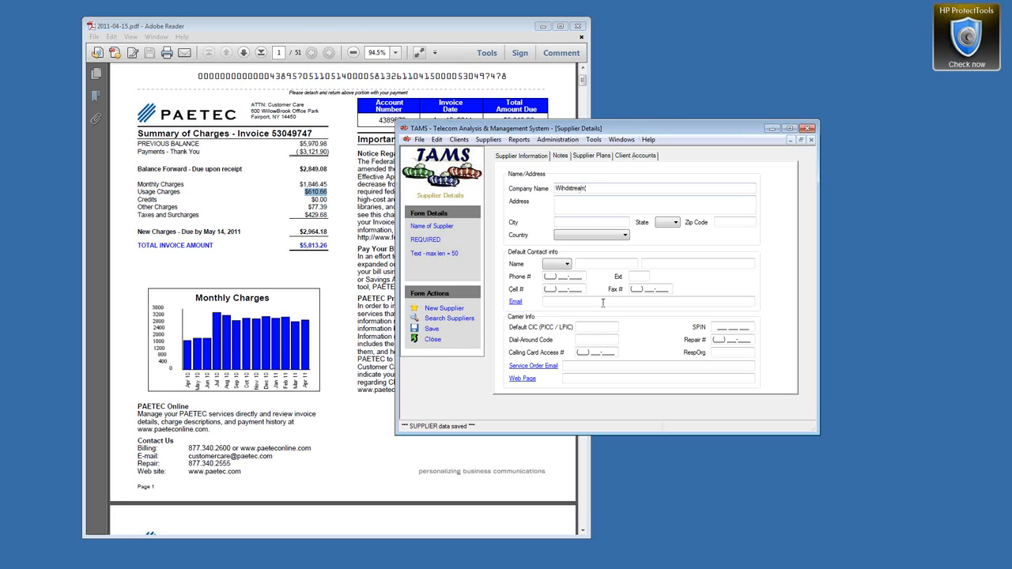
left_click(432, 340)
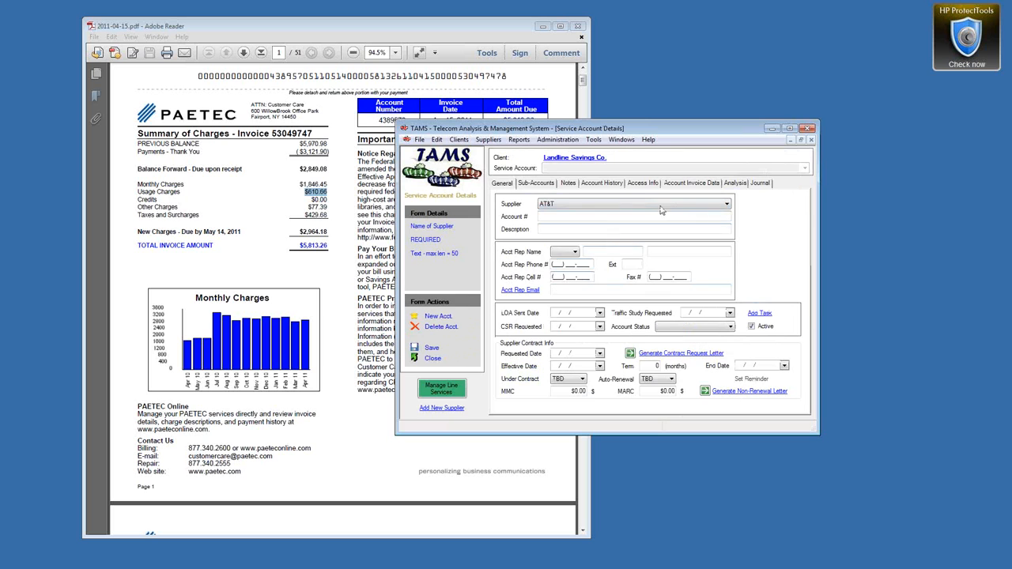
Step: Select Windstream as the service account's supplier
left_click(721, 205)
left_click(601, 289)
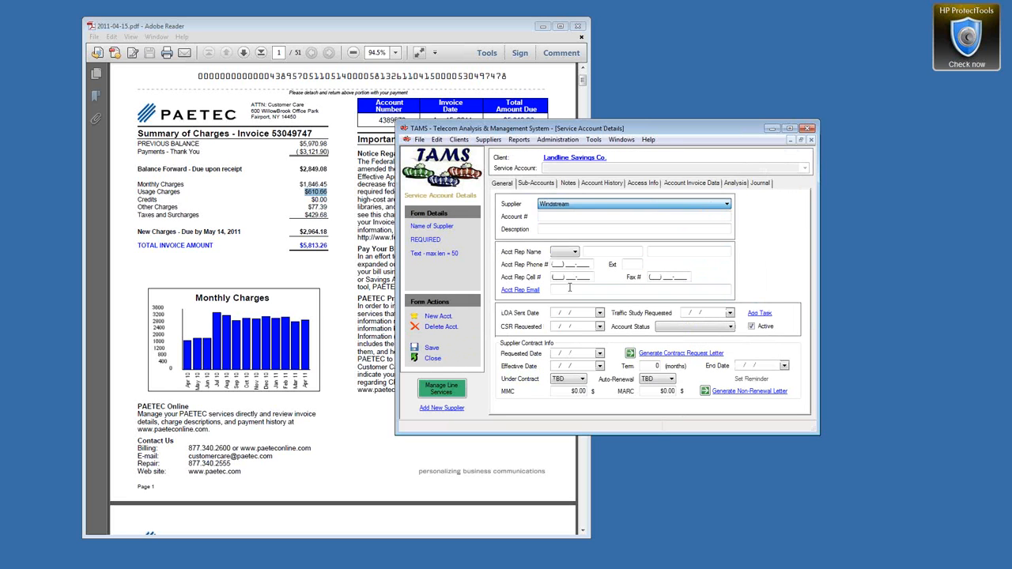
left_click(568, 217)
Step: Enter the account number and description 'Landline account for Demo', then save the service account
type("456789123")
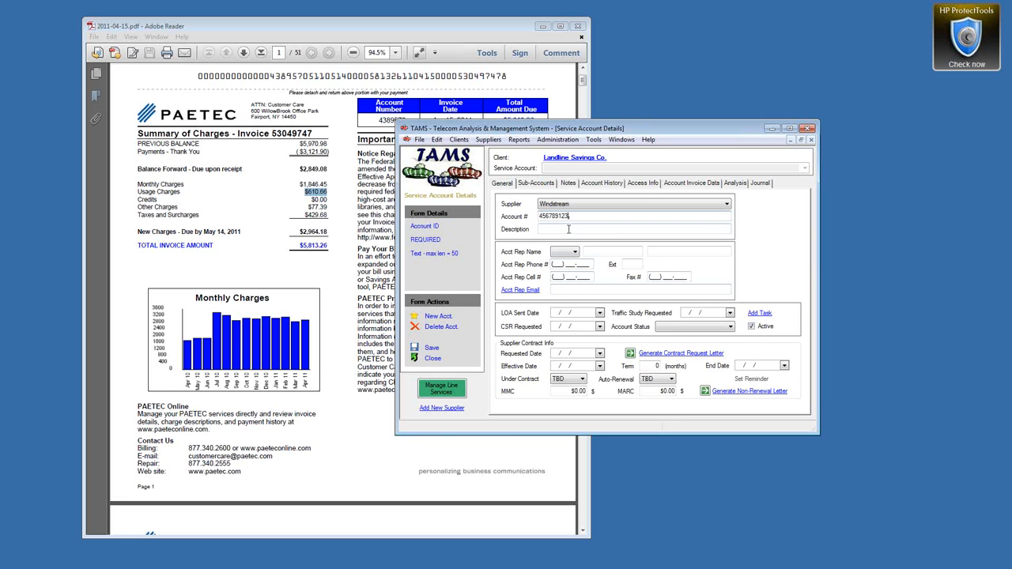
left_click(552, 228)
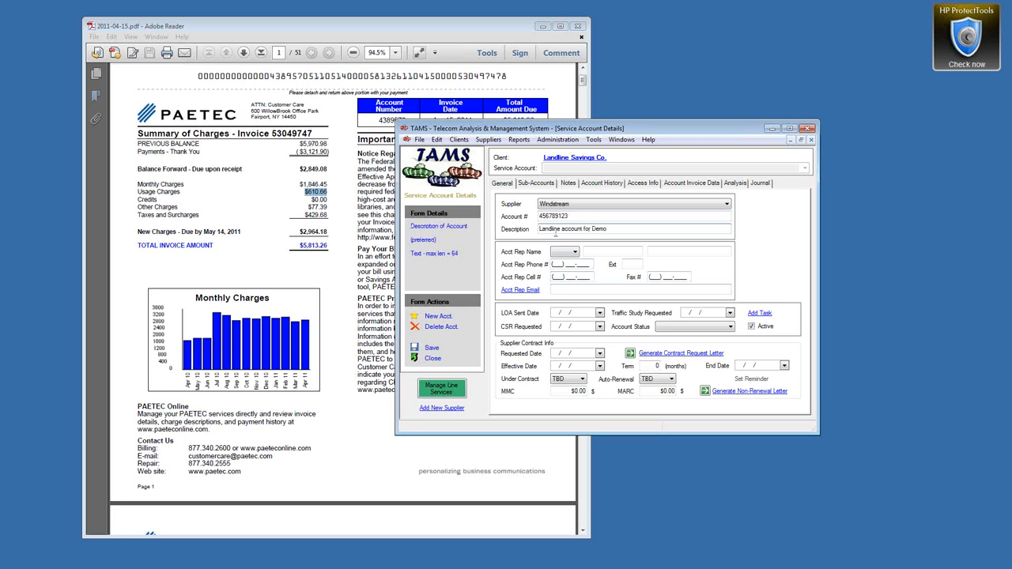
left_click(579, 216)
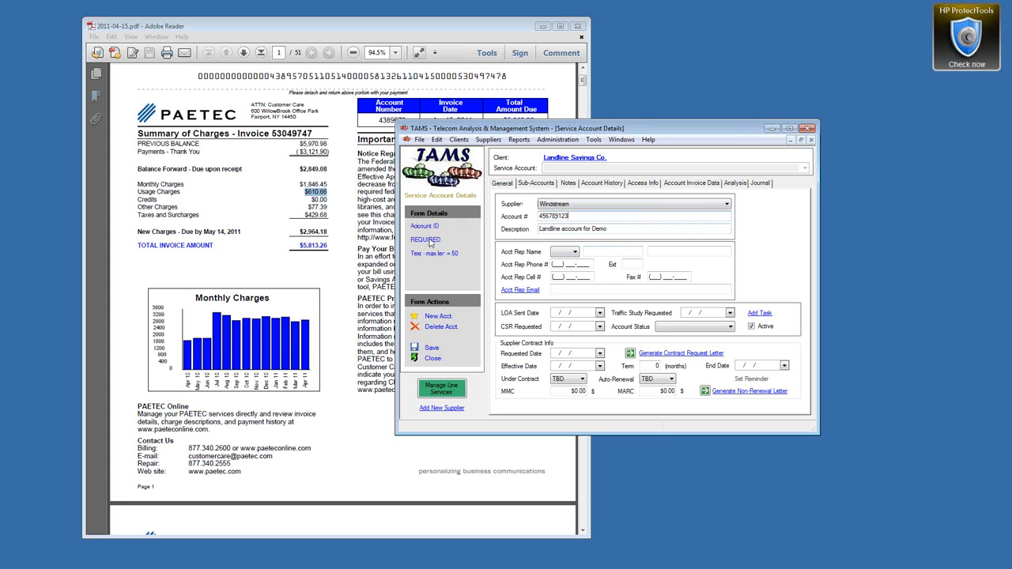
key("Tab")
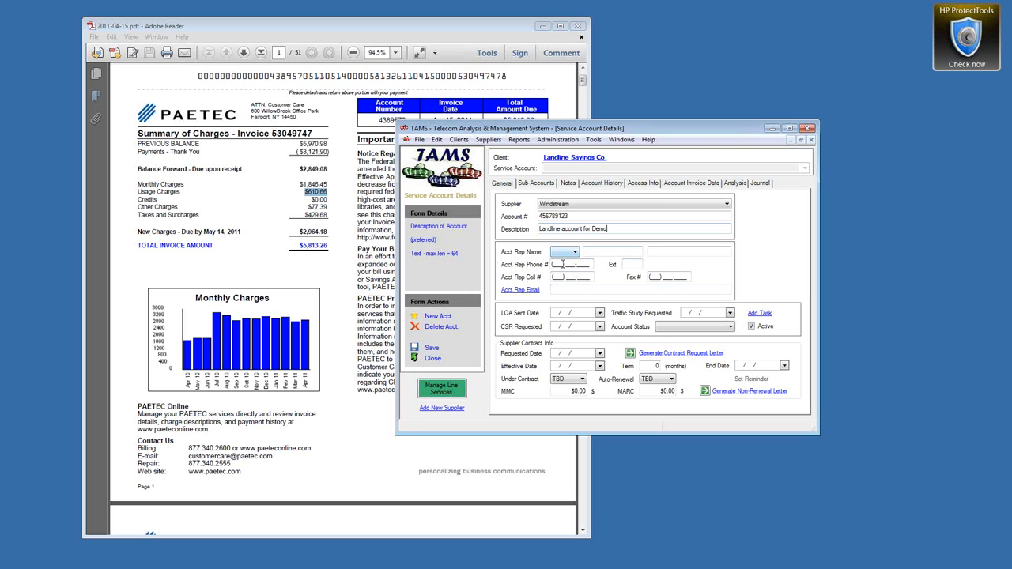
left_click(429, 348)
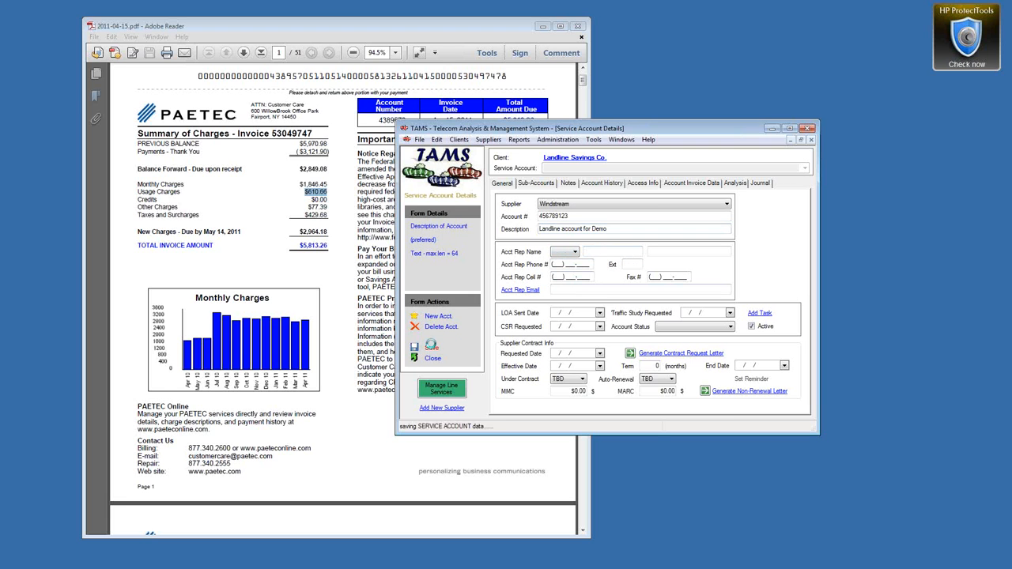
Step: Confirm the new account, show its Sub-Accounts, and select the invoice's first account number
left_click(608, 338)
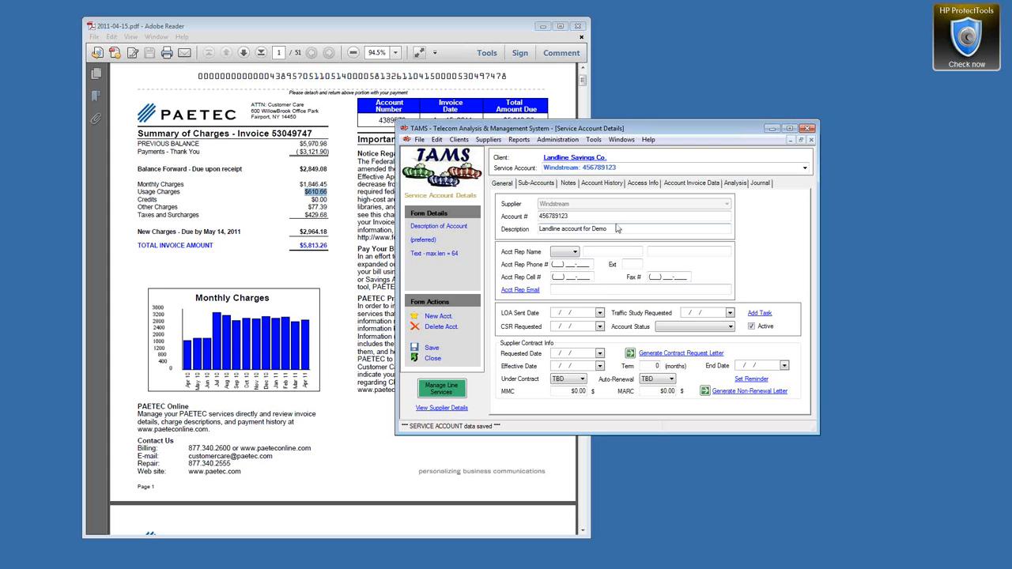
left_click(535, 184)
left_click(405, 21)
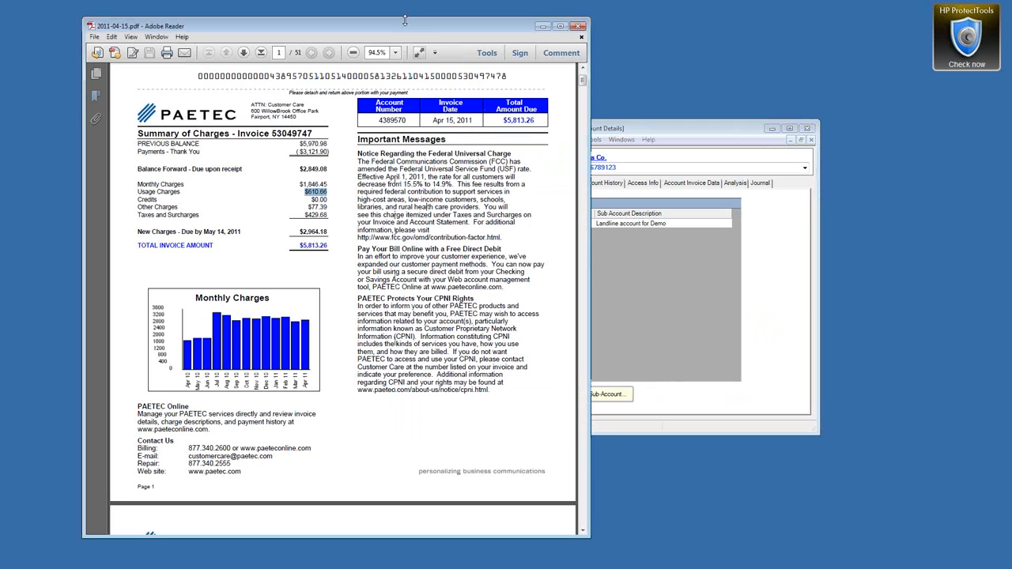
left_click_drag(583, 84, 588, 111)
scroll(474, 166, "down", 3)
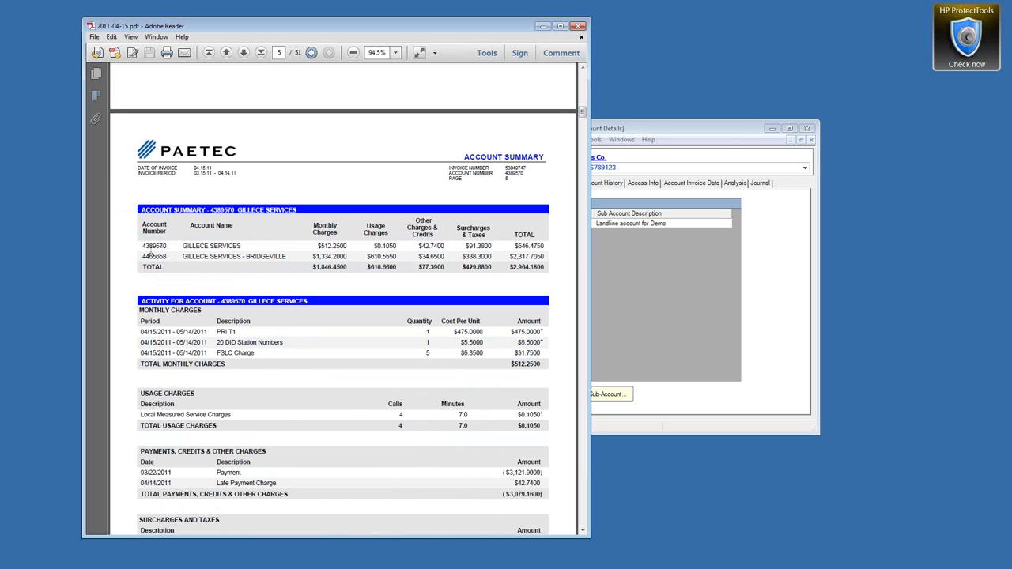
double_click(143, 247)
key("ctrl+c")
Step: Open the Main sub-account's details in TAMS
left_click_drag(613, 130, 598, 133)
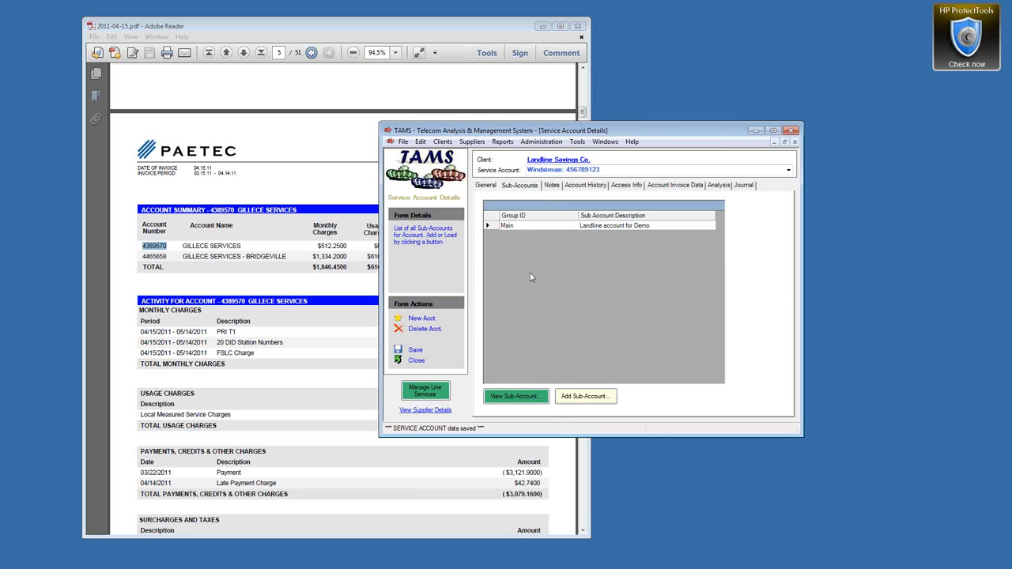
left_click(489, 226)
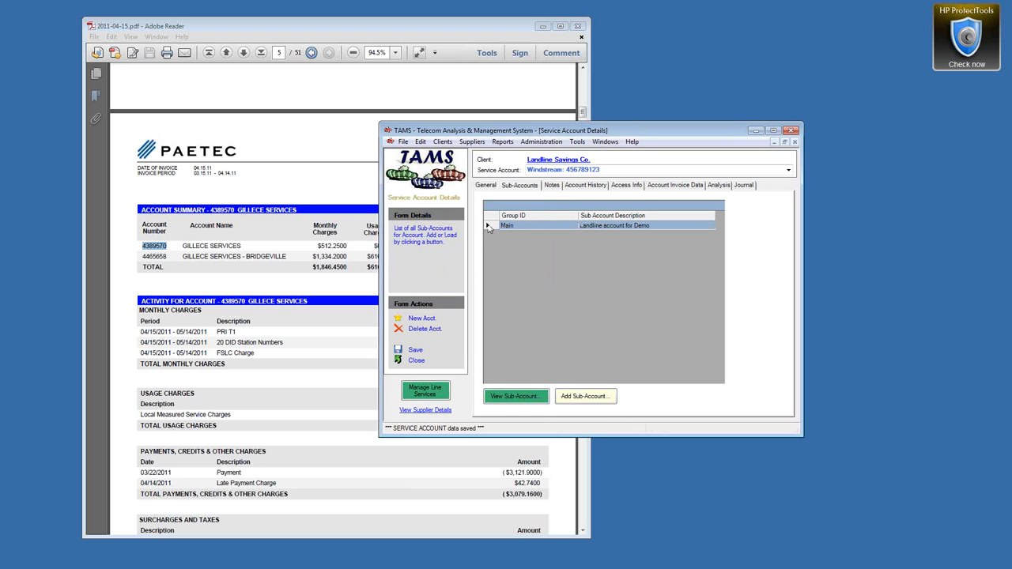
double_click(489, 227)
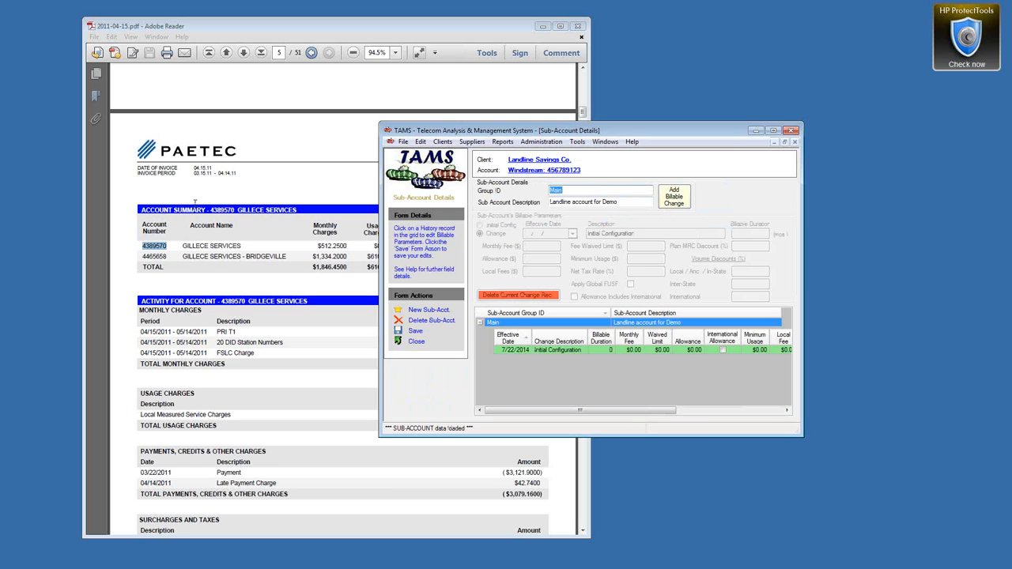
Step: Paste the invoice's first account number as Main's Group ID, save, and start a new sub-account
left_click(302, 54)
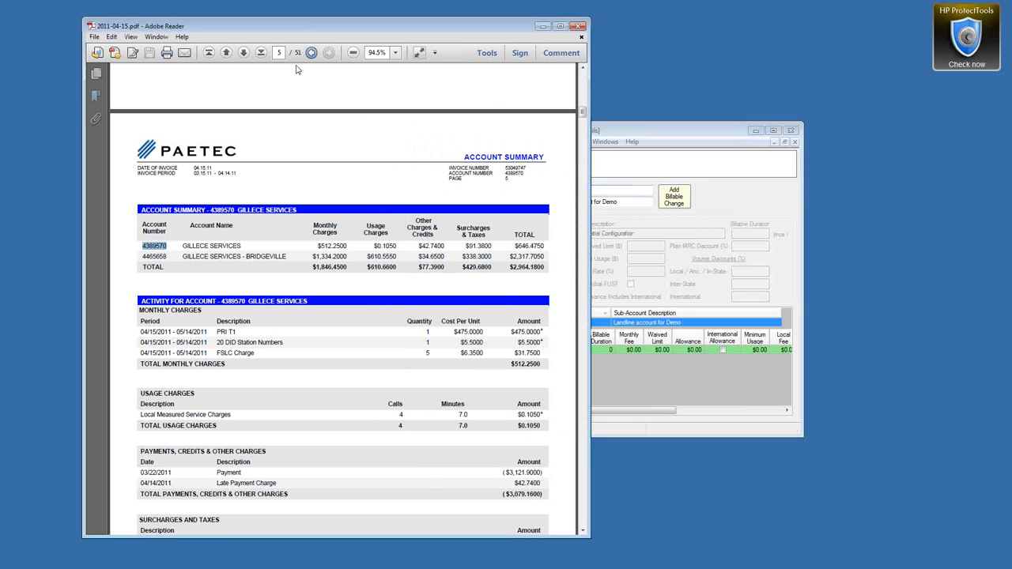
left_click(688, 137)
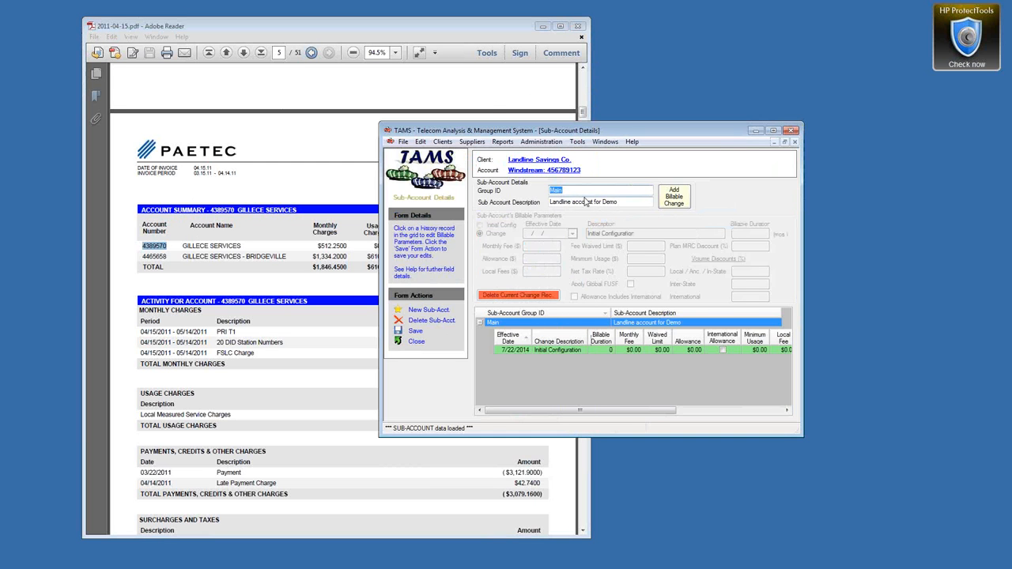
key("ctrl+v")
left_click(416, 331)
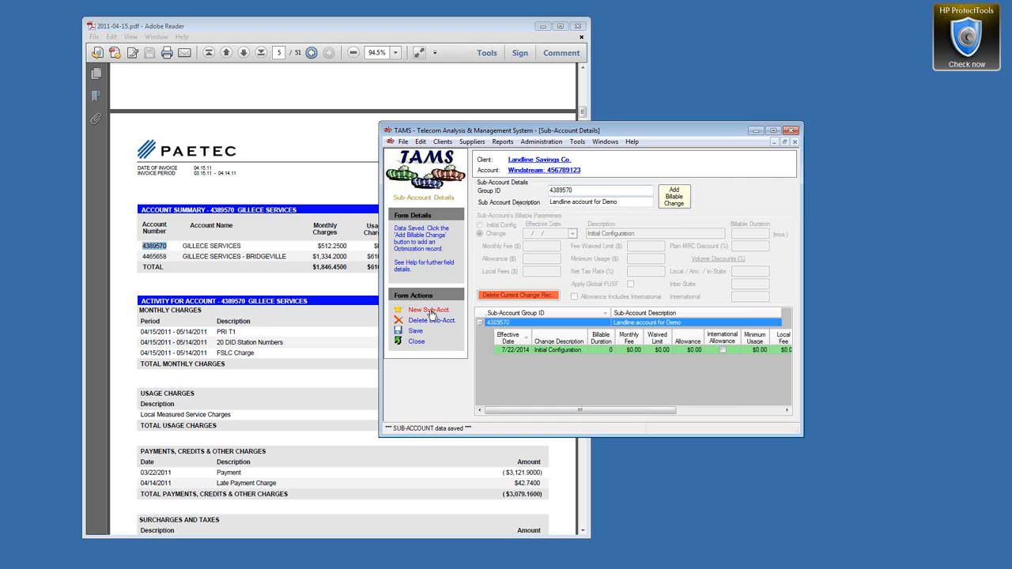
left_click(431, 314)
left_click_drag(171, 257, 136, 255)
key("ctrl+c")
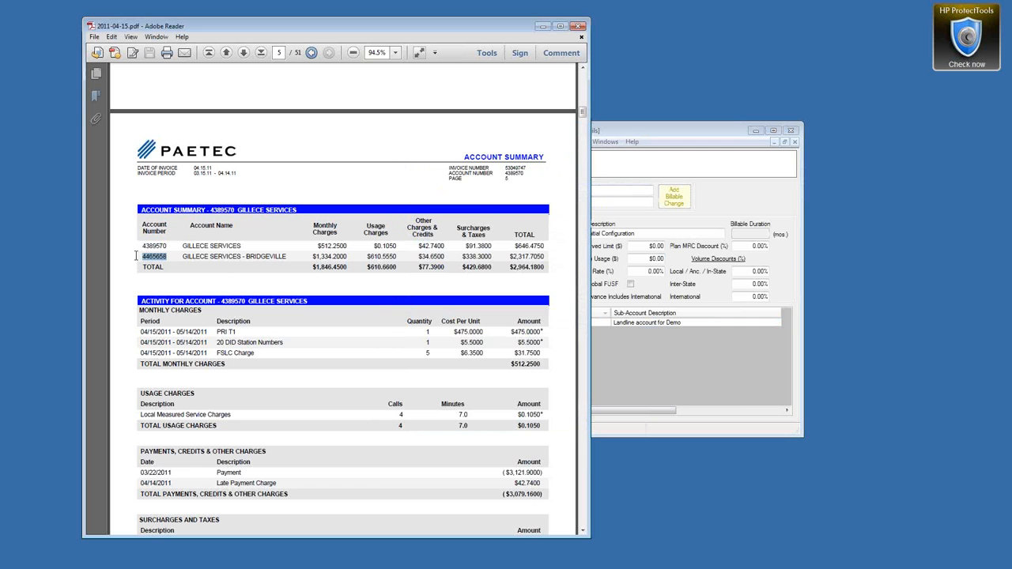
Step: Save a Bridgeville sub-account whose Group ID is the invoice's second account number
left_click(655, 132)
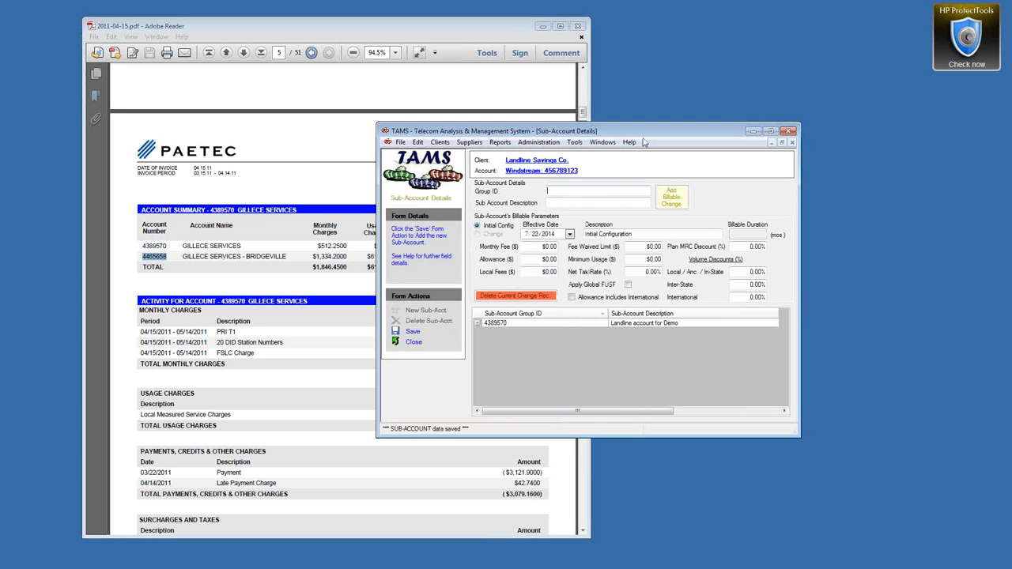
key("ctrl+v")
left_click(583, 201)
left_click(411, 331)
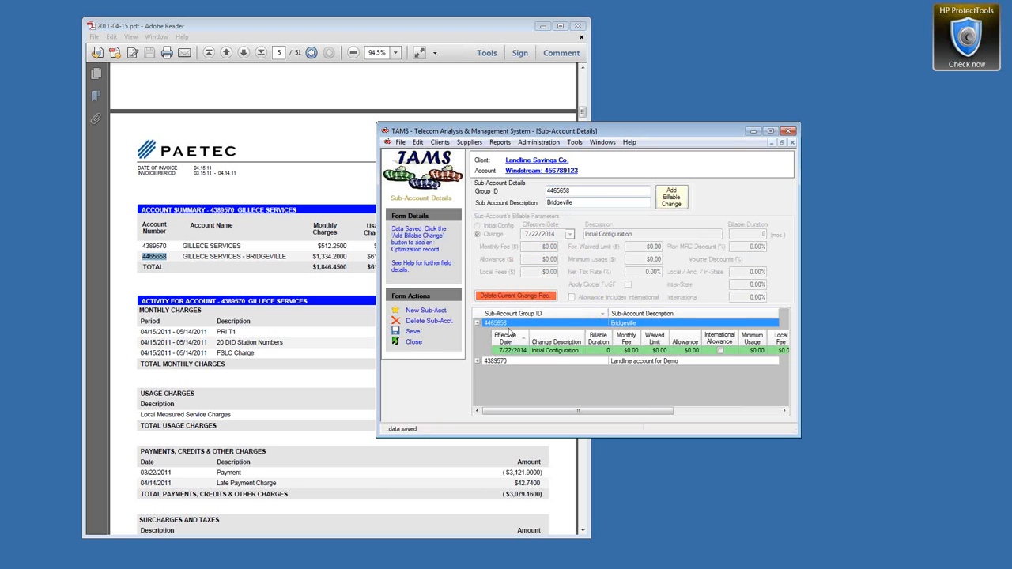
left_click(478, 324)
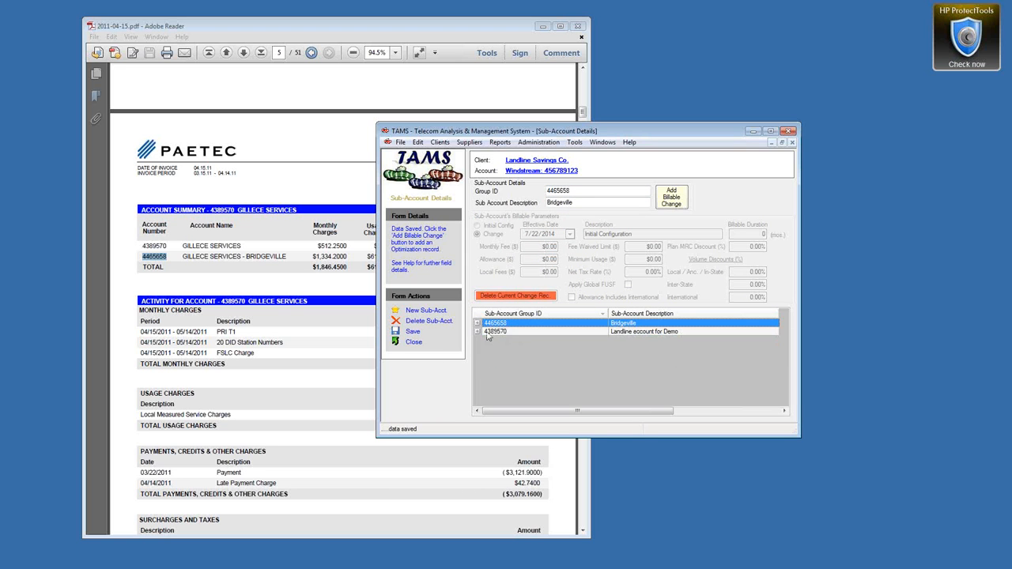
Step: Load the Landline account for Demo sub-account and open its 7/22/2014 Initial Configuration record
left_click(478, 332)
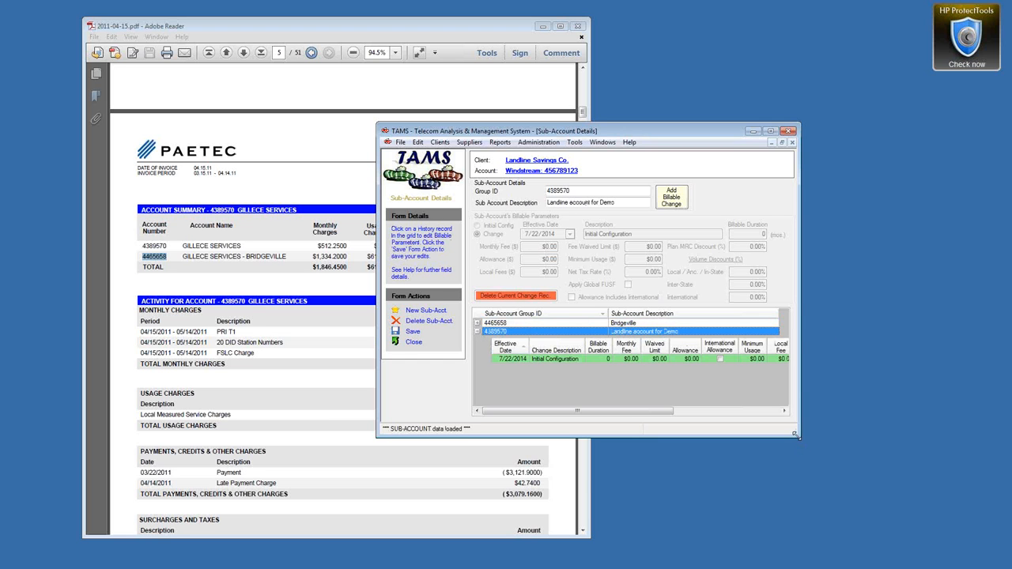
left_click_drag(796, 434, 978, 476)
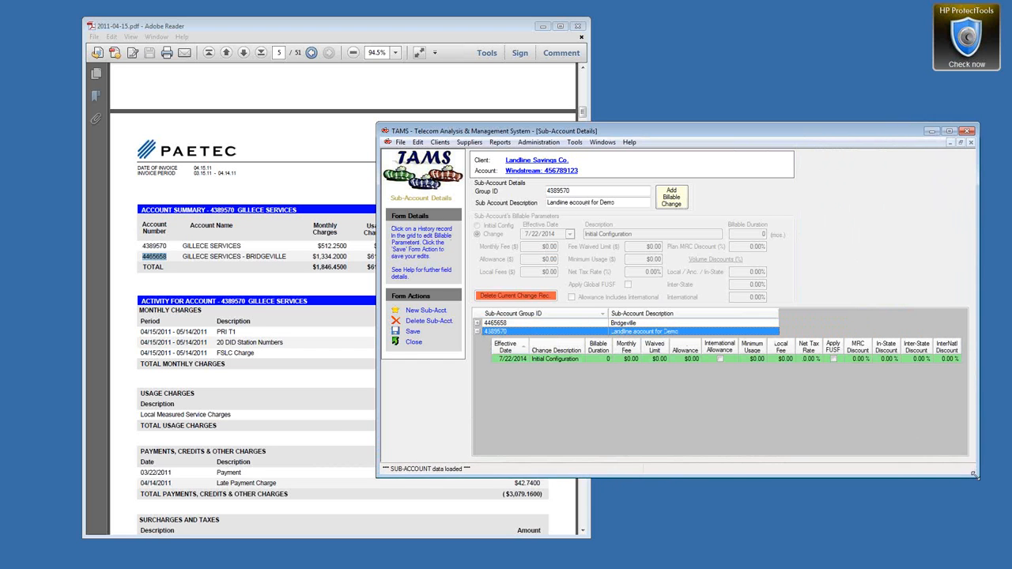
left_click(549, 362)
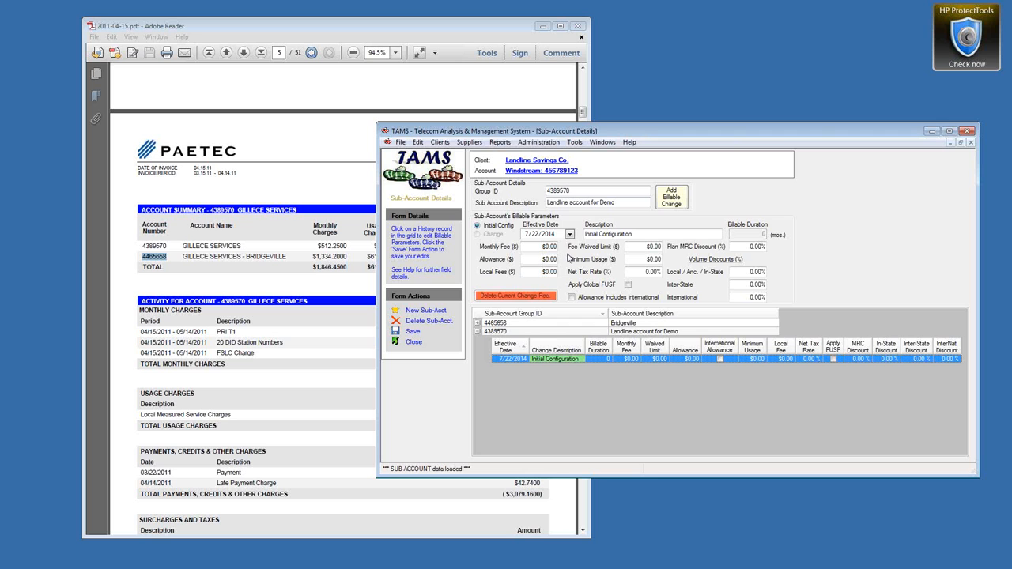
left_click(740, 272)
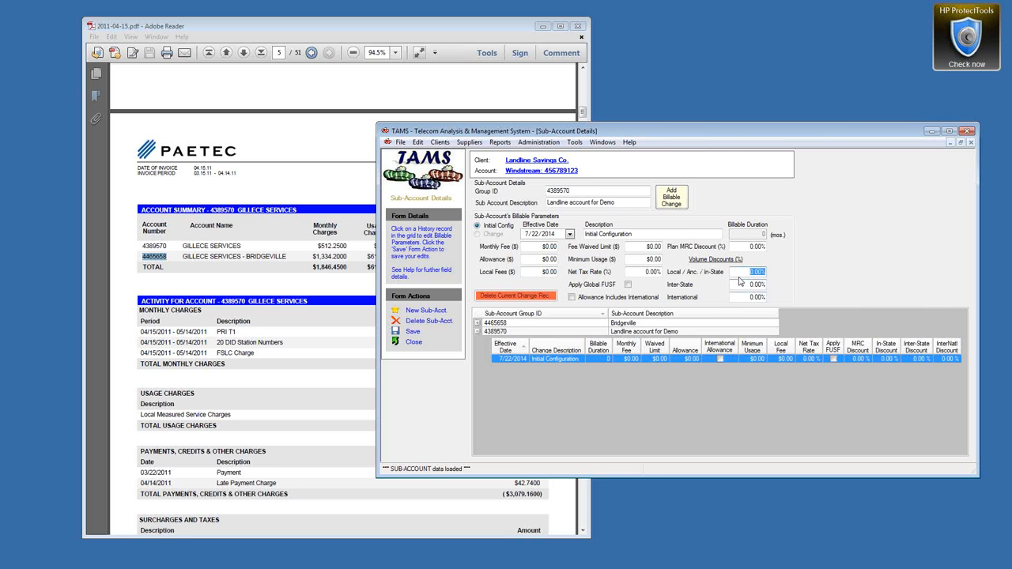
left_click(747, 285)
left_click(738, 297)
left_click(752, 247)
left_click(751, 272)
left_click(751, 247)
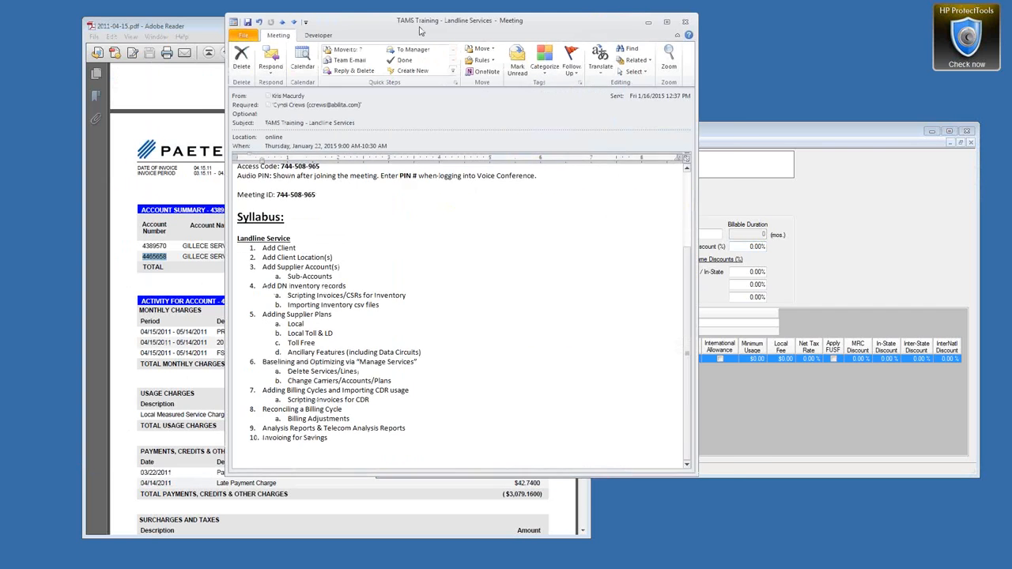
Step: Review the syllabus steps for client/supplier accounts, Add DN inventory records and Scripting Invoices/CSRs, then hide the meeting
left_click_drag(418, 29, 464, 46)
left_click(312, 276)
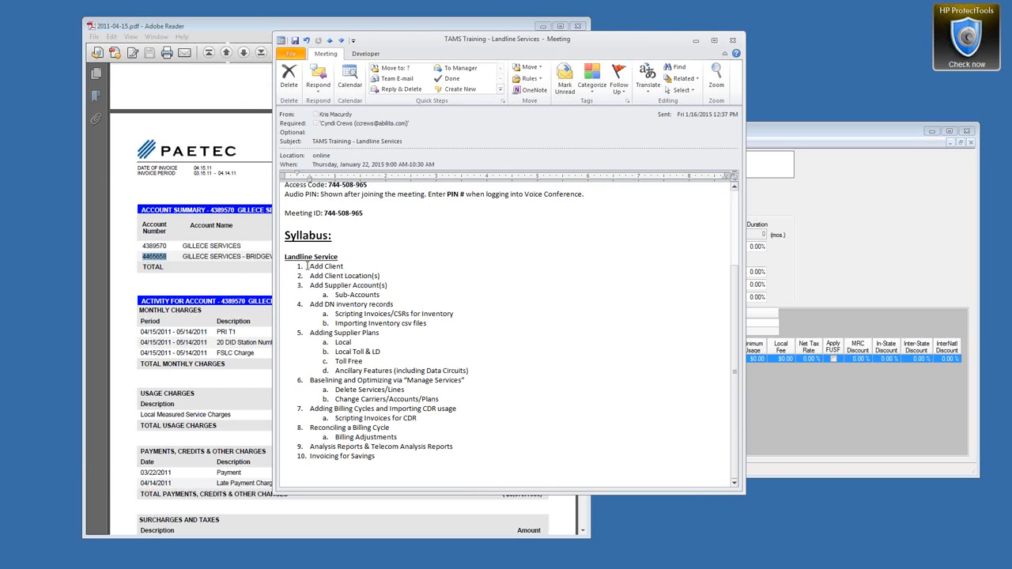
left_click_drag(309, 266, 385, 297)
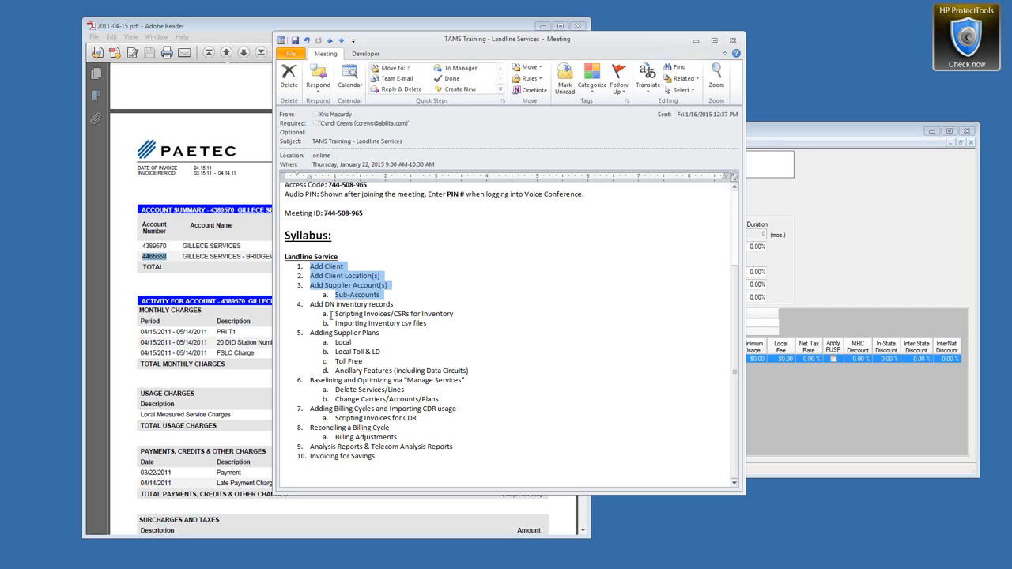
left_click_drag(309, 305, 396, 306)
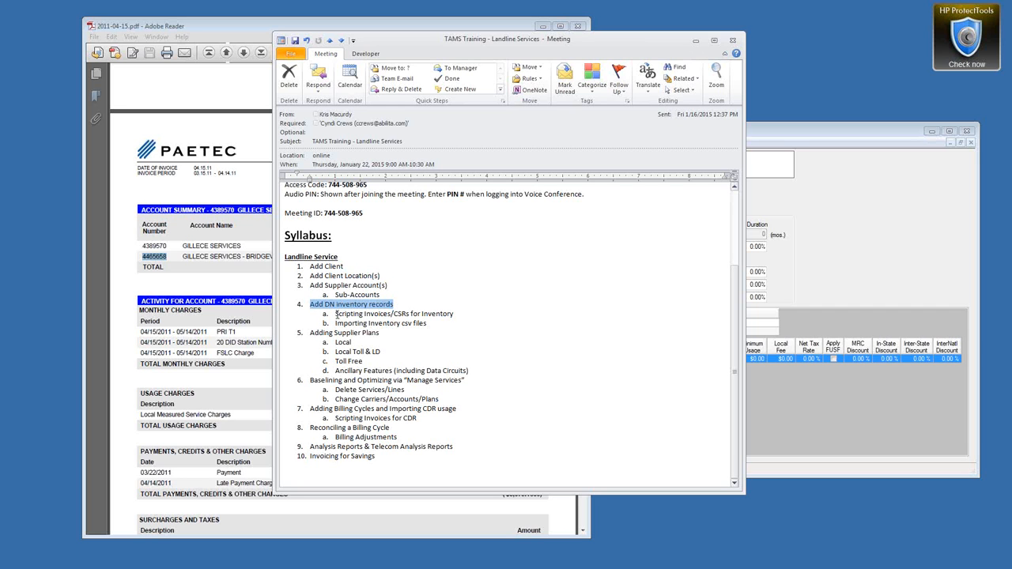
left_click_drag(335, 314, 453, 317)
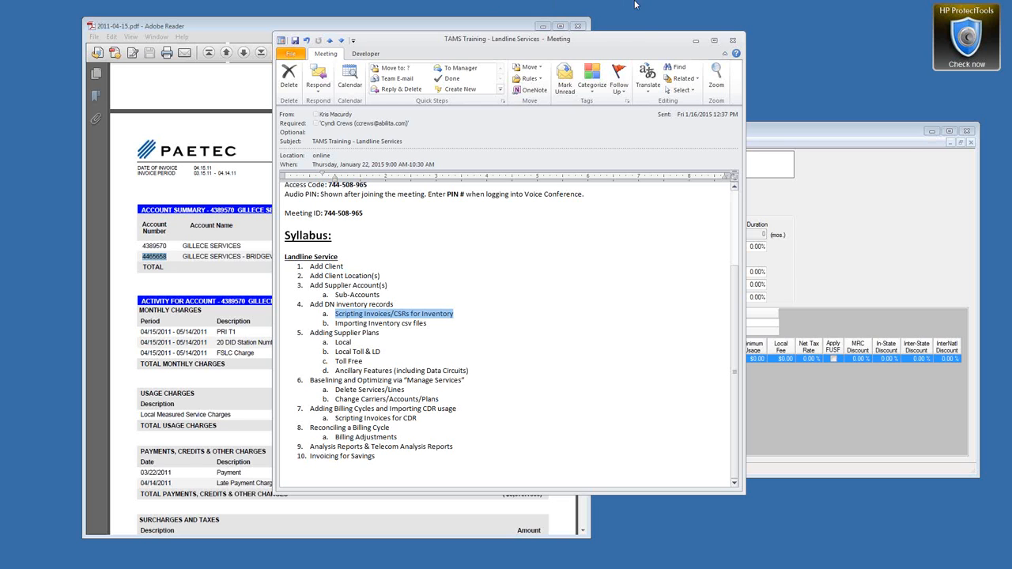
left_click_drag(601, 38, 605, 0)
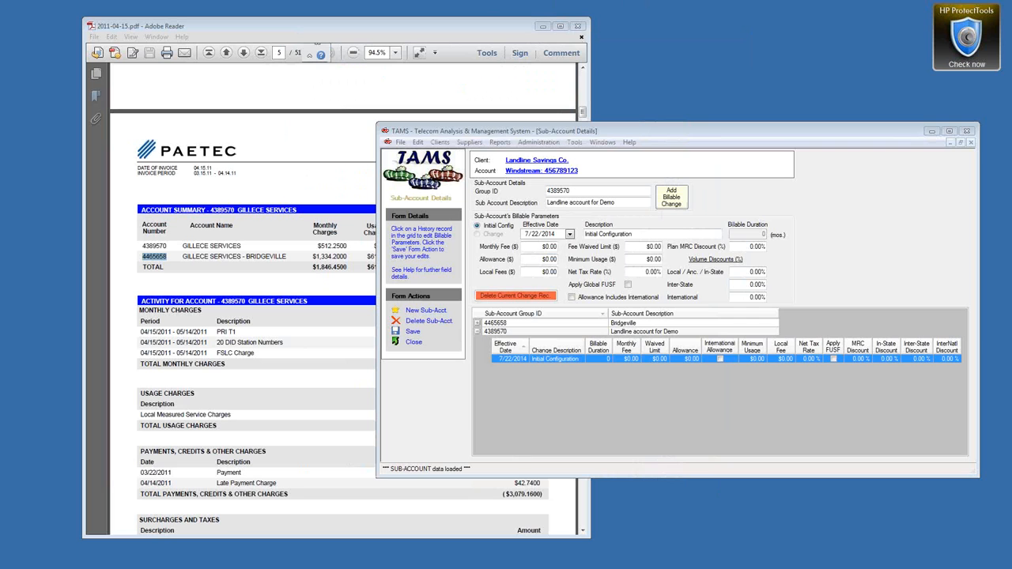
Step: Move the invoice PDF out of view and close the Sub-Account Details form
left_click_drag(344, 31, 0, 40)
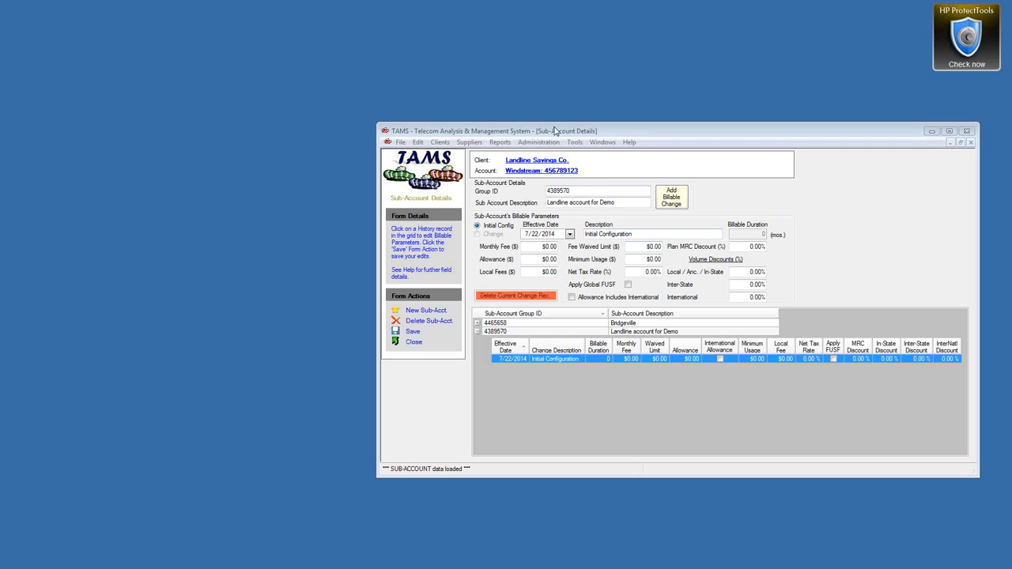
left_click_drag(554, 130, 439, 130)
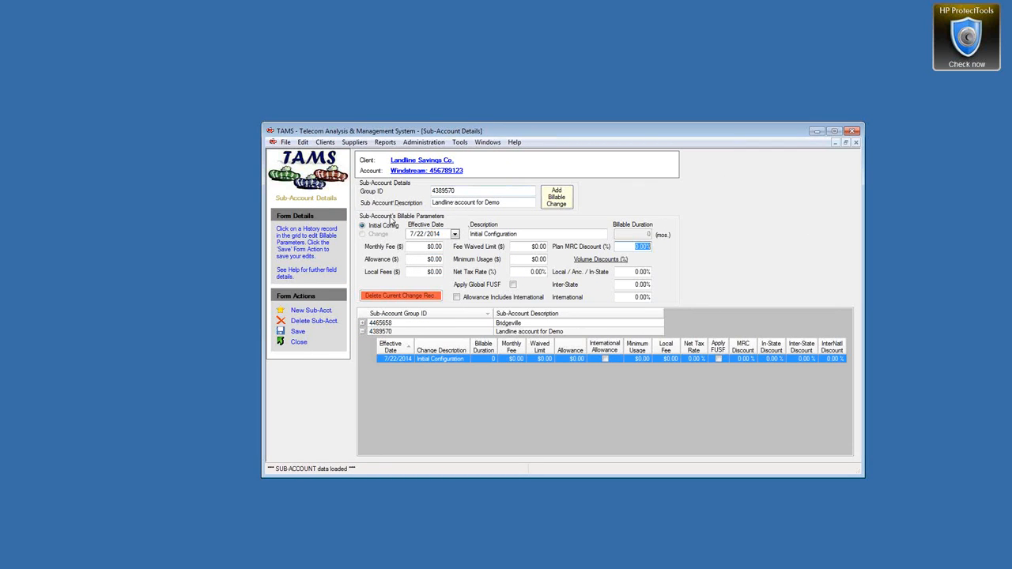
left_click(298, 342)
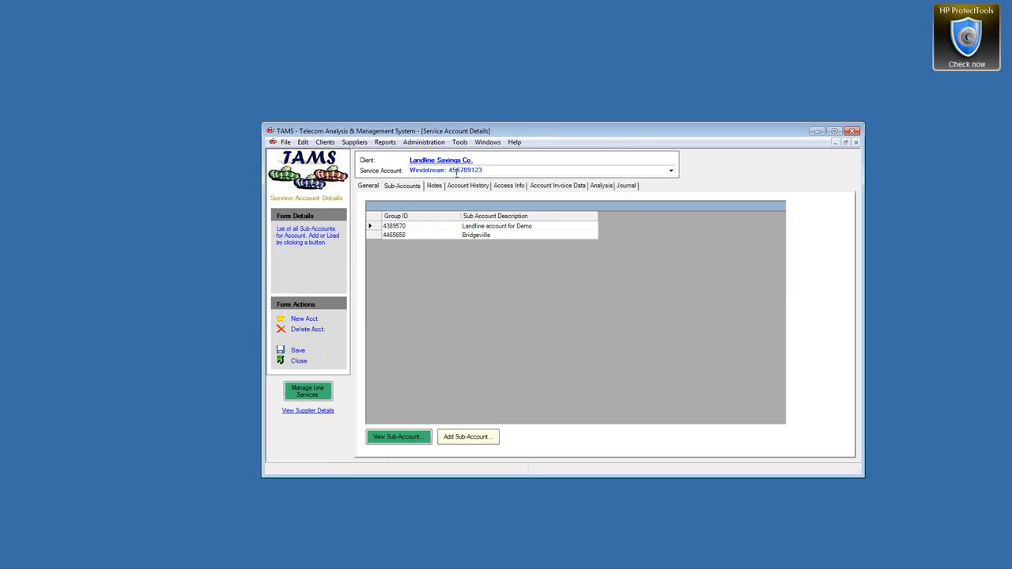
Step: Switch to Client Details and open the Landline Savings Co. Location from the Locations list
left_click(488, 143)
left_click(513, 182)
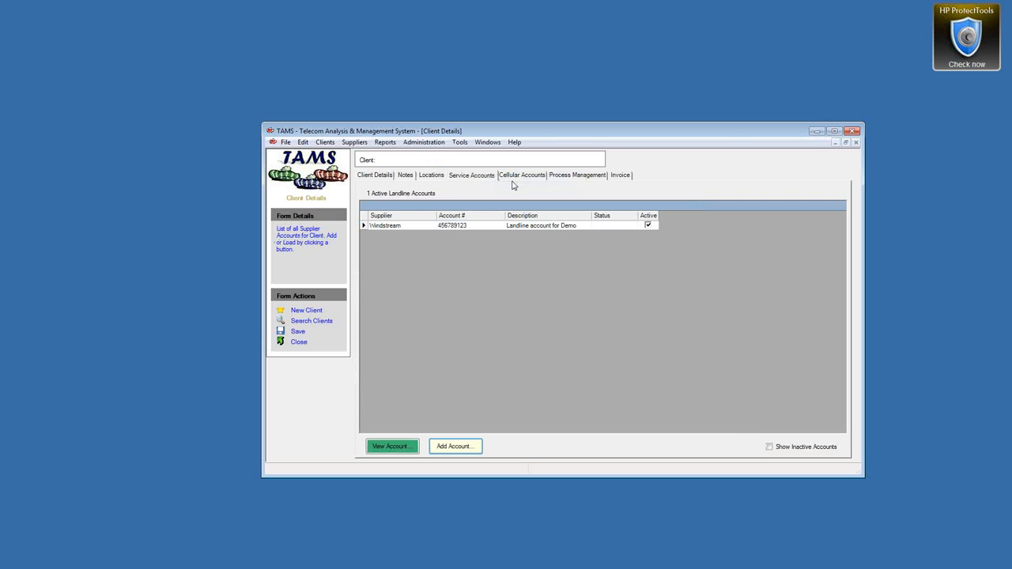
left_click(432, 176)
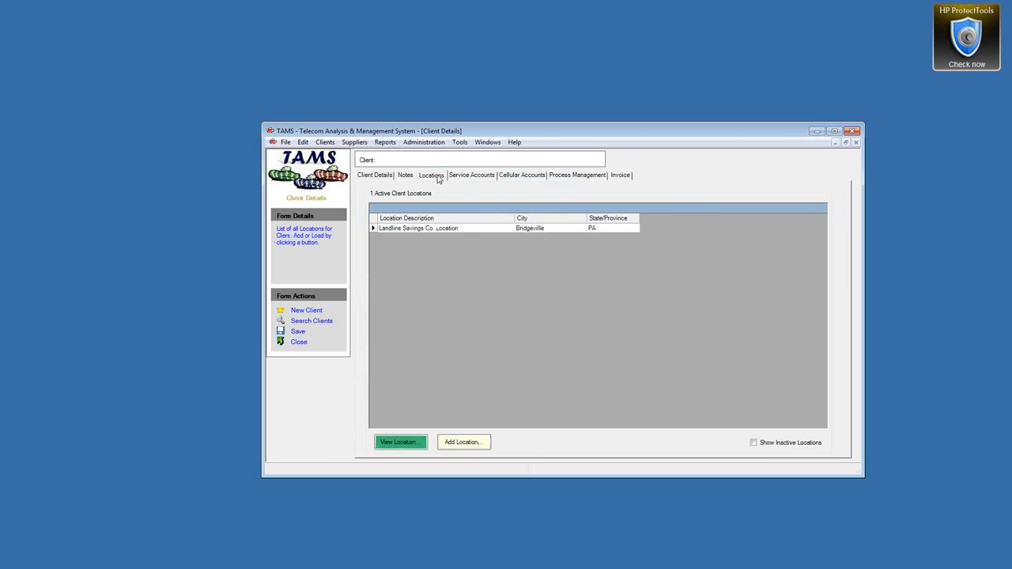
double_click(375, 230)
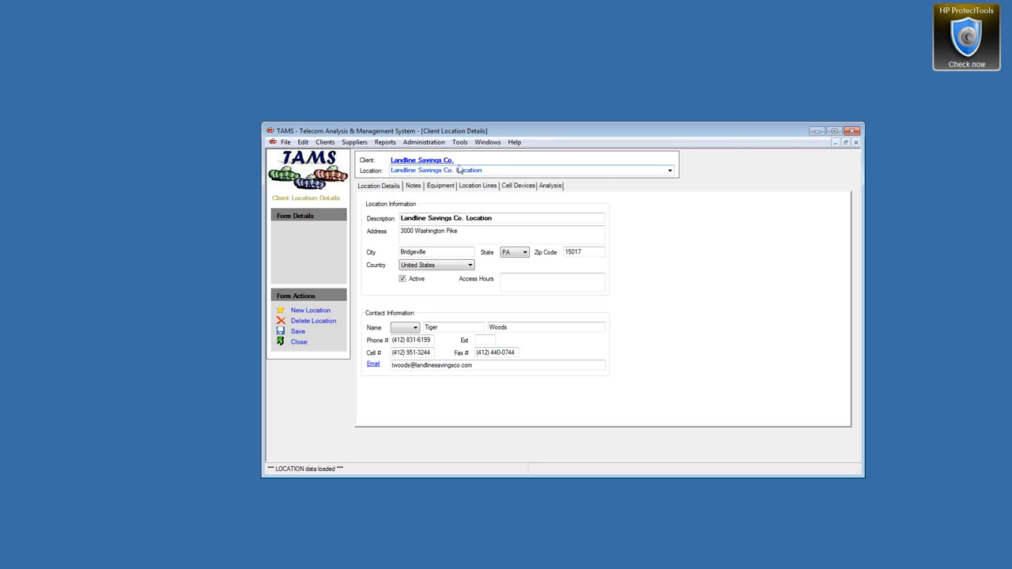
left_click(514, 144)
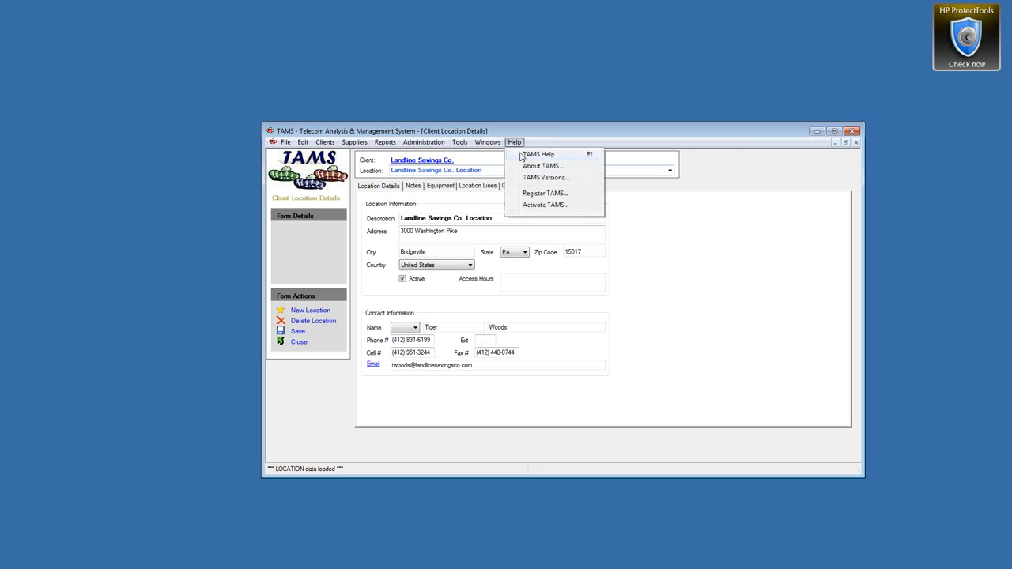
left_click(520, 155)
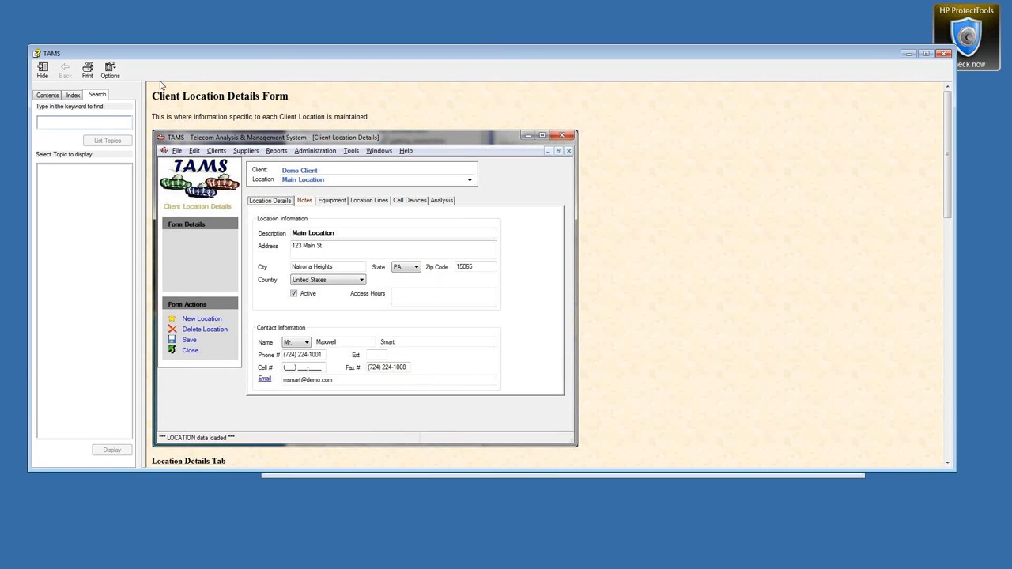
left_click(49, 95)
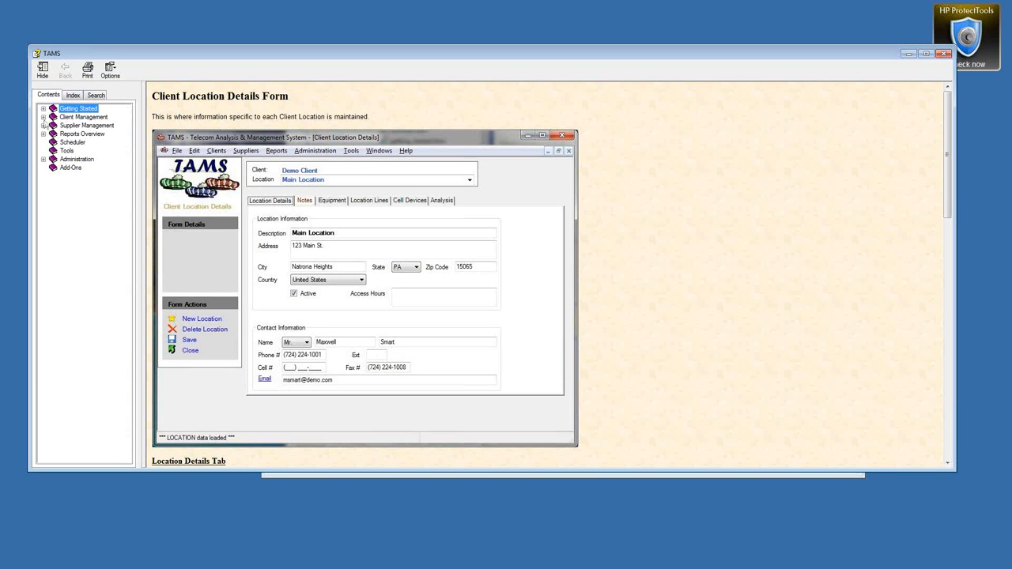
left_click(43, 108)
left_click(85, 135)
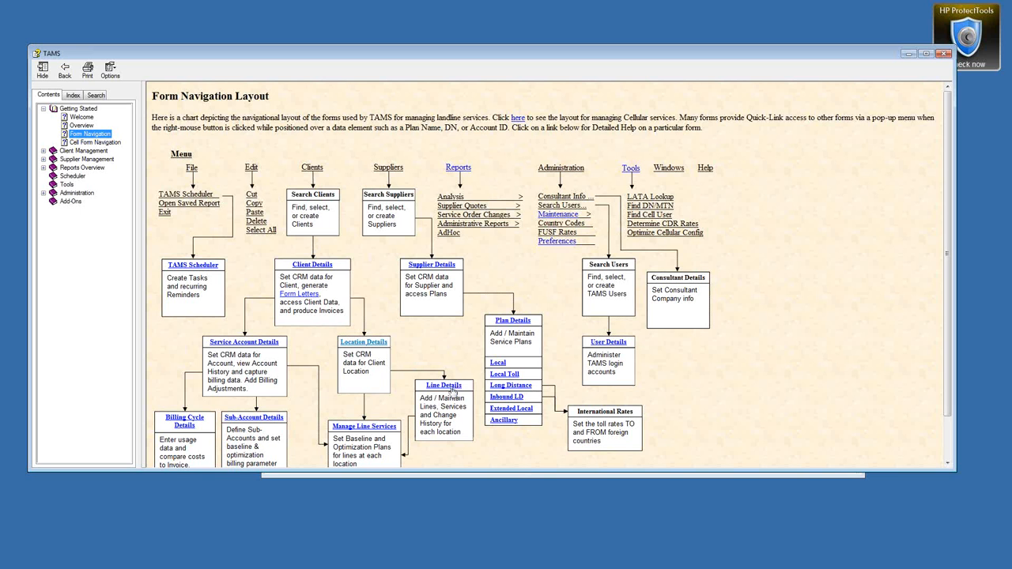
left_click(944, 54)
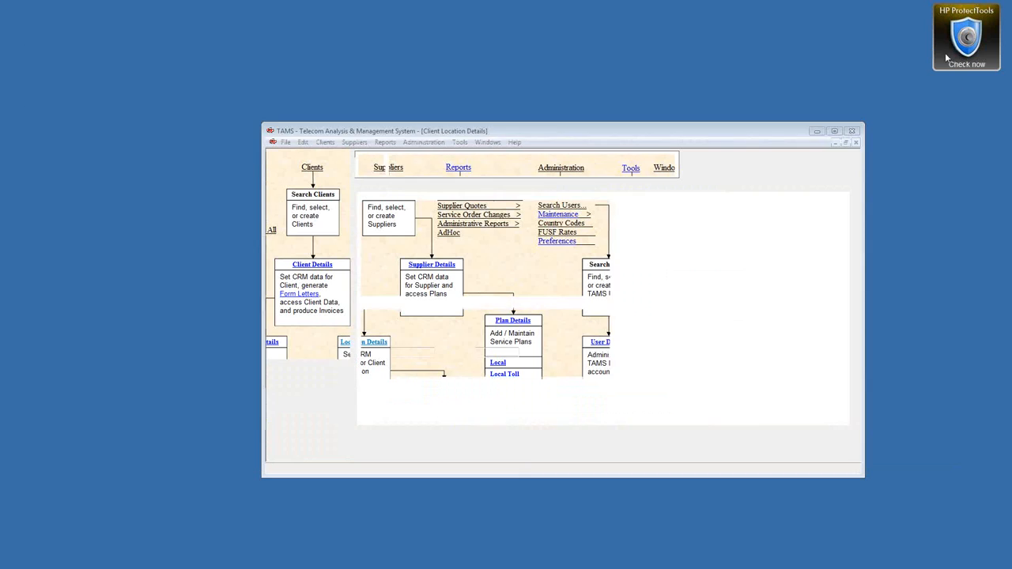
Step: Open the location's Line Details without adding lines, then view Landline Savings Co.'s Process Management settings
left_click(478, 186)
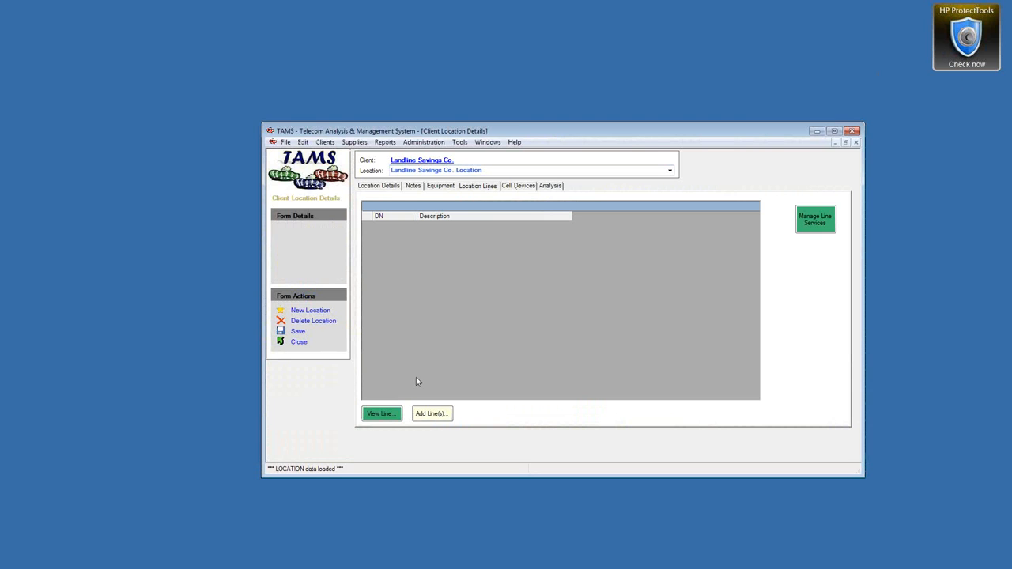
left_click(432, 415)
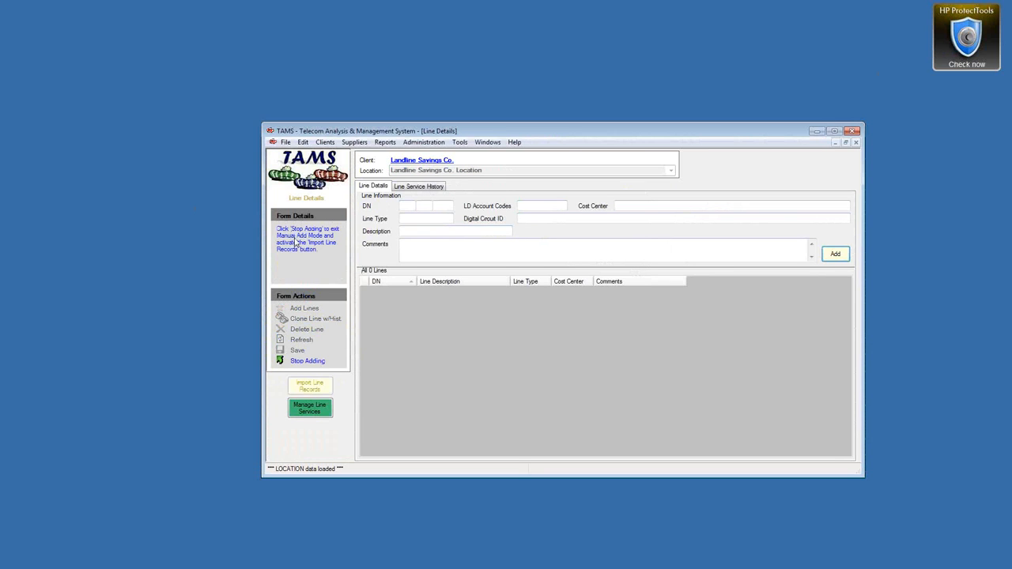
left_click(408, 204)
left_click(315, 362)
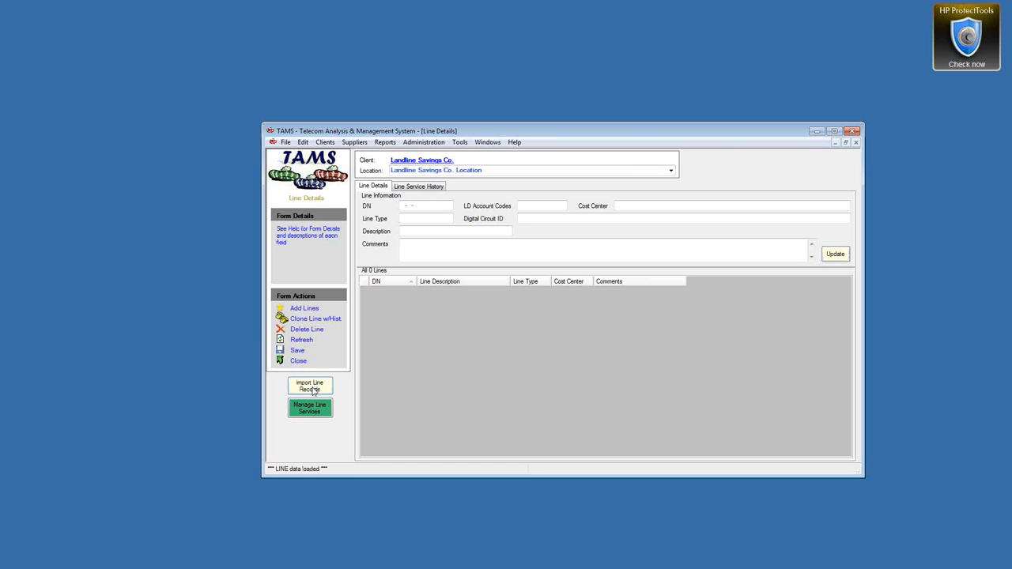
left_click(434, 161)
left_click(563, 176)
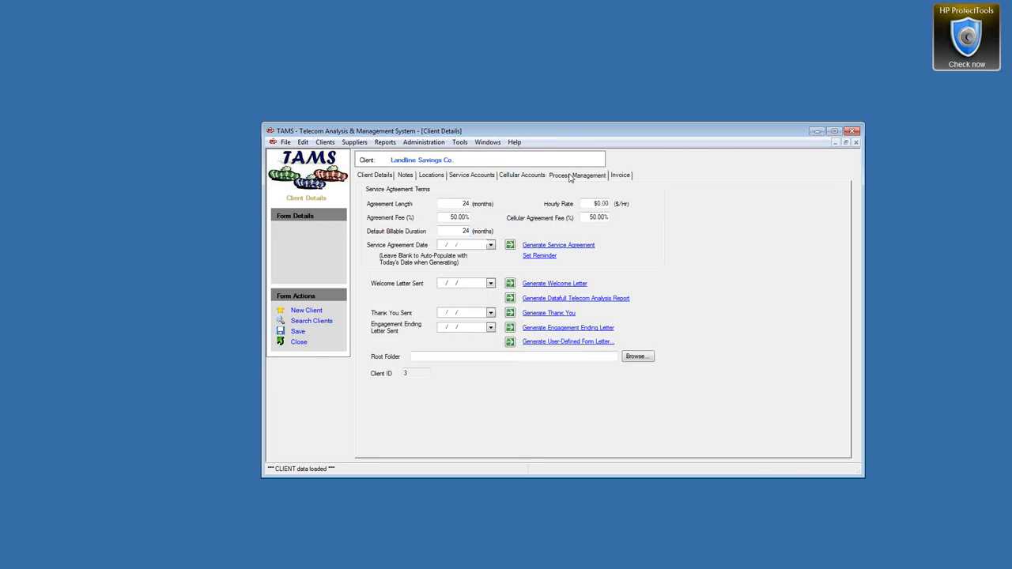
Step: Set the root folder to the network Production Records Windstream folder, then save and close Client Details
left_click(637, 357)
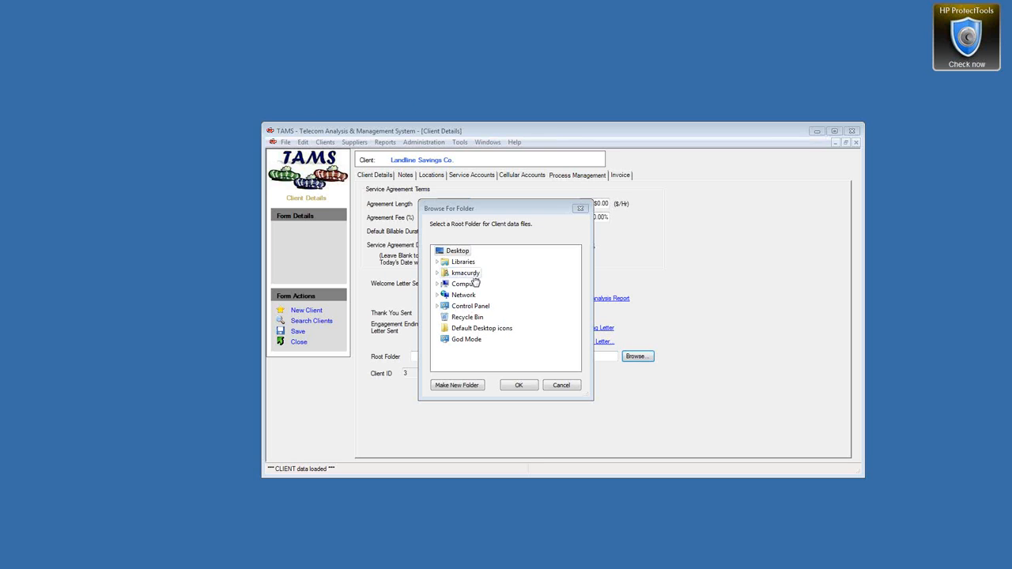
left_click(530, 386)
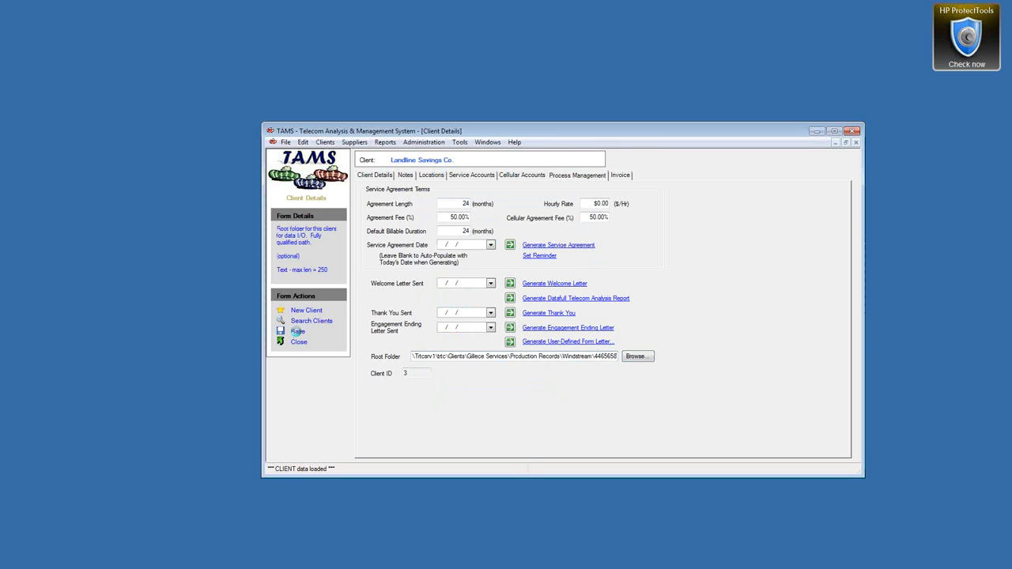
left_click(298, 332)
left_click(298, 341)
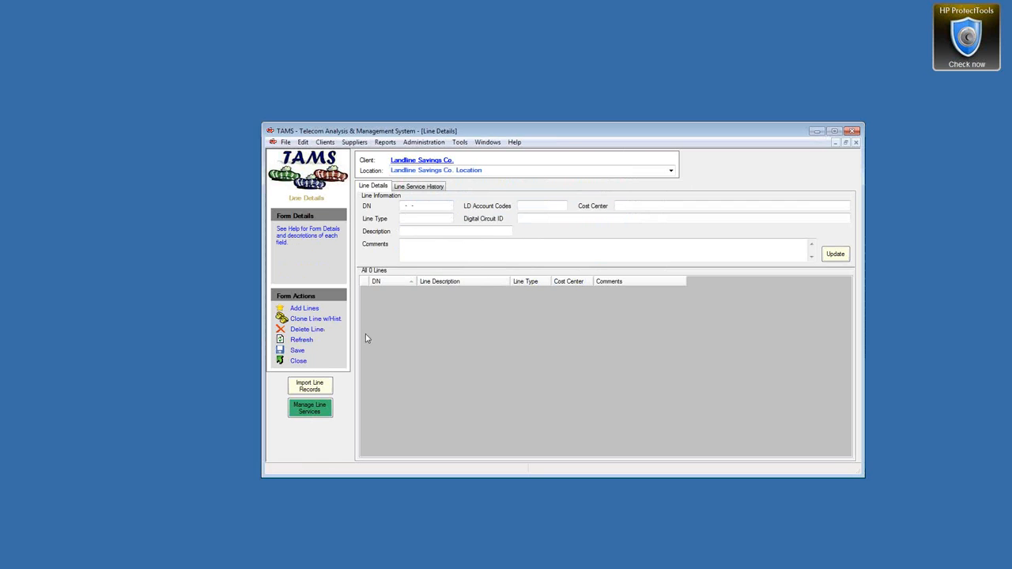
Step: Cancel the Import Line Records file dialog and reopen the Landline Savings Co. client record
left_click(320, 387)
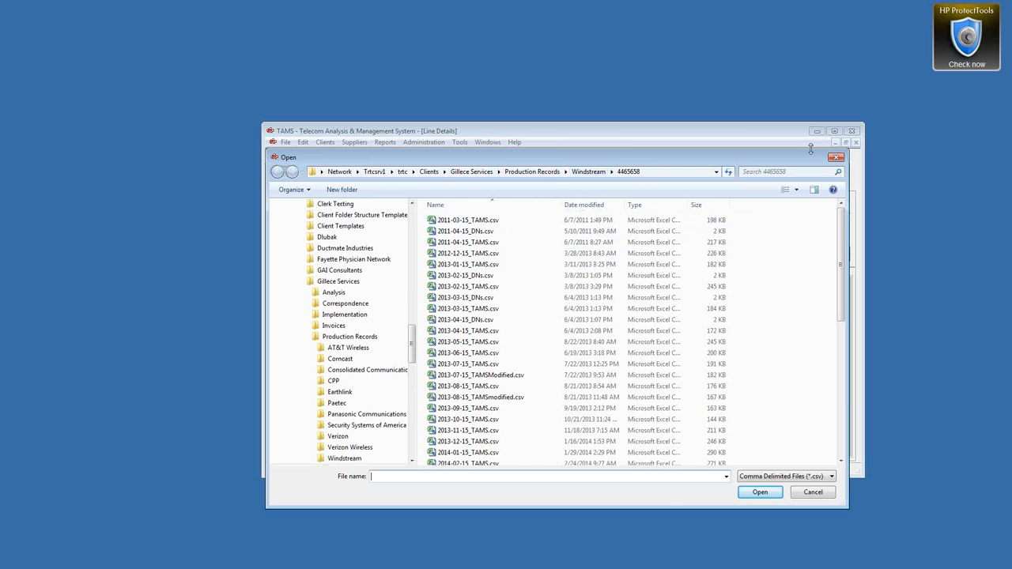
left_click(835, 159)
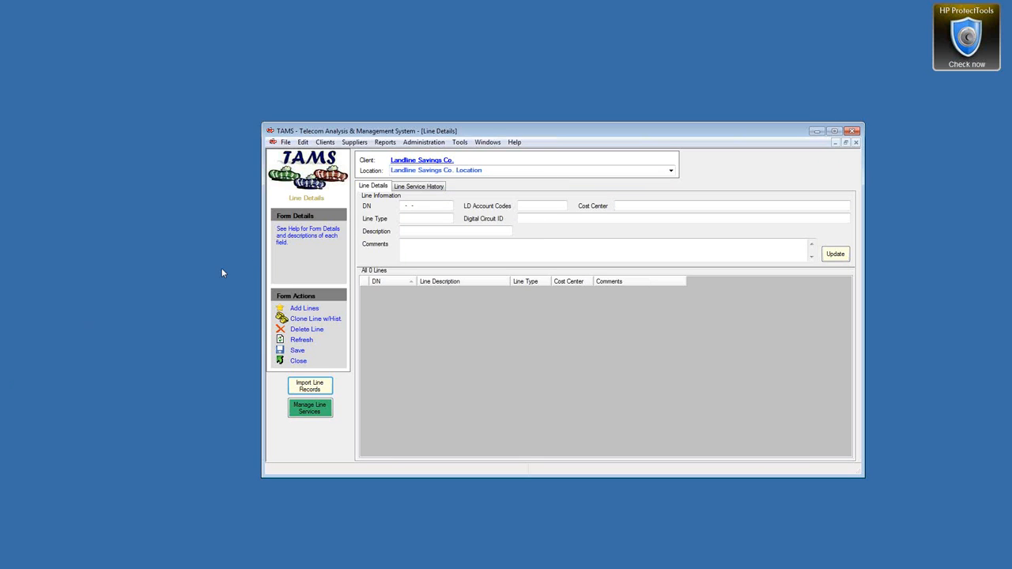
left_click(446, 162)
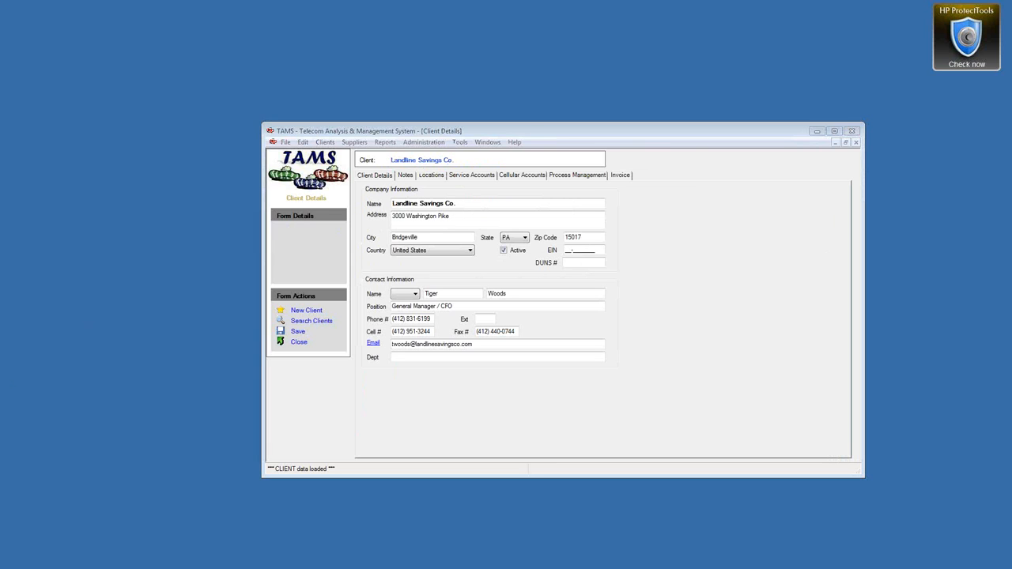
Step: Change the root folder to the local Windstream\456789123 folder and save the client
left_click(583, 176)
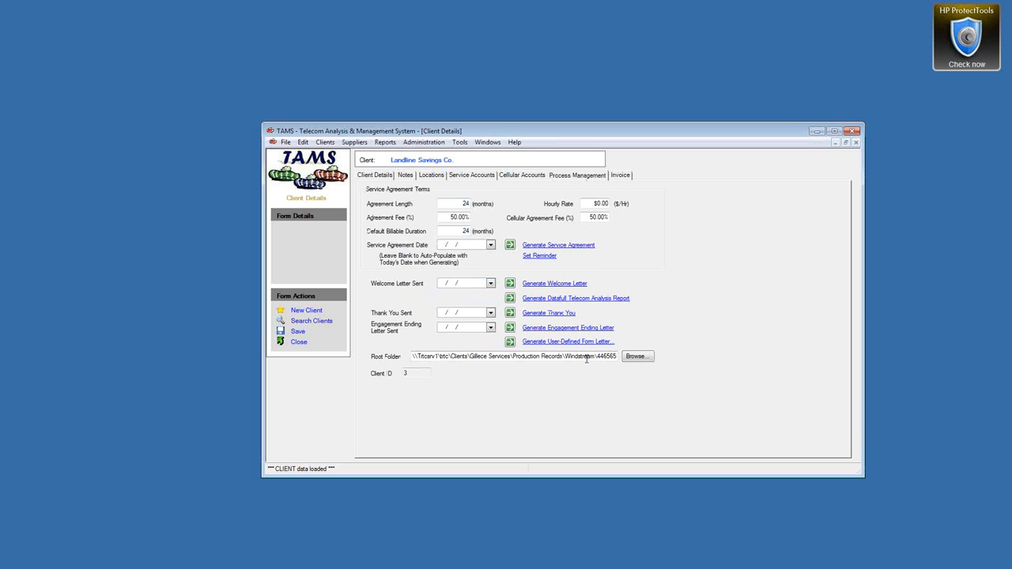
left_click(414, 357)
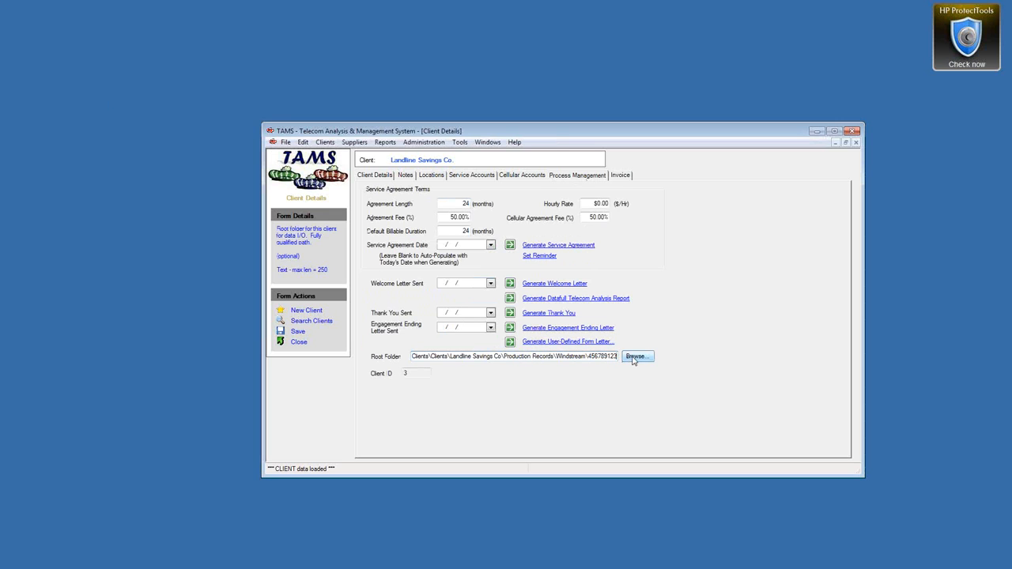
left_click(635, 357)
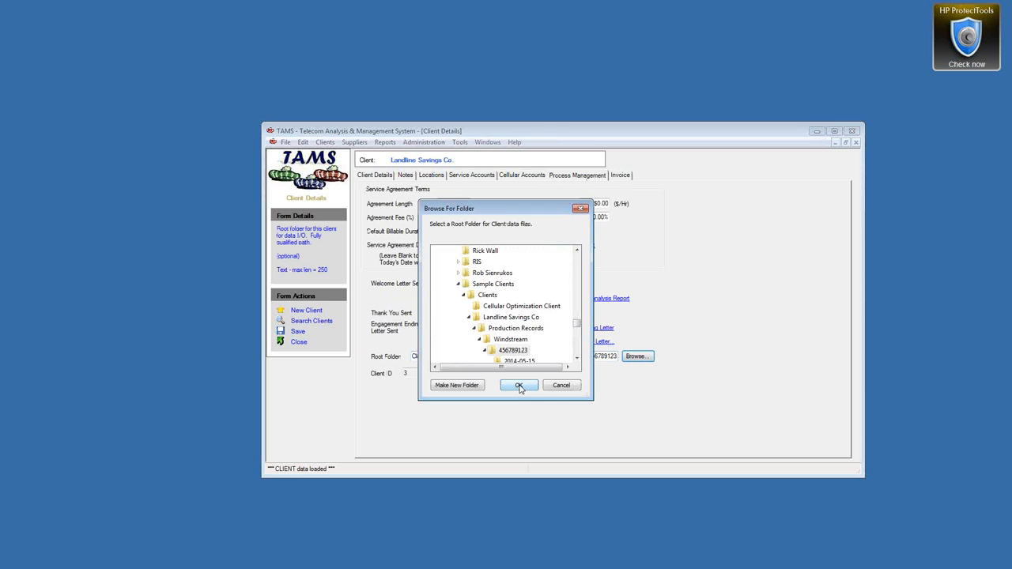
left_click(520, 386)
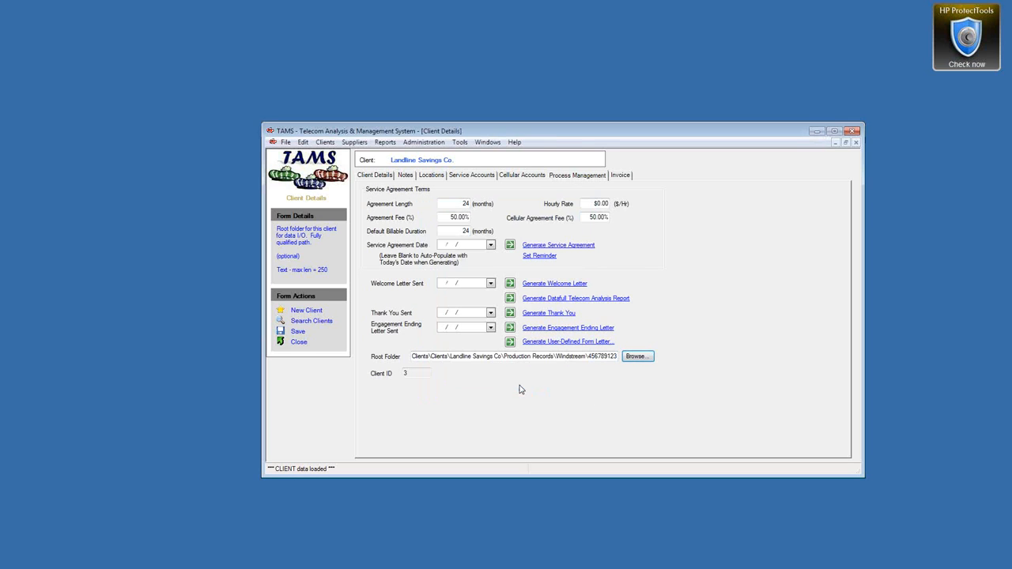
left_click(298, 331)
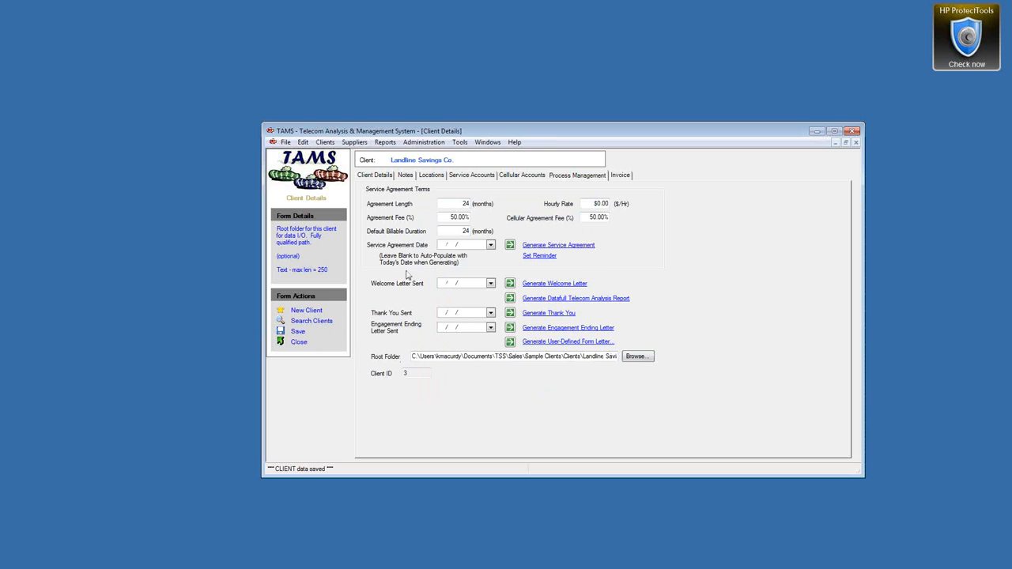
left_click(487, 143)
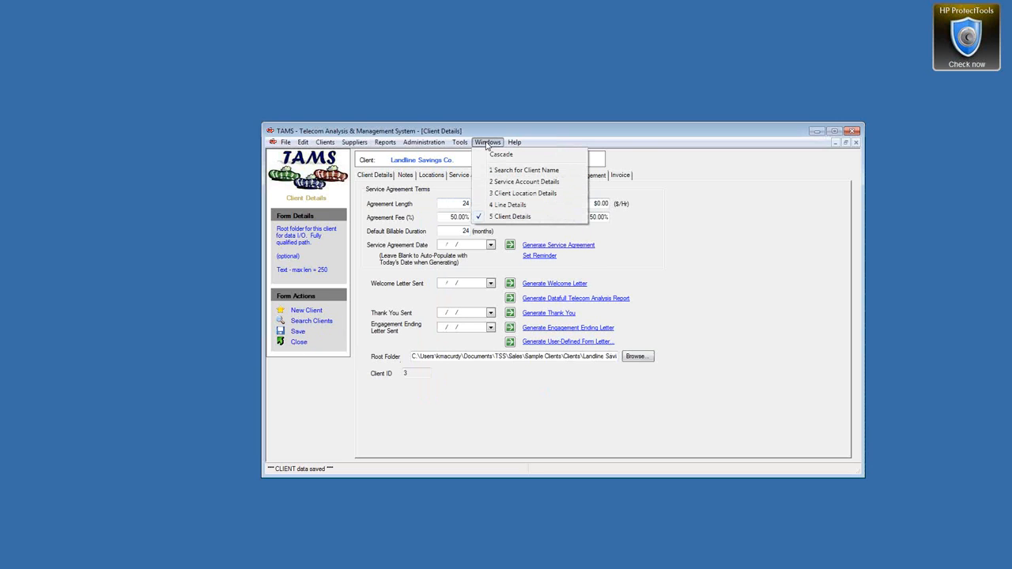
Step: From Line Details, start Import Line Records, opening in the Windstream 456789123 folder
left_click(499, 206)
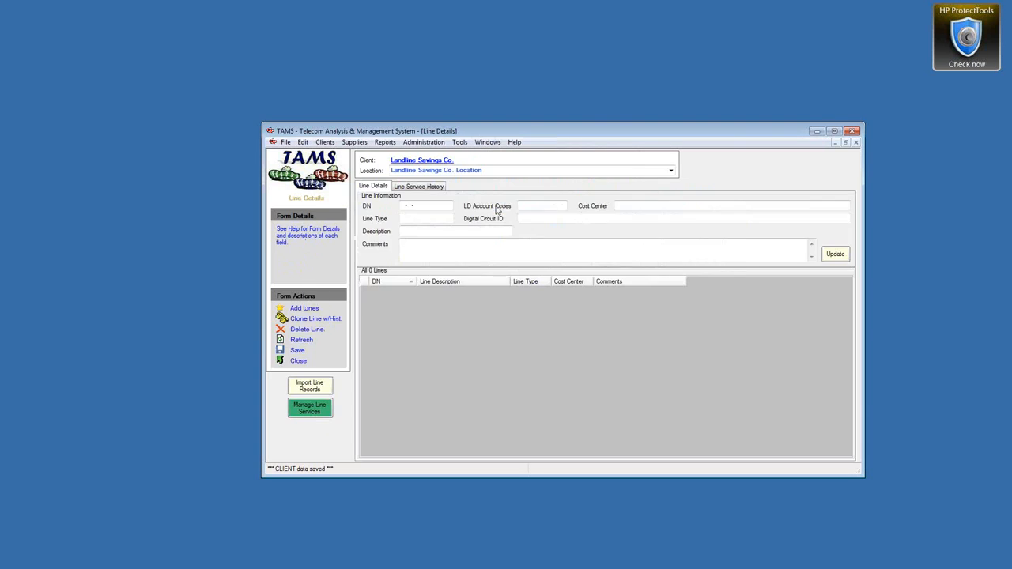
left_click(308, 390)
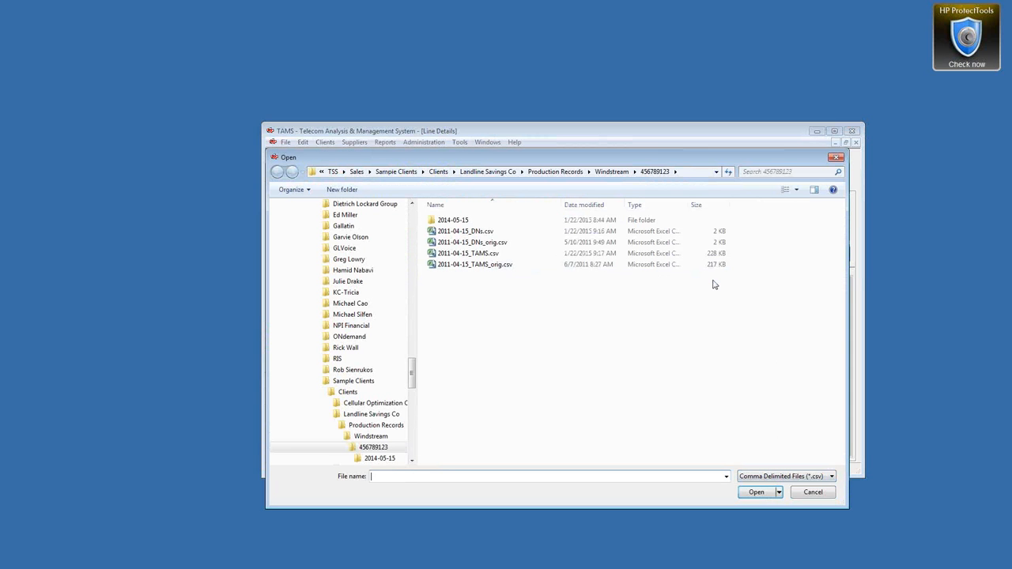
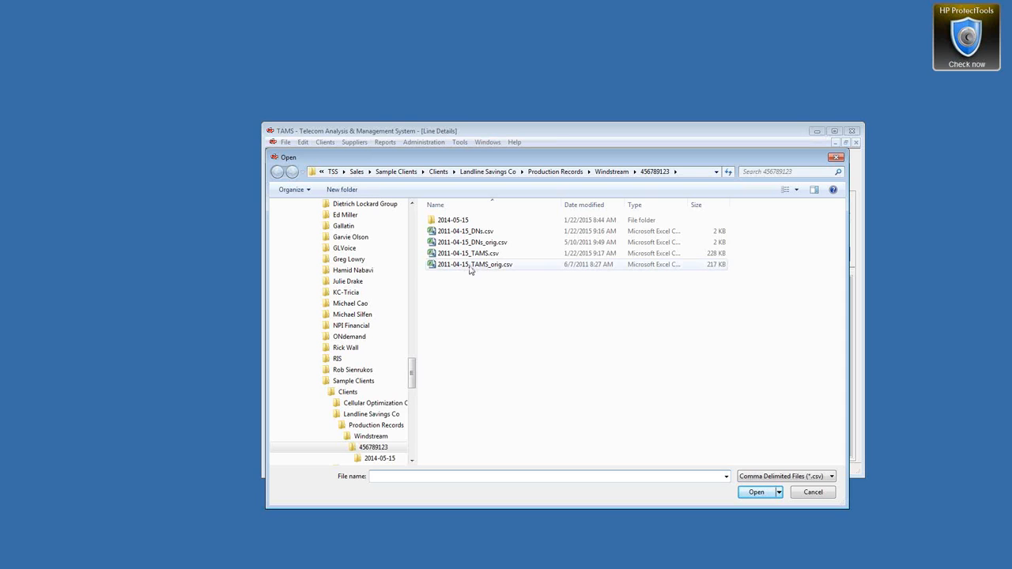
Step: Open 2011-04-15_DNs.csv from the Windstream 456789123 folder to import its lines
left_click(470, 232)
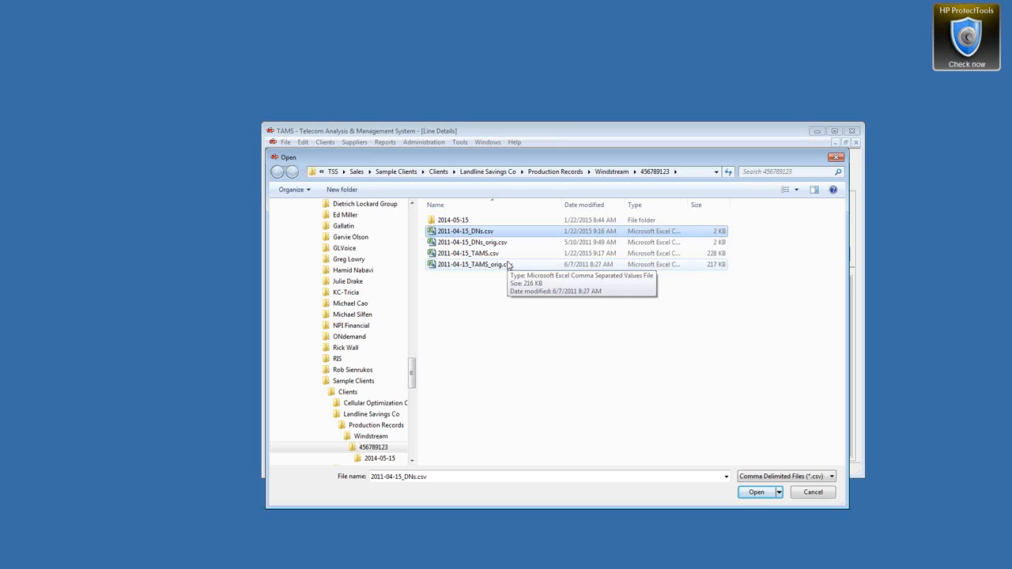
double_click(431, 231)
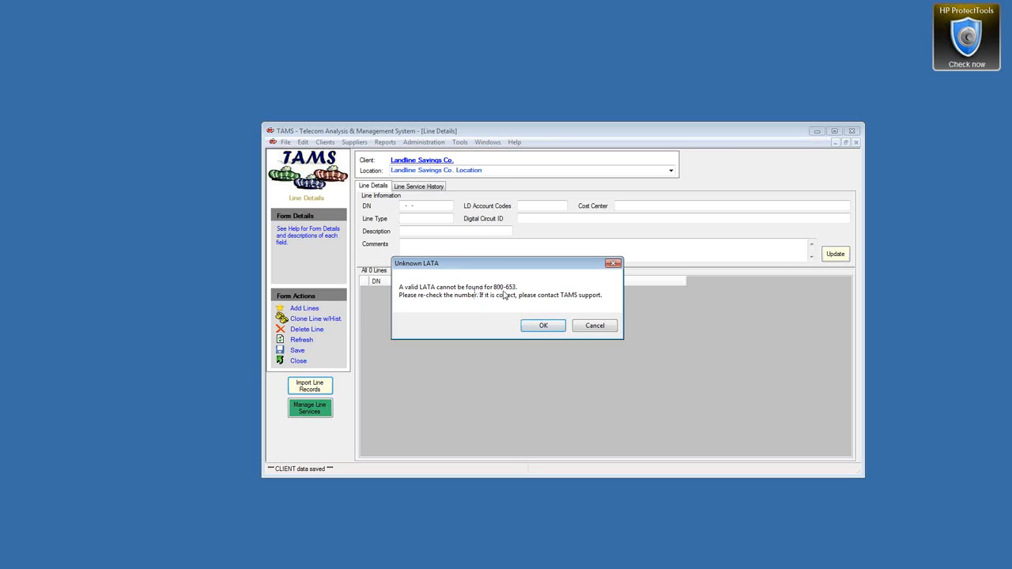
Step: Dismiss the five Unknown LATA warnings, starting with 800-653, so the import completes
left_click(543, 327)
left_click(543, 327)
left_click(544, 327)
left_click(543, 327)
left_click(543, 327)
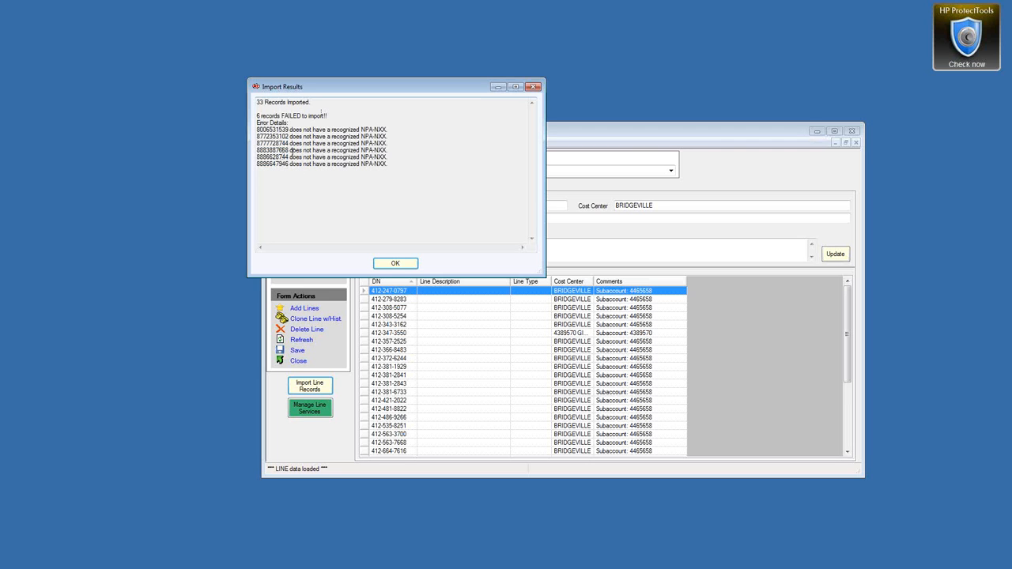
Step: Drag the Import Results report off screen to reveal all 33 imported lines
left_click_drag(435, 89, 322, 39)
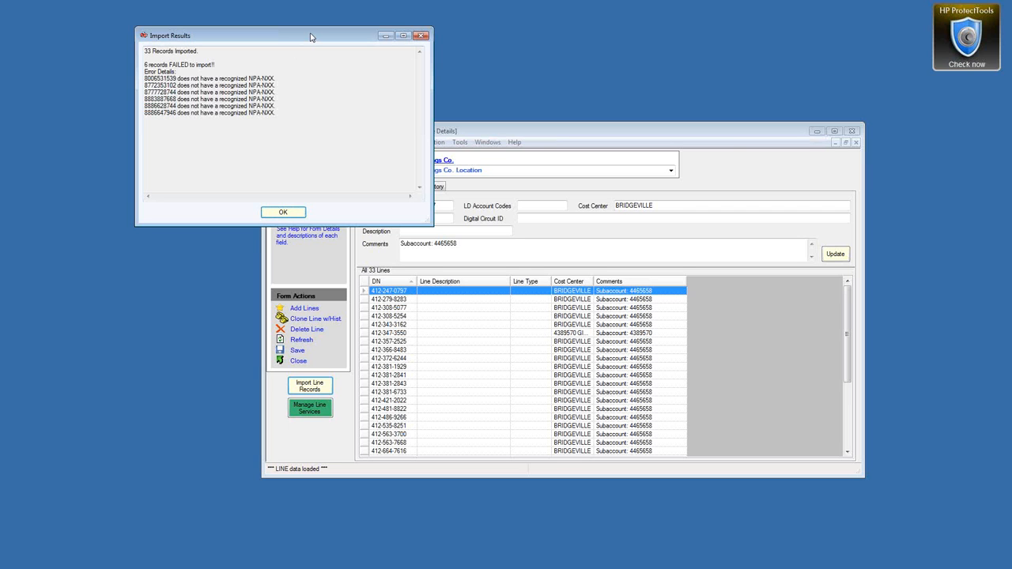
left_click_drag(311, 37, 0, 71)
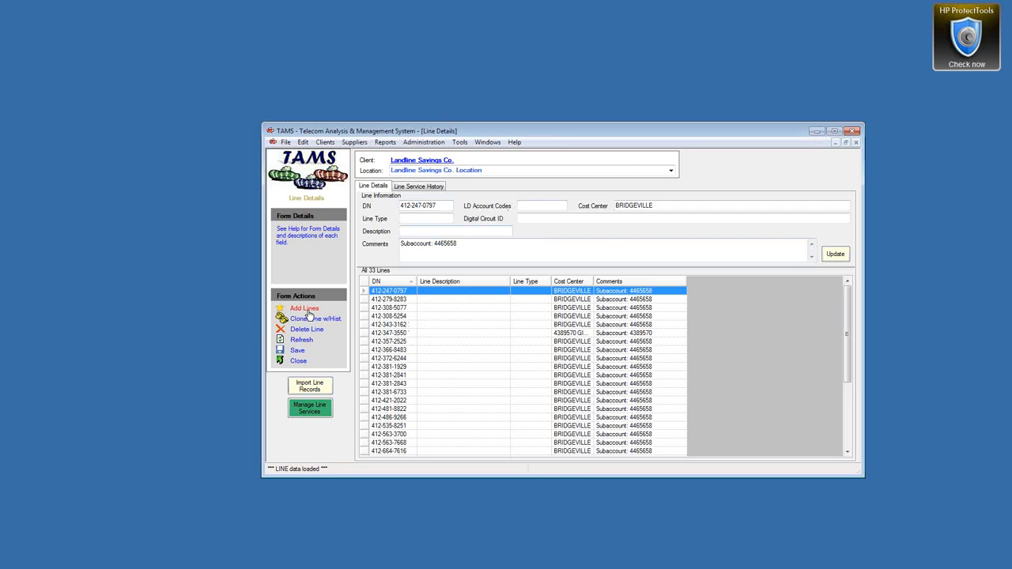
left_click(305, 310)
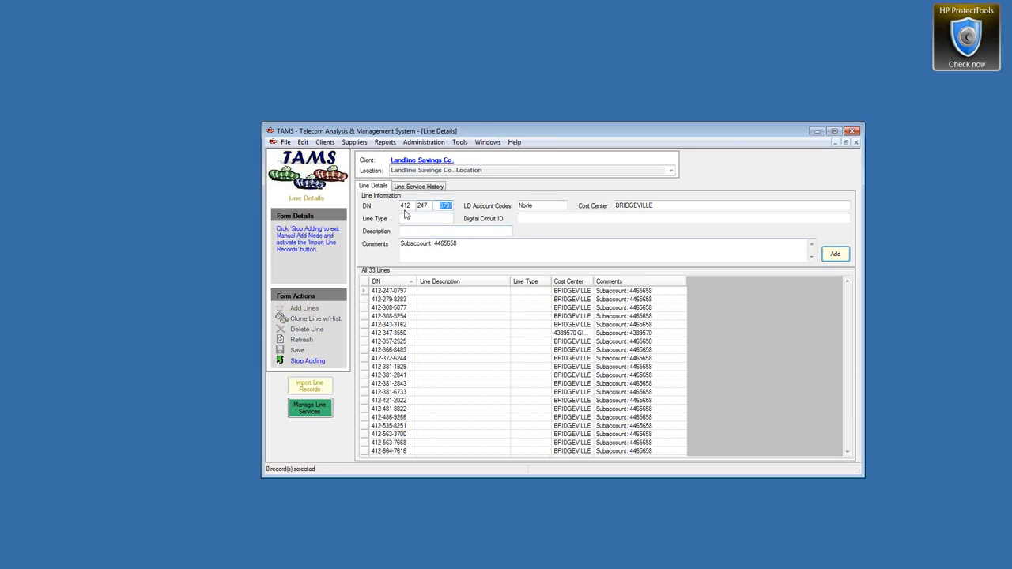
mouse_move(414, 207)
left_mouse_down()
mouse_move(403, 206)
mouse_move(412, 206)
left_mouse_up()
type("677 ")
type("INET")
key("Return")
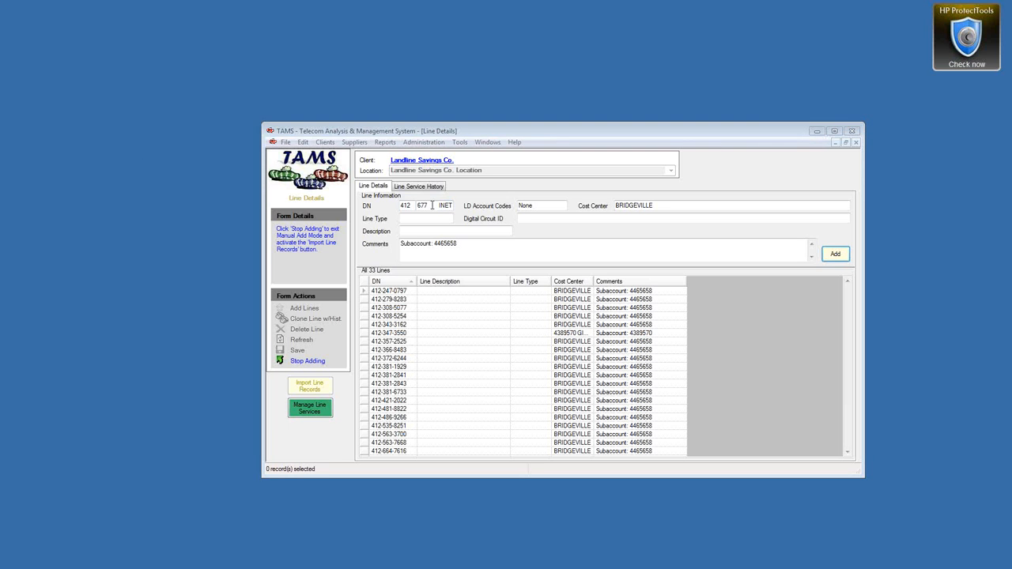
Step: Set line type T1 and paste the digital circuit ID and T1 Voice + 768K Internet description
left_click(413, 220)
type("T1")
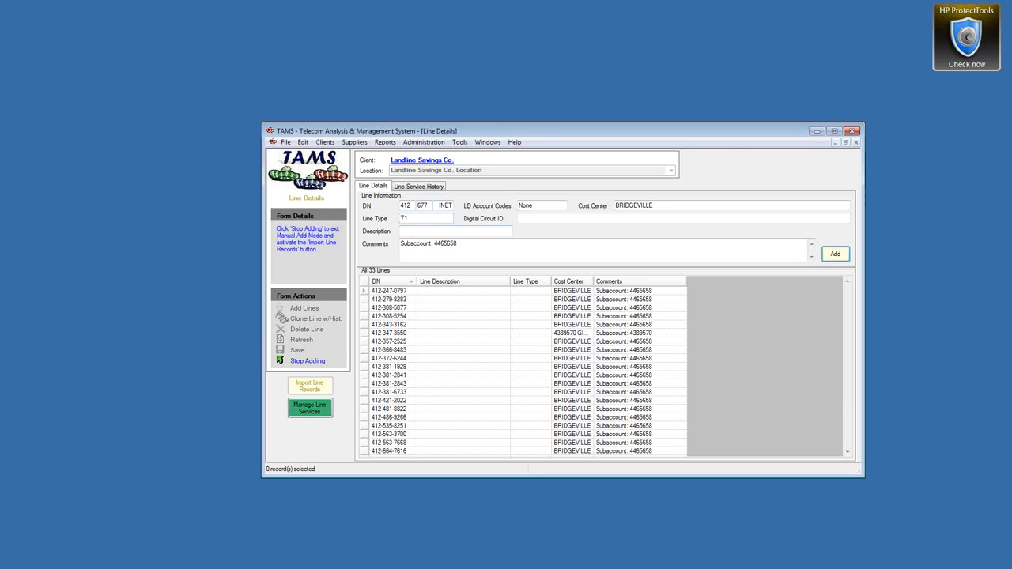
key("Return")
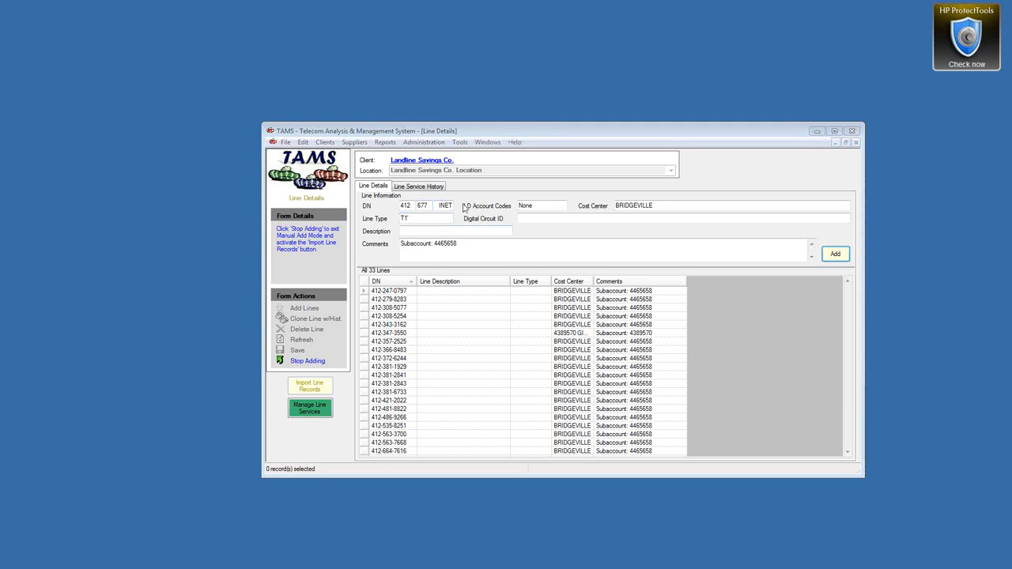
left_click(541, 218)
type("34/HCGS/376611/212/PUA /DS1")
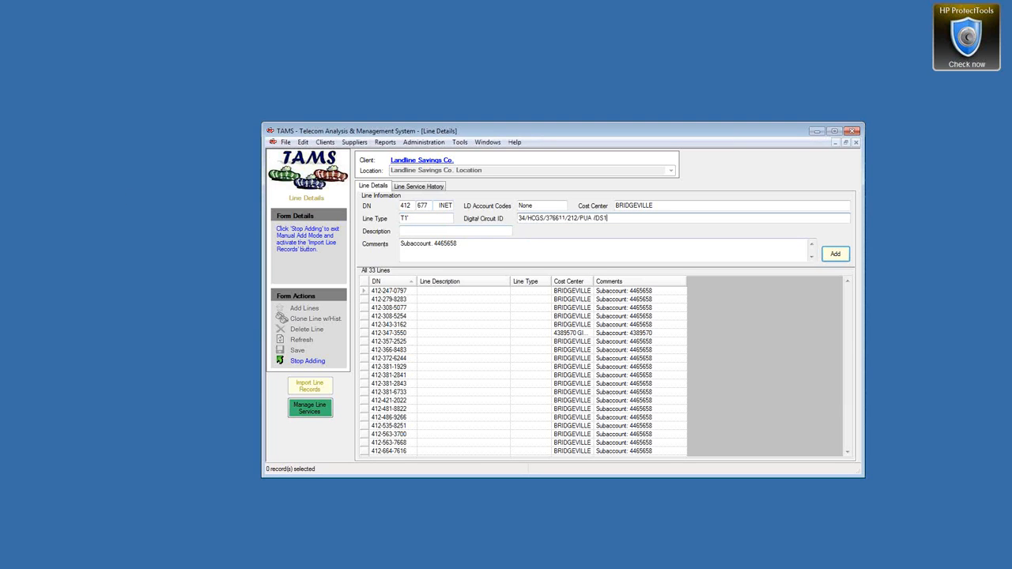
key("alt+Tab")
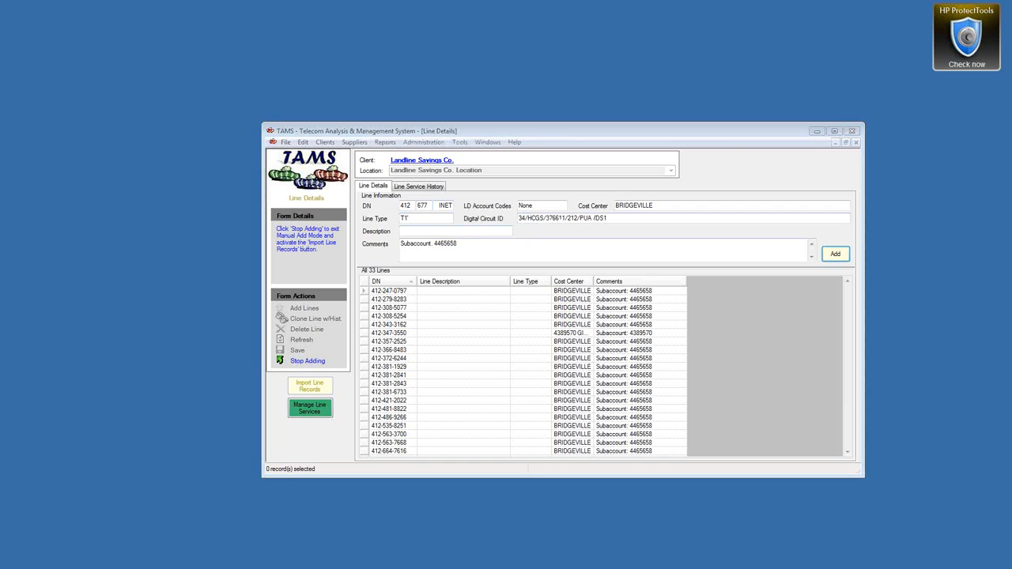
left_click(423, 231)
type("T1 Voice + 768K Internet")
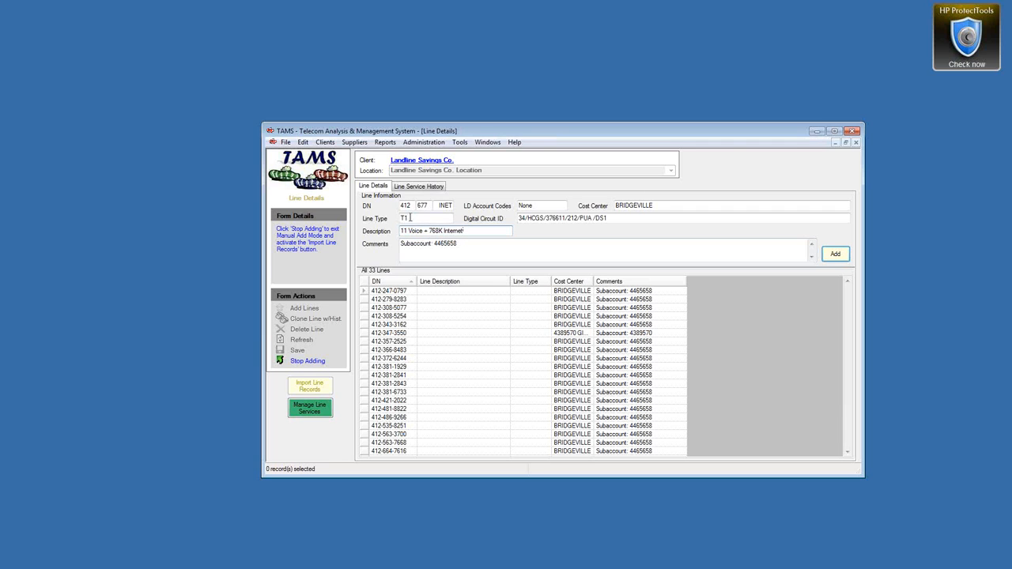
double_click(409, 218)
type("PRI")
left_click(836, 254)
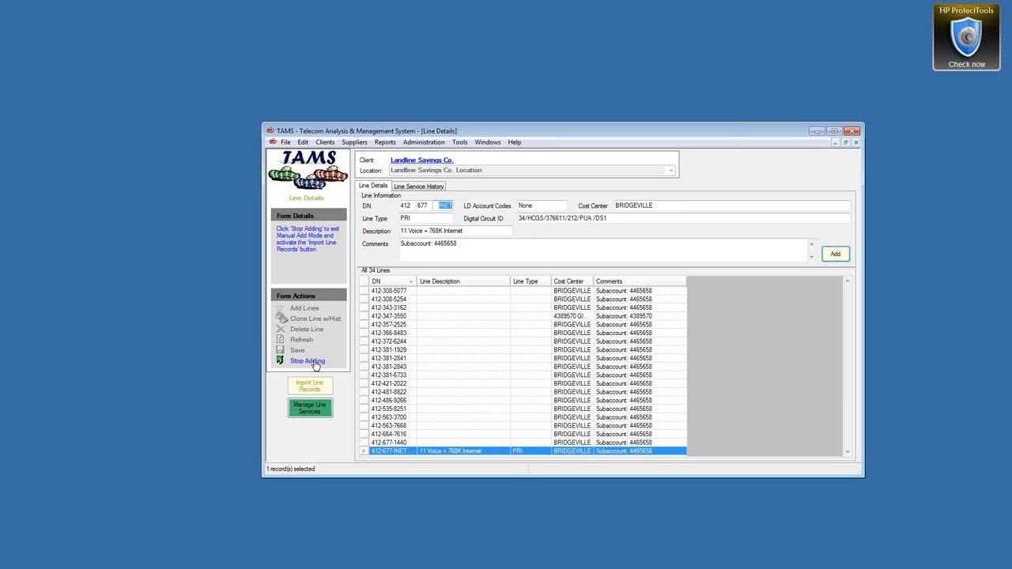
left_click(465, 144)
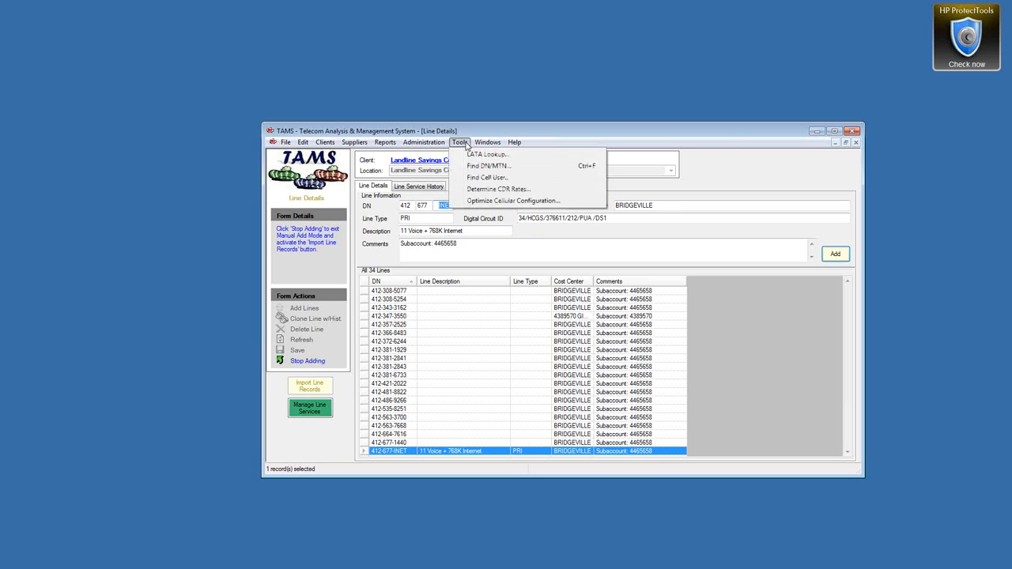
left_click(485, 154)
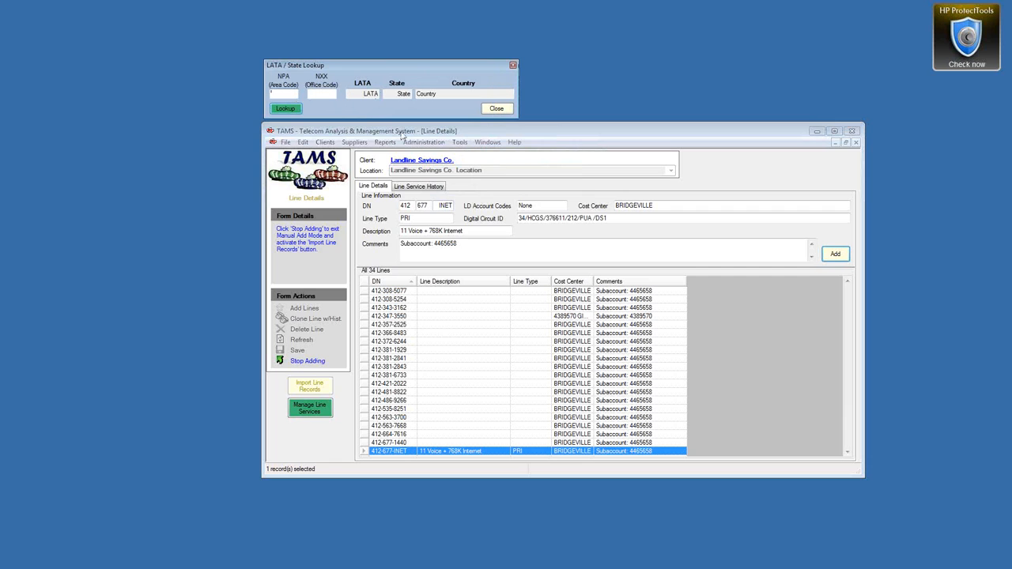
type("412")
key("Tab")
type("677")
key("Return")
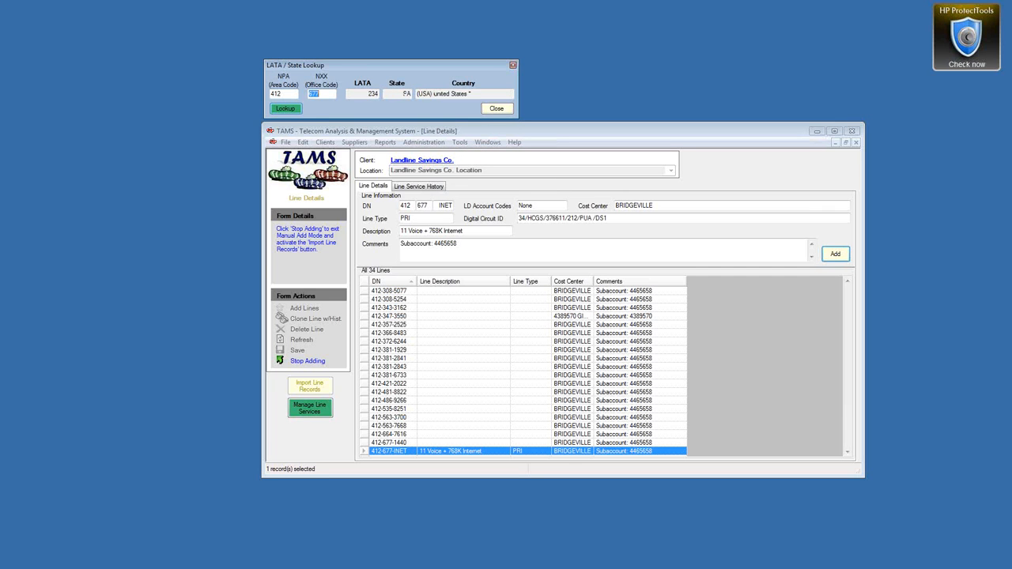
left_click_drag(366, 93, 450, 93)
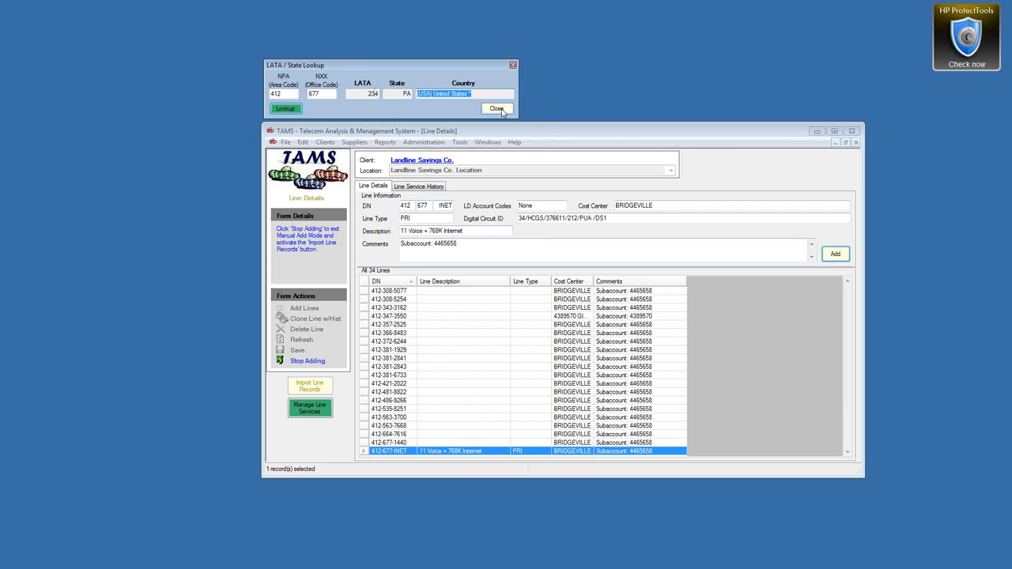
double_click(443, 206)
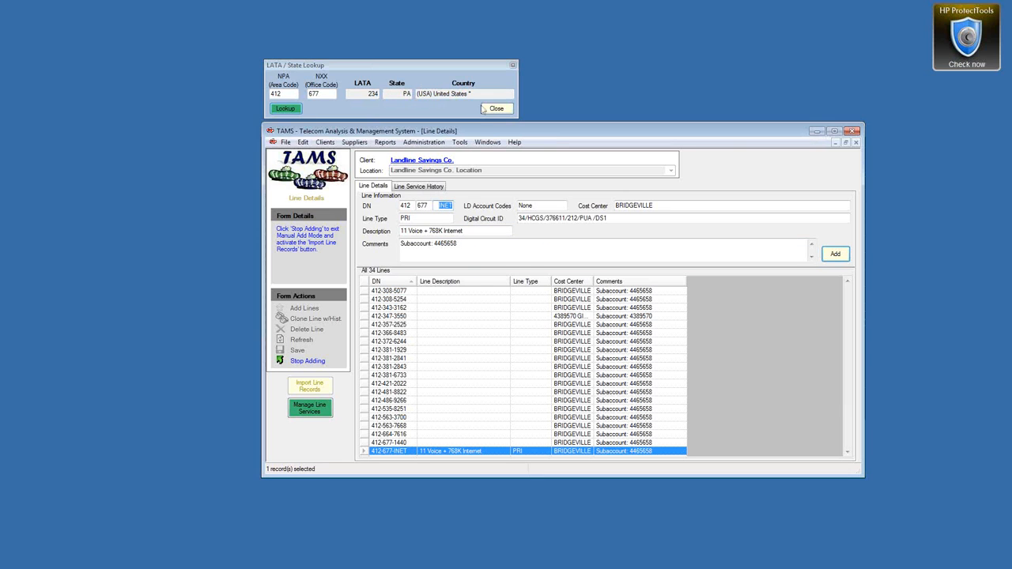
left_click(495, 108)
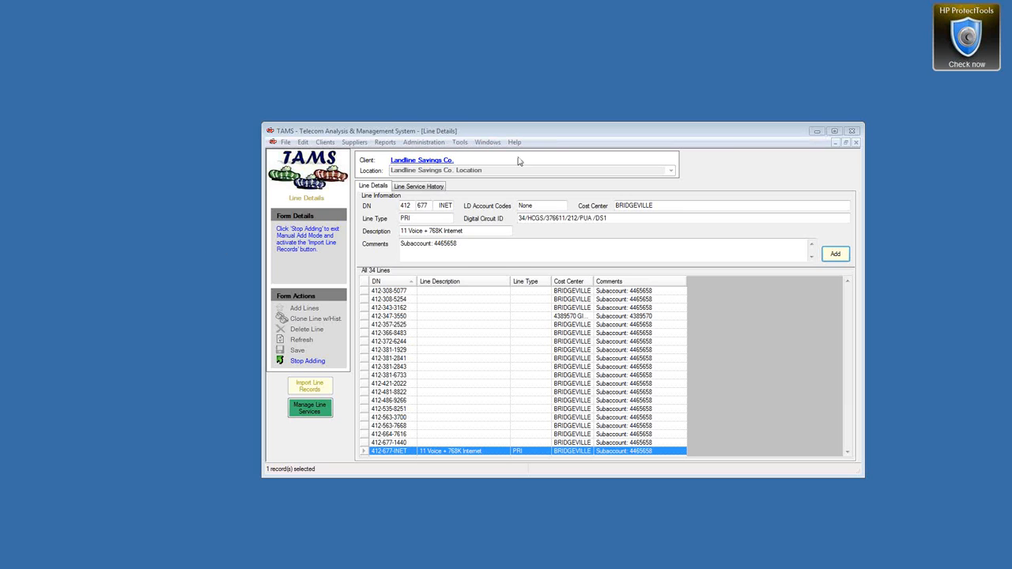
left_click(485, 143)
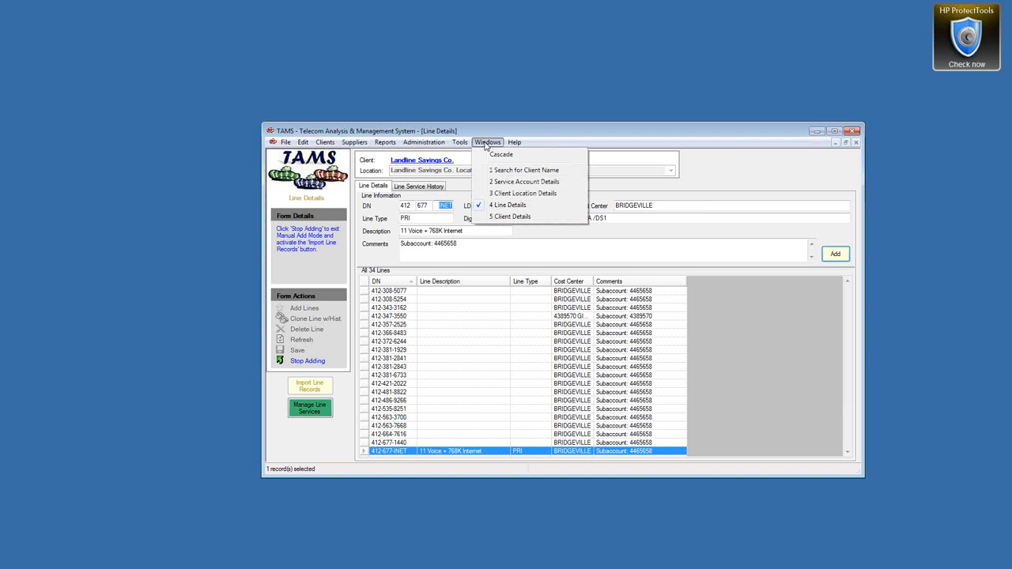
left_click(491, 131)
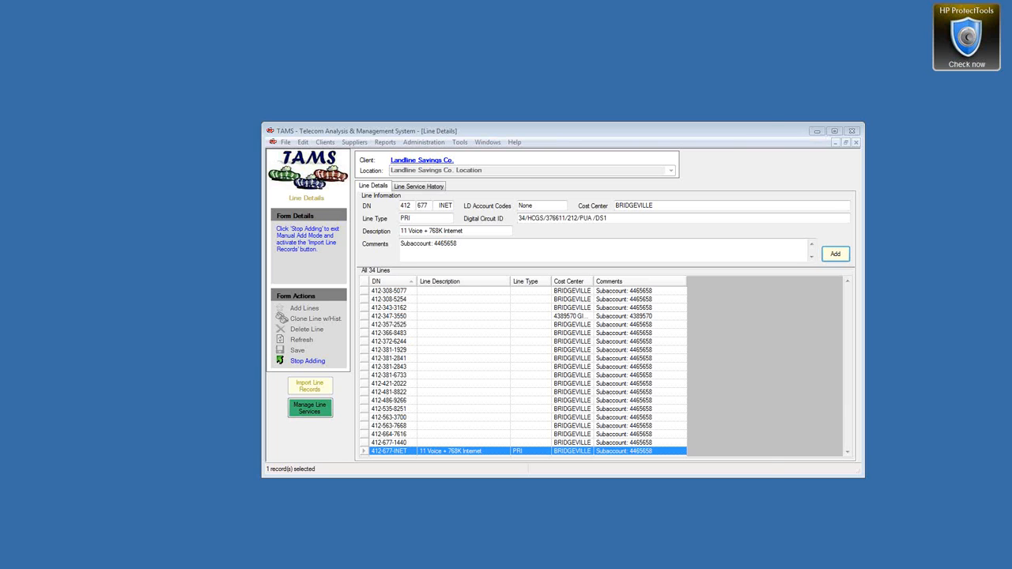
left_click_drag(0, 45, 348, 47)
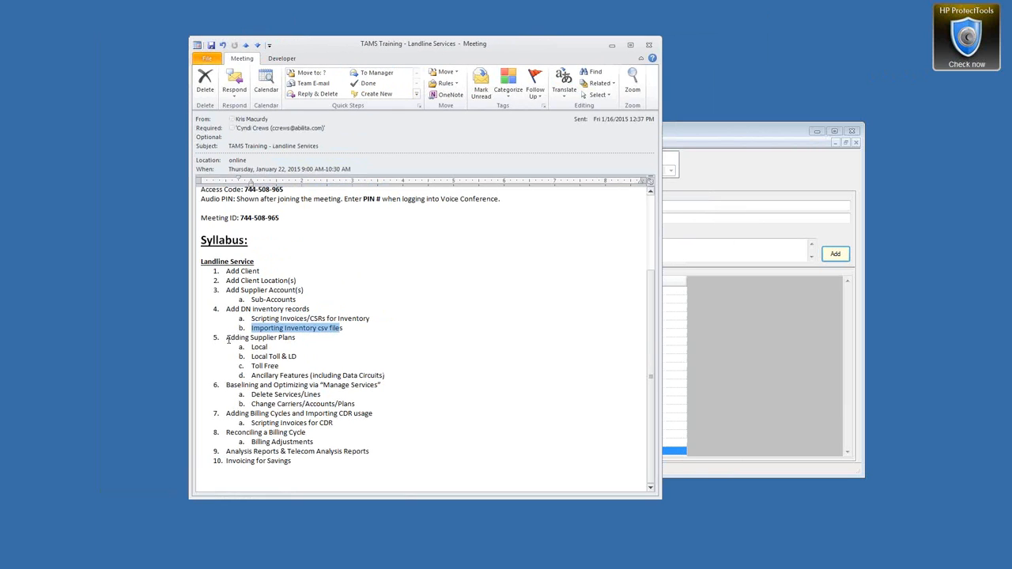
left_click_drag(228, 340, 384, 375)
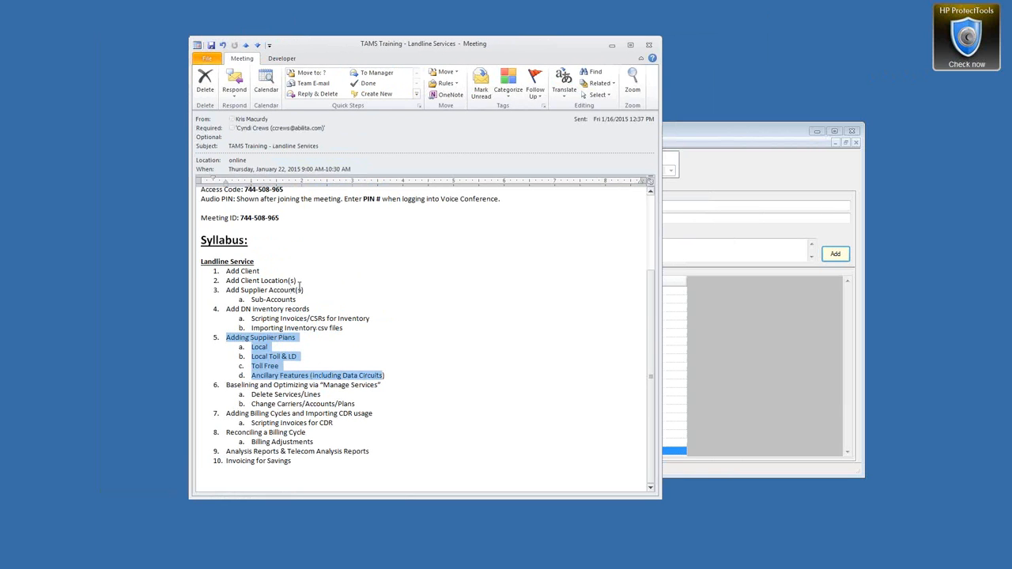
left_click_drag(306, 291, 244, 299)
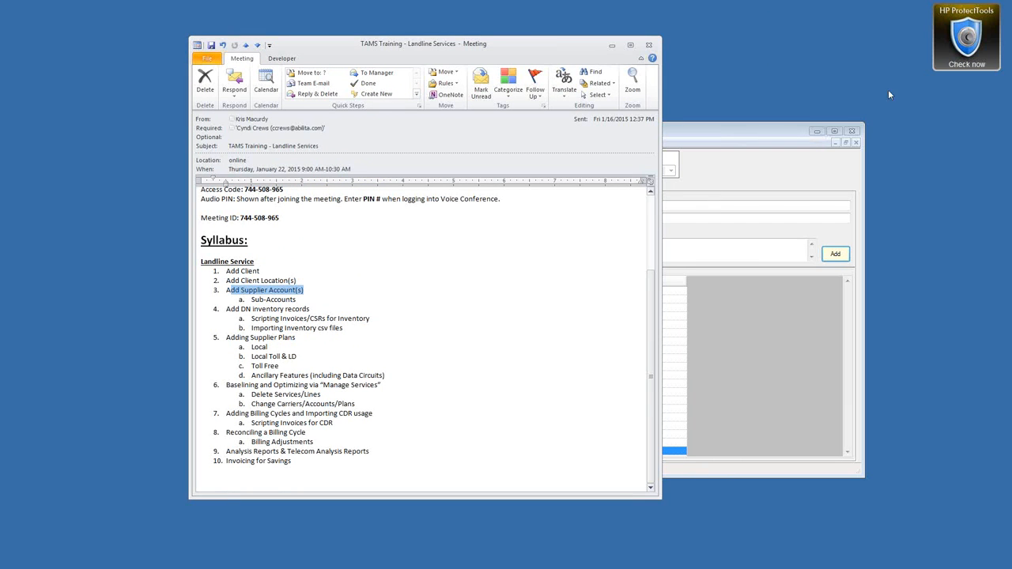
left_click(612, 46)
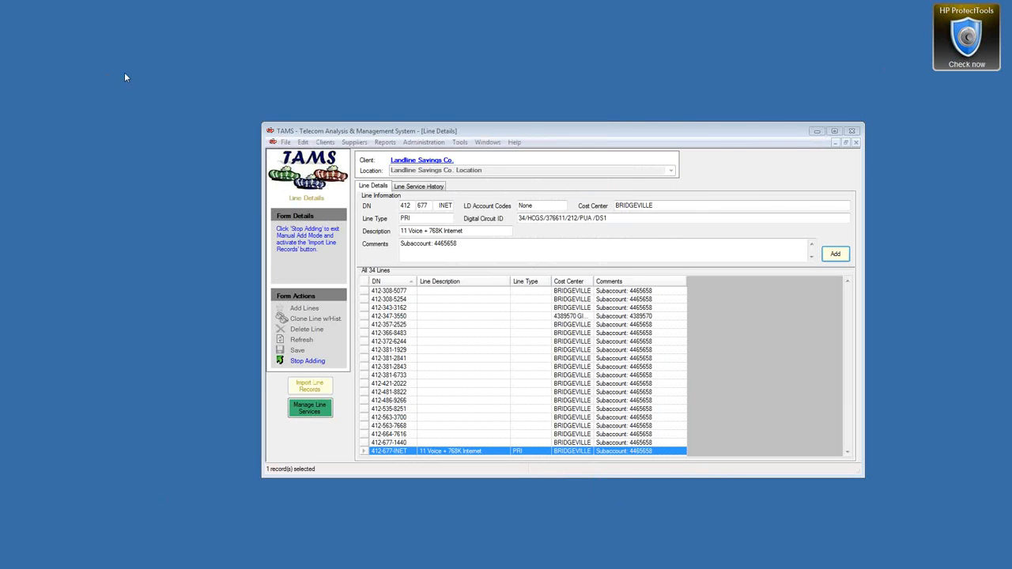
Step: Open the Overview of TAMS page under Getting Started in TAMS help
left_click(488, 142)
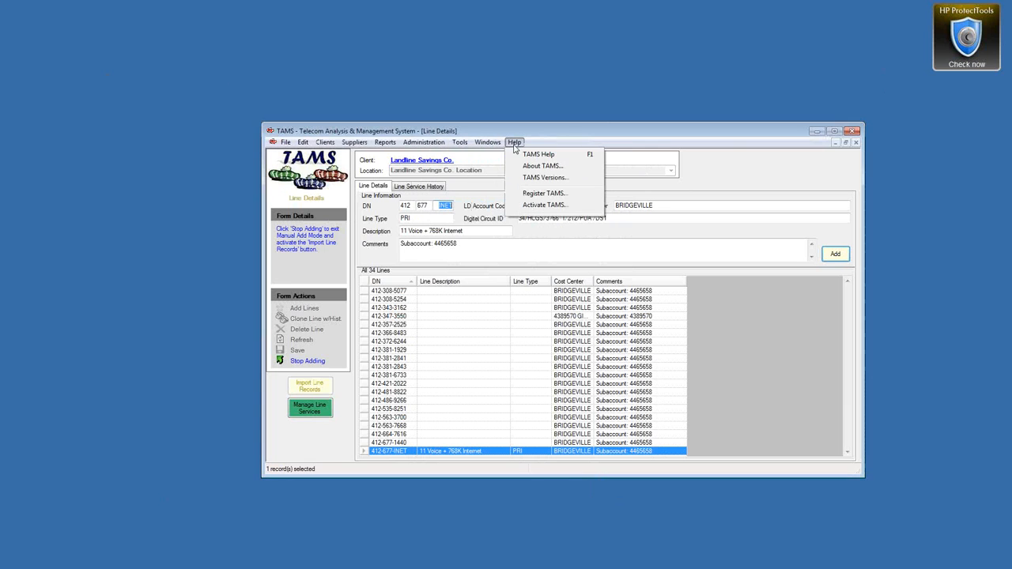
left_click(521, 158)
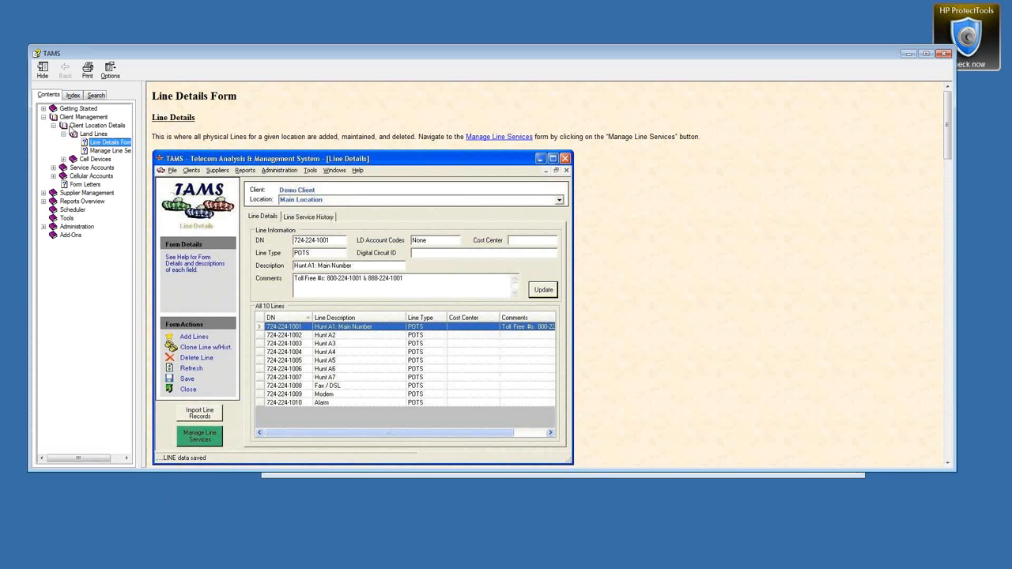
left_click(43, 110)
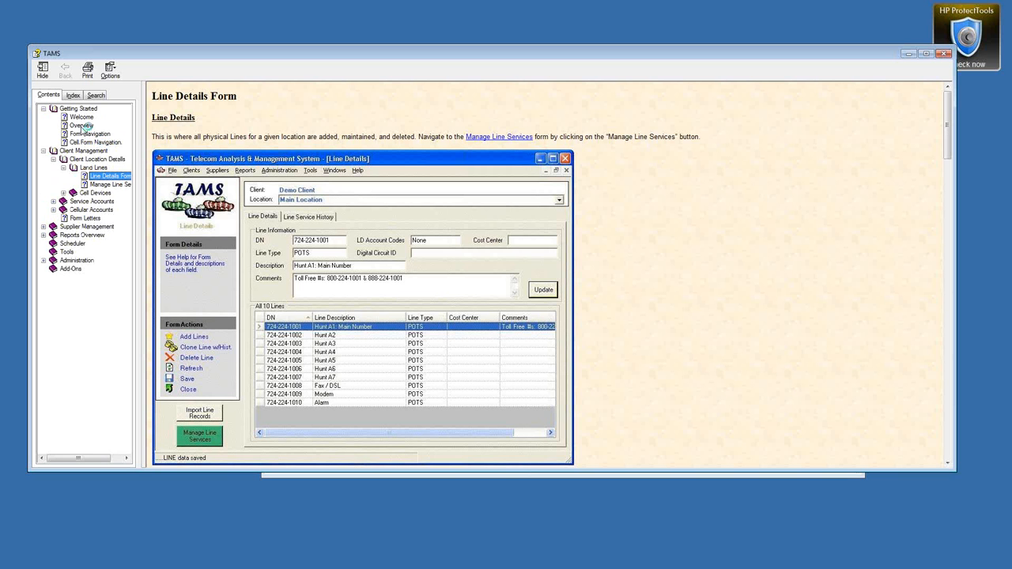
left_click(81, 126)
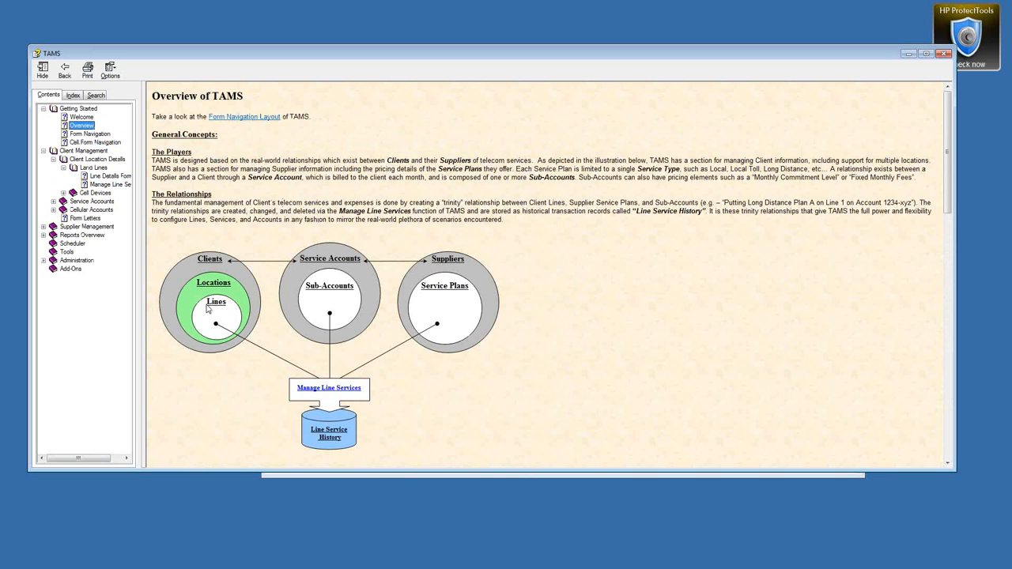
Step: Highlight Lines, Sub-Accounts and Service Plans in the overview diagram
left_click_drag(208, 303, 228, 305)
left_click_drag(307, 286, 355, 287)
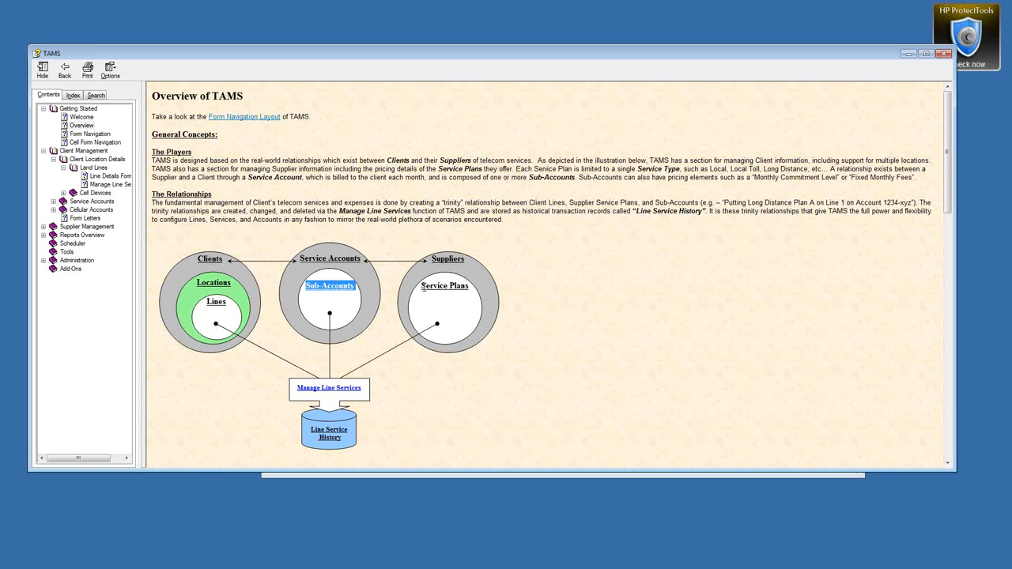
left_click_drag(421, 286, 472, 287)
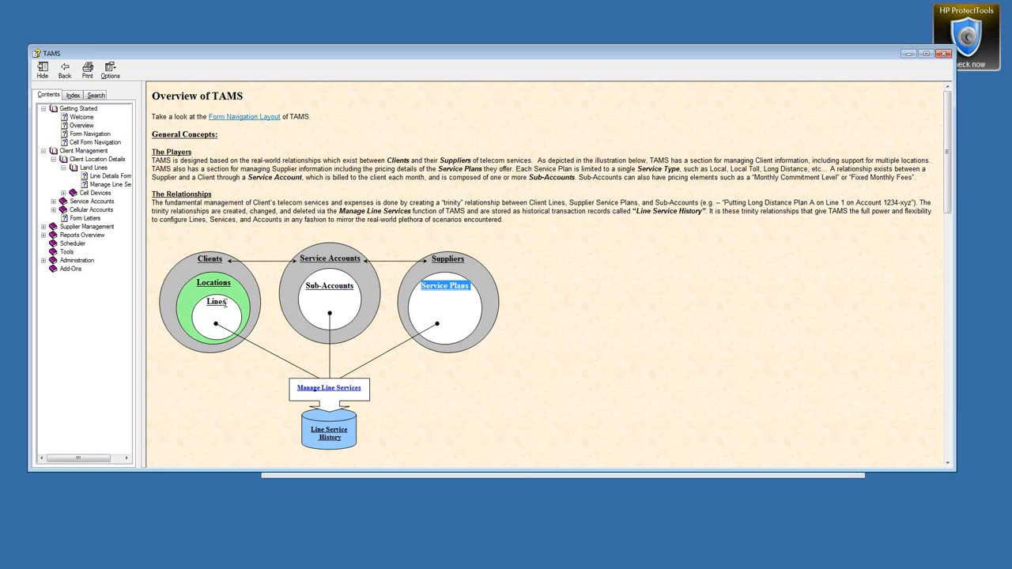
left_click_drag(226, 304, 207, 305)
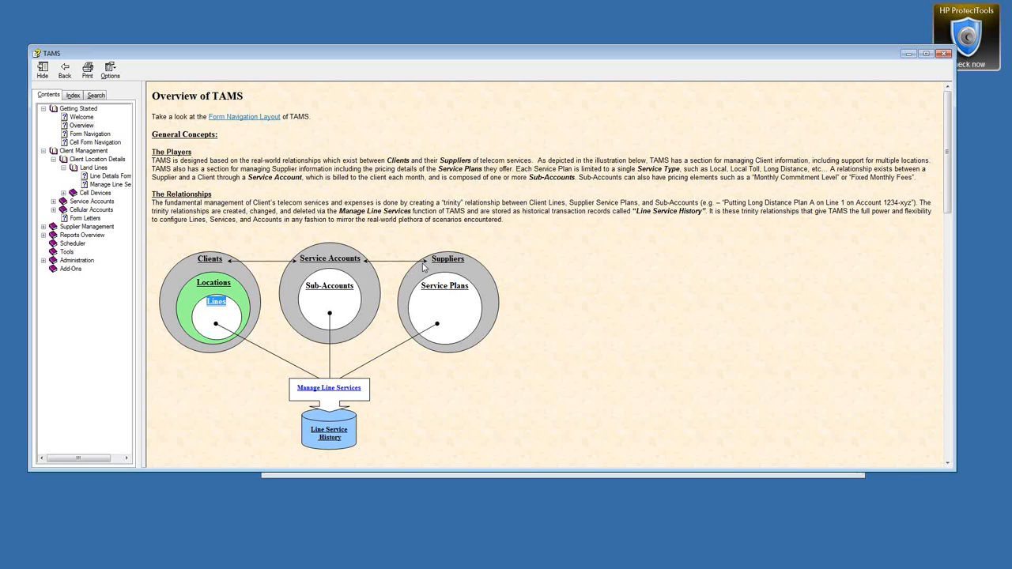
left_click_drag(473, 288, 427, 292)
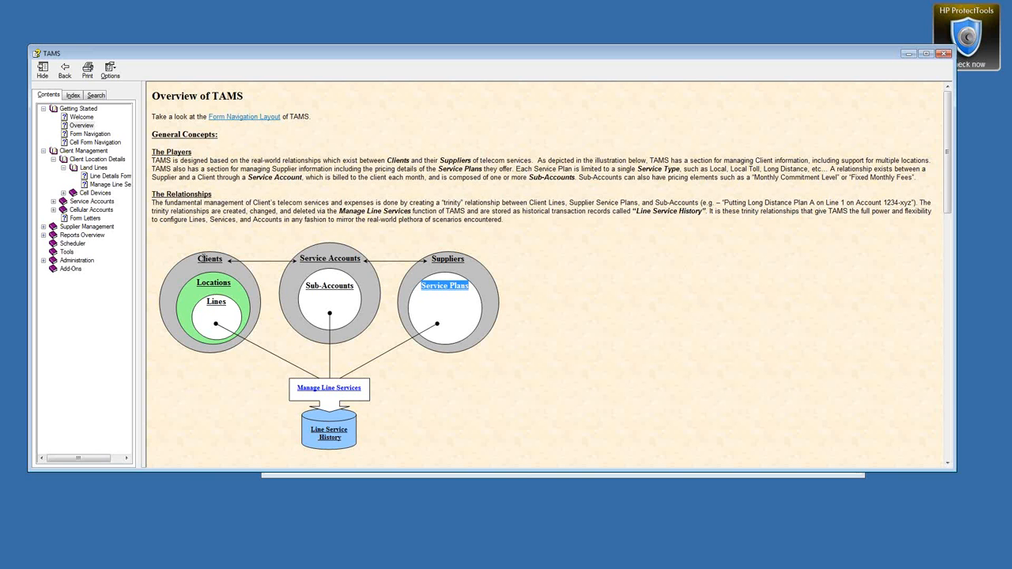
Step: Highlight Lines, Service Accounts, Suppliers, Sub-Accounts and Service Plans, then close help
left_click_drag(198, 259, 227, 304)
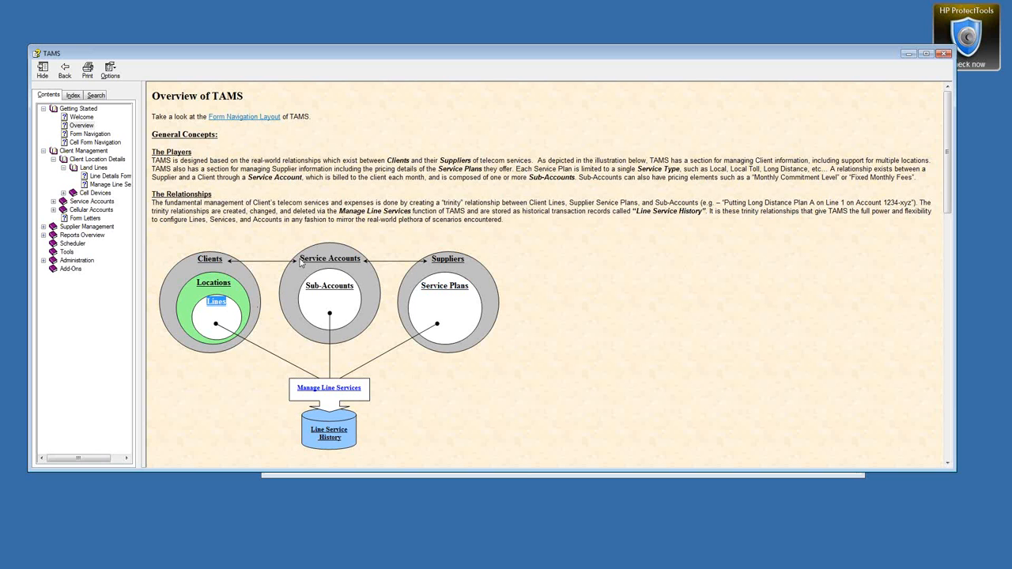
left_click_drag(301, 258, 361, 260)
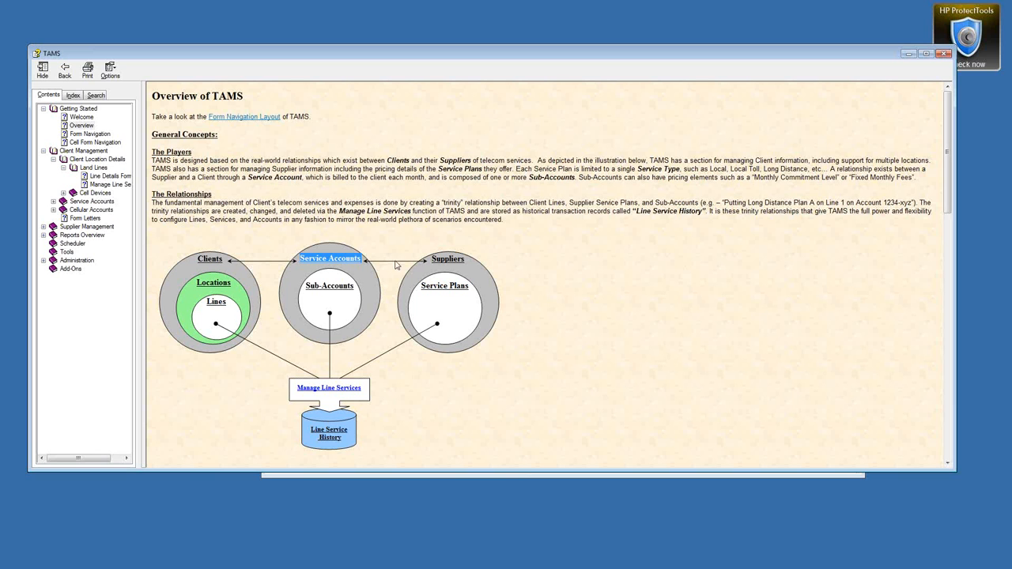
left_click_drag(432, 259, 463, 260)
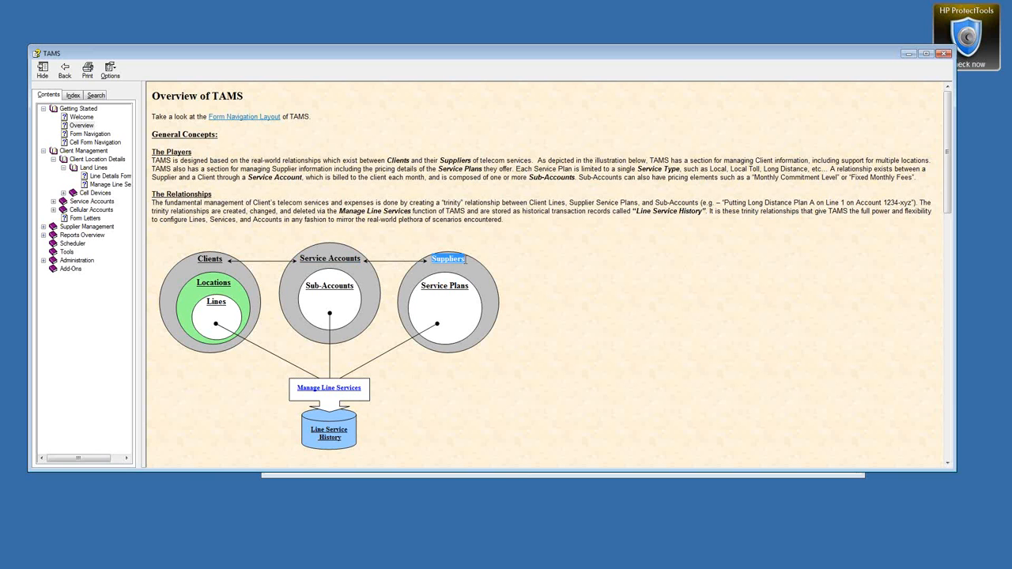
left_click_drag(300, 258, 362, 259)
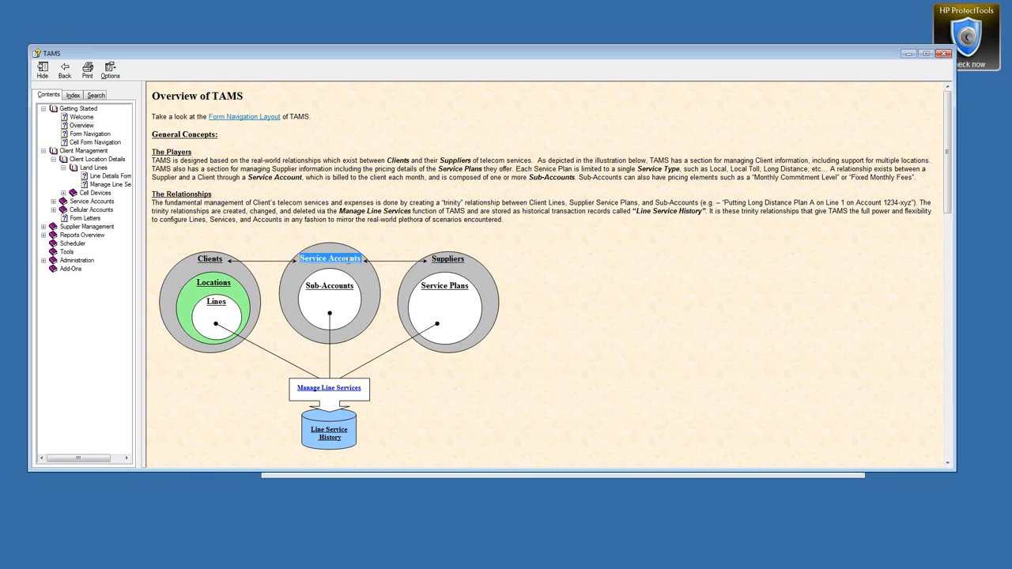
left_click_drag(306, 286, 355, 286)
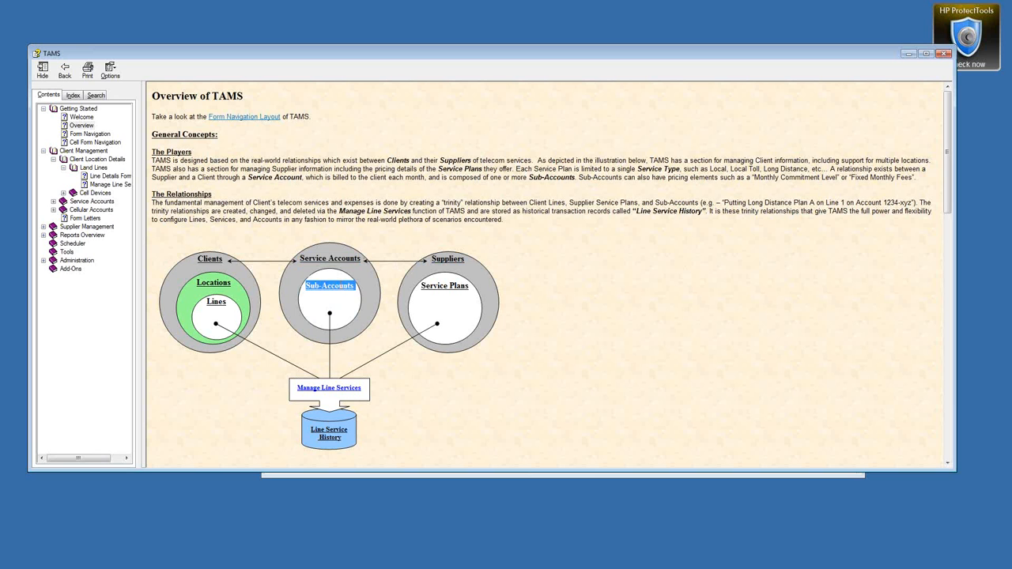
left_click_drag(420, 286, 471, 286)
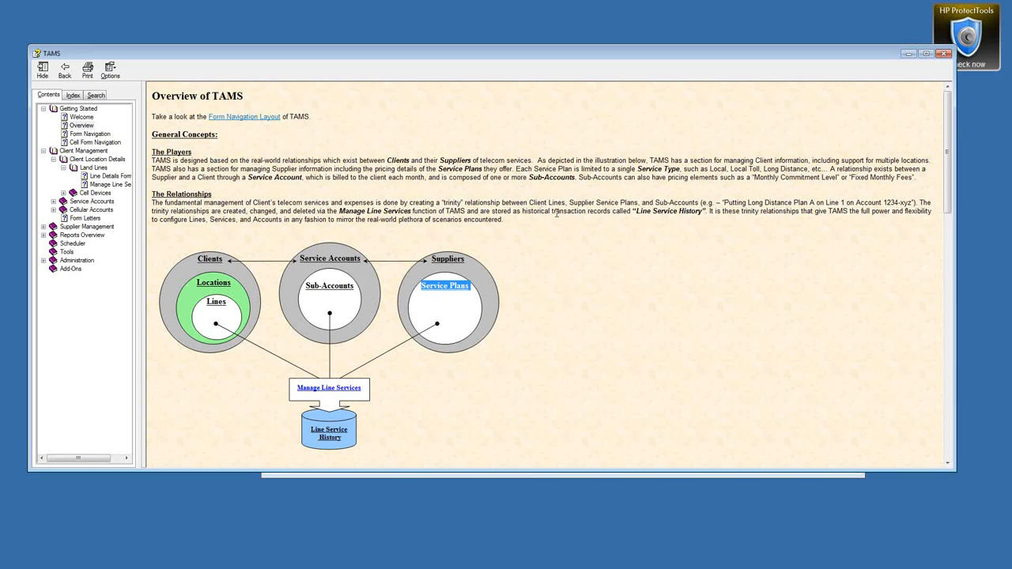
left_click(946, 53)
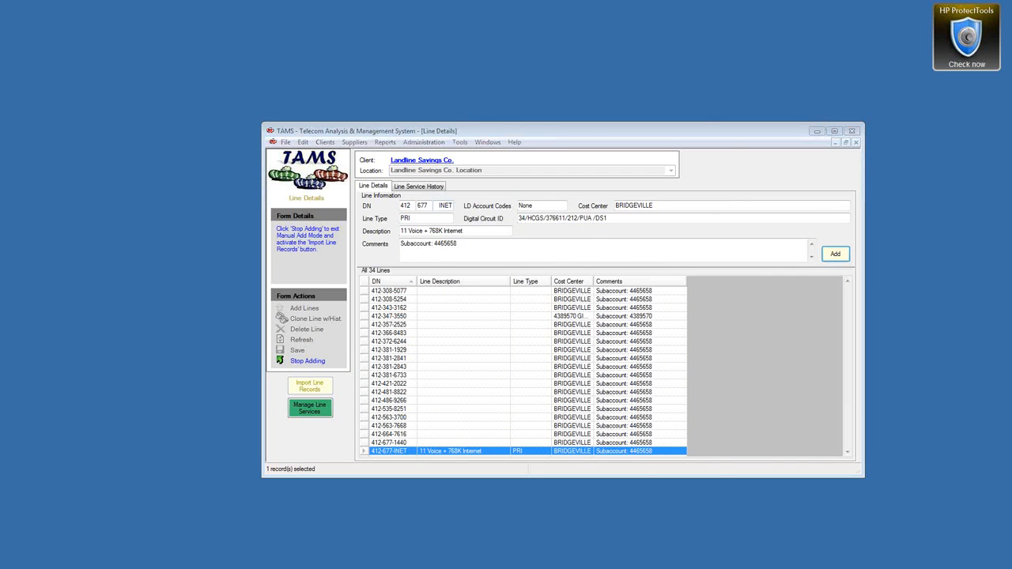
Step: Bring the invoice PDF forward and highlight the PRI T1 charge of $475.0000
left_click_drag(2, 49, 641, 35)
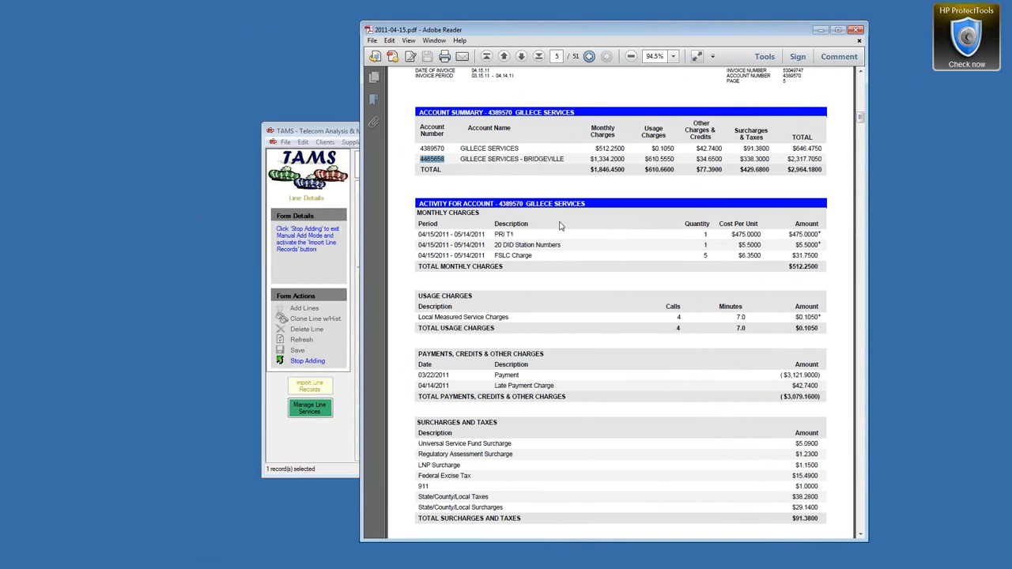
left_click_drag(517, 234, 496, 235)
left_click_drag(731, 235, 762, 230)
Step: Arrange TAMS and Adobe Reader side by side so the invoice stays visible
left_click_drag(350, 132, 274, 89)
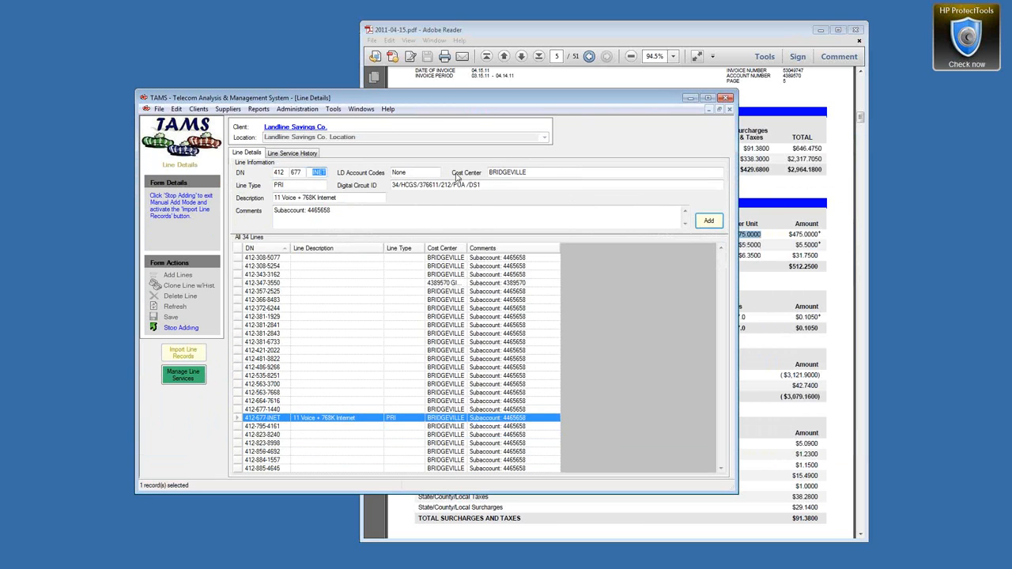
left_click_drag(739, 124, 620, 129)
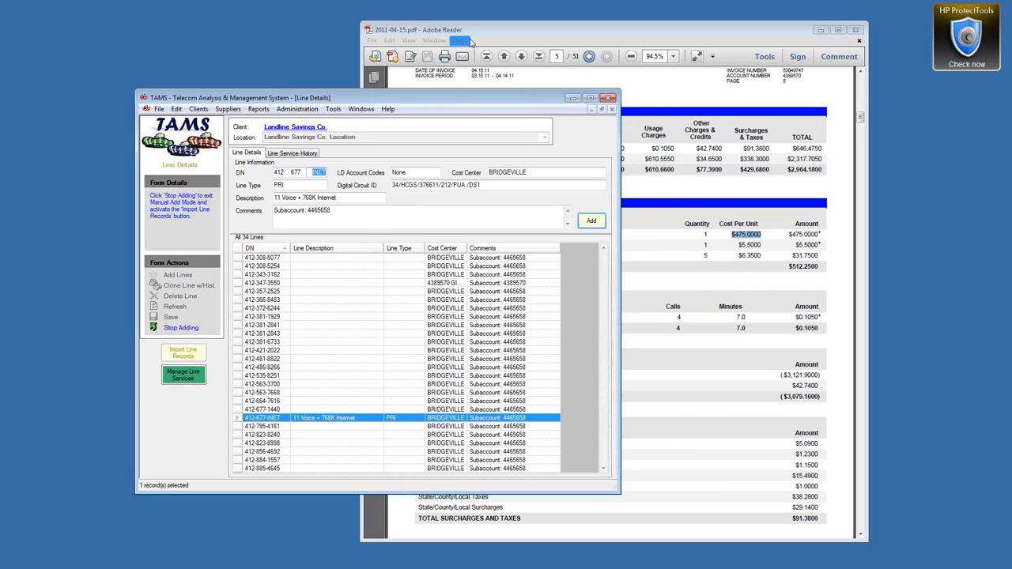
left_click_drag(476, 35, 535, 34)
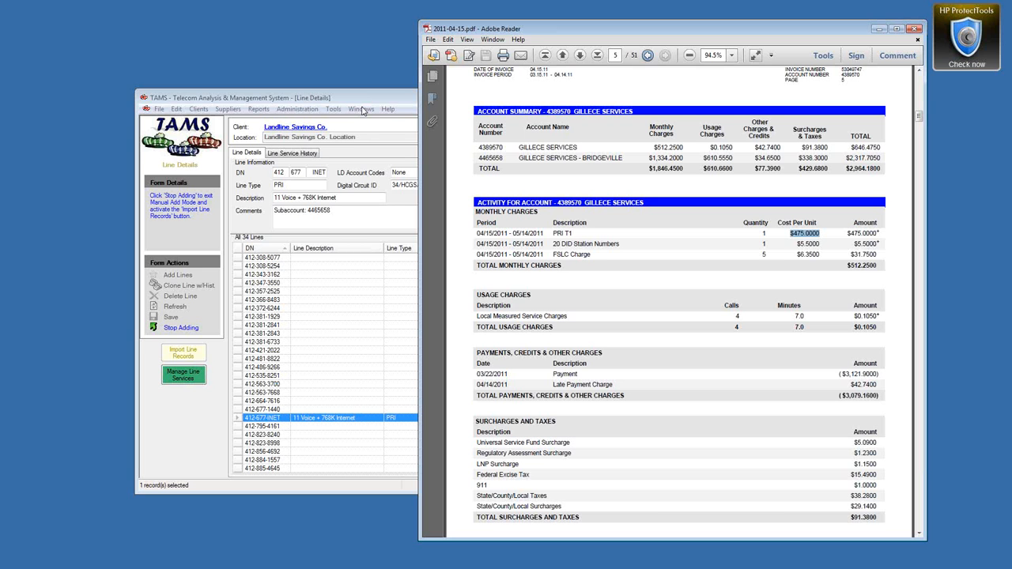
left_click_drag(366, 98, 311, 57)
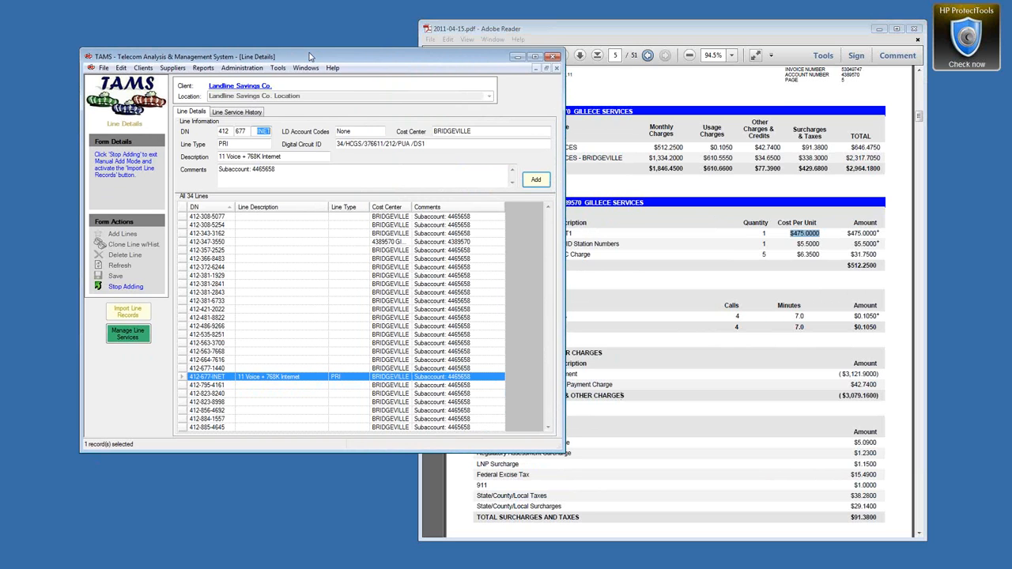
left_click_drag(304, 57, 282, 56)
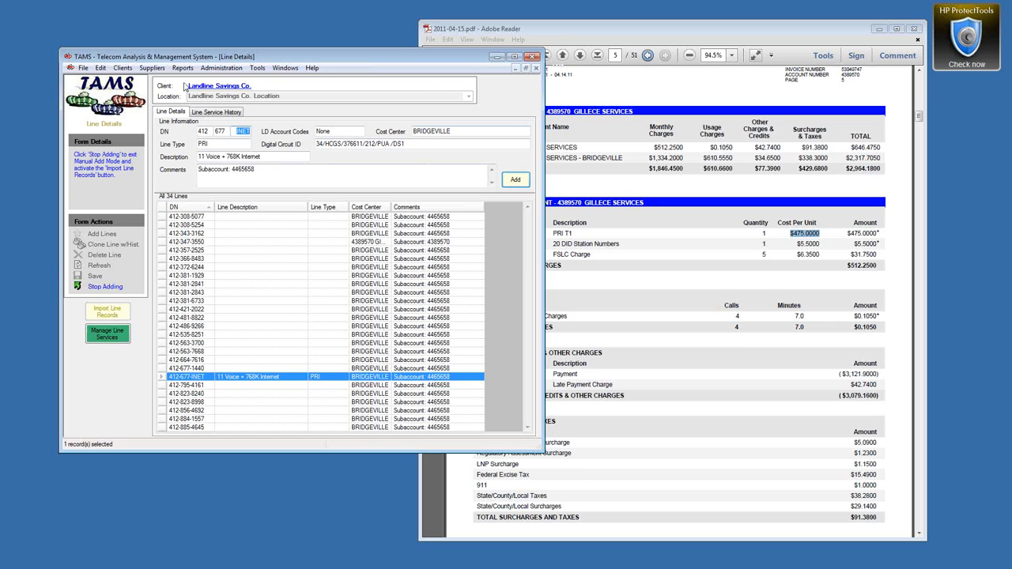
Step: Search suppliers, open Windstream's details and show its empty Supplier Plans list
left_click(287, 68)
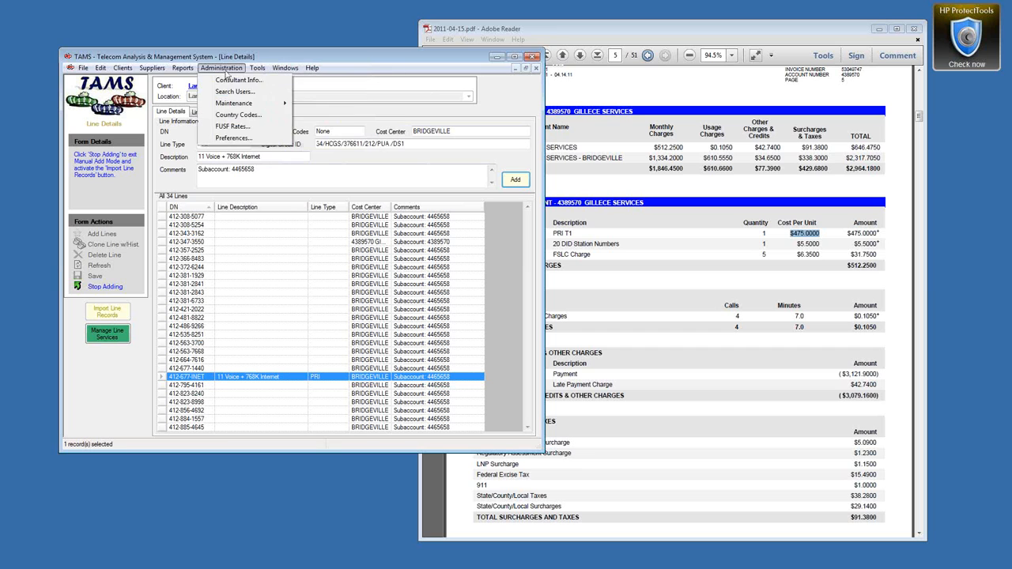
mouse_move(165, 68)
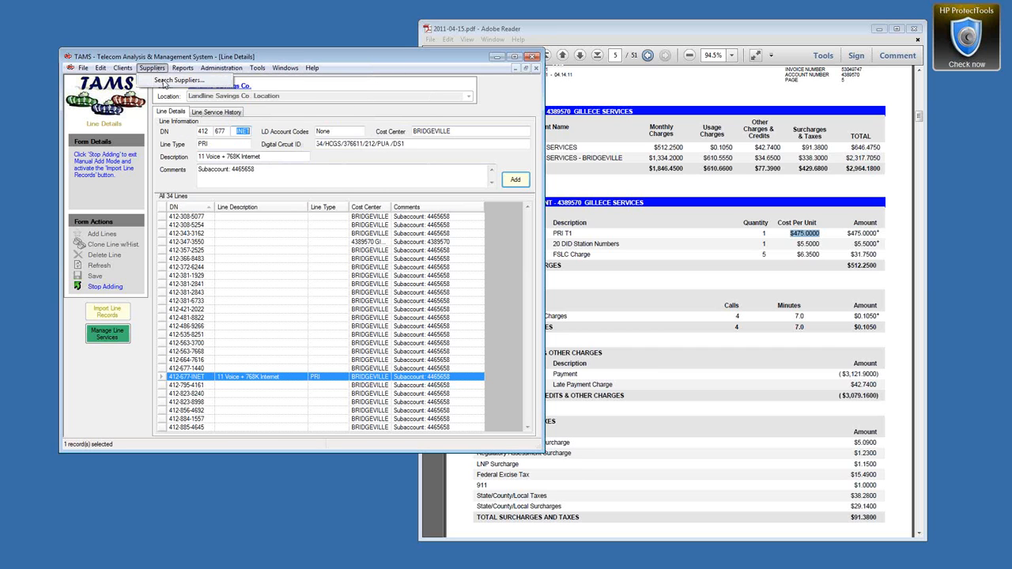
left_click(168, 81)
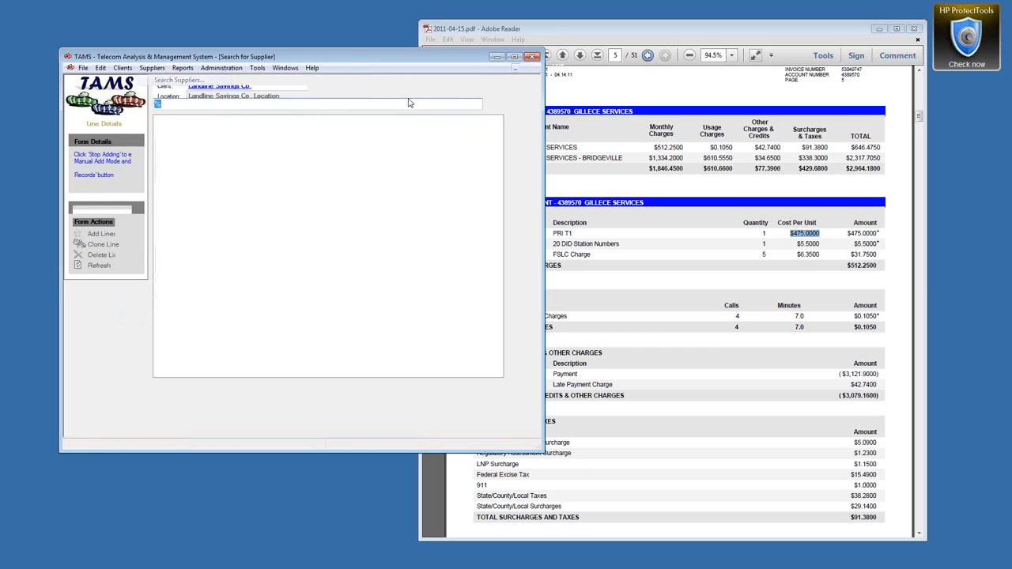
left_click(173, 216)
double_click(173, 216)
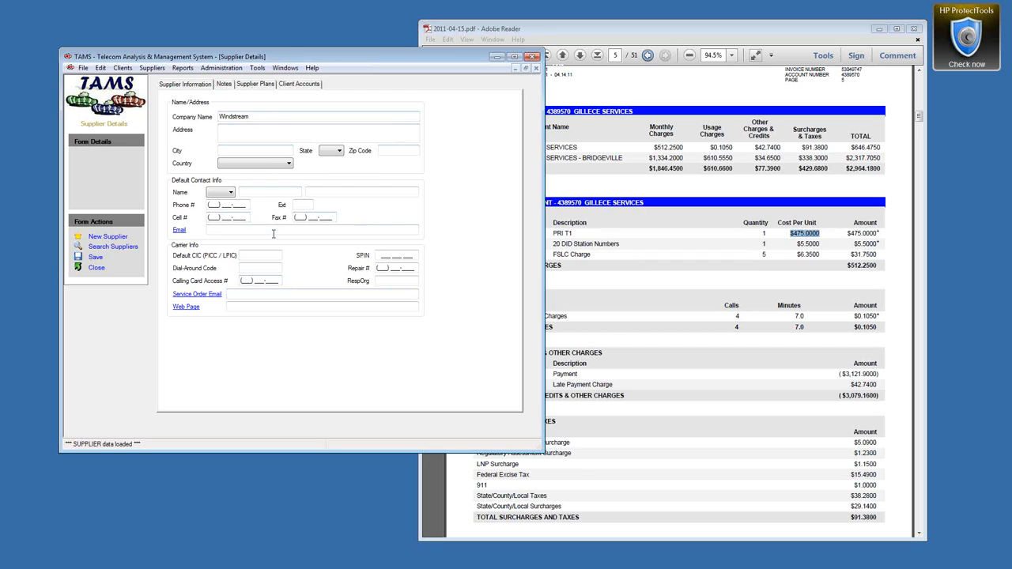
left_click(261, 85)
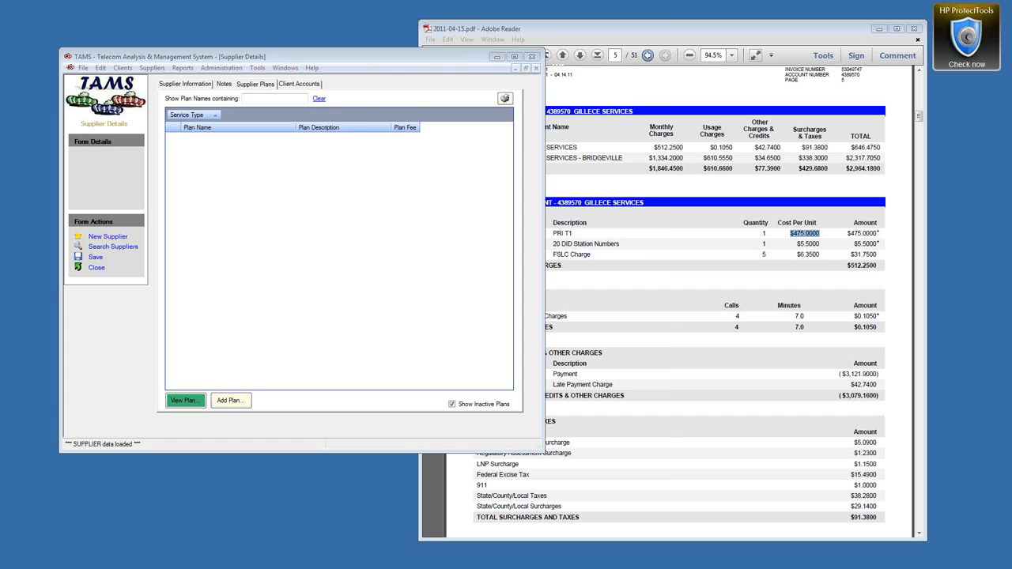
key("alt+Tab")
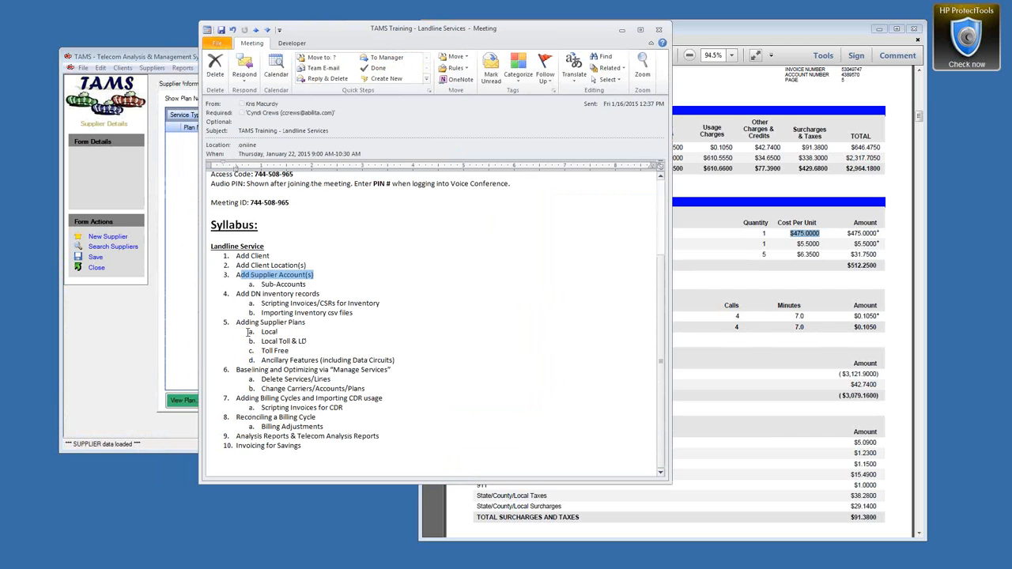
left_click_drag(261, 333, 291, 351)
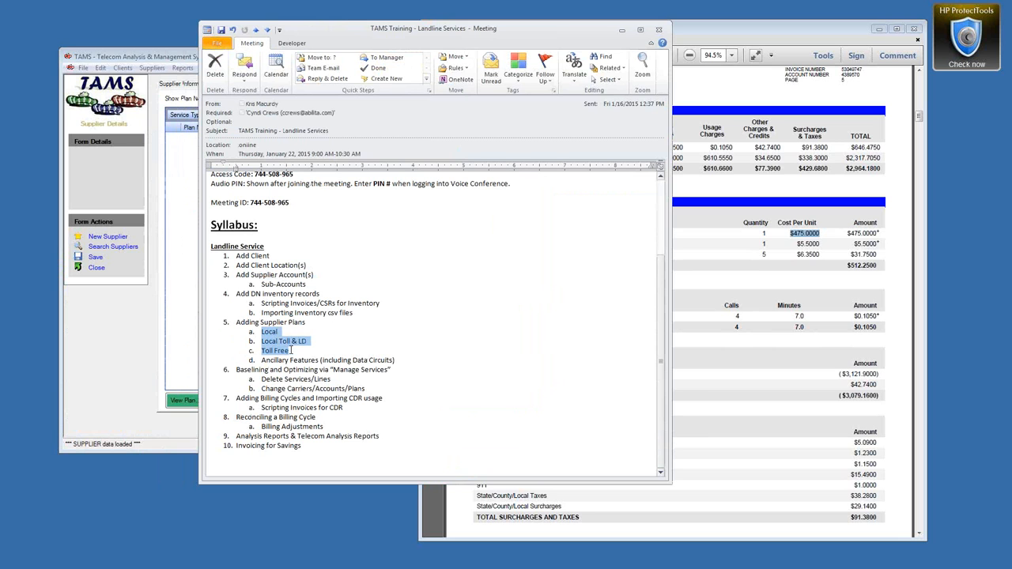
left_click(621, 30)
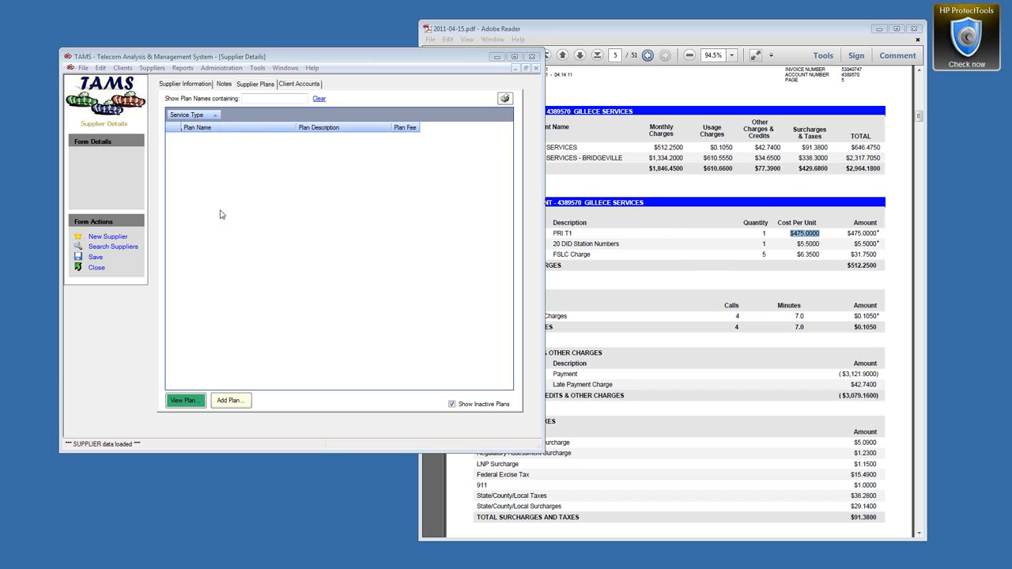
Step: Add a new Windstream plan named LLS: PRI T1 plus the circuit number, described Baseline
left_click(227, 401)
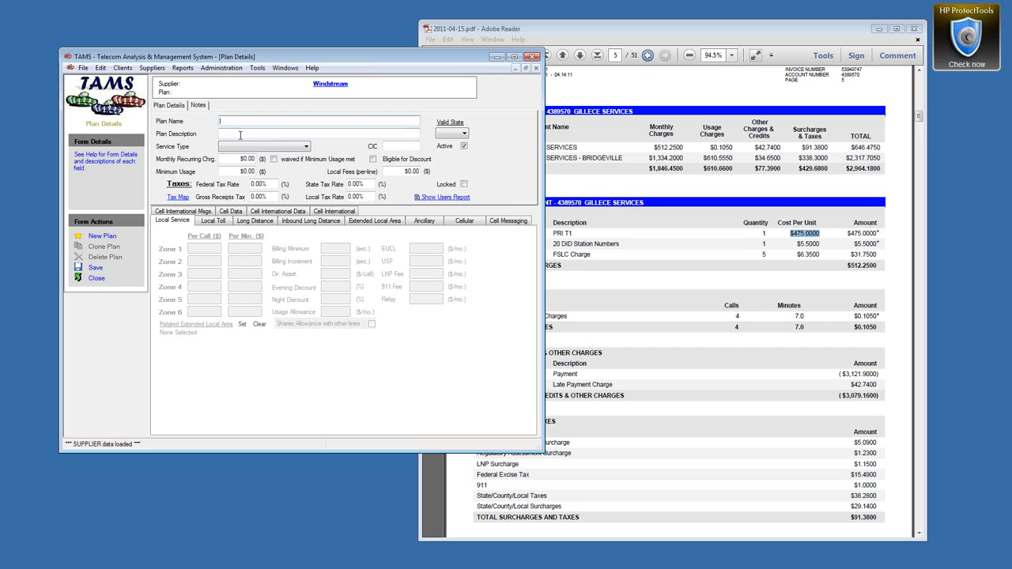
type("LLS: PRI T1 - 4465658")
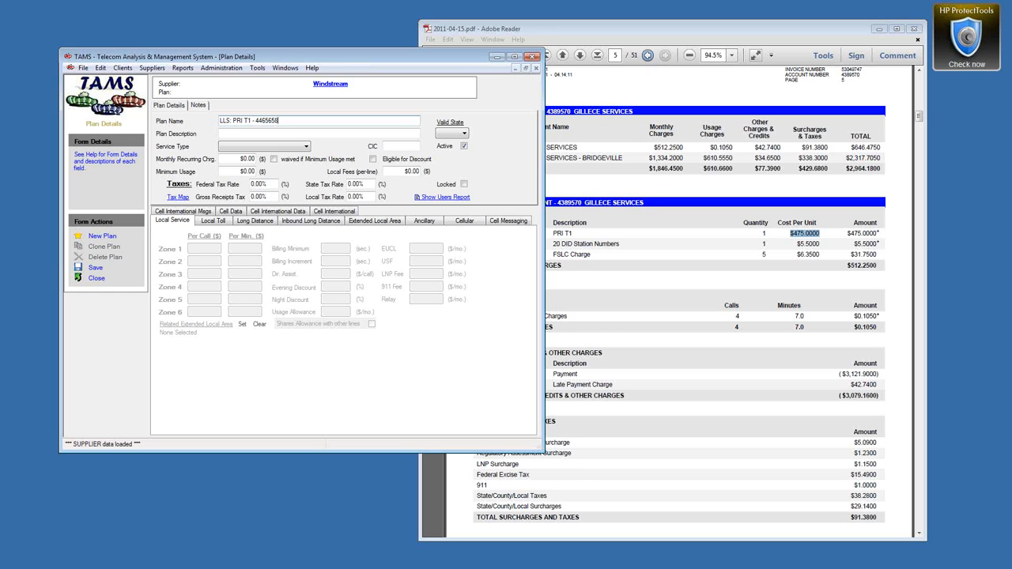
key("alt+Tab")
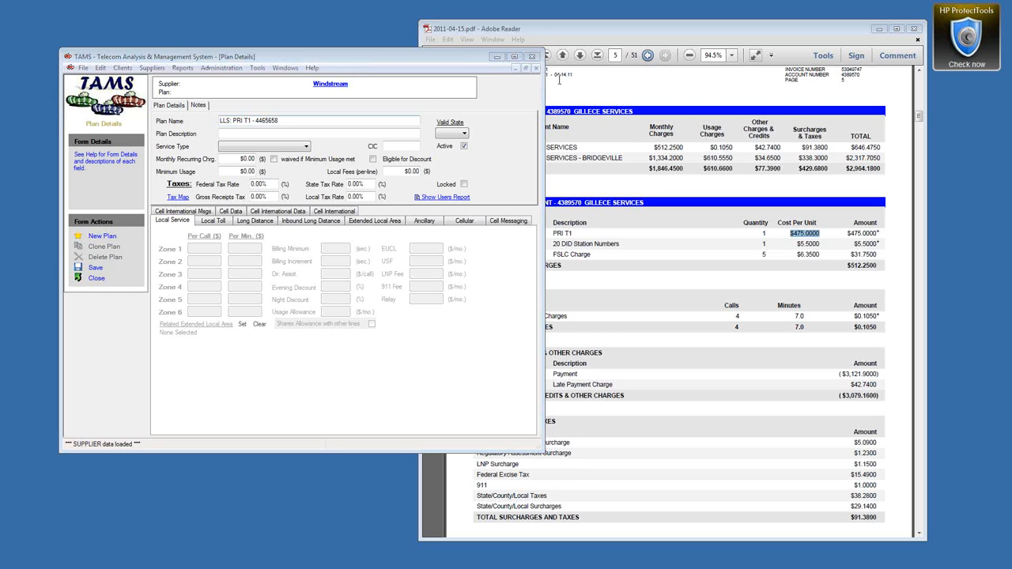
double_click(225, 121)
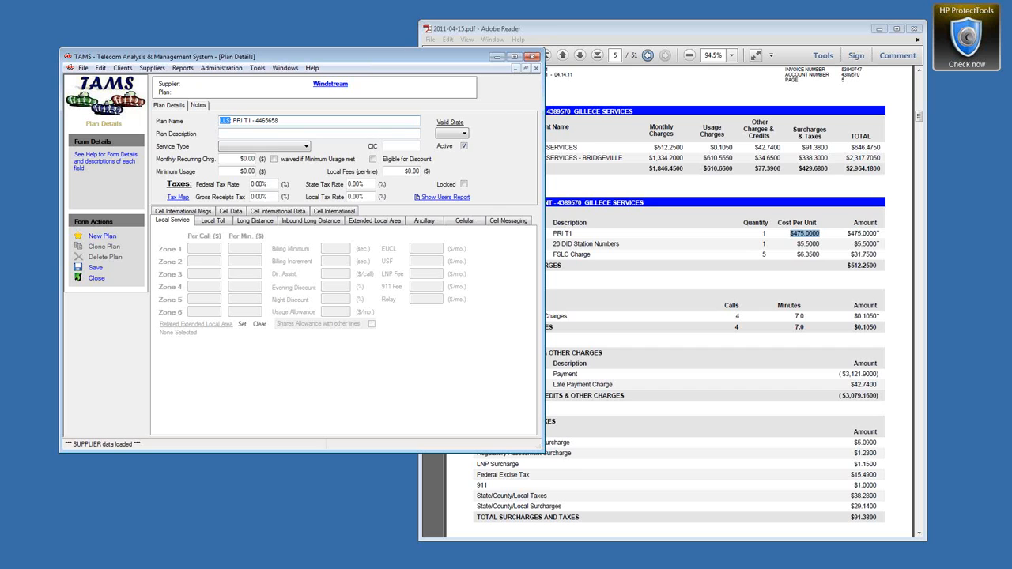
left_click(255, 132)
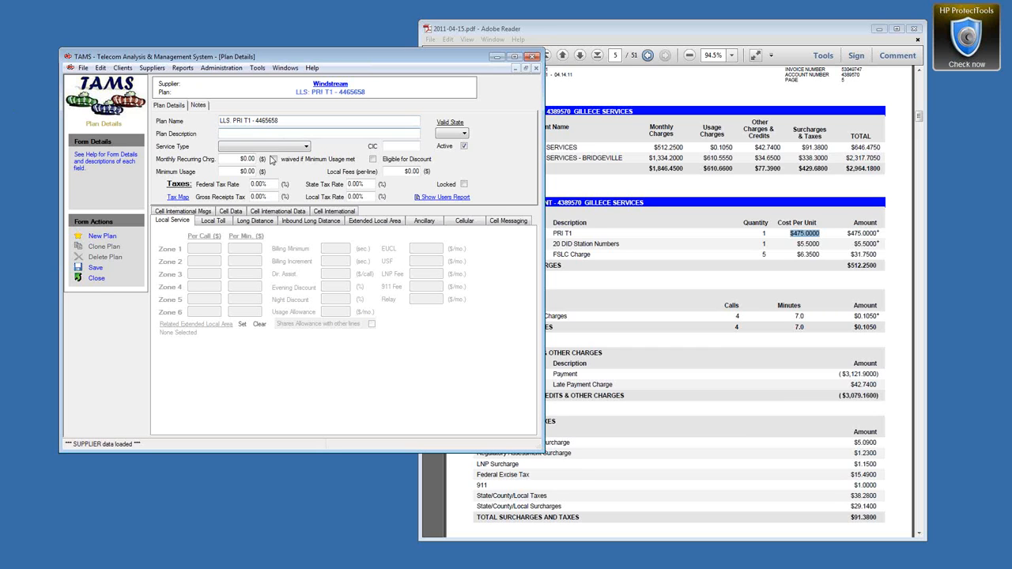
type("Baseline")
left_click(294, 147)
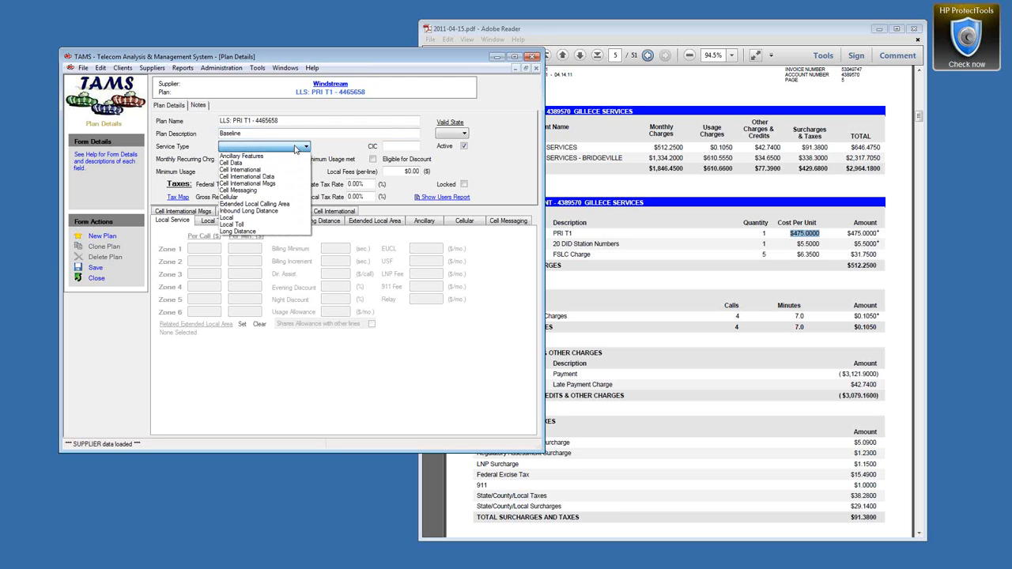
Step: Set the plan's service type to Local and bring up the invoice's FSLC charge
left_click(247, 220)
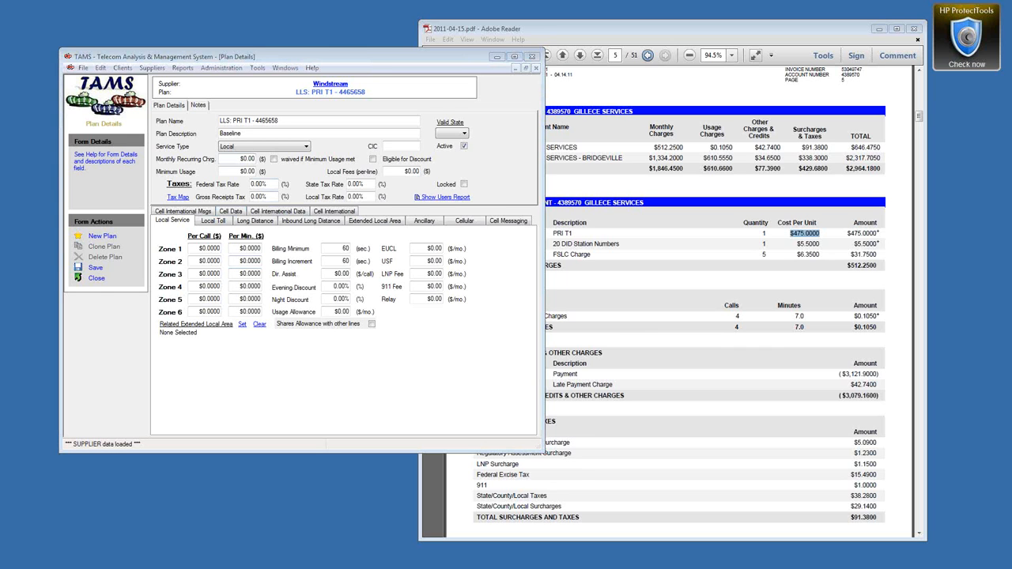
double_click(560, 255)
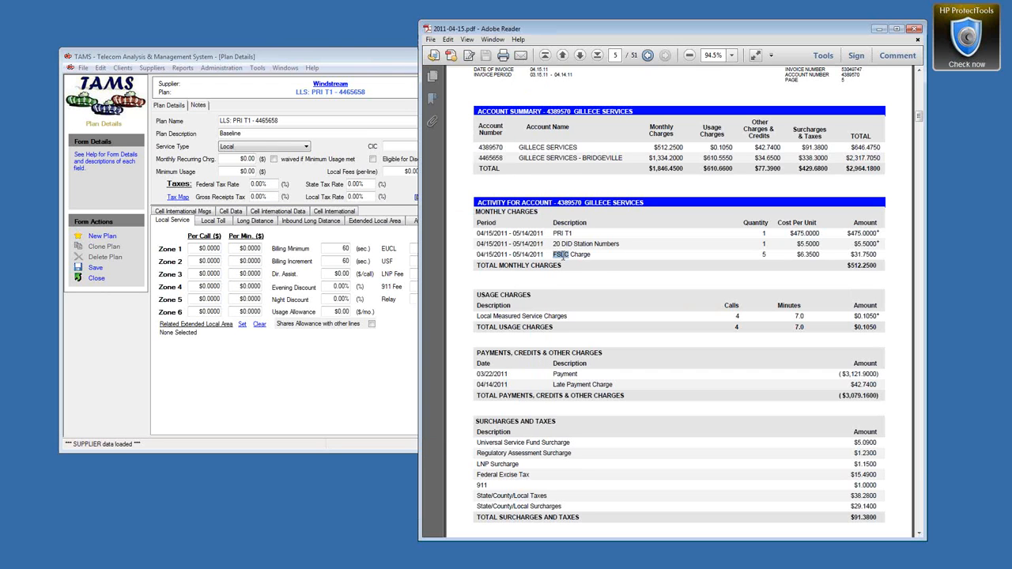
Step: Copy the invoice's FSLC amount and paste it as the EUCL fee, $31.75
left_click_drag(763, 255, 878, 255)
left_click(345, 68)
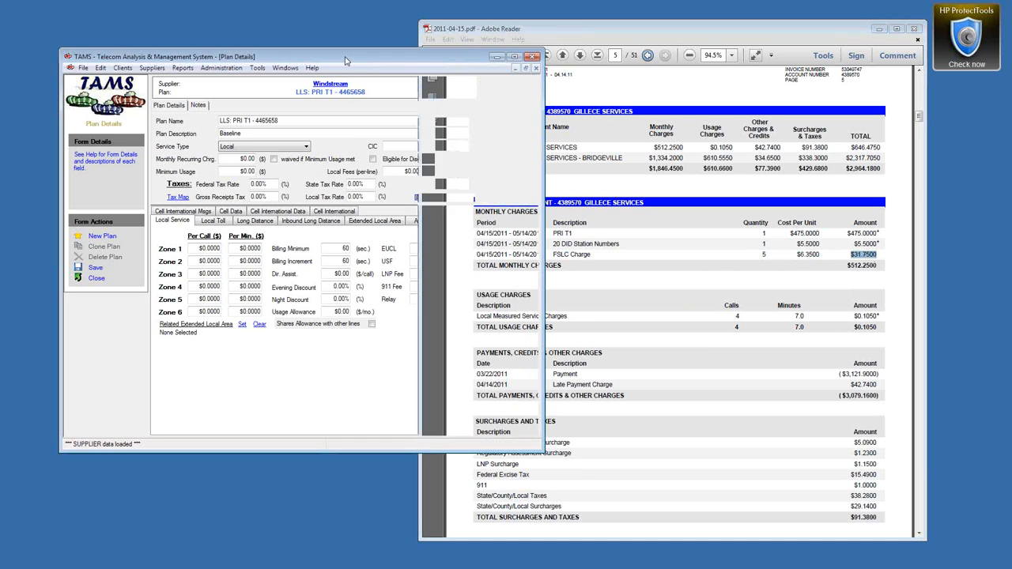
left_click_drag(428, 248, 457, 252)
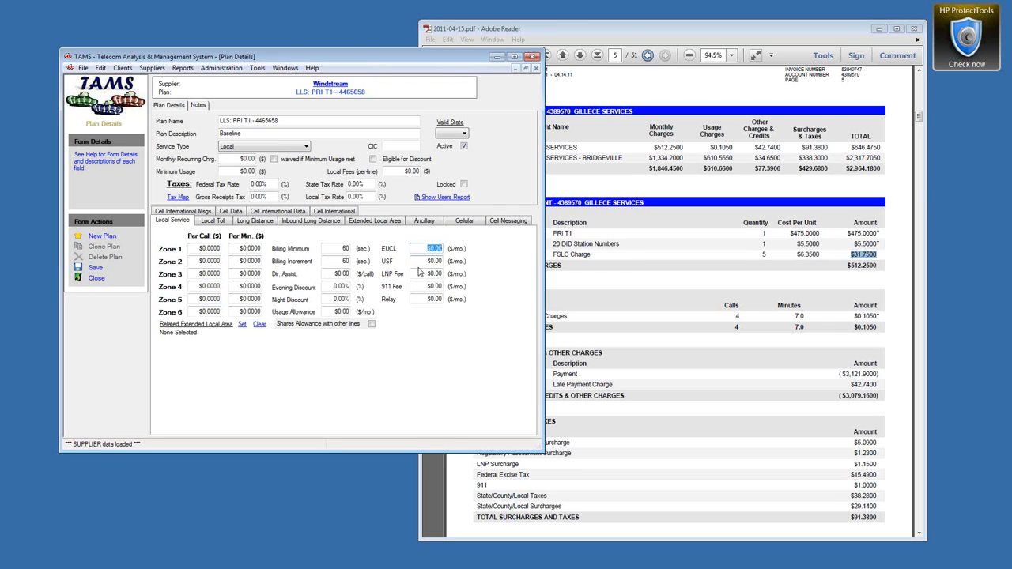
type("$31.75")
Step: Enter USF 5.09, LNP Fee 1.15 and 911 Fee 1.00 on the plan
left_click(434, 287)
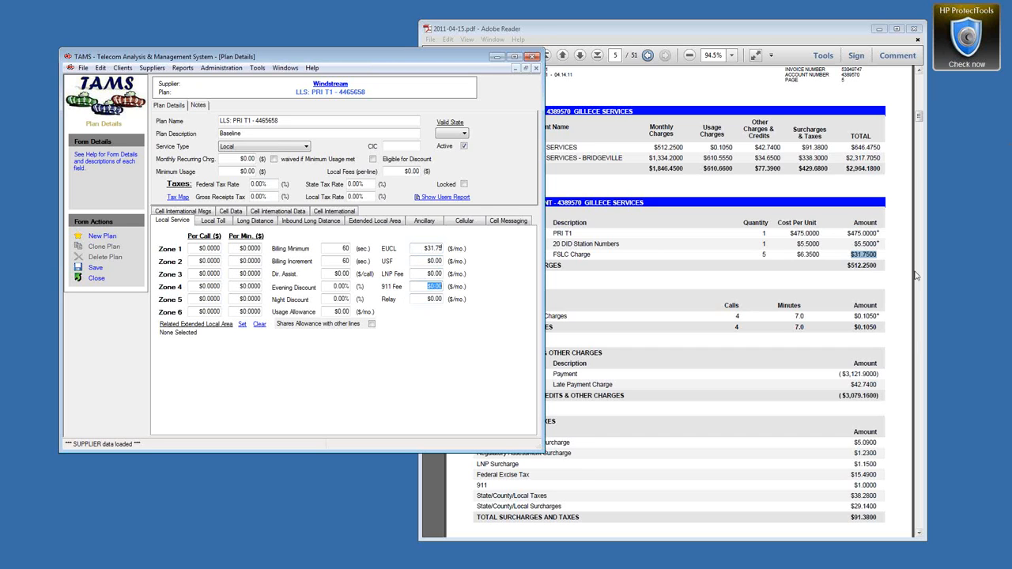
left_click(423, 261)
type("9.09")
left_click(434, 274)
type("1.15")
left_click(435, 286)
key("BackSpace")
type("1")
Step: Return to the invoice and select its usage charge amount
left_click(802, 37)
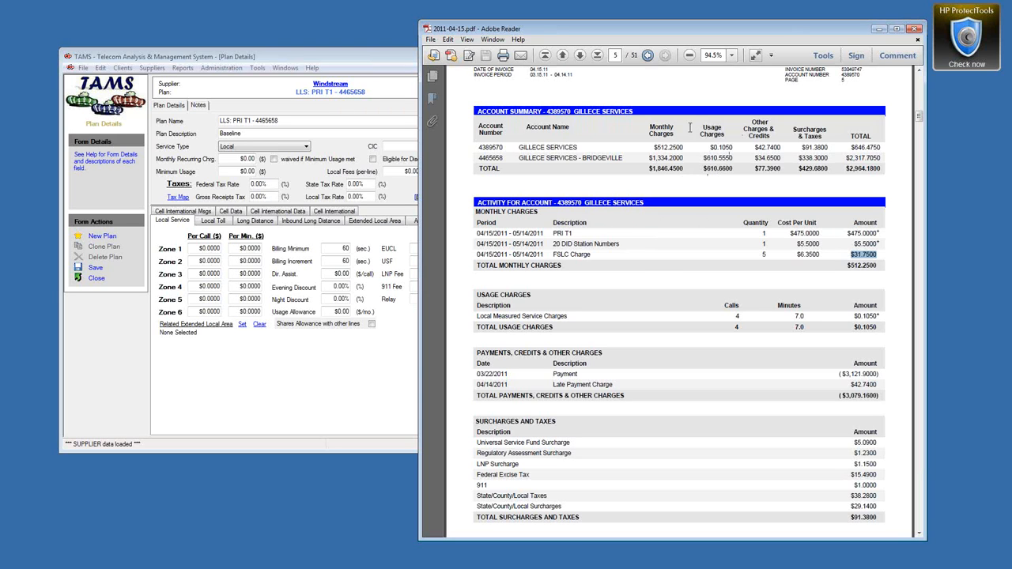
mouse_move(734, 147)
left_mouse_down()
mouse_move(710, 148)
mouse_move(731, 146)
left_mouse_up()
left_click(706, 238)
Step: Enter .015 as Zone 1's per-minute rate so all six zones show $0.0150
left_click(245, 248)
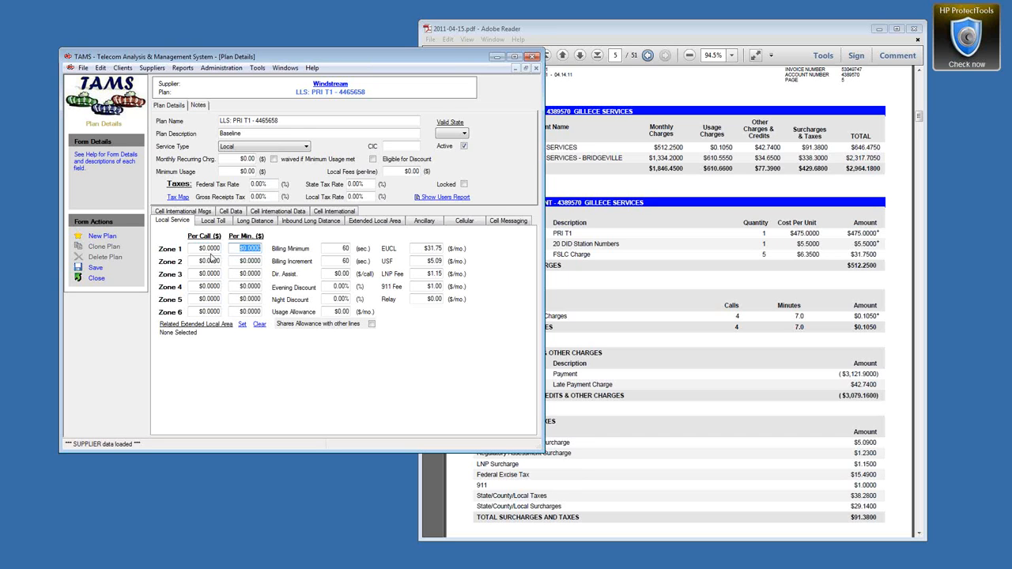
type(".015")
key("Tab")
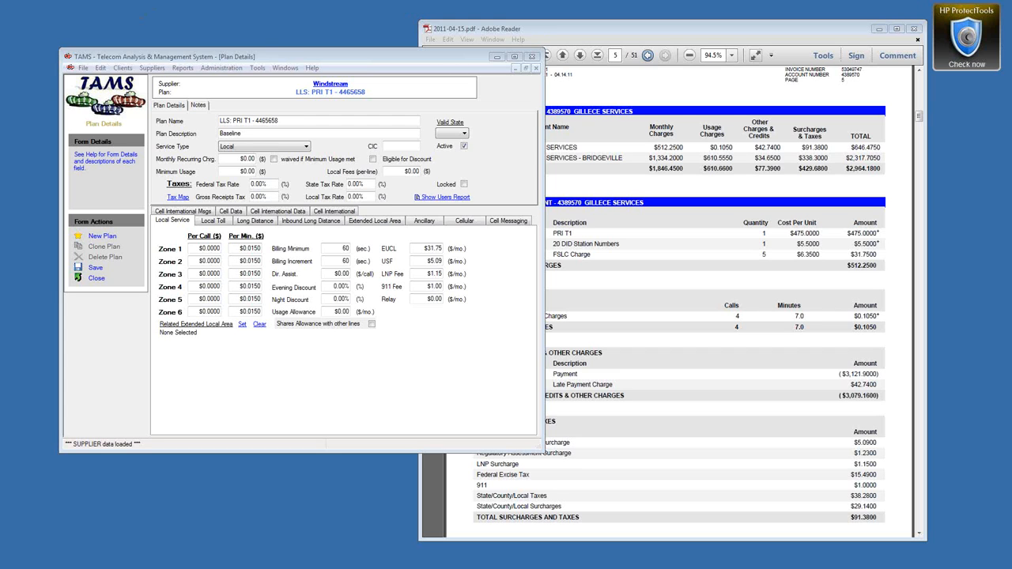
Step: Set the monthly recurring charge to 475 and per-line local fees to 1.23 from the invoice
left_click(237, 158)
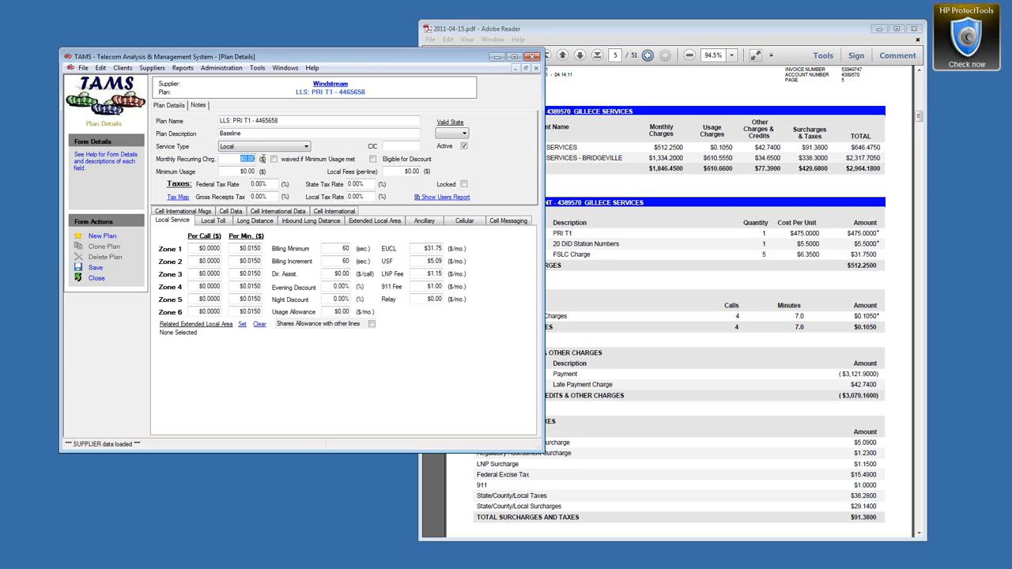
type("475")
left_click(404, 172)
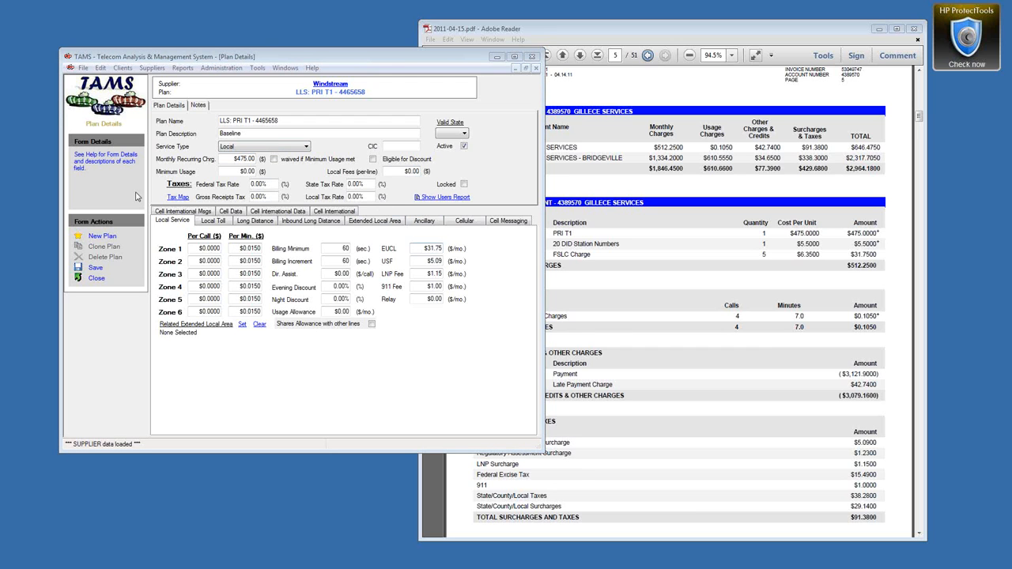
left_click(827, 463)
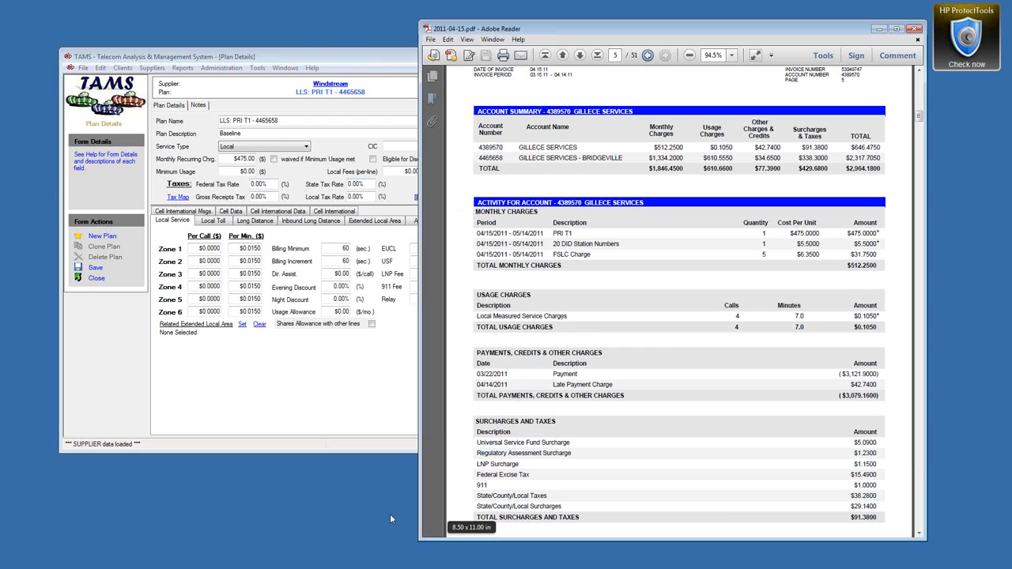
double_click(479, 467)
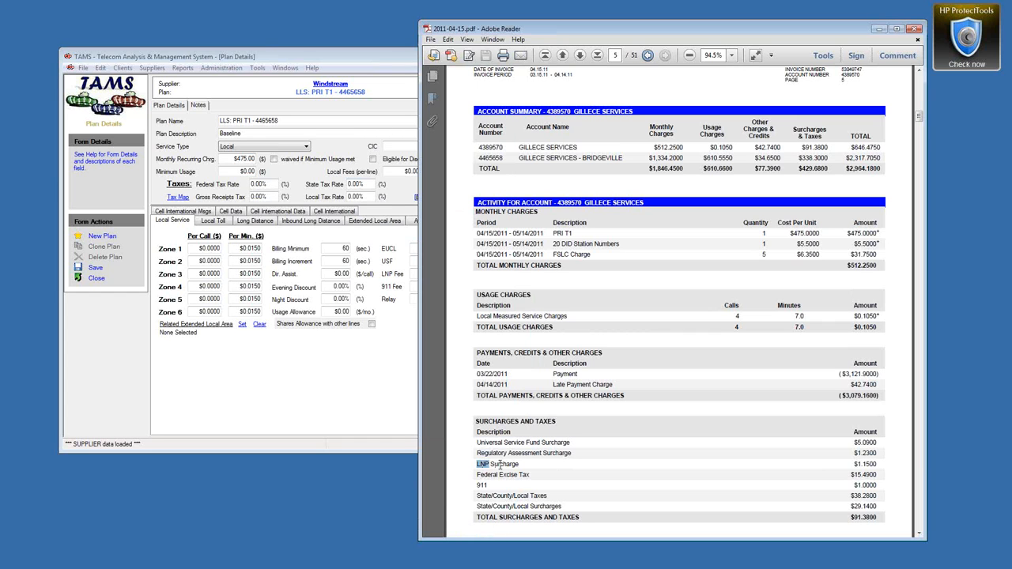
scroll(508, 465, "down", 1)
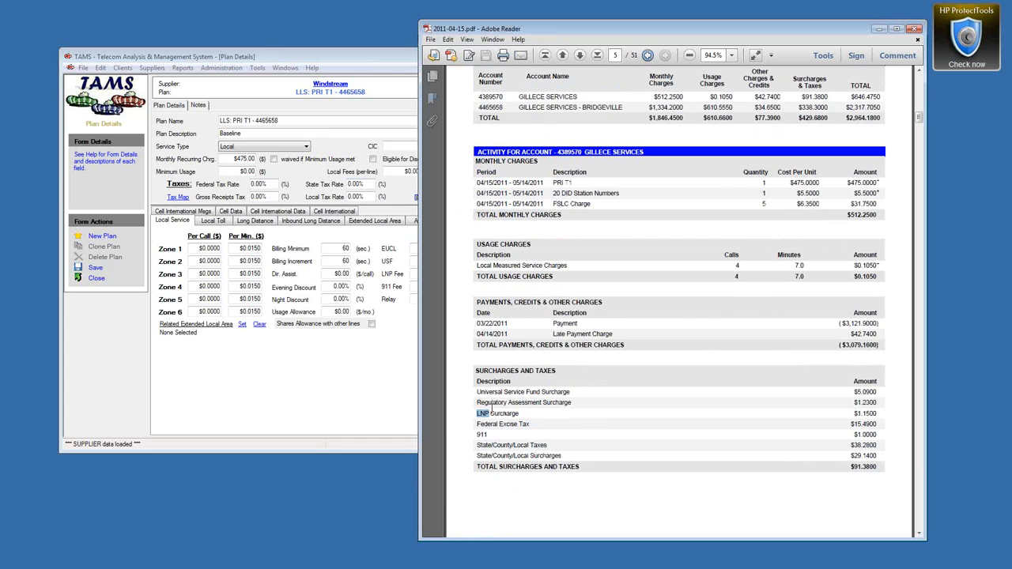
left_click_drag(477, 403, 556, 404)
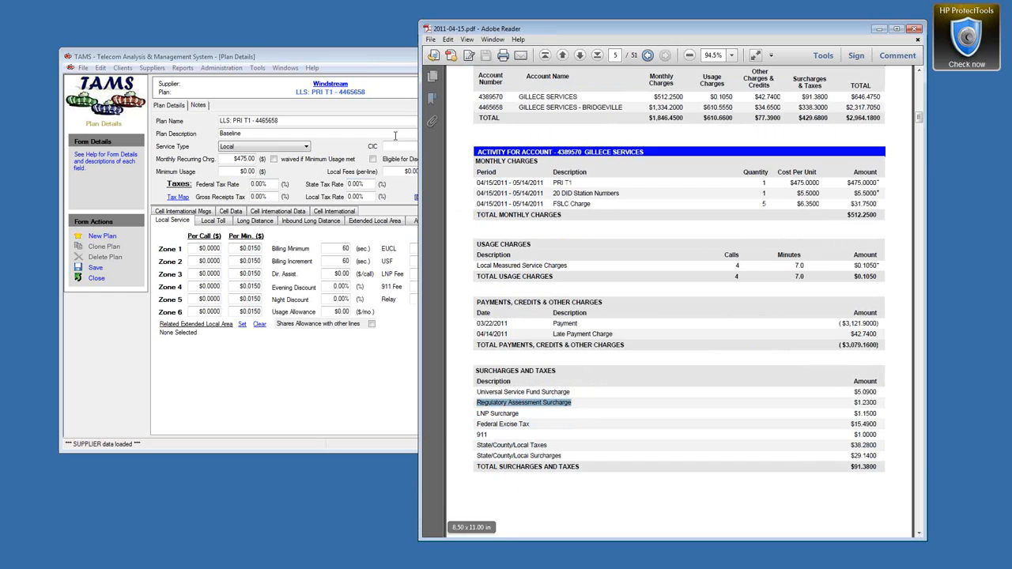
left_click(372, 57)
type("1.23")
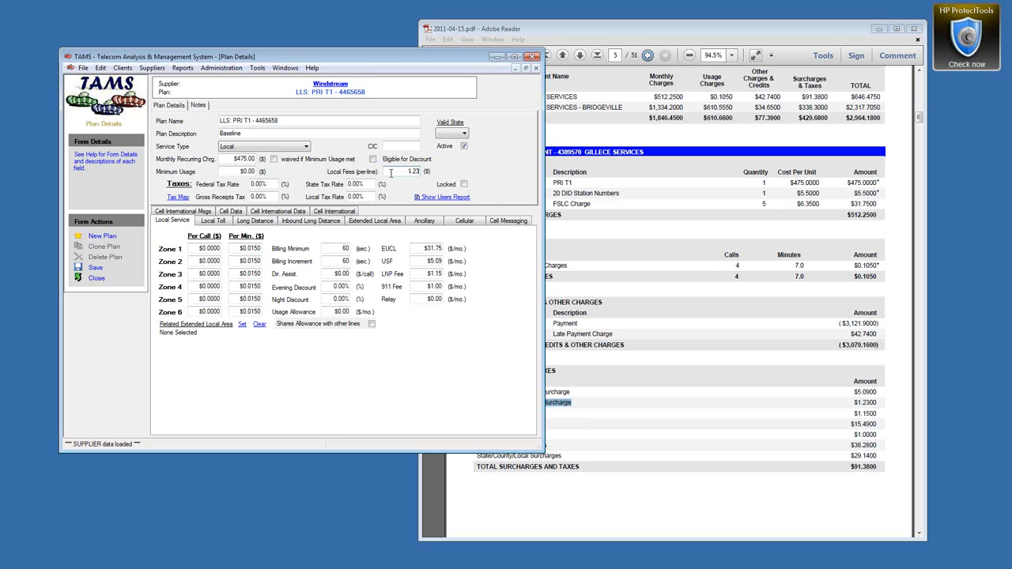
Step: Review the EUCL, USF, LNP Fee and local fees values before opening the plan's Notes
left_click(430, 250)
left_click(432, 260)
left_click(425, 273)
left_click(413, 170)
left_click(198, 106)
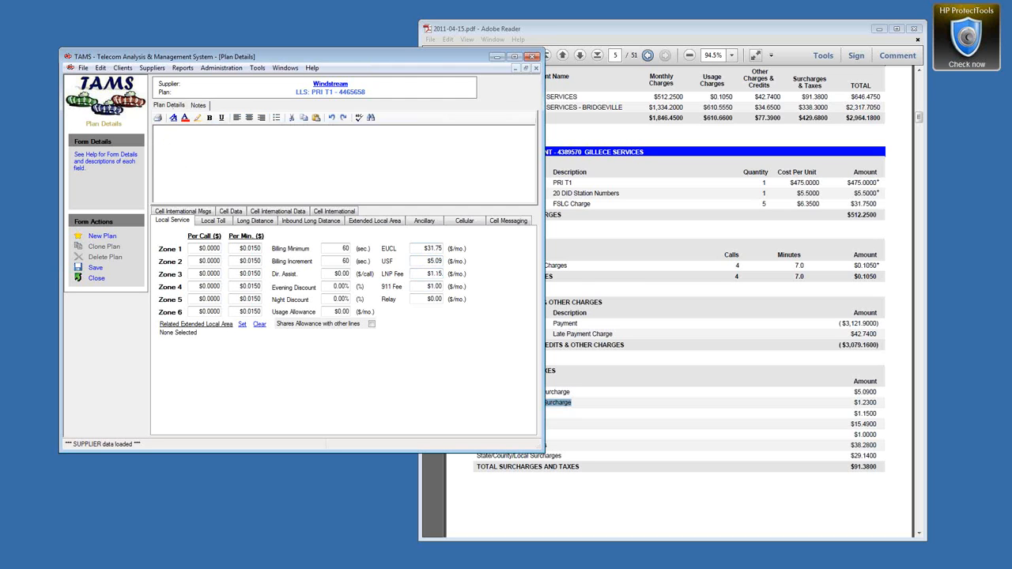
Step: Paste the invoice's Regulatory Assessment Surcharge line into Notes under a new 'Local Fees' line
left_click(788, 377)
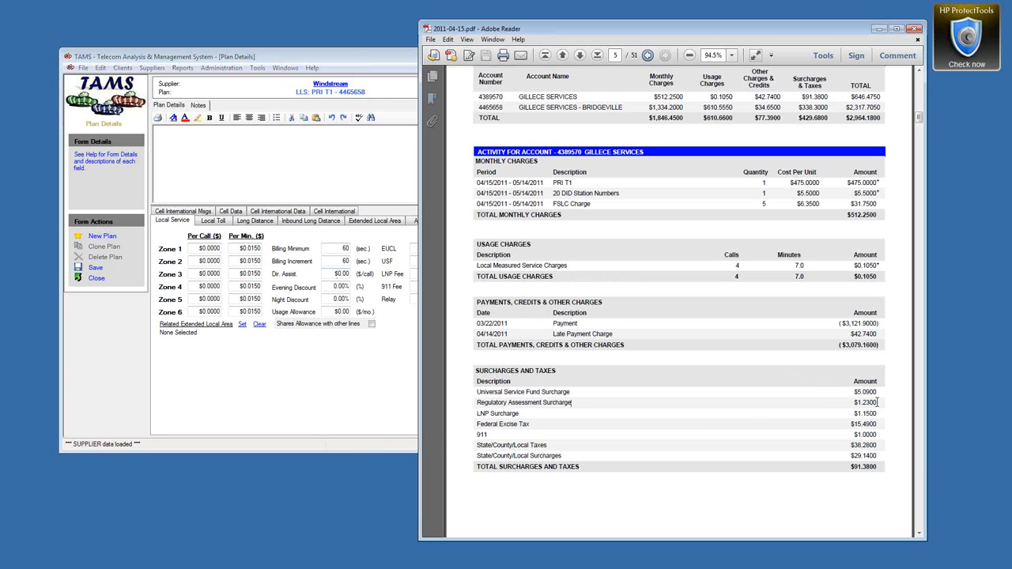
left_click_drag(601, 396, 472, 401)
key("ctrl+c")
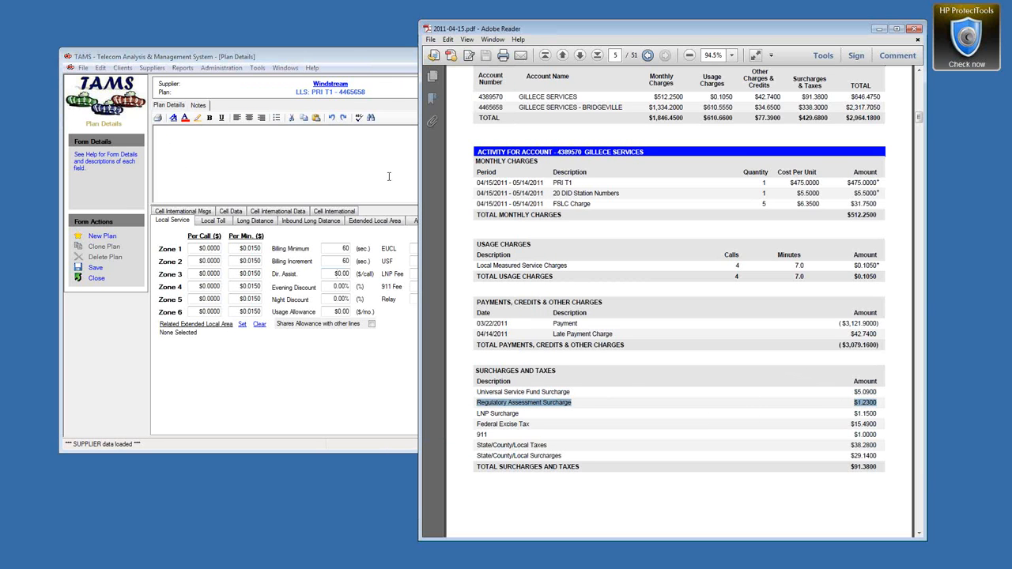
left_click(308, 151)
key("ctrl+v")
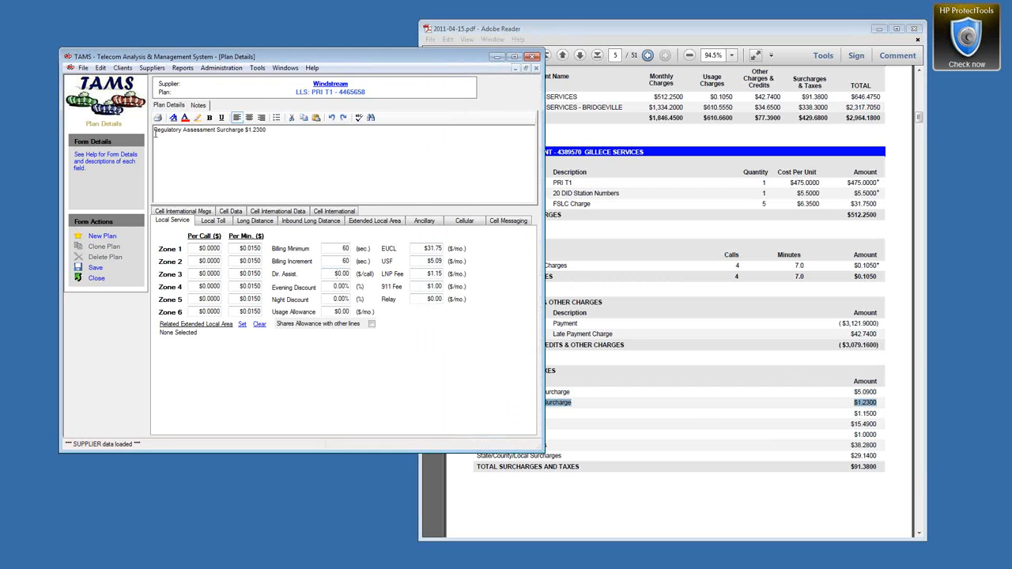
left_click(155, 130)
key("Return")
type("Local Fees")
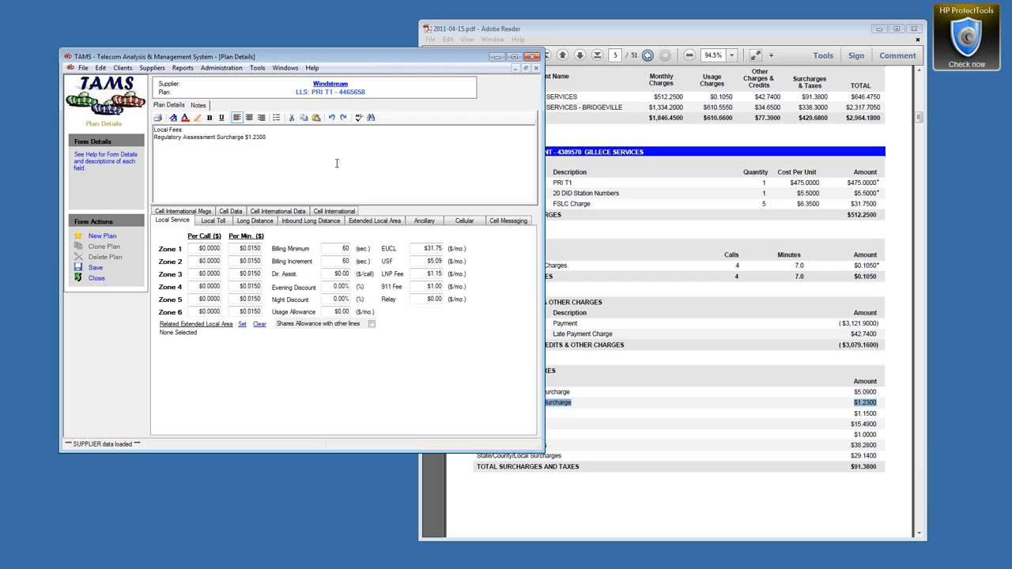
Step: Make the 'Local Fees' heading in the notes bold and underlined
left_click(179, 108)
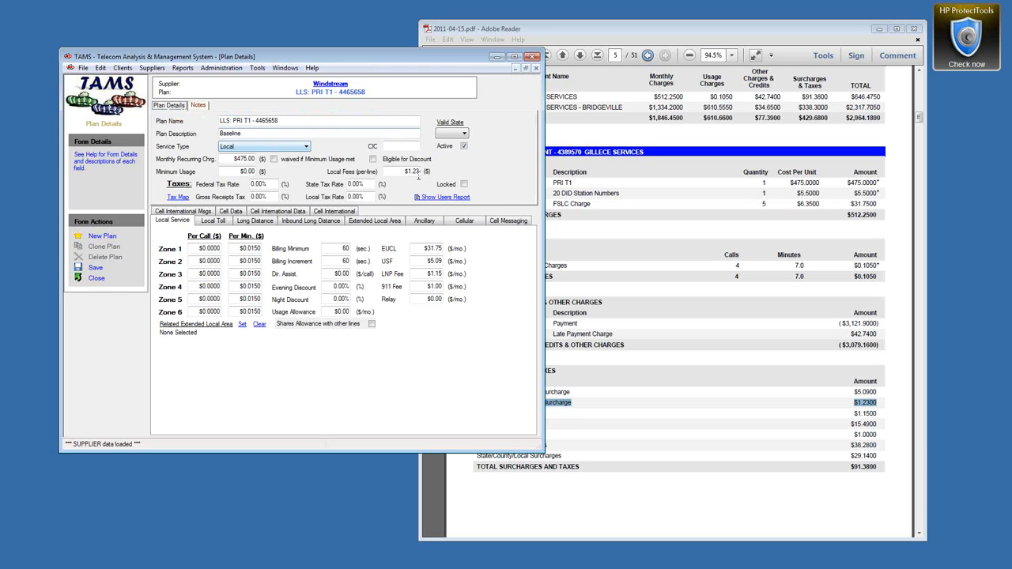
left_click(405, 171)
left_click(198, 105)
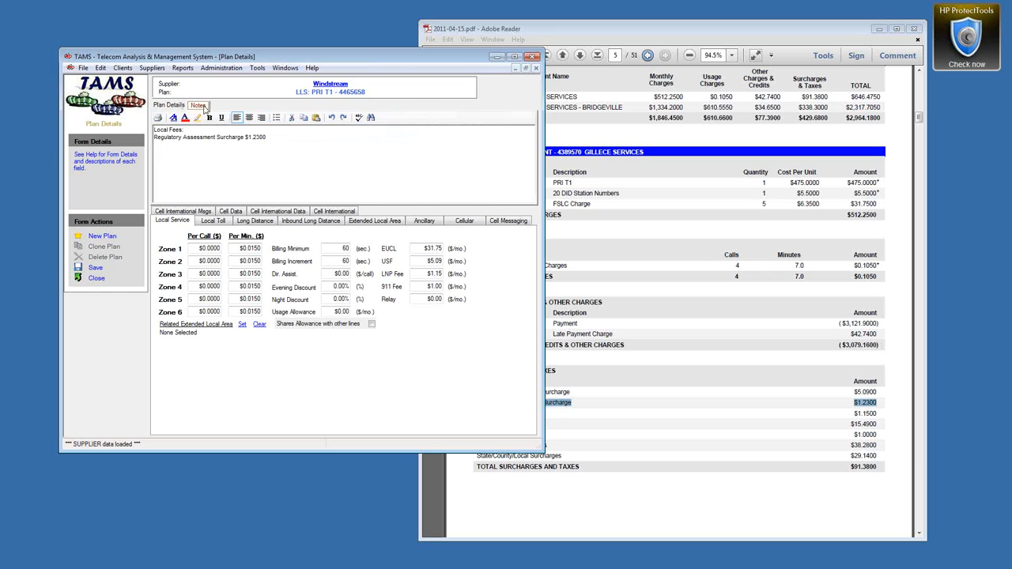
triple_click(180, 128)
left_click(209, 117)
left_click(221, 117)
left_click(169, 146)
Step: Set taxes to 3% federal, 6% state, 5% gross receipts and 1% local
left_click(158, 105)
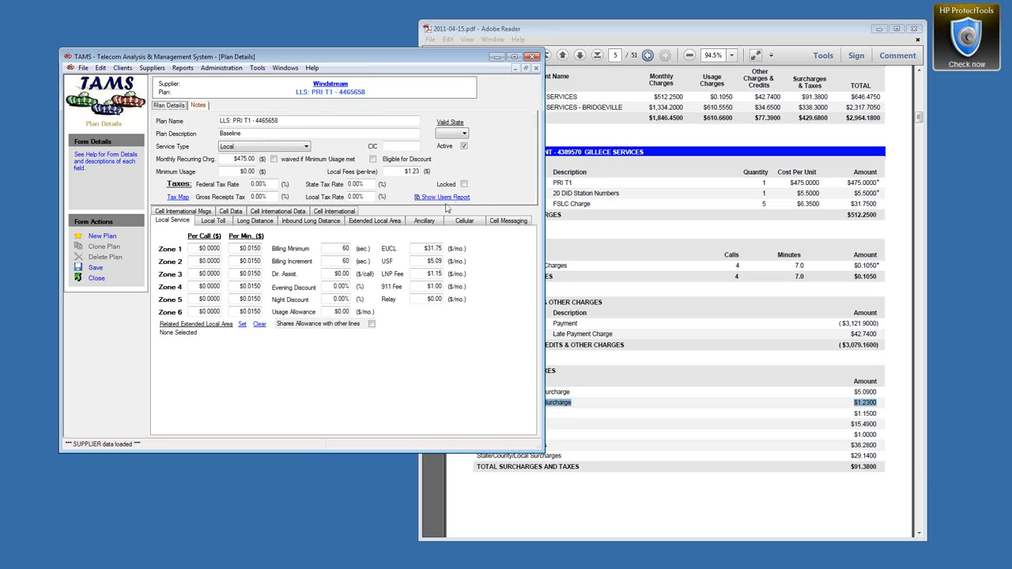
double_click(412, 170)
left_click(251, 184)
type("3")
key("Tab")
type("6")
key("Tab")
type("5")
key("Tab")
type("1")
key("Tab")
Step: Update the directory assistance charge and save the plan
left_click_drag(332, 274, 363, 271)
type("1")
left_click(95, 269)
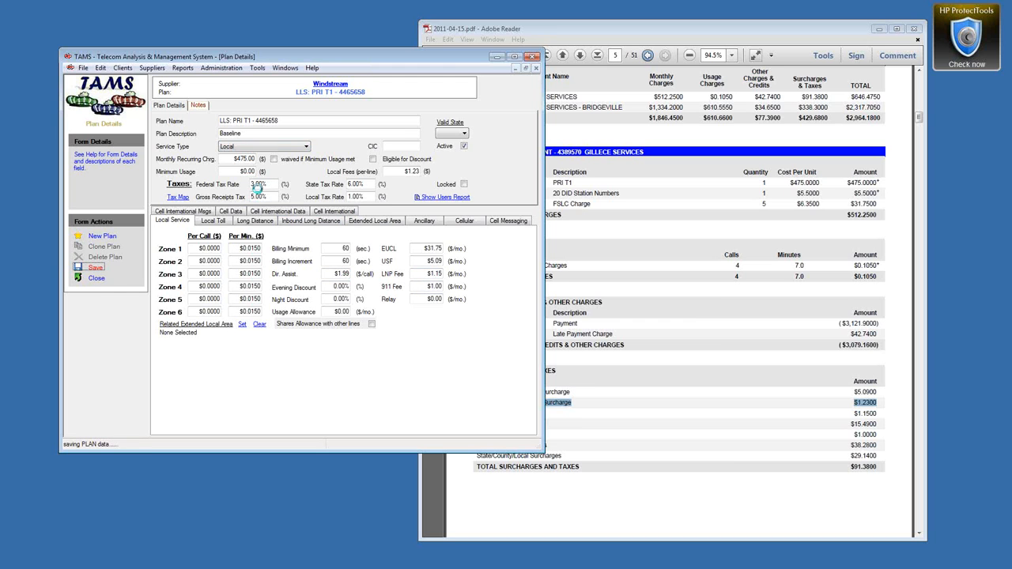
Step: Remove the trailing number so the plan is named LLS: PRI T1, and save
double_click(268, 121)
key("BackSpace")
key("BackSpace")
key("BackSpace")
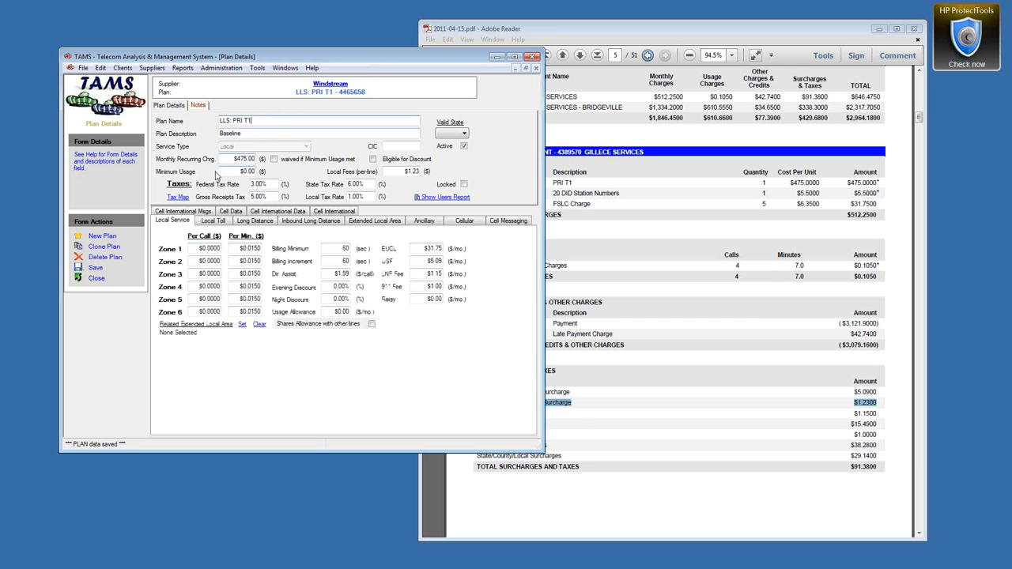
left_click(95, 268)
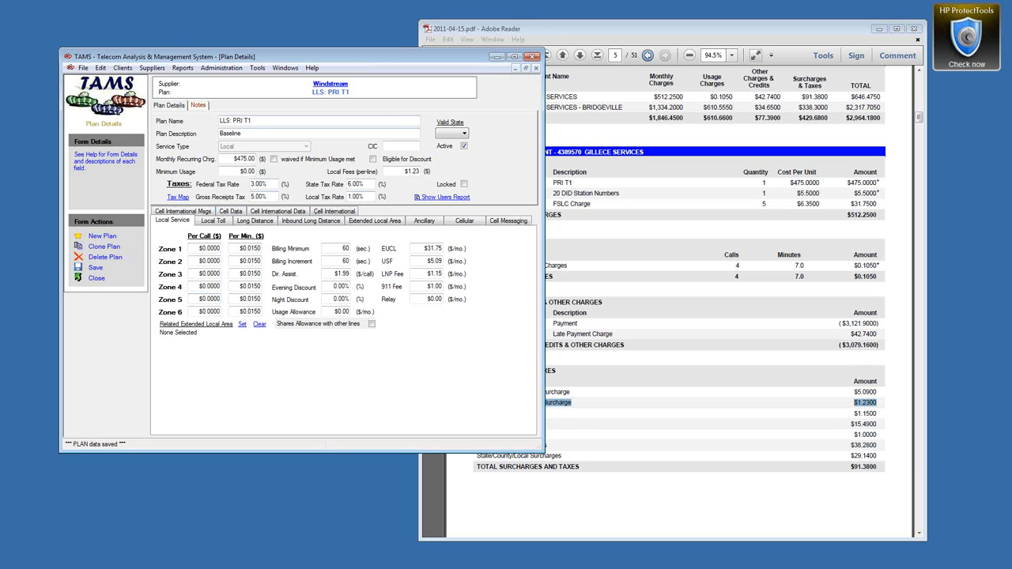
Step: Run Determine CDR Rates on 2011-04-15_TAMS_orig.csv and enlarge the results window
left_click(258, 68)
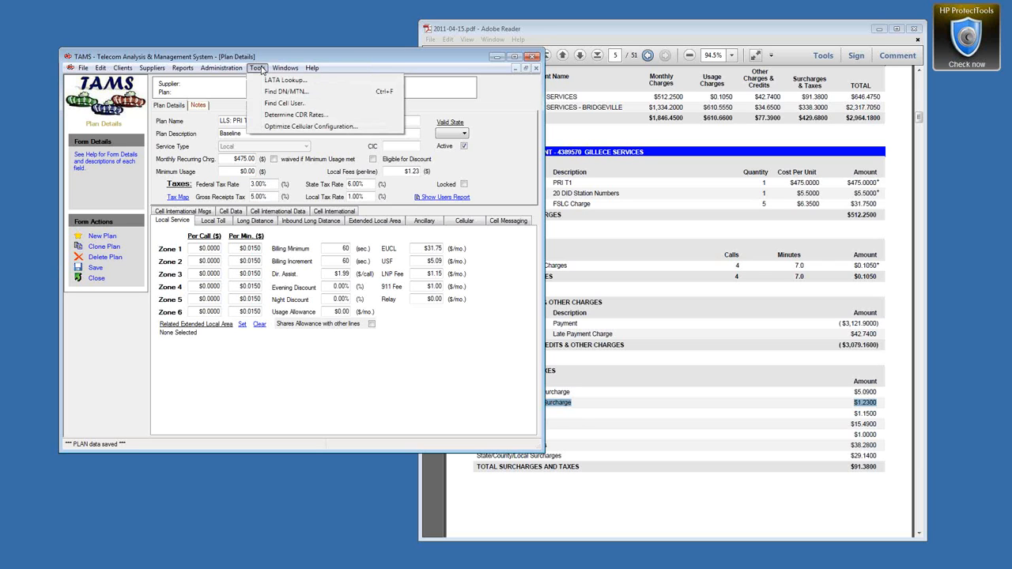
left_click(281, 117)
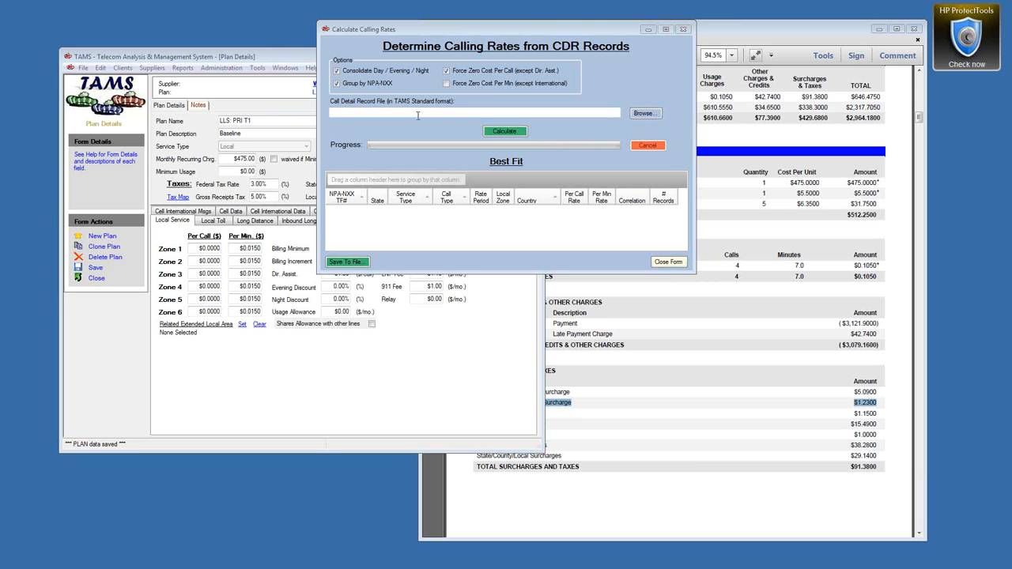
left_click(646, 114)
left_click(643, 114)
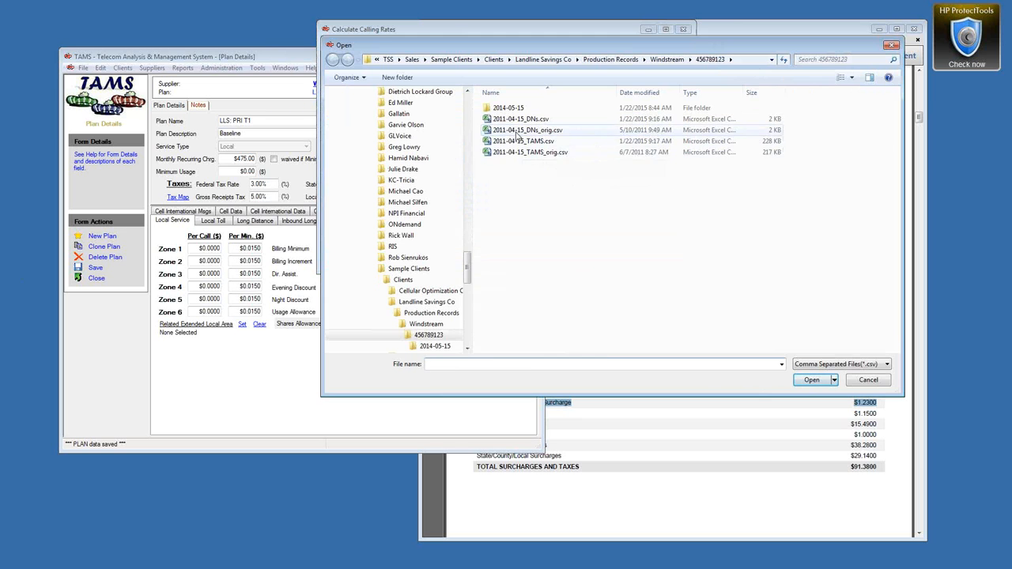
left_click(516, 131)
left_click(539, 152)
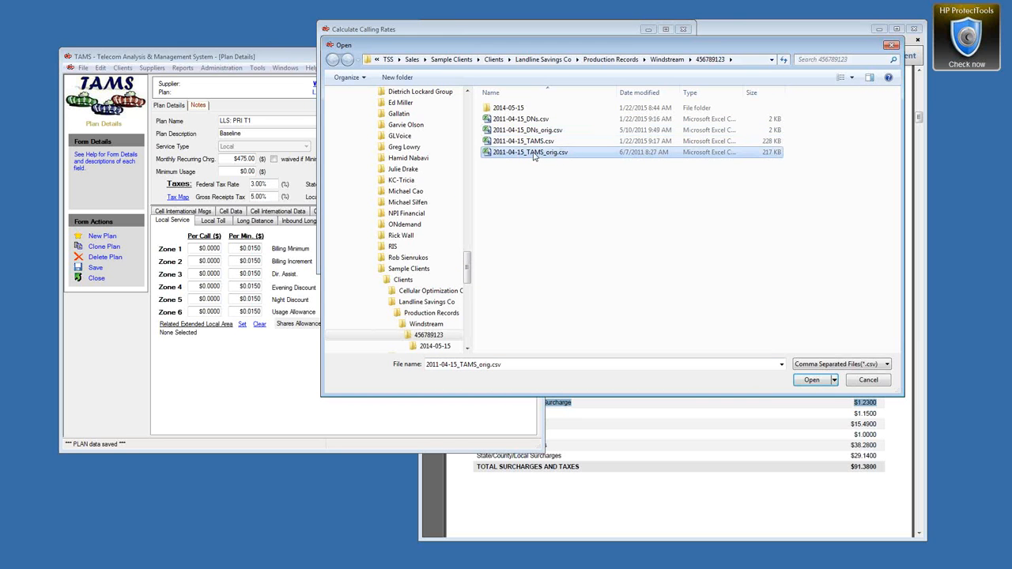
left_click(813, 380)
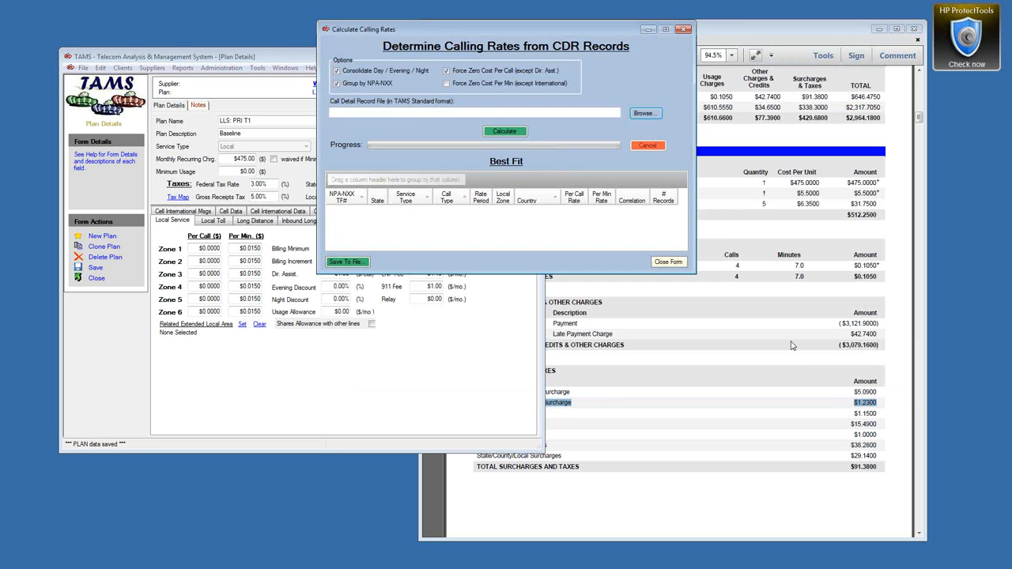
left_click(508, 132)
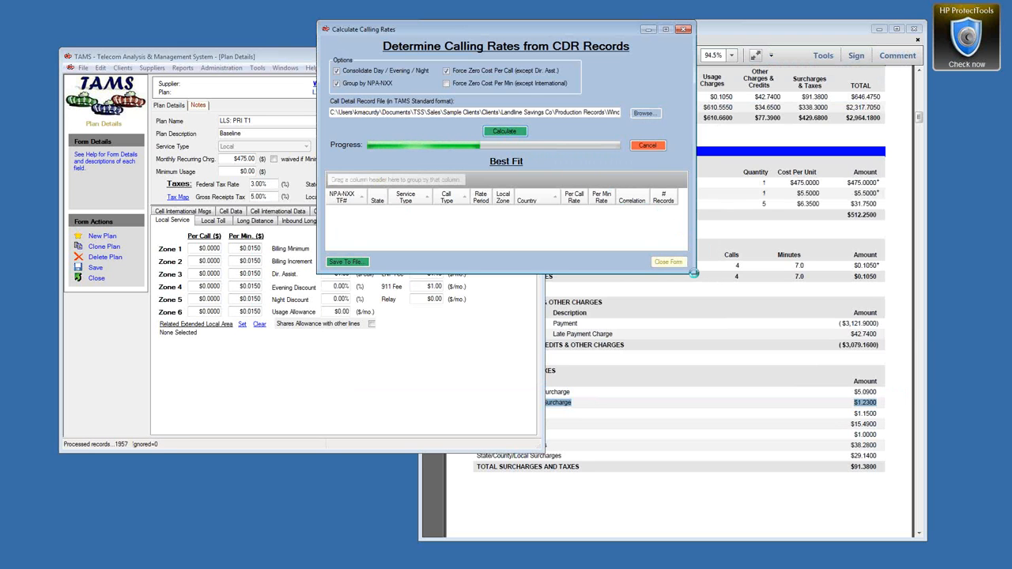
left_click_drag(694, 272, 789, 483)
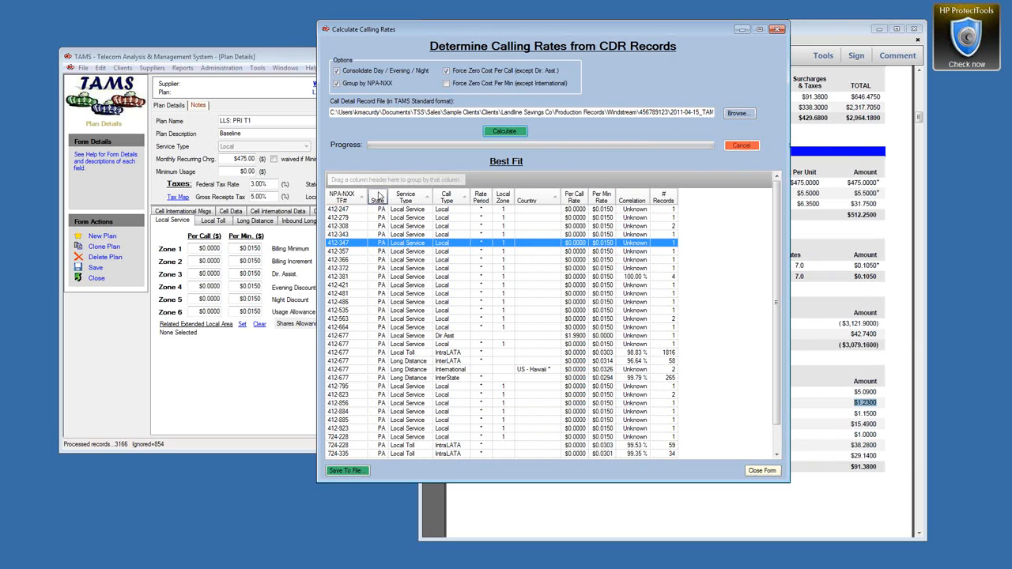
Step: Group the best-fit rates by Call Type, select the Local rows, and collapse the Local group
left_click(408, 210)
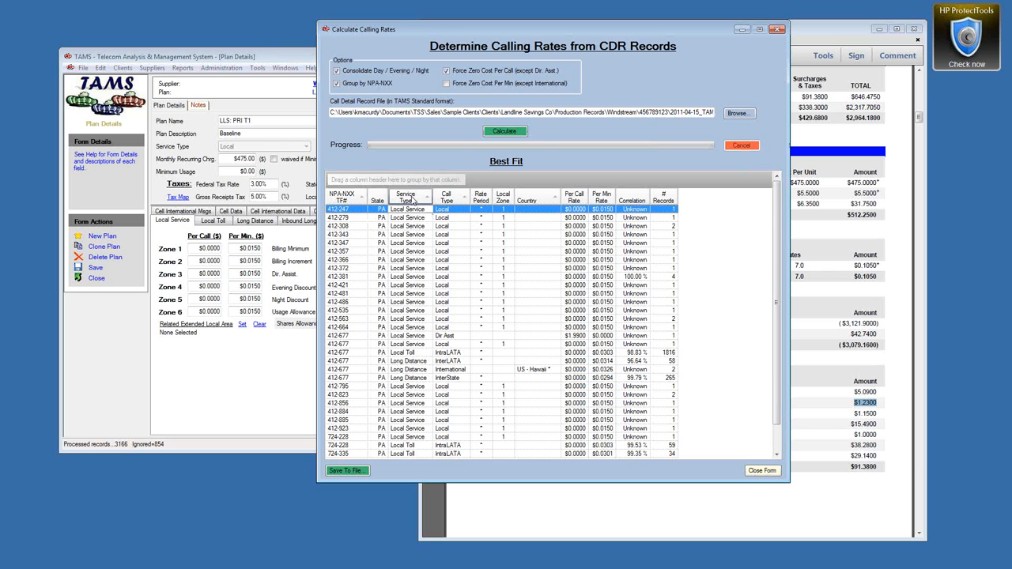
left_click_drag(447, 197, 372, 185)
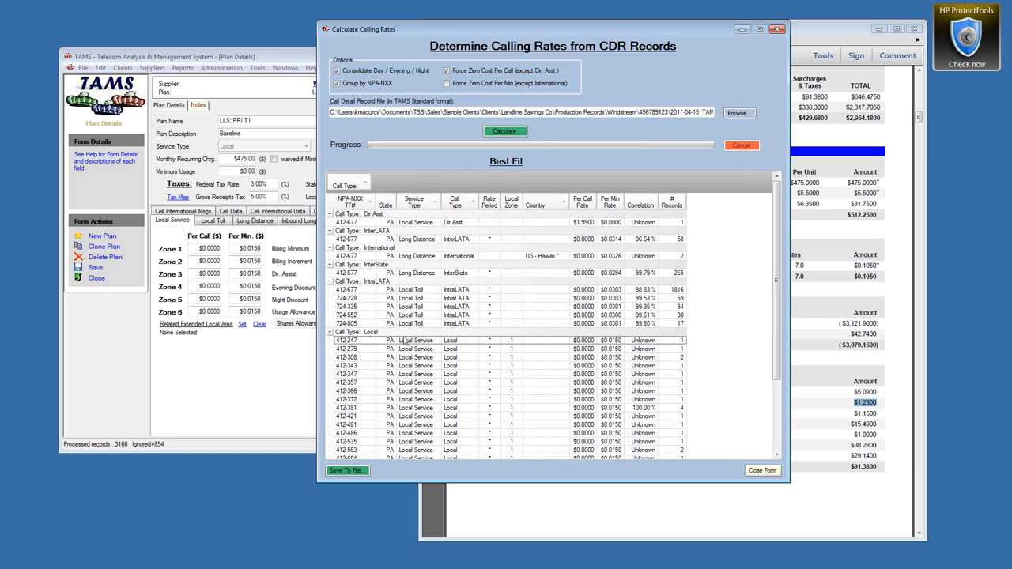
left_click(469, 341)
scroll(479, 350, "down", 3)
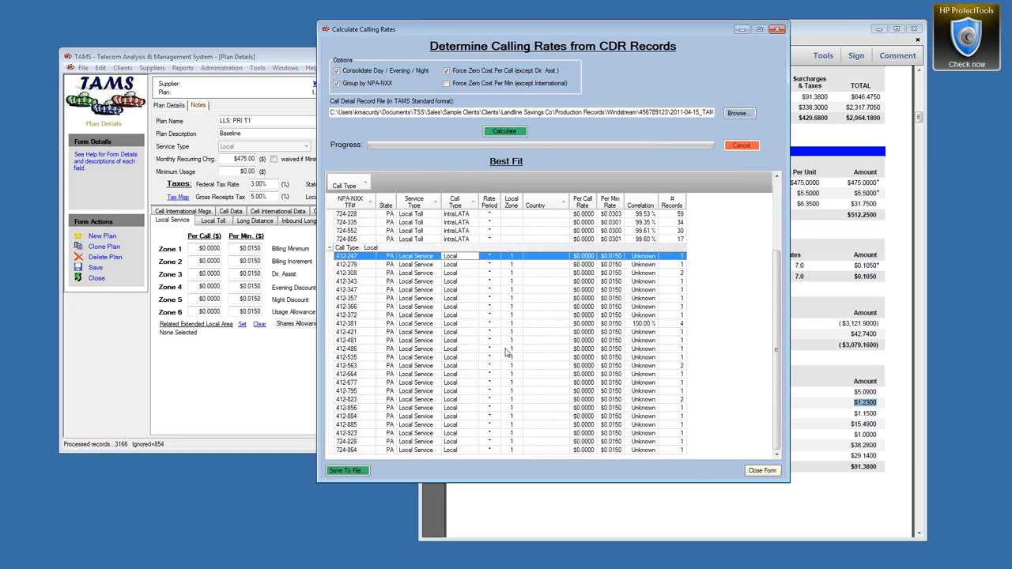
left_click(614, 450, "shift")
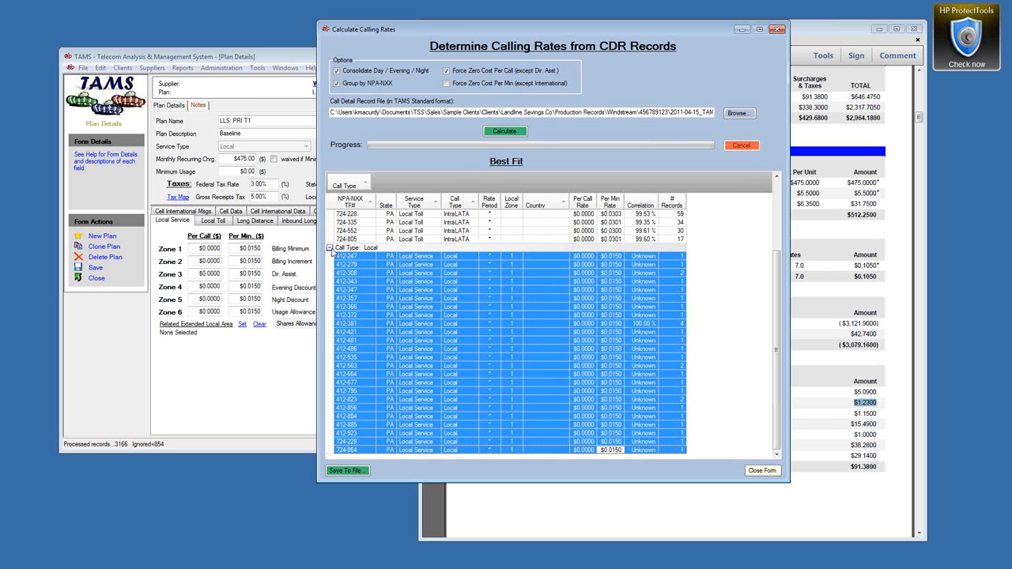
left_click(333, 251)
scroll(554, 308, "up", 3)
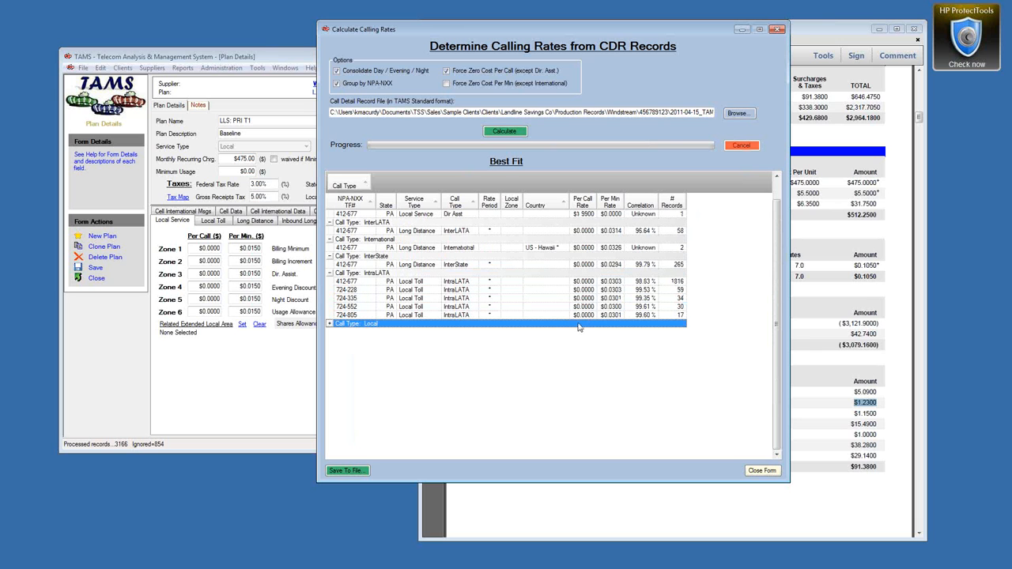
left_click(671, 283)
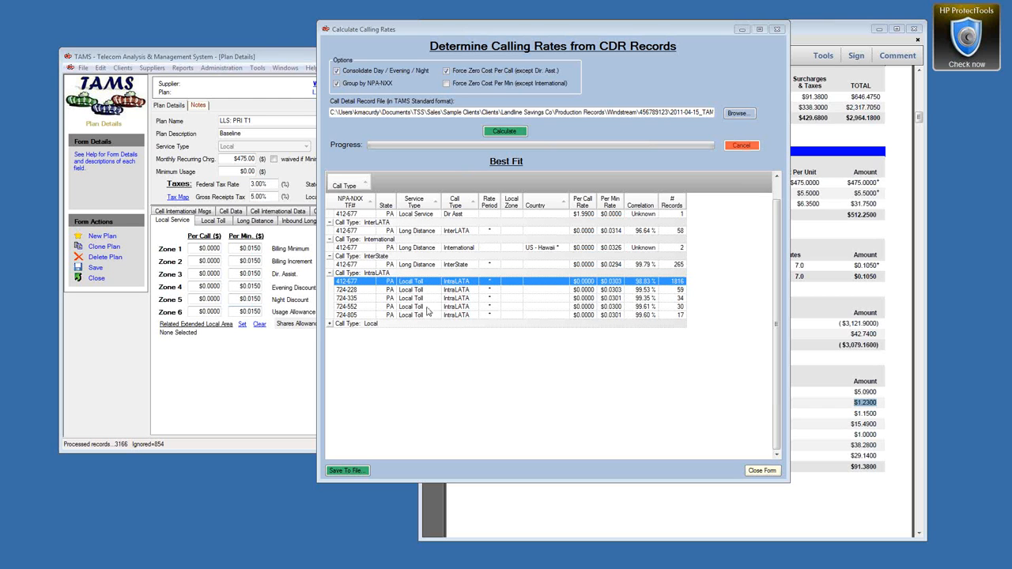
left_click(569, 267)
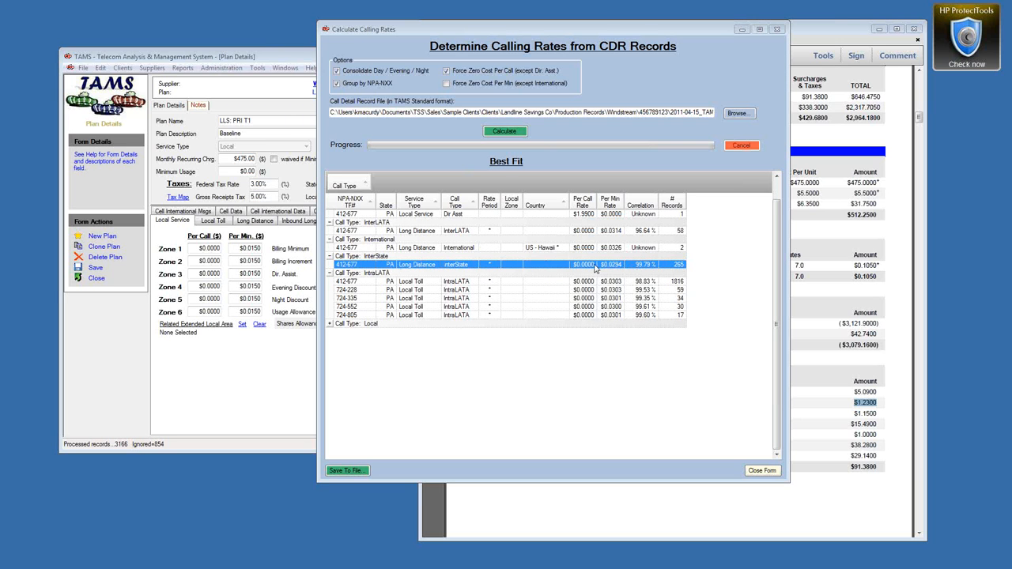
left_click(389, 249)
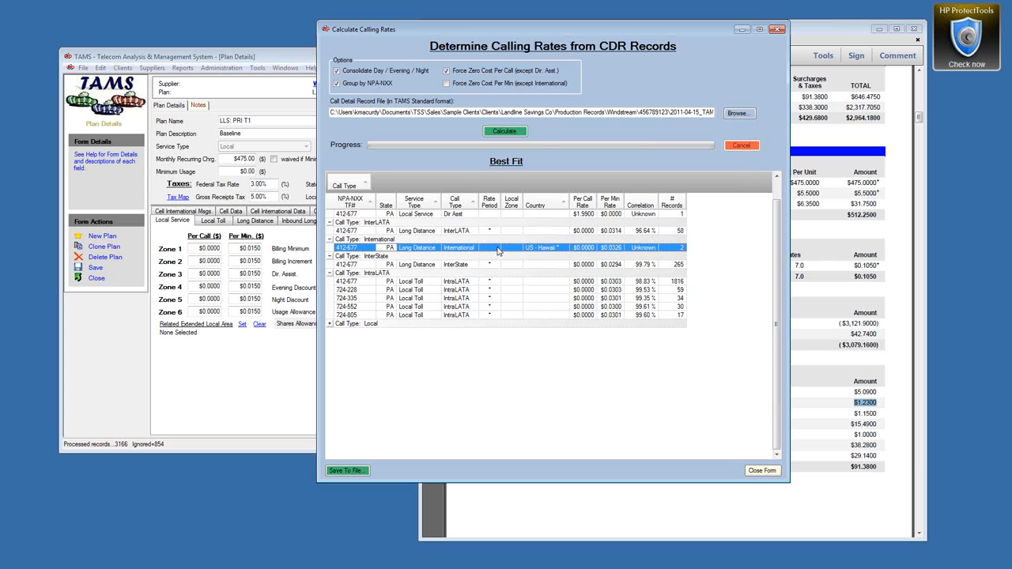
left_click(431, 233)
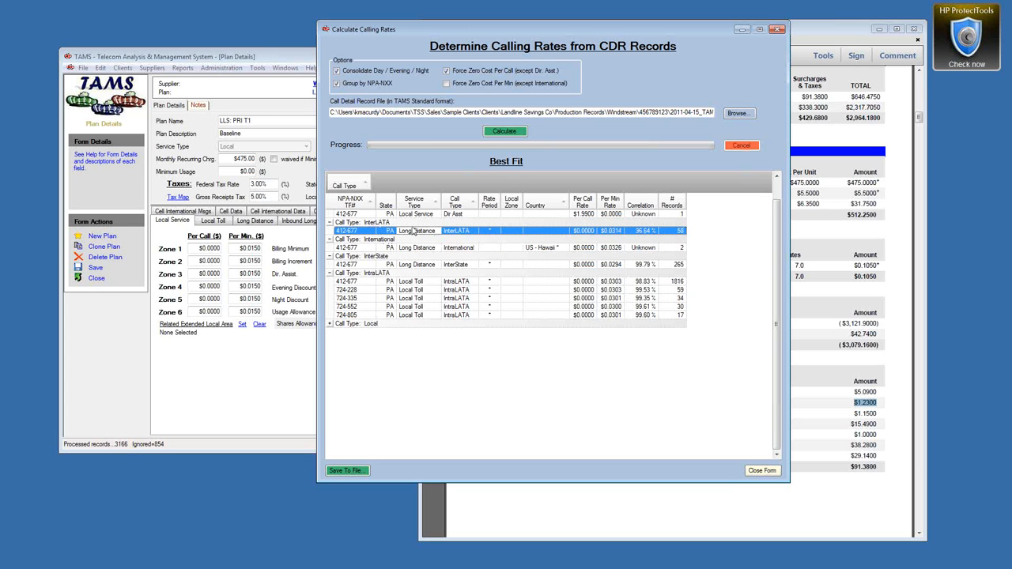
left_click(464, 231)
left_click(417, 216)
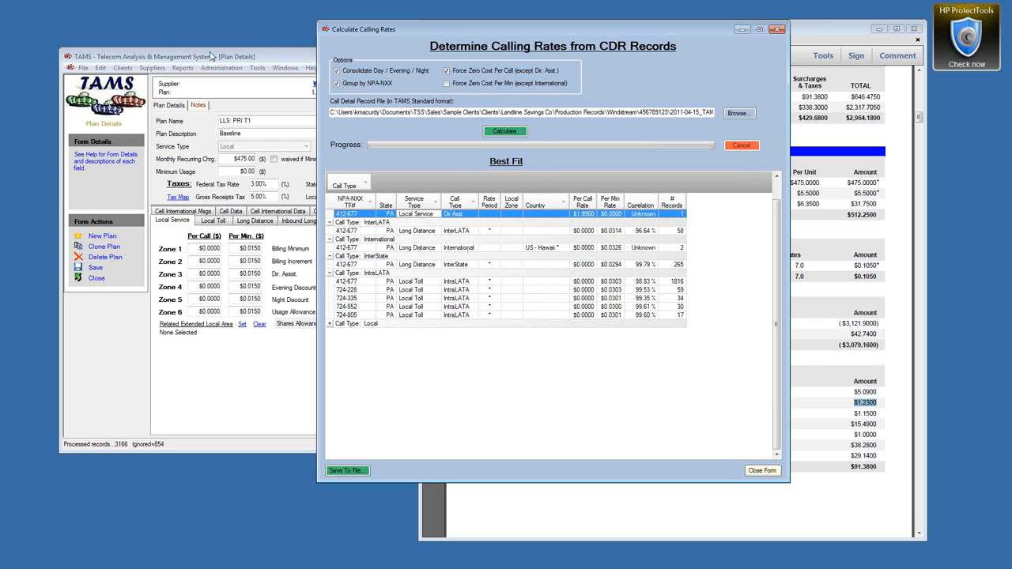
Step: Close the Calculate Calling Rates window and re-enter $1.99 for Dir. Assist. on Plan Details
left_click(213, 57)
left_click_drag(333, 274, 364, 276)
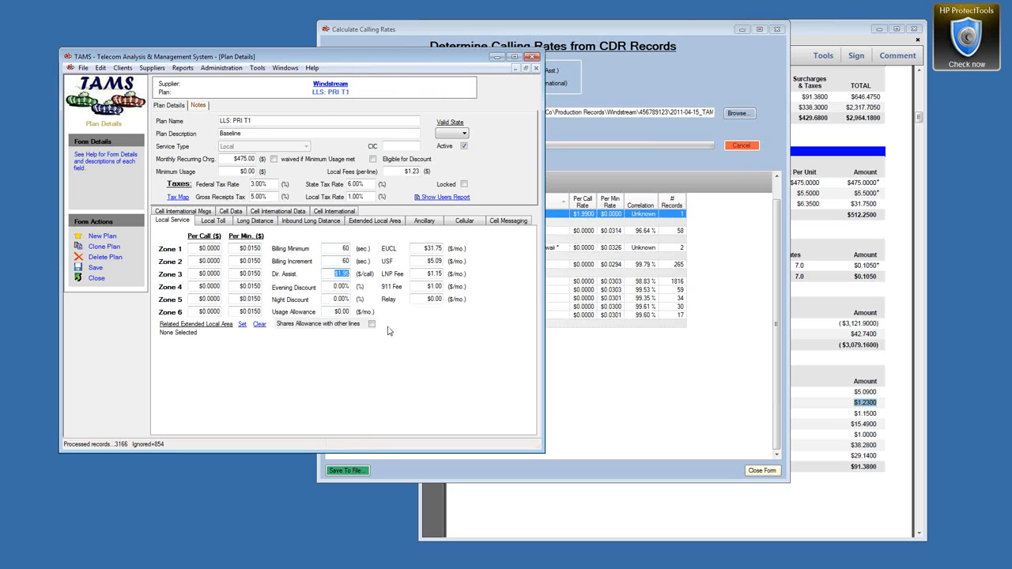
left_click(787, 25)
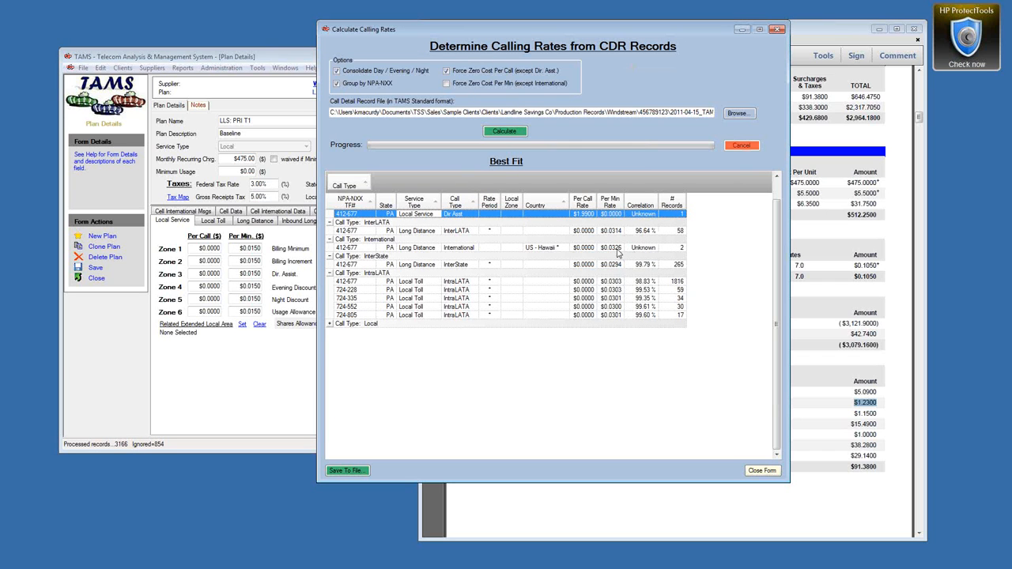
left_click(778, 30)
left_click(779, 31)
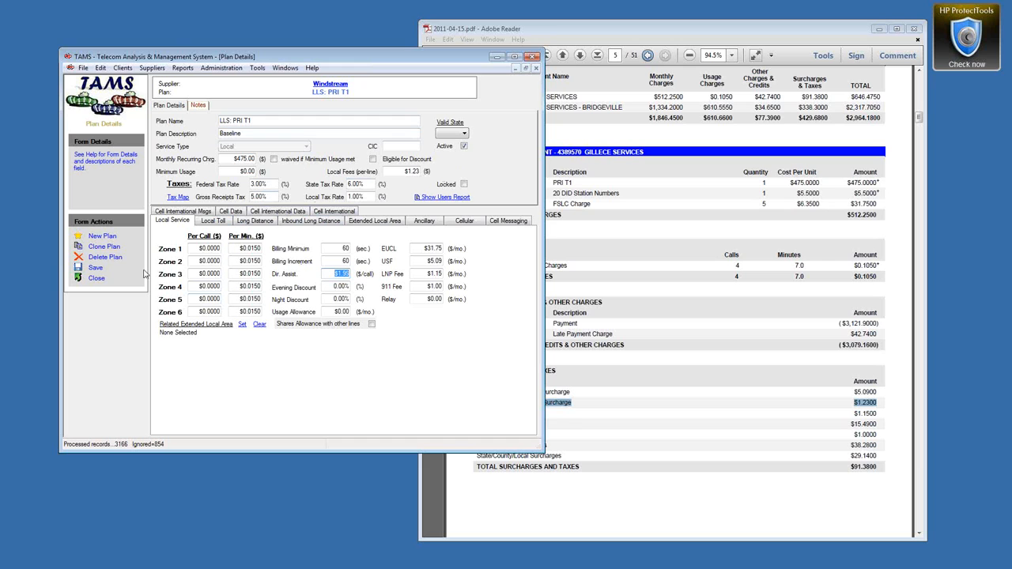
type(".99")
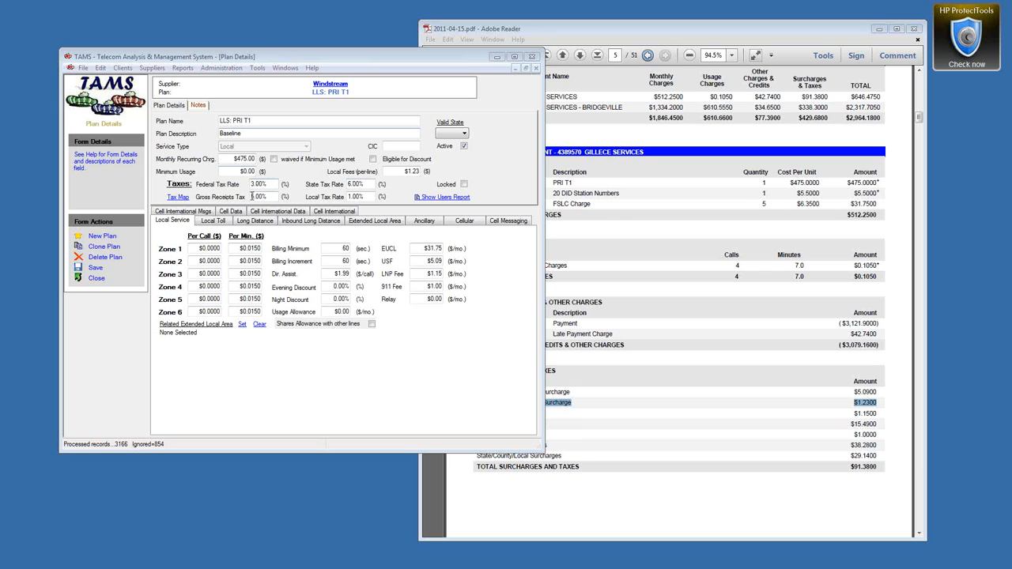
Step: Clone the PRI T1 plan as LLS: LT with a Local Toll service type
left_click(111, 251)
left_click_drag(233, 120, 272, 119)
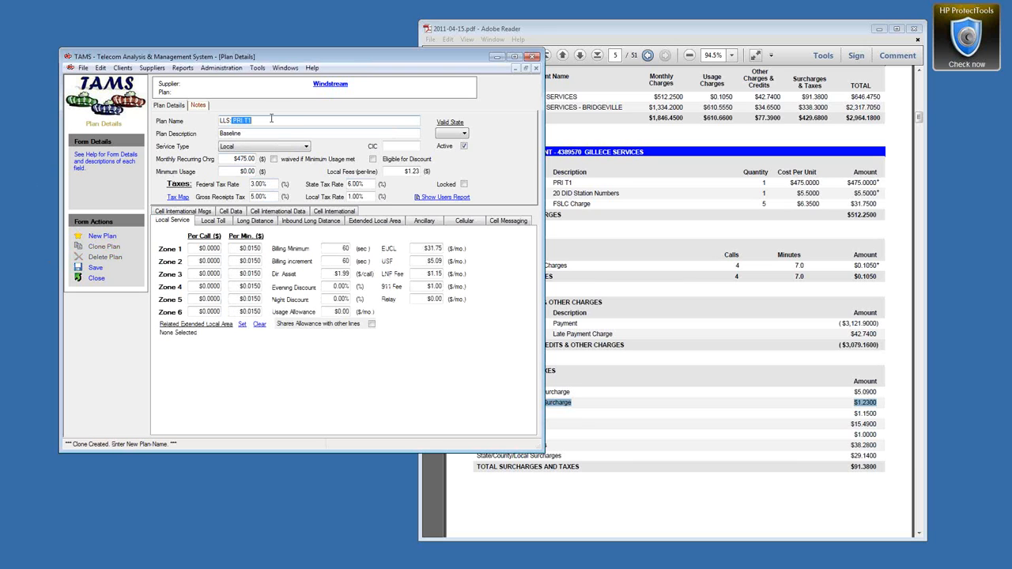
key("BackSpace")
type("LT")
left_click(299, 149)
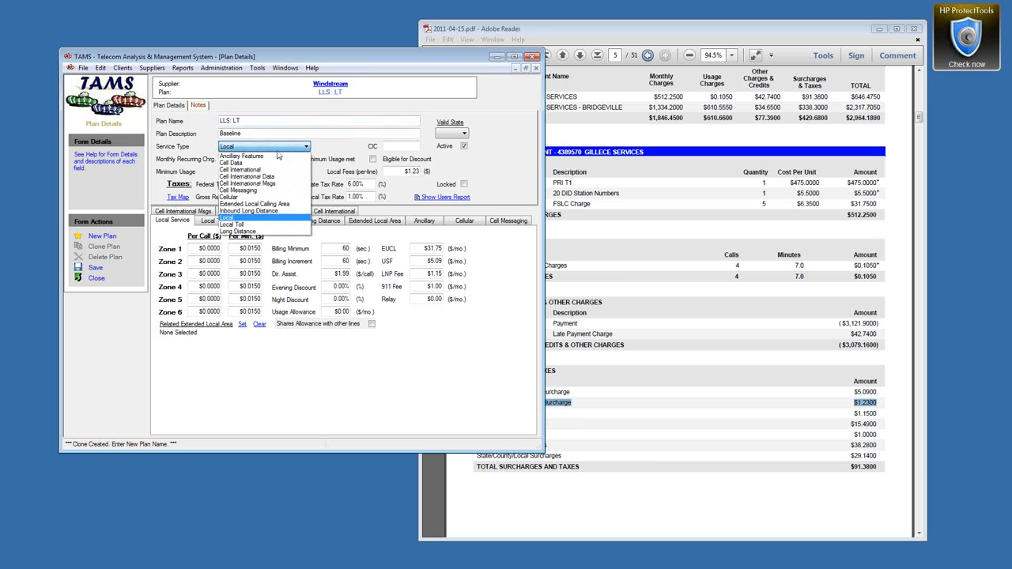
left_click(241, 228)
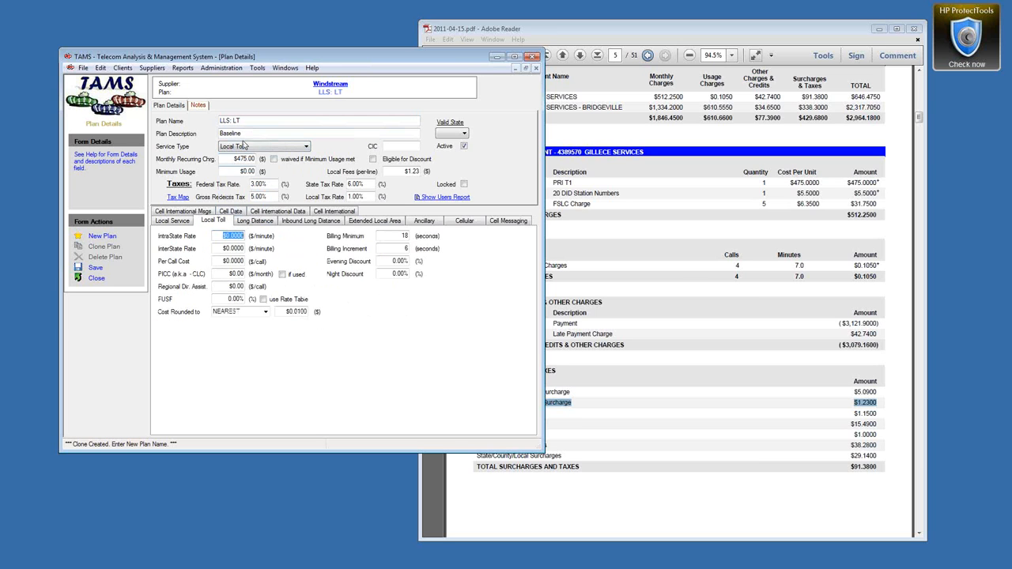
Step: Zero the monthly recurring charge, per-line local fees, federal tax and local tax
left_click_drag(227, 159, 292, 163)
type("0")
key("Tab")
left_click_drag(401, 172, 434, 173)
type("0")
left_click(262, 184)
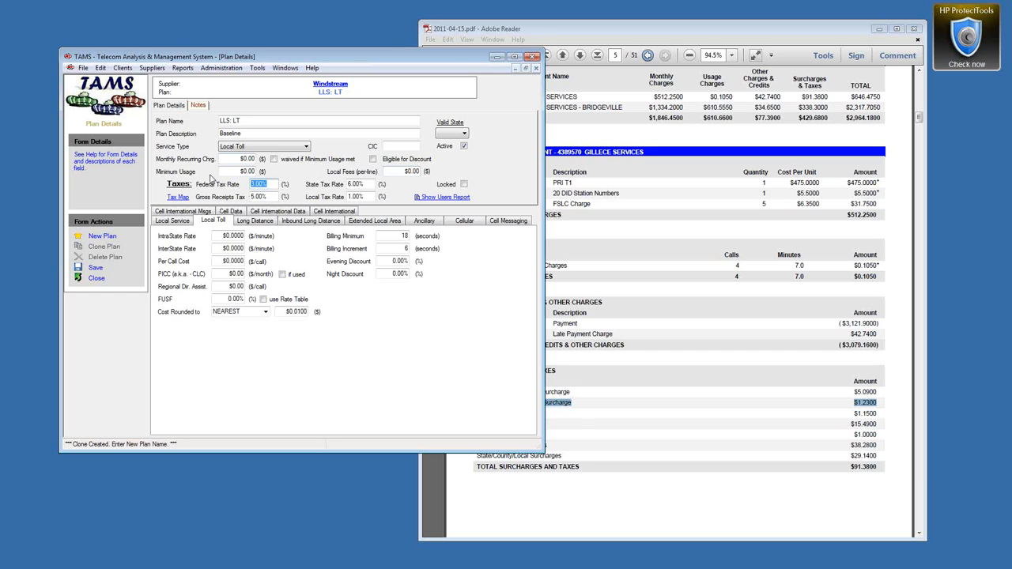
type("0")
key("Tab")
key("Tab")
key("Tab")
type("0")
Step: Set the IntraState Rate to $0.0290
left_click_drag(215, 236, 247, 238)
key("BackSpace")
type(".029")
left_click_drag(223, 250, 265, 253)
Step: Set the InterState Rate to $0.0290 and Regional Dir. Assist to $1.99
key("BackSpace")
type(".029")
left_click(227, 261)
left_click(234, 287)
type("1.99")
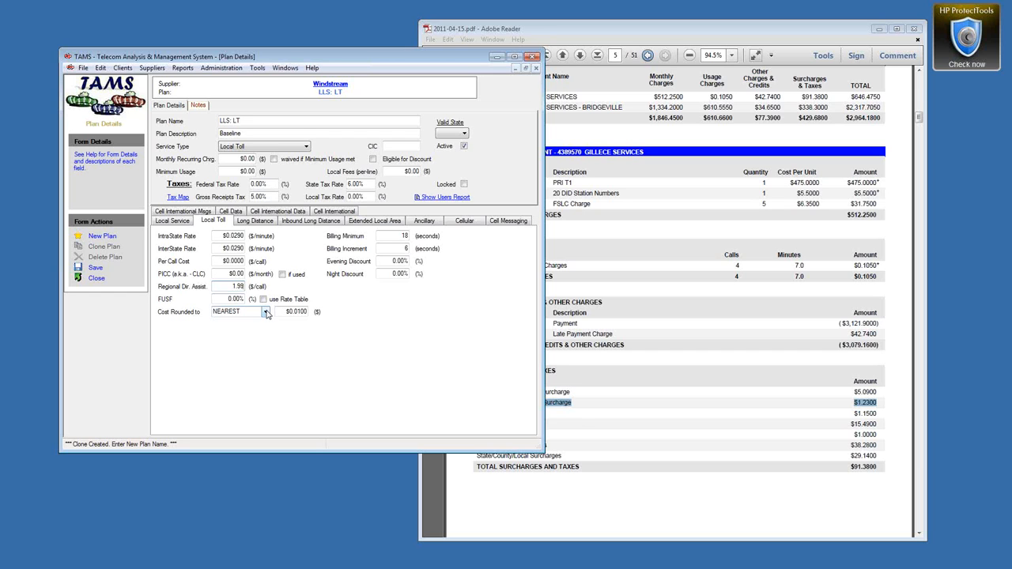
Step: Round costs to NEXT HIGHER, set the billing minimum to 6 seconds, and save
left_click(267, 314)
left_click(241, 331)
left_click(383, 235)
type("6")
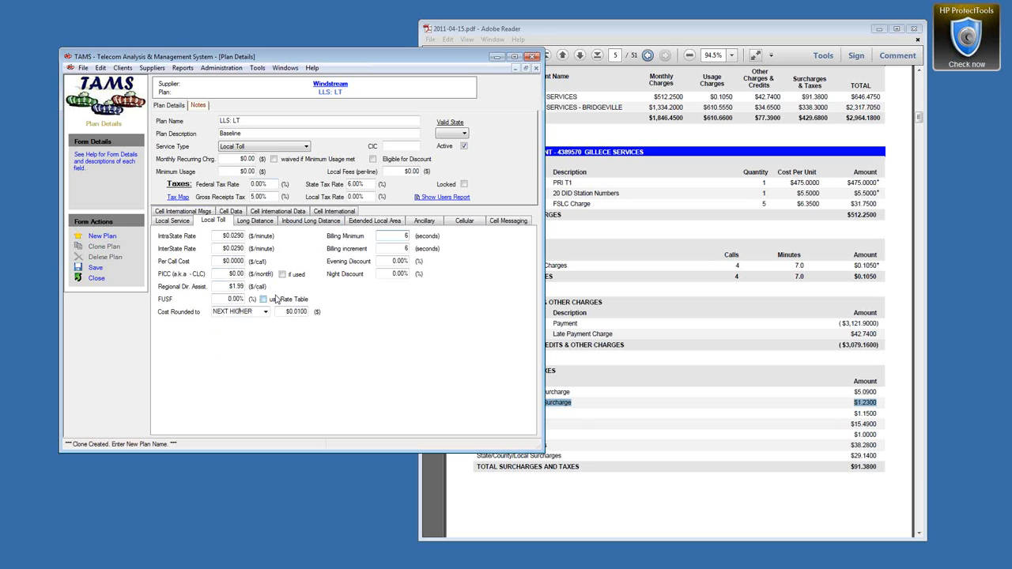
left_click(97, 273)
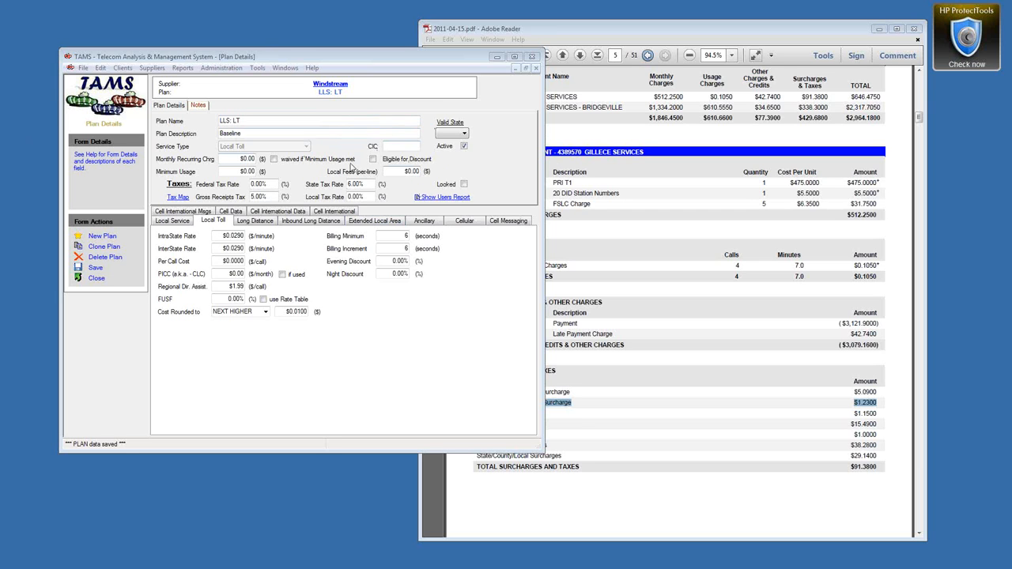
Step: Clone the LLS: LT plan as LLS: LD with a Long Distance service type
left_click(102, 250)
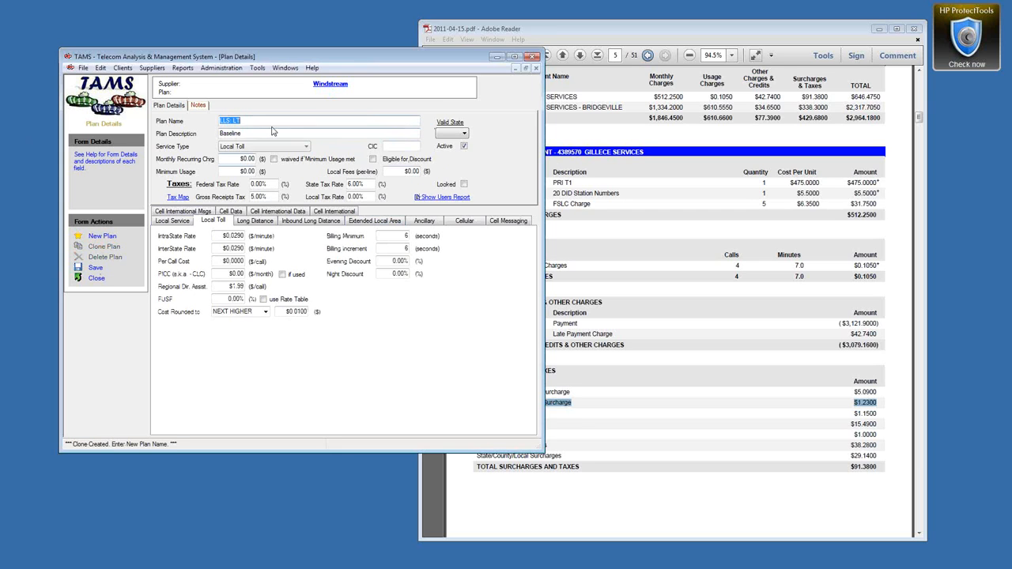
left_click(244, 119)
key("BackSpace")
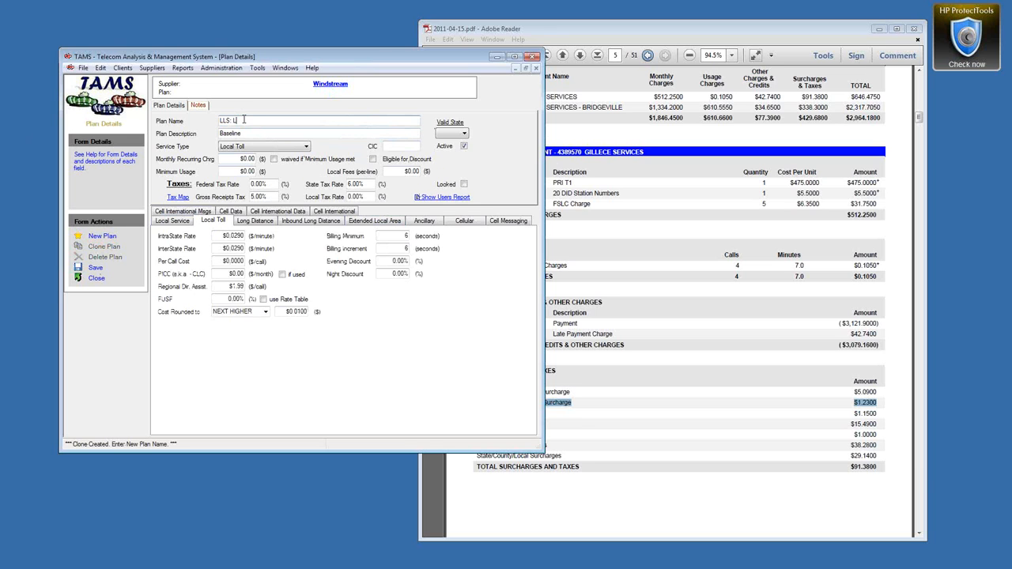
type("D")
left_click(269, 147)
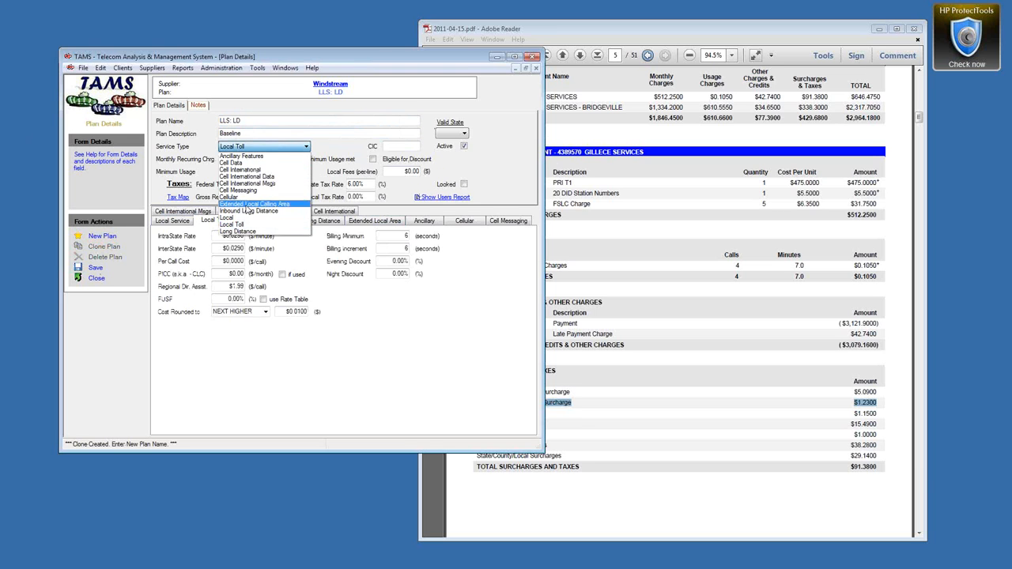
left_click(261, 229)
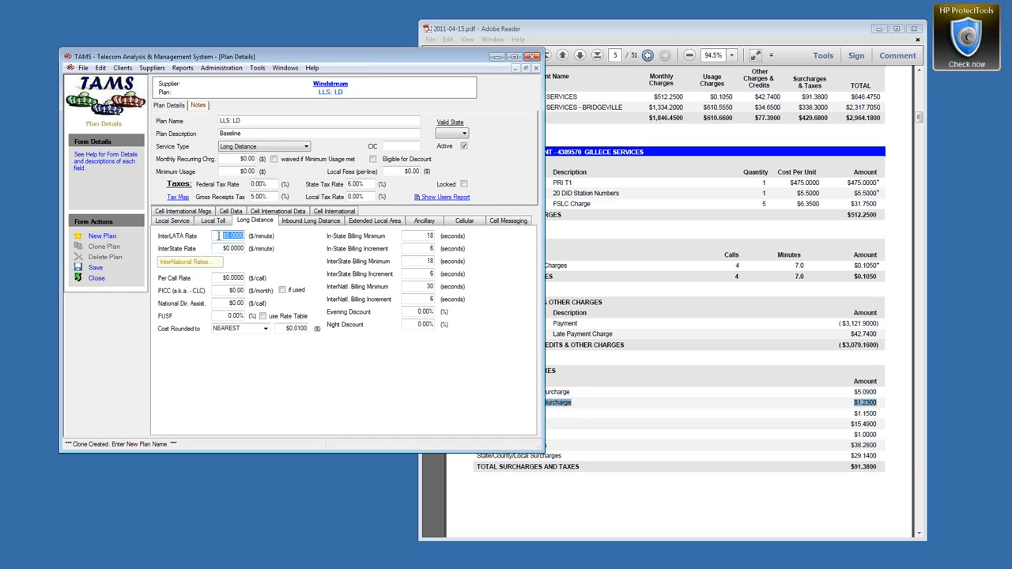
Step: Set InterLATA and InterState rates to $0.0290, NEXT HIGHER rounding, and FUSF from the rate table
type(".029")
key("Tab")
type(".029")
key("Tab")
left_click(266, 329)
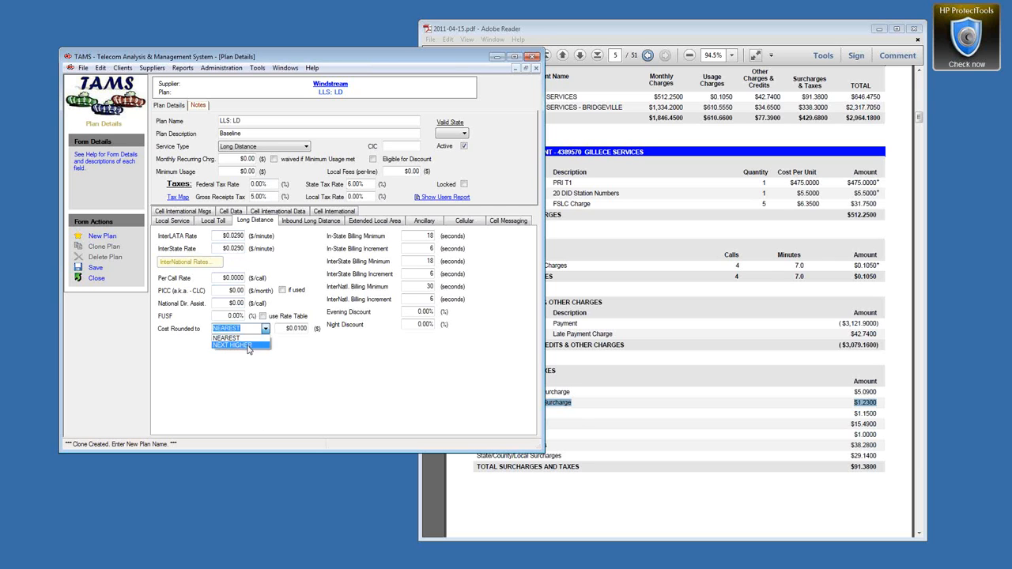
left_click(248, 346)
left_click(264, 317)
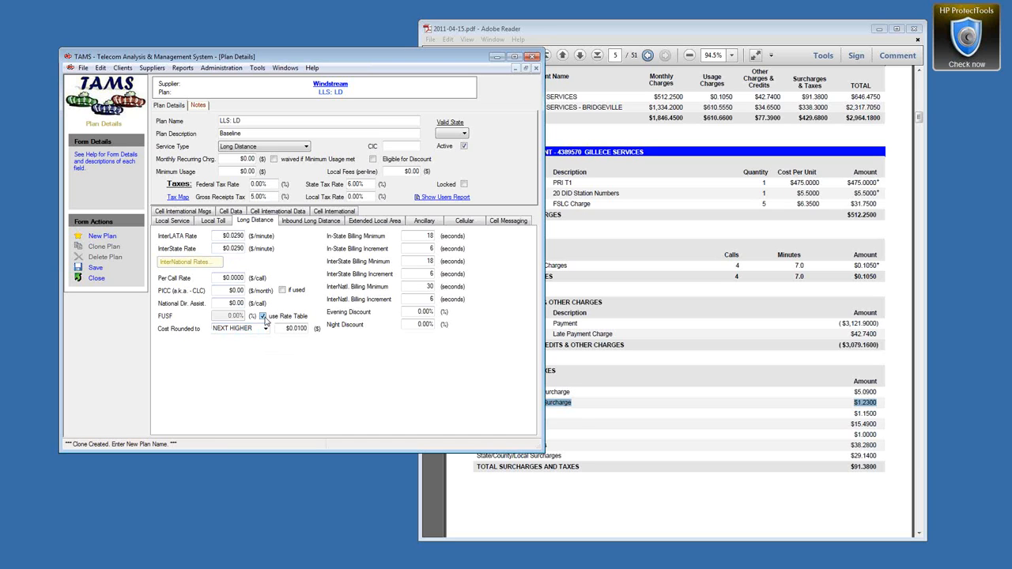
Step: Set directory assistance to $1.99 and all billing minimums to 6 seconds, then save
left_click_drag(224, 304, 260, 306)
type("1.99")
left_click_drag(419, 235, 442, 237)
type("6")
key("Tab")
key("Tab")
type("6")
key("Tab")
key("Tab")
type("6")
key("Tab")
left_click(95, 268)
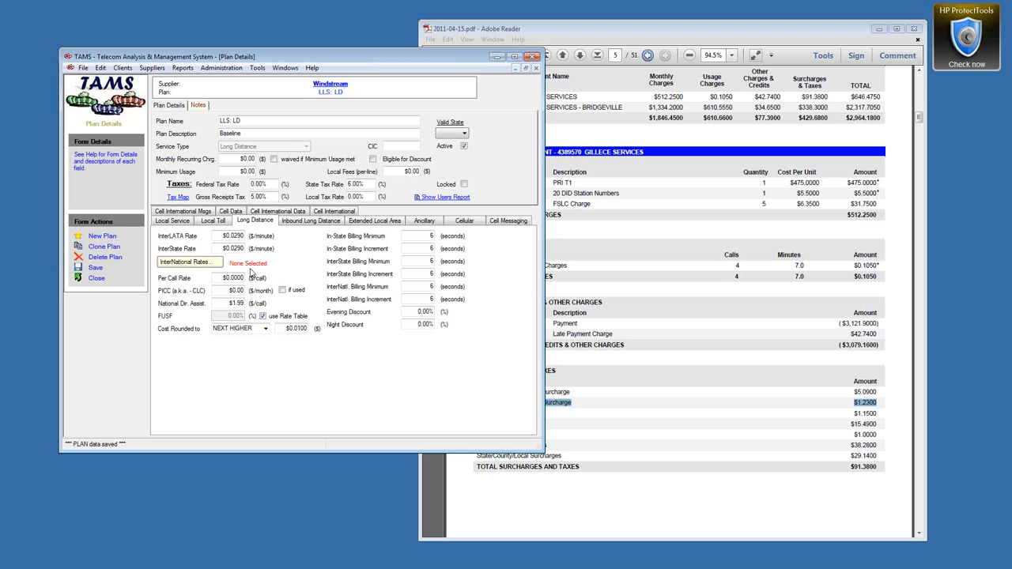
Step: Bring up Windstream's empty International Rates form from the LLS: LD plan and shift the dialog right
left_click(197, 266)
left_click(190, 263)
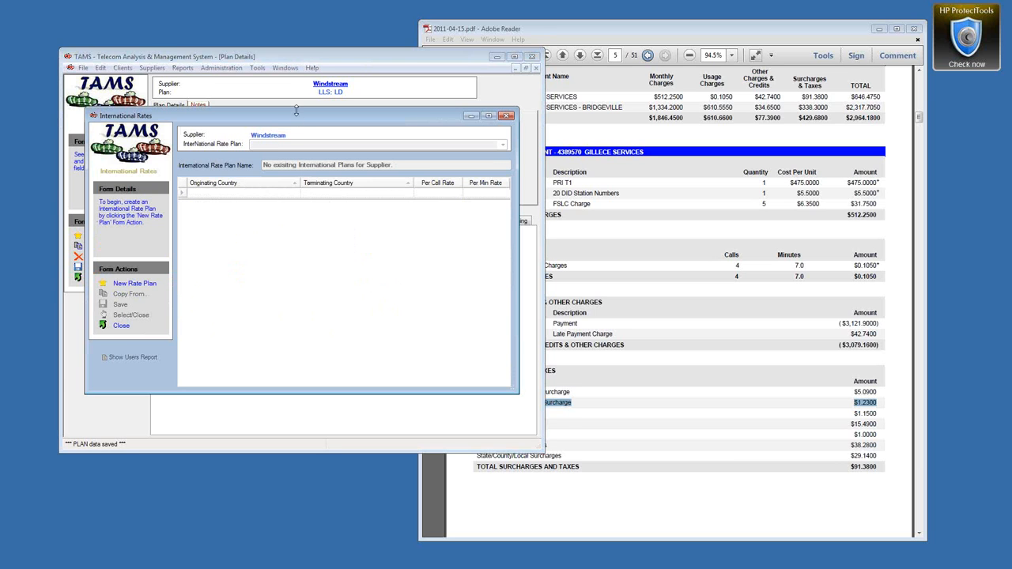
left_click_drag(299, 120, 334, 125)
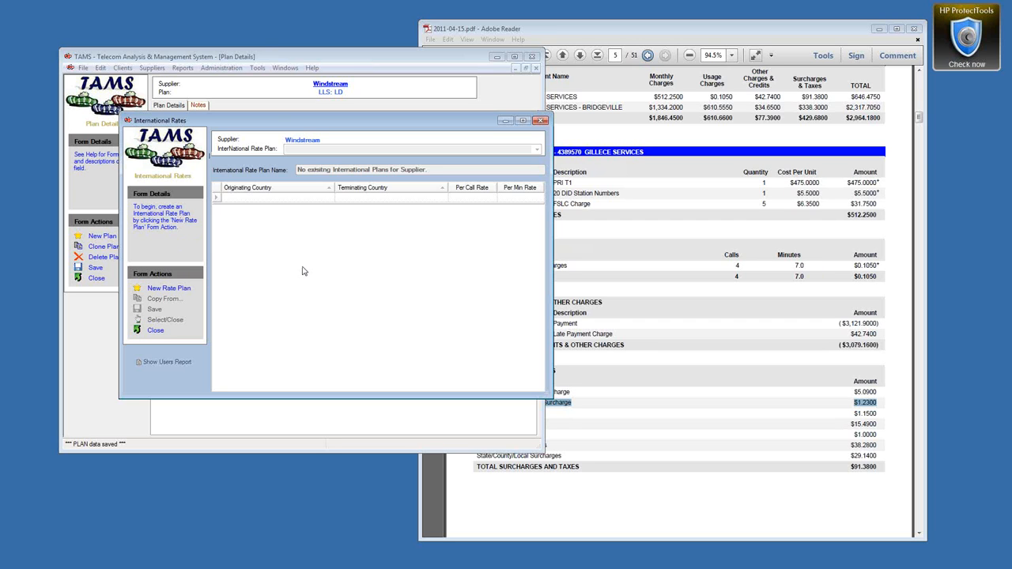
Step: Create and save the international rate plan 'LLS: Baseline International Rates', then move the dialog lower
left_click(167, 291)
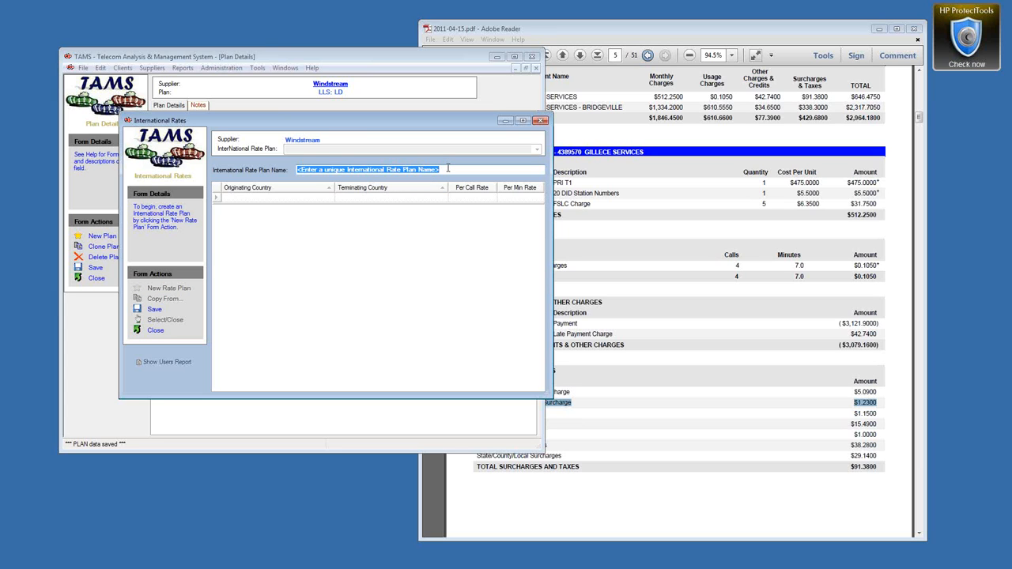
type("LLS: ")
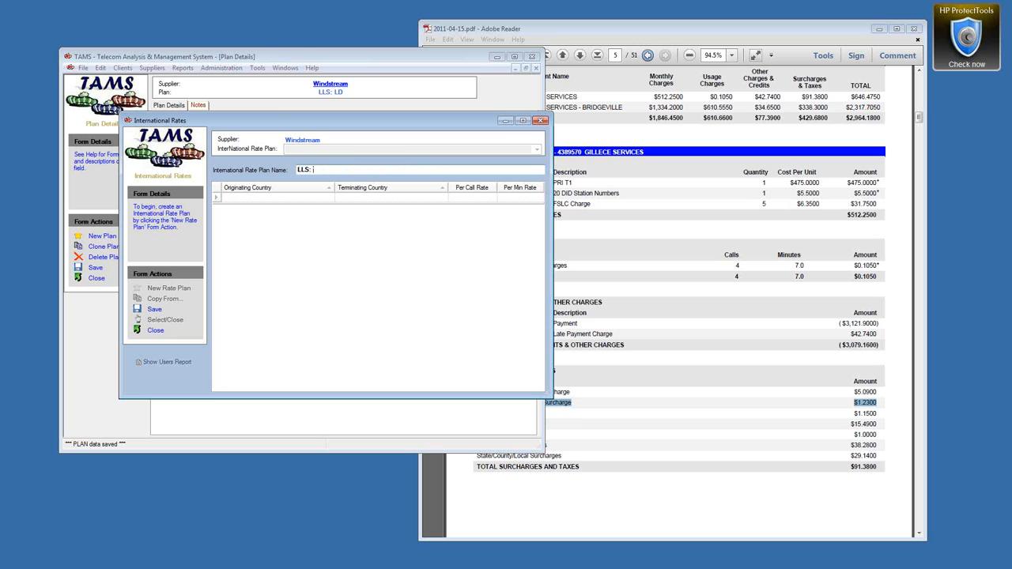
type("Baseline International Rates")
left_click(154, 310)
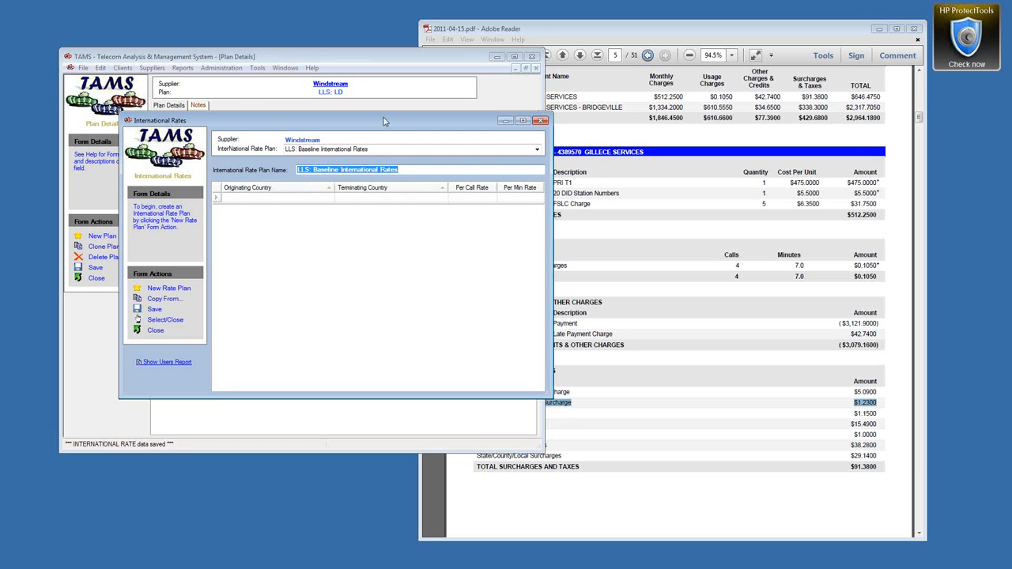
left_click_drag(383, 120, 377, 214)
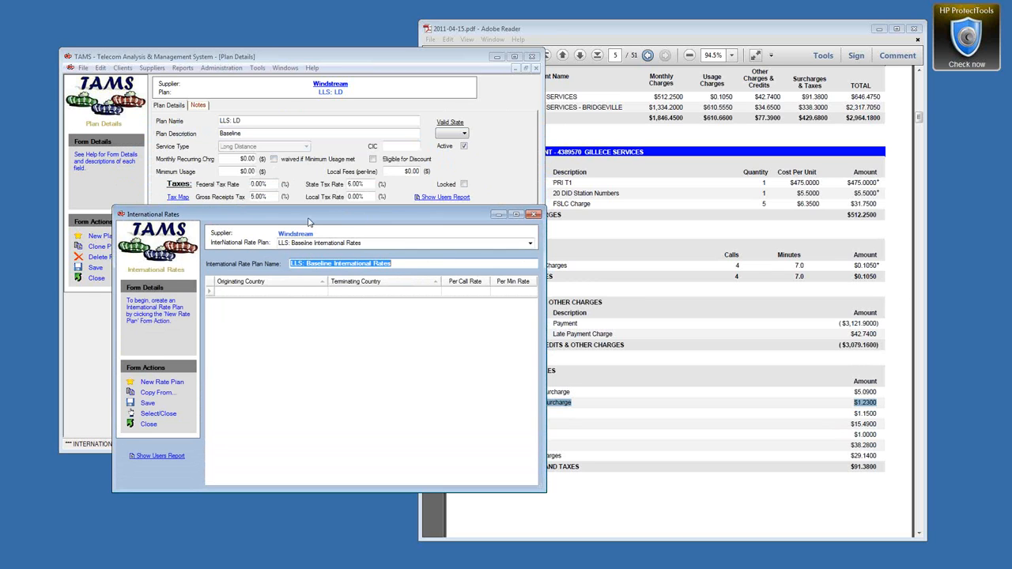
Step: Add a rate row from (USA) United States to Canada at $0.0600 per minute, $0.0000 per call
left_click(156, 416)
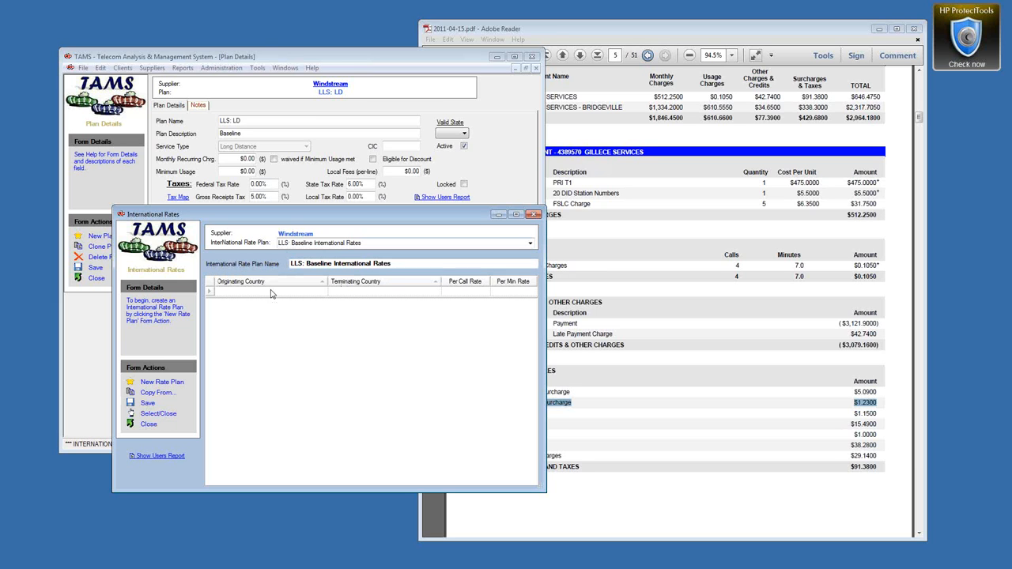
left_click(295, 291)
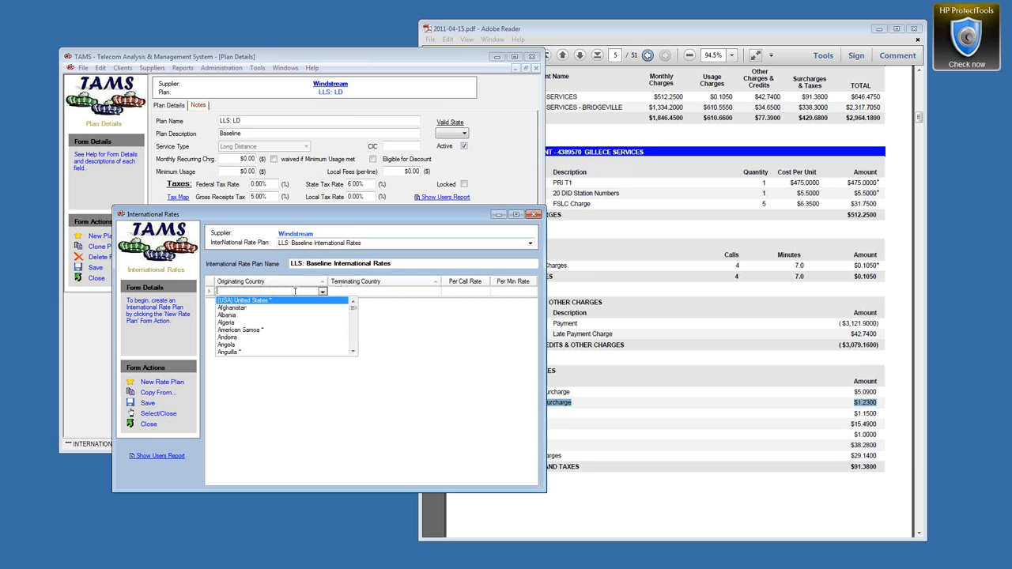
left_click(254, 301)
left_click(382, 293)
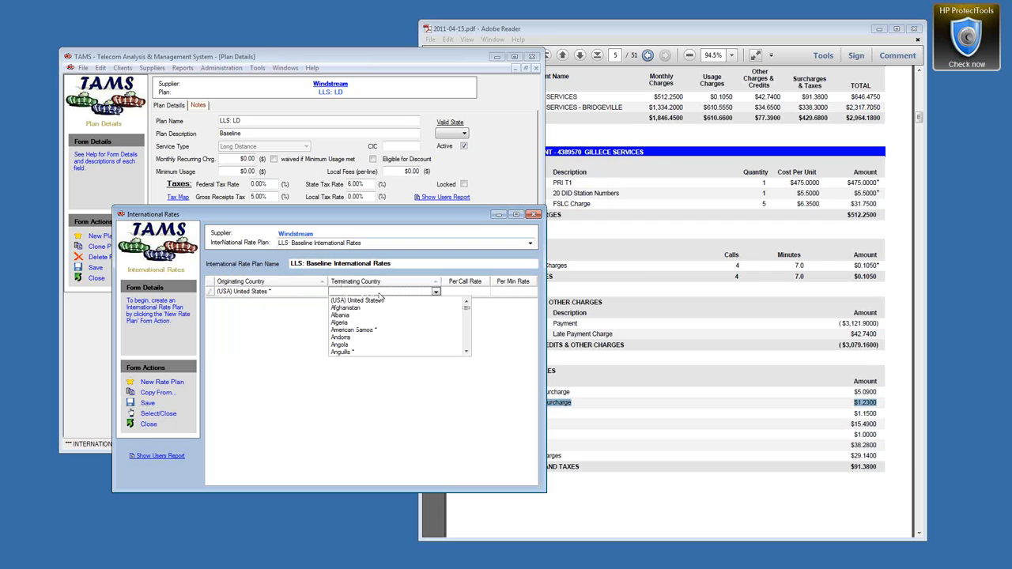
type("canada *")
key("Tab")
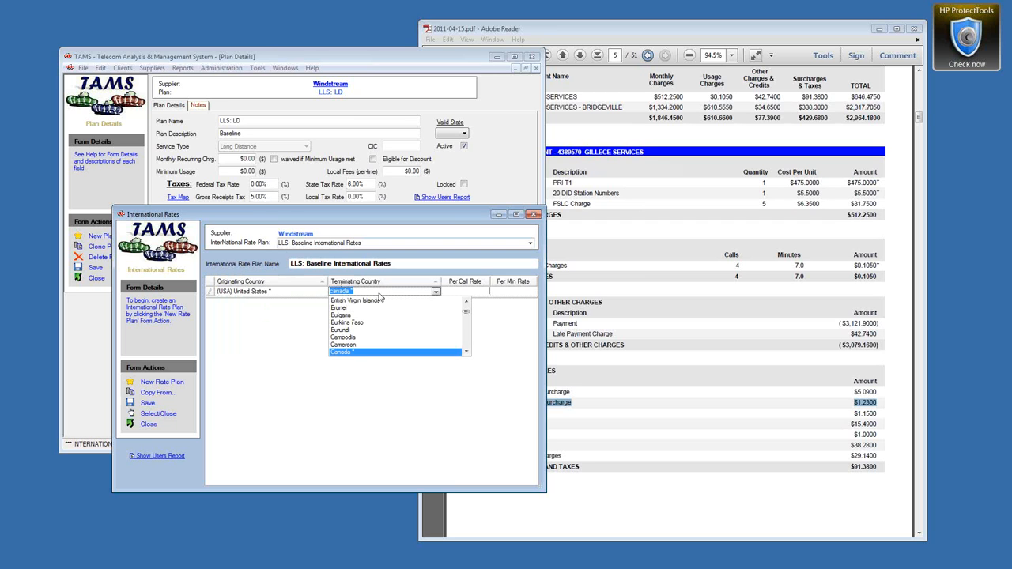
key("Tab")
type(".06")
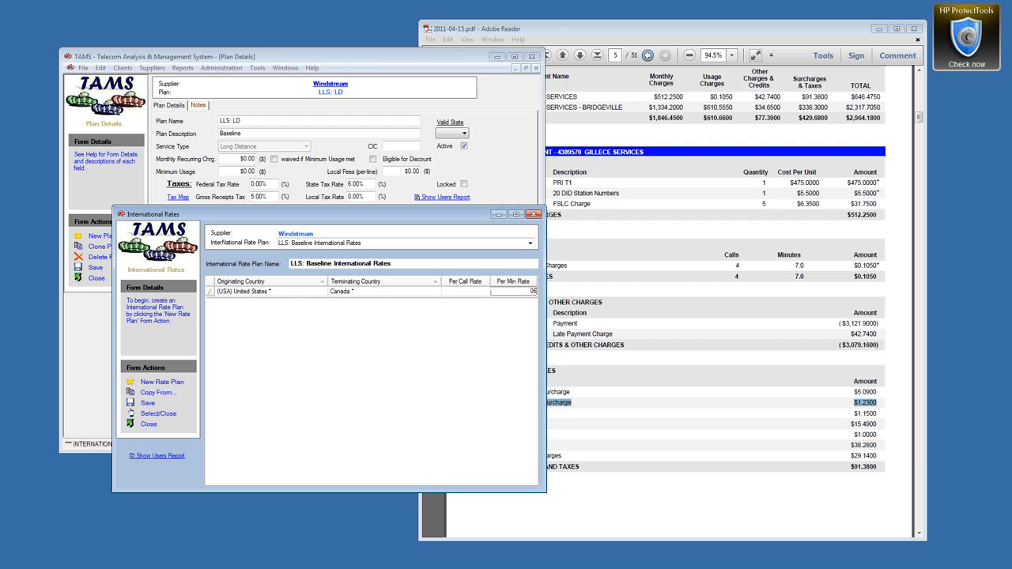
key("Tab")
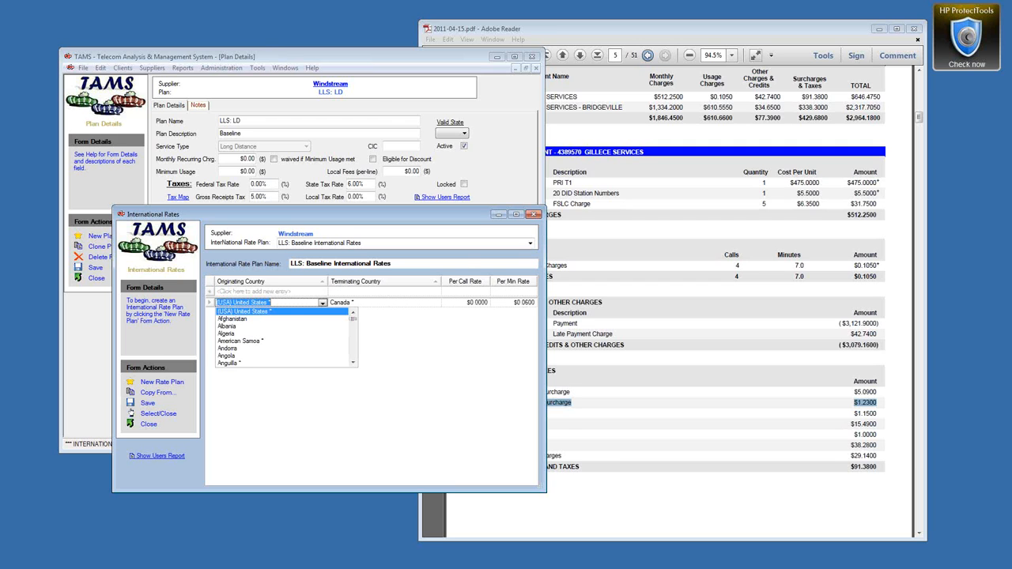
left_click(358, 251)
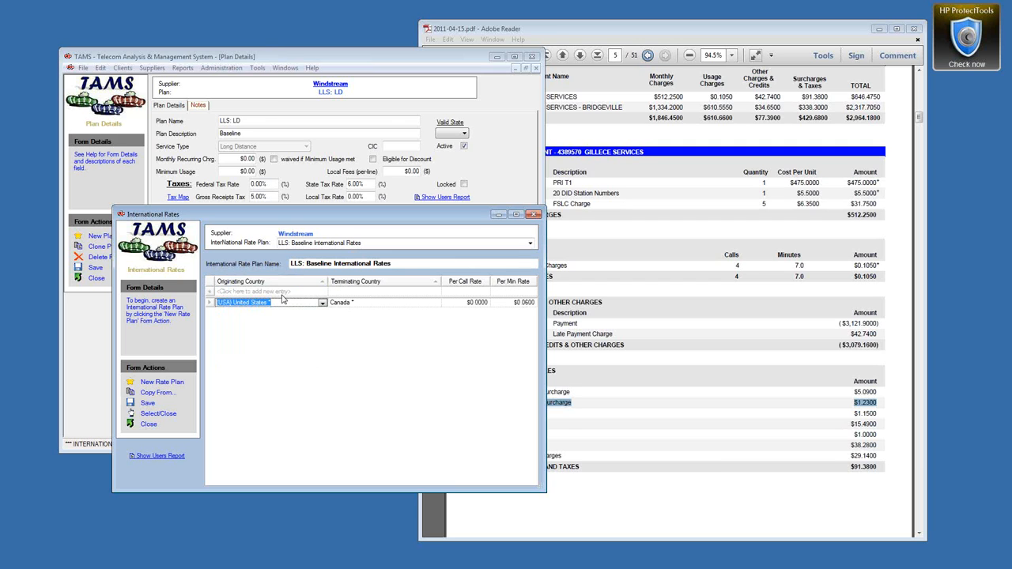
left_click(209, 303)
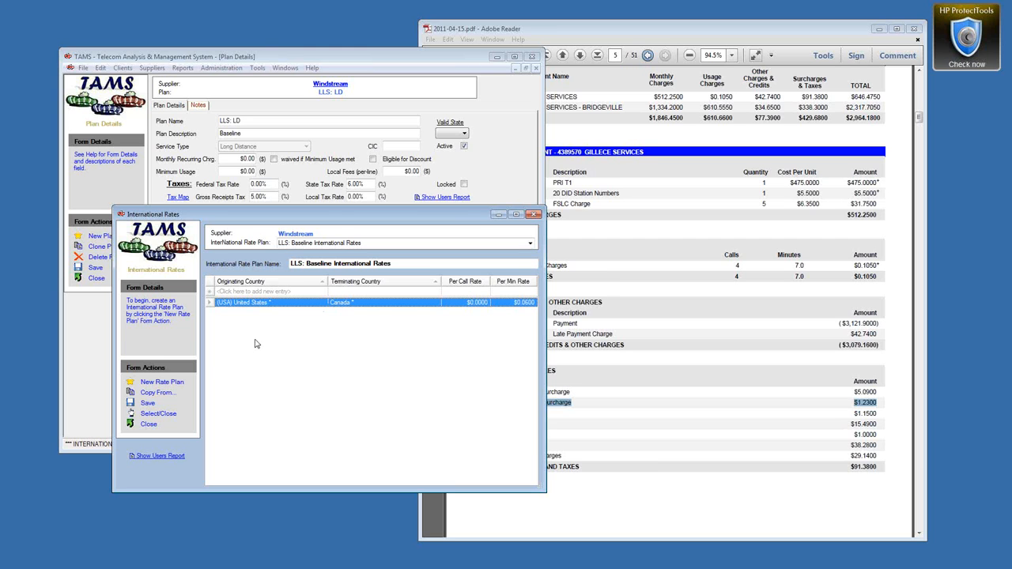
Step: Delete the (USA) United States to Canada $0.0600 rate row and close International Rates
left_click(167, 413)
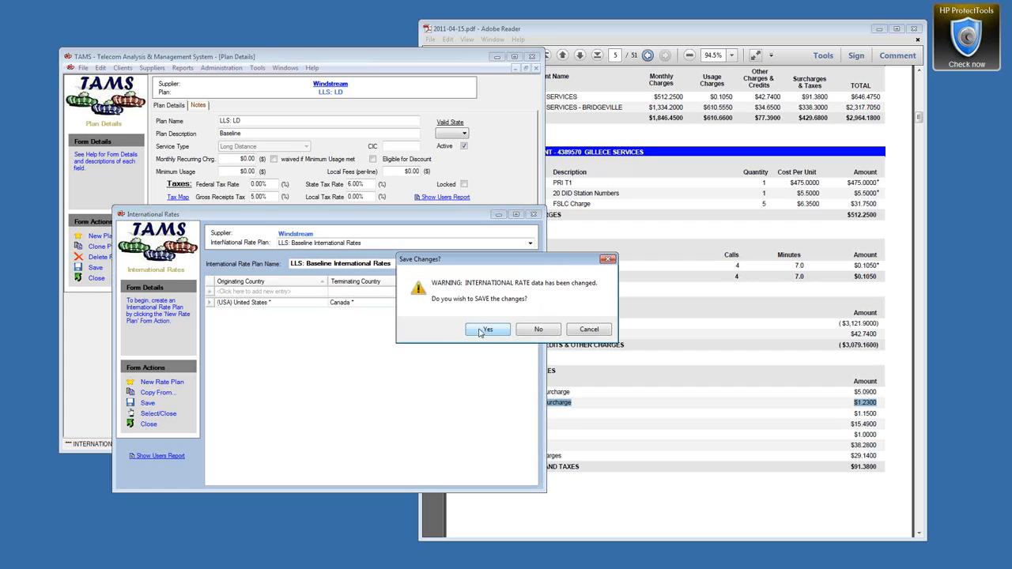
left_click(606, 333)
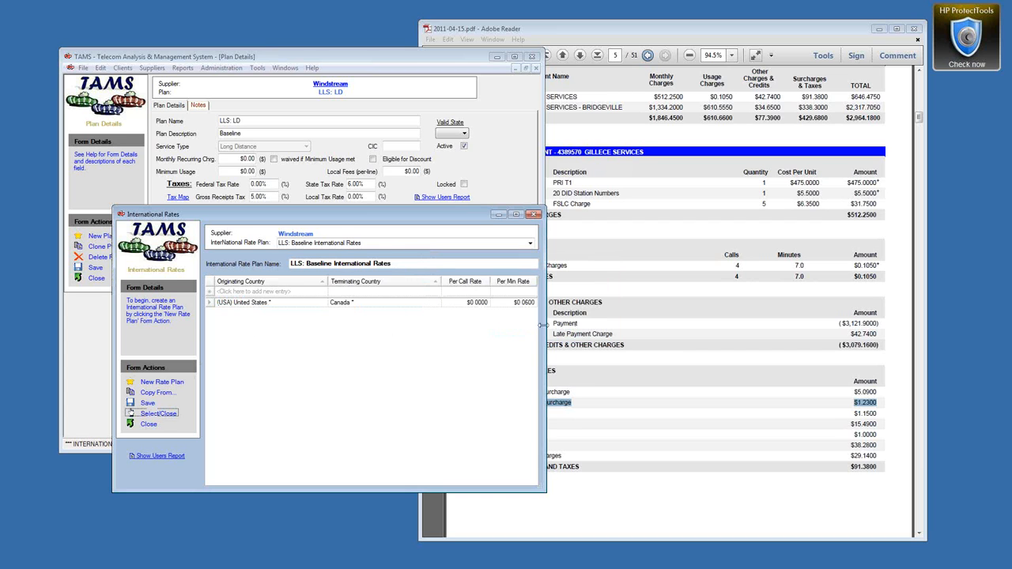
left_click(210, 304)
key("Delete")
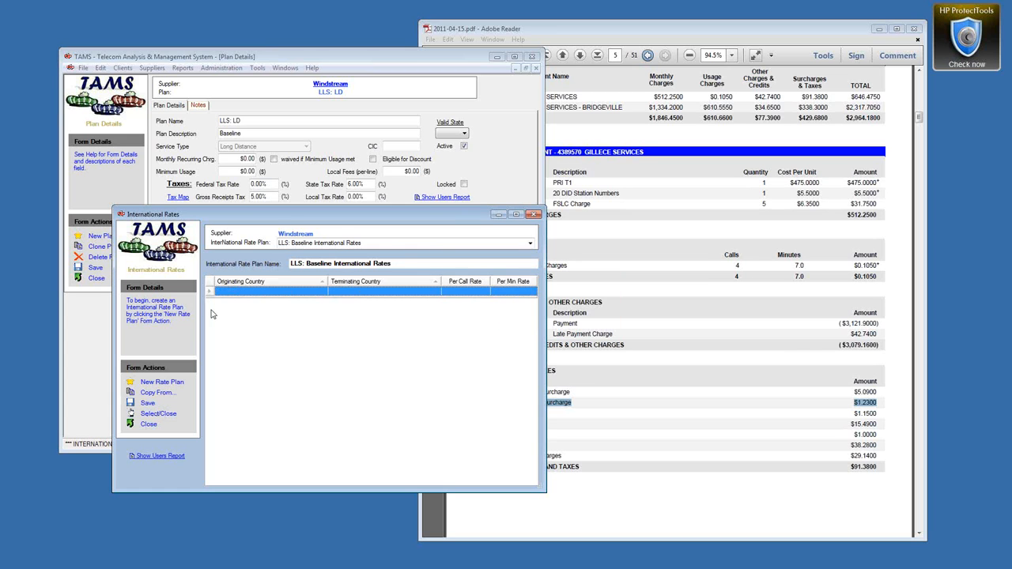
left_click(157, 415)
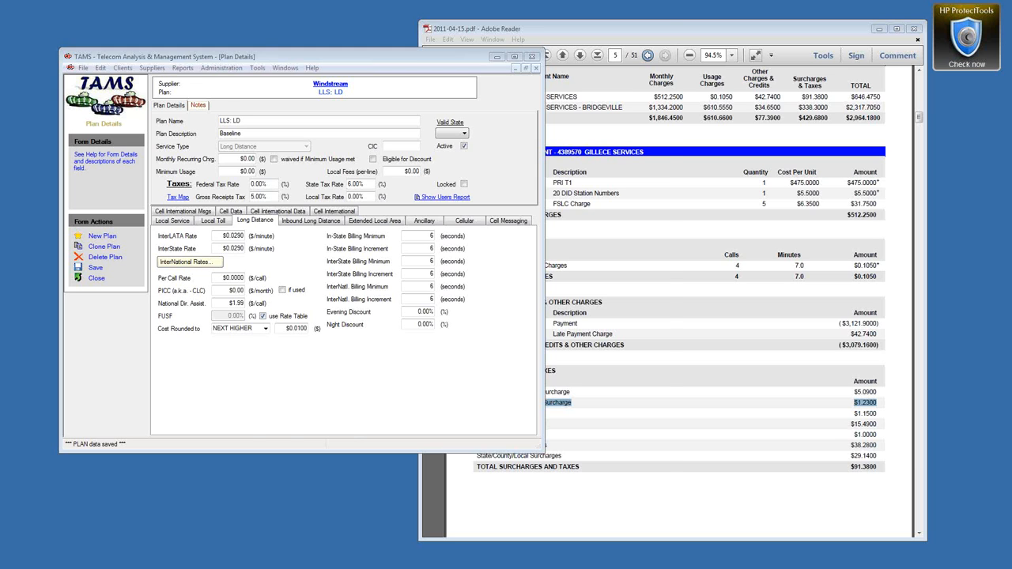
key("alt+Tab")
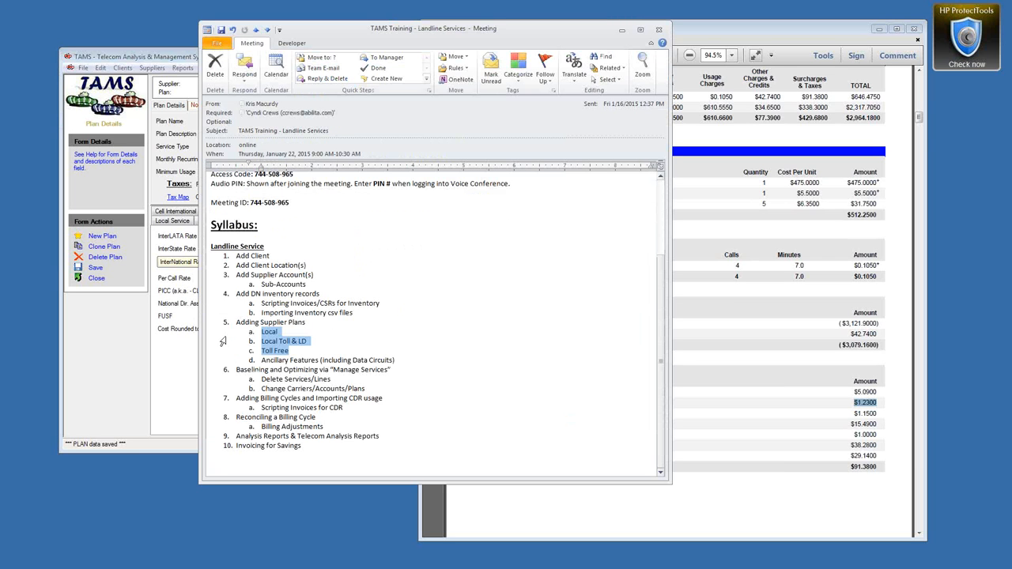
left_click(299, 352)
left_click_drag(290, 351, 261, 352)
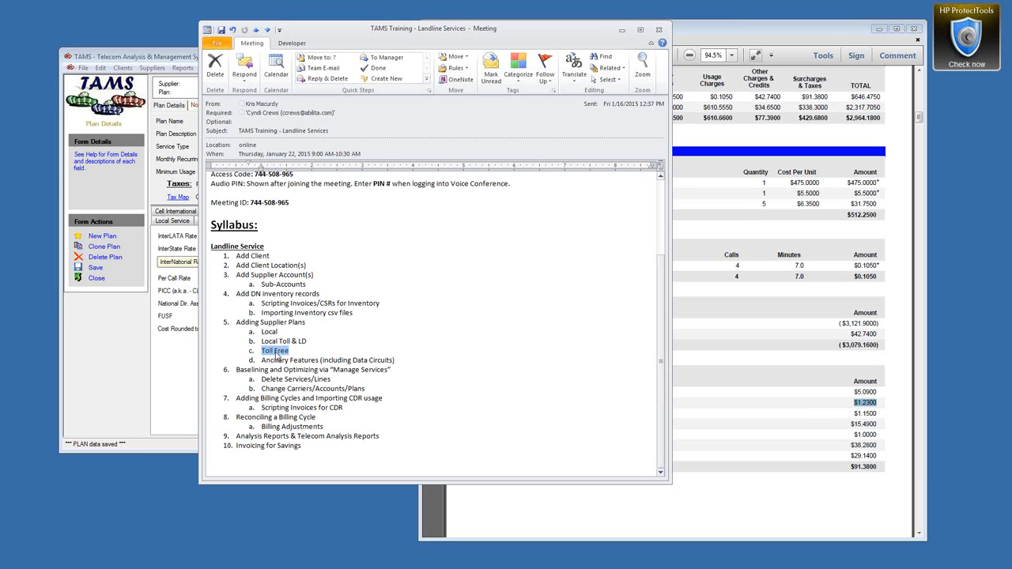
left_click(623, 30)
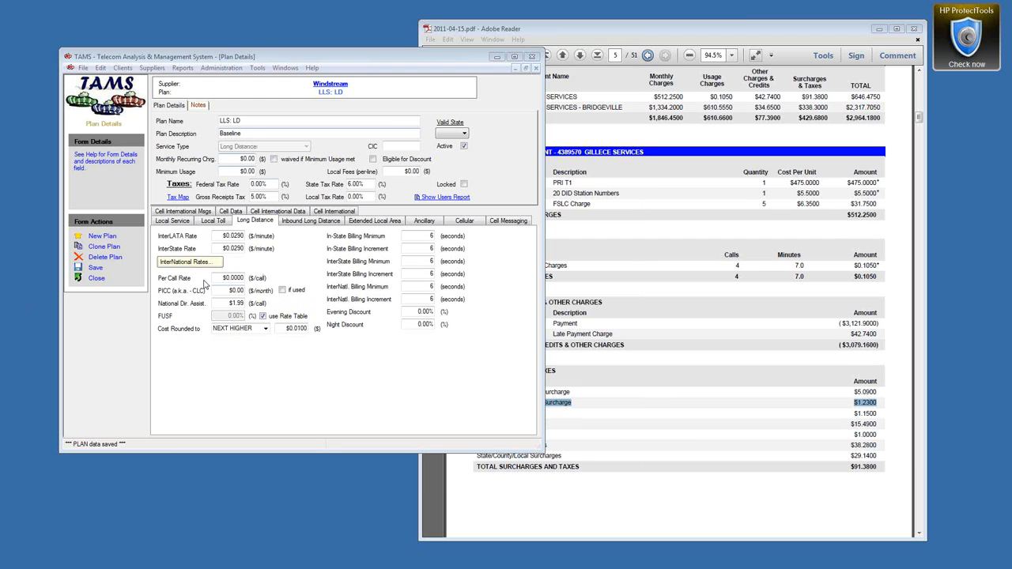
Step: Clone the plan as LLS: PRI TF, Inbound Long Distance, $4.95 monthly, 1% local tax
left_click(103, 247)
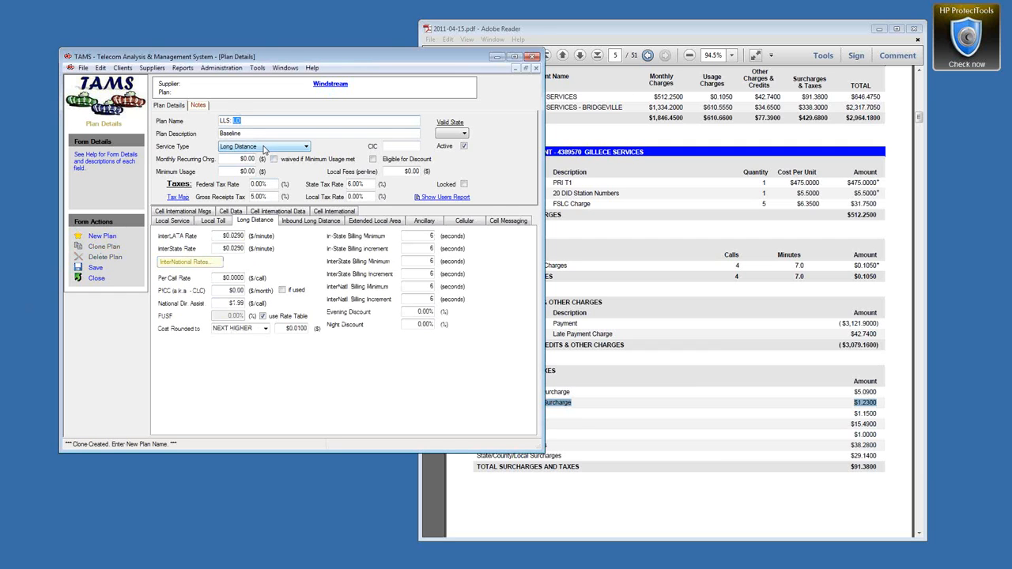
type("PRI TF")
left_click(301, 147)
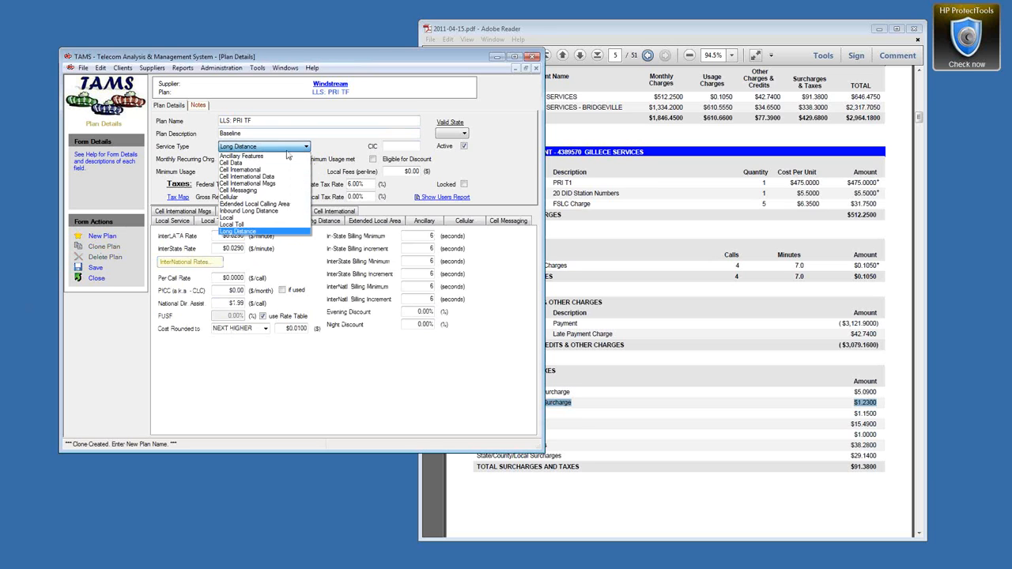
left_click(251, 210)
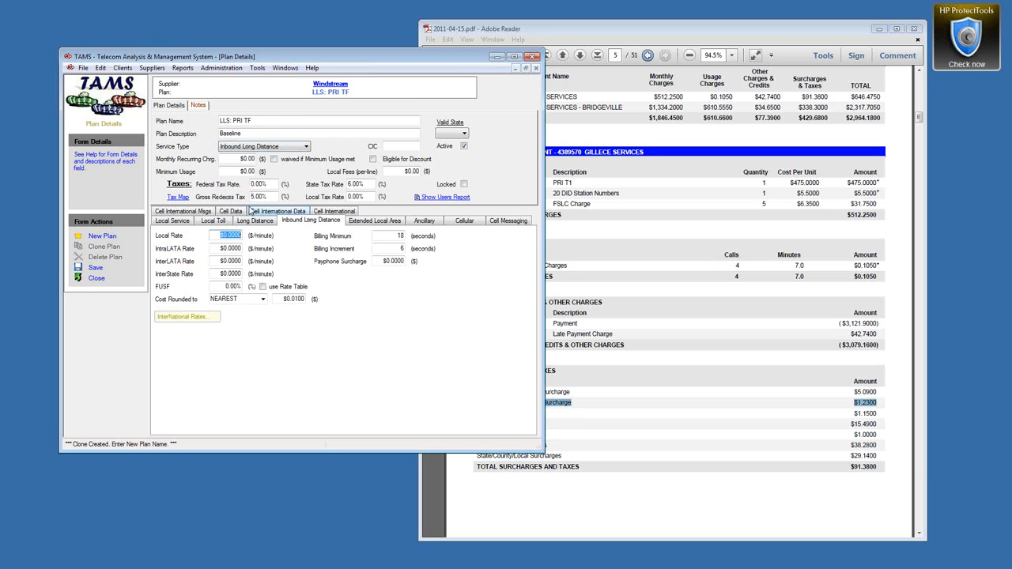
left_click(237, 159)
type("4.95")
left_click(360, 196)
type("1")
Step: Enter inbound rates $0.05 local, $0.049 IntraLATA, $0.05 InterLATA, $0.039 InterState, and enable the rate table
left_click(218, 236)
type("0.05")
key("Tab")
type("0.049")
key("Tab")
type("0.05")
key("Tab")
type("0.01")
key("BackSpace")
key("BackSpace")
key("BackSpace")
type(".03")
type("5")
left_click(262, 287)
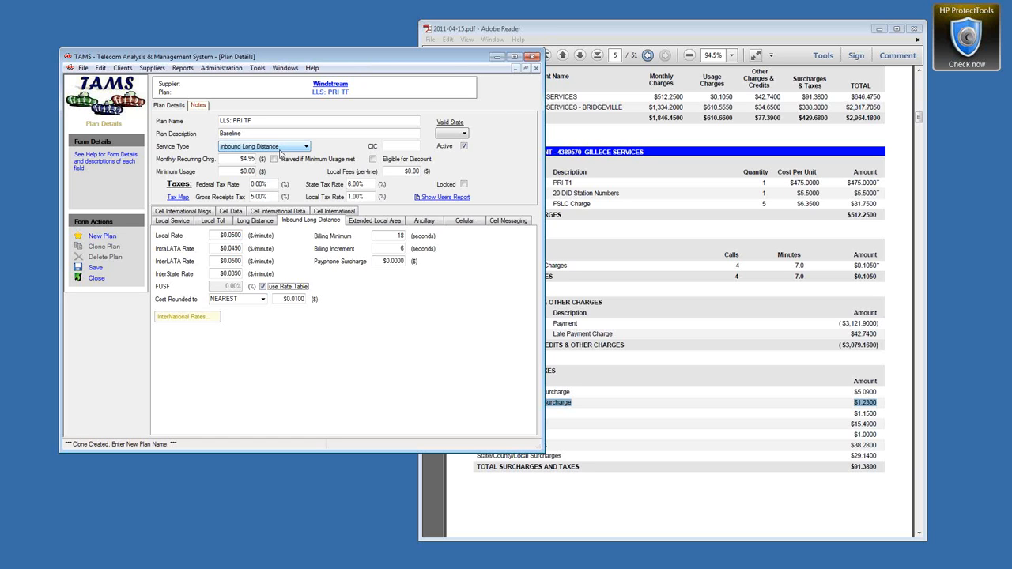
Step: Set the LLS: PRI TF billing minimum to 6 and review the plan's notes and name
left_click(398, 236)
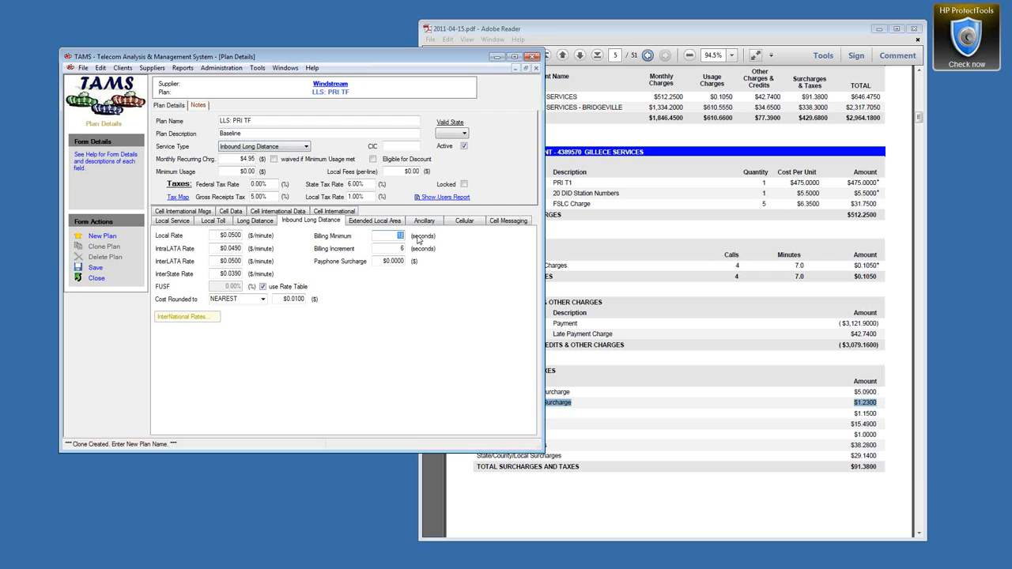
type("6")
left_click(203, 106)
left_click_drag(278, 147, 150, 136)
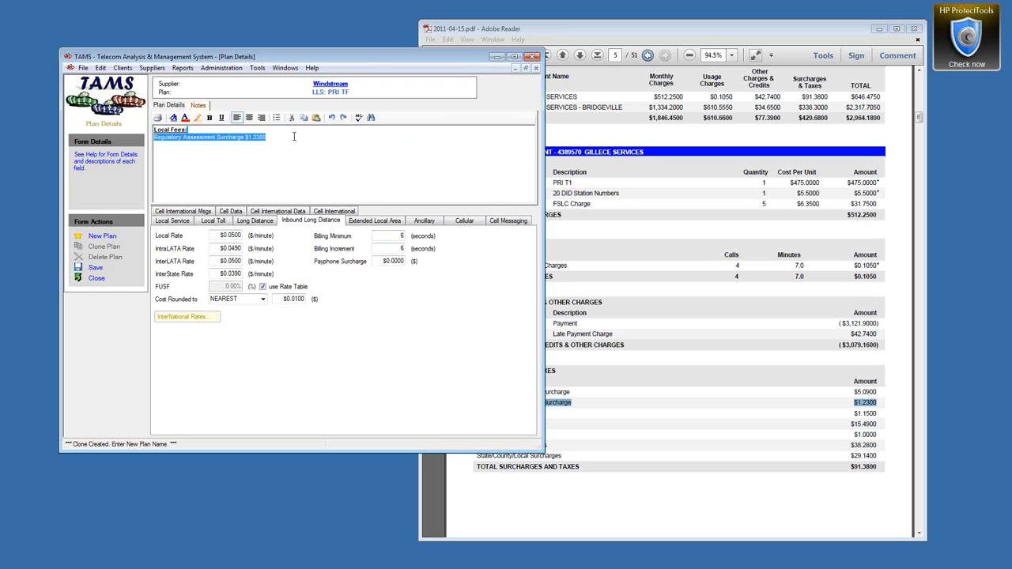
left_click(168, 106)
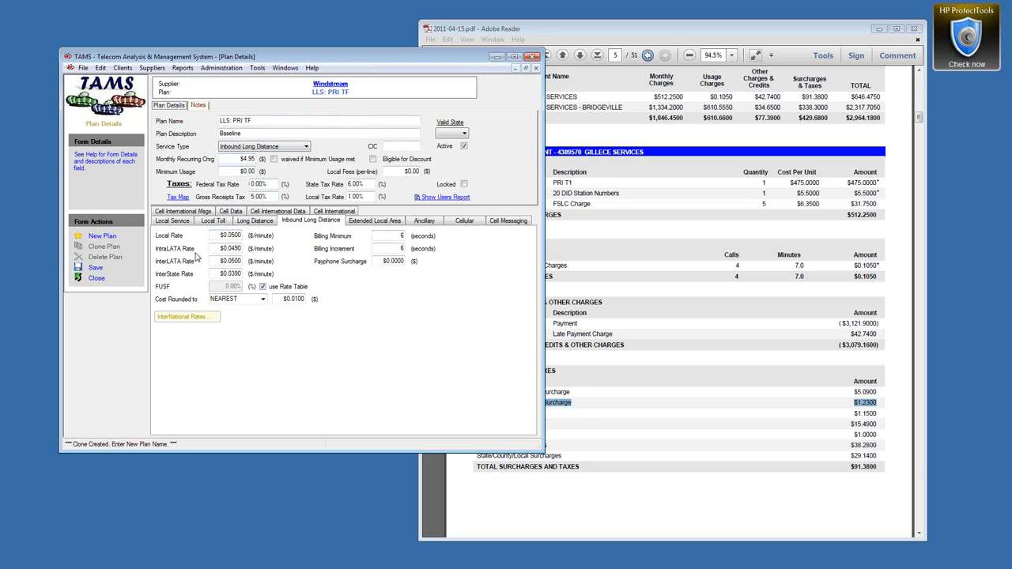
left_click(299, 121)
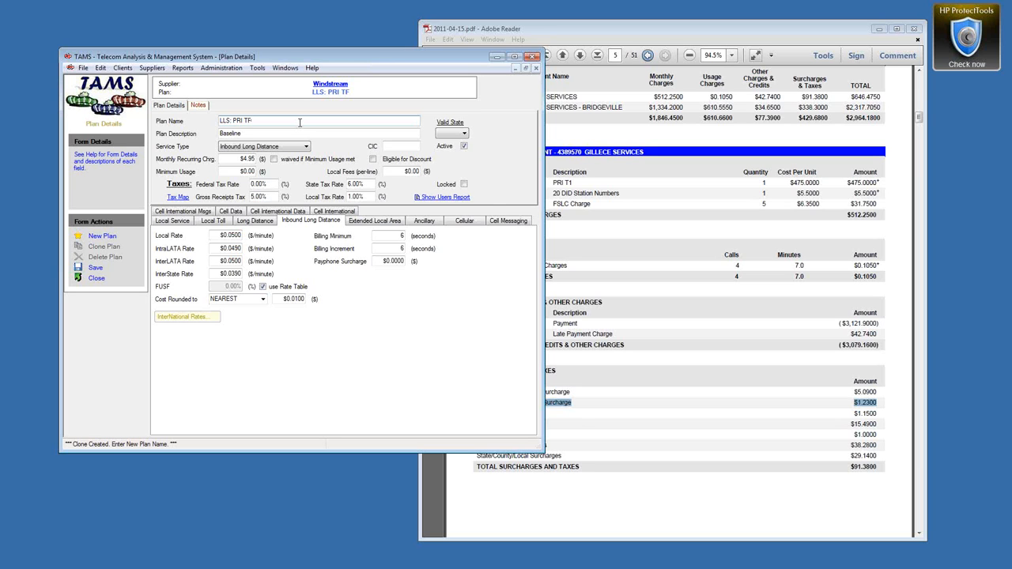
Step: Save LLS: PRI TF, attach LLS: Baseline International Rates, and save it again
left_click(95, 269)
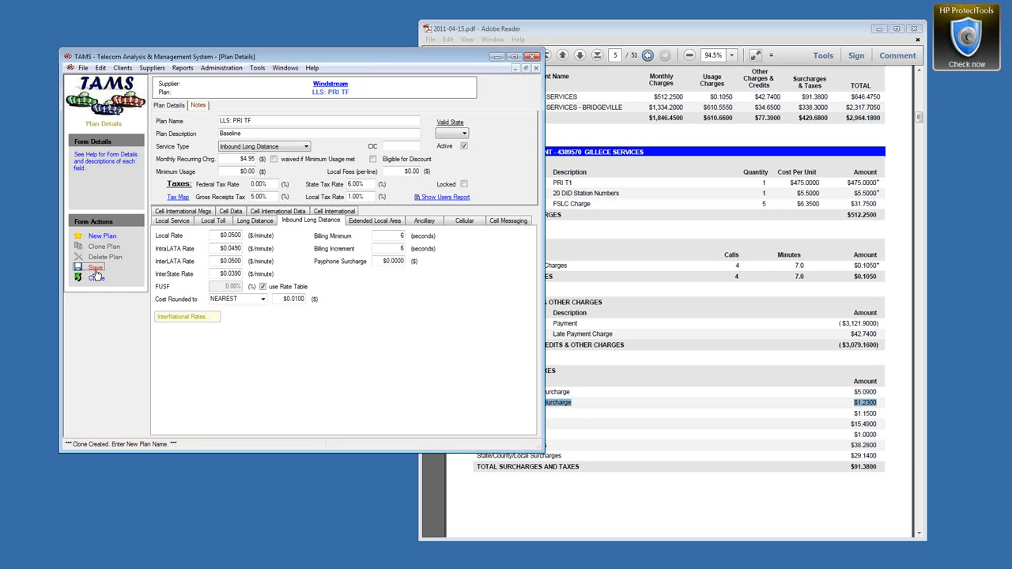
left_click(95, 269)
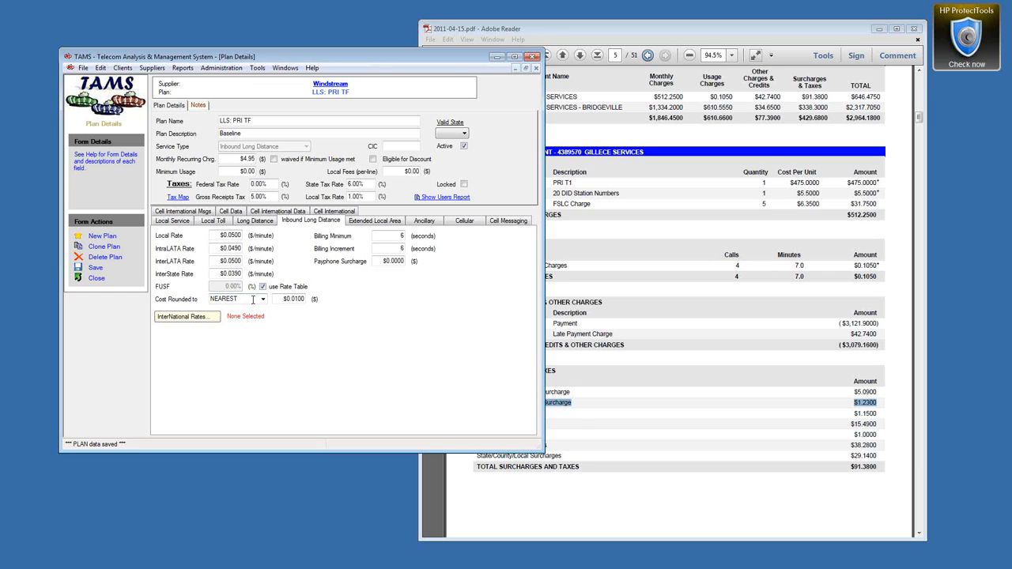
left_click(196, 320)
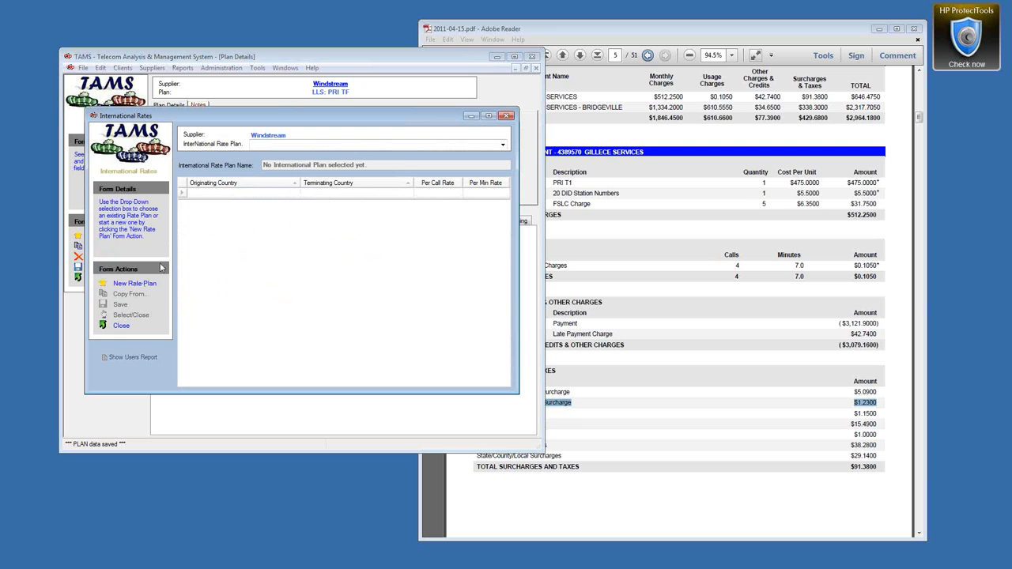
left_click(503, 145)
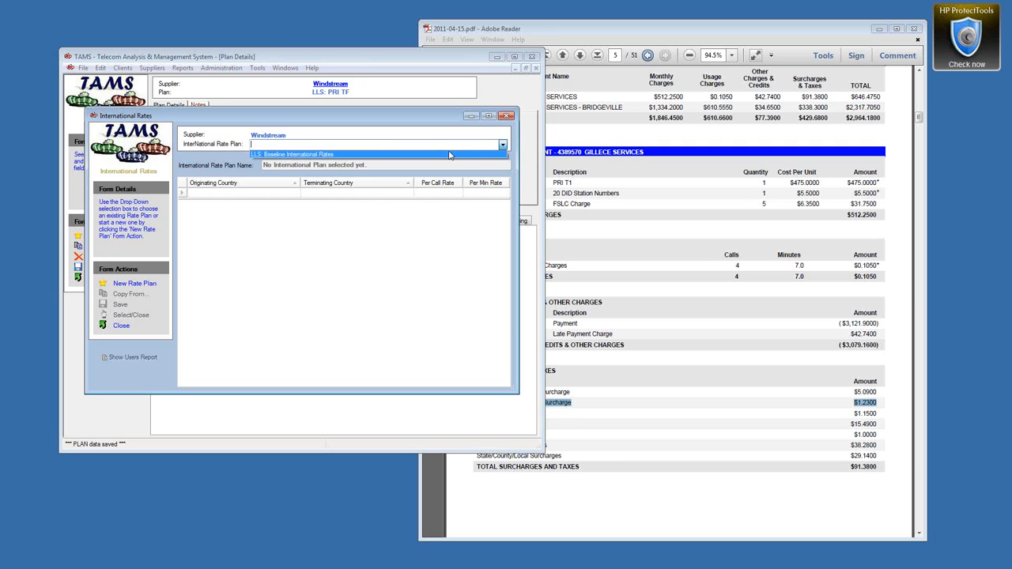
left_click(307, 155)
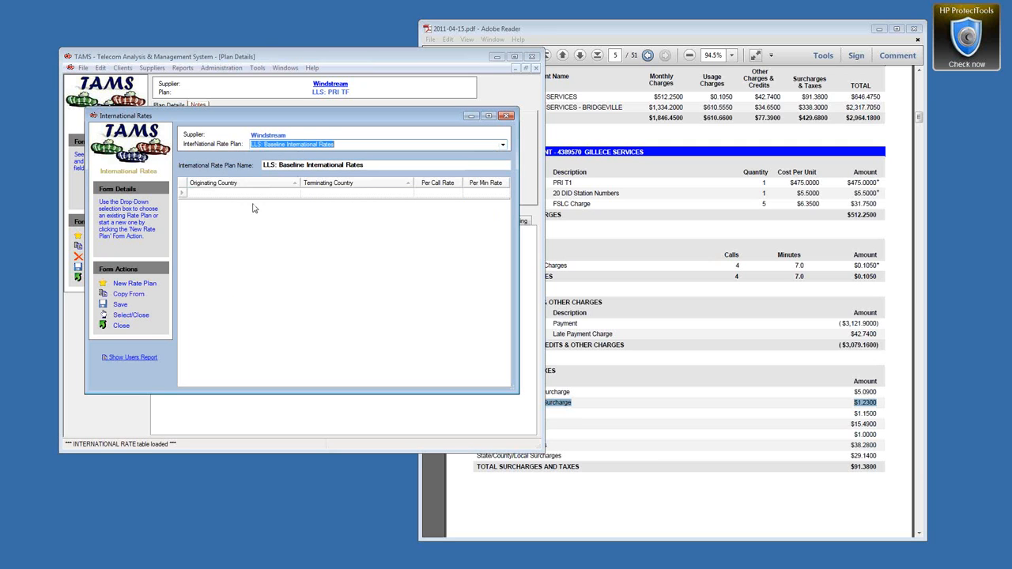
left_click(121, 316)
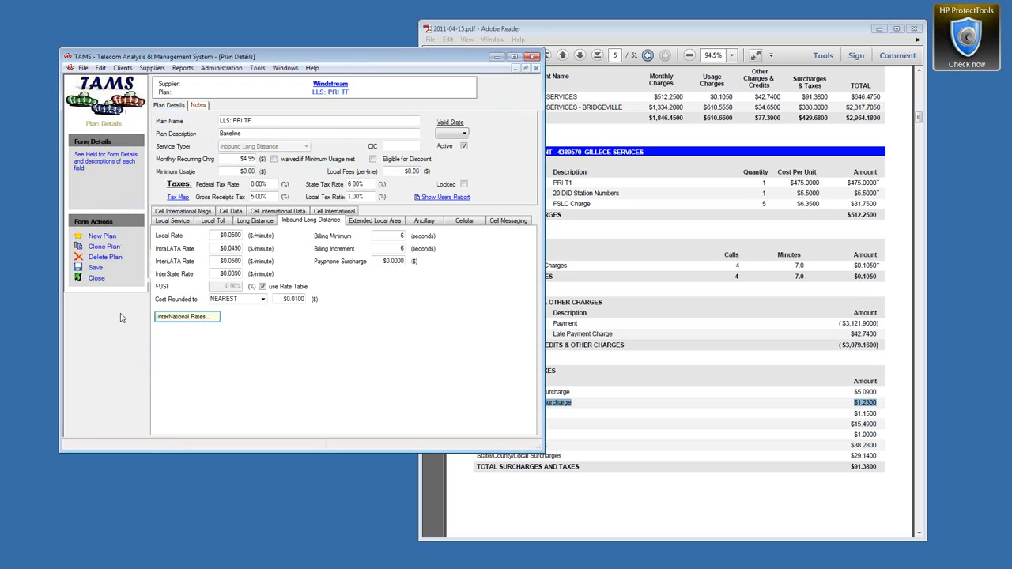
left_click(95, 268)
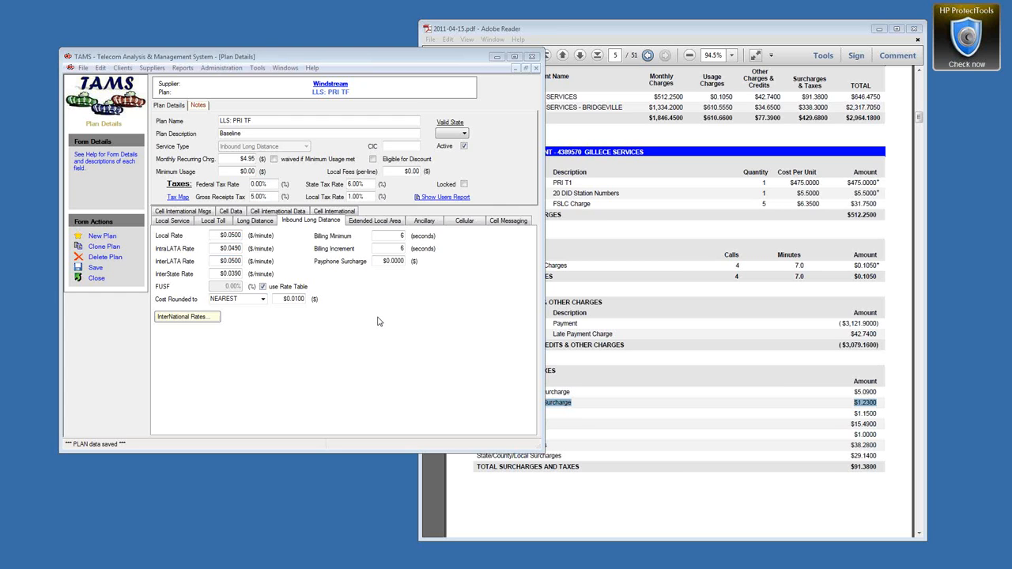
Step: Clone the saved LLS: PRI TF plan from Form Actions
left_click(108, 247)
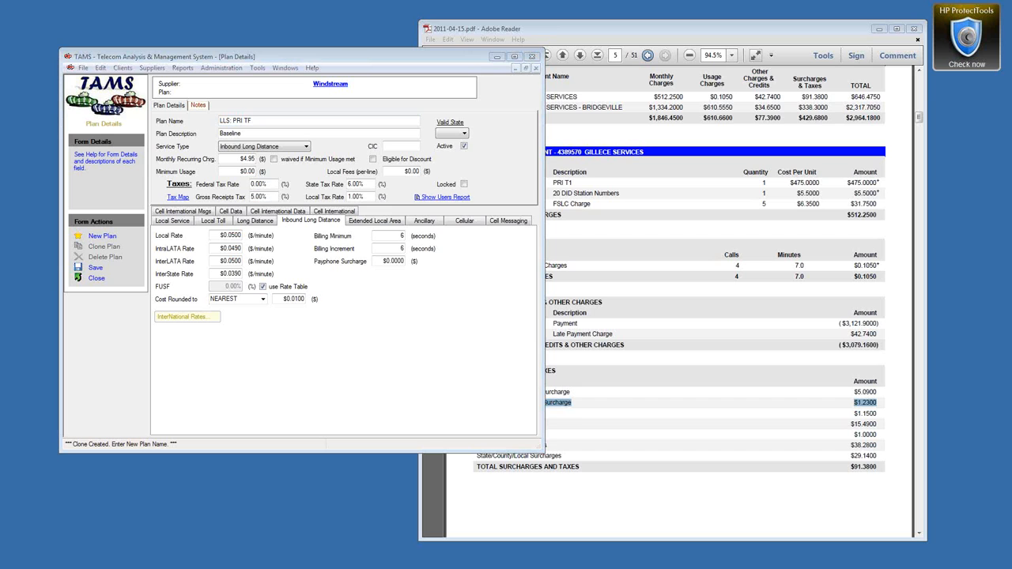
Step: Rename the clone to LLS: 20 DID Block and make it an Ancillary Features plan
left_click_drag(232, 121, 252, 122)
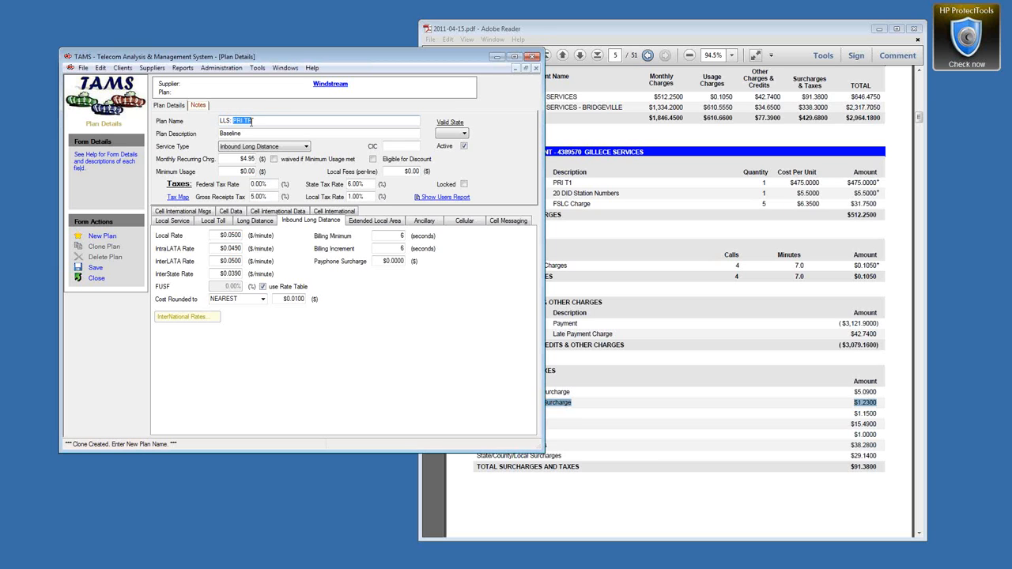
type("20 DID Block")
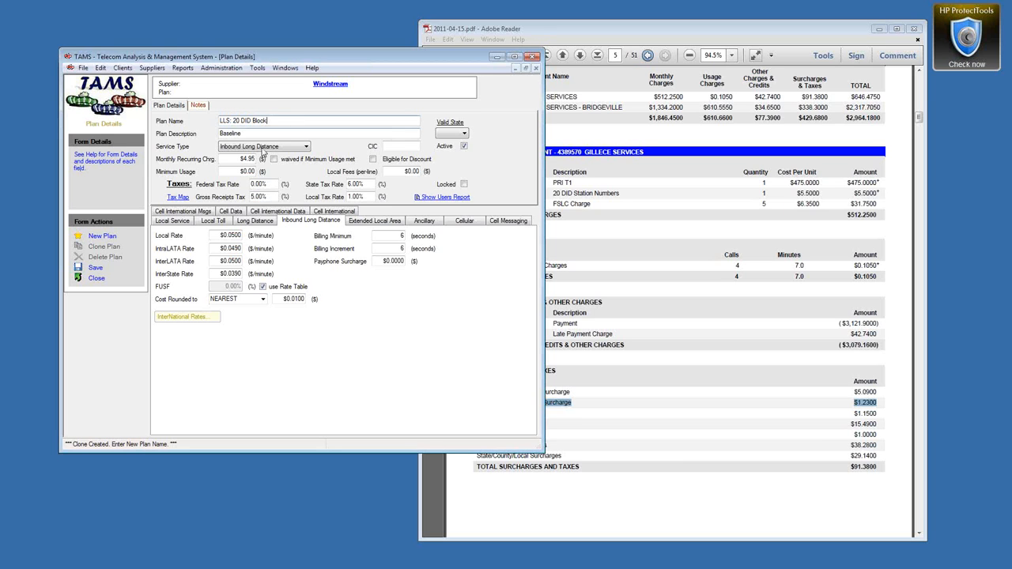
left_click(262, 148)
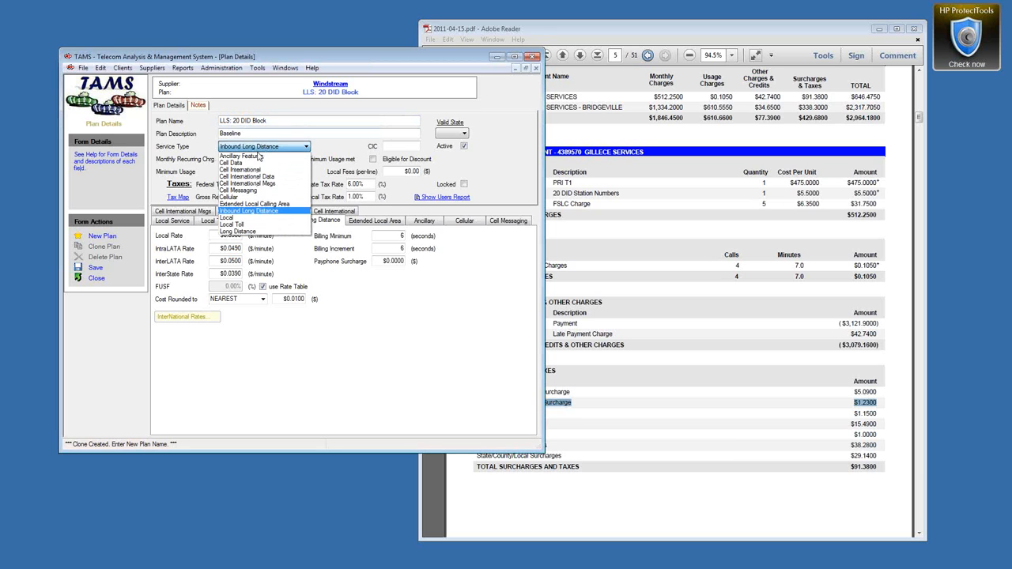
left_click(257, 157)
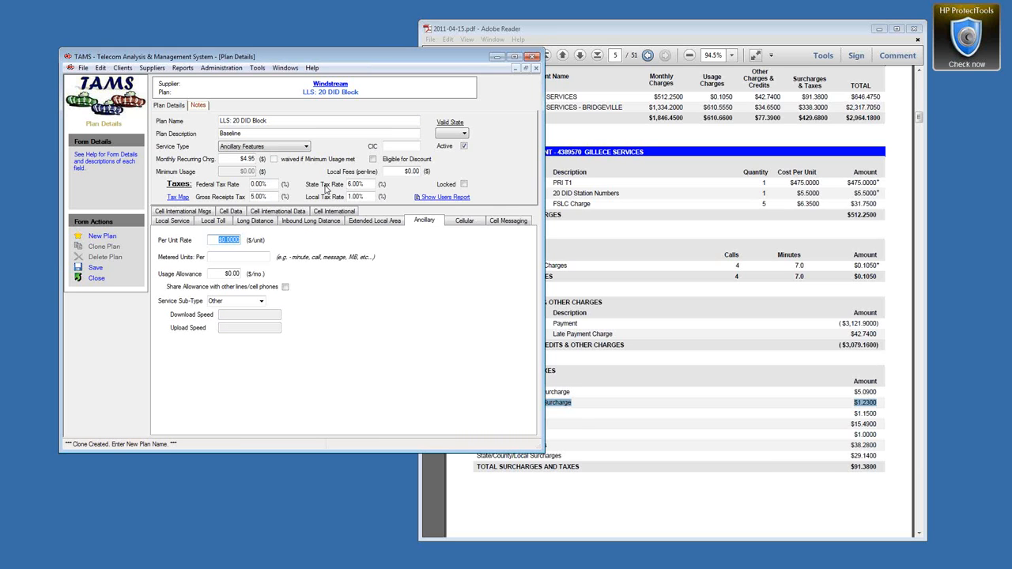
Step: Set a $5.50 monthly recurring charge and 3% federal tax, then review the usage fields
left_click_drag(239, 159, 271, 164)
type("5.50")
key("Tab")
type("3")
key("Tab")
key("Tab")
key("Tab")
left_click(235, 239)
left_click(219, 258)
double_click(221, 275)
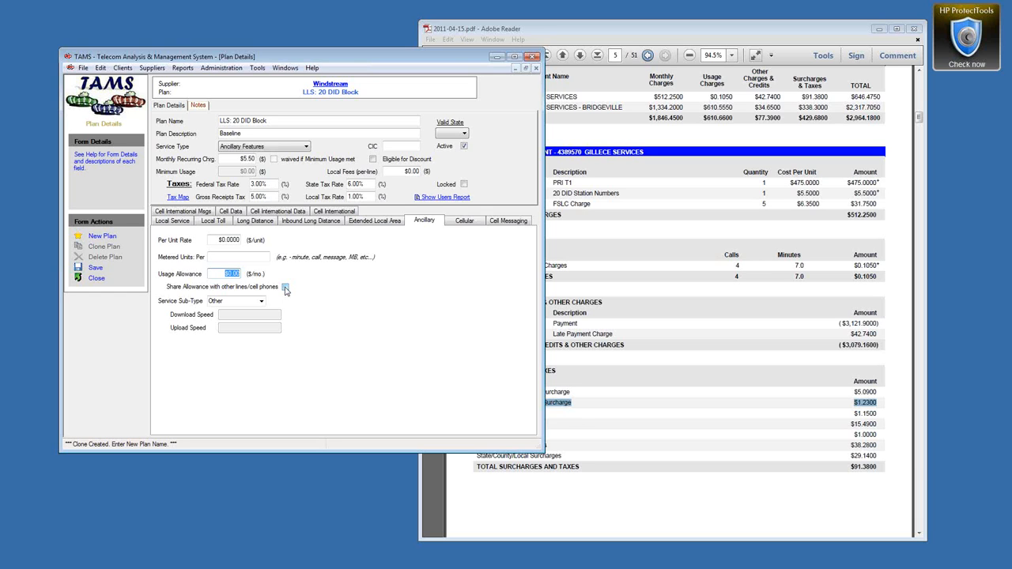
Step: Keep sub-type Other, save LLS: 20 DID Block, and clone it for the next plan
left_click(261, 301)
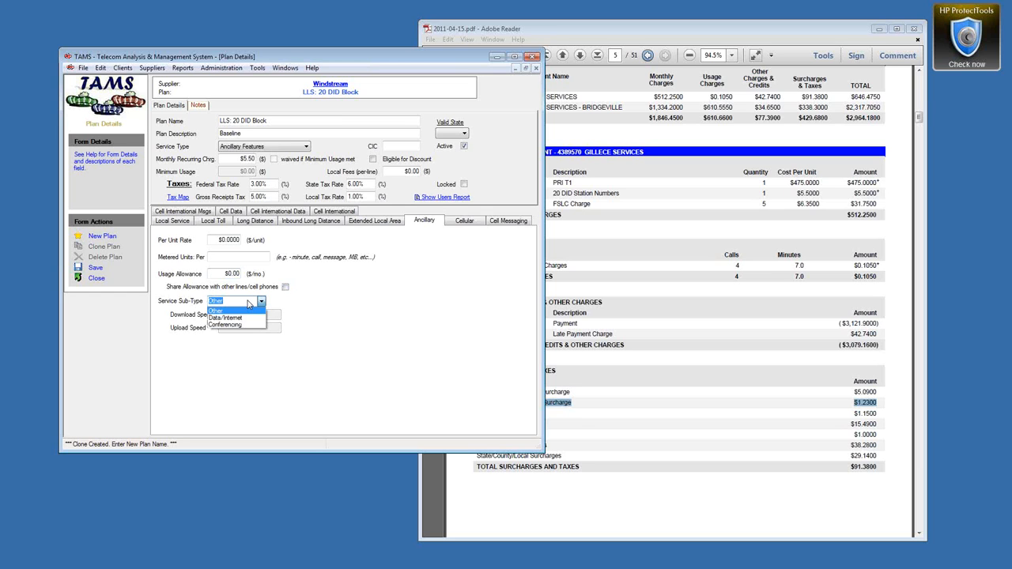
left_click(249, 304)
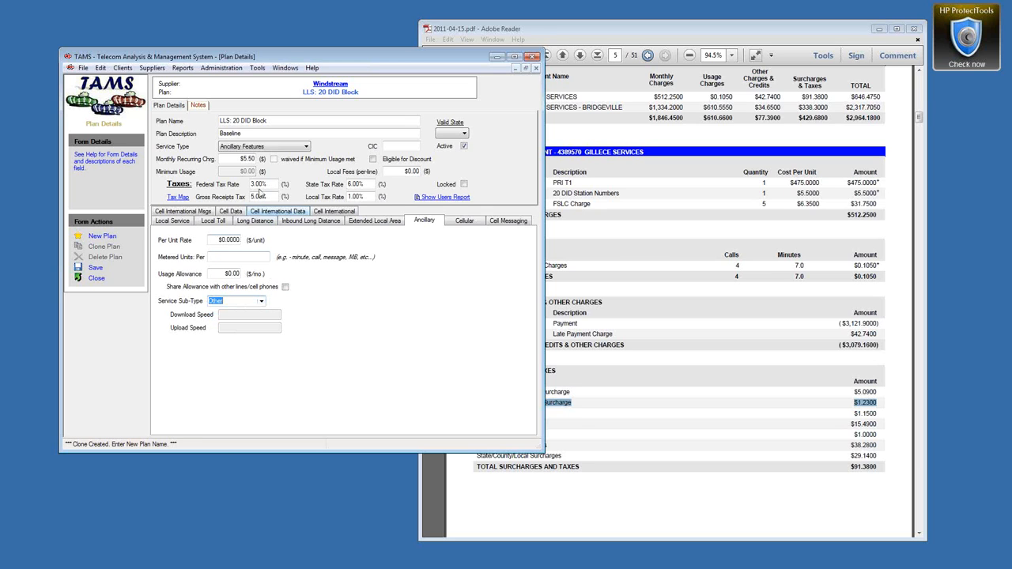
left_click(199, 106)
left_click(168, 106)
left_click(95, 267)
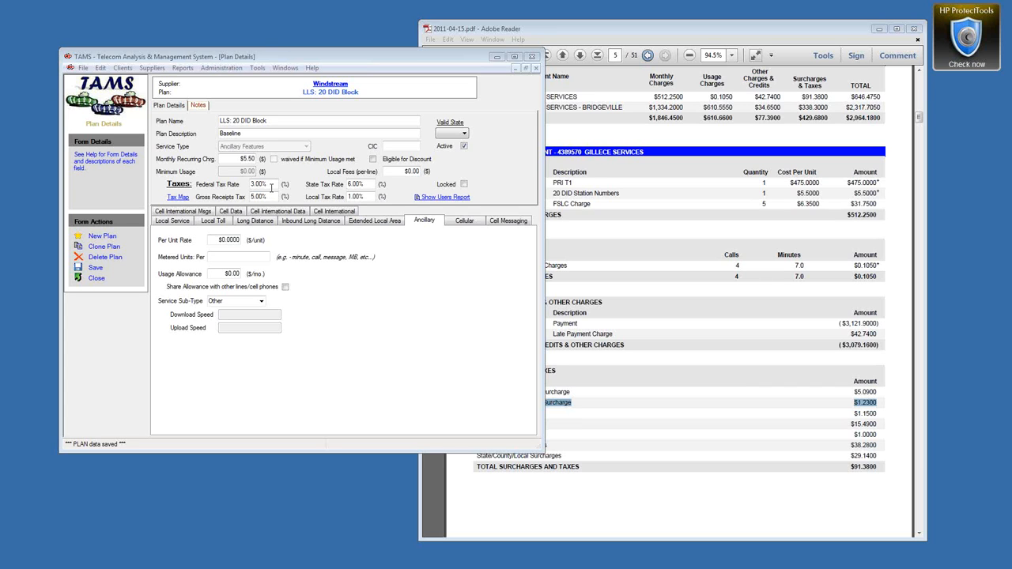
left_click(115, 249)
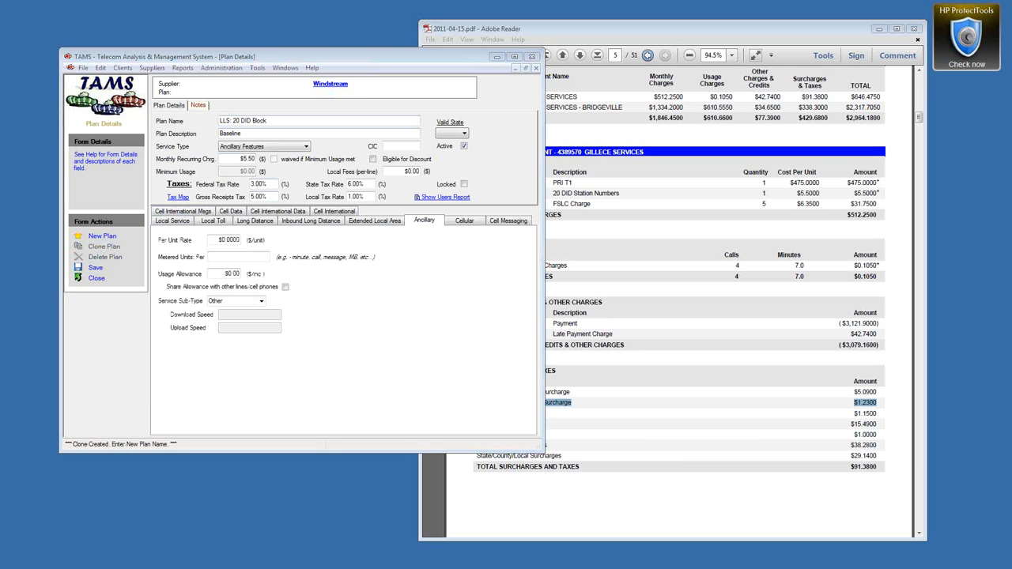
Step: Rename the copy to LLS: Internet Bandwidth - 768 Kbps with a $220 monthly charge
left_click(237, 121)
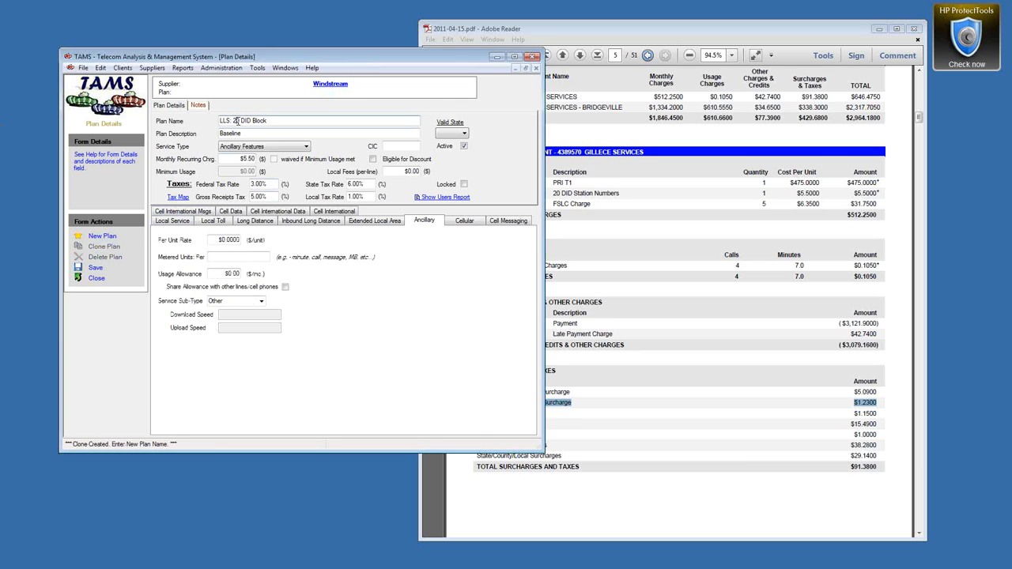
left_click_drag(233, 121, 267, 121)
type("Internet Bandwidth - 768 Kbps")
left_click(237, 159)
type("22")
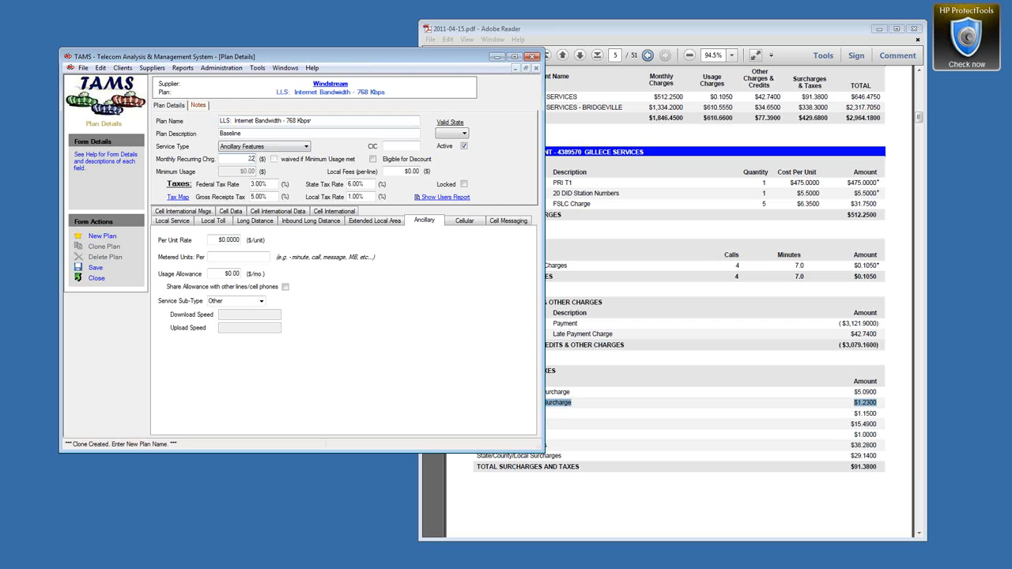
type("0")
Step: Check the bill PDF, then enter $6.35 local fees and 0 federal and gross-receipts tax
left_click(786, 93)
scroll(749, 200, "down", 1)
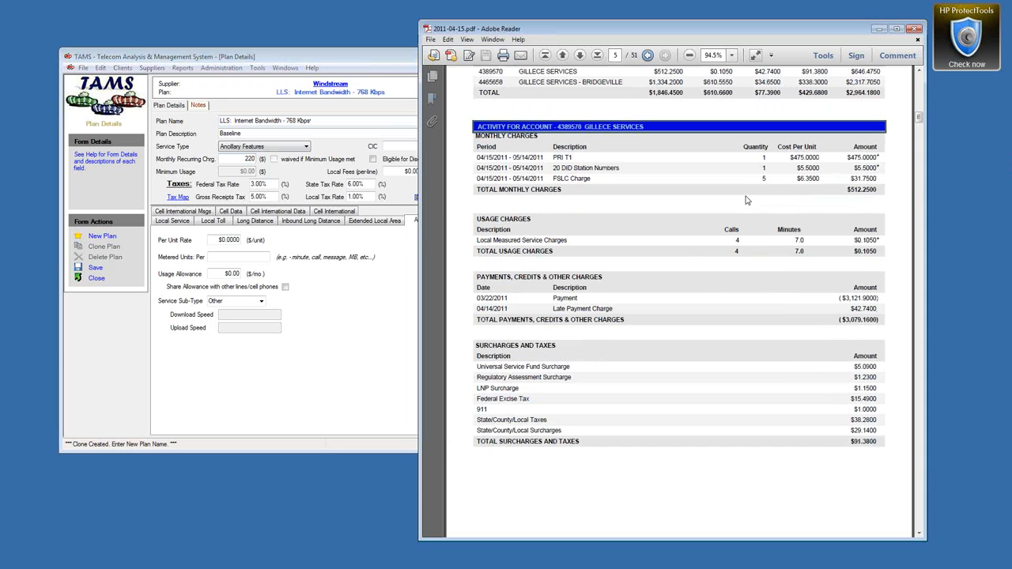
left_click(279, 57)
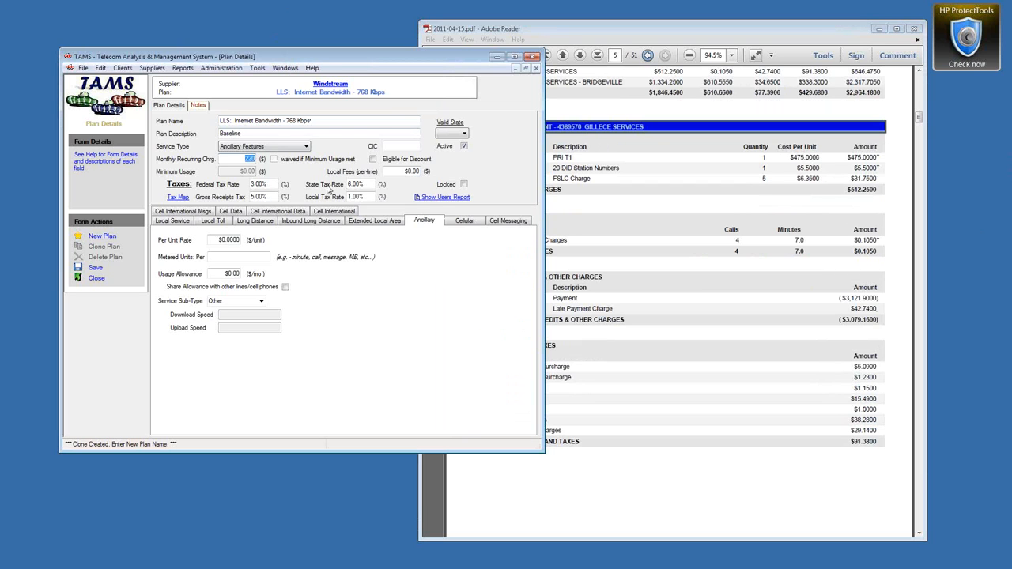
left_click(403, 172)
type("6.35")
left_click_drag(265, 184, 216, 187)
type("0")
key("Tab")
key("Tab")
type("0")
key("Tab")
Step: Choose the Data/Internet sub-type, enter 768 Kbps download and upload speeds, and save
left_click(261, 301)
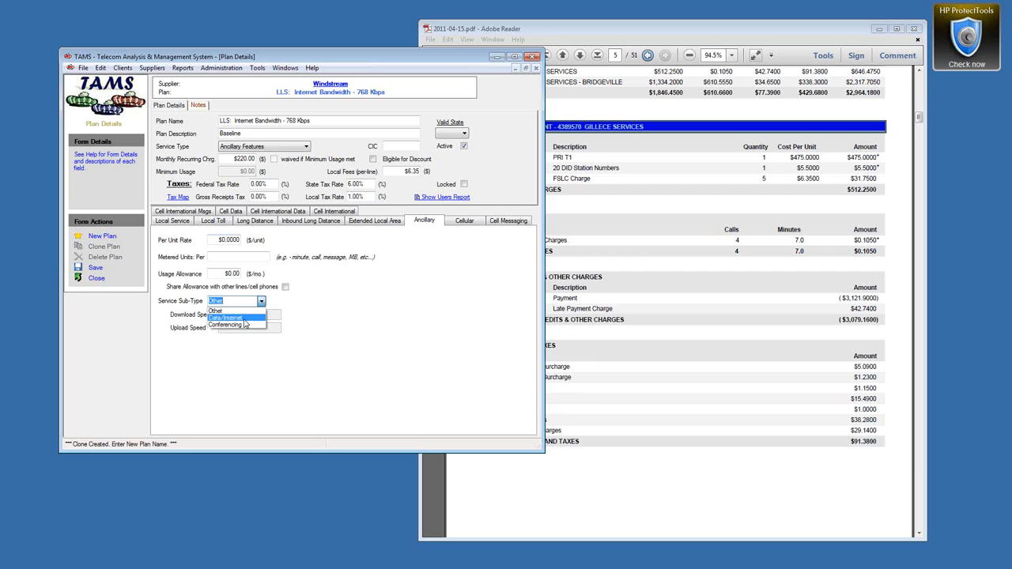
left_click(244, 318)
left_click(239, 314)
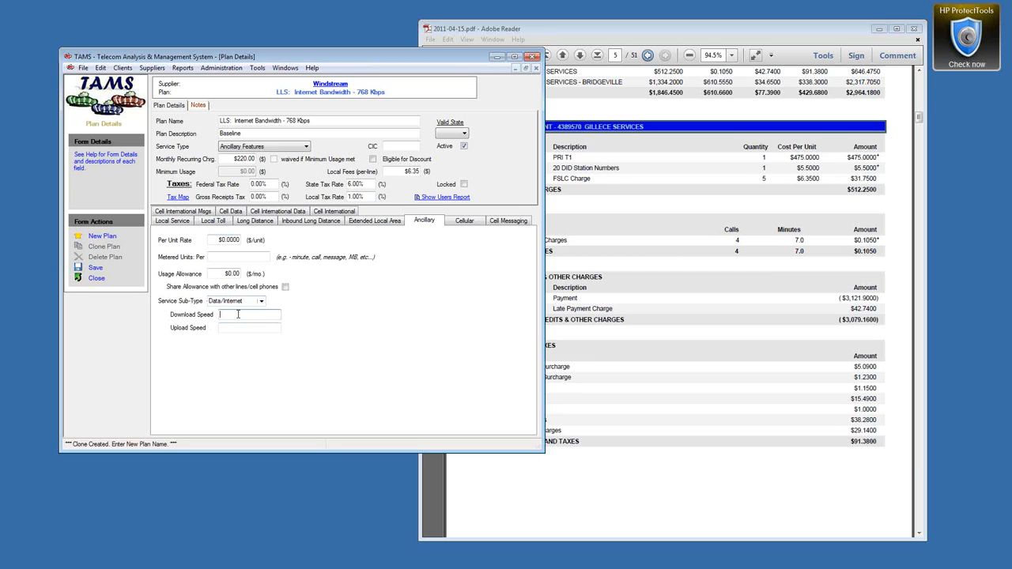
type("768 Kbps")
key("Tab")
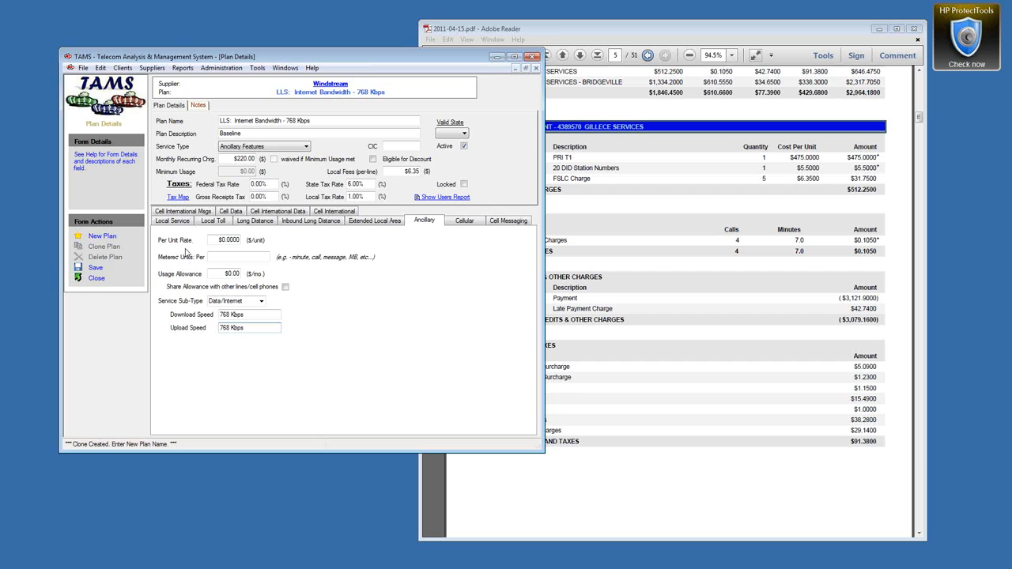
left_click(95, 268)
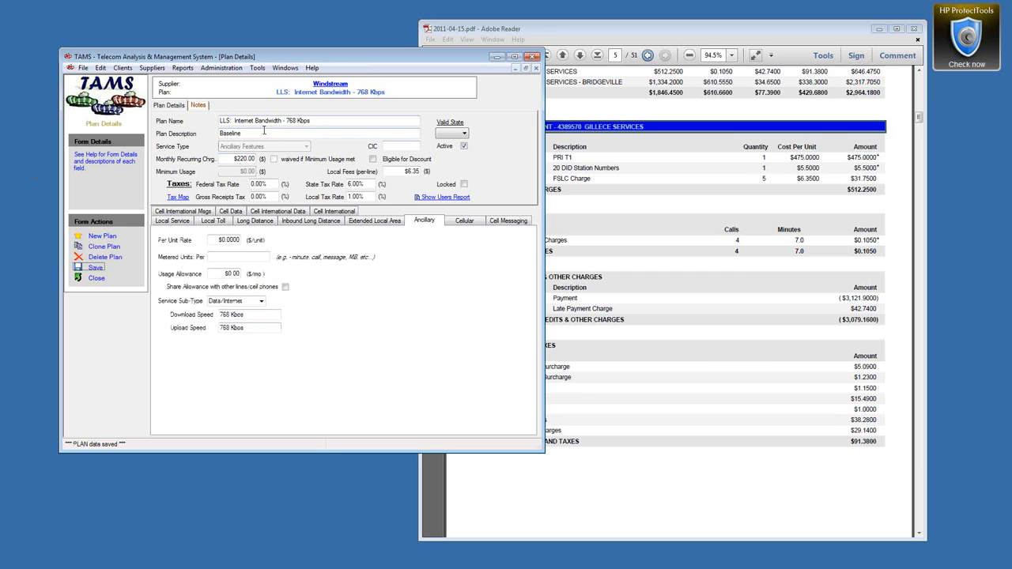
left_click(798, 400)
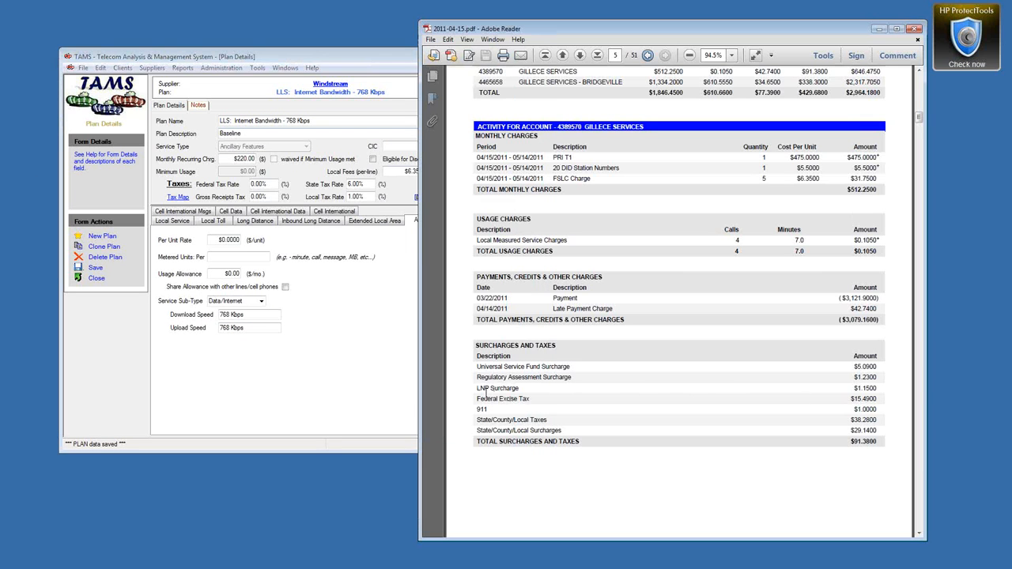
Step: Highlight the LNP Surcharge, 911 and Late Payment Charge lines on the bill PDF
left_click_drag(477, 390, 516, 389)
left_click_drag(472, 410, 518, 389)
left_click(557, 308)
left_click_drag(556, 308, 612, 307)
Step: Close the plan and review Windstream's plans: 20 DID Block, PRI TF, PRI T1, LT, LD
left_click(96, 279)
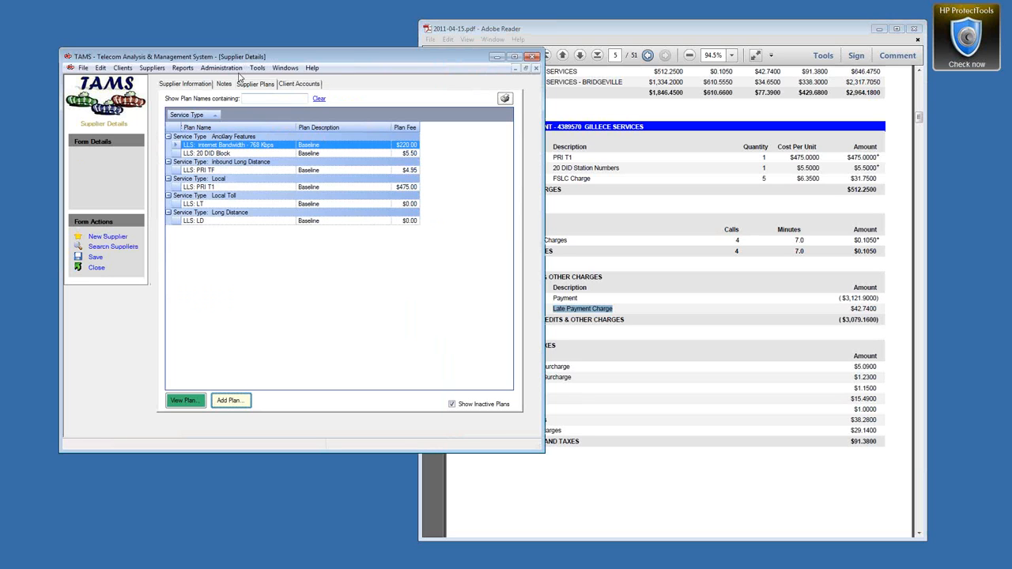
left_click(172, 85)
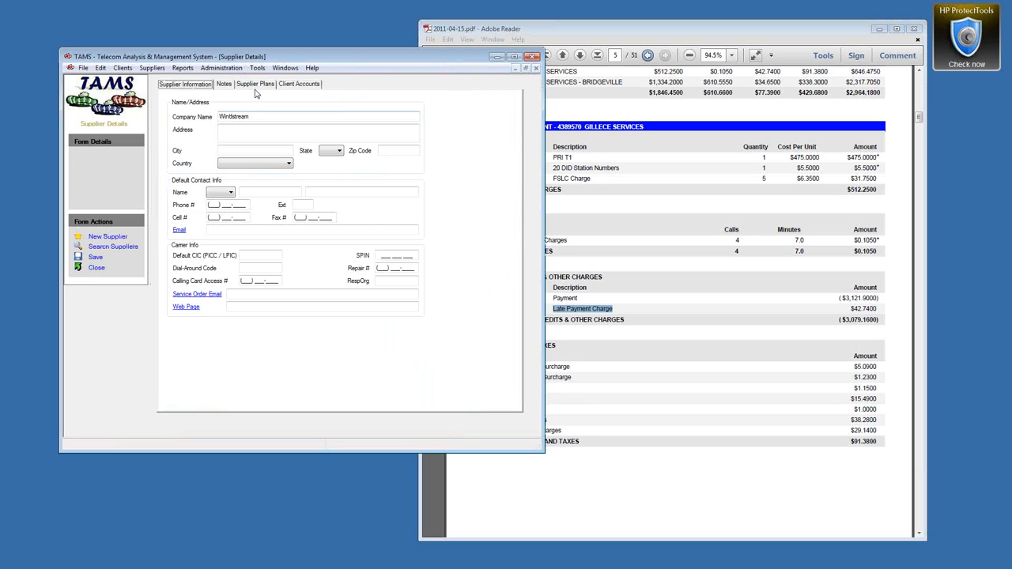
left_click(256, 84)
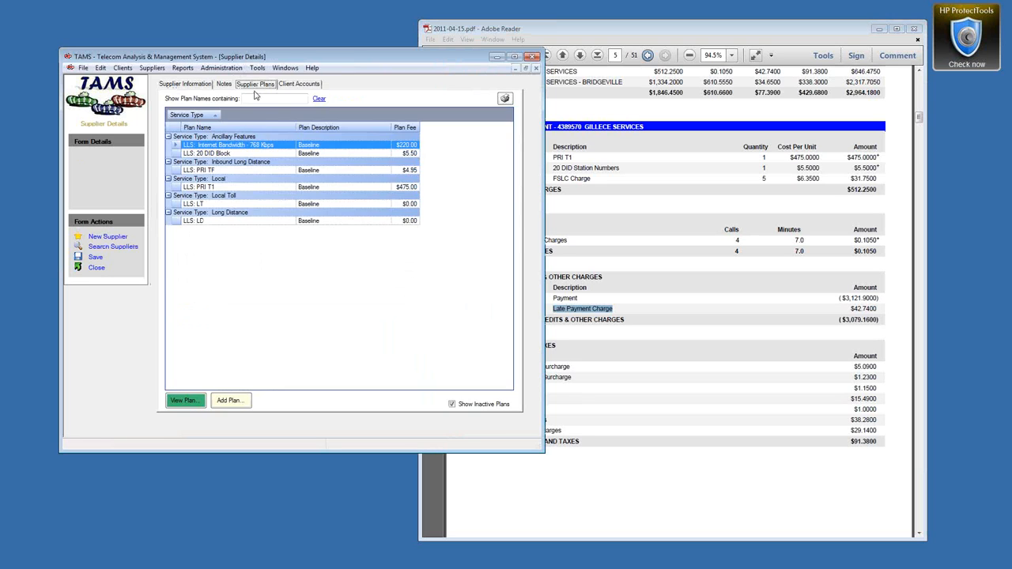
left_click(171, 155)
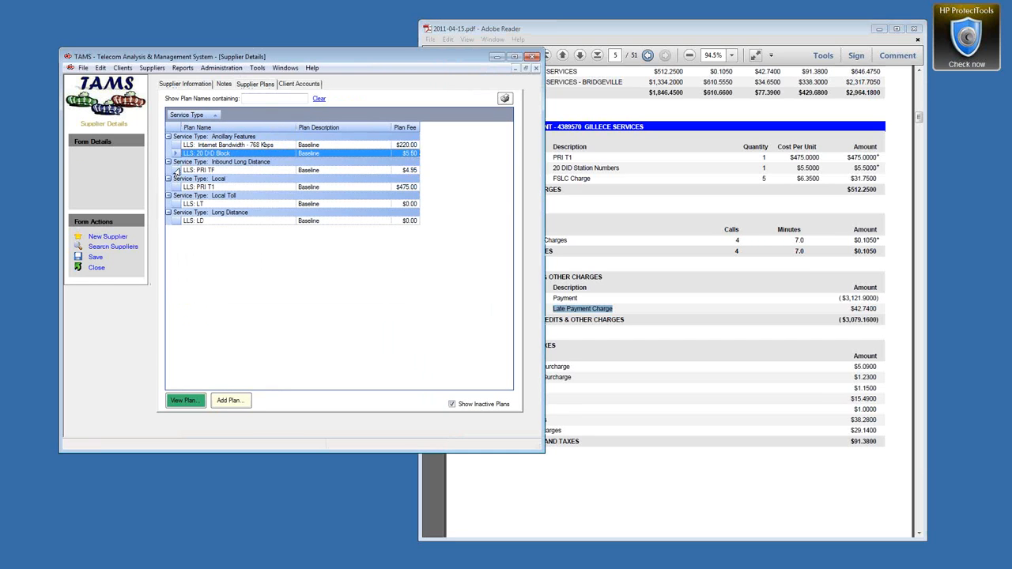
left_click(176, 171)
left_click(174, 190)
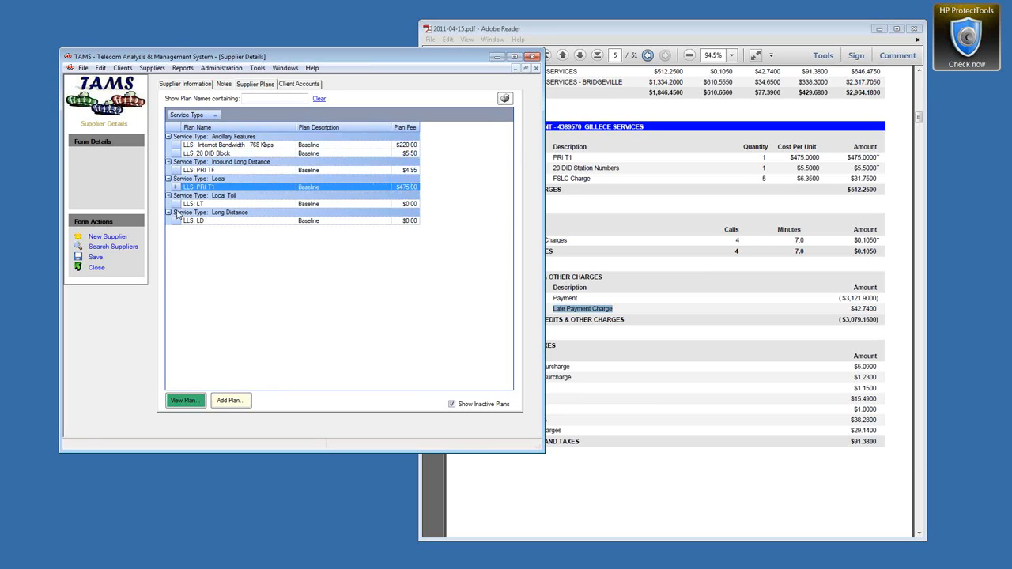
left_click(171, 205)
left_click(170, 224)
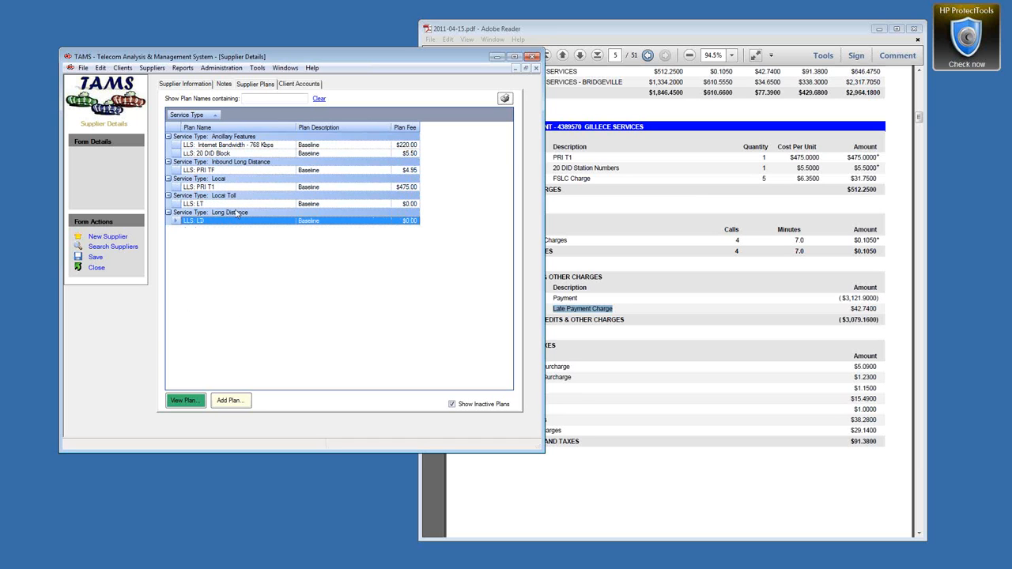
left_click(312, 69)
left_click(329, 90)
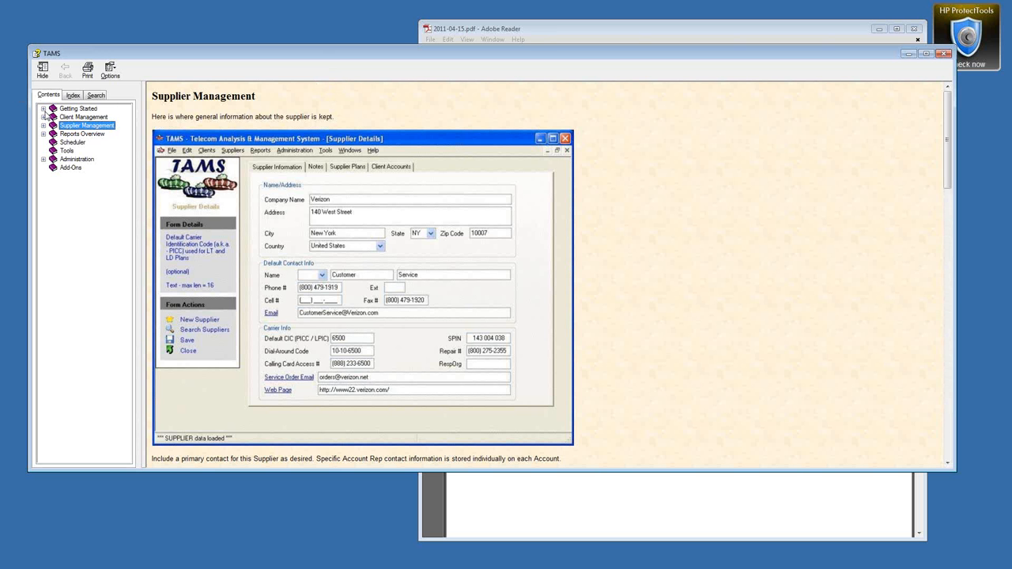
left_click(44, 108)
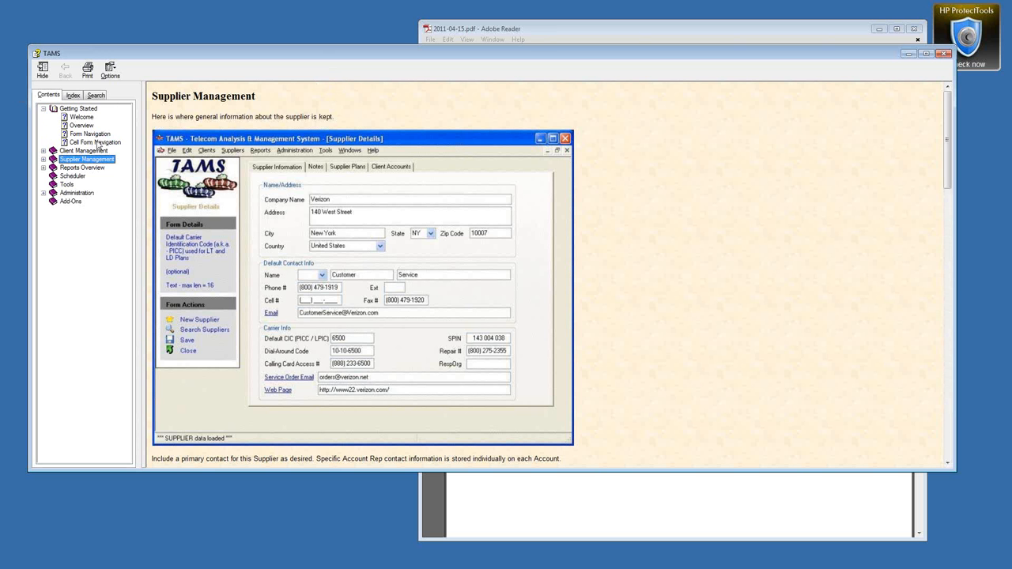
left_click(93, 135)
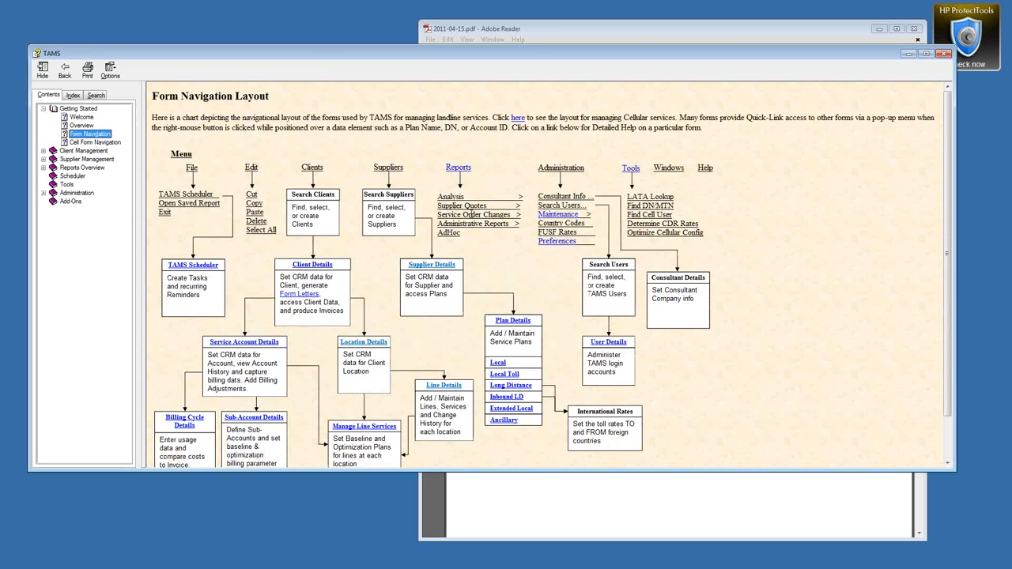
left_click(82, 125)
left_click_drag(466, 286, 455, 289)
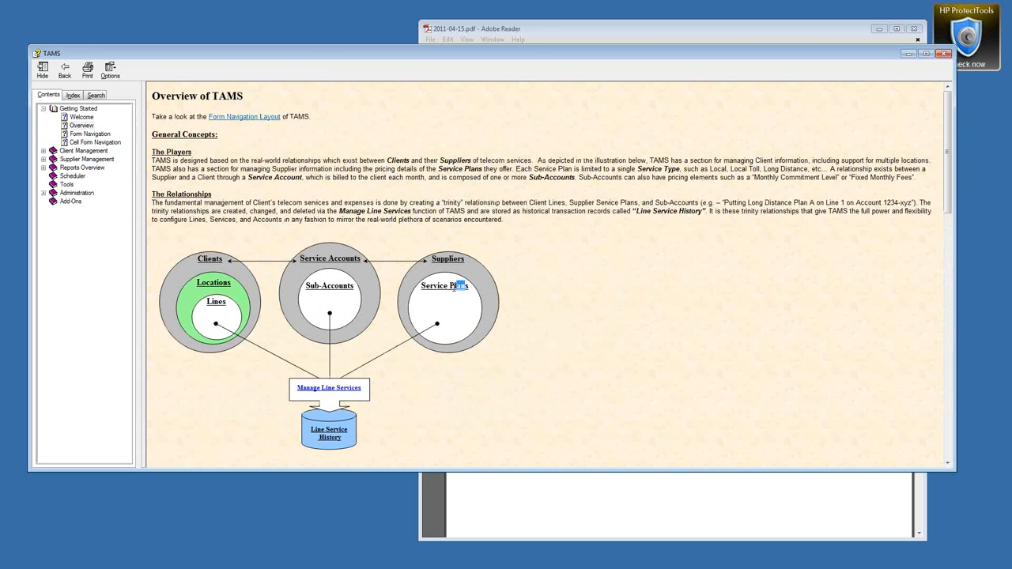
left_click_drag(353, 286, 306, 290)
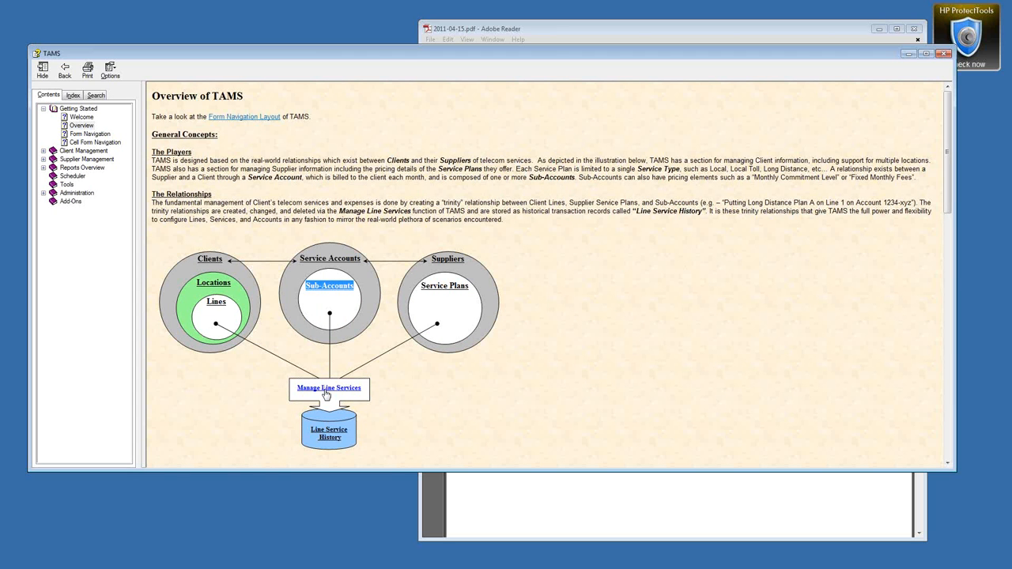
left_click(944, 53)
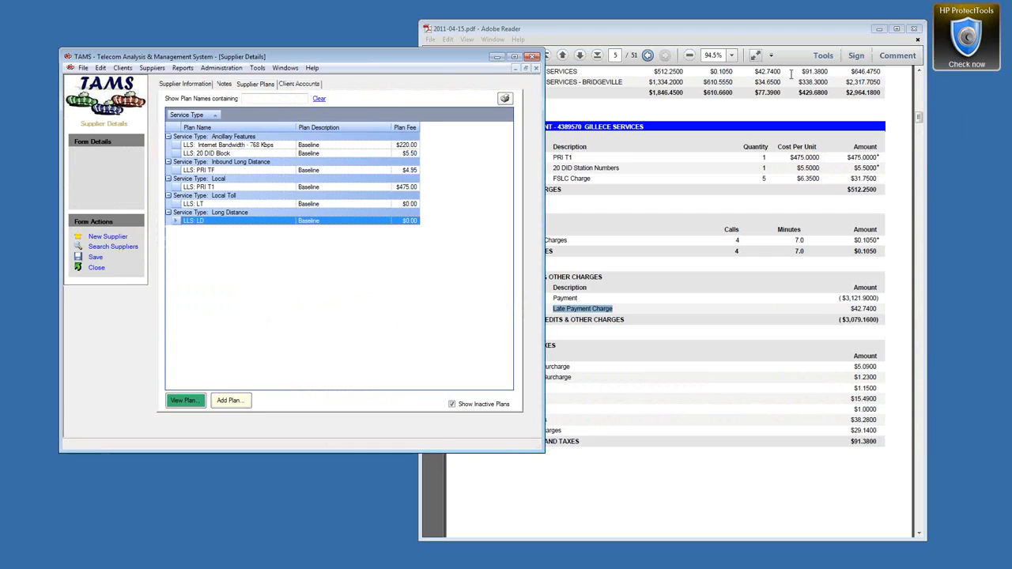
Step: Close Supplier Details and Supplier Search, stop adding lines, and open Manage Line Services
left_click(93, 268)
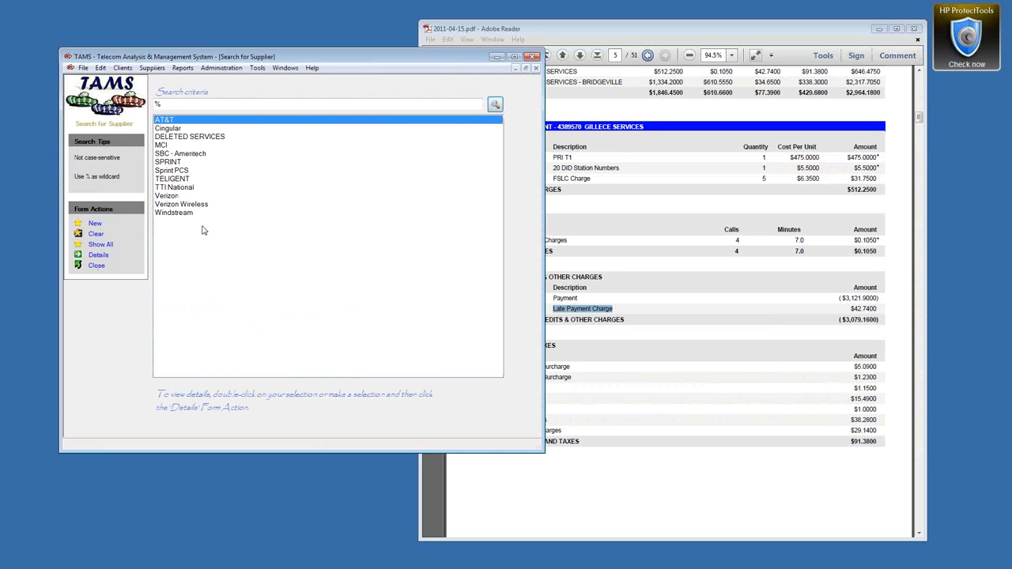
left_click(98, 266)
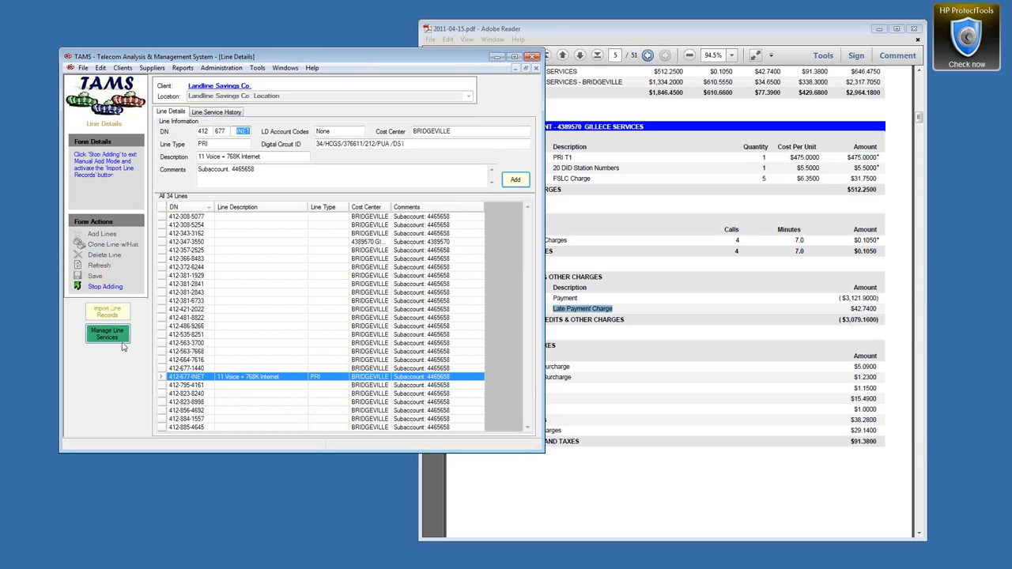
left_click(103, 290)
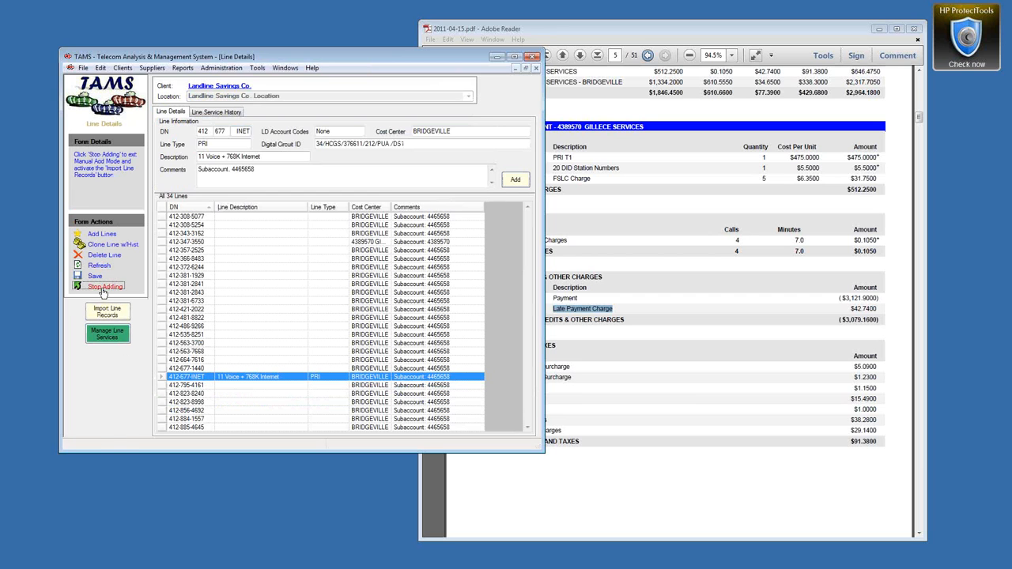
left_click(108, 336)
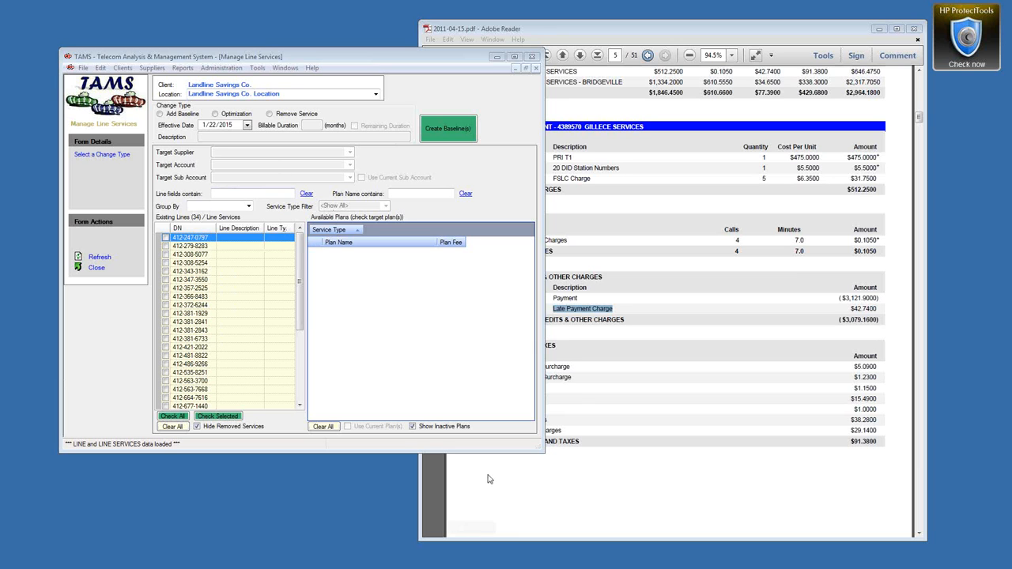
Step: Enlarge the line services window, widen the lines list, and choose Add Baseline
left_click_drag(539, 448, 606, 518)
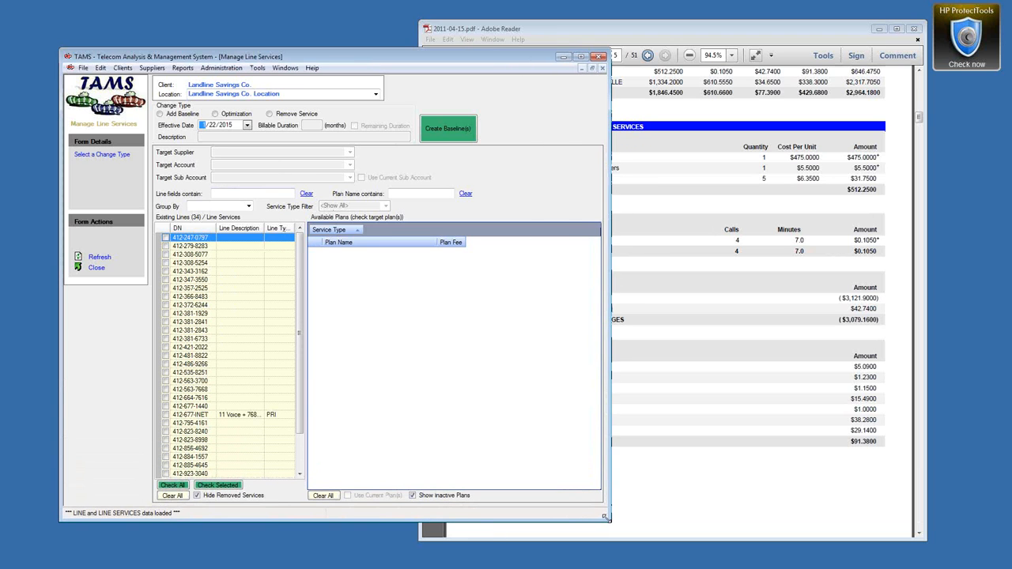
left_click_drag(307, 235, 372, 237)
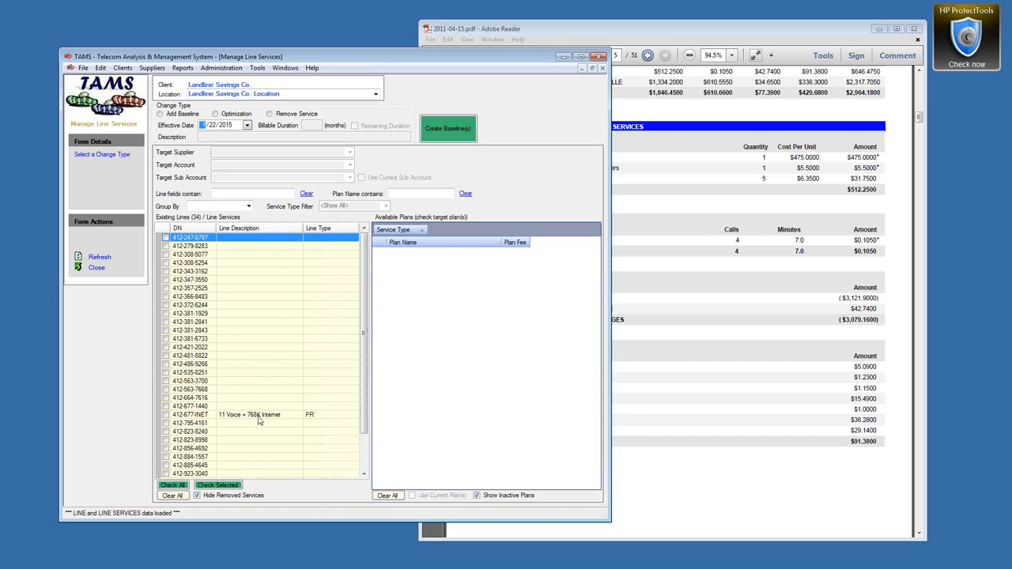
left_click(159, 115)
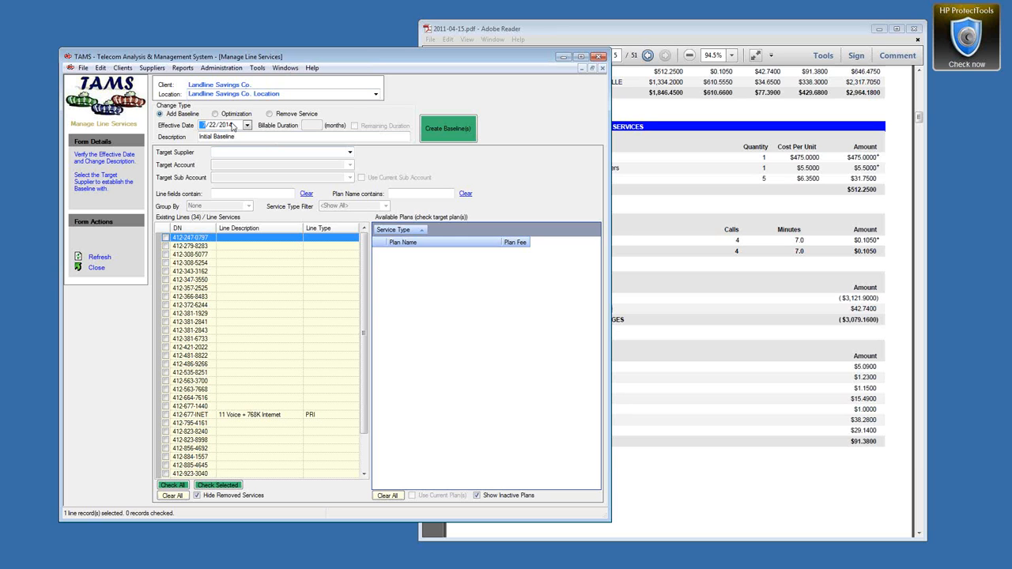
left_click(286, 70)
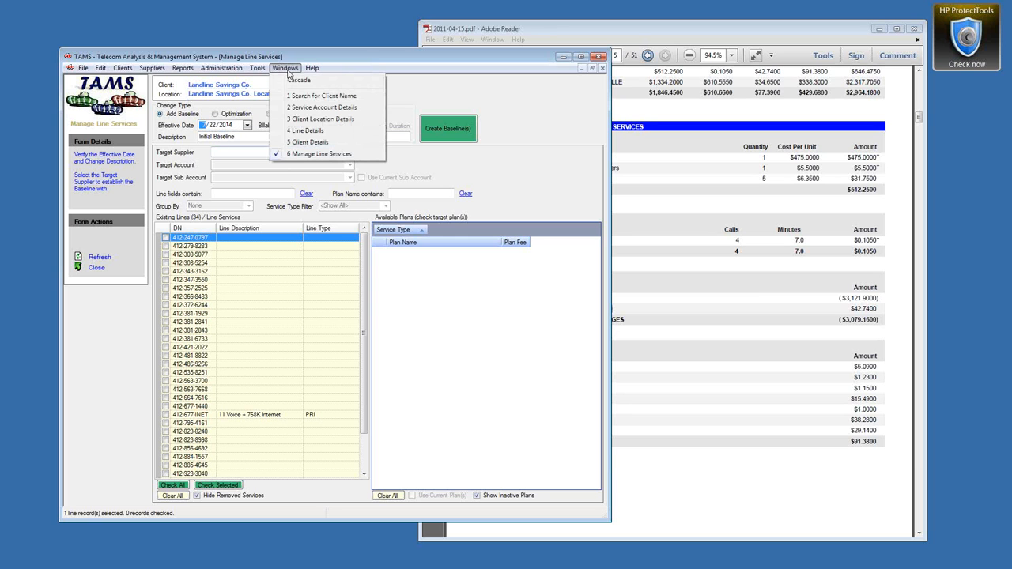
Step: Backdate Bridgeville's Initial Configuration to effective date 1/1/2011 and save it
left_click(298, 109)
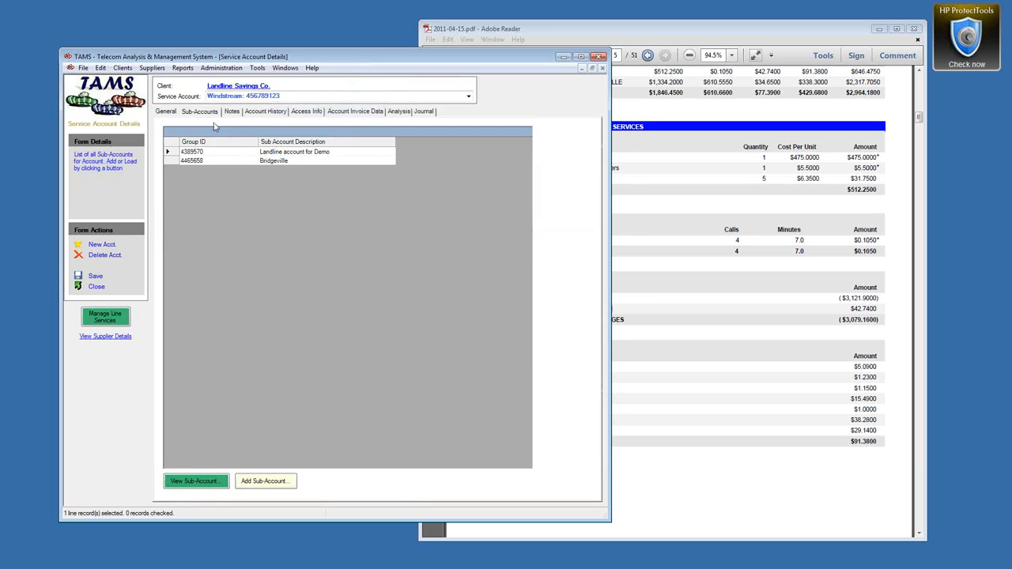
double_click(168, 152)
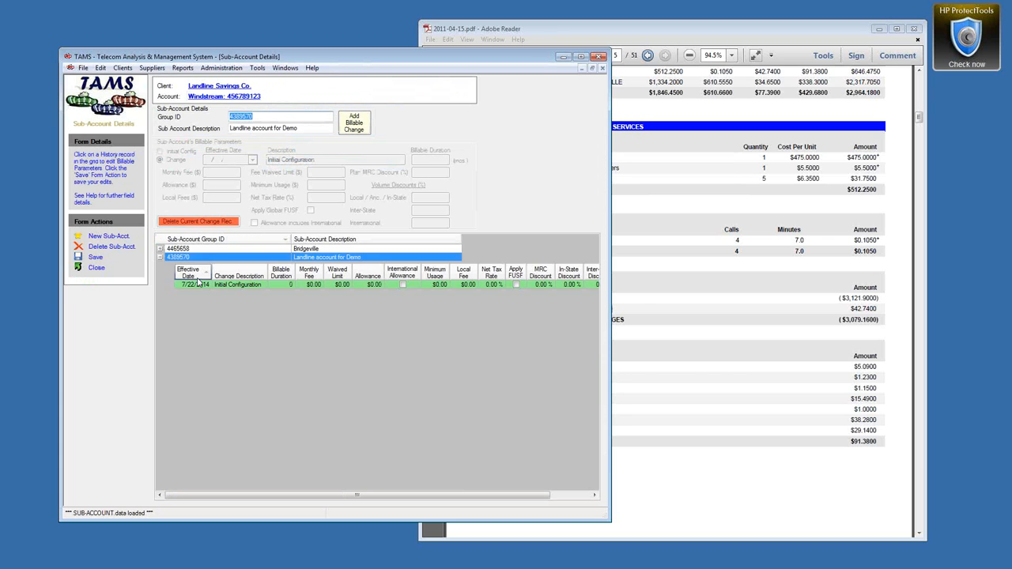
left_click(160, 250)
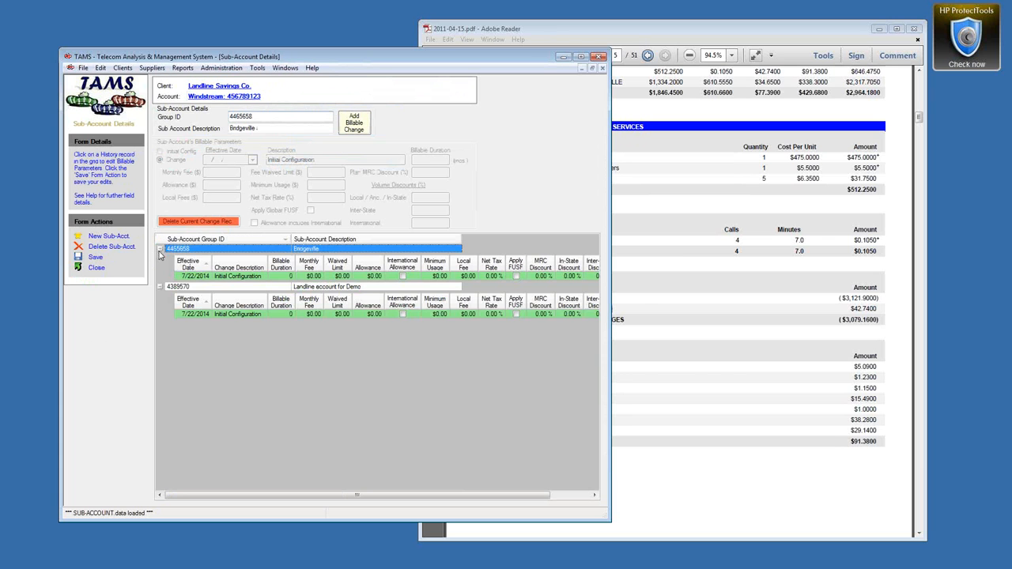
left_click(204, 276)
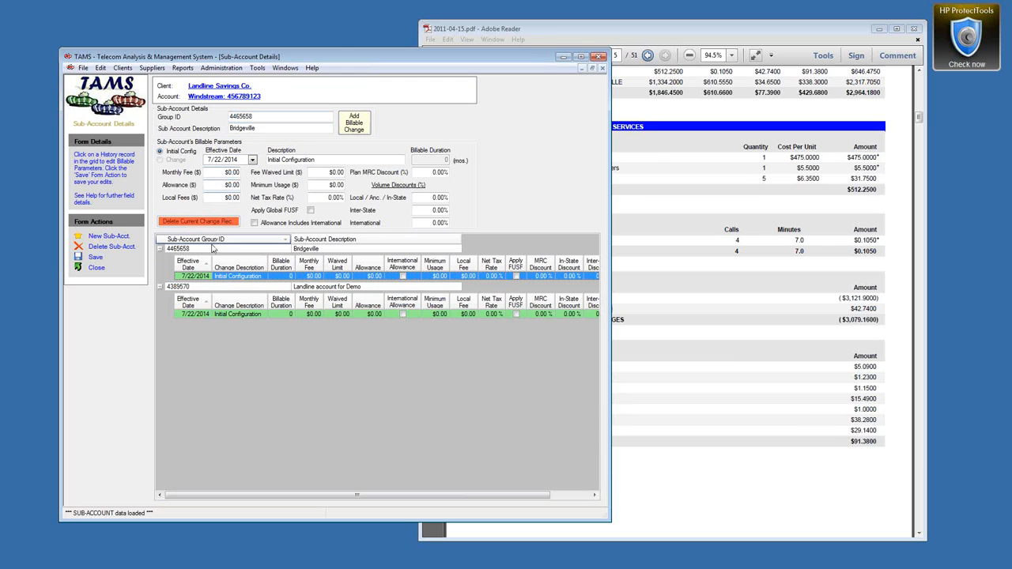
left_click(208, 161)
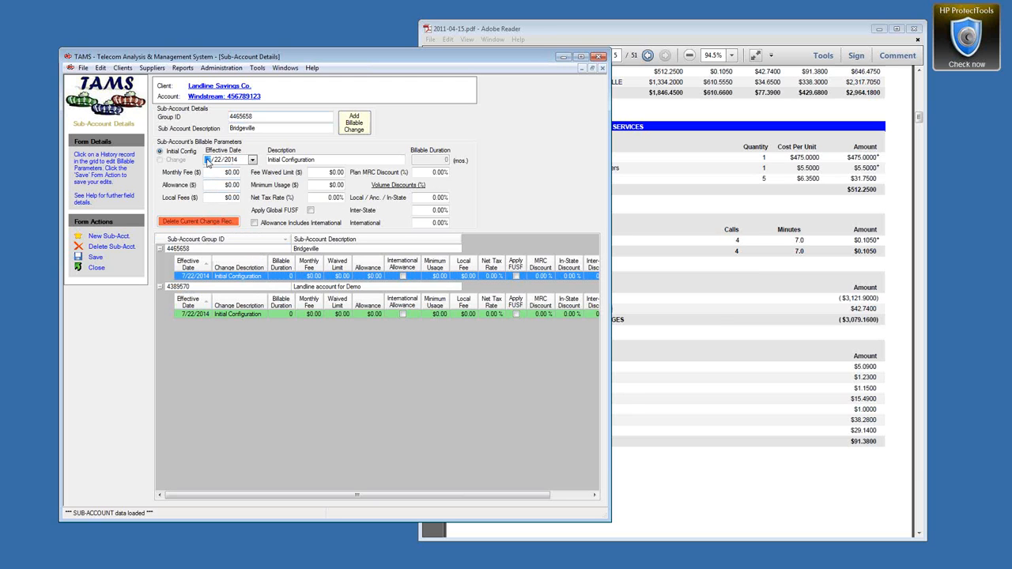
type("1")
key("Right")
type("1")
key("Right")
type("2")
left_click(94, 257)
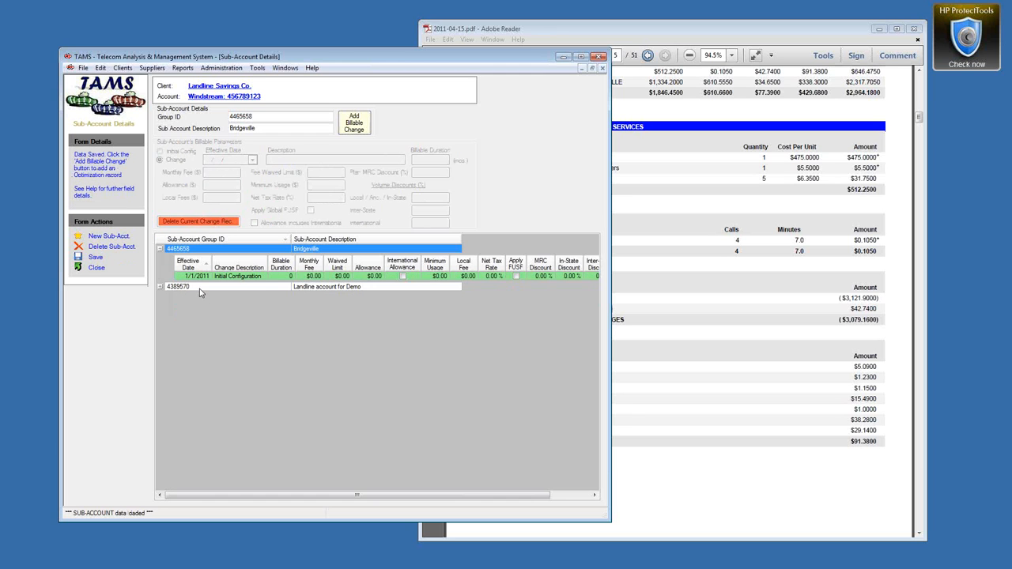
Step: Backdate the Landline account for Demo Initial Configuration to 1/1/2011 and save it
left_click(160, 287)
left_click(216, 315)
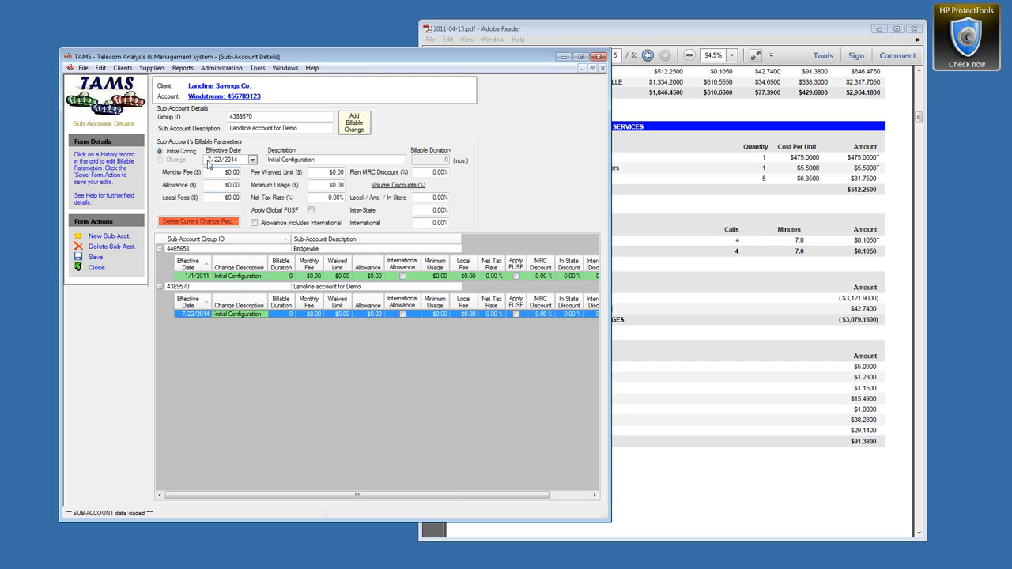
left_click(210, 160)
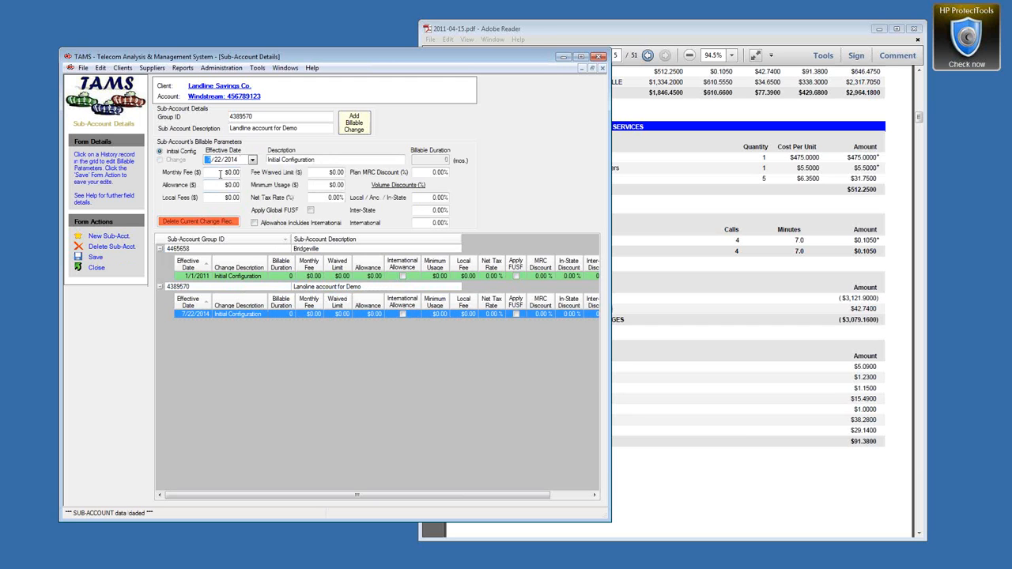
type("1")
key("Right")
key("Right")
type("11")
key("Tab")
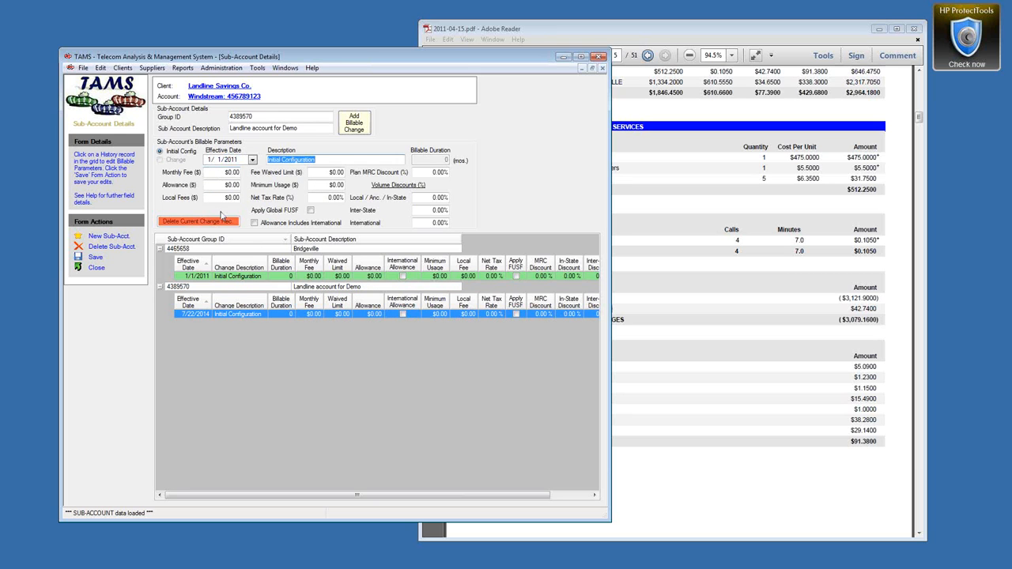
left_click(91, 265)
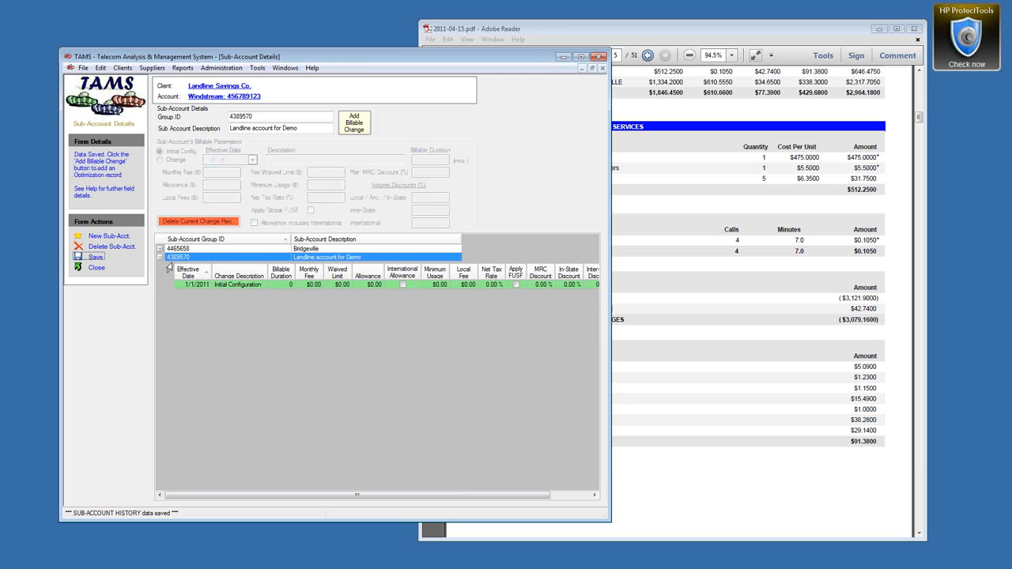
left_click(164, 250)
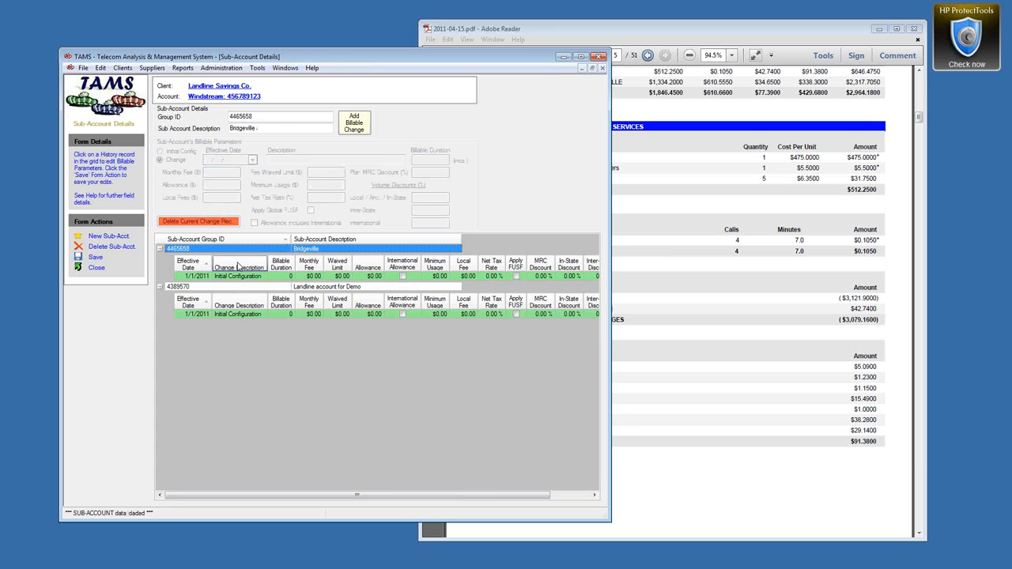
Step: Dismiss Global Preferences without changes, then close the Sub-Account Details form
left_click(232, 69)
left_click(233, 138)
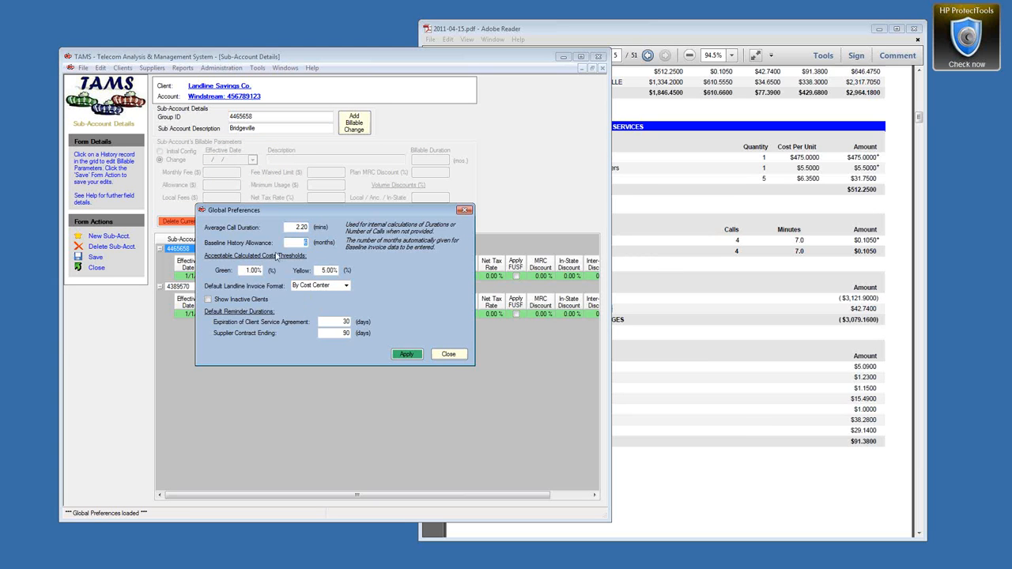
left_click(449, 355)
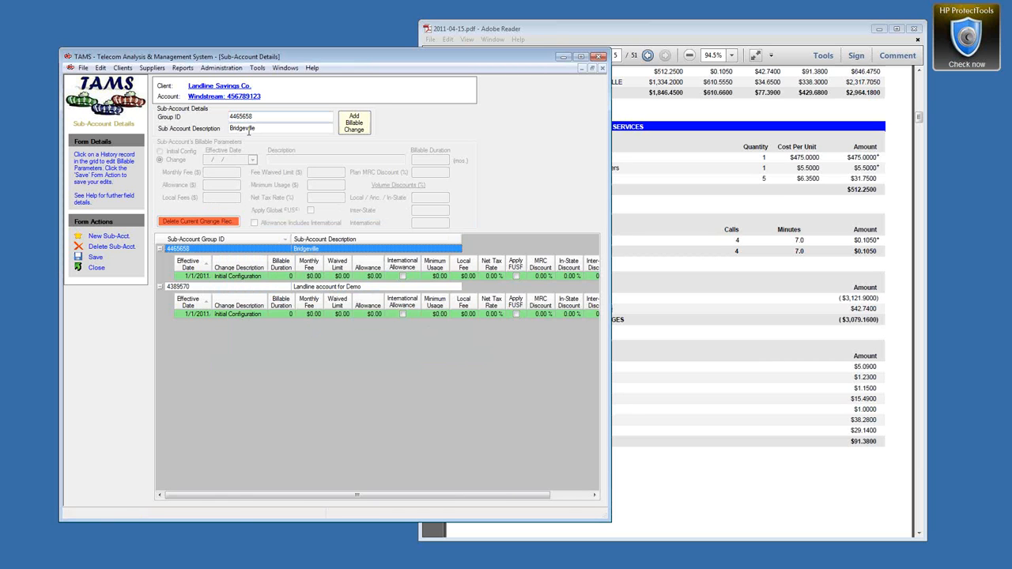
left_click(96, 268)
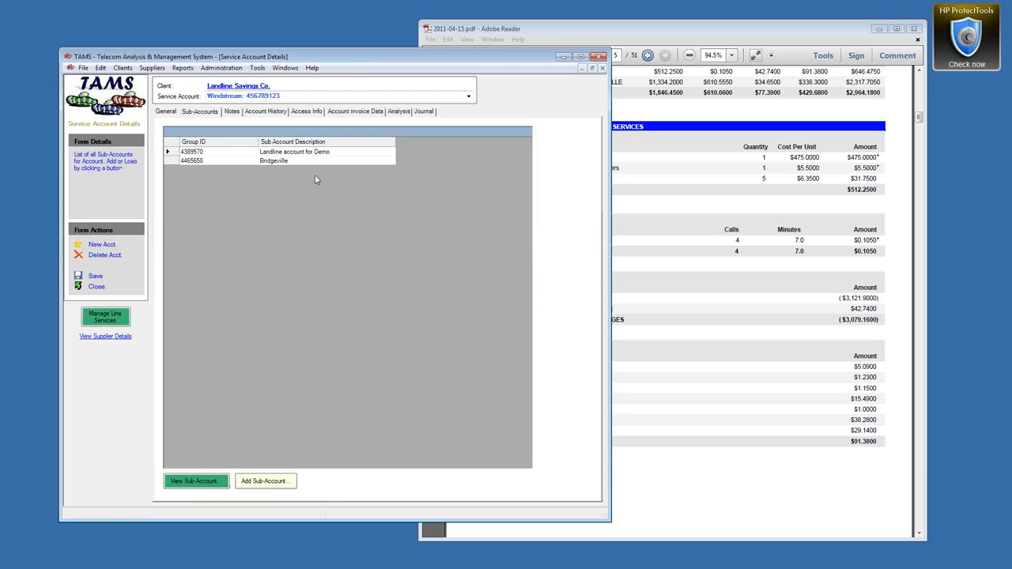
Step: Return to Manage Line Services and set the baseline effective date to 4/1/2011
left_click(285, 68)
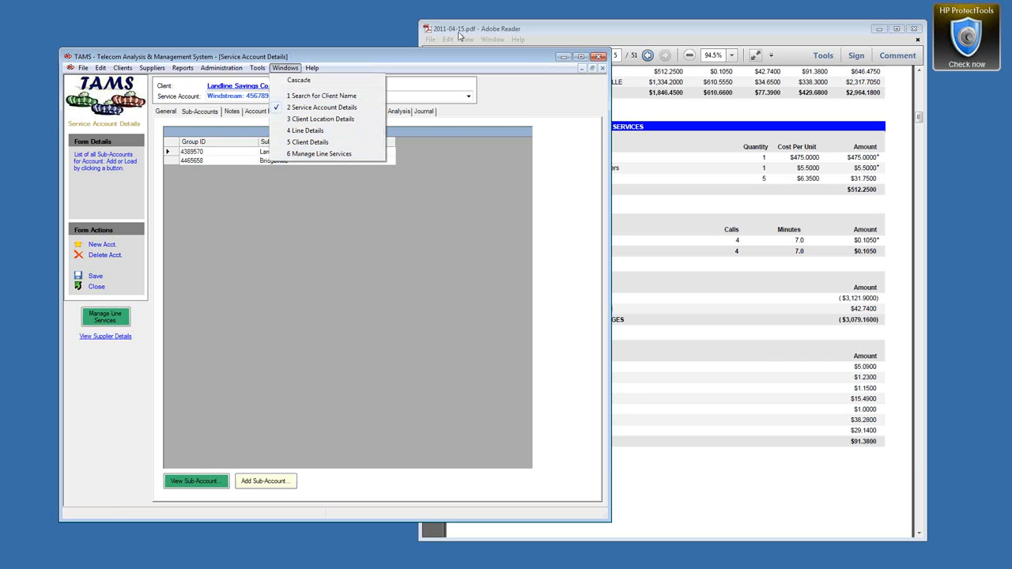
left_click(320, 154)
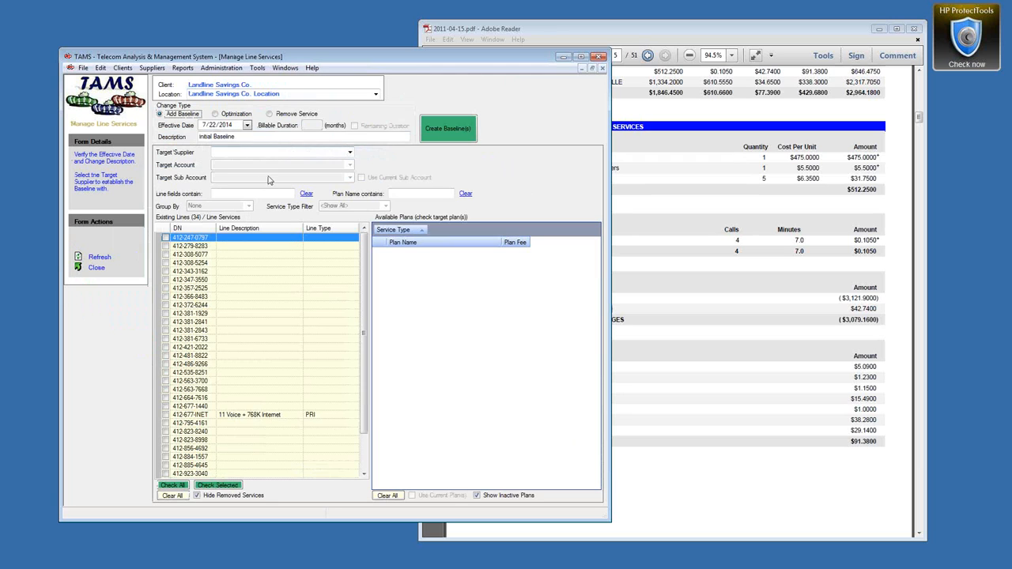
left_click(204, 126)
type("1/1/")
type("2013")
key("Right")
left_click(204, 126)
key("Right")
Step: Target Windstream as supplier, keeping the existing target account and sub account
left_click(351, 155)
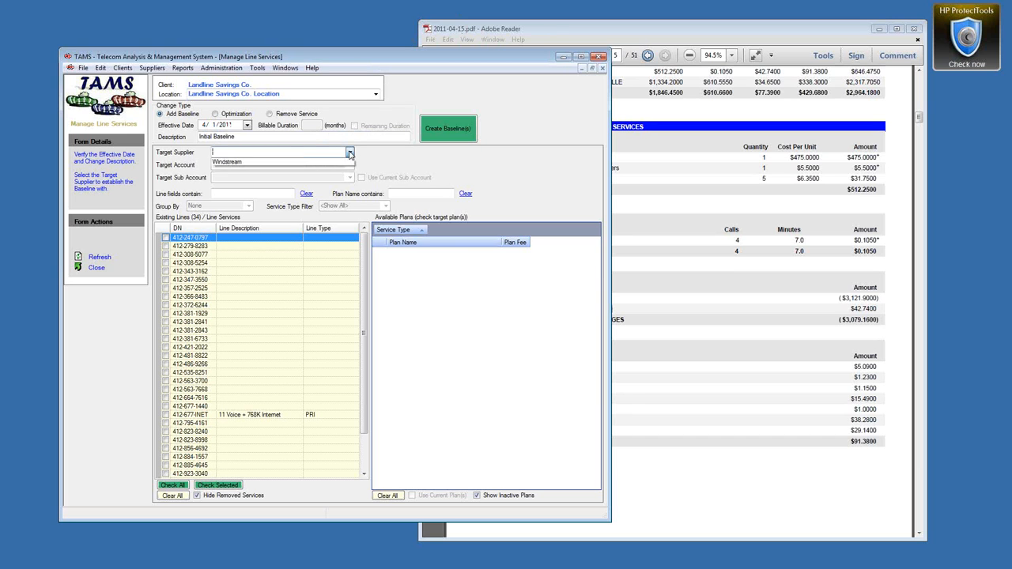
left_click(247, 163)
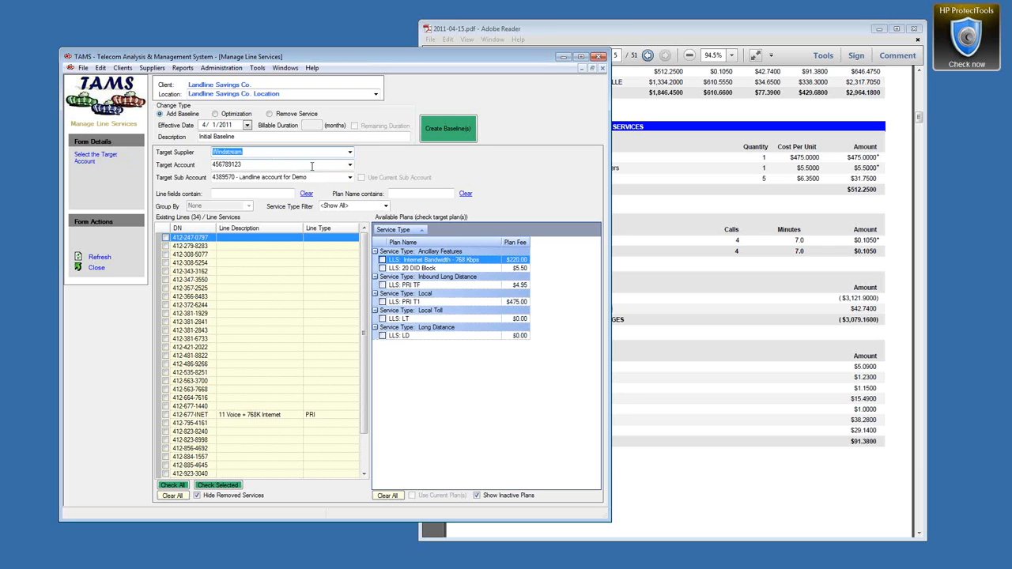
key("Tab")
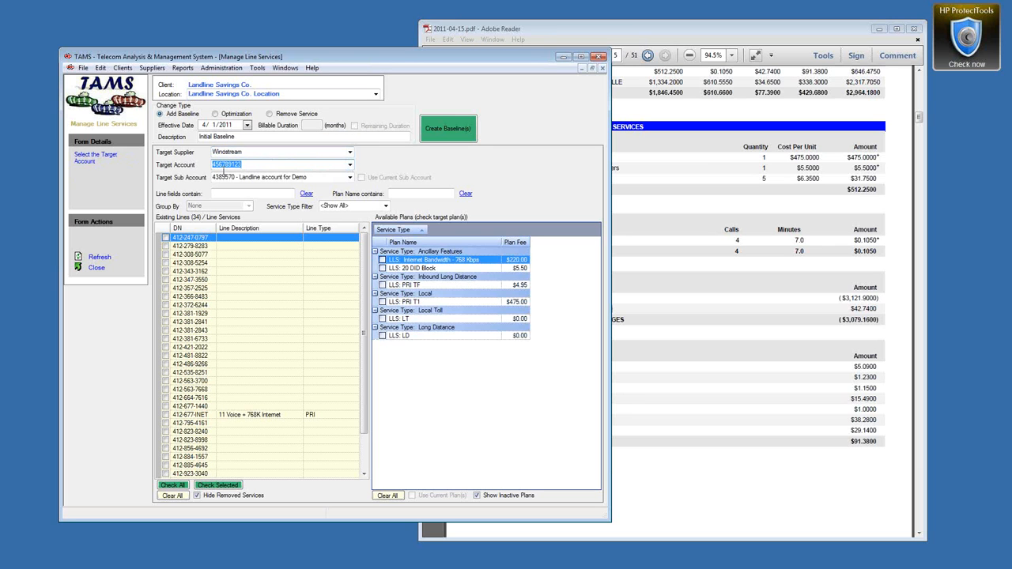
left_click(351, 165)
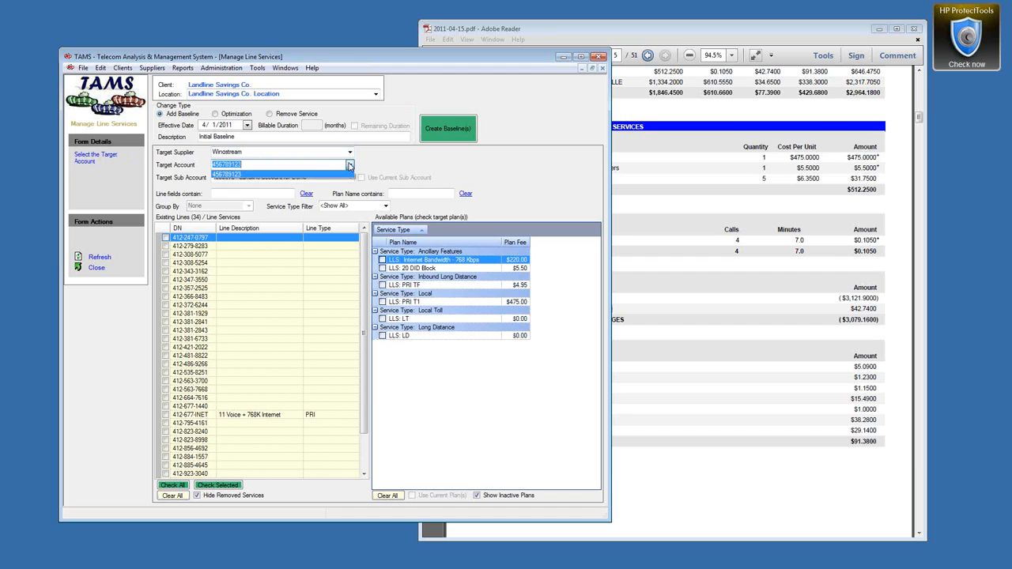
left_click(351, 165)
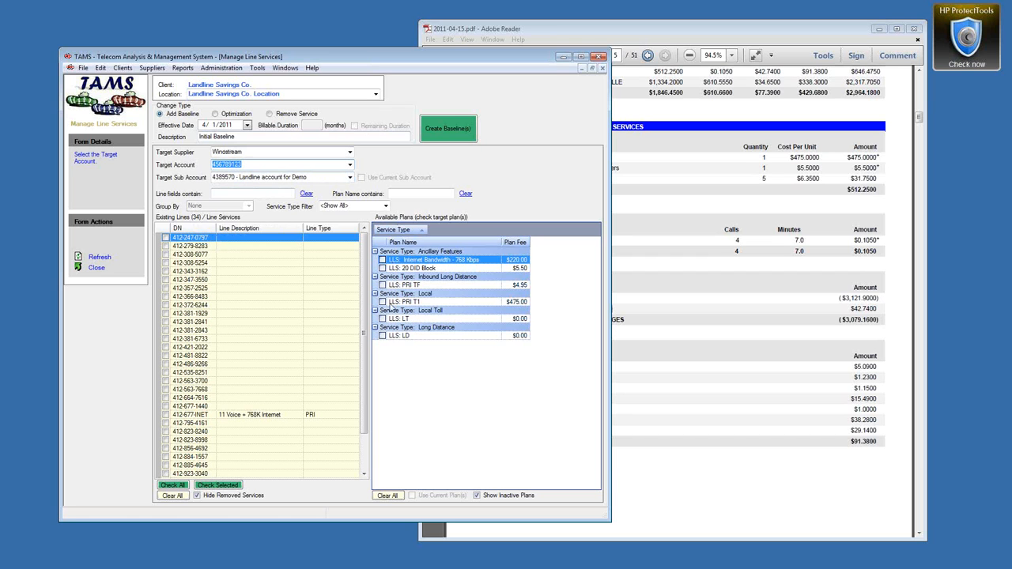
double_click(234, 152)
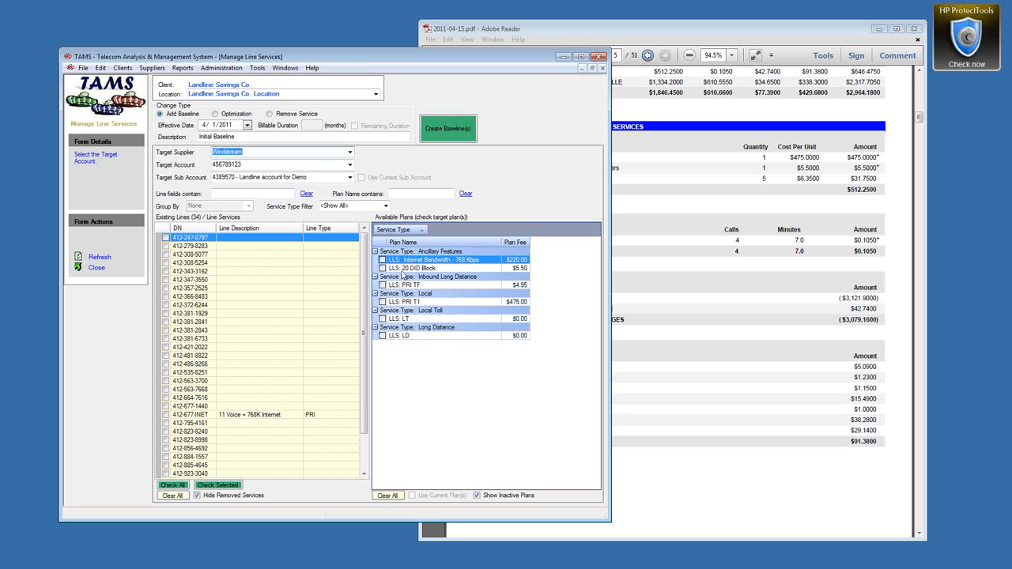
Step: Clone the LLS Internet Bandwidth - 768 Kbps plan as 'ABC: Internet Bandwidth - 768 Kbps' and save
right_click(398, 266)
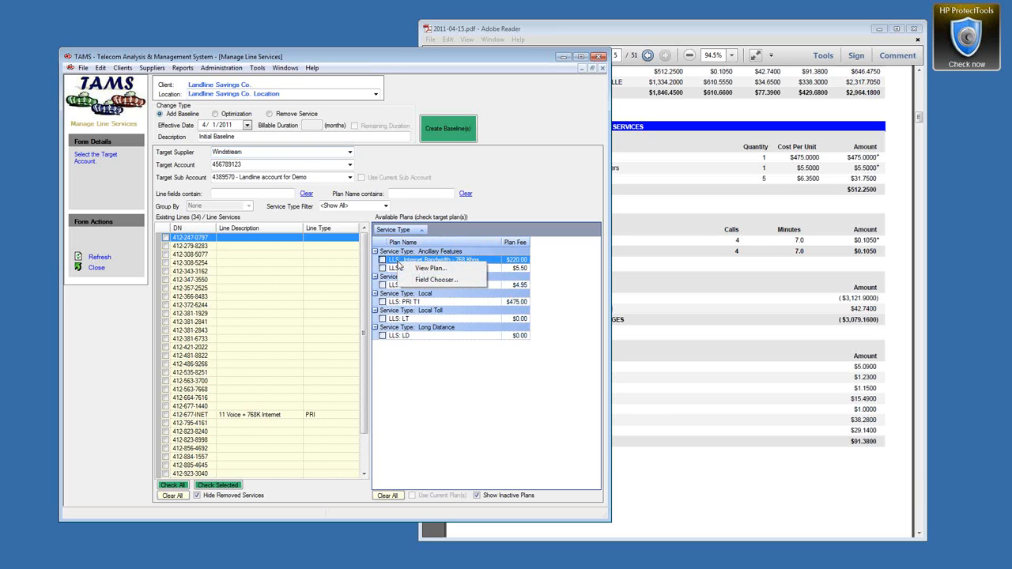
left_click(428, 269)
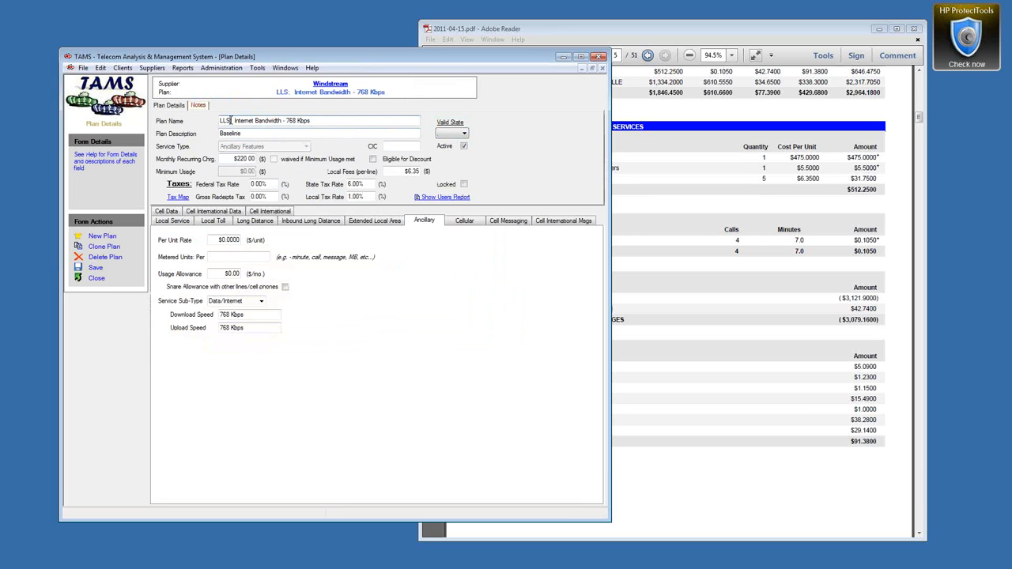
left_click(103, 237)
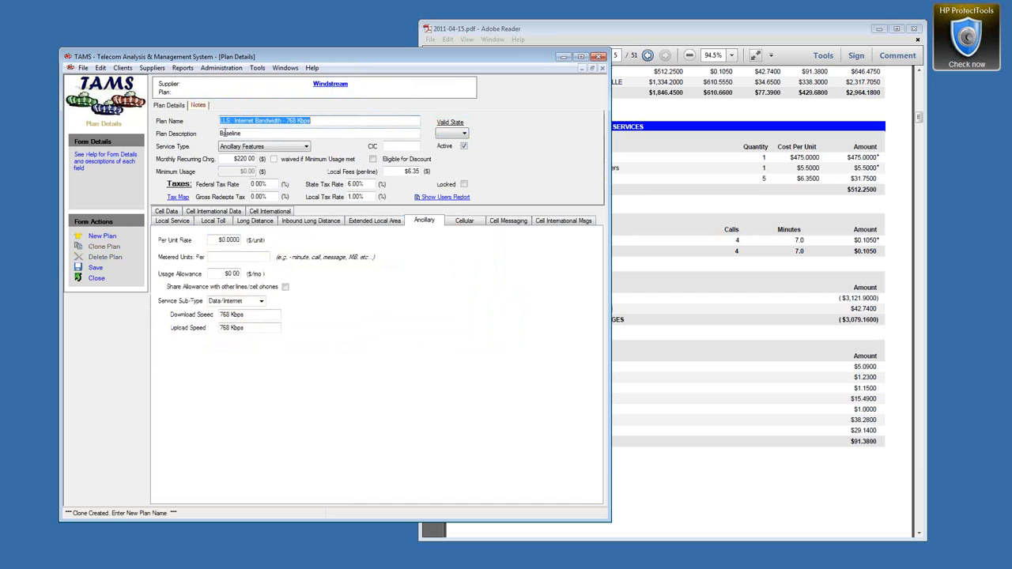
left_click_drag(231, 122, 210, 123)
type("ABC:")
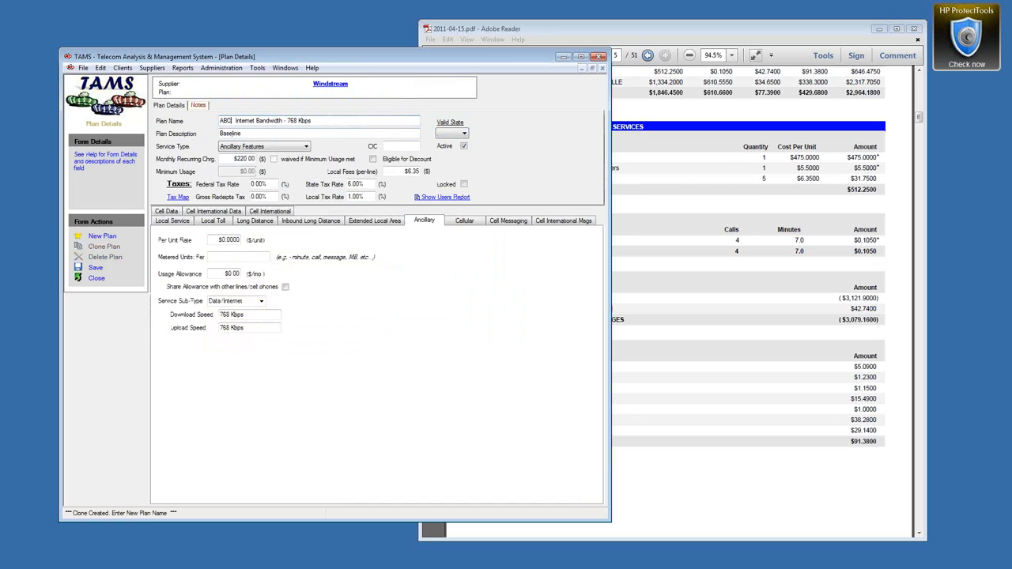
left_click(94, 268)
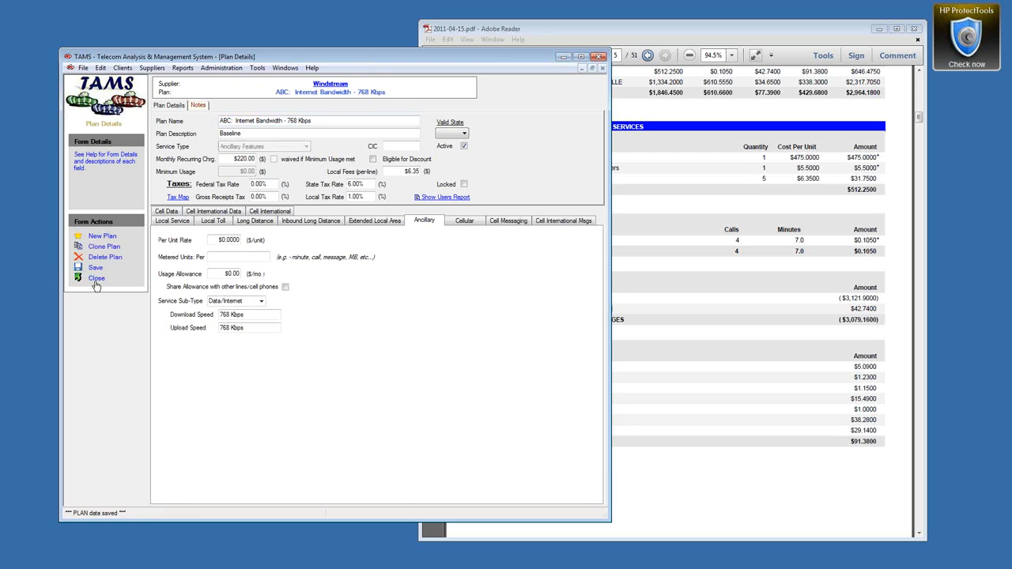
left_click(96, 277)
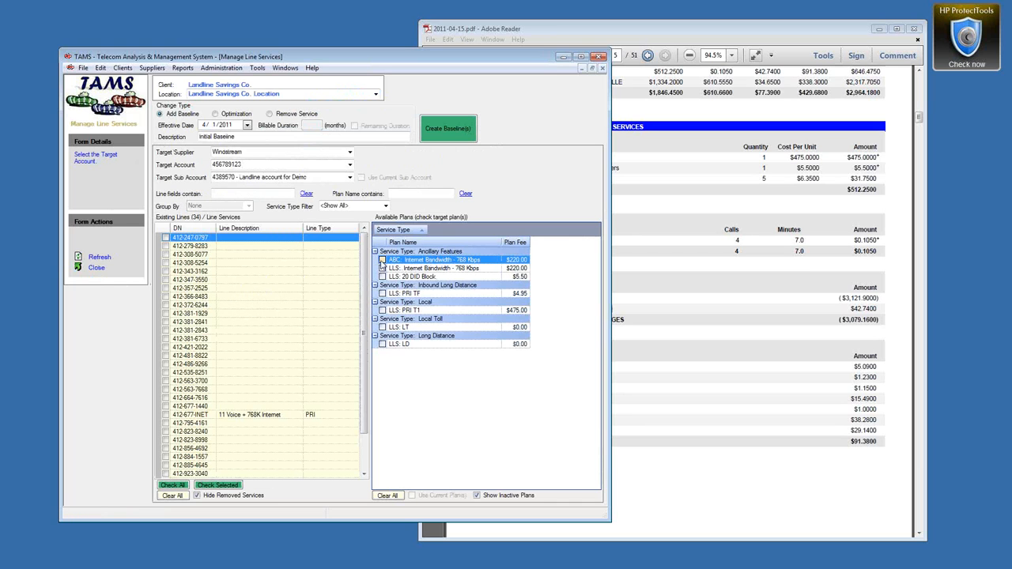
Step: Filter available plans by name 'LLS:' so six Windstream plans are listed
left_click(410, 192)
type("LLS")
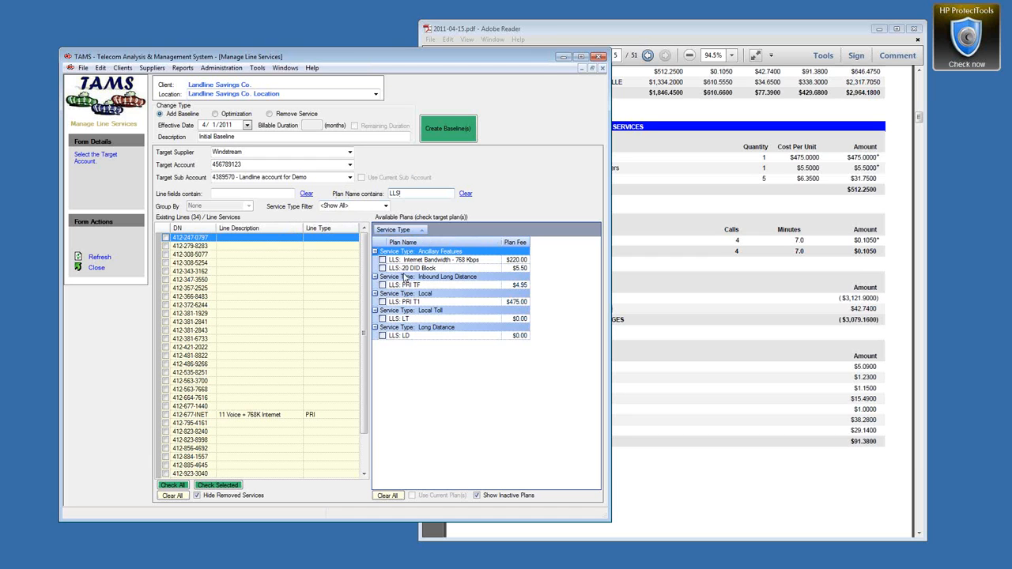
type("PRI")
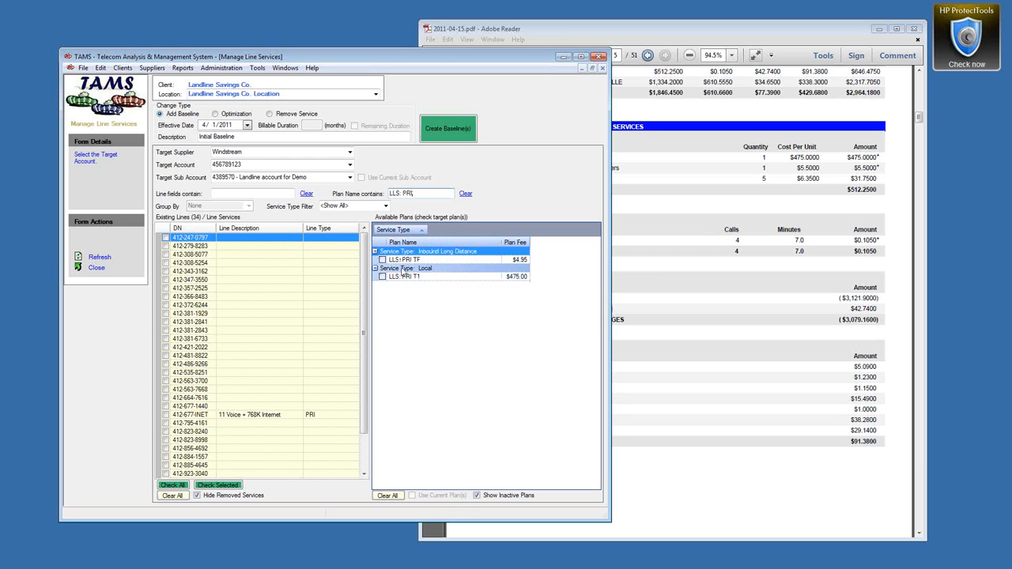
key("BackSpace")
key("BackSpace")
key("BackSpace")
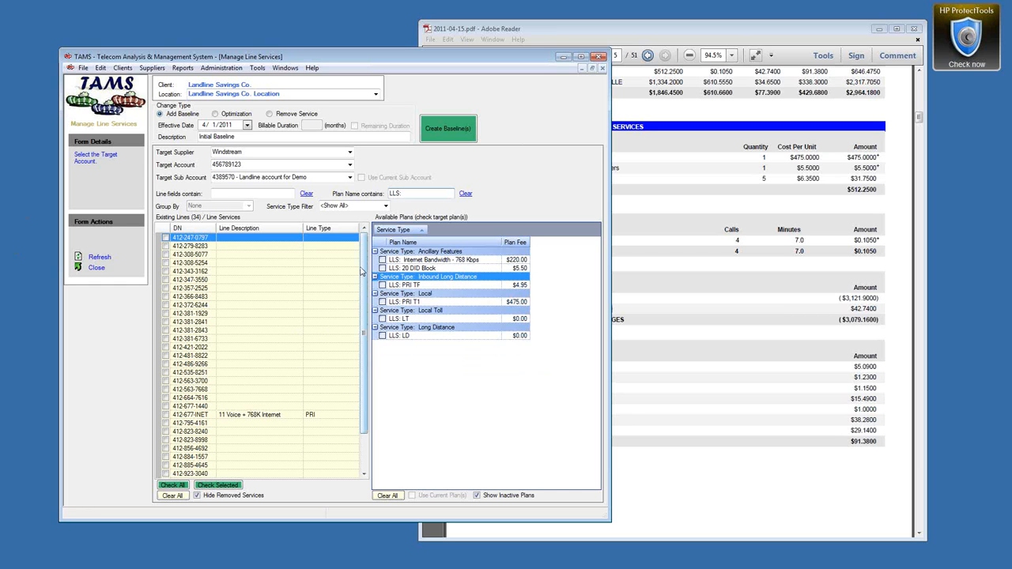
left_click_drag(318, 228, 326, 241)
Step: In Line Details, set line type POTS on ten consecutive lines starting from the third
right_click(242, 256)
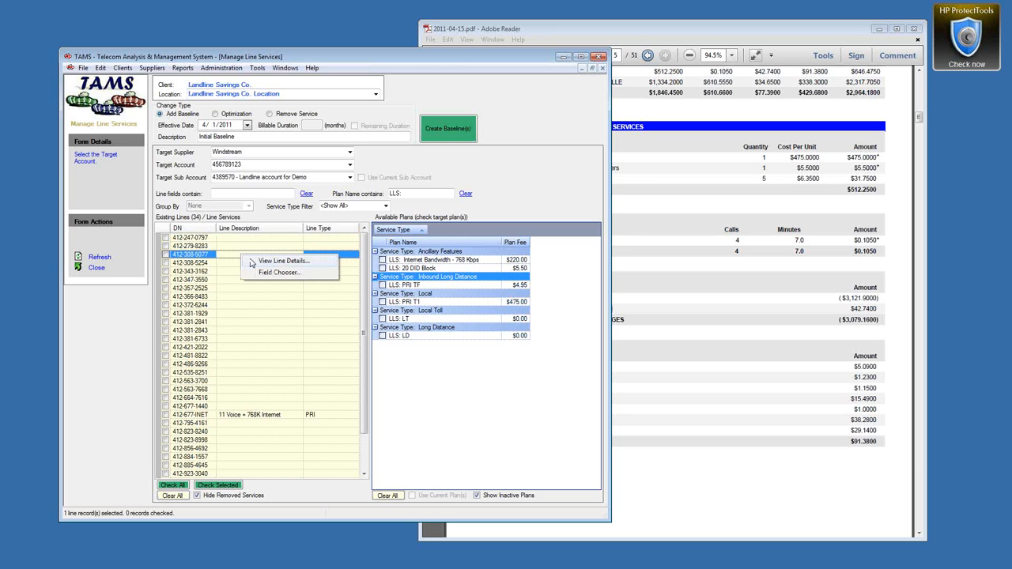
left_click(253, 263)
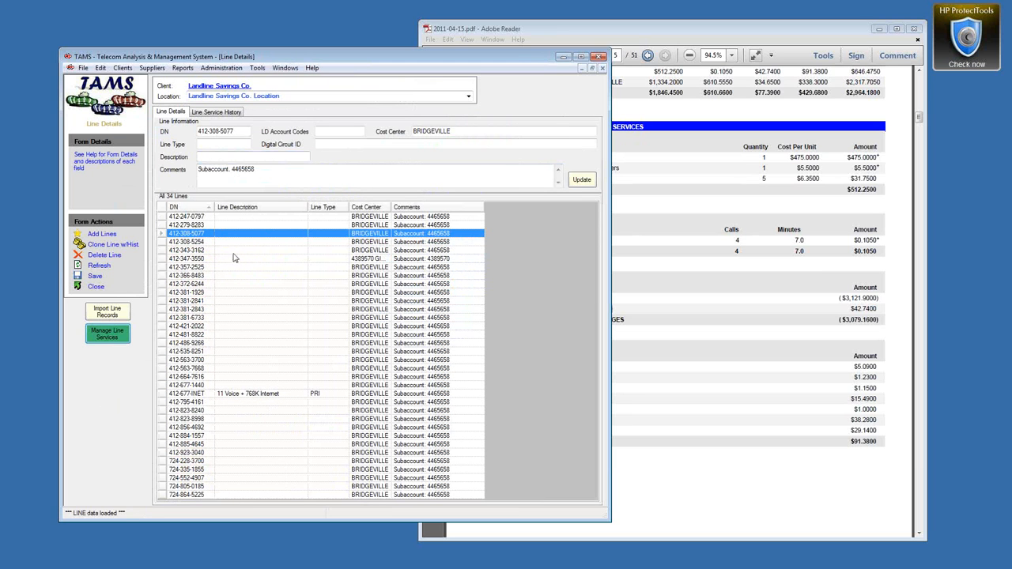
left_click(193, 309, "shift")
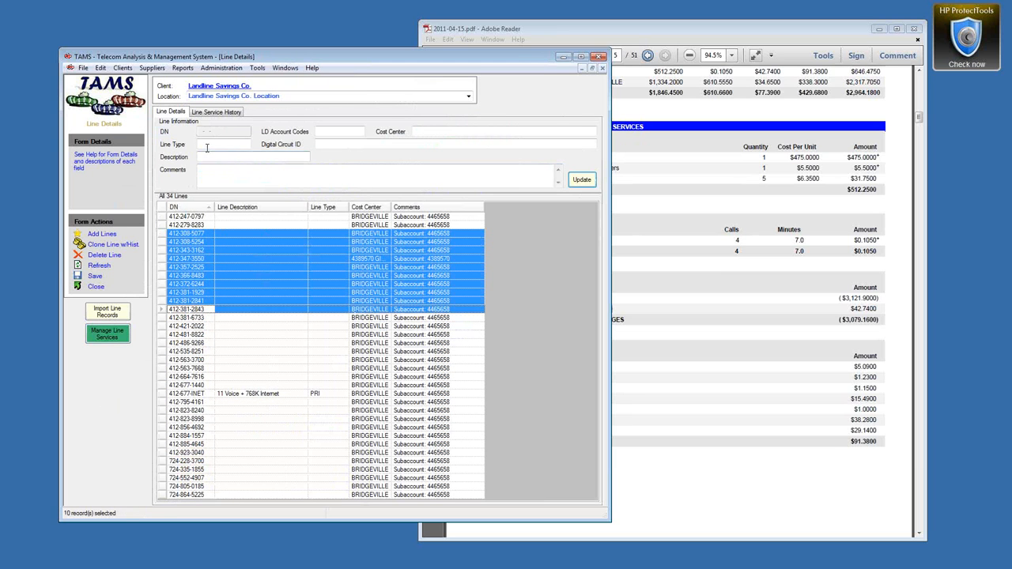
left_click(208, 144)
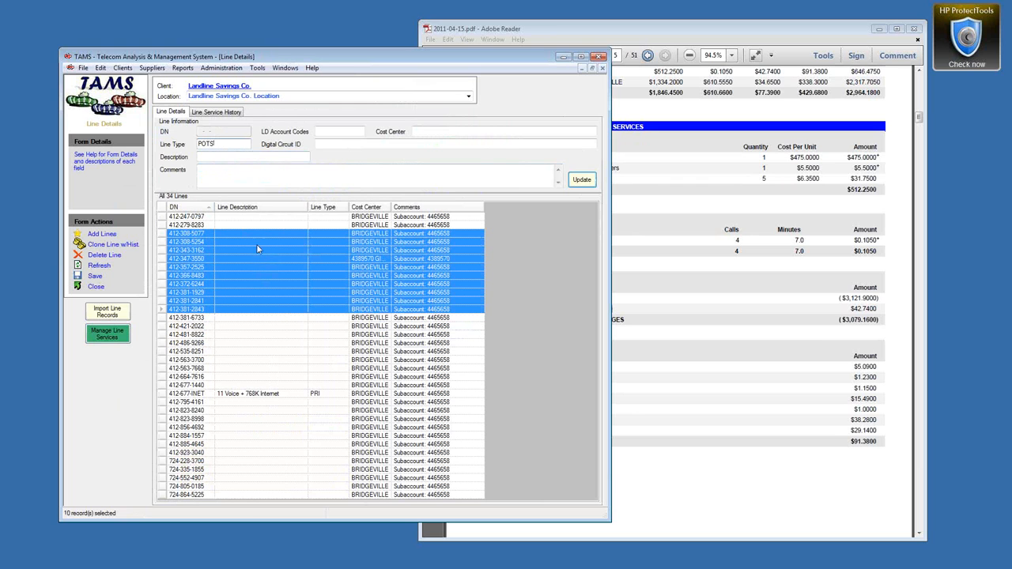
left_click(582, 180)
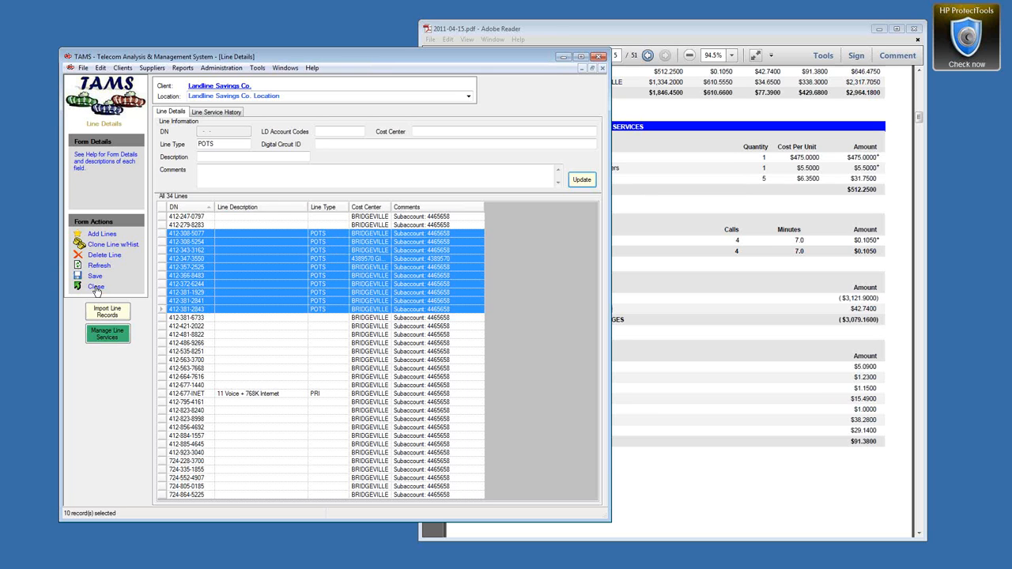
left_click(106, 333)
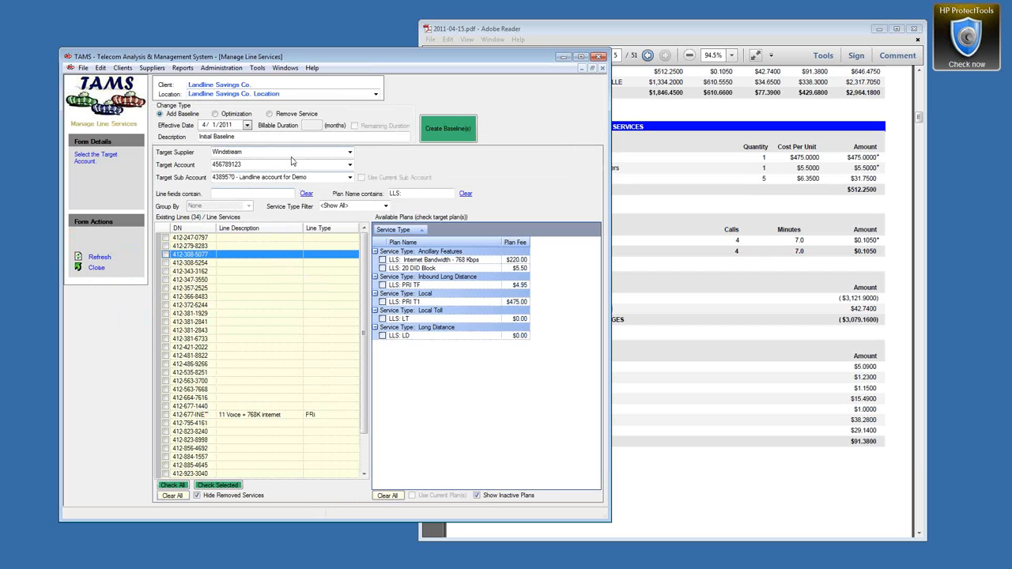
Step: Refresh the lines list so the new POTS line types appear
left_click(375, 93)
left_click(238, 104)
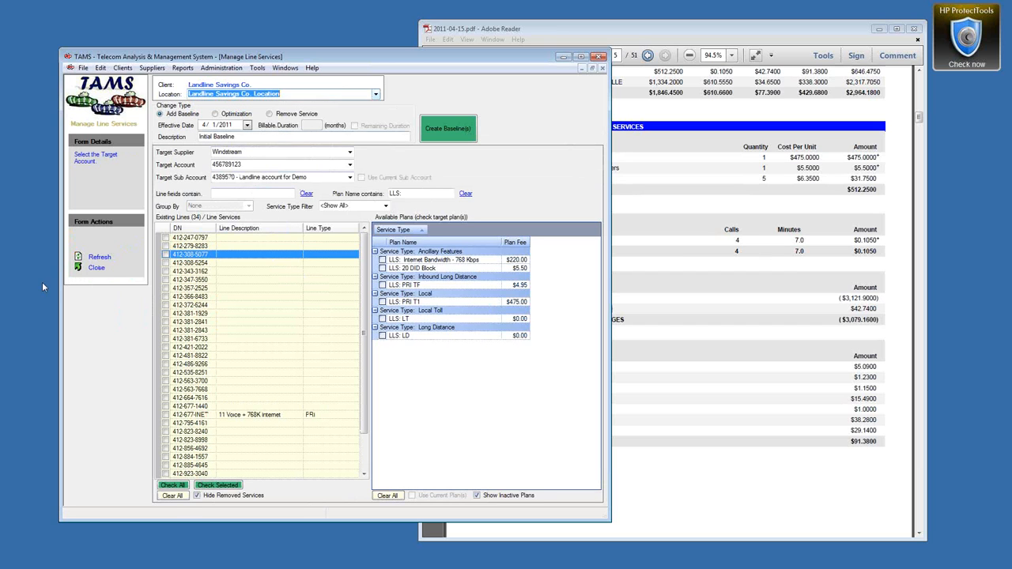
left_click(101, 258)
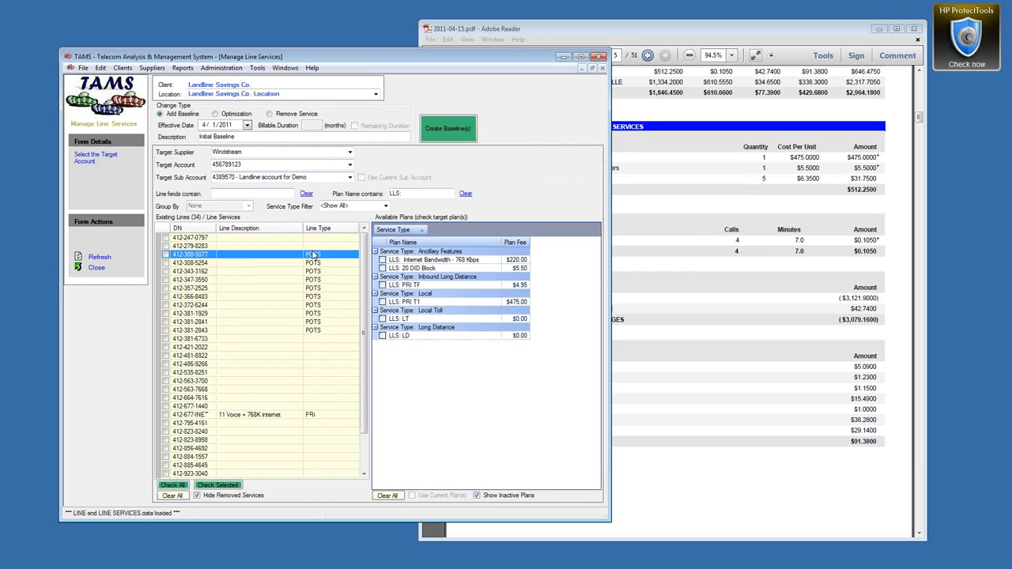
Step: Add a Comments column between Line Description and Line Type, narrowing Line Description
right_click(279, 304)
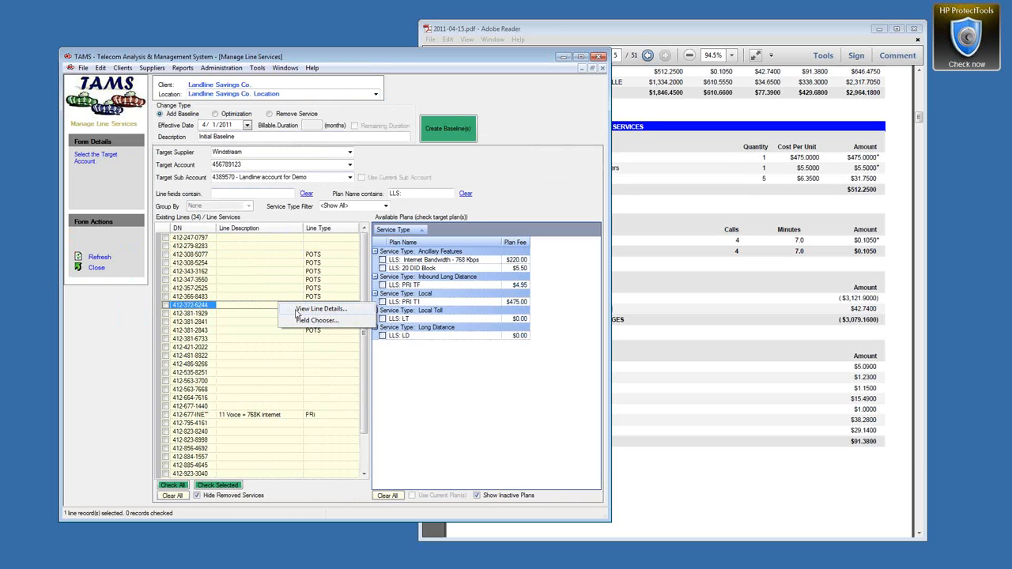
left_click(308, 320)
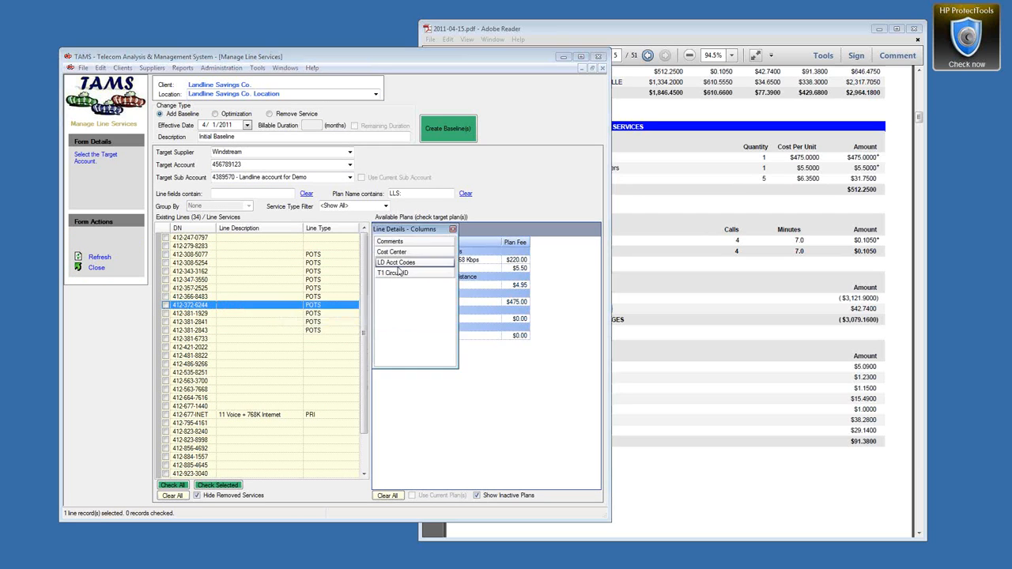
left_click_drag(394, 244, 288, 228)
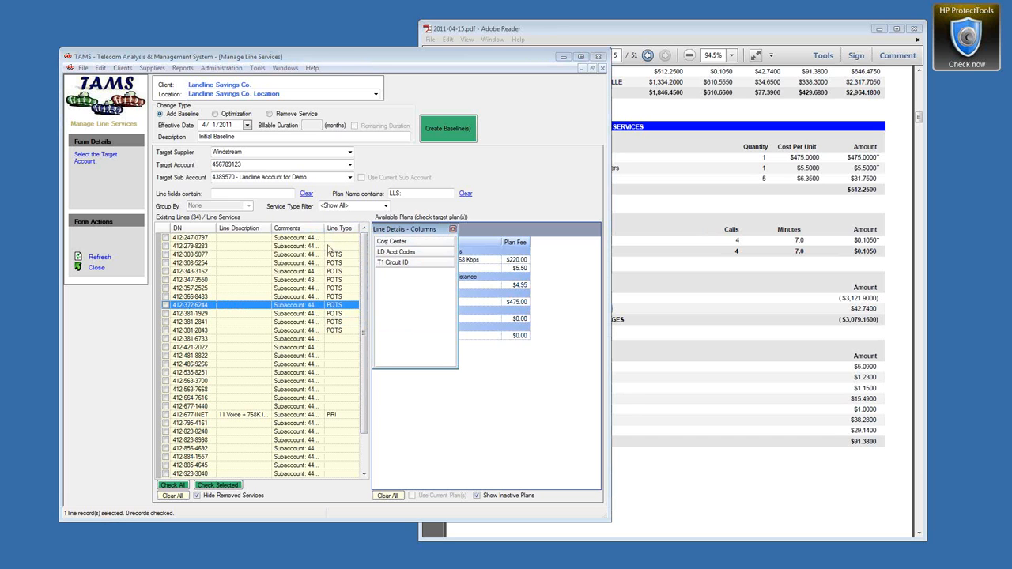
left_click(453, 230)
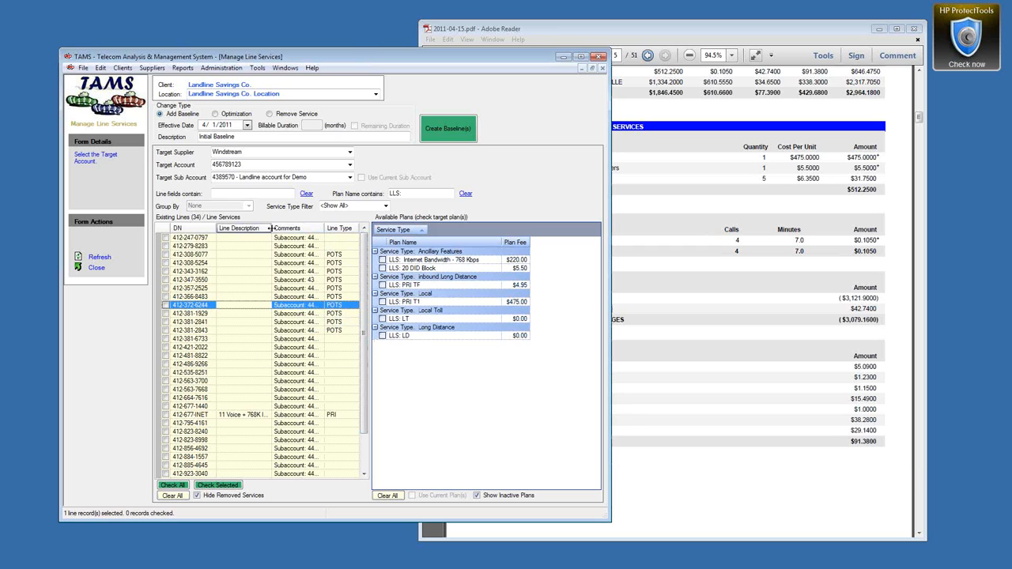
left_click_drag(271, 229, 262, 229)
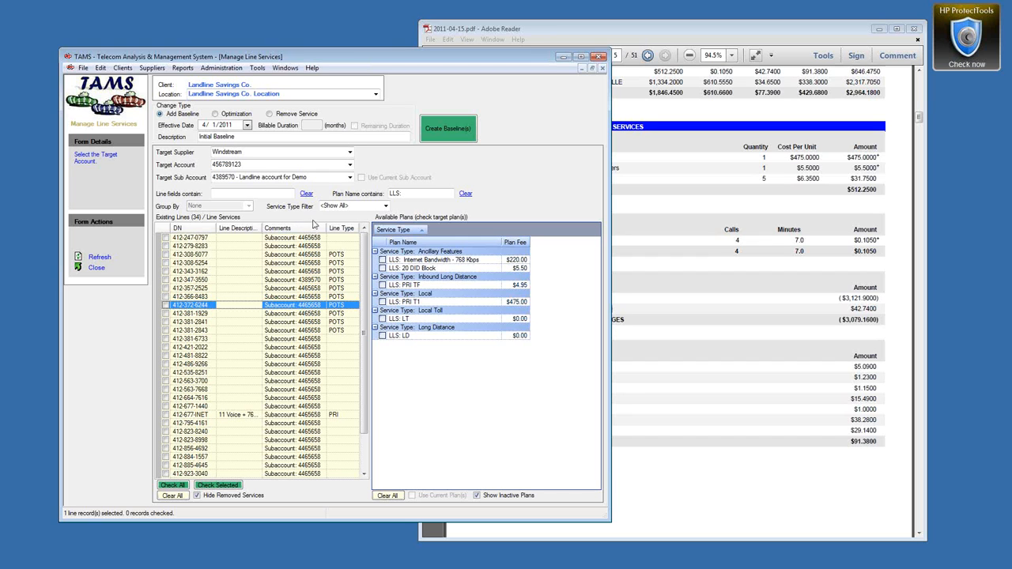
Step: Filter the lines by account number, check the other sub-account's line, then clear the filter
left_click(351, 181)
left_click(242, 190)
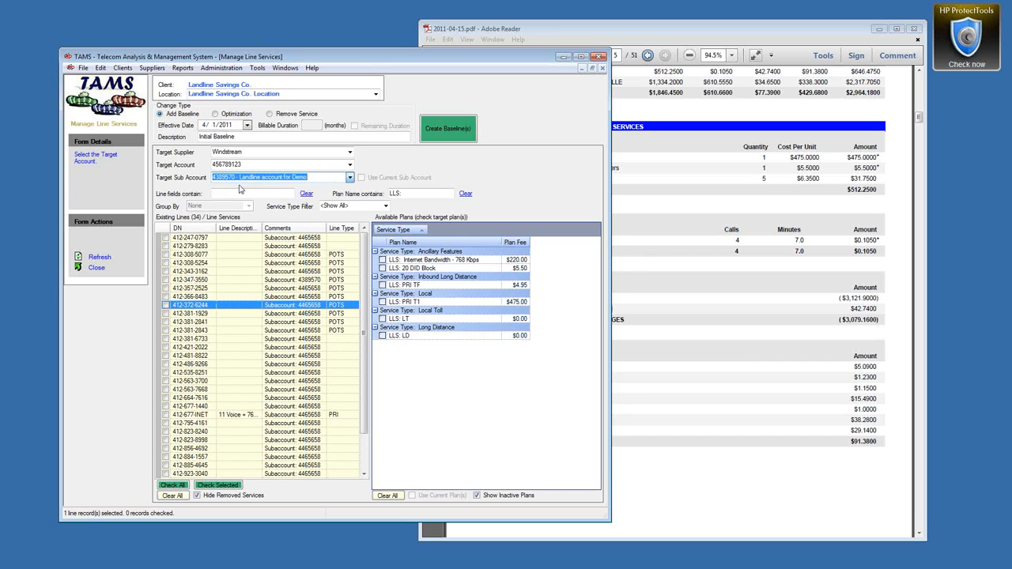
left_click(234, 194)
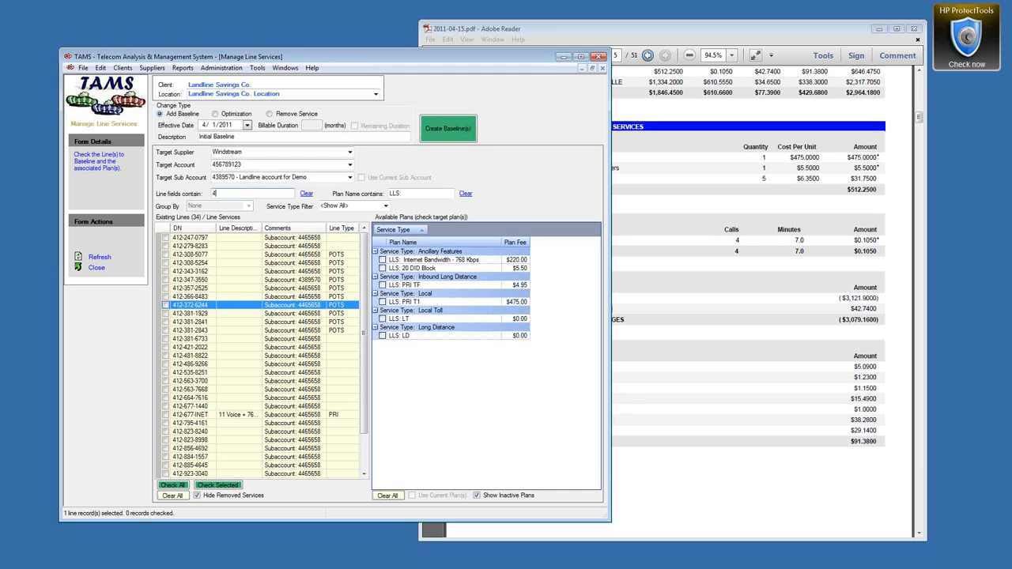
type("4389570")
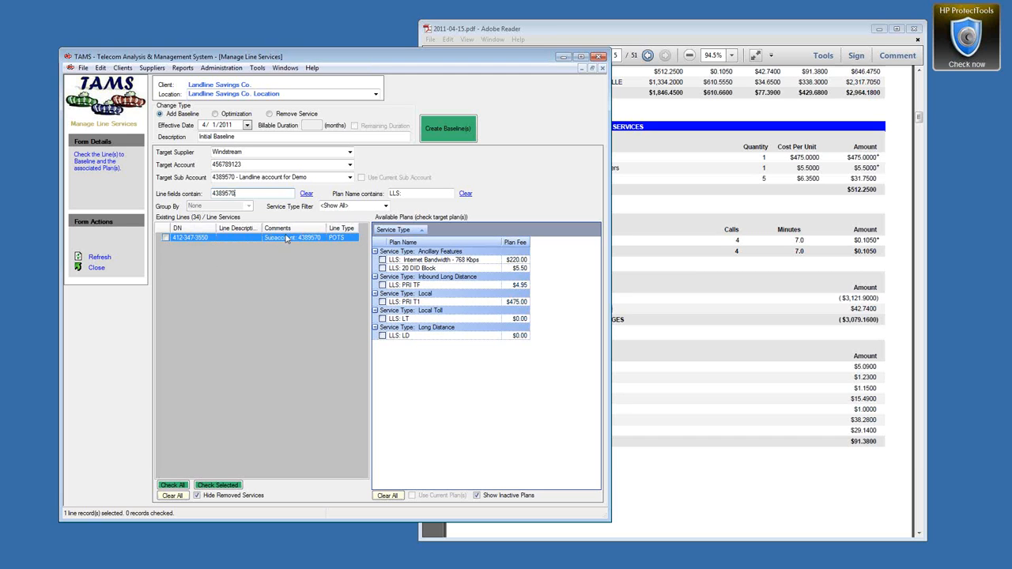
left_click(167, 238)
left_click(165, 237)
left_click_drag(238, 194, 198, 196)
left_click(307, 194)
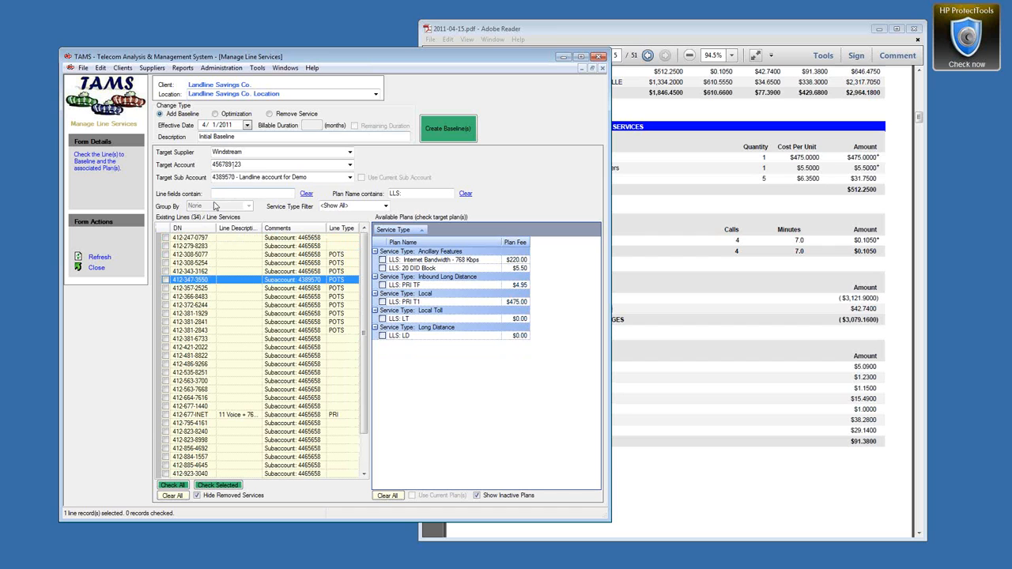
Step: Target the Bridgeville sub account and bring the invoice PDF forward
left_click(349, 177)
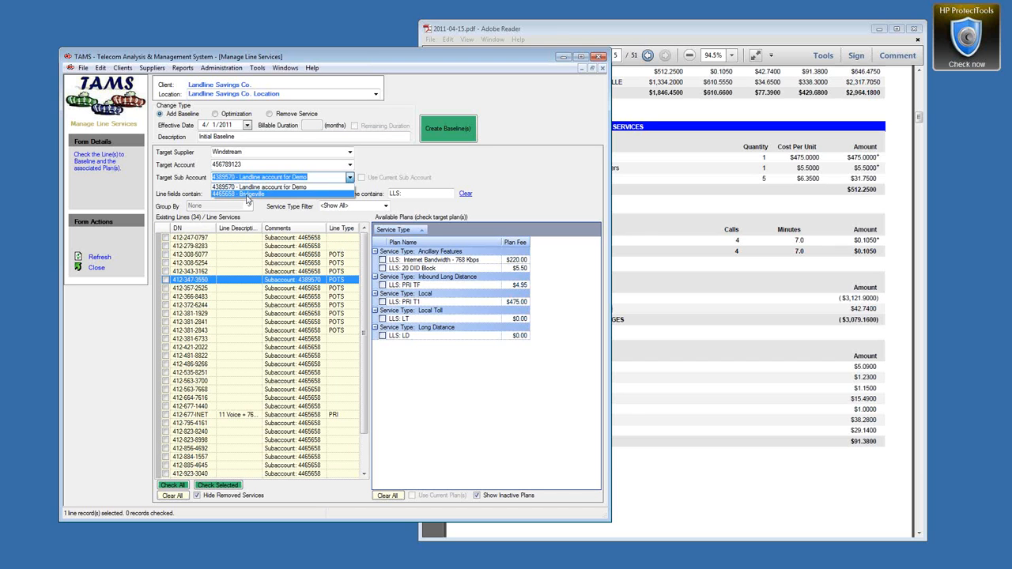
left_click(234, 194)
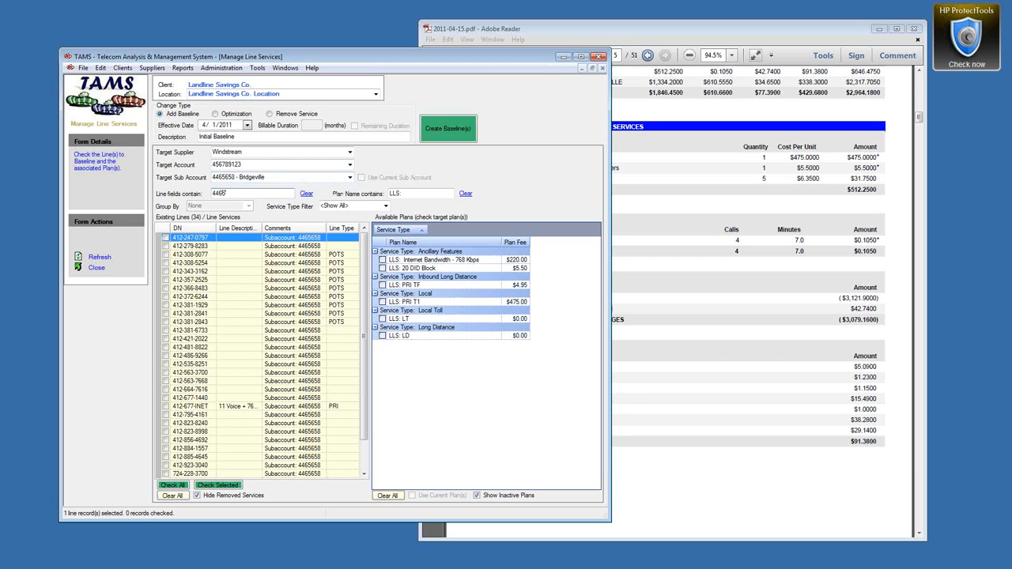
left_click(625, 30)
scroll(614, 169, "up", 1)
left_click_drag(478, 147, 891, 157)
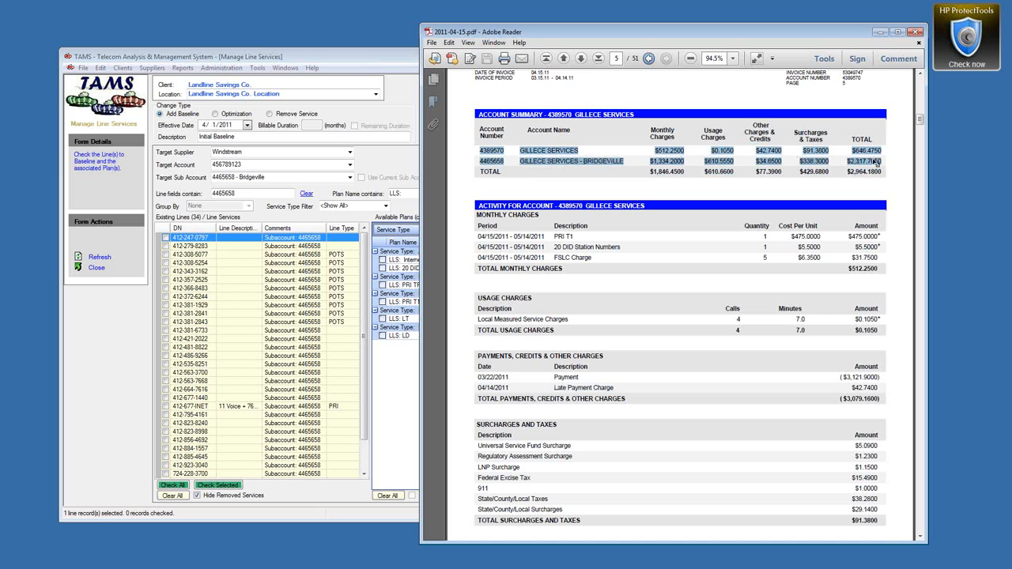
Step: Highlight Bridgeville's $2,317.7050 total in the invoice's account summary, then return to TAMS
left_click(848, 150)
left_click_drag(853, 151, 893, 156)
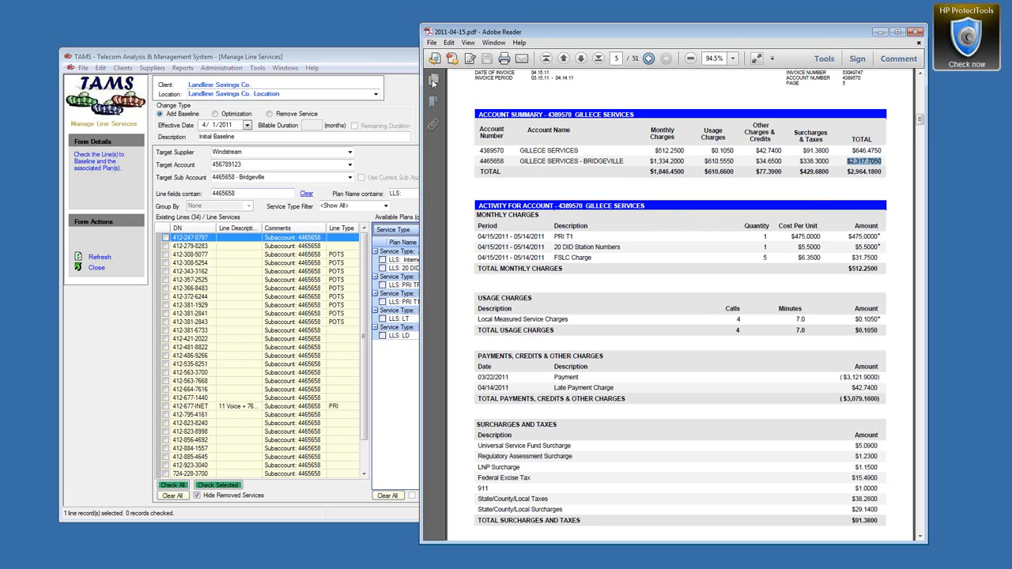
left_click(356, 58)
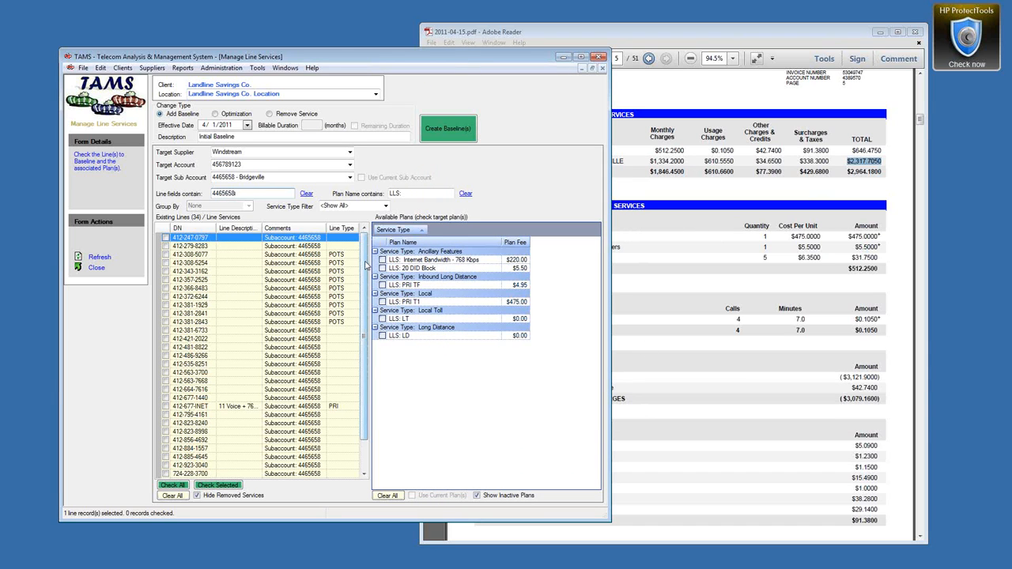
Step: Filter the lines to 1440 and check the matching line
scroll(367, 265, "down", 2)
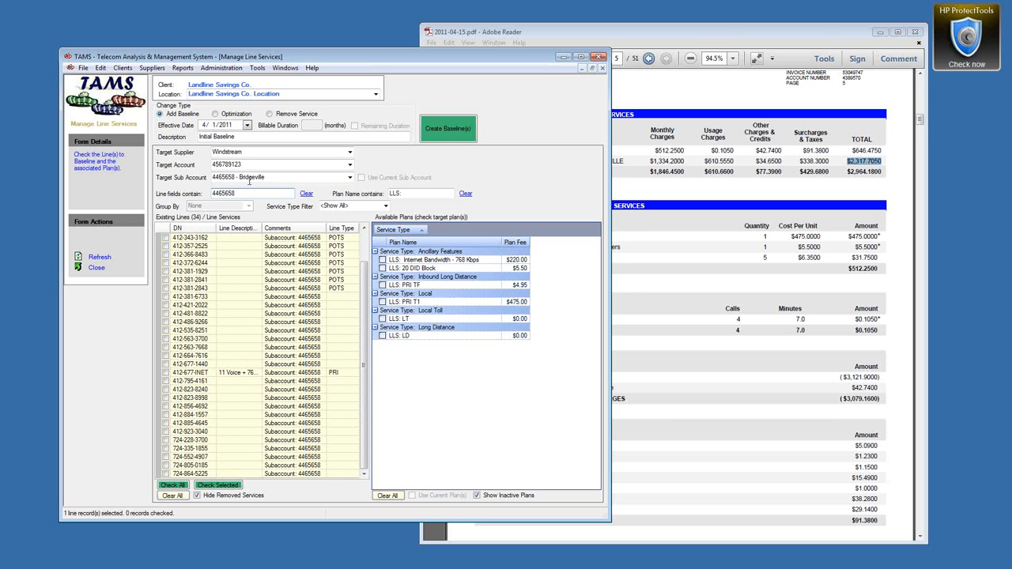
mouse_move(241, 196)
left_mouse_down()
mouse_move(197, 195)
mouse_move(238, 194)
left_mouse_up()
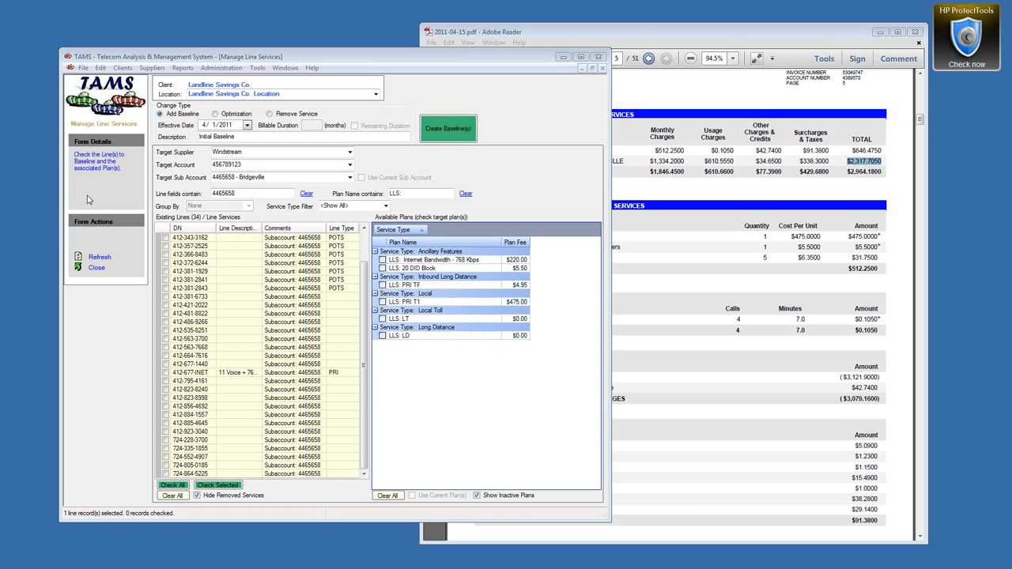
left_click_drag(236, 193, 206, 194)
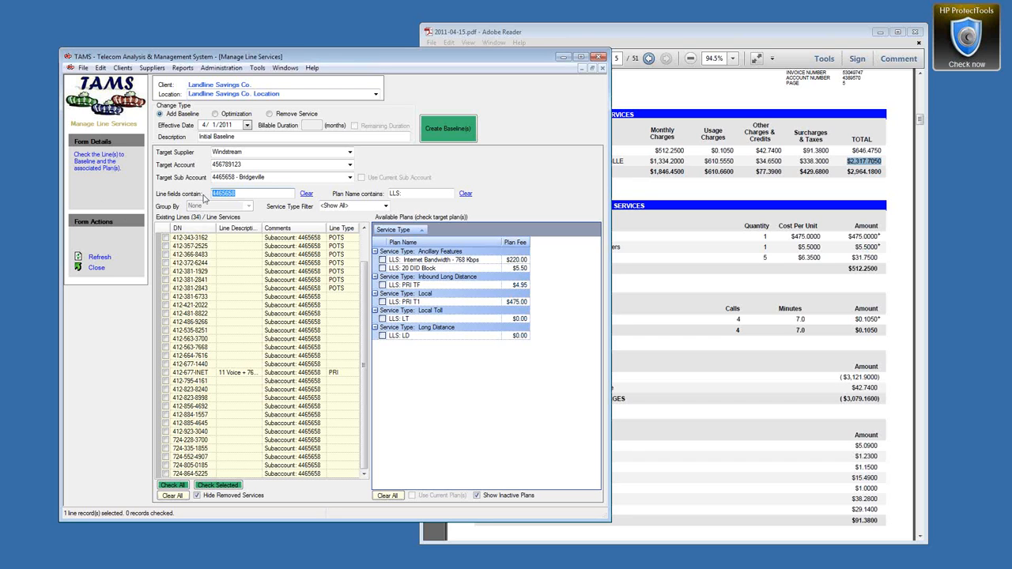
type("1440")
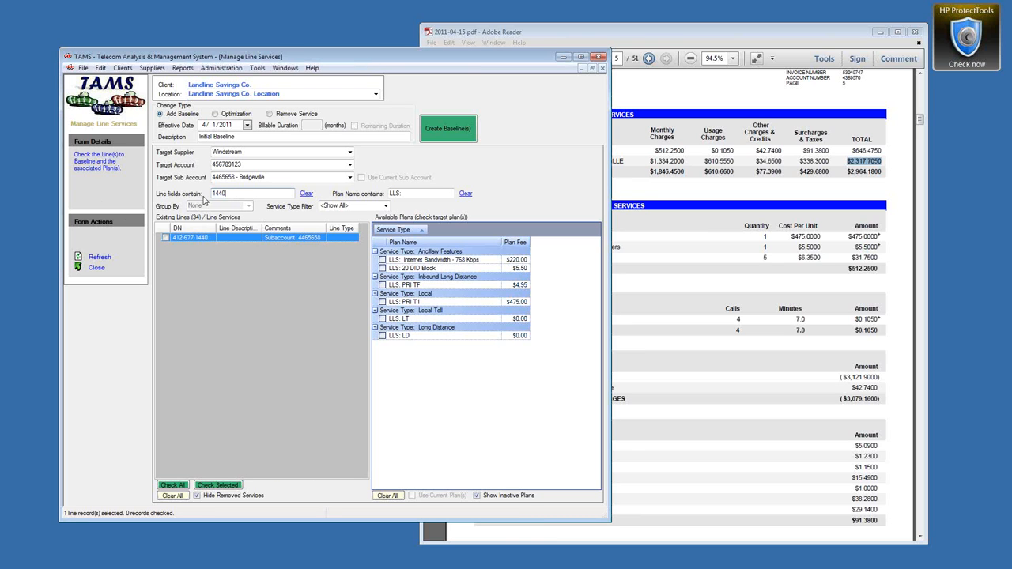
left_click(166, 238)
Step: Tick the LLS: PRI T1, LLS: LT, LLS: LD and LLS: 20 DID Block plans
left_click(383, 302)
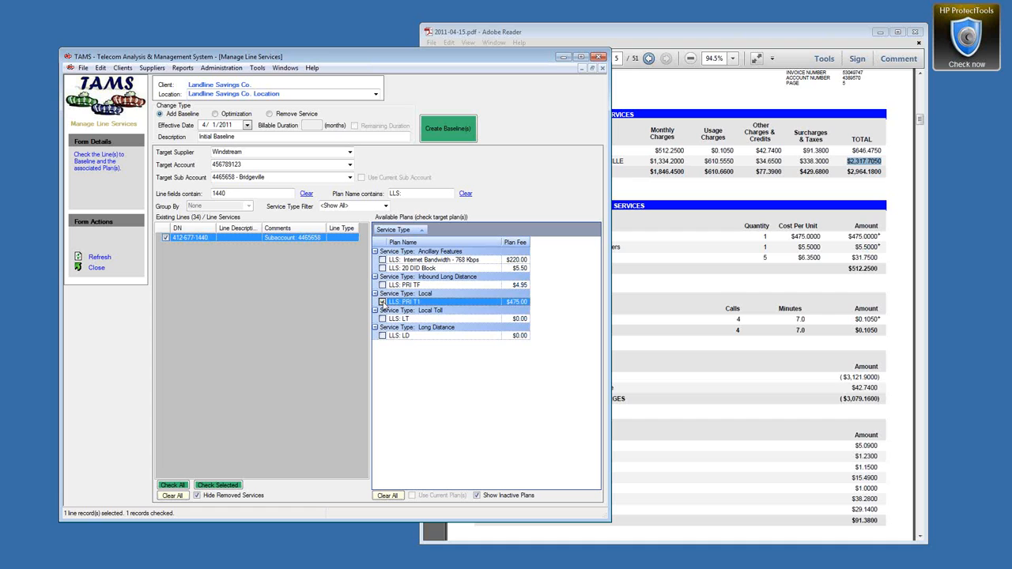
left_click(383, 319)
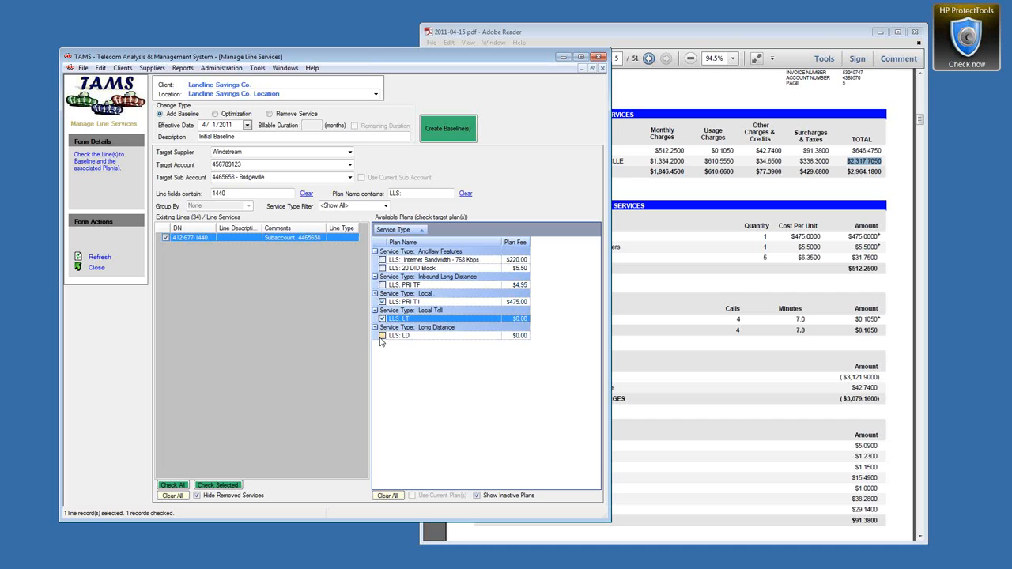
left_click(383, 335)
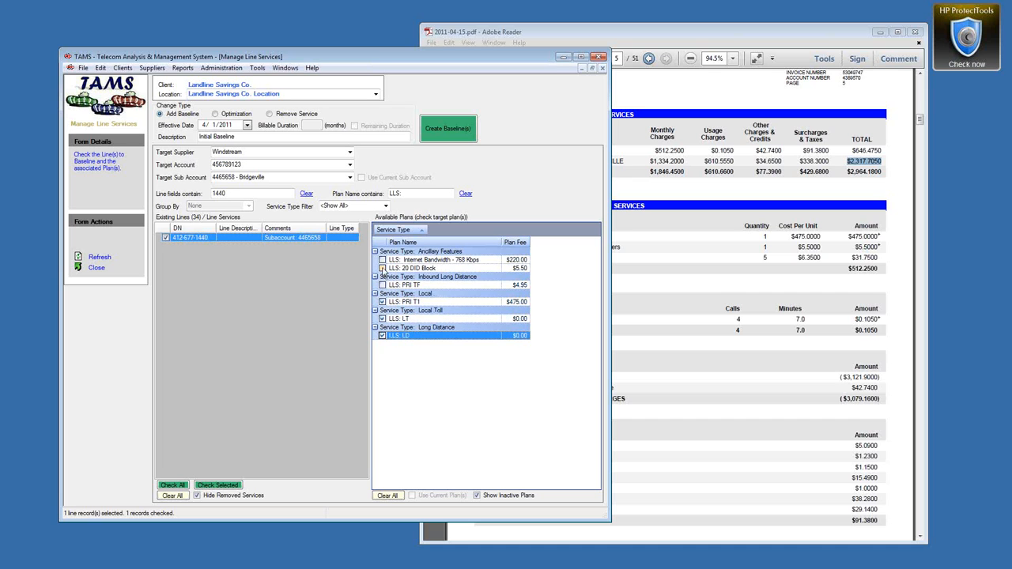
left_click(383, 268)
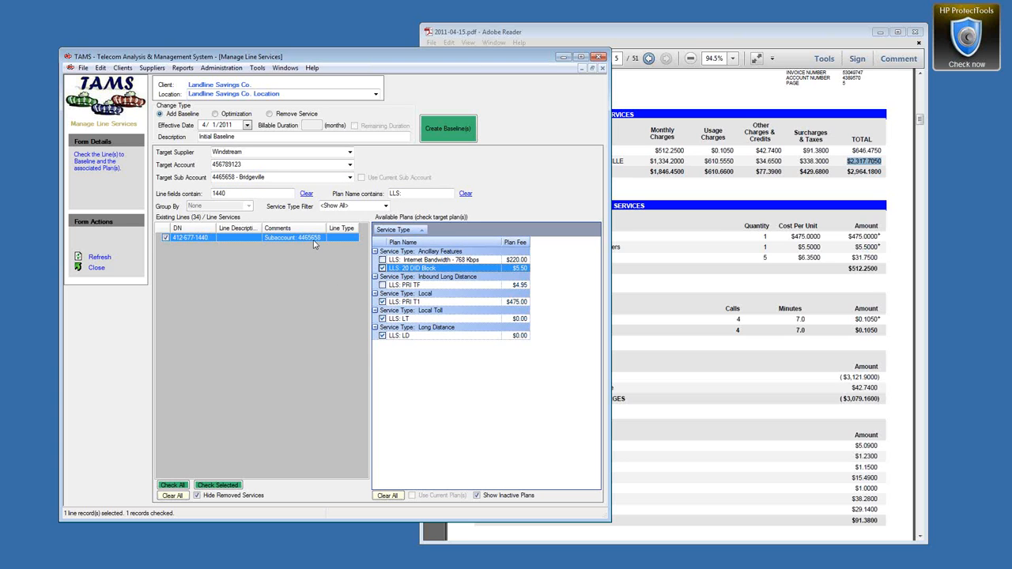
Step: Create the 4-record baseline, then untick PRI T1, LT and LD, leaving only 20 DID Block
left_click(439, 126)
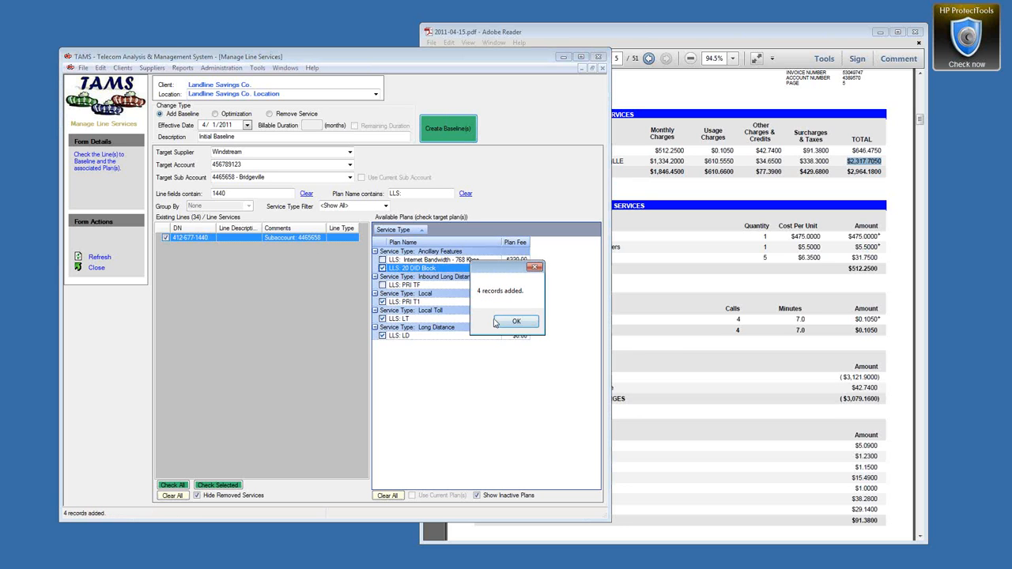
left_click(515, 323)
left_click(159, 238)
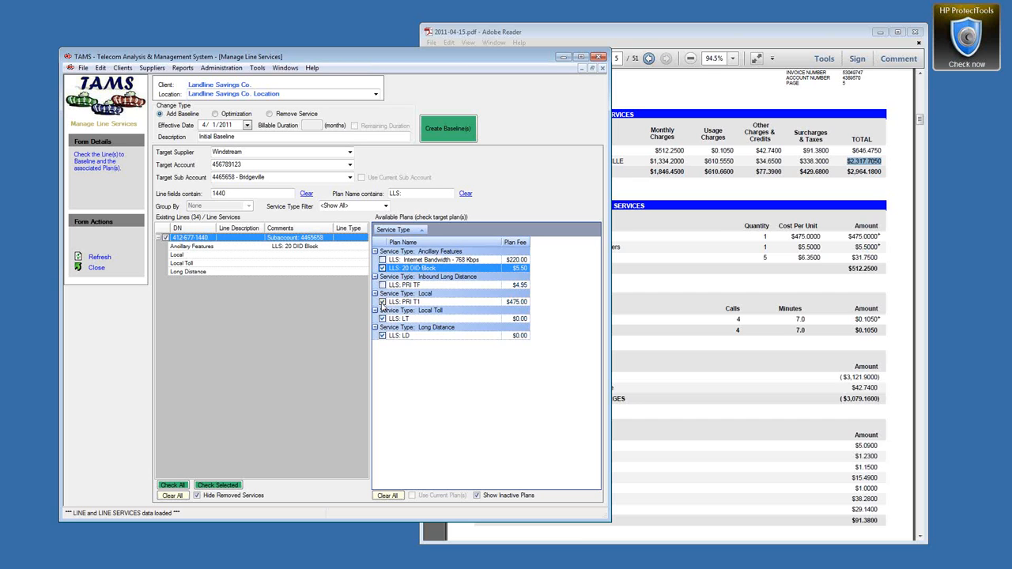
left_click(382, 302)
left_click(382, 319)
left_click(383, 335)
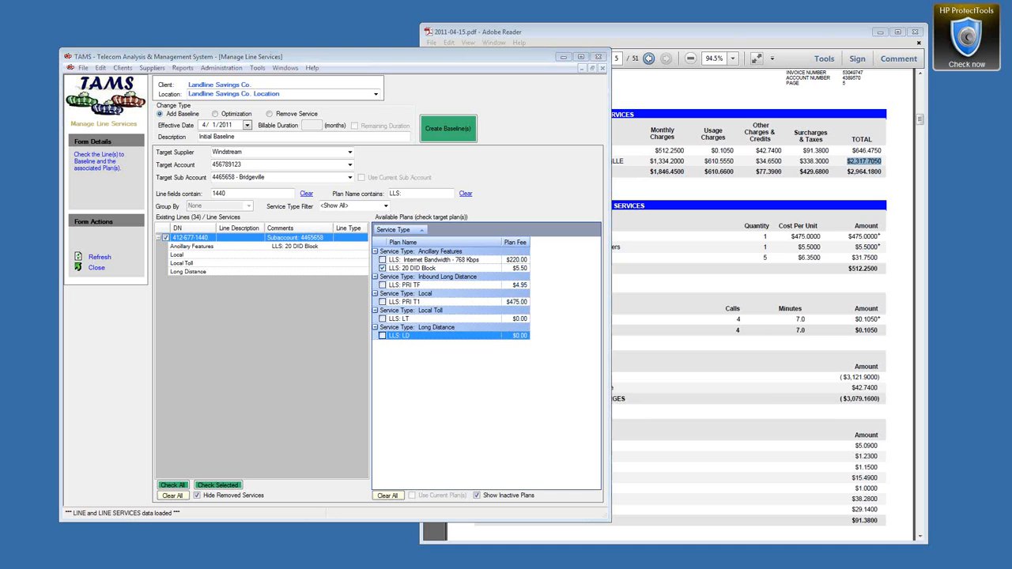
left_click(799, 45)
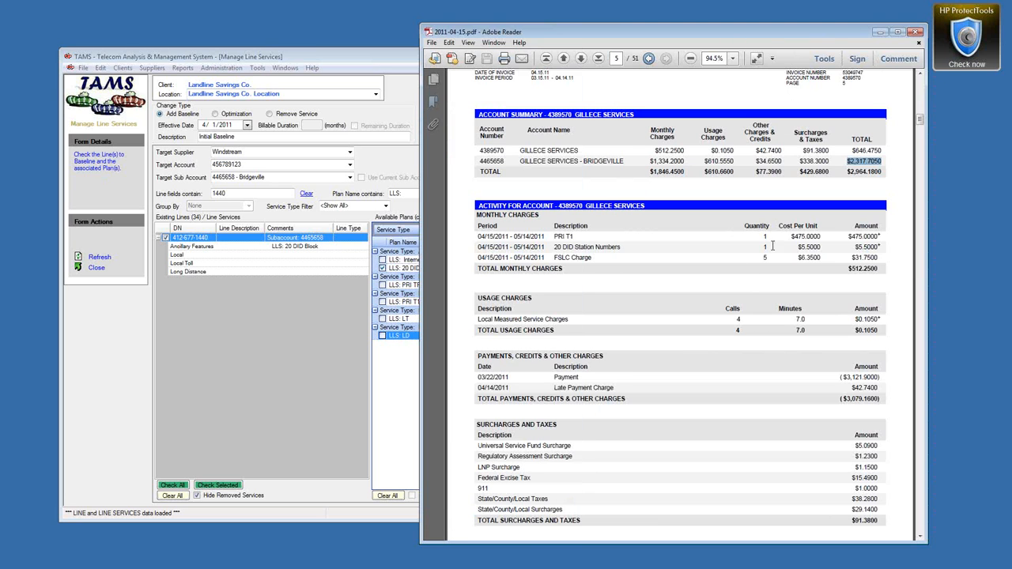
left_click(753, 249)
left_click(337, 64)
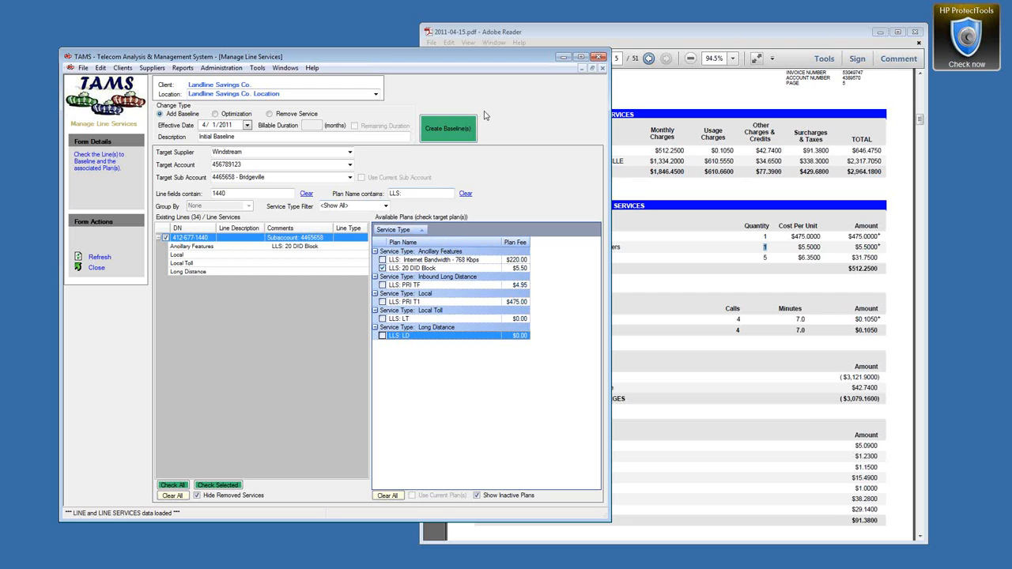
left_click(467, 126)
left_click(516, 325)
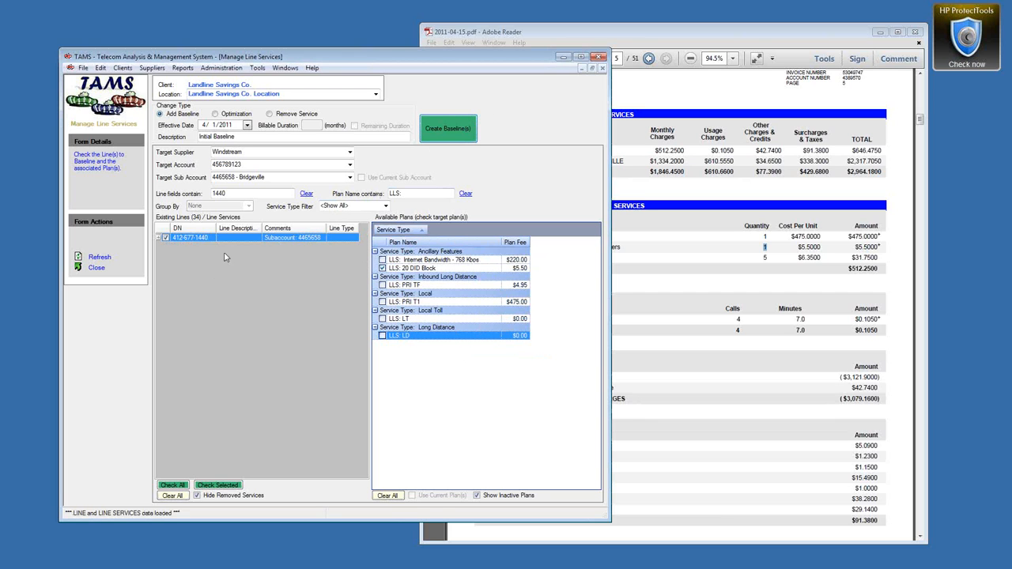
left_click(159, 237)
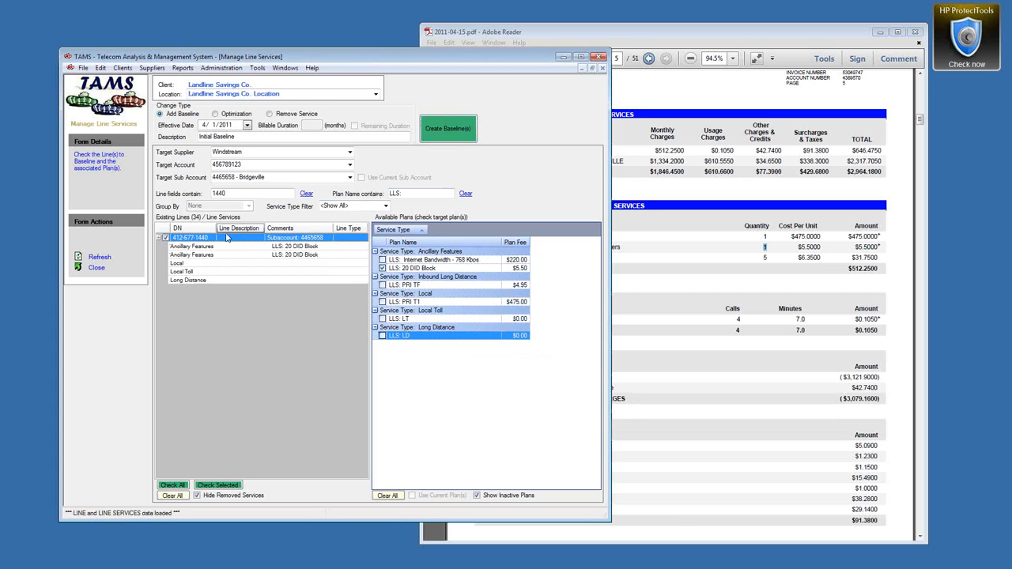
Step: Add a third 20 DID Block entry and select the LLS: 20 DID Block plan row
left_click(454, 126)
left_click(510, 322)
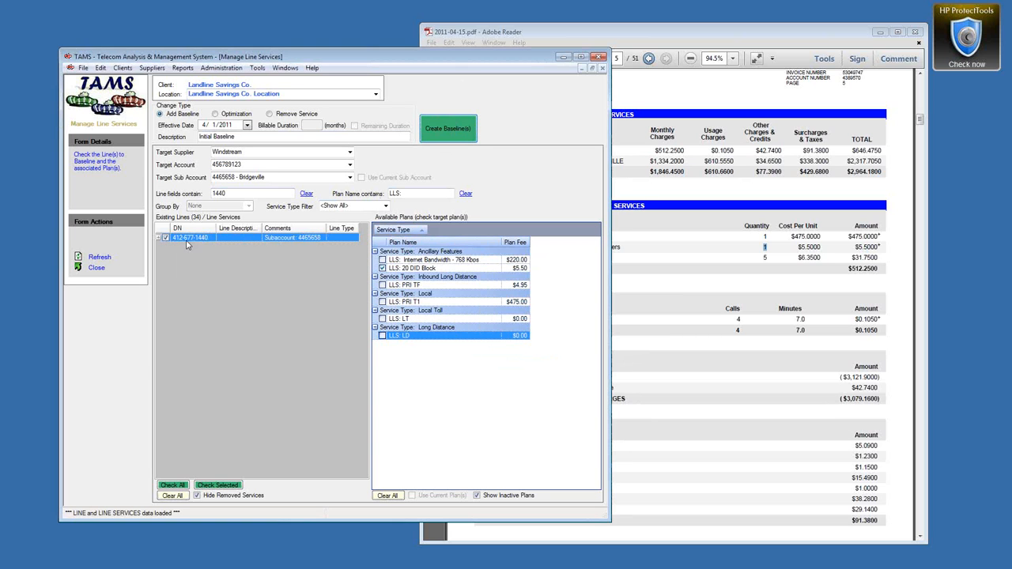
left_click(158, 238)
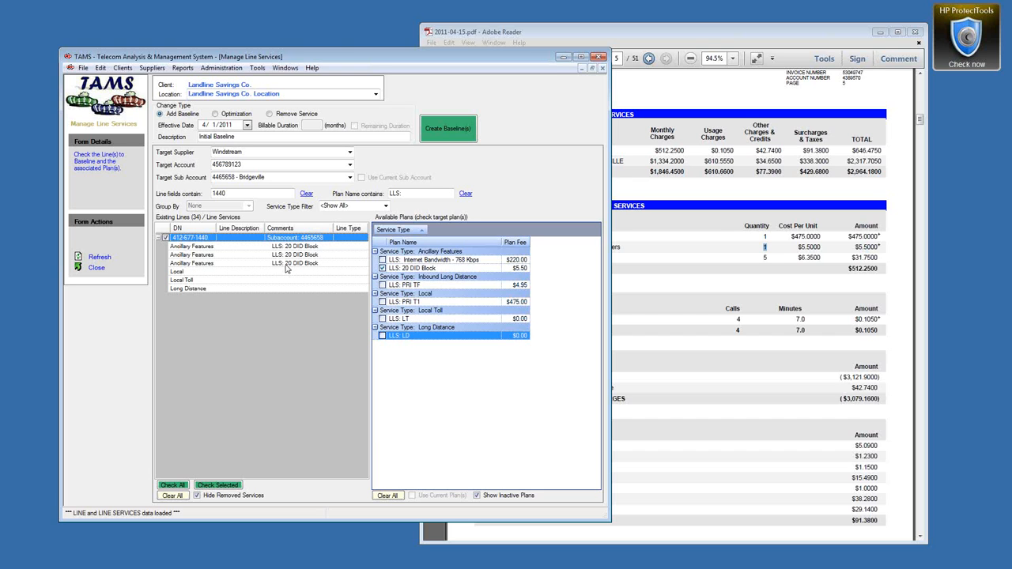
left_click(523, 271)
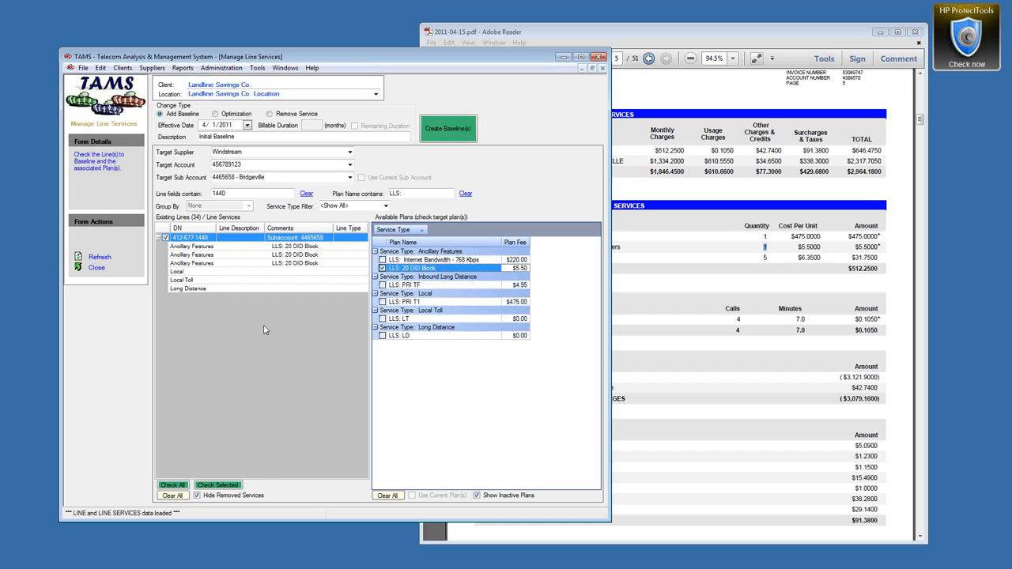
Step: Untick line 1440, filter lines by POTS, and clone the LLS: PRI T1 plan
left_click(165, 238)
left_click_drag(261, 195, 149, 205)
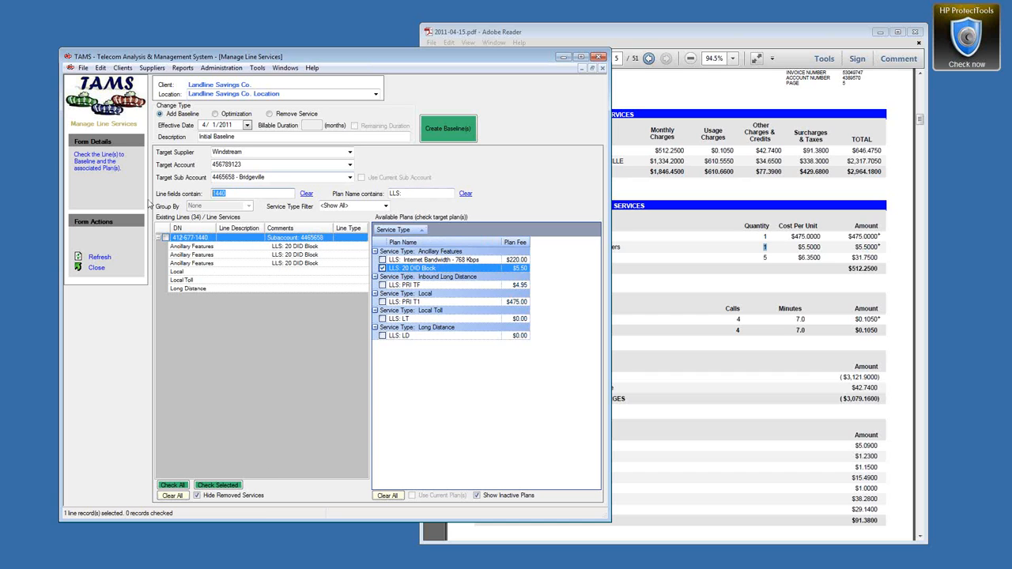
type("POTS")
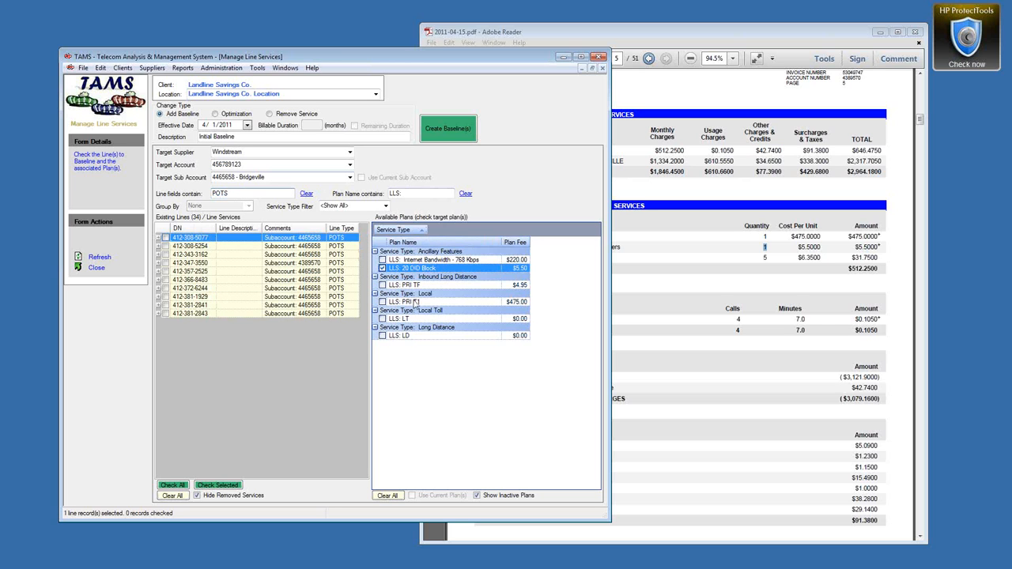
right_click(415, 304)
left_click(433, 309)
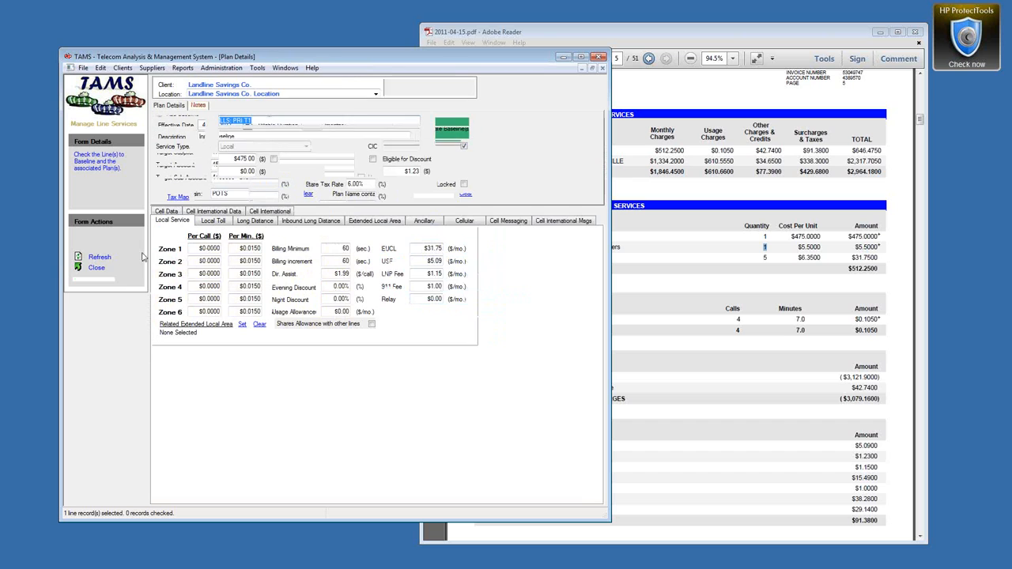
left_click(104, 246)
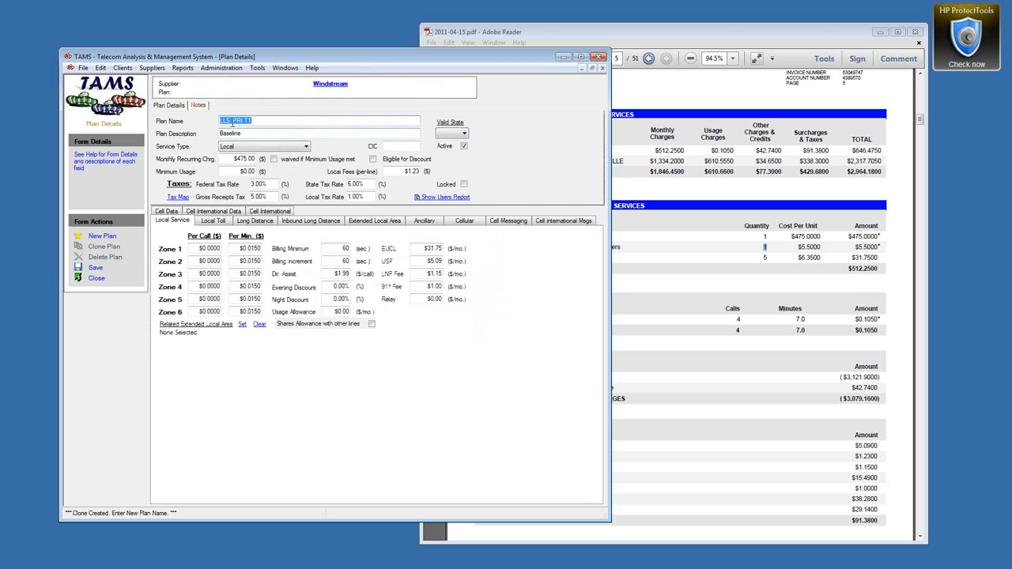
Step: Save the clone as LLS: POTS with $25.00 monthly, EUCL $5.09, USF $1.01, LNP $0.20
left_click_drag(233, 122, 265, 120)
type("POTS")
left_click_drag(234, 159, 263, 159)
type("25")
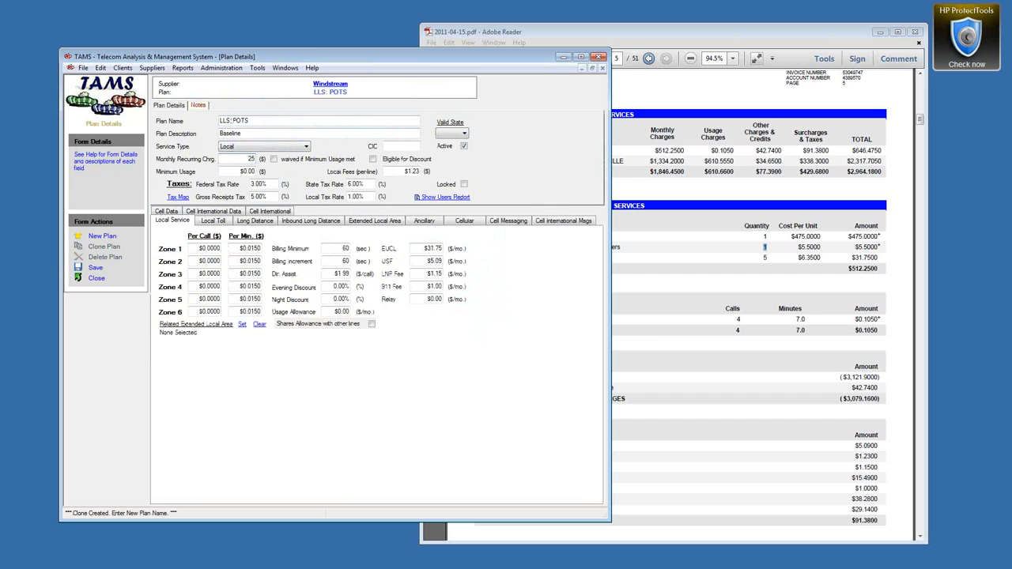
left_click_drag(411, 248, 469, 251)
type("5.09")
key("Tab")
type("1.")
key("Tab")
key("BackSpace")
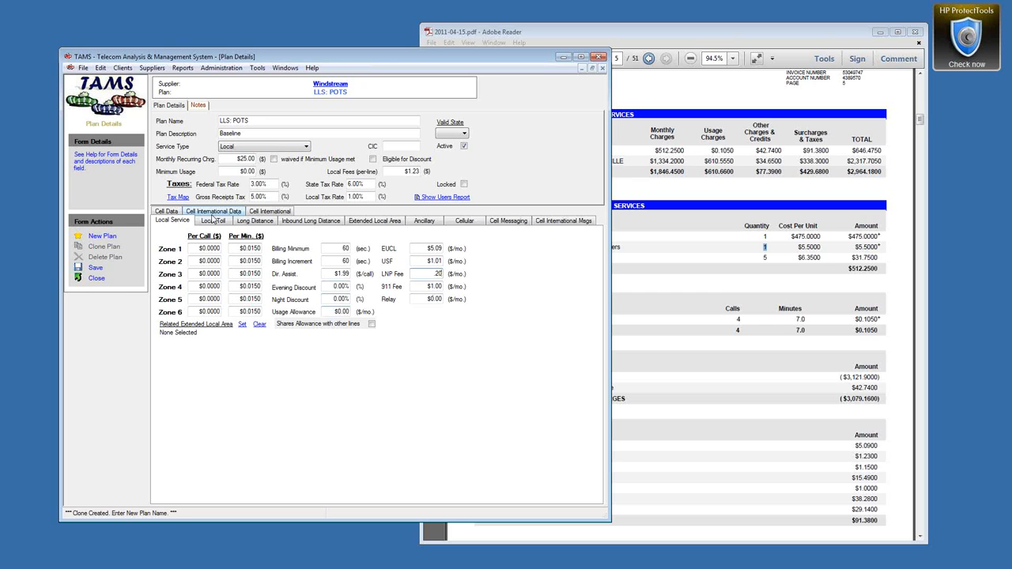
left_click(94, 267)
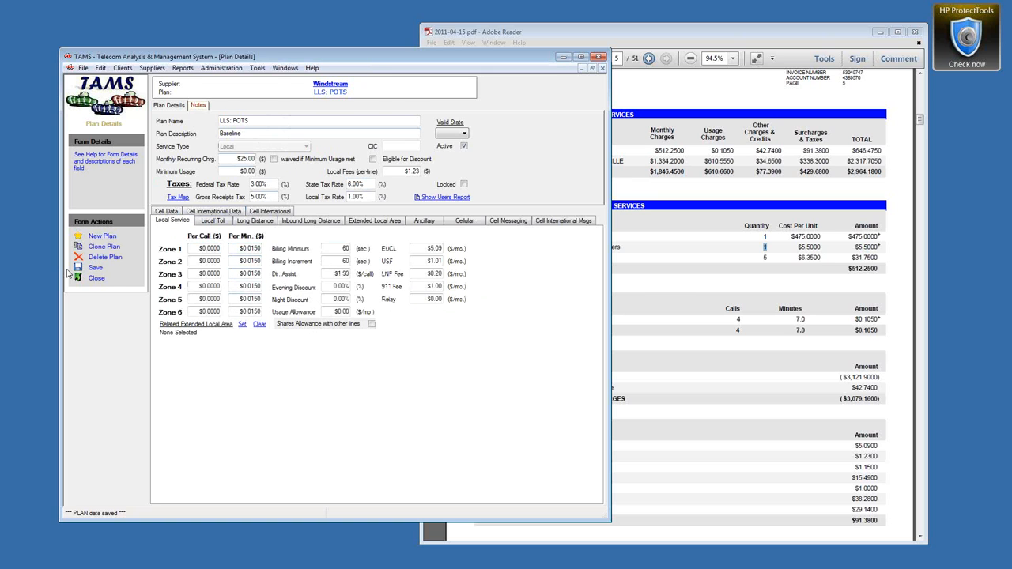
left_click(91, 277)
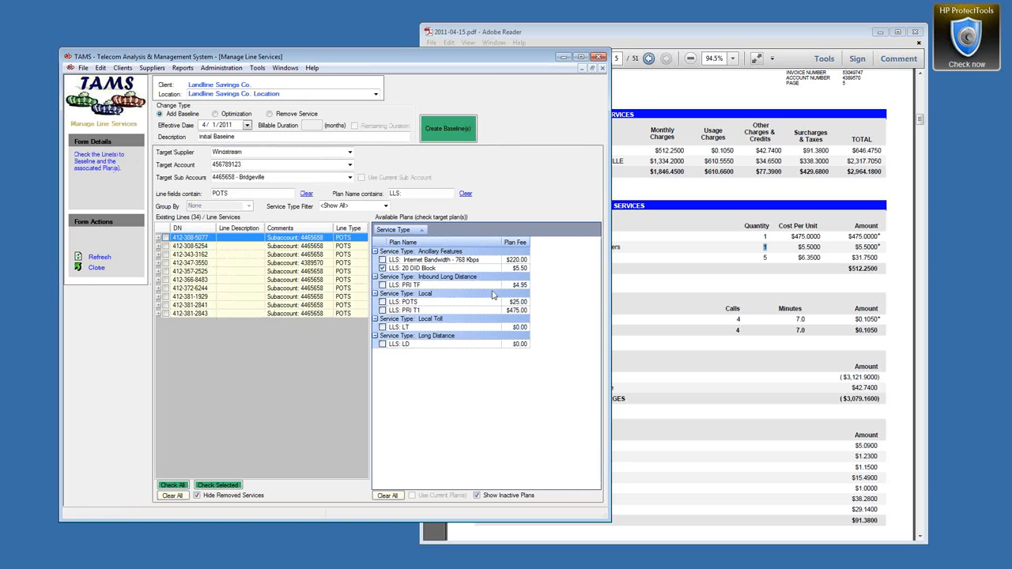
Step: Baseline all ten POTS lines with LLS: POTS, LT and LD, adding 40 records
left_click(383, 303)
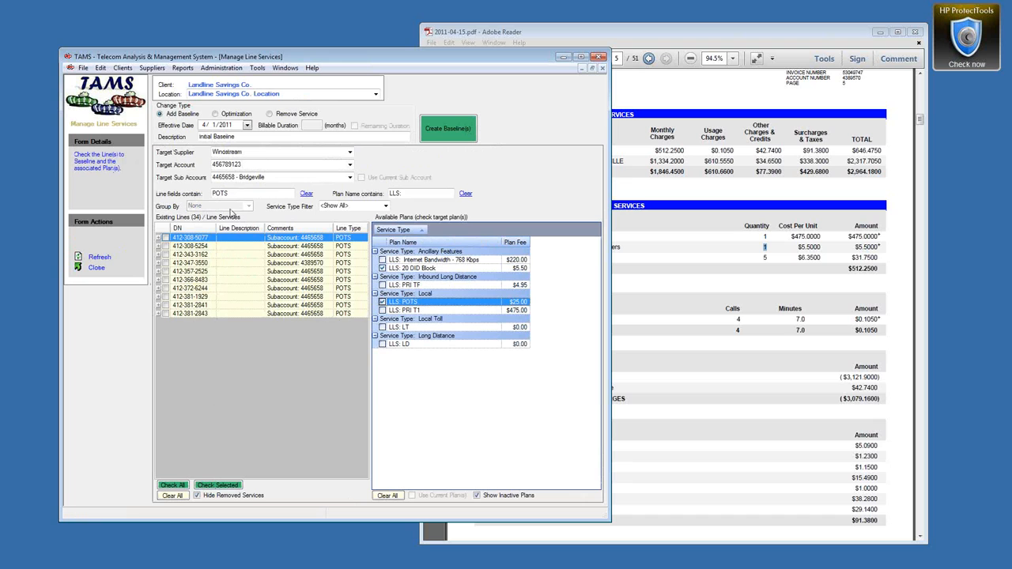
left_click_drag(231, 194, 207, 198)
left_click(175, 485)
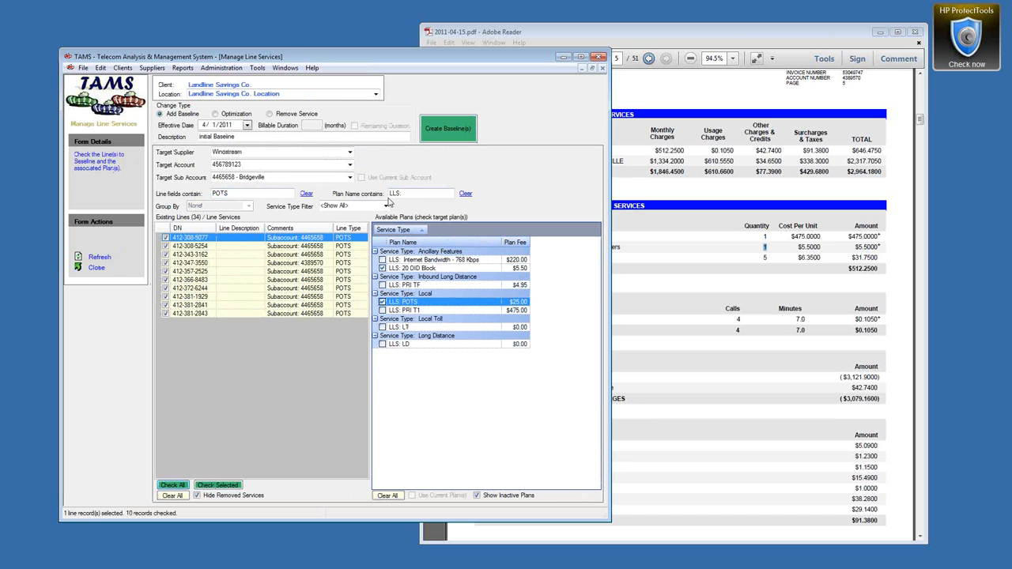
left_click(382, 326)
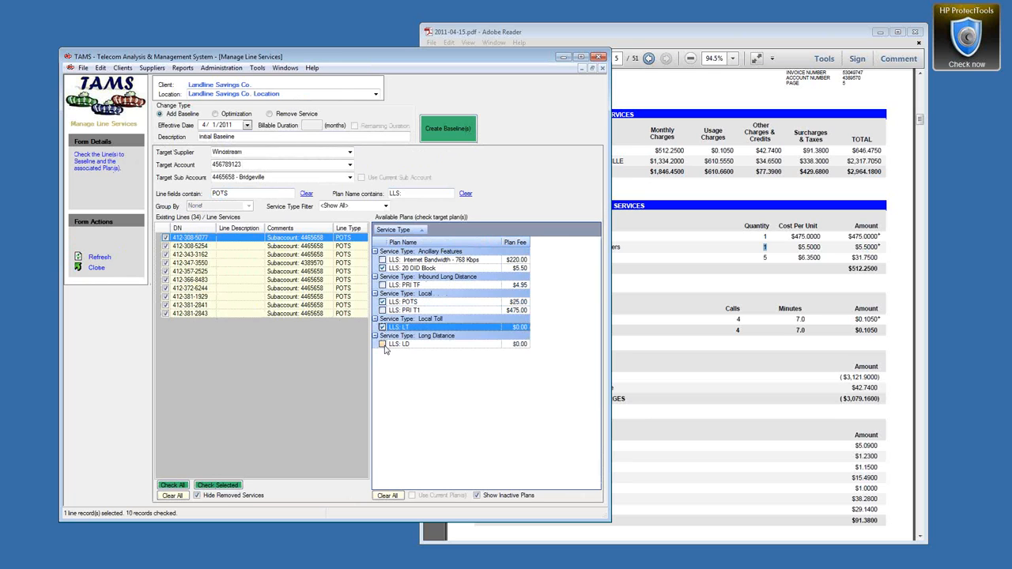
left_click(382, 345)
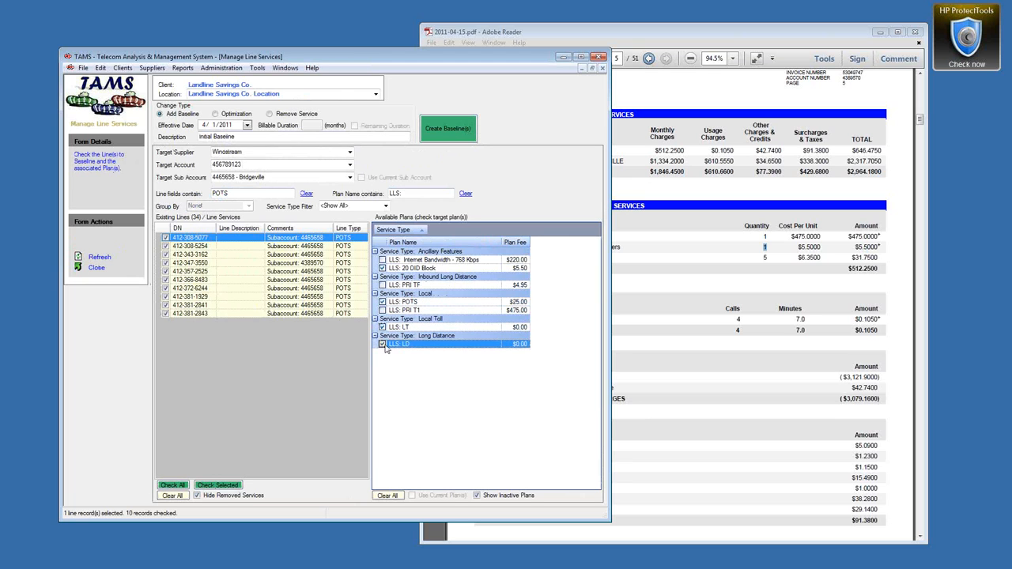
left_click(471, 119)
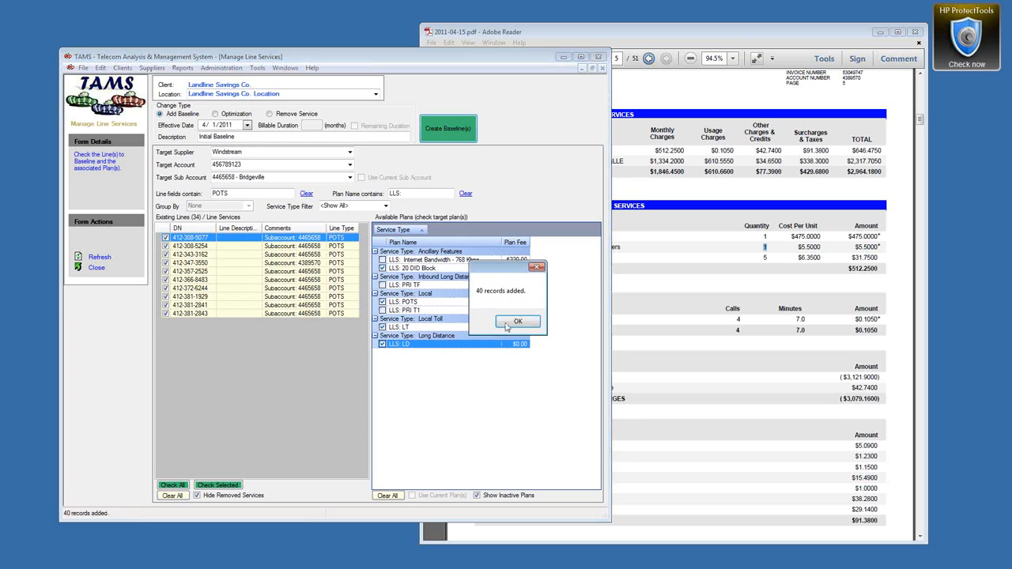
left_click(522, 326)
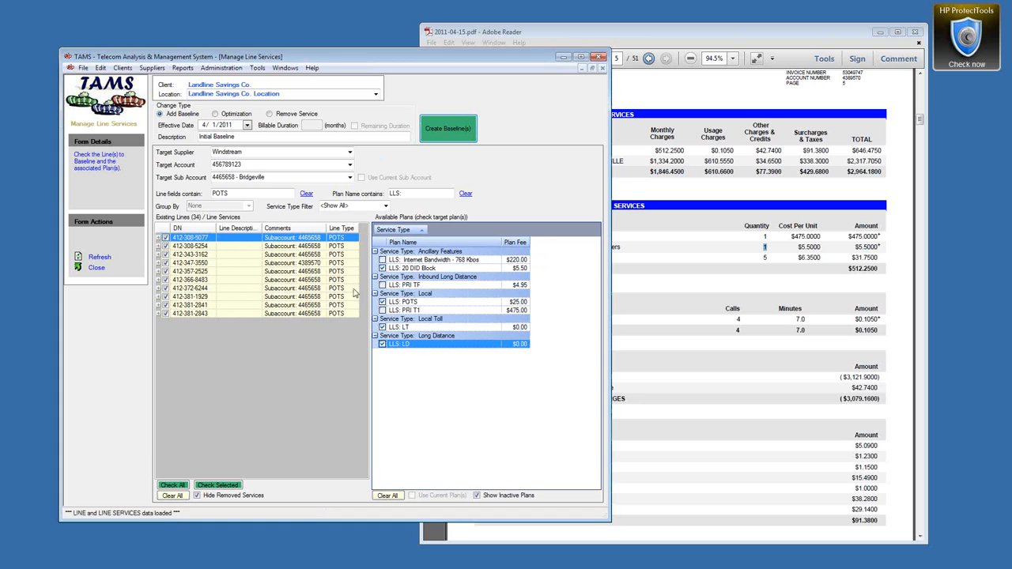
left_click(159, 246)
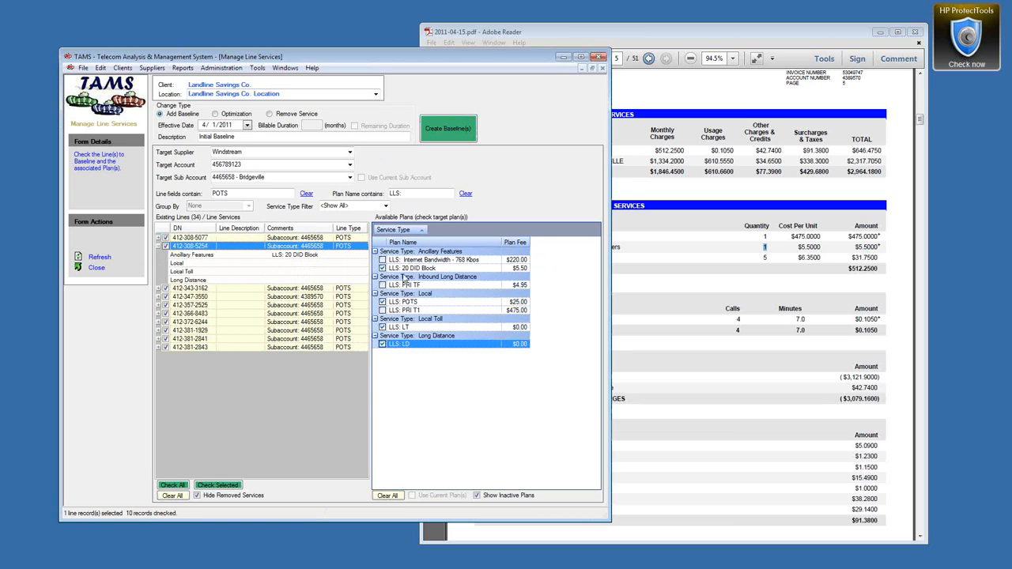
left_click(382, 269)
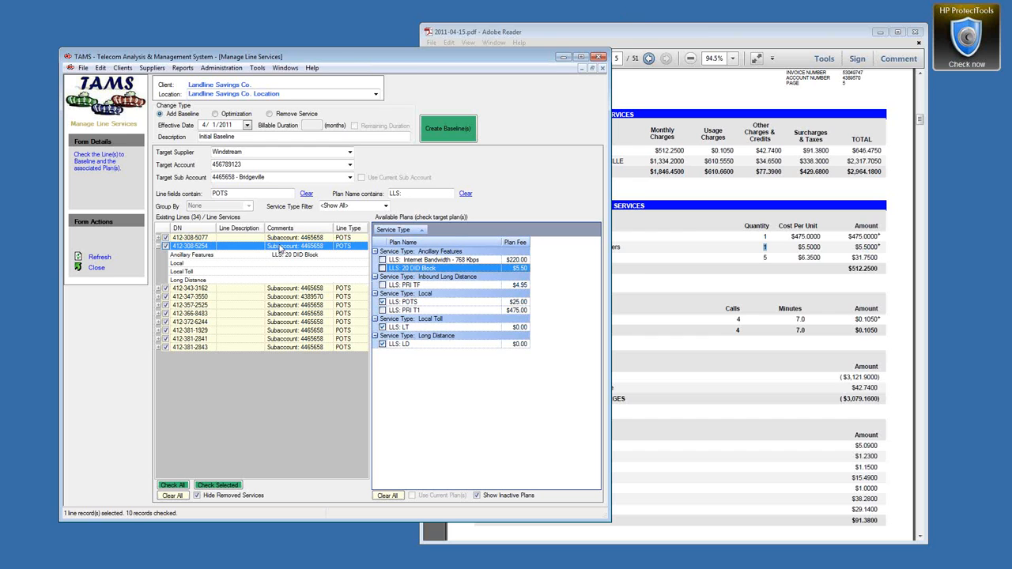
type("3")
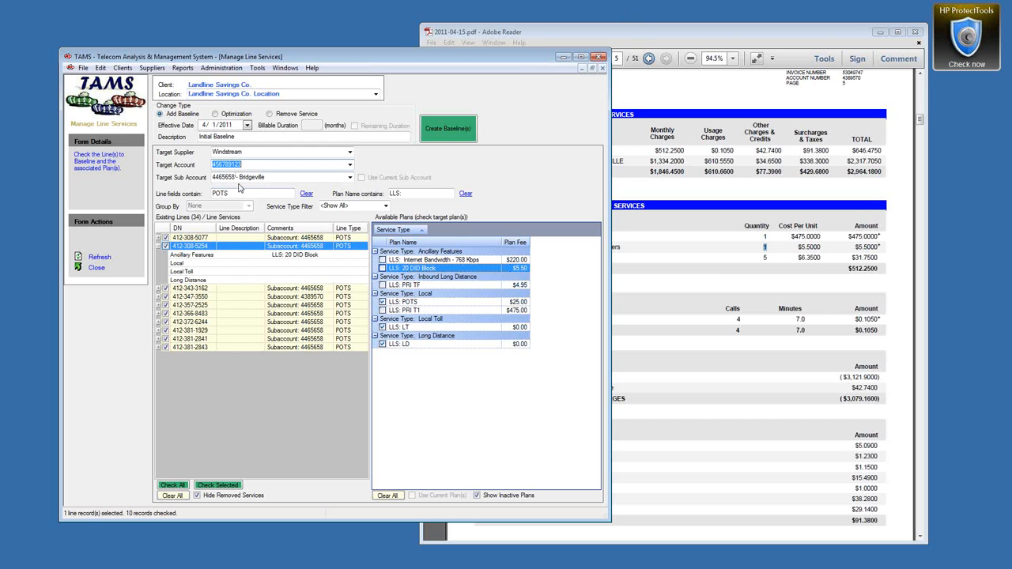
key("Tab")
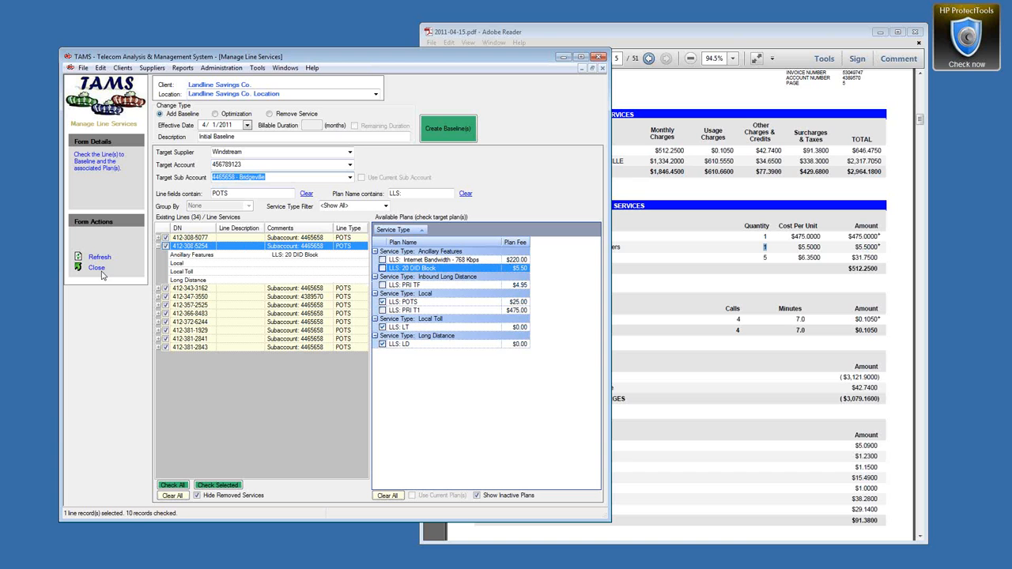
Step: From Client Details, open the Windstream (PAETEC) 456789123 service account's Account Invoice Data
left_click(565, 58)
left_click_drag(1011, 53, 511, 52)
left_click(300, 61)
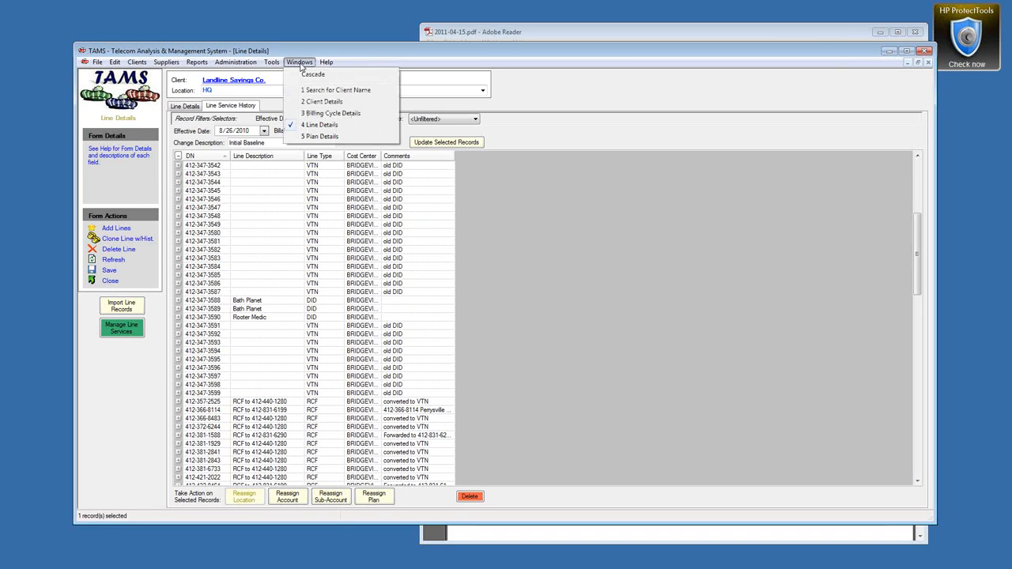
left_click(332, 102)
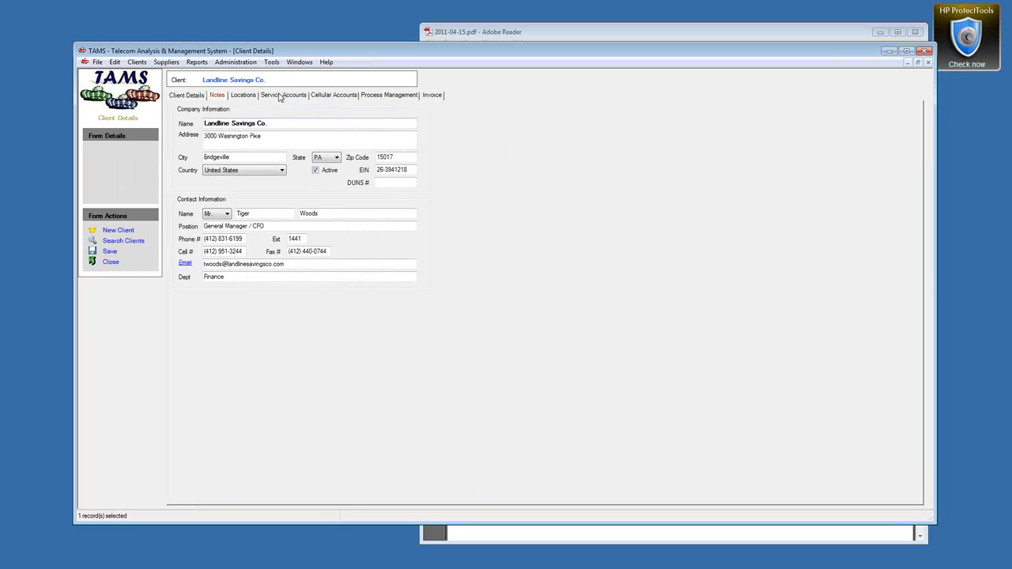
left_click(280, 96)
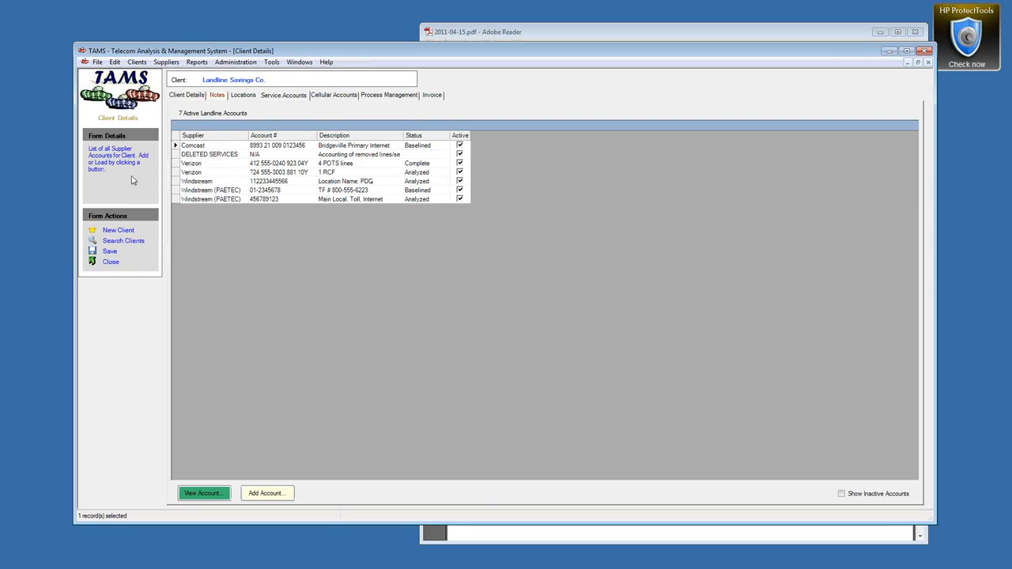
double_click(175, 200)
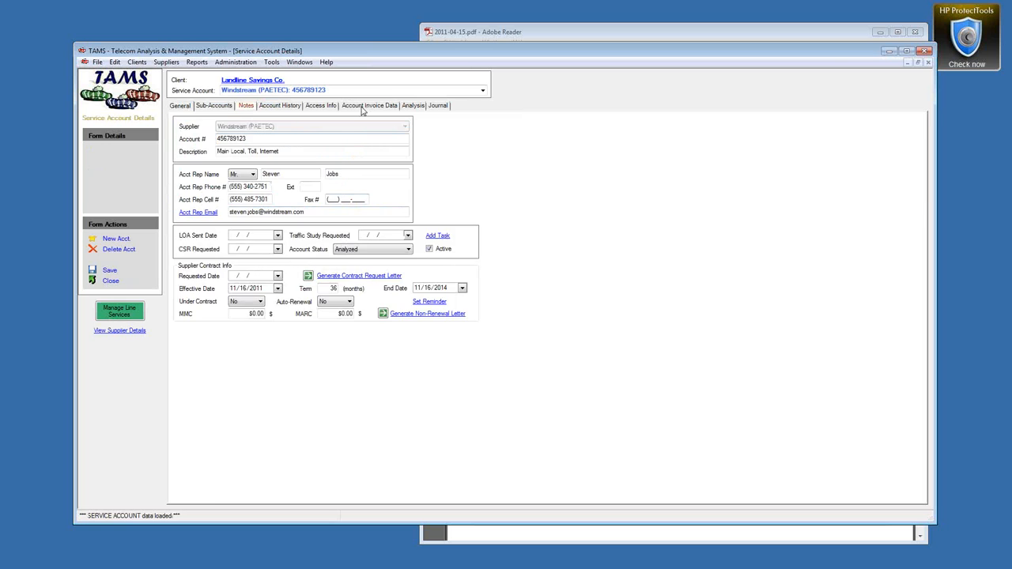
left_click(362, 109)
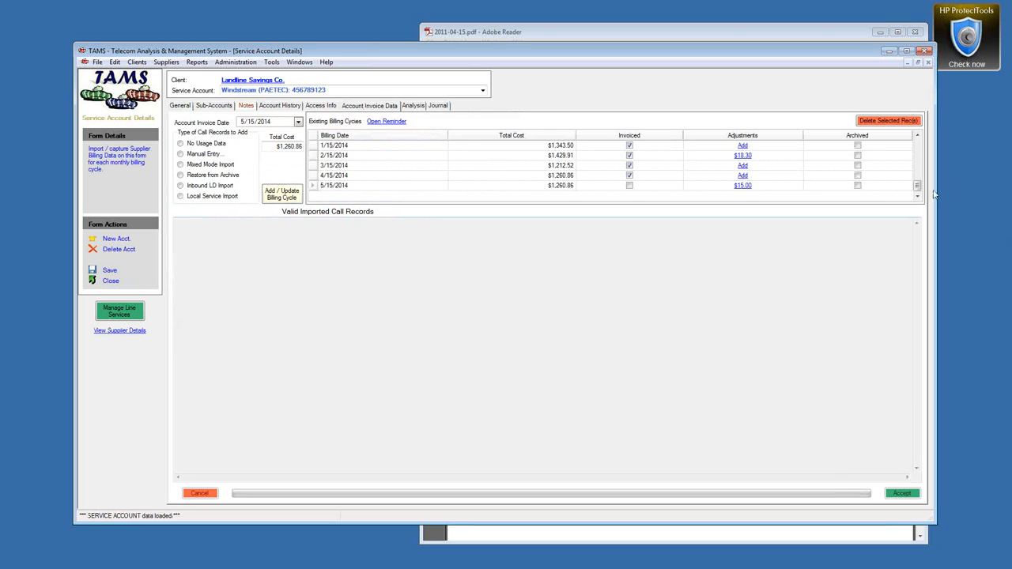
Step: Delete the 4/15/2011 billing cycle after checking its total cost
left_click_drag(920, 186, 919, 142)
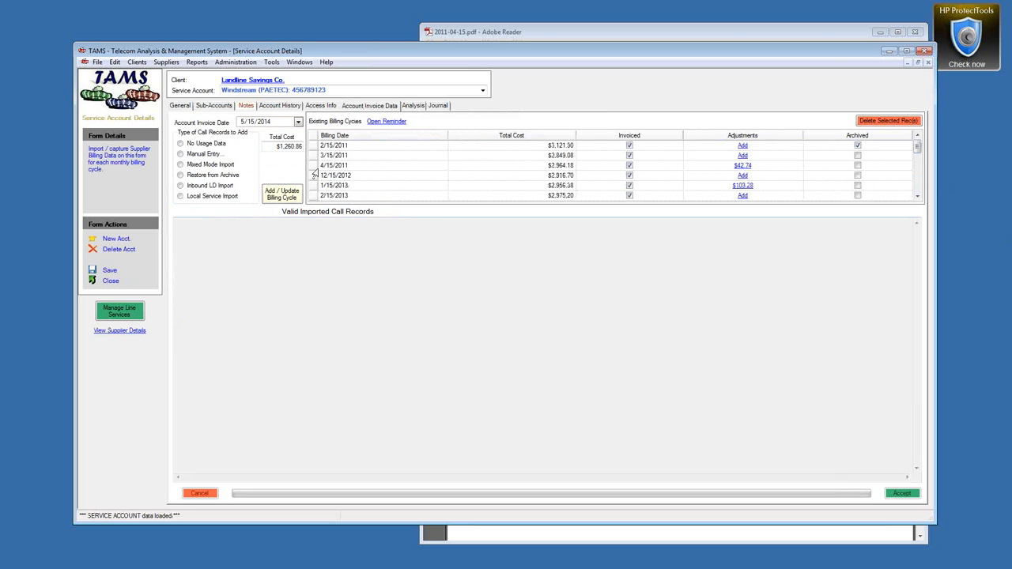
left_click(313, 166)
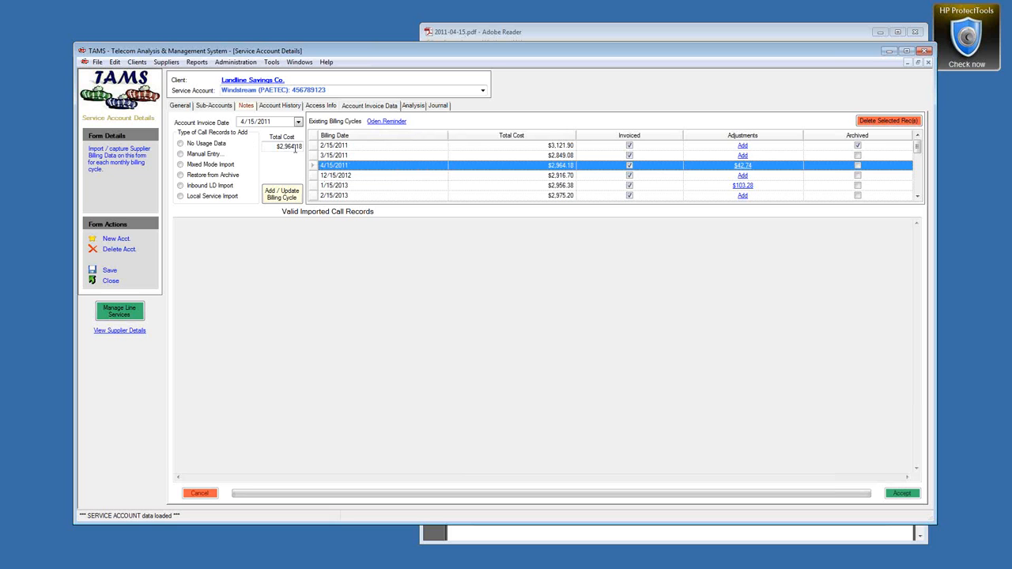
left_click(282, 147)
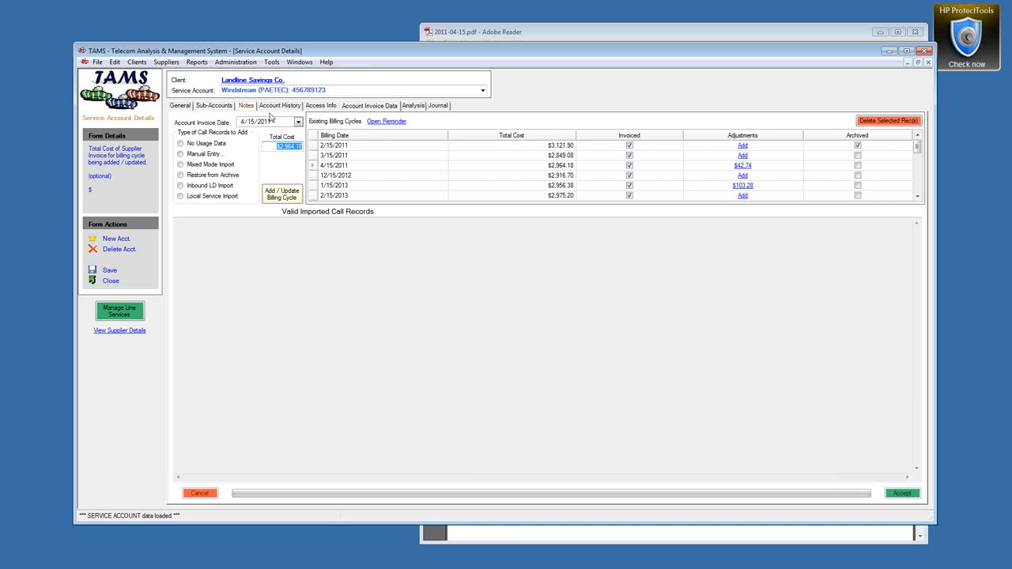
left_click(308, 167)
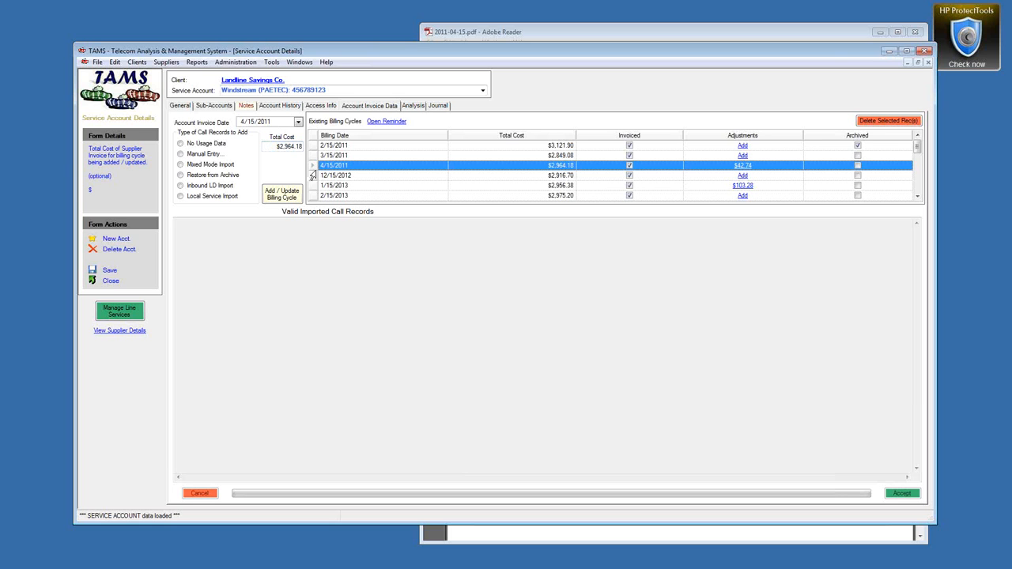
left_click(871, 122)
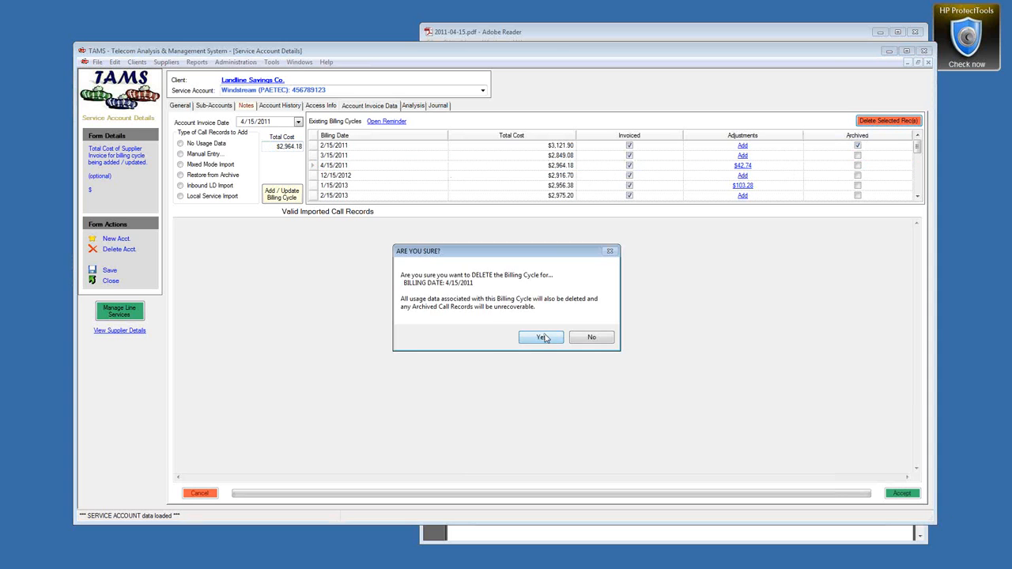
left_click(541, 338)
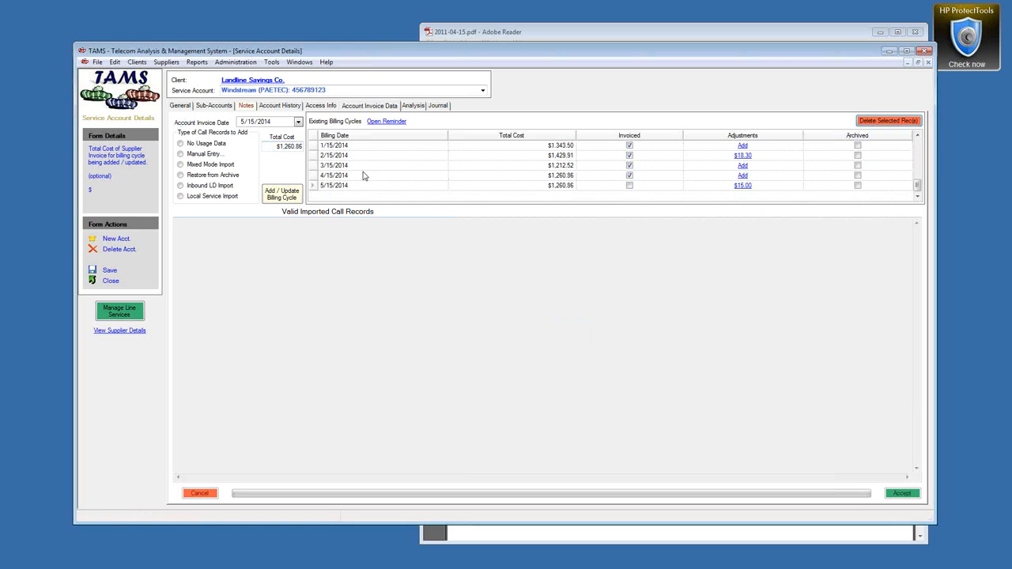
Step: Review the remaining cycles, load 3/15/2011, and change the invoice date to 4/15/2011
left_click_drag(918, 186, 917, 144)
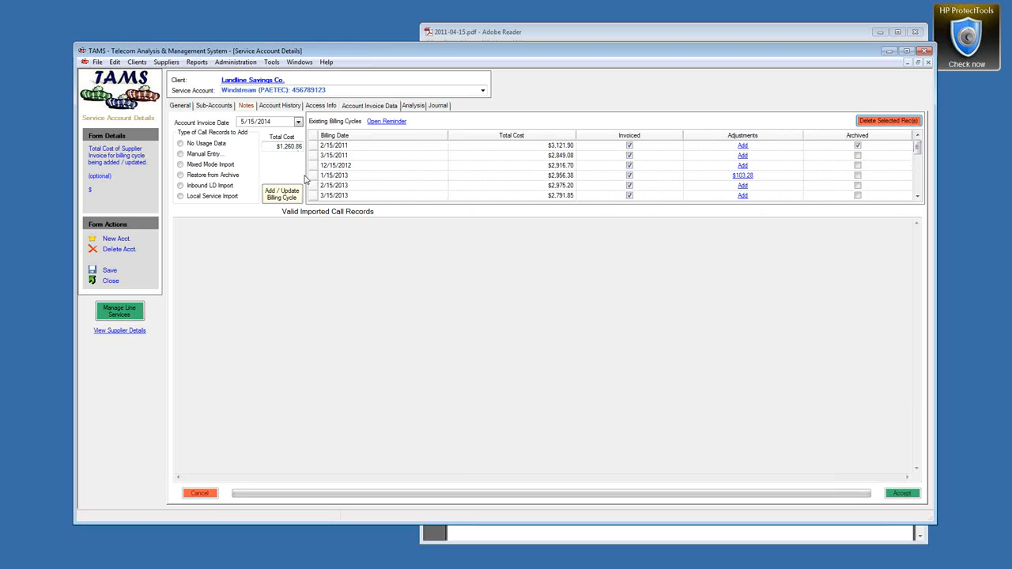
left_click(311, 146)
left_click(309, 156)
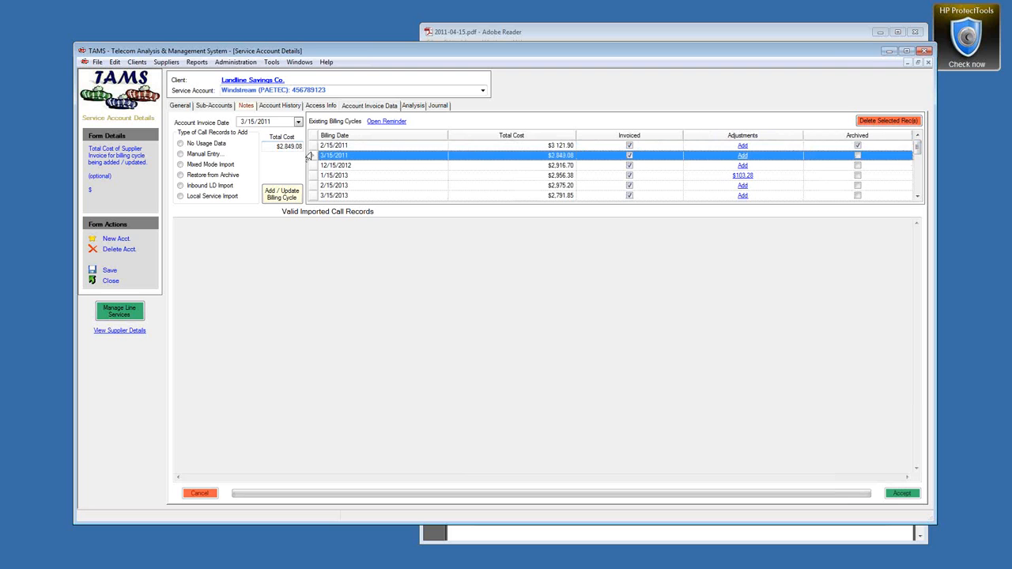
left_click(311, 166)
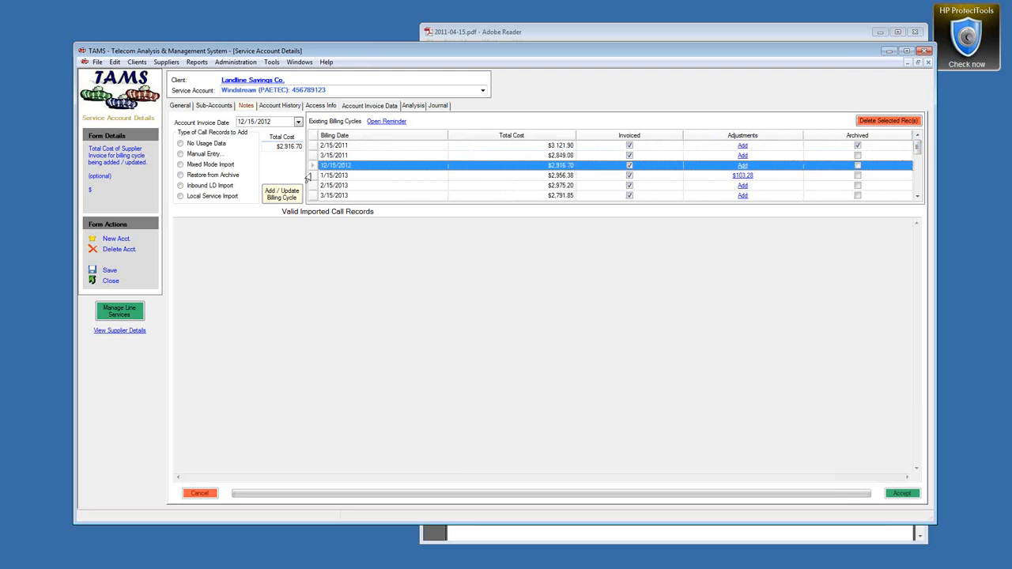
left_click(315, 176)
left_click(314, 185)
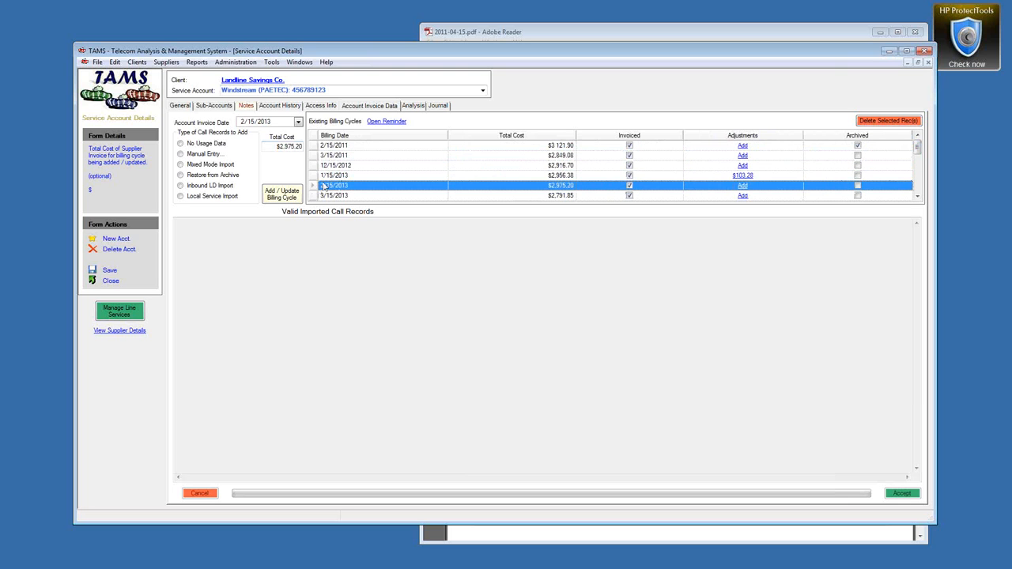
left_click(307, 156)
left_click(243, 125)
left_click(242, 125)
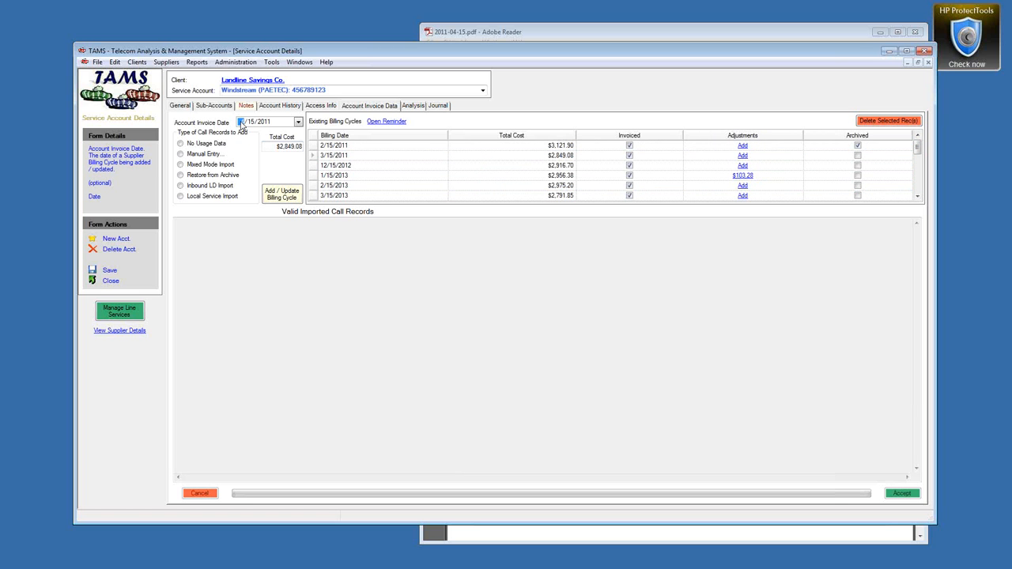
type("4")
left_click(514, 31)
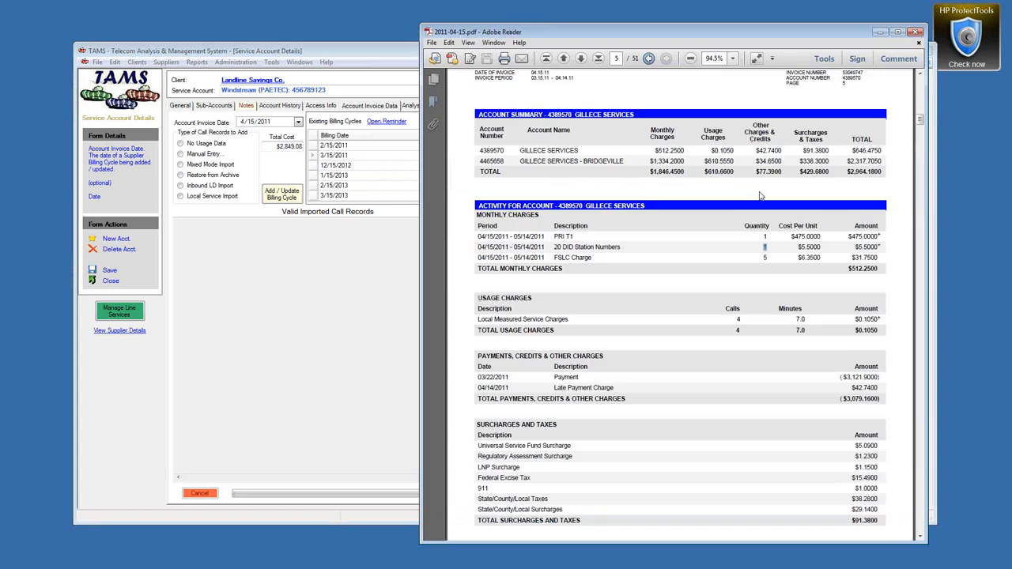
Step: Select the $2,964.18 New Charges amount on the invoice's first page
left_click_drag(921, 126, 921, 79)
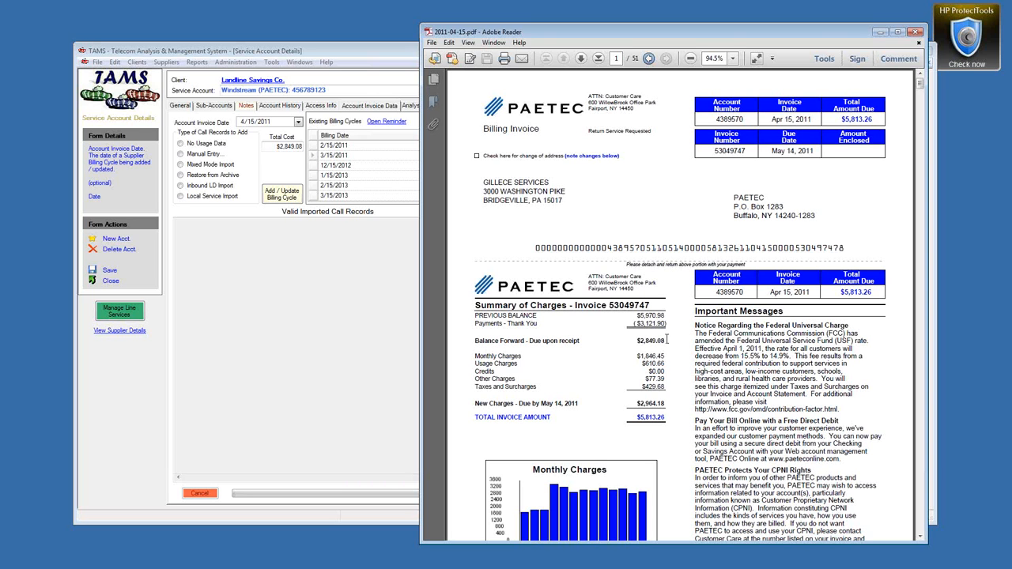
left_click_drag(634, 404, 665, 404)
key("ctrl+c")
left_click(344, 54)
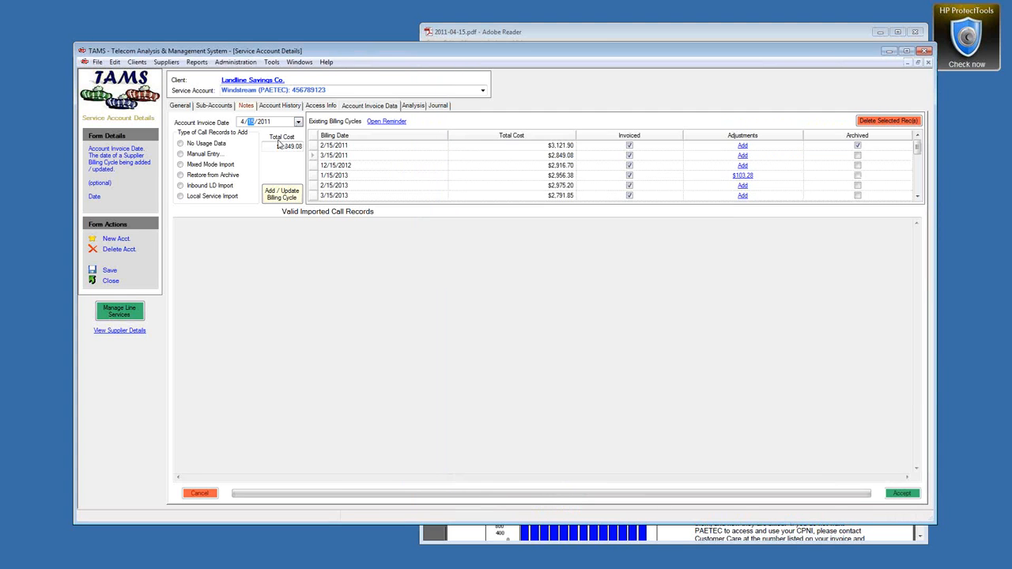
Step: Paste $2,964.18 as the new cycle's total cost and choose Mixed Mode Import
left_click_drag(275, 147, 308, 147)
key("ctrl+v")
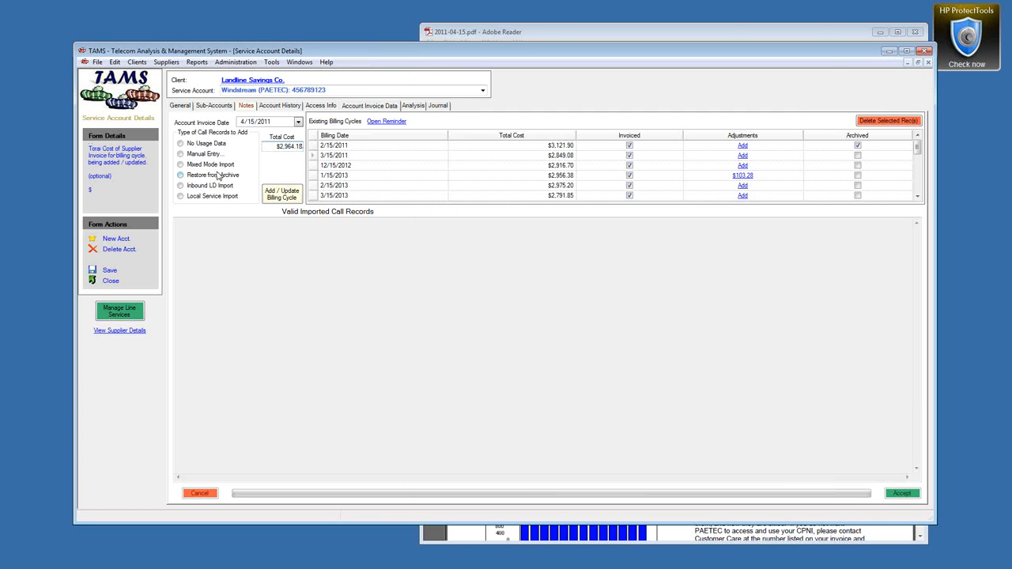
left_click(187, 164)
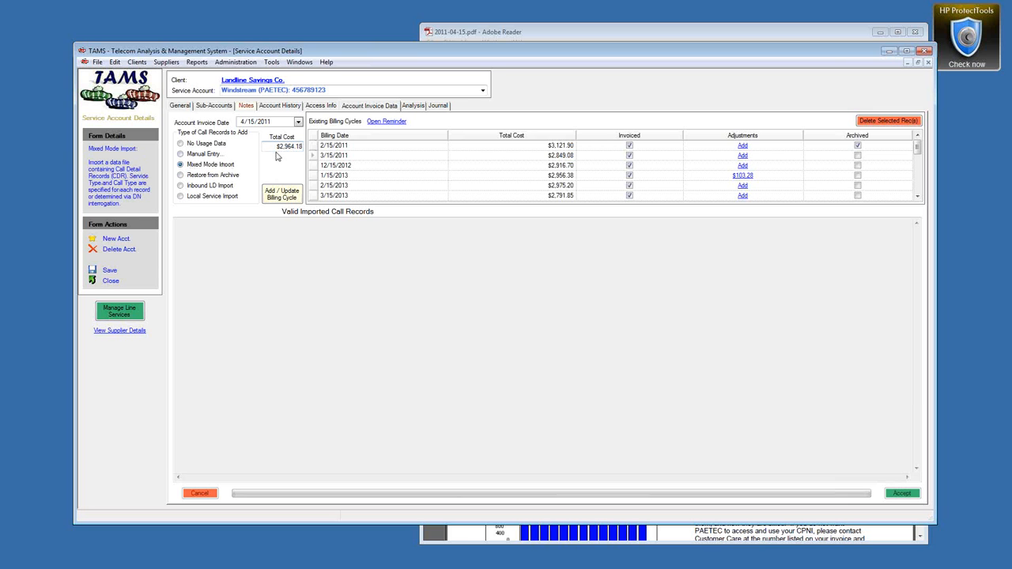
left_click(478, 35)
Step: Check the $5,813.26 invoice total, its charge breakdown, and the $42.74 late payment charge
left_click_drag(637, 418, 661, 419)
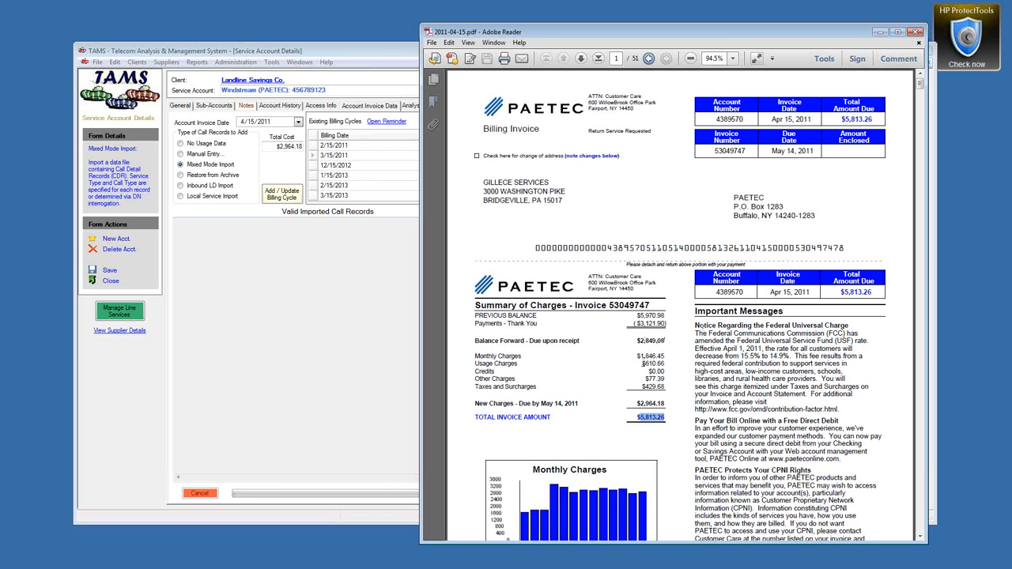
left_click_drag(639, 355, 665, 386)
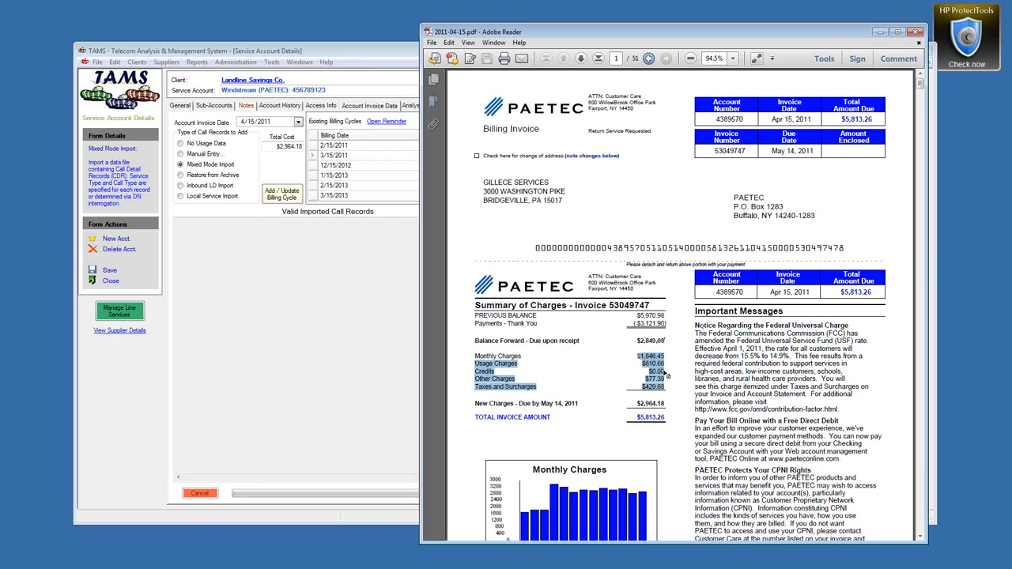
scroll(681, 381, "down", 15)
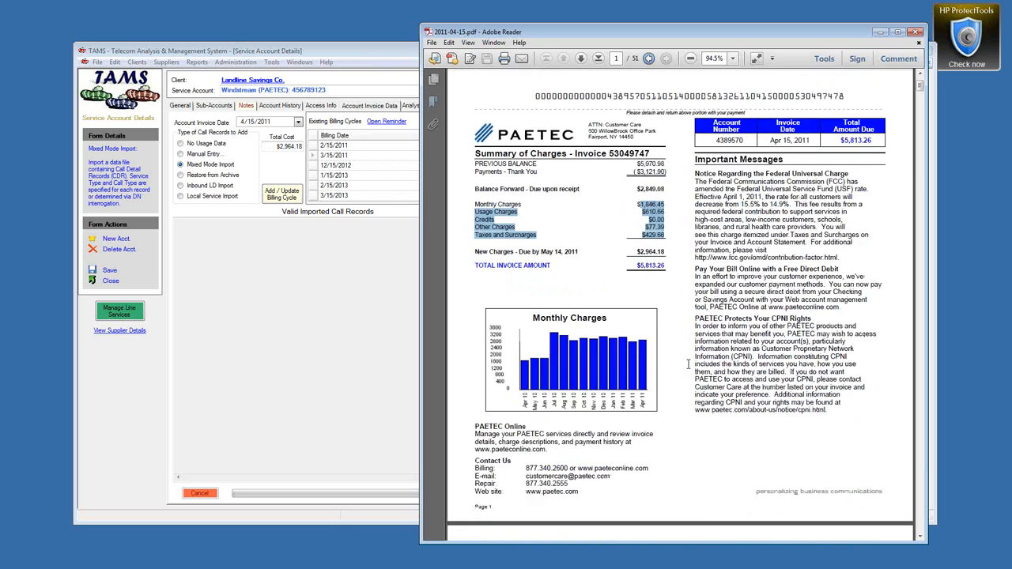
scroll(692, 378, "down", 12)
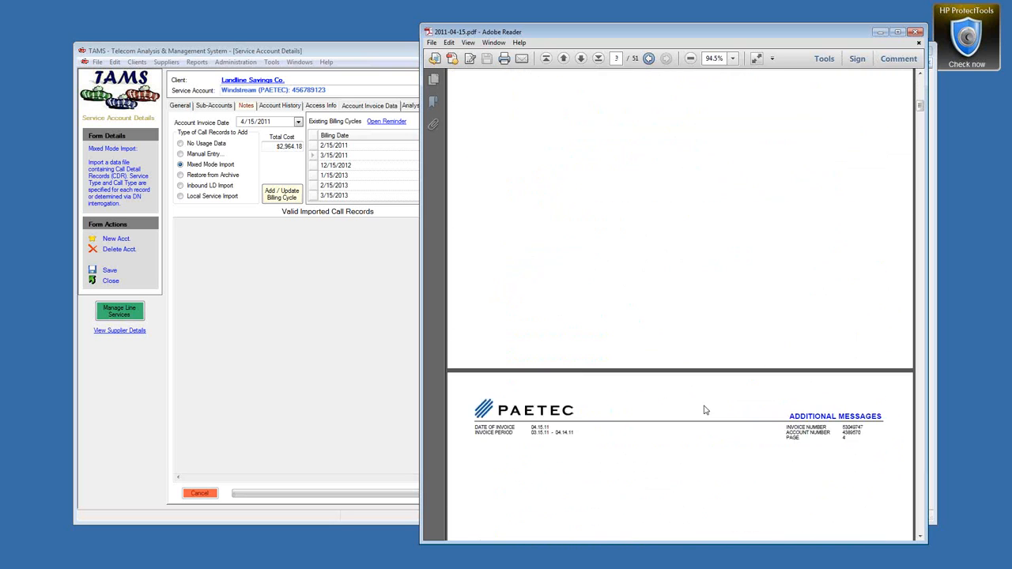
scroll(709, 416, "down", 10)
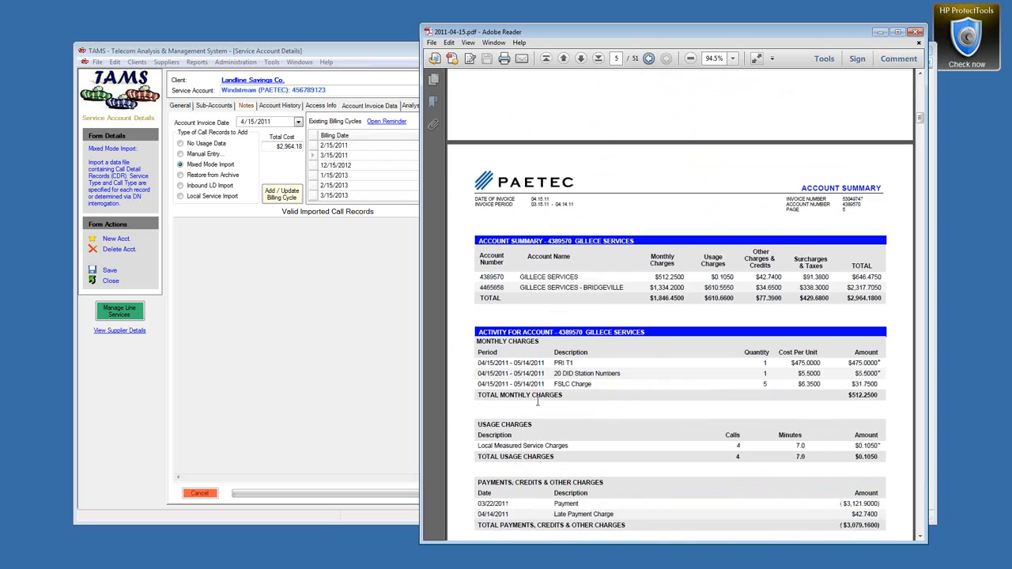
left_click_drag(552, 412, 611, 413)
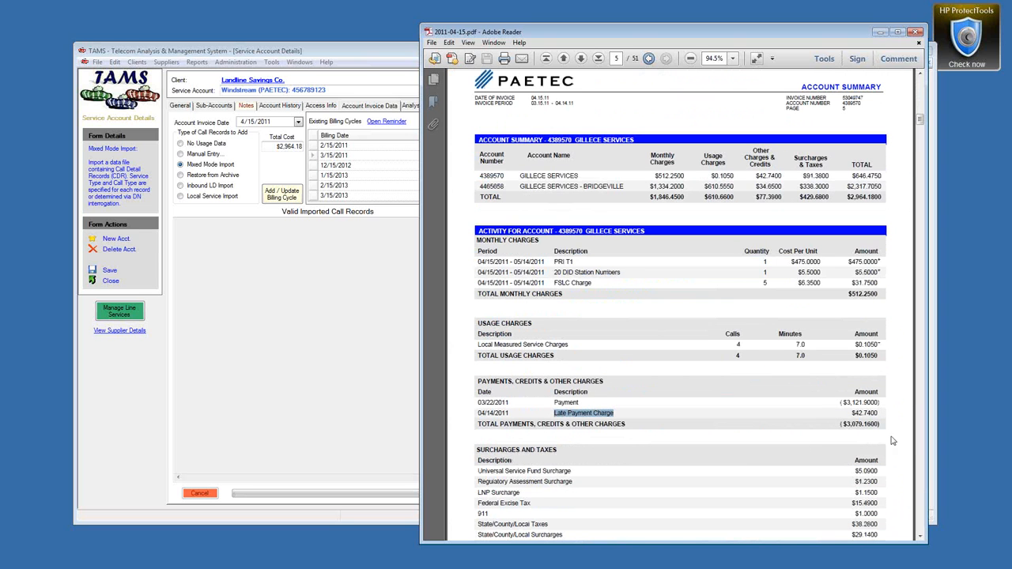
left_click_drag(849, 412, 881, 412)
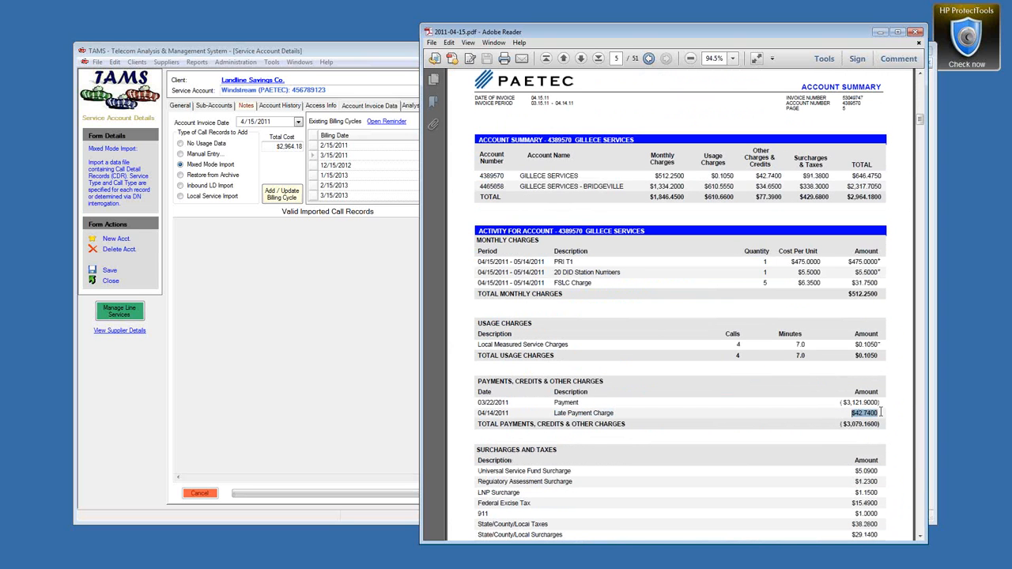
left_click(362, 52)
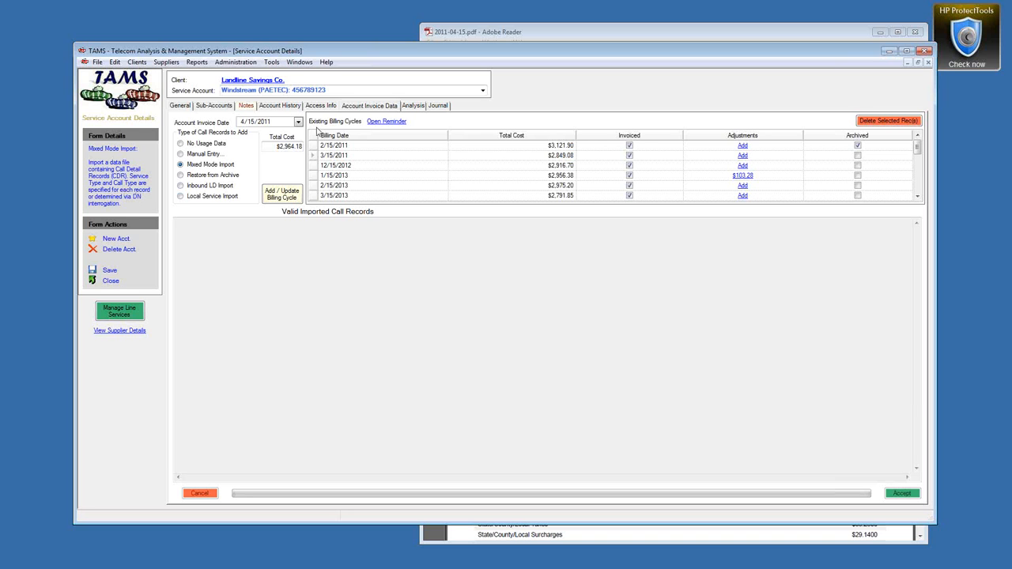
Step: In line services, clear the POTS filter and uncheck all lines
left_click(301, 63)
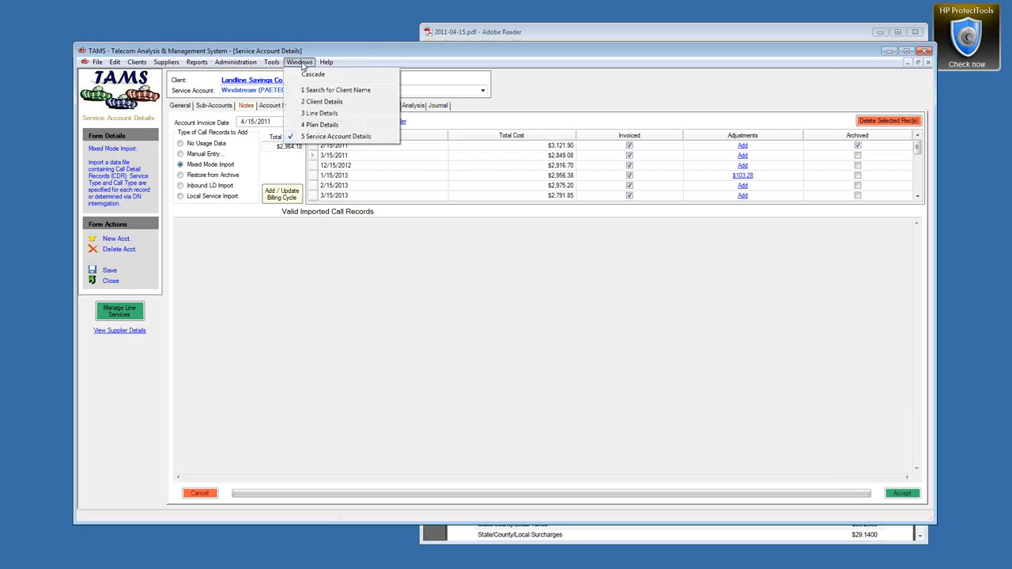
key("alt+Tab")
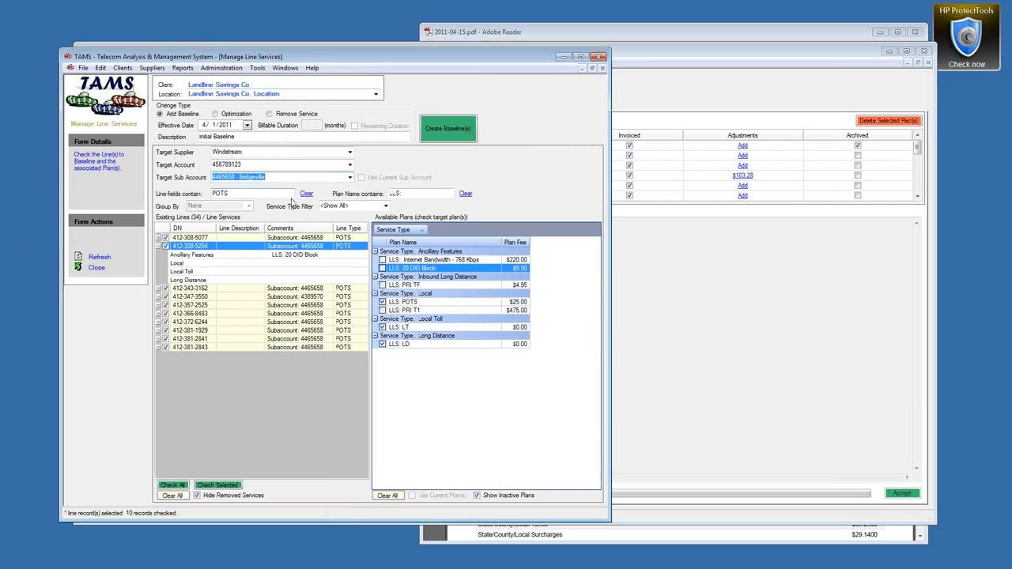
left_click(306, 194)
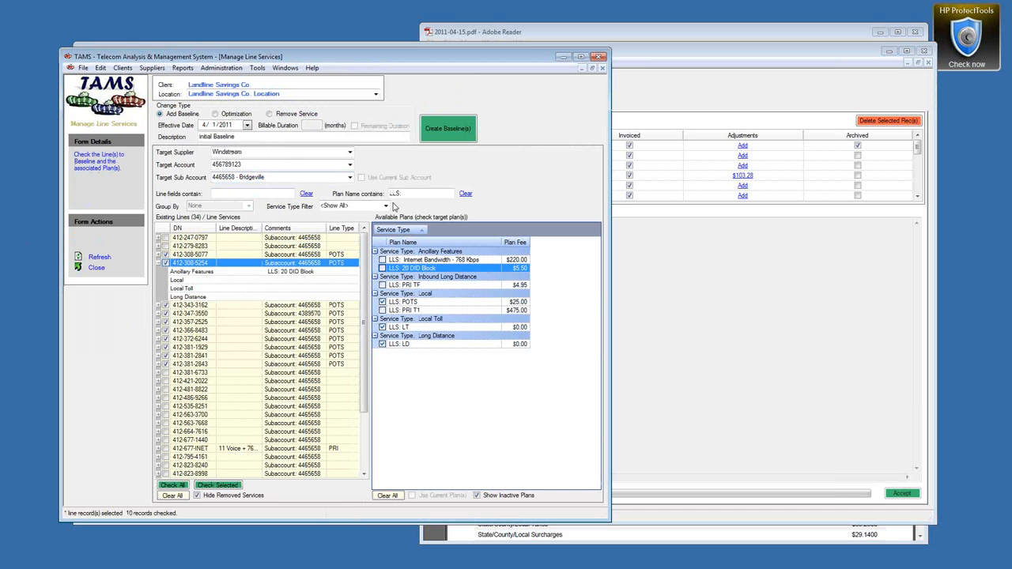
left_click(171, 496)
scroll(362, 316, "down", 1)
scroll(361, 317, "down", 3)
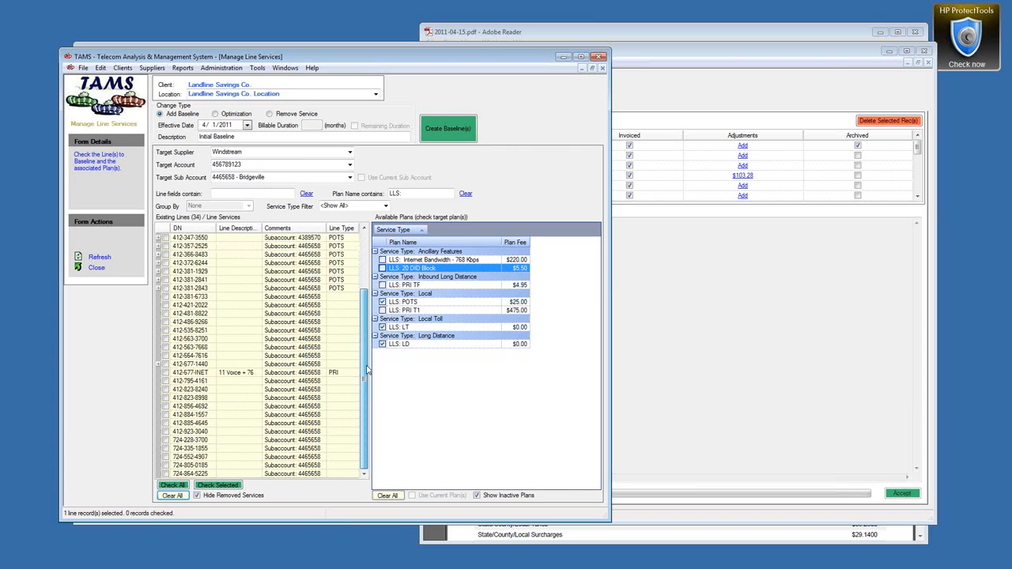
left_click(159, 365)
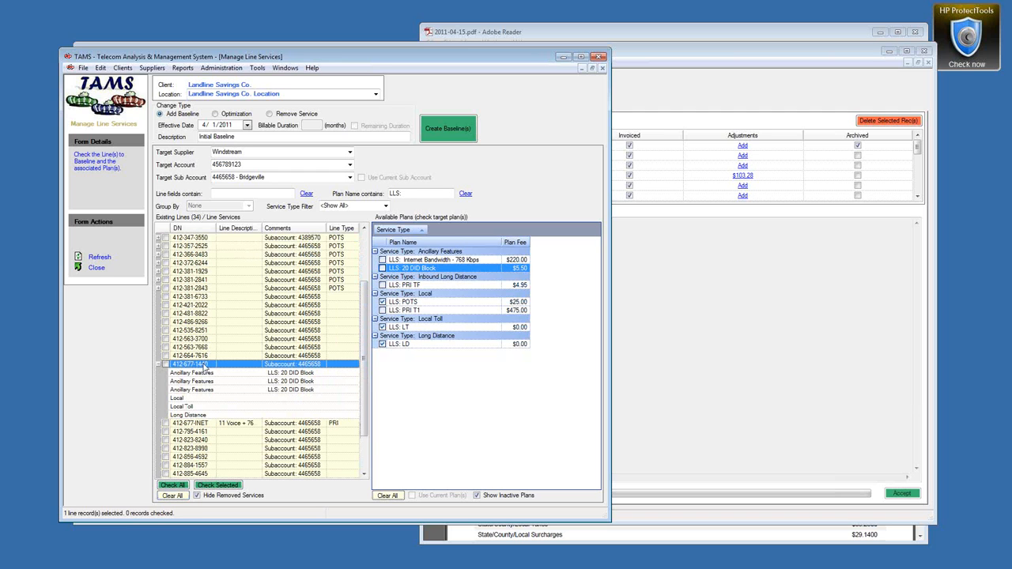
left_click(388, 495)
left_click(383, 285)
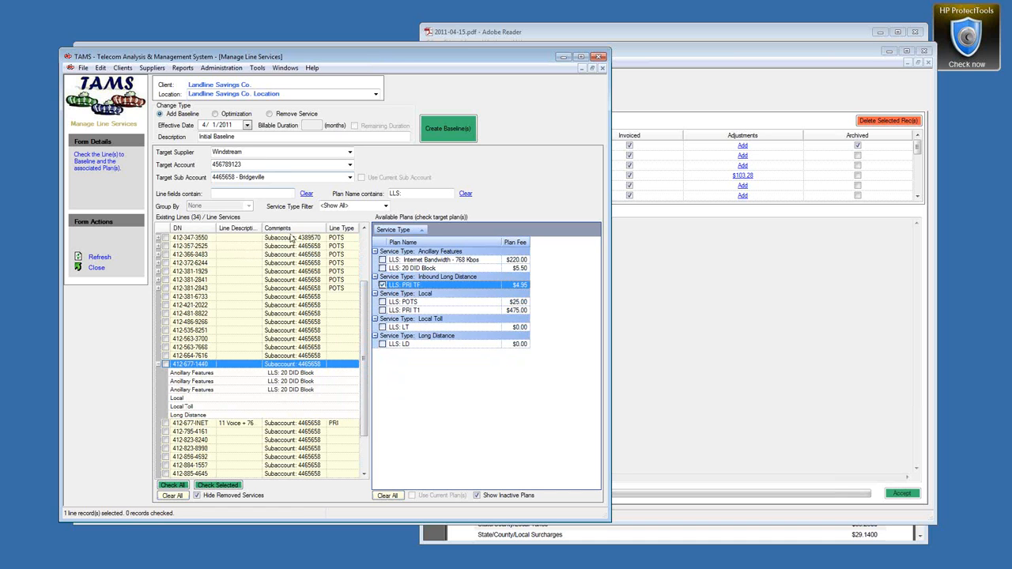
left_click(165, 364)
left_click(439, 131)
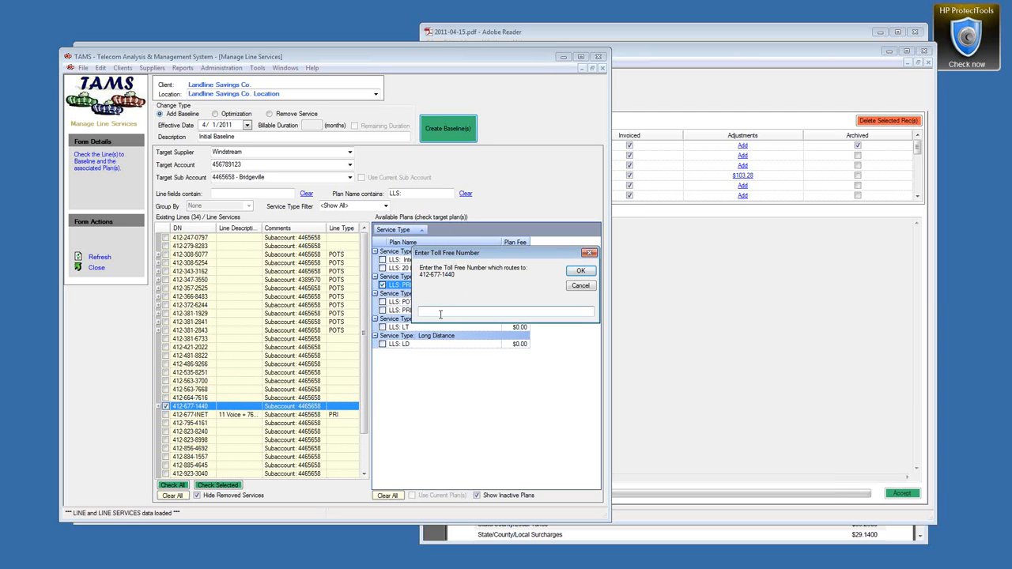
left_click(580, 271)
left_click(524, 323)
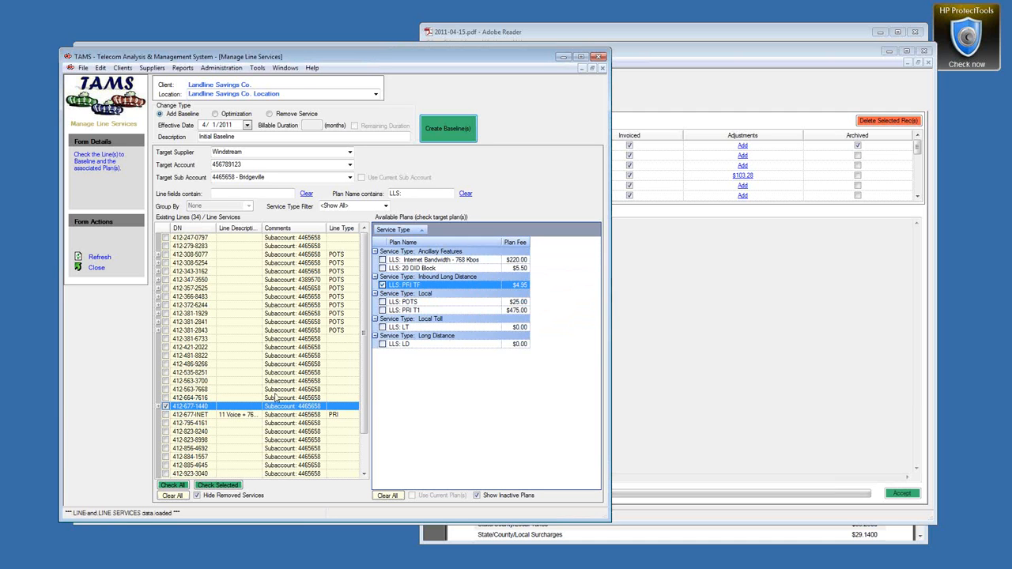
left_click(159, 406)
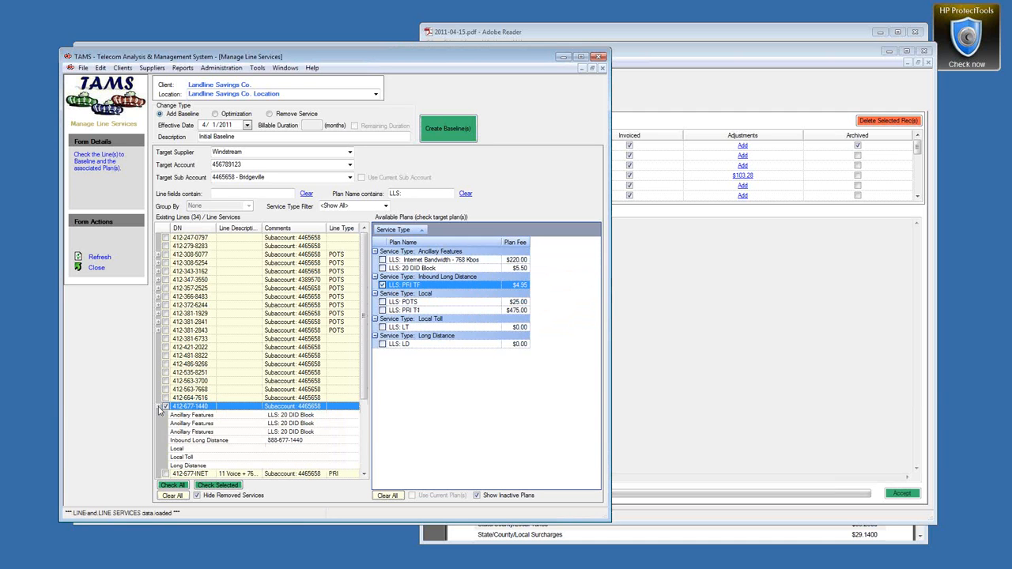
left_click(296, 441)
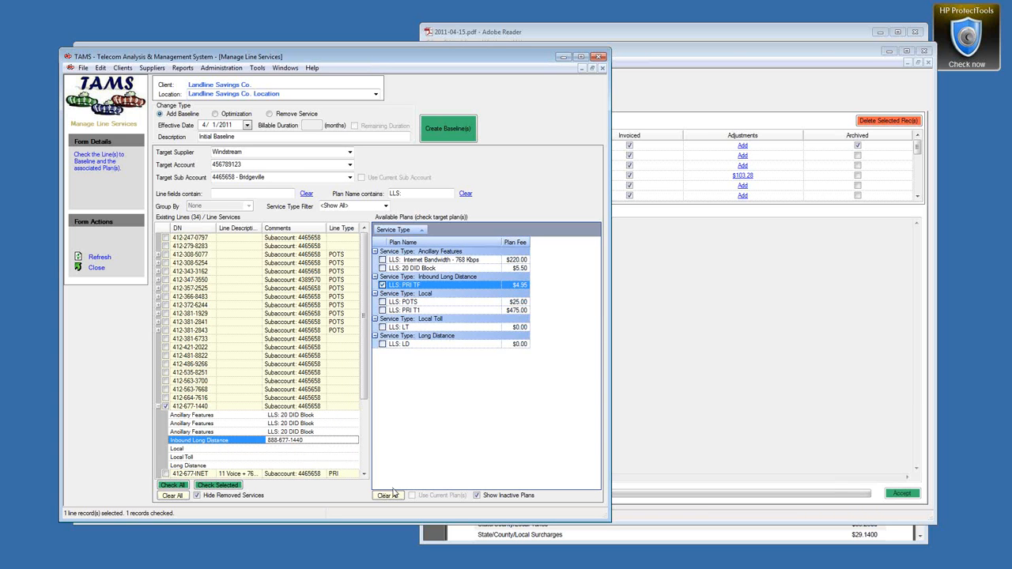
left_click(455, 137)
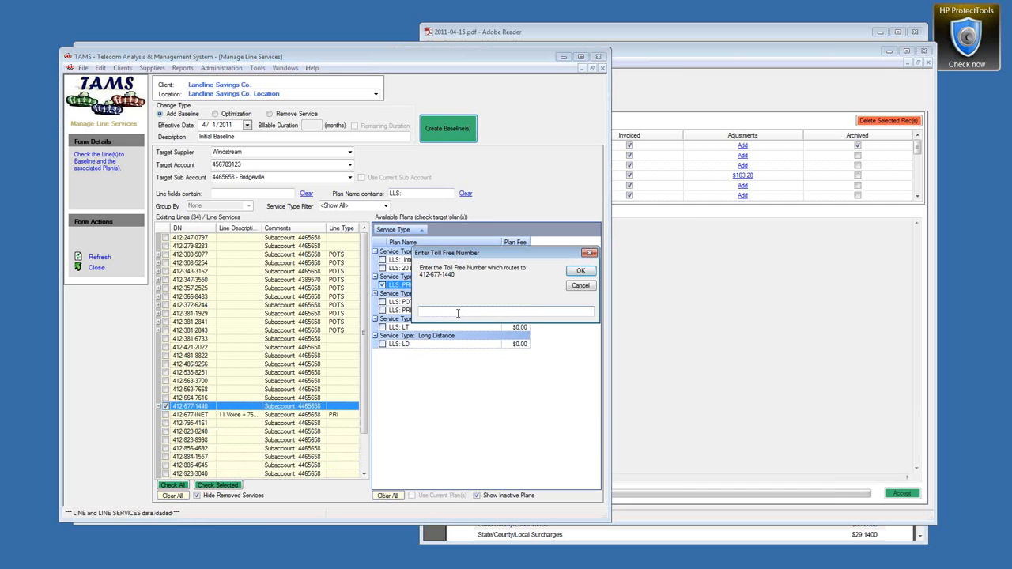
left_click(581, 272)
left_click(498, 323)
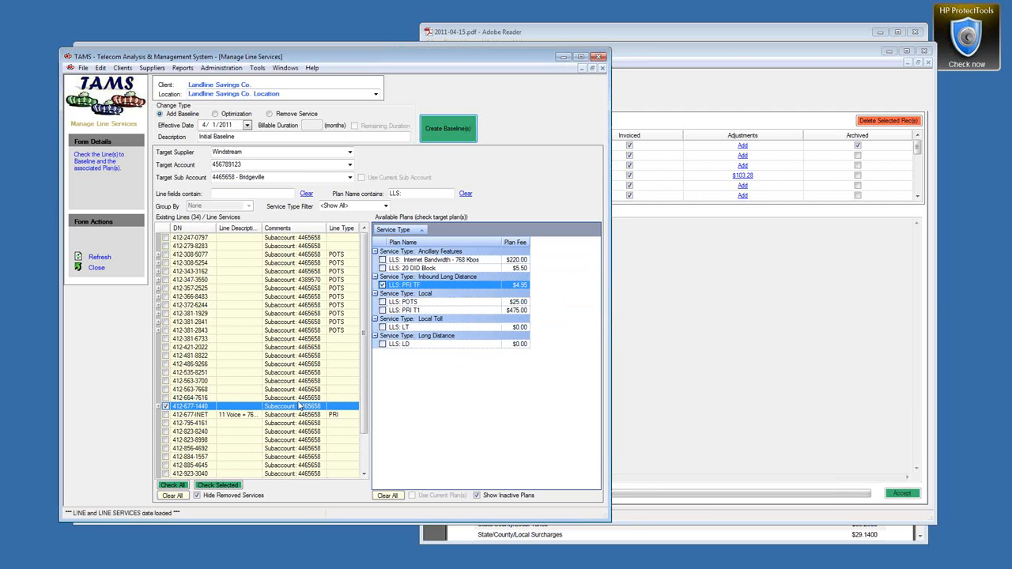
left_click(159, 406)
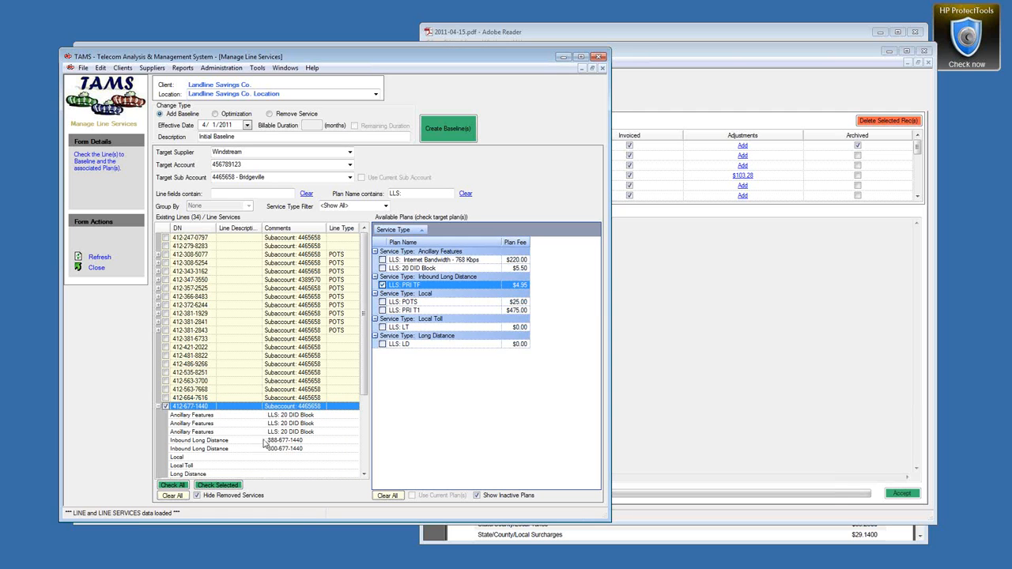
left_click(166, 406)
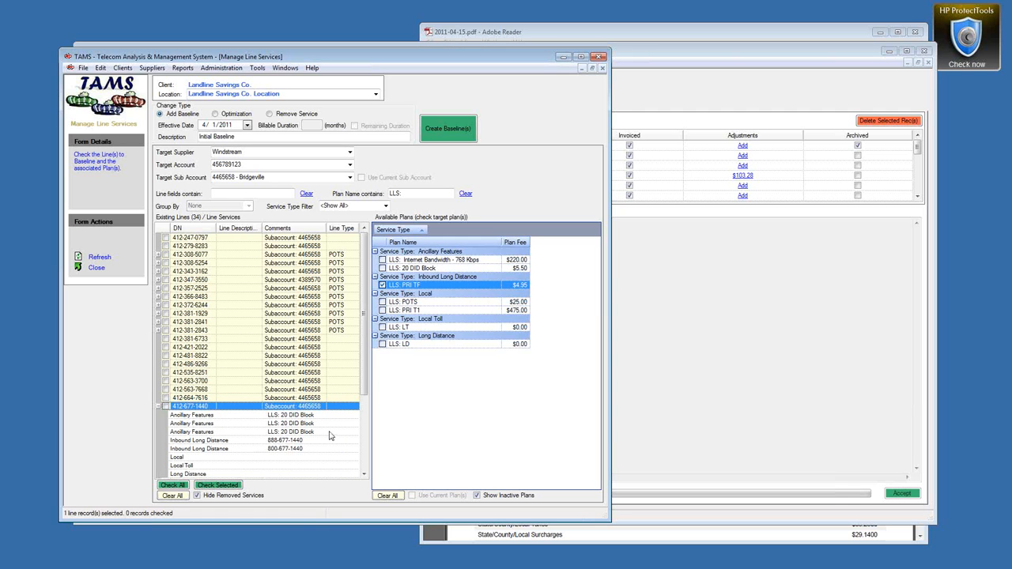
scroll(330, 436, "down", 4)
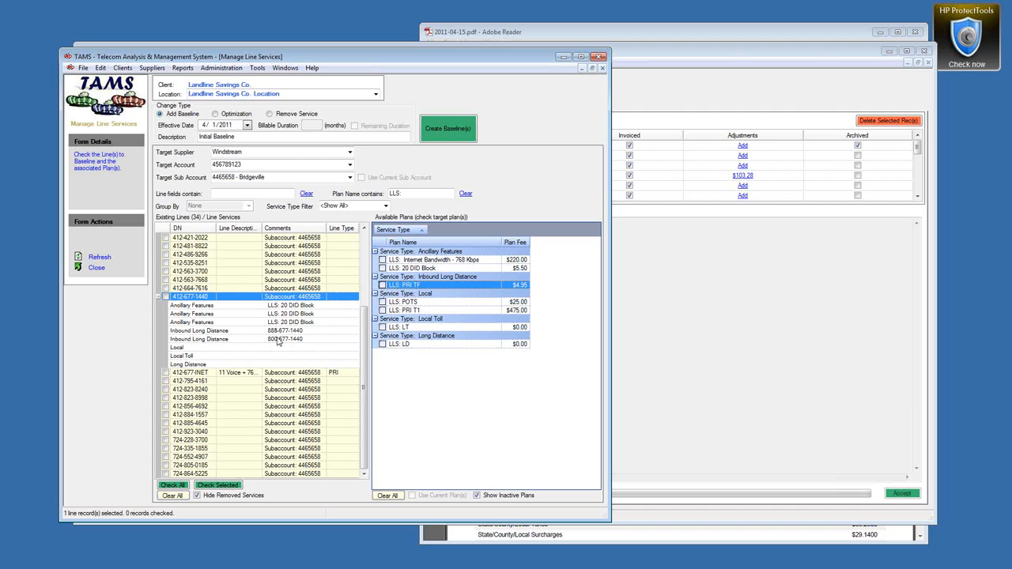
right_click(190, 342)
left_click(255, 342)
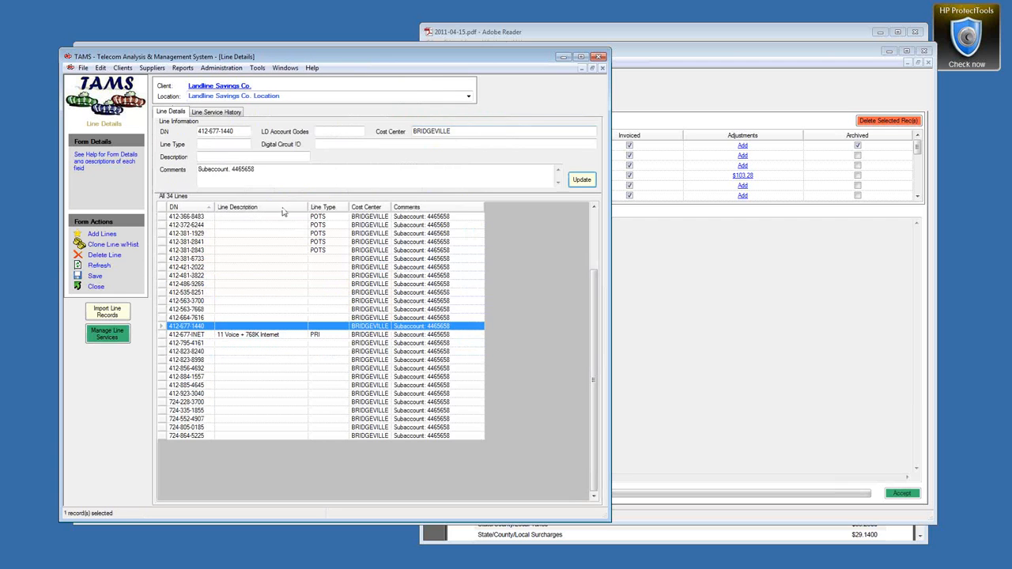
left_click(224, 112)
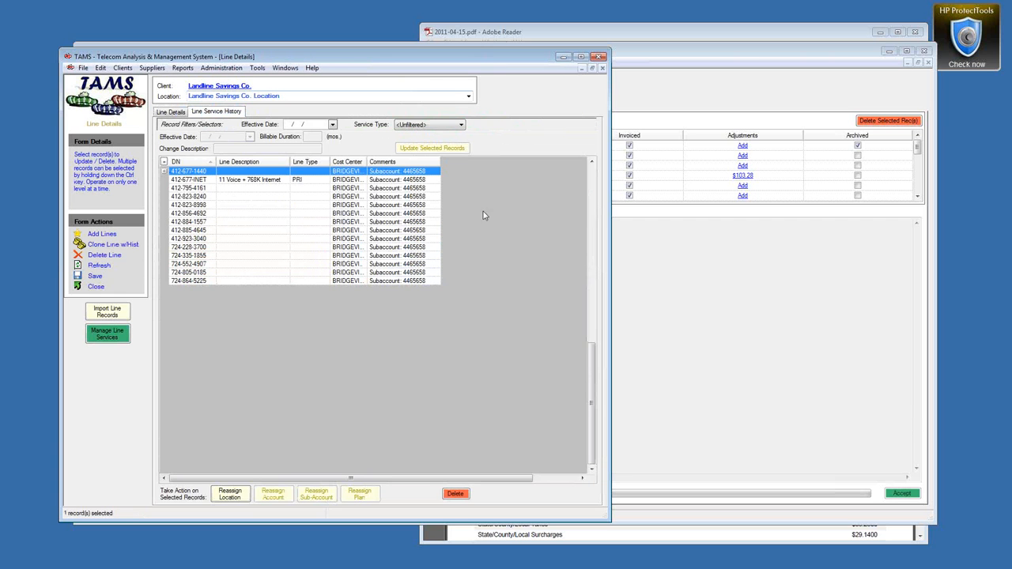
scroll(591, 356, "up", 6)
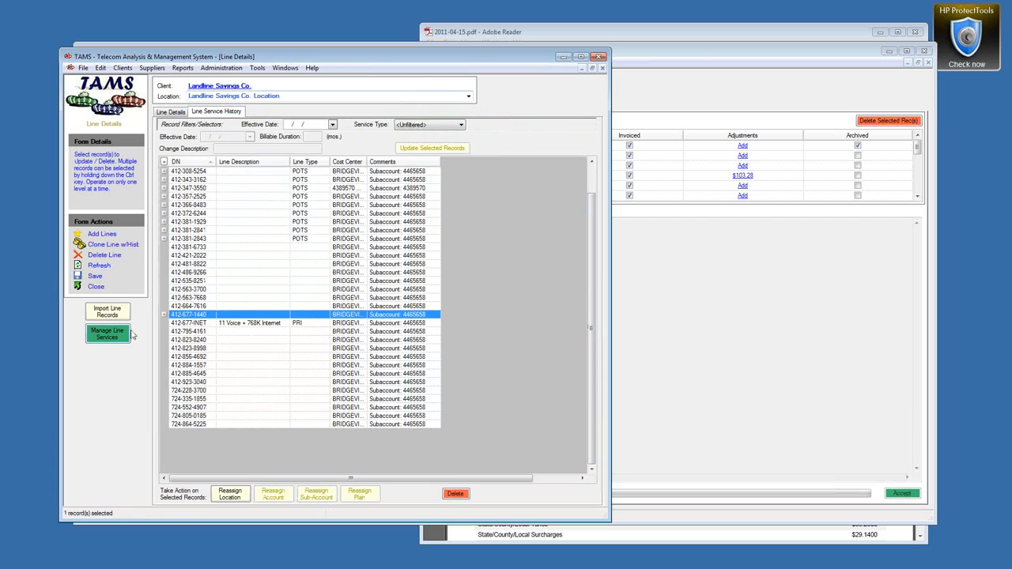
left_click(164, 315)
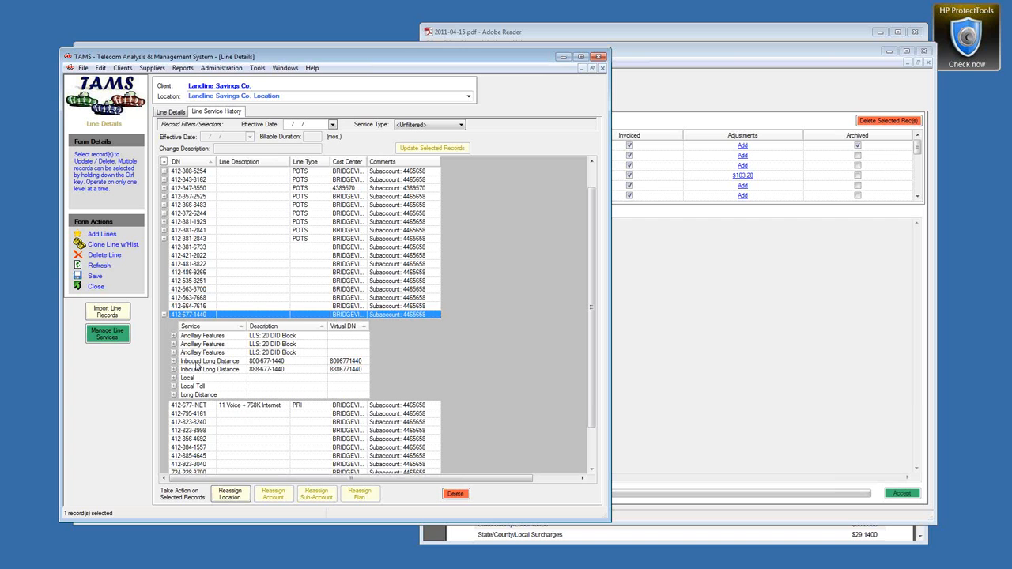
left_click(196, 361)
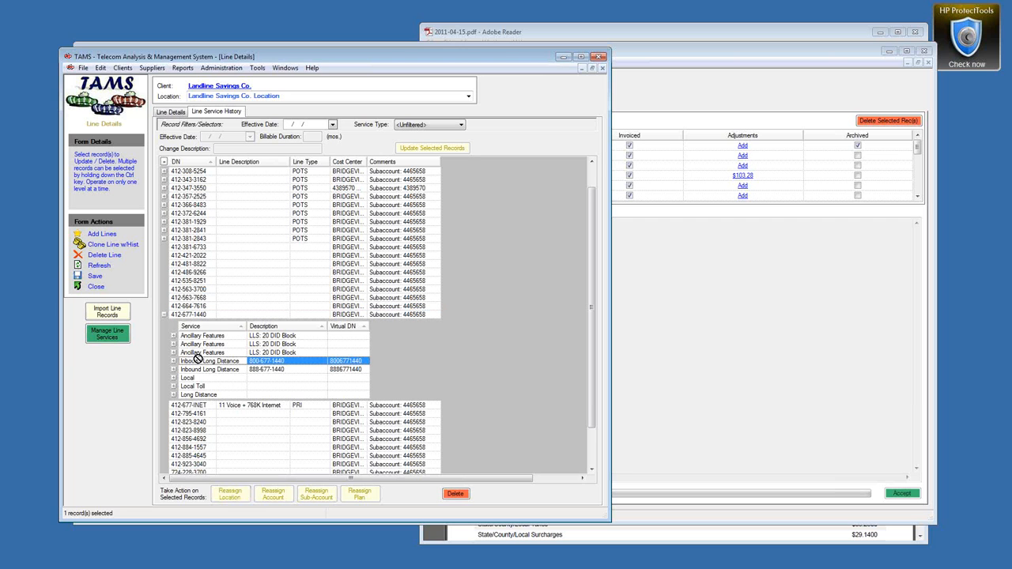
left_click_drag(197, 358, 207, 292)
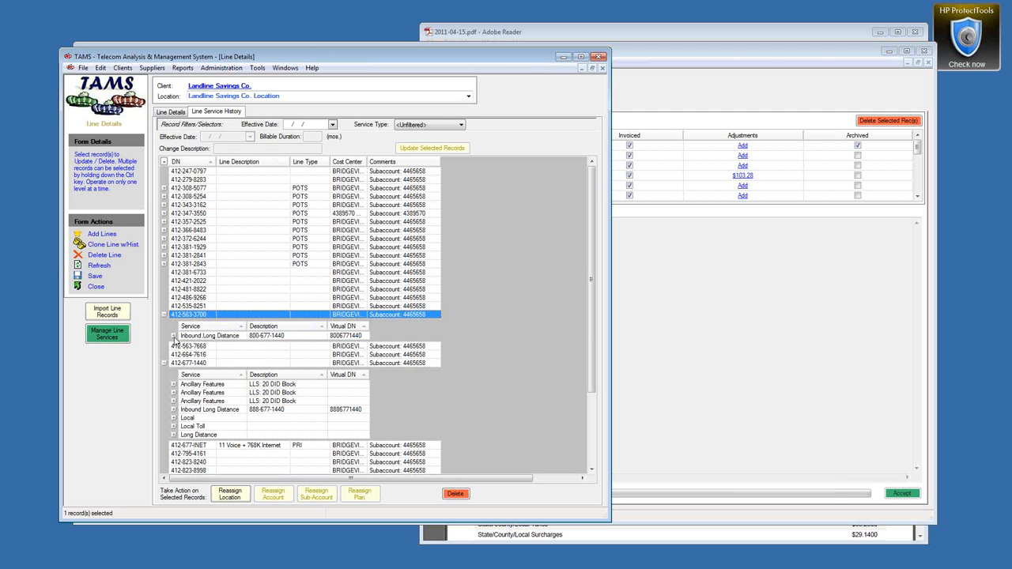
left_click(95, 278)
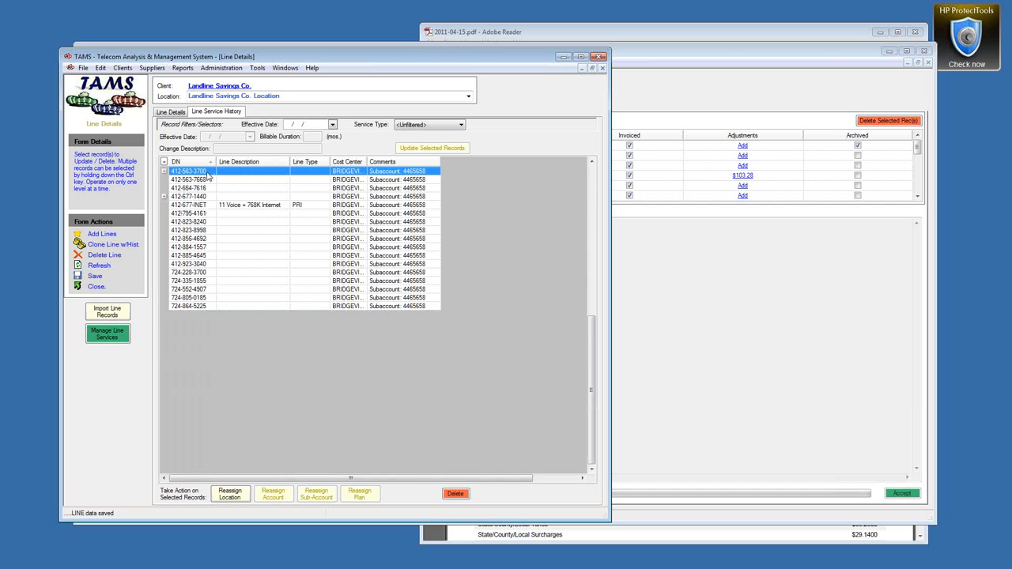
left_click(165, 171)
left_click(211, 220)
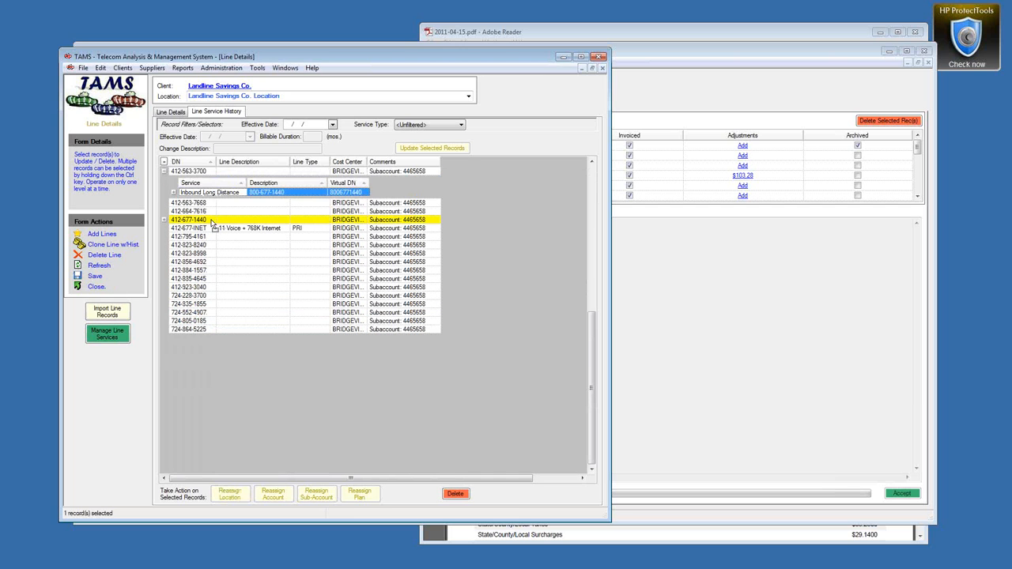
left_click_drag(211, 193, 213, 222)
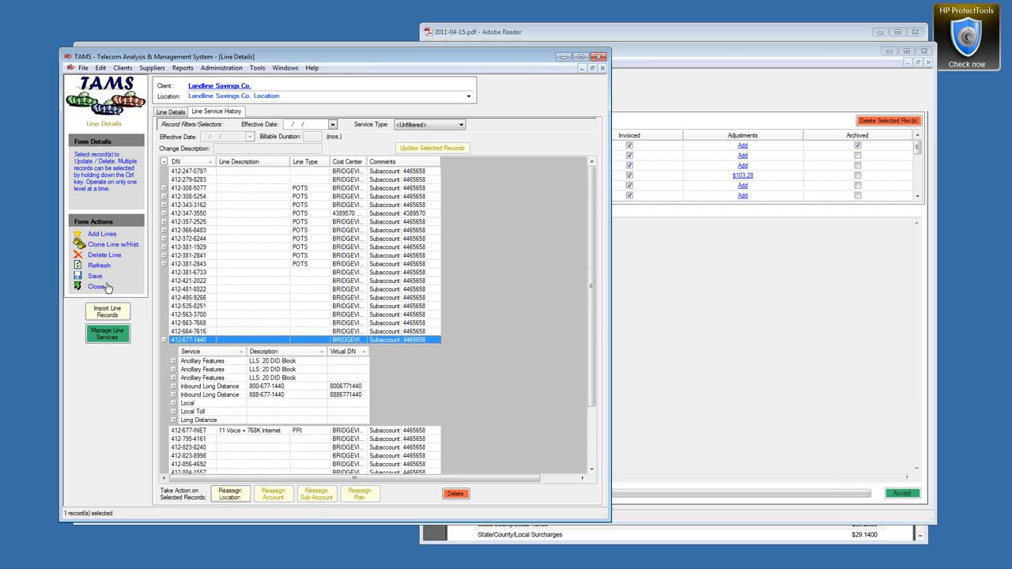
left_click(95, 276)
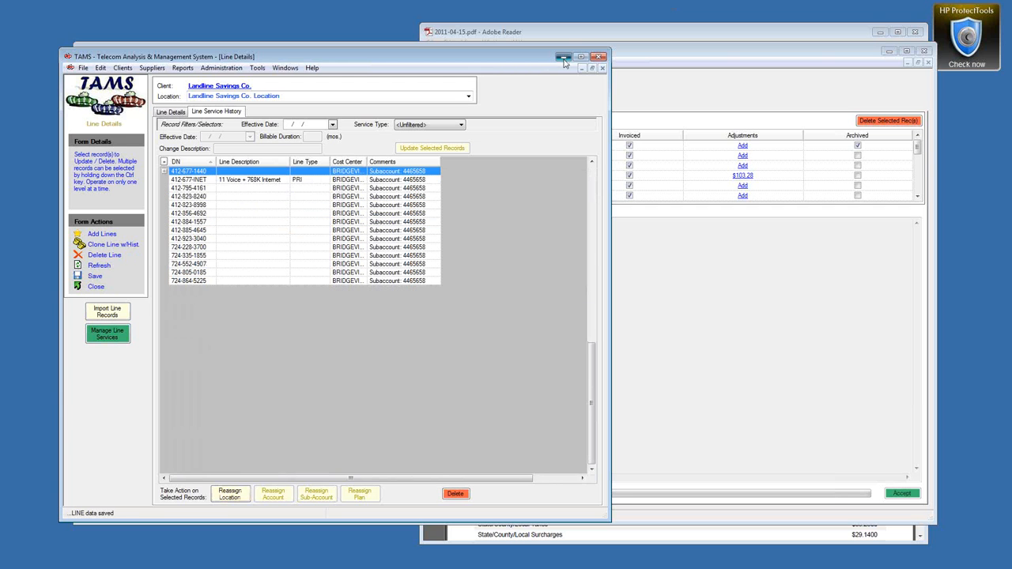
left_click(563, 57)
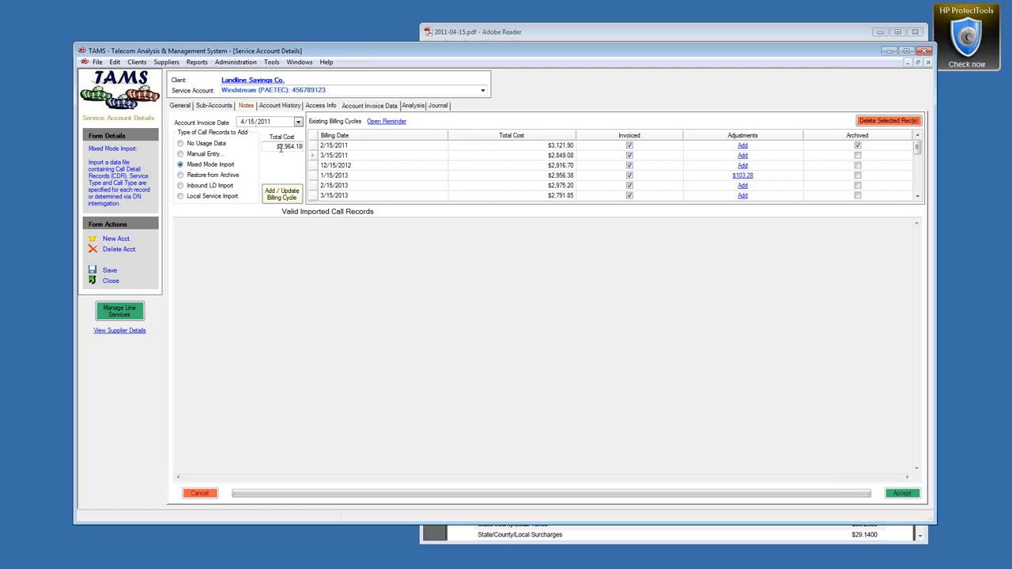
Step: Submit a 4/15/2011 Mixed Mode Import billing cycle totalling $2,964.18
left_click(284, 197)
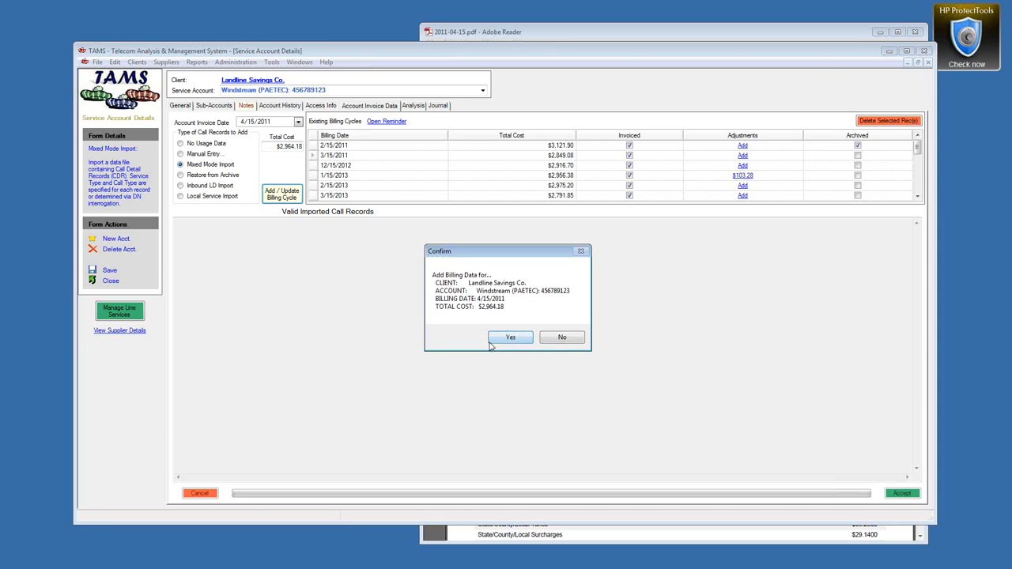
Step: Confirm the billing data and import Production Records > Windstream account's 2011-04-15_TAMS_orig.csv
left_click(491, 340)
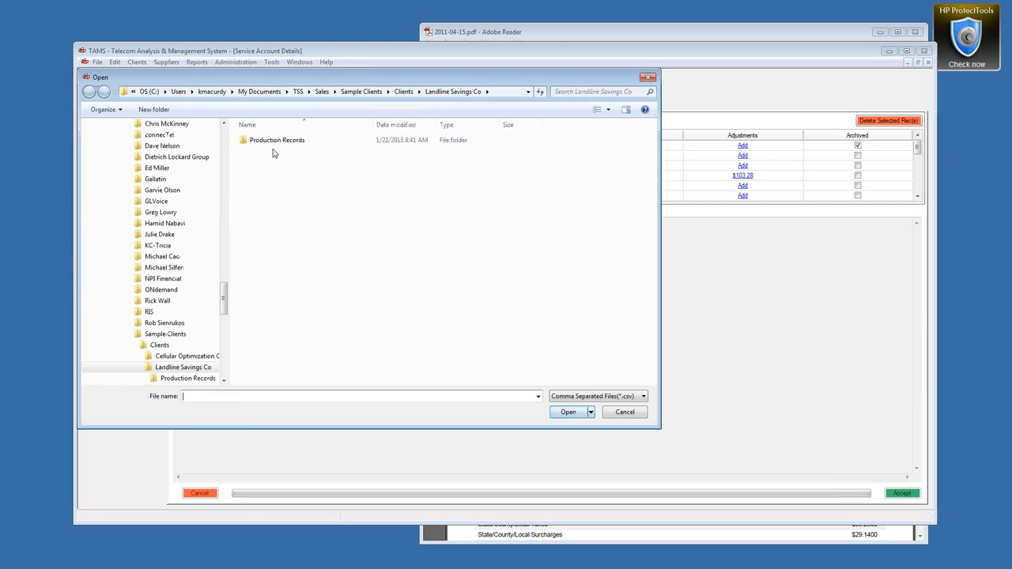
double_click(273, 140)
double_click(266, 141)
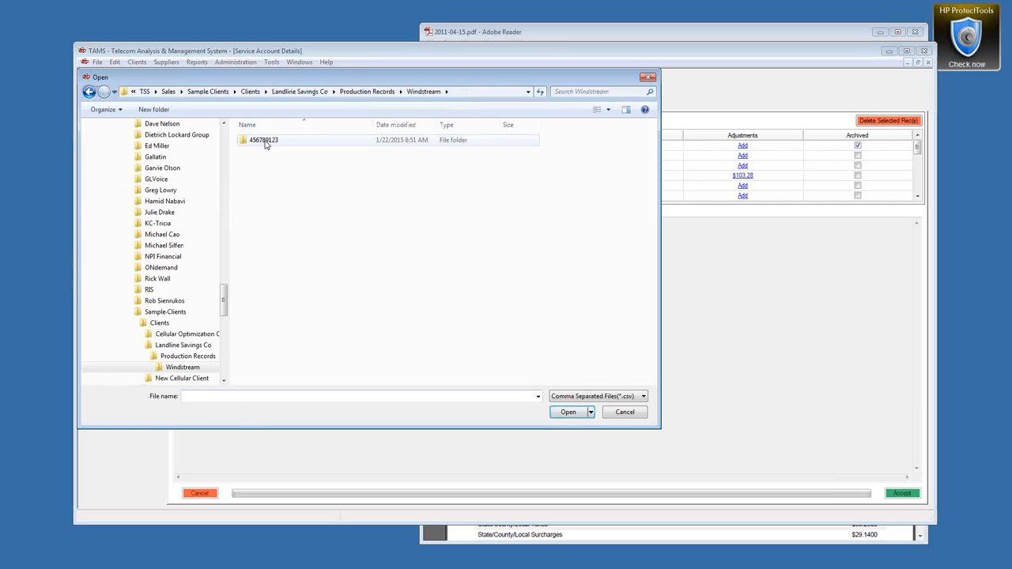
double_click(266, 141)
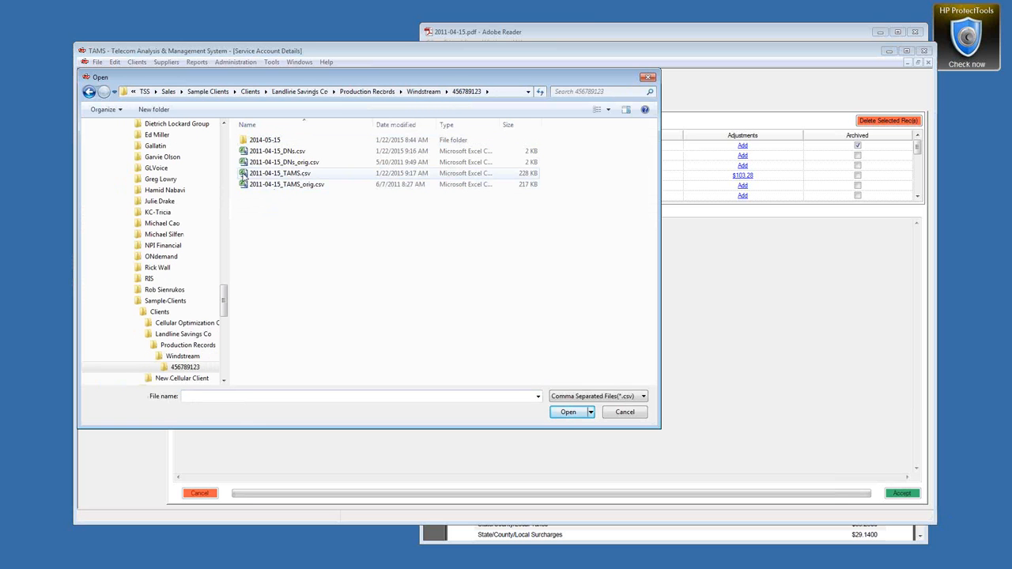
left_click(253, 175)
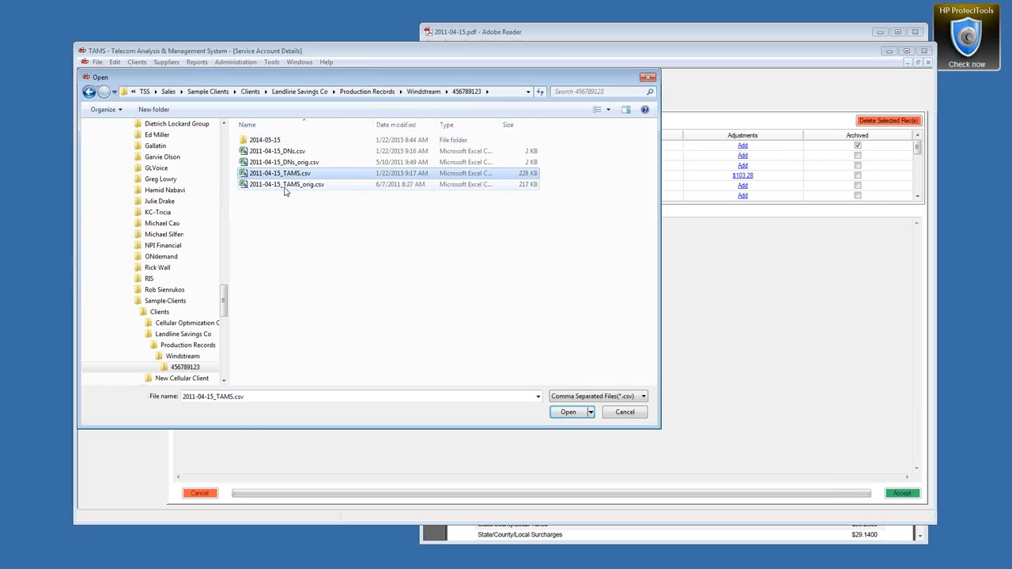
left_click(286, 189)
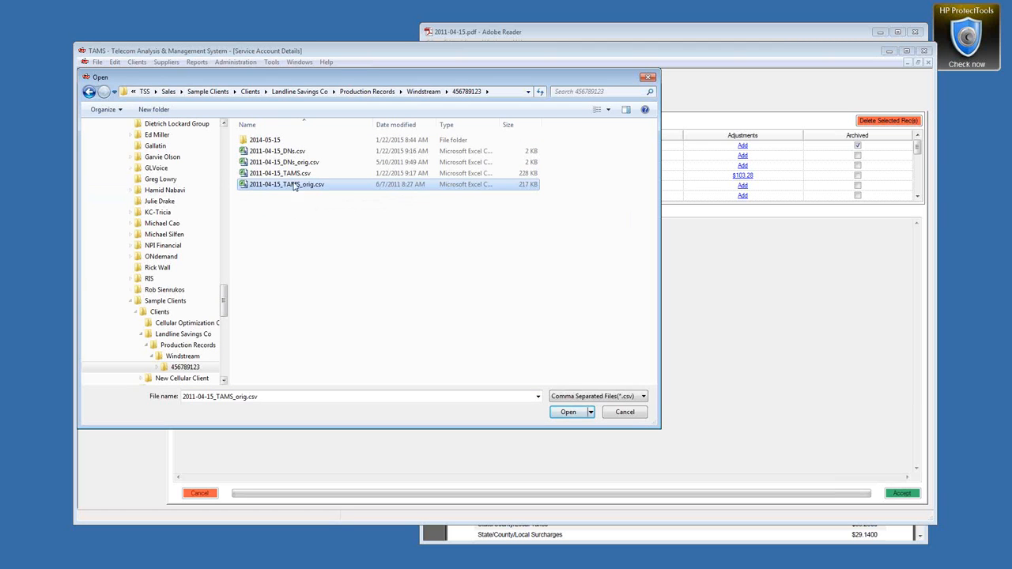
left_click(575, 413)
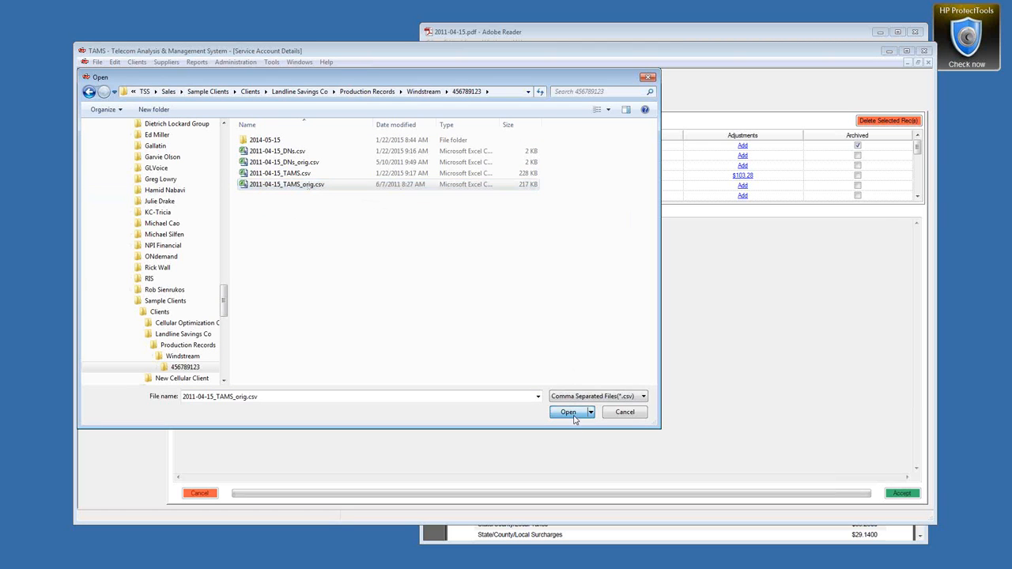
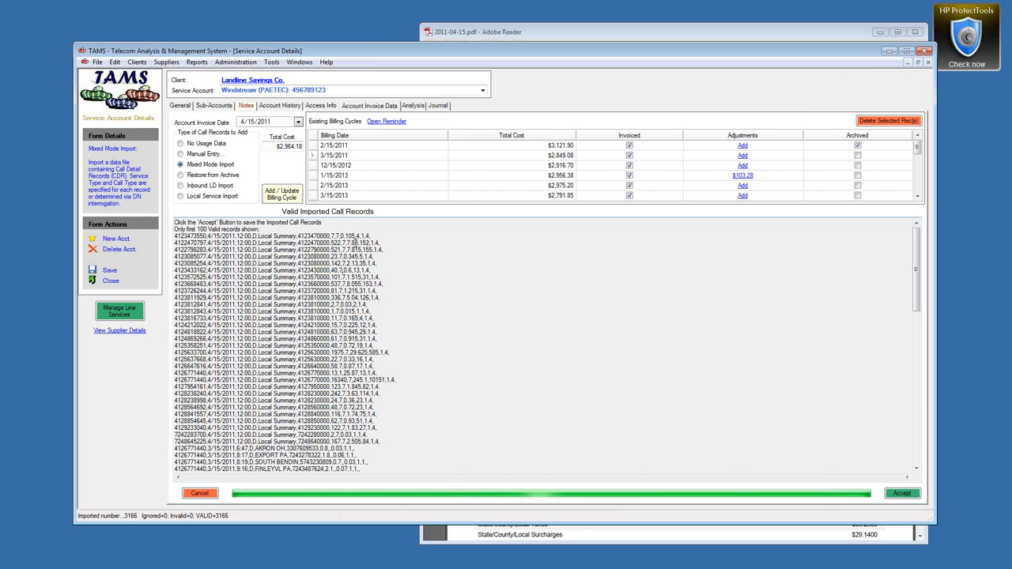
left_click(608, 32)
scroll(727, 443, "down", 15)
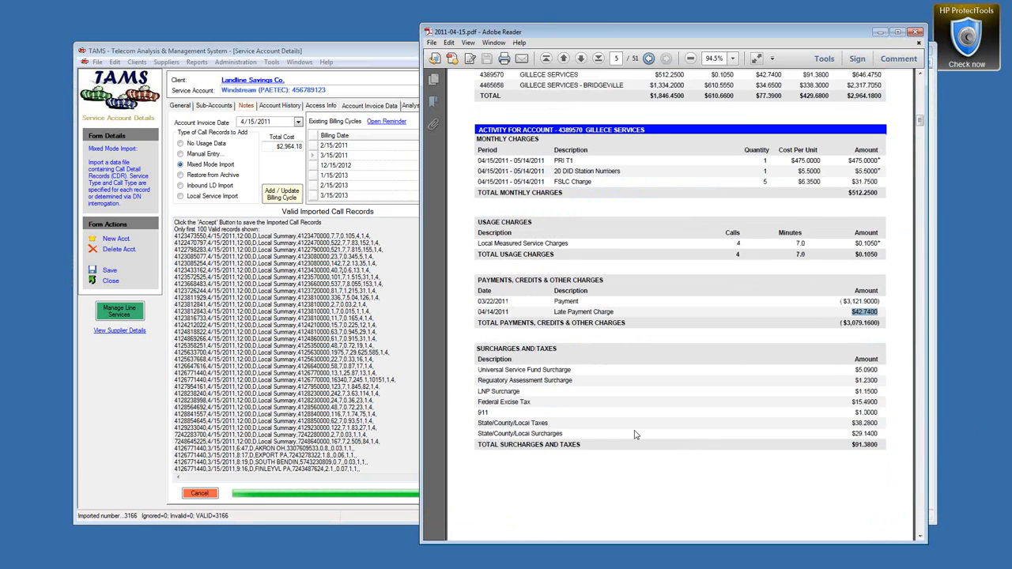
scroll(607, 430, "down", 20)
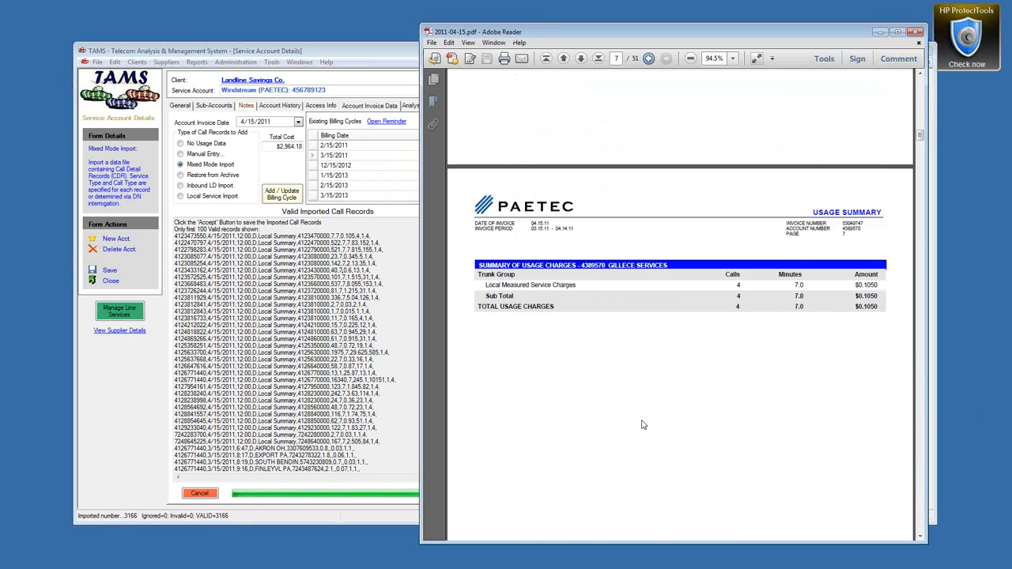
scroll(668, 425, "down", 4)
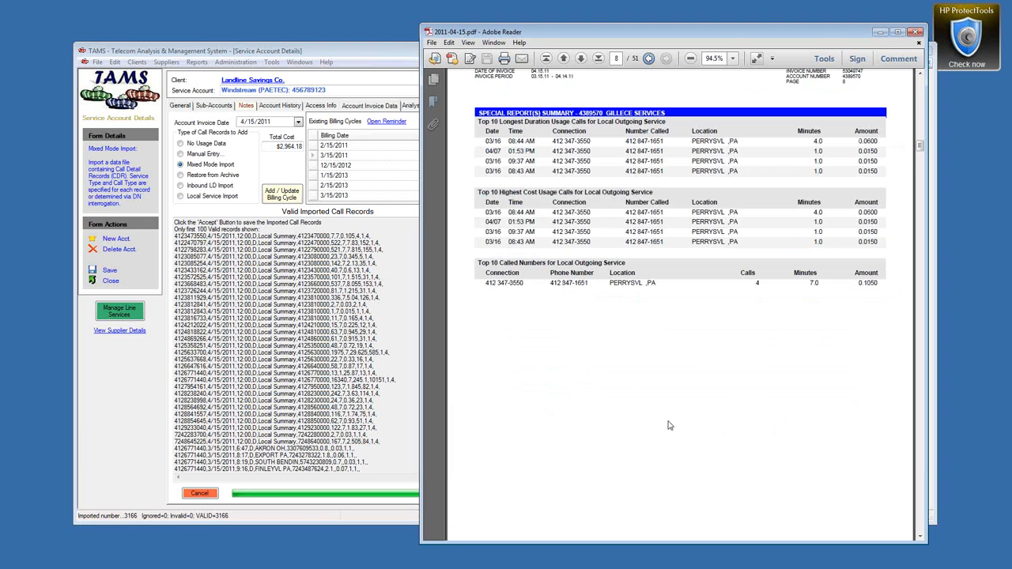
scroll(590, 362, "down", 10)
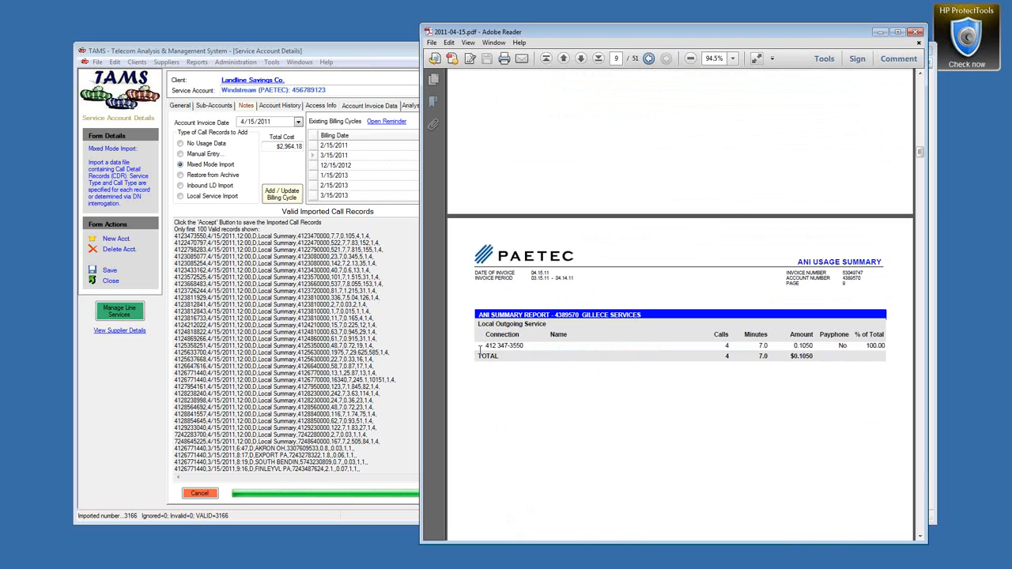
left_click_drag(488, 347, 516, 342)
left_click_drag(721, 345, 799, 347)
left_click(810, 346)
Step: Compare the first imported call record against the invoice's call detail rows
left_click_drag(370, 236, 222, 237)
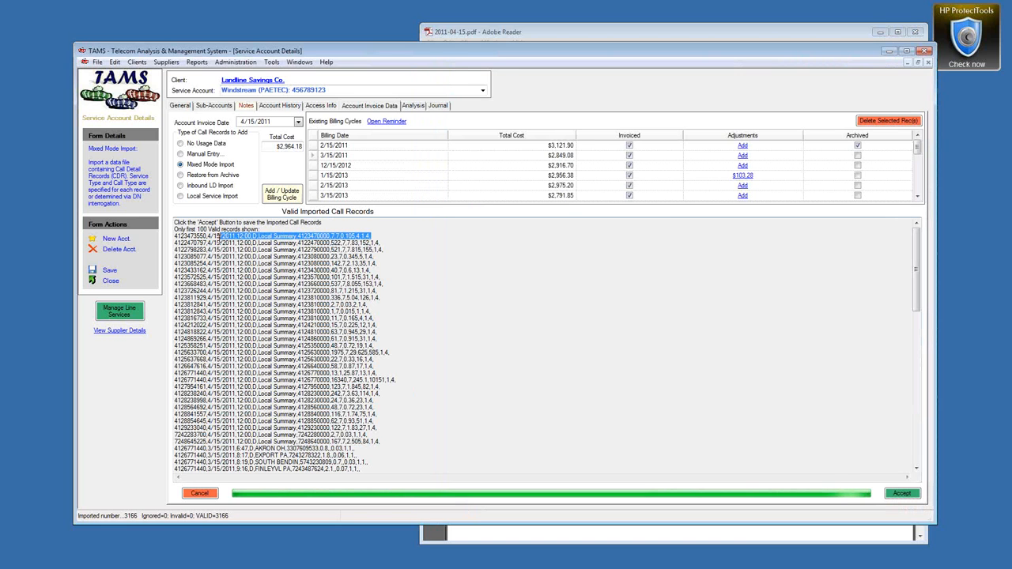
left_click(734, 36)
scroll(855, 379, "down", 10)
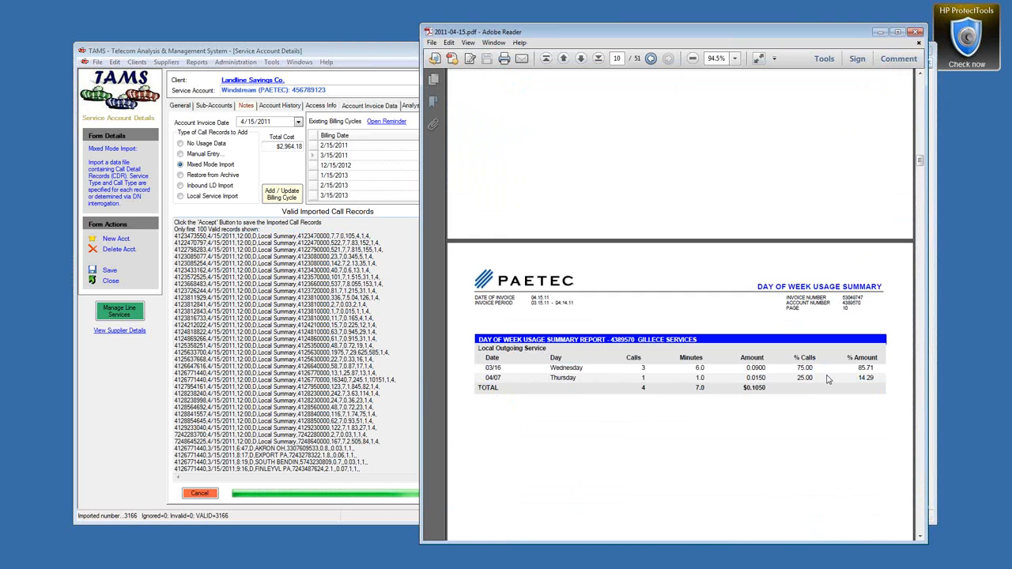
left_click_drag(924, 150, 924, 326)
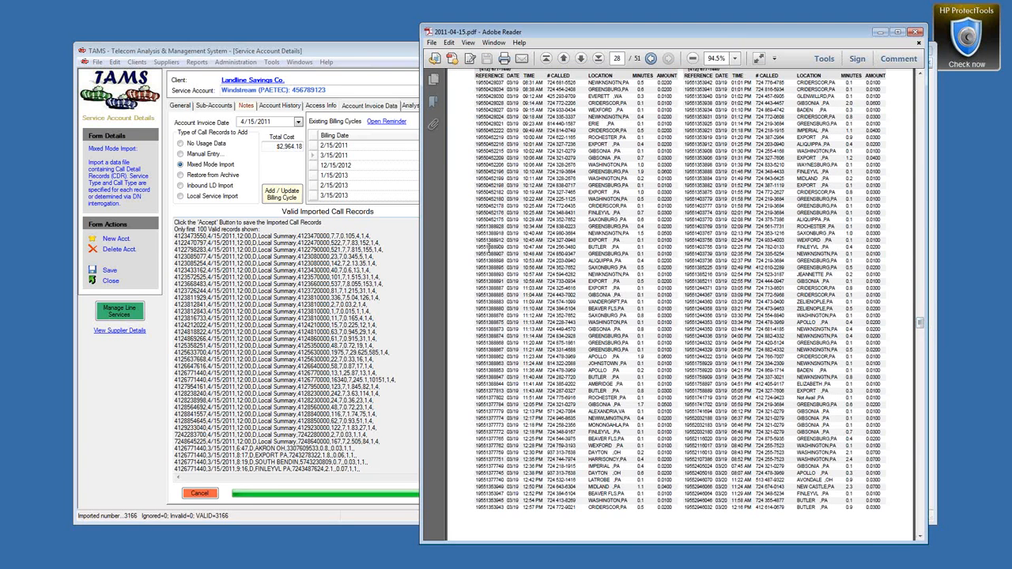
left_click_drag(477, 245, 672, 303)
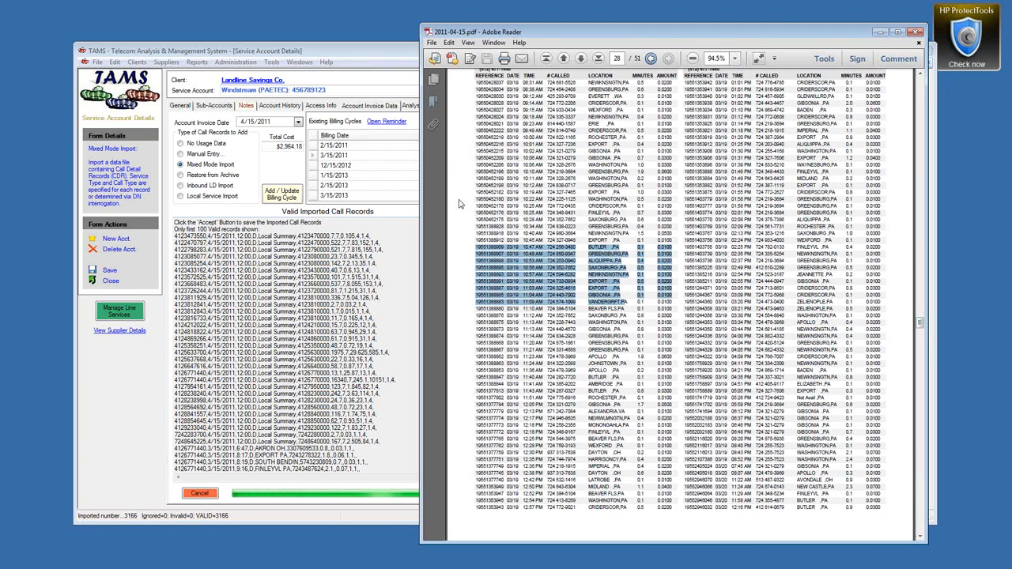
left_click(235, 52)
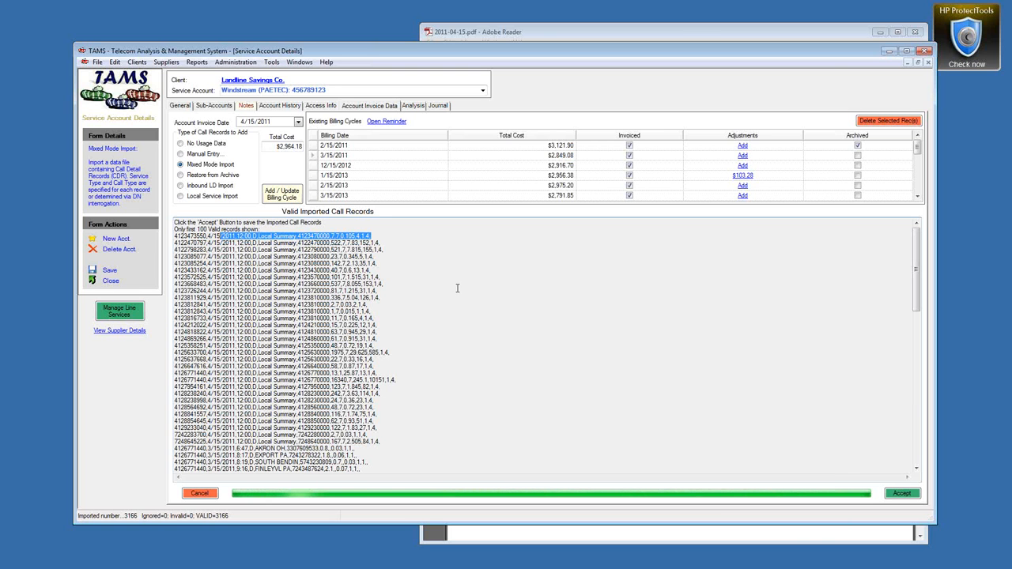
Step: Accept the import, saving all 3,166 call records
left_click(275, 62)
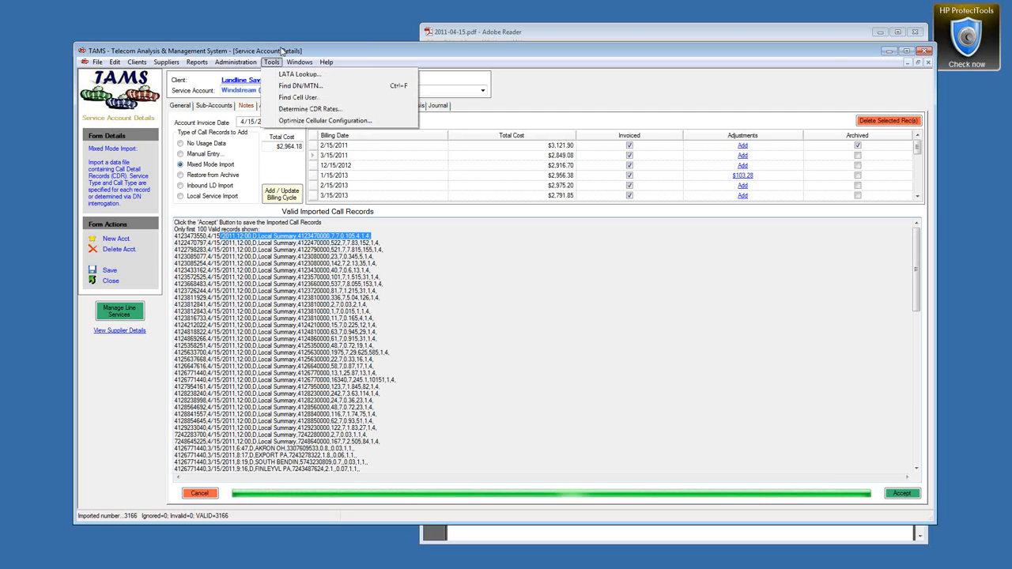
left_click(283, 50)
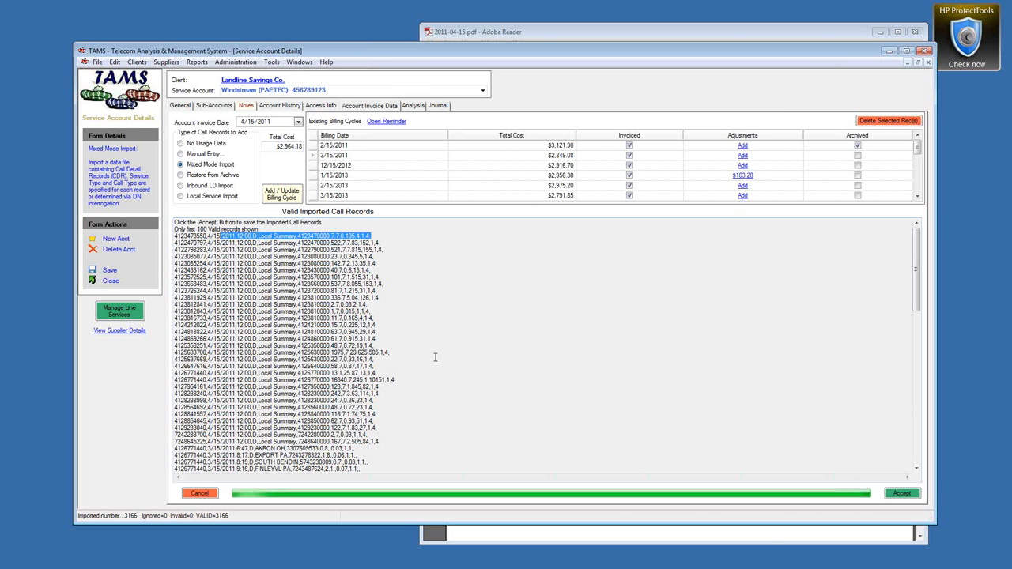
left_click(898, 494)
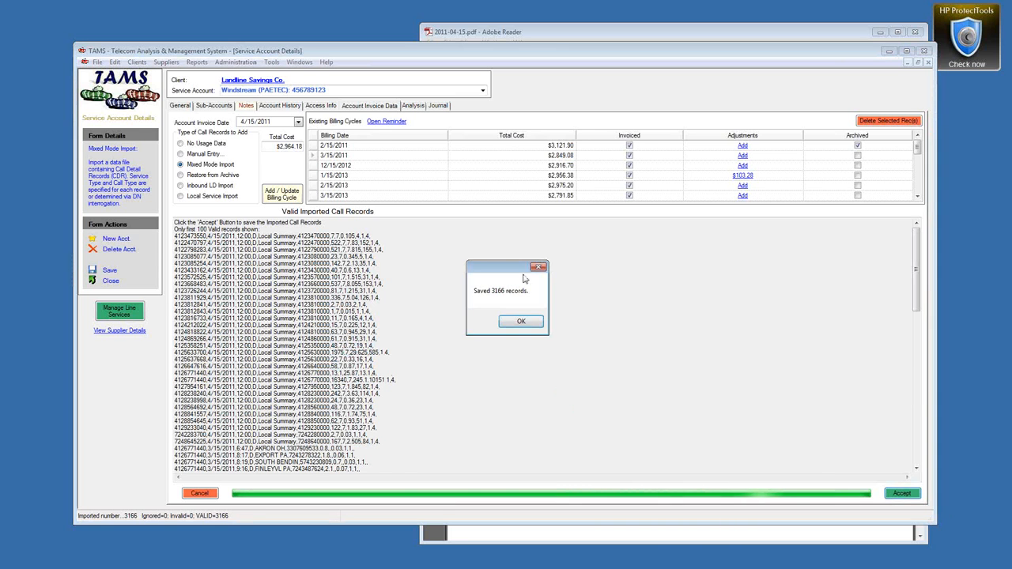
left_click(522, 321)
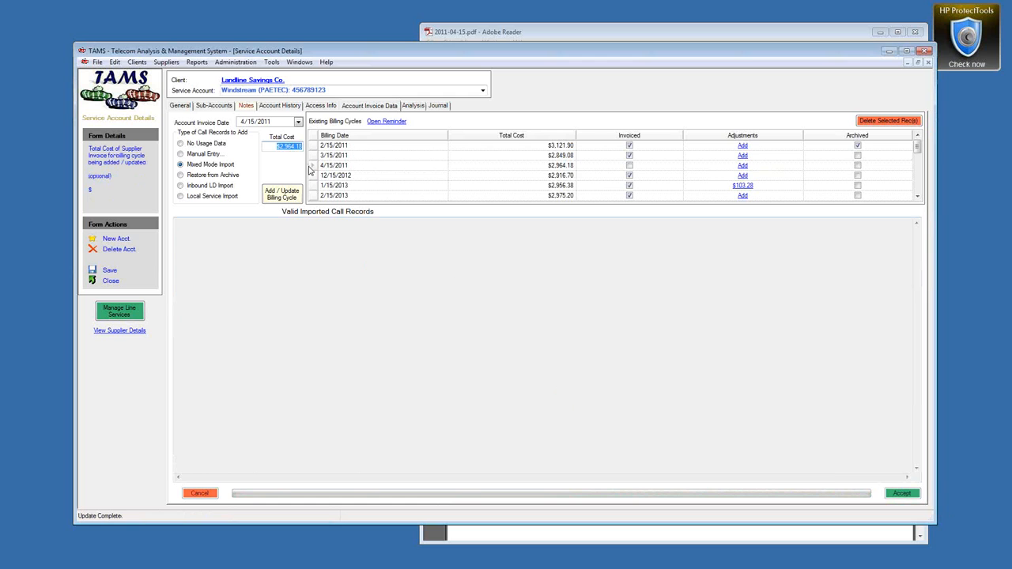
Step: Switch to Manual Entry, open the 4/15/2011 billing cycle, and request the Most Expensive Routes report
left_click(313, 166)
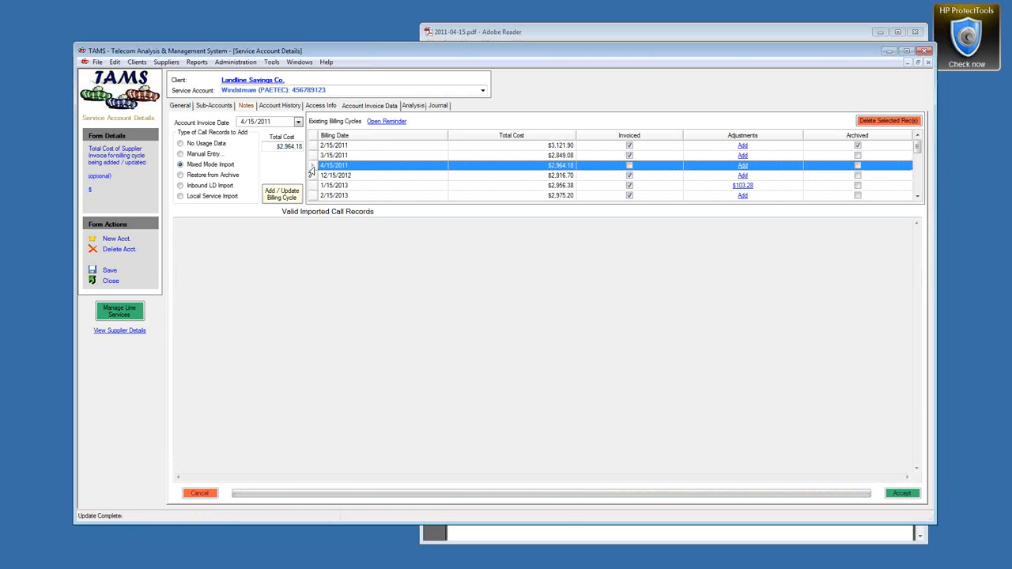
left_click(180, 153)
left_click(309, 168)
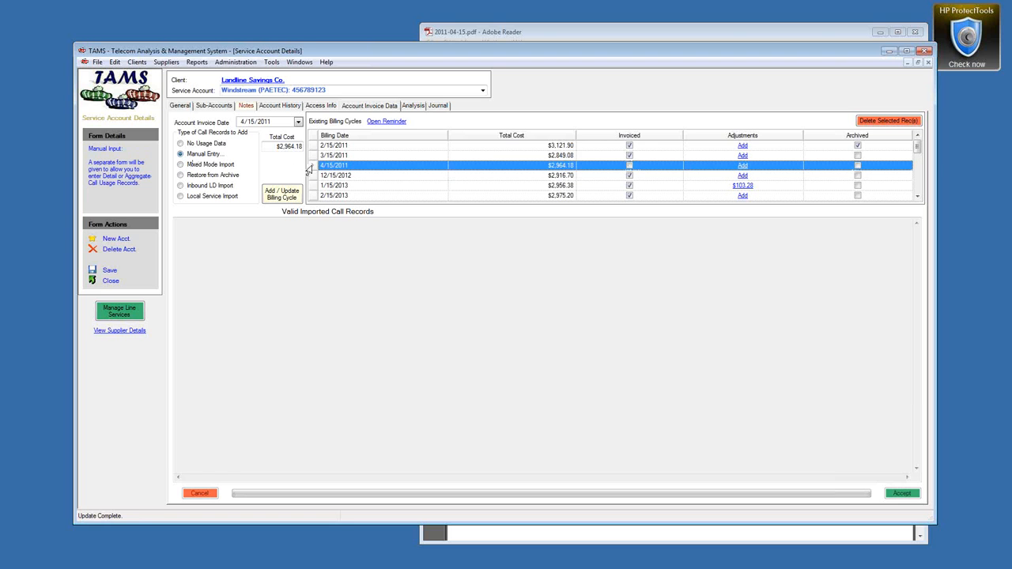
double_click(310, 170)
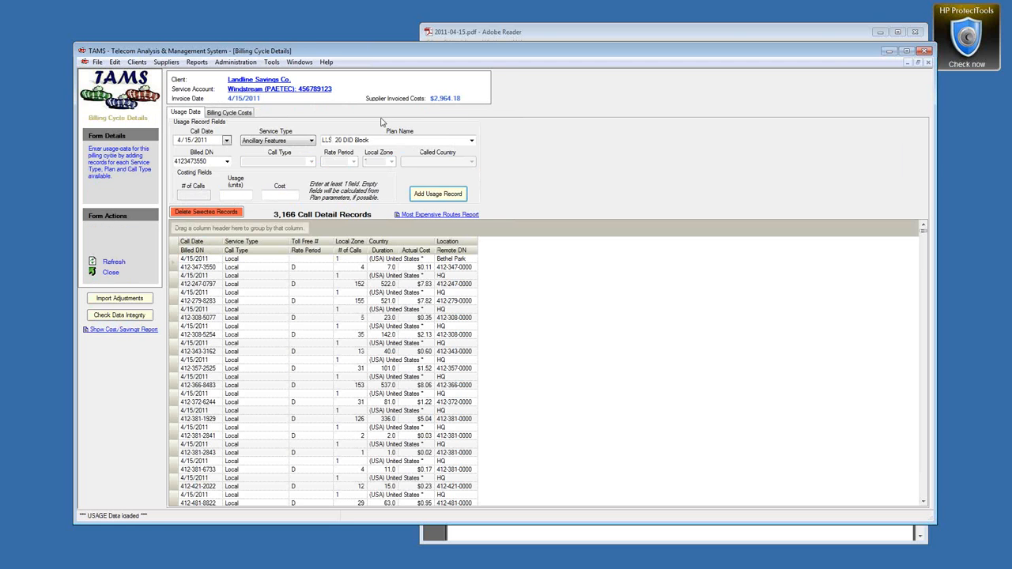
left_click(424, 216)
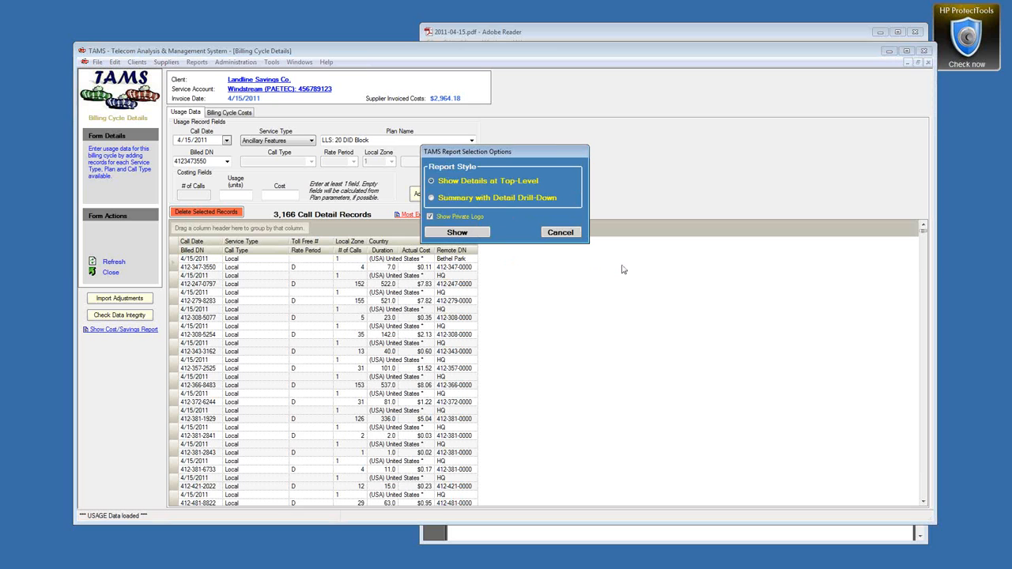
left_click(495, 199)
left_click(474, 234)
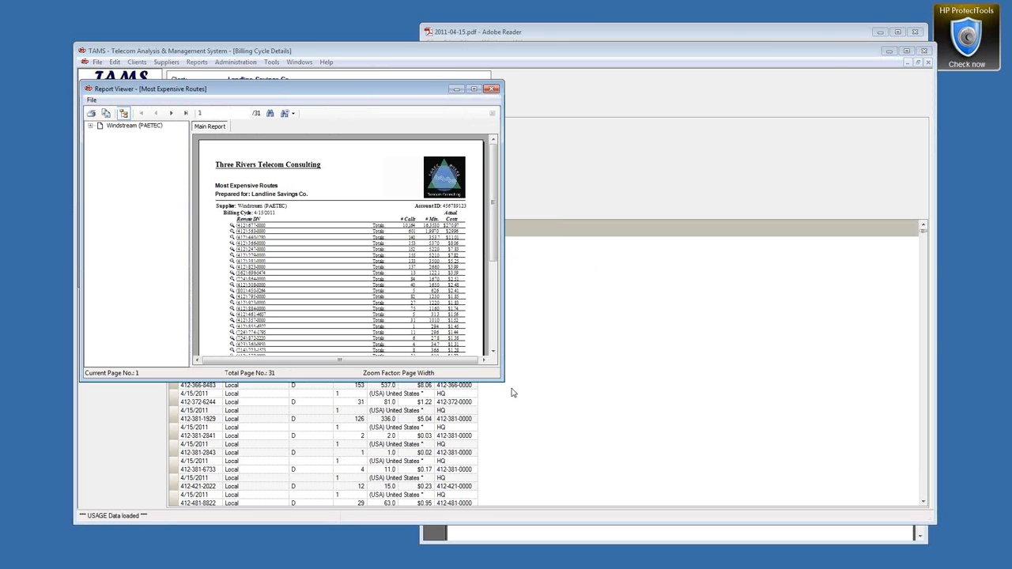
left_click_drag(545, 418, 785, 545)
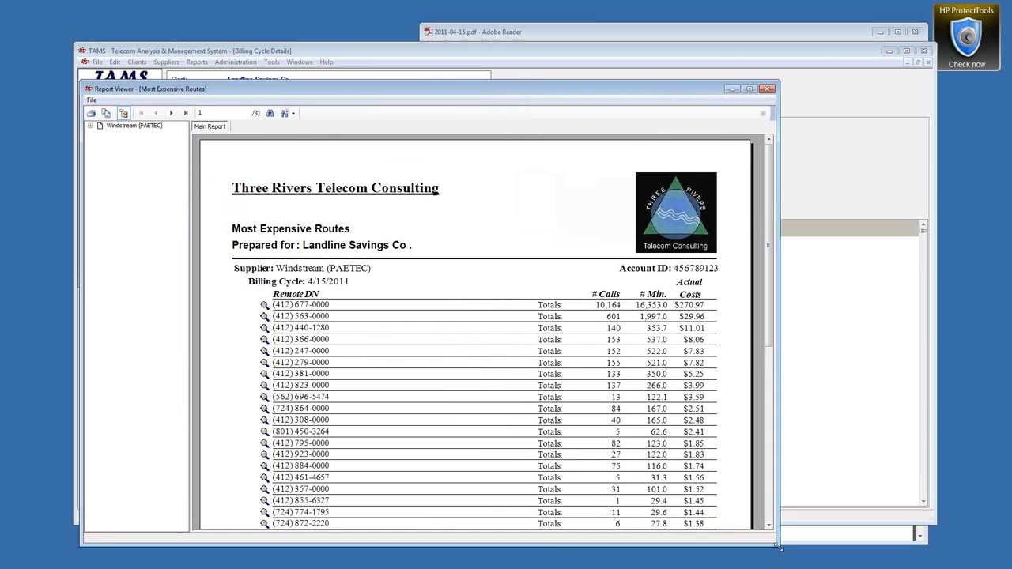
left_click(265, 310)
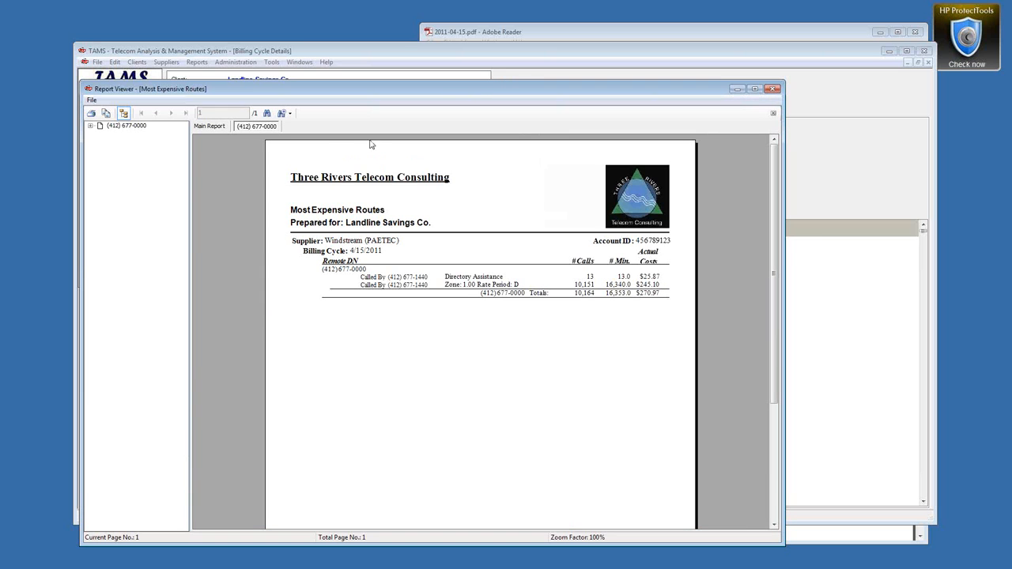
left_click(452, 285)
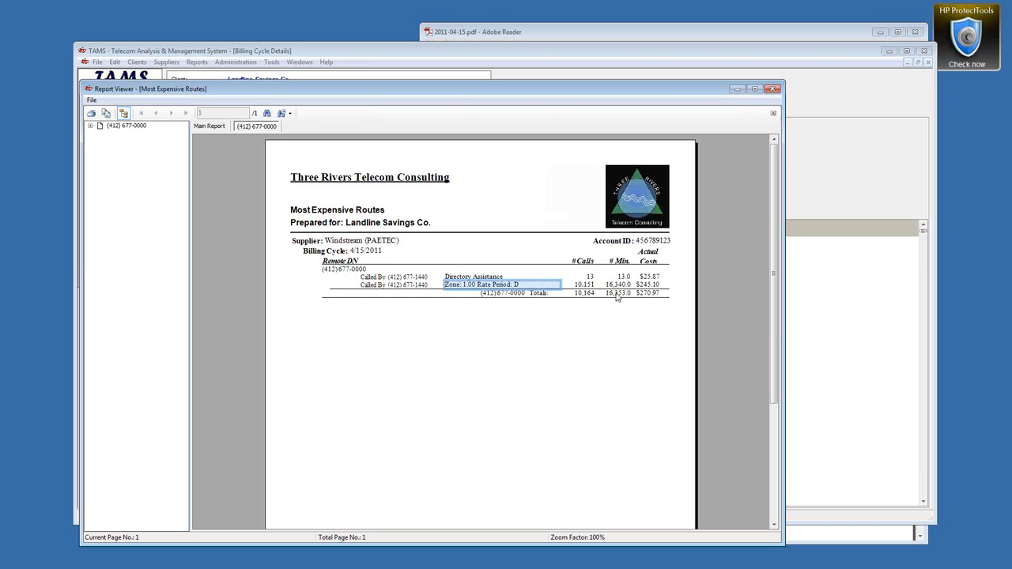
left_click(774, 113)
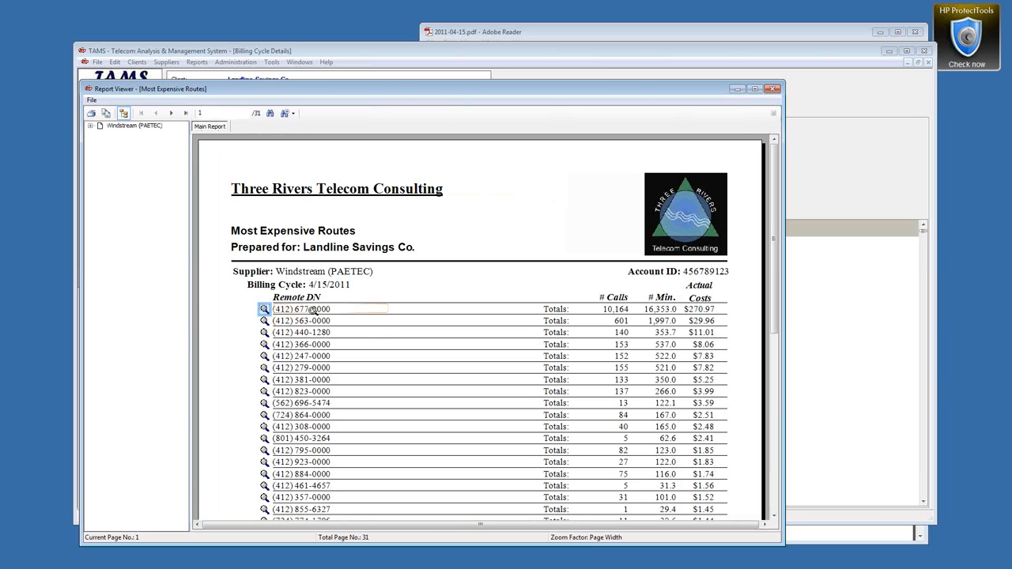
left_click(324, 321)
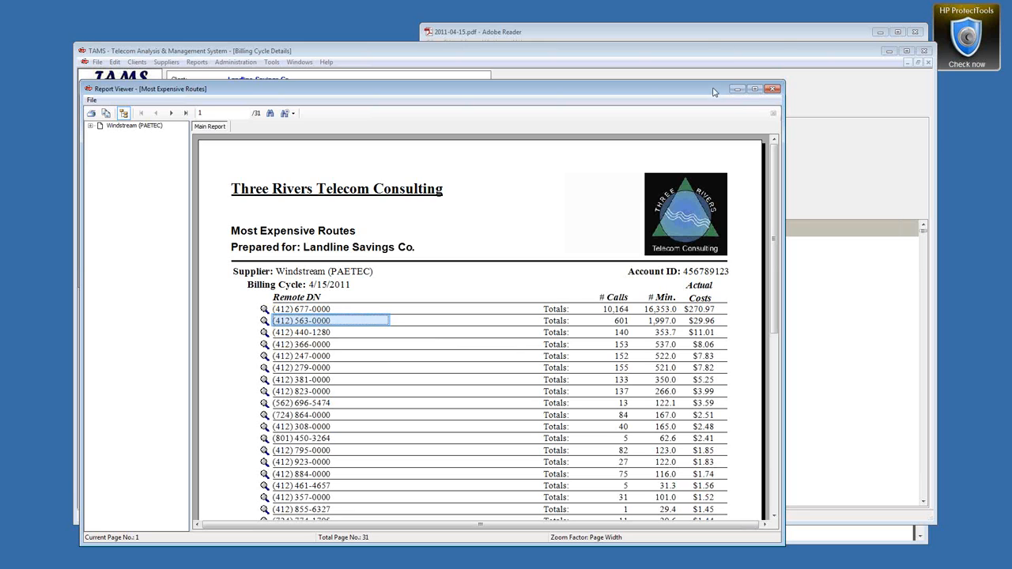
left_click_drag(715, 93, 707, 29)
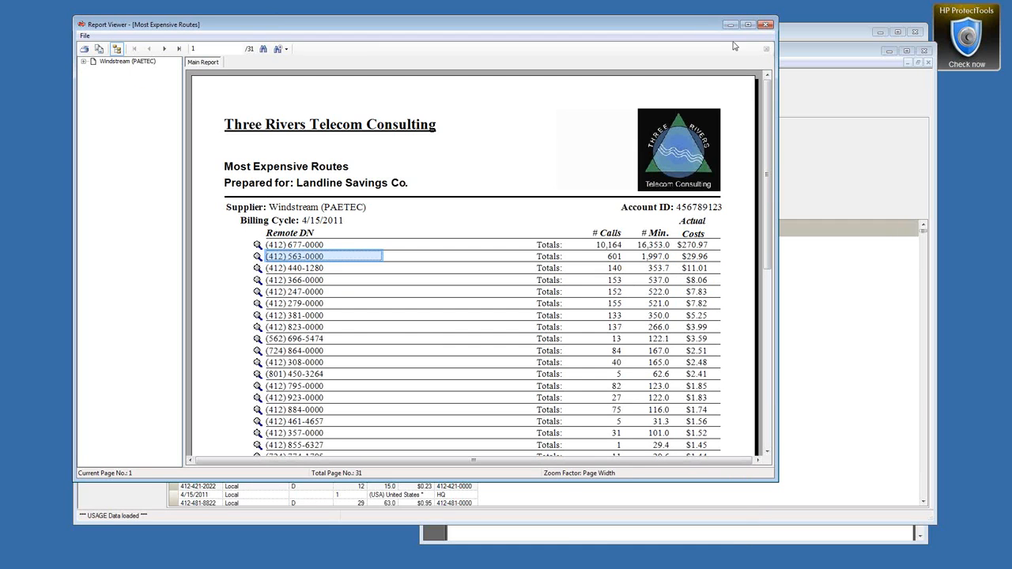
left_click_drag(778, 81, 724, 77)
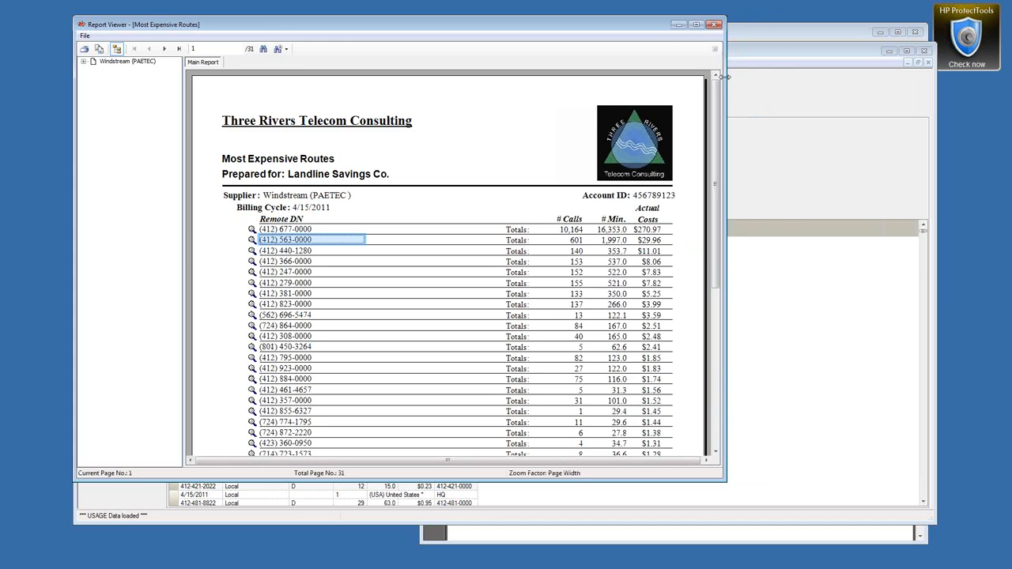
left_click_drag(657, 32, 631, 33)
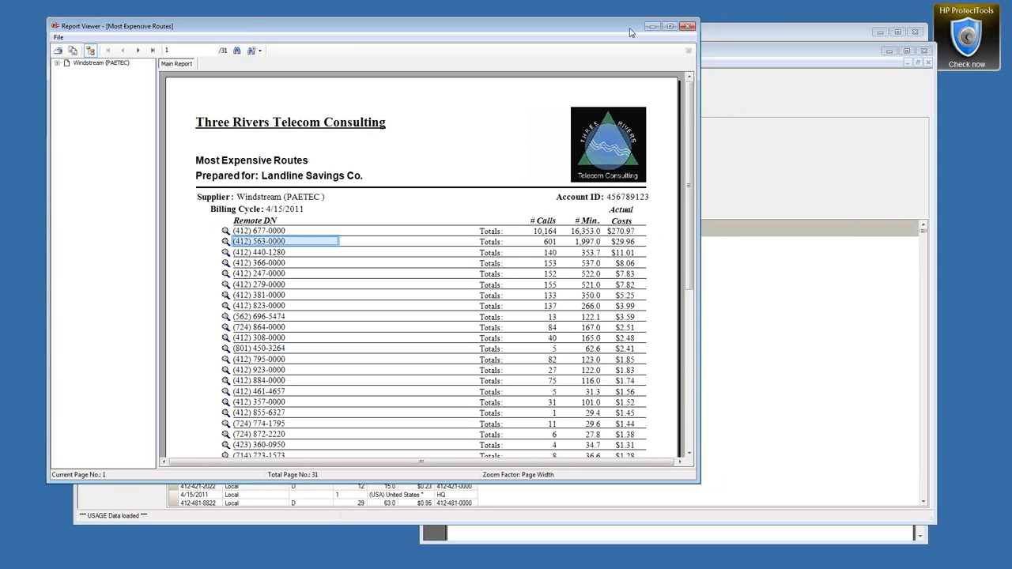
left_click(690, 28)
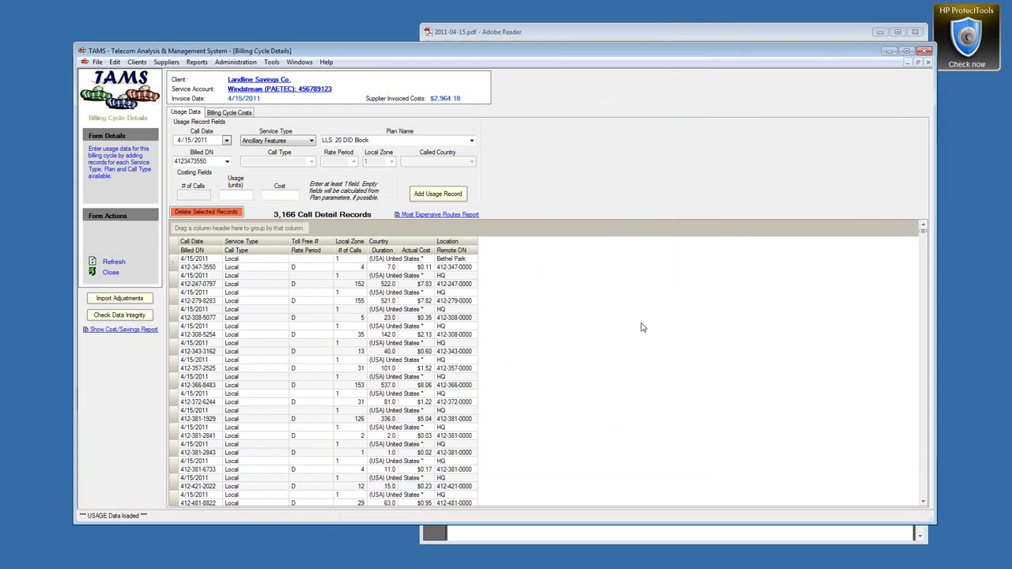
Step: Calculate the cycle's costs ($2,930.36) and group them by Sub-Account into Bethel Park and BRIDGEVILLE
left_click(225, 113)
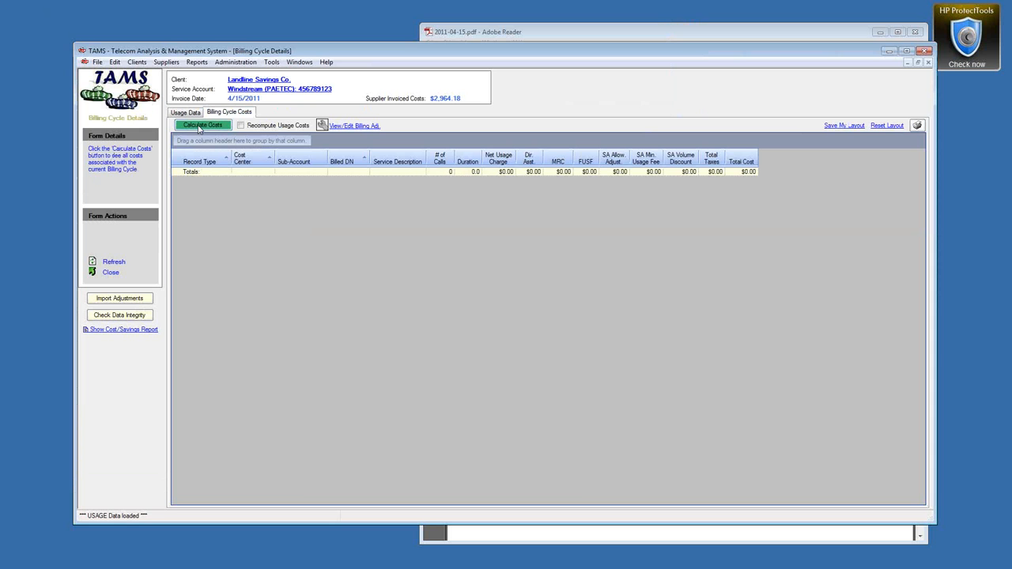
left_click(194, 124)
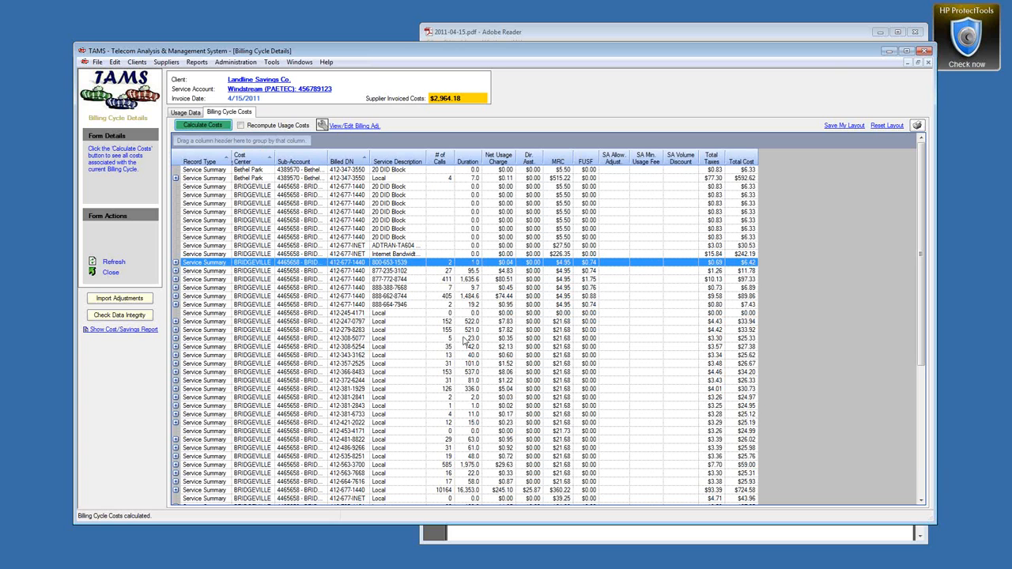
left_click(413, 281)
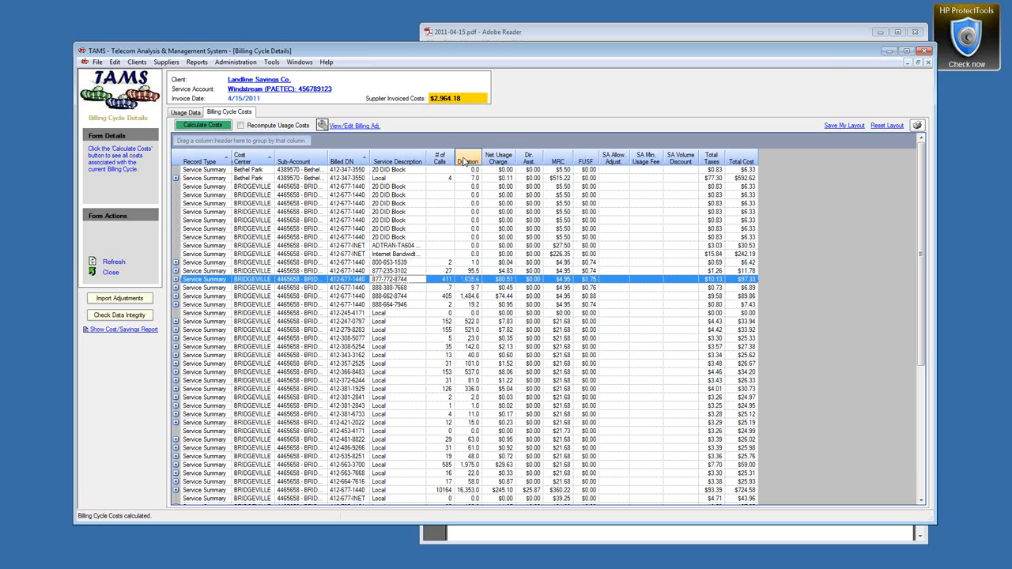
left_click(176, 280)
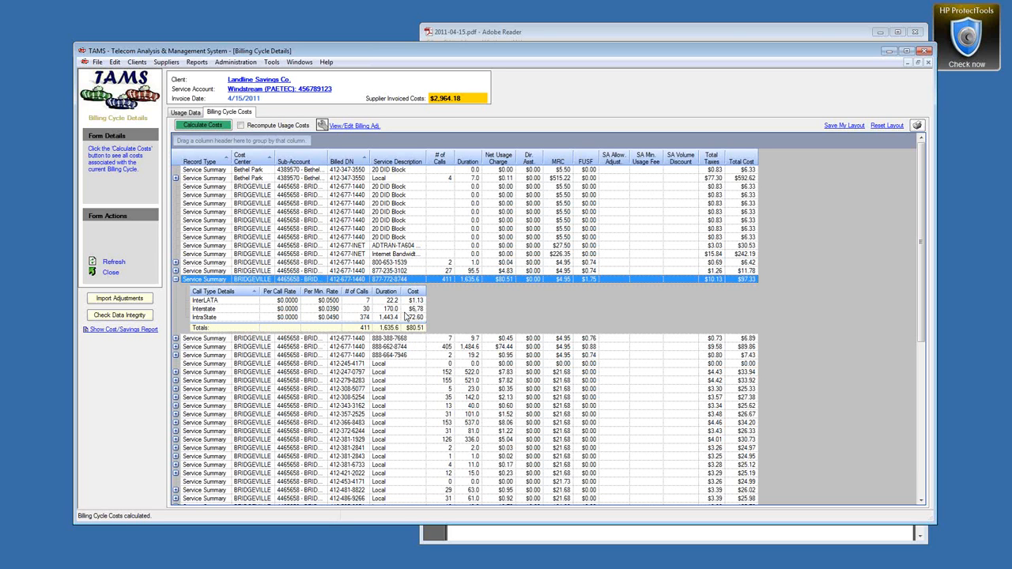
left_click(176, 280)
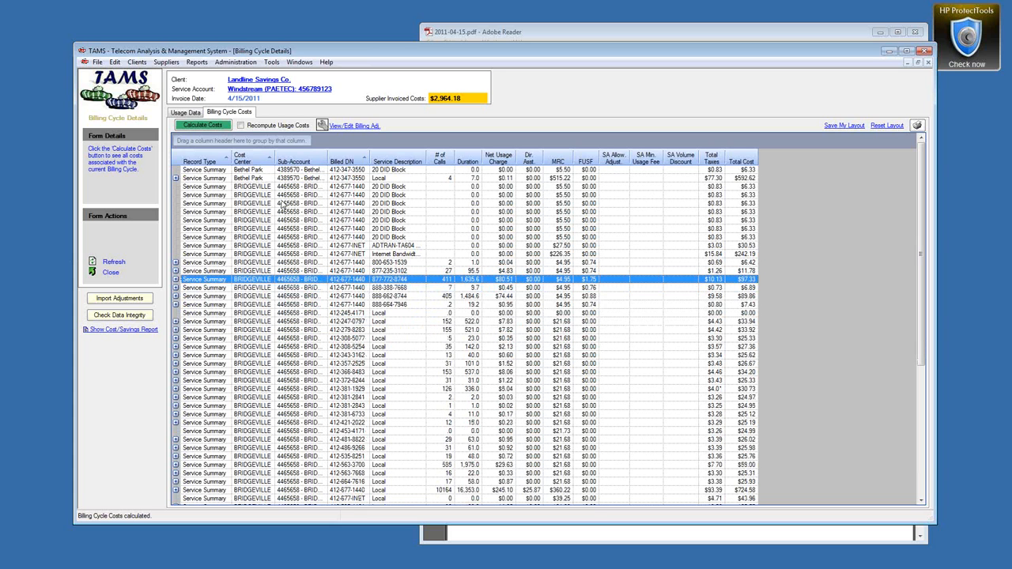
left_click_drag(286, 159, 239, 150)
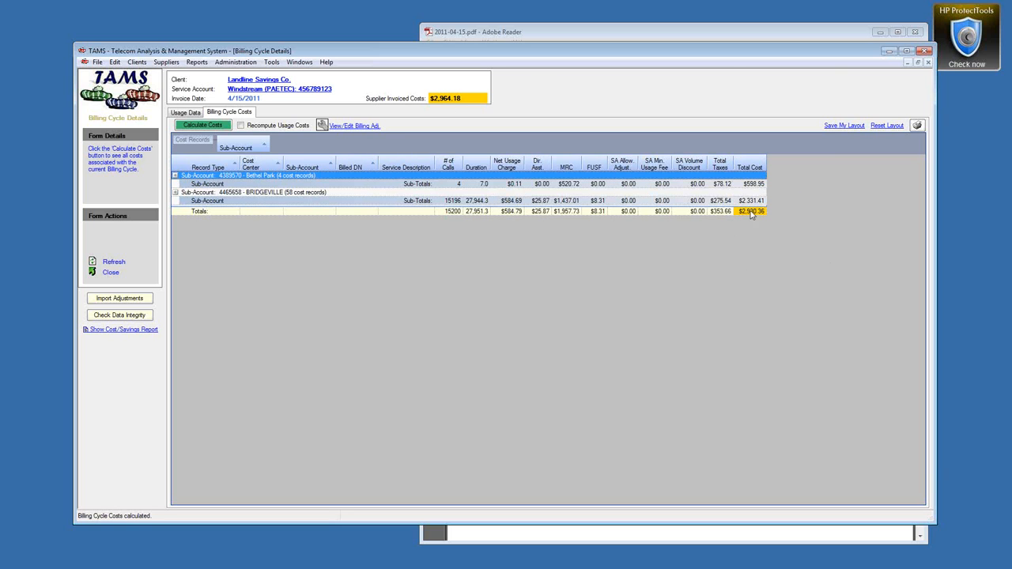
left_click(726, 32)
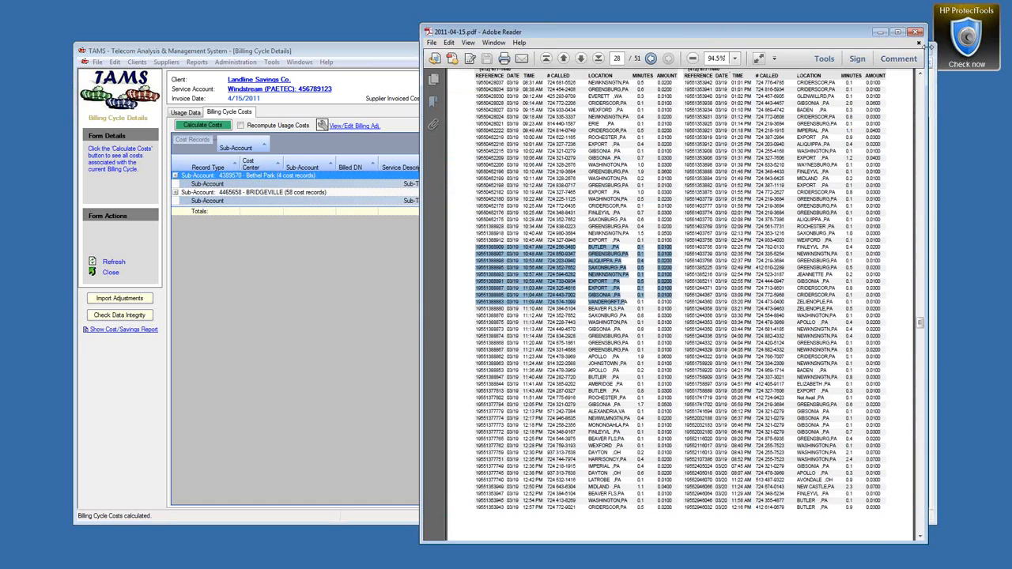
Step: Add a billing adjustment with 'Late Payment Charge' copied from the invoice as its description
left_click_drag(920, 324, 925, 123)
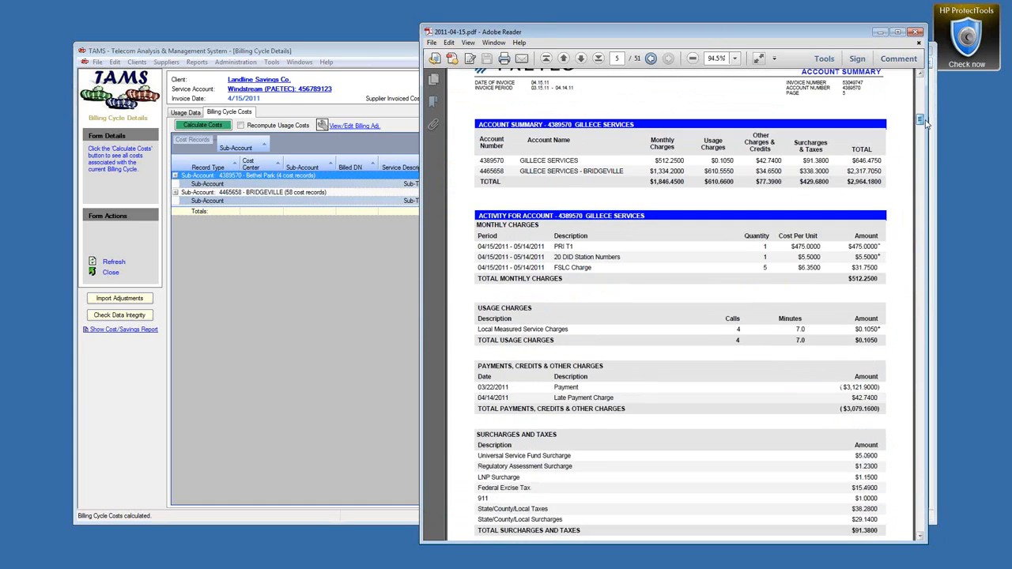
left_click_drag(555, 398, 614, 400)
key("ctrl+c")
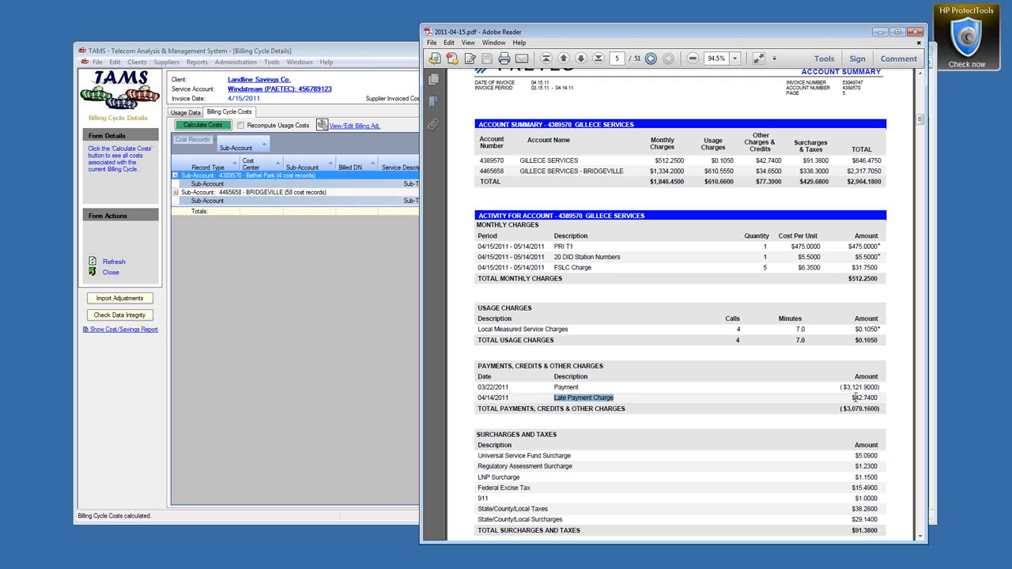
left_click(366, 54)
left_click(355, 129)
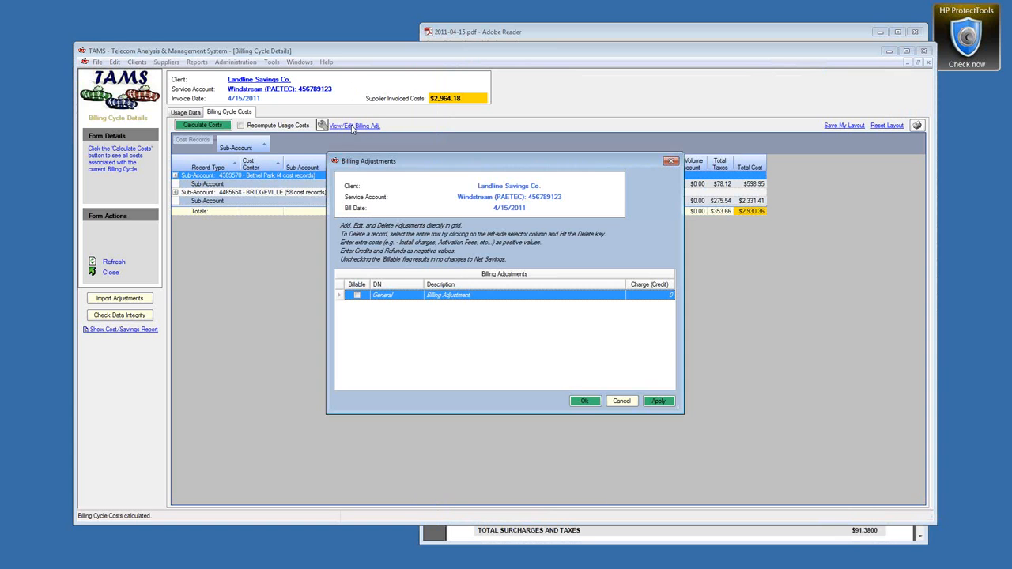
left_click(453, 296)
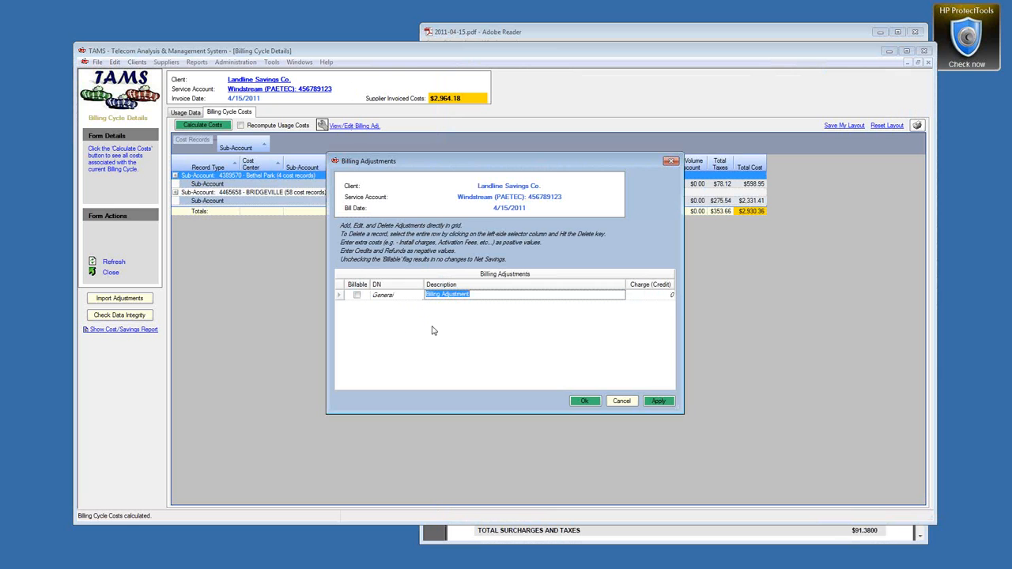
key("ctrl+v")
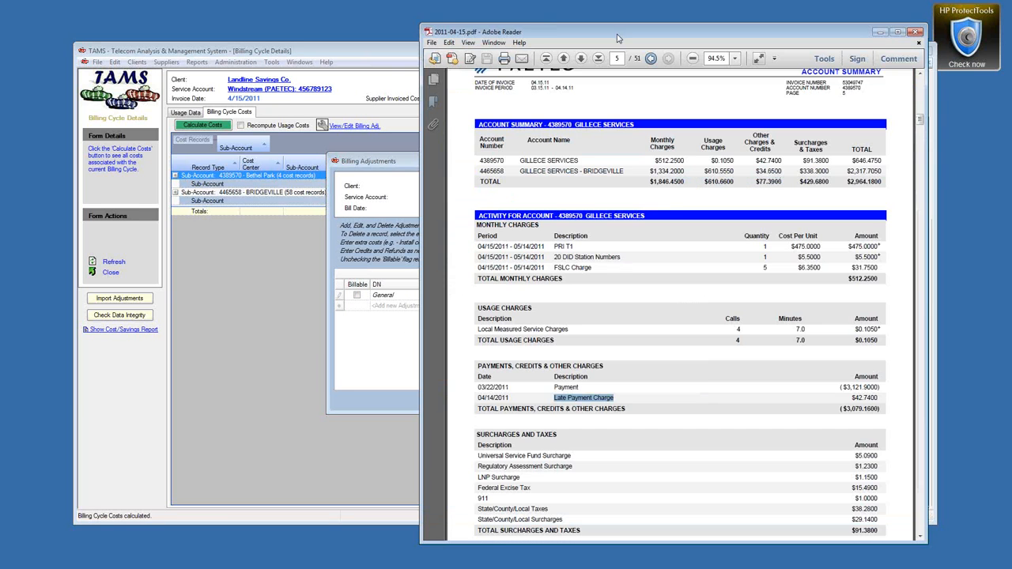
Step: Enter the 42.74 late charge amount and apply the adjustment
left_click(617, 34)
left_click_drag(842, 398, 878, 398)
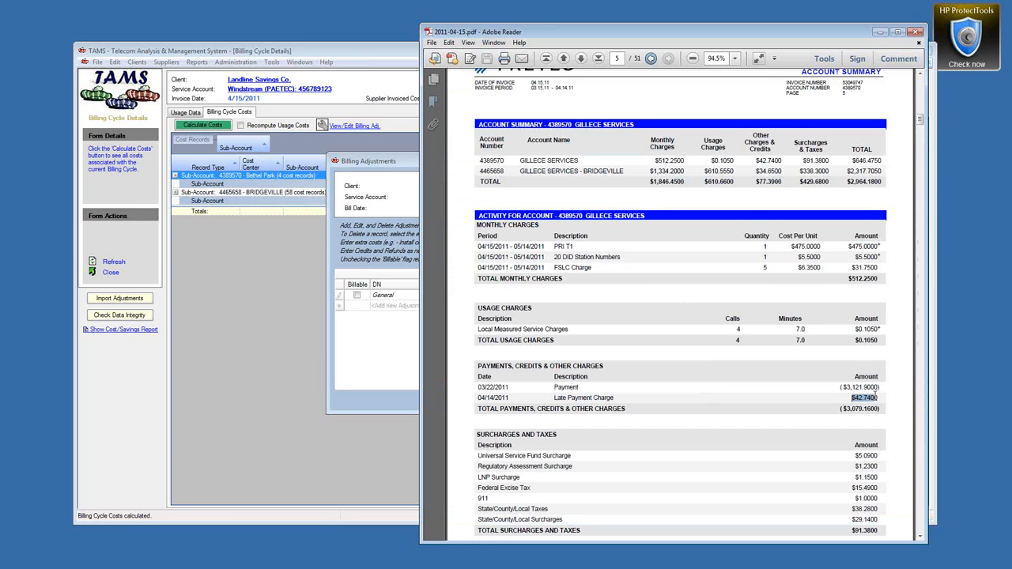
left_click(392, 162)
left_click(666, 297)
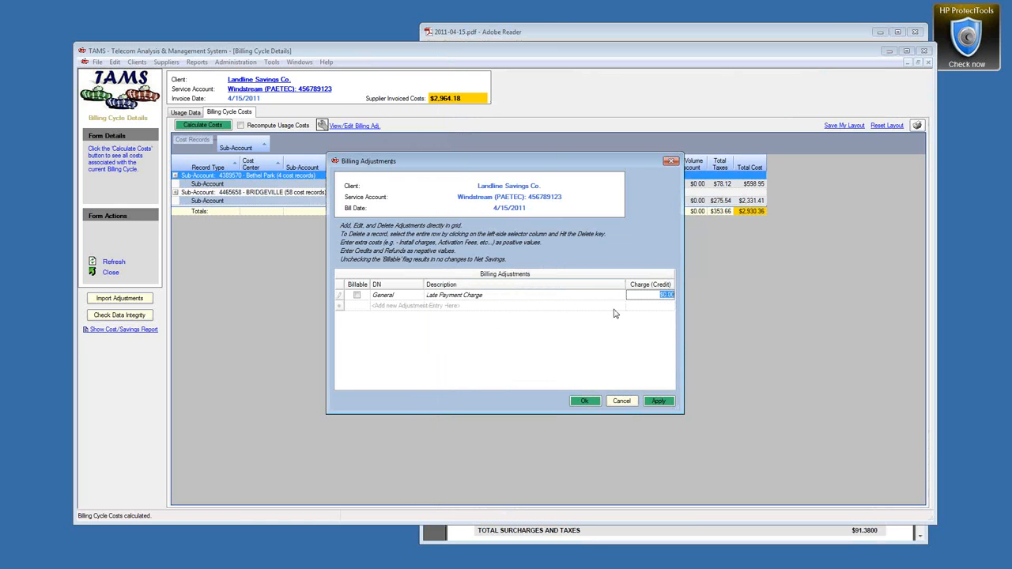
key("ctrl+v")
left_click_drag(552, 35, 580, 35)
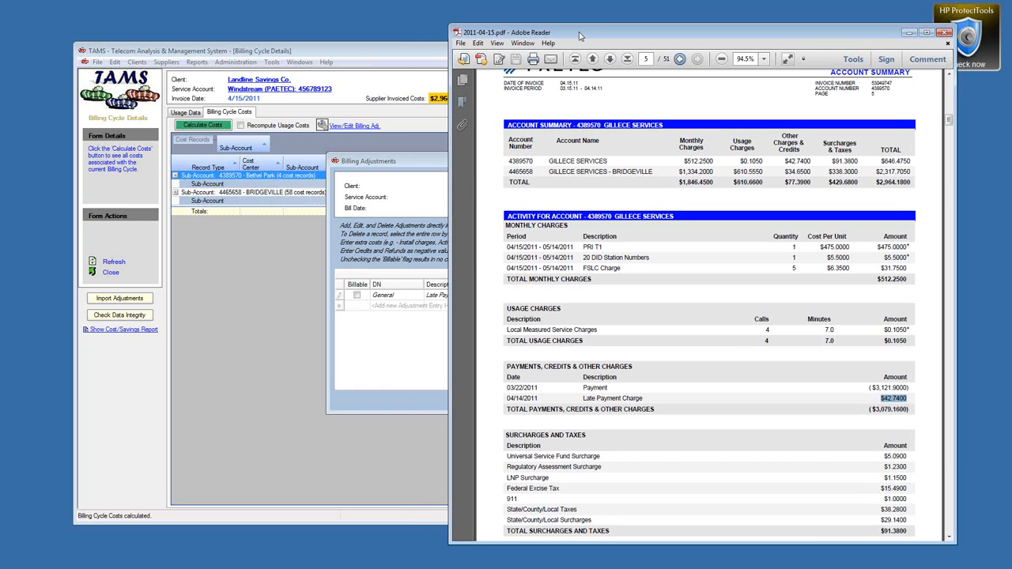
key("alt+Tab")
type("4")
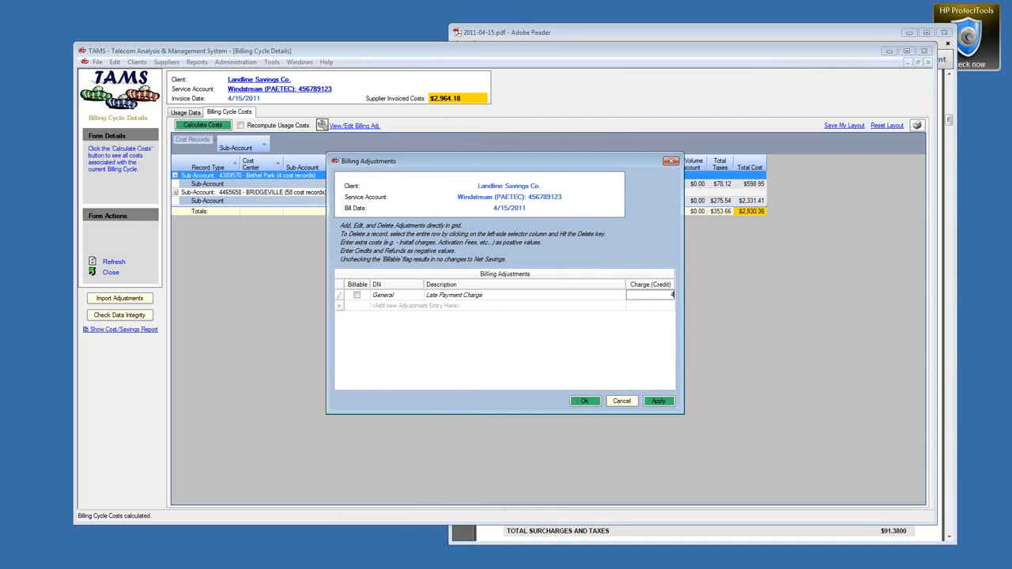
type("2.74")
left_click(668, 402)
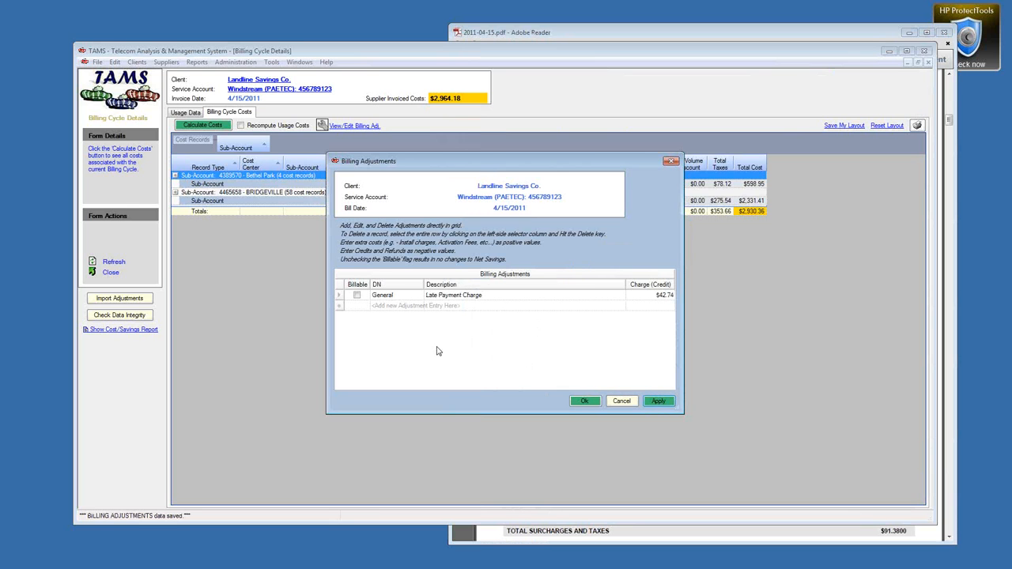
Step: Keep the adjustment and recalculate costs, bringing the total to $2,973.10
left_click(506, 297)
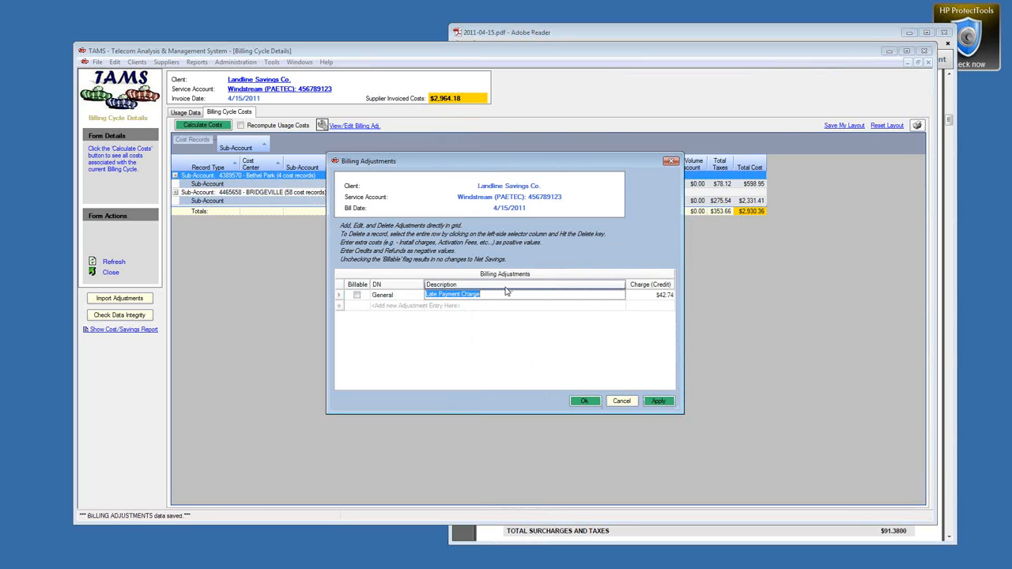
left_click(584, 401)
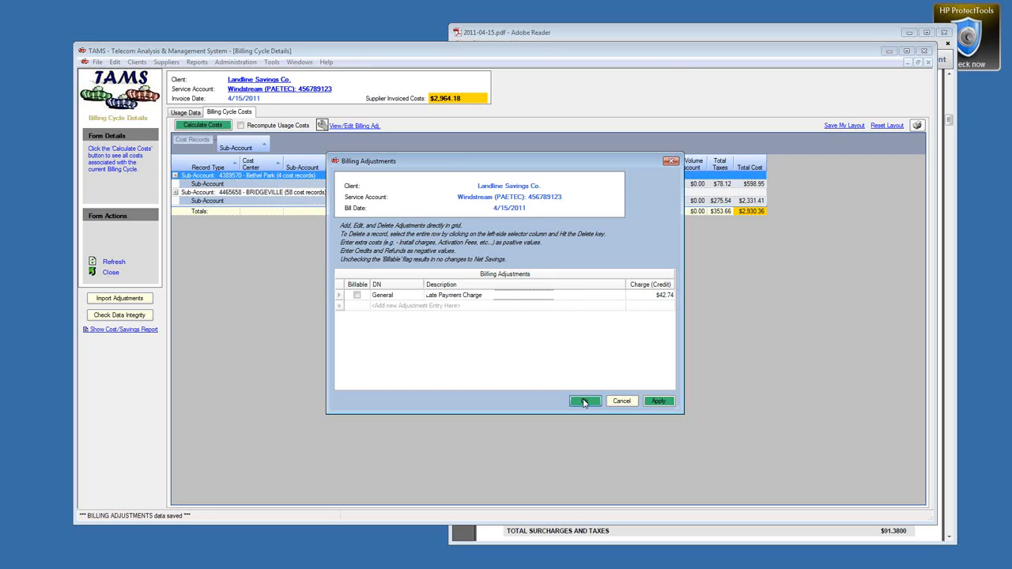
left_click(211, 126)
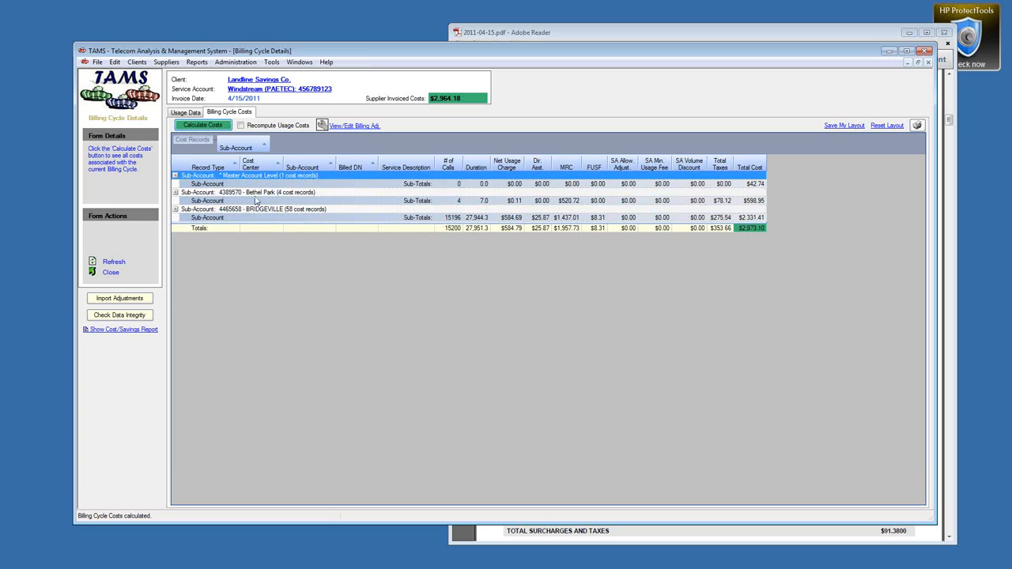
Step: Apply billing adjustments to reconcile a BRIDGEVILLE cost row so costs total $2,964.18
left_click(176, 209)
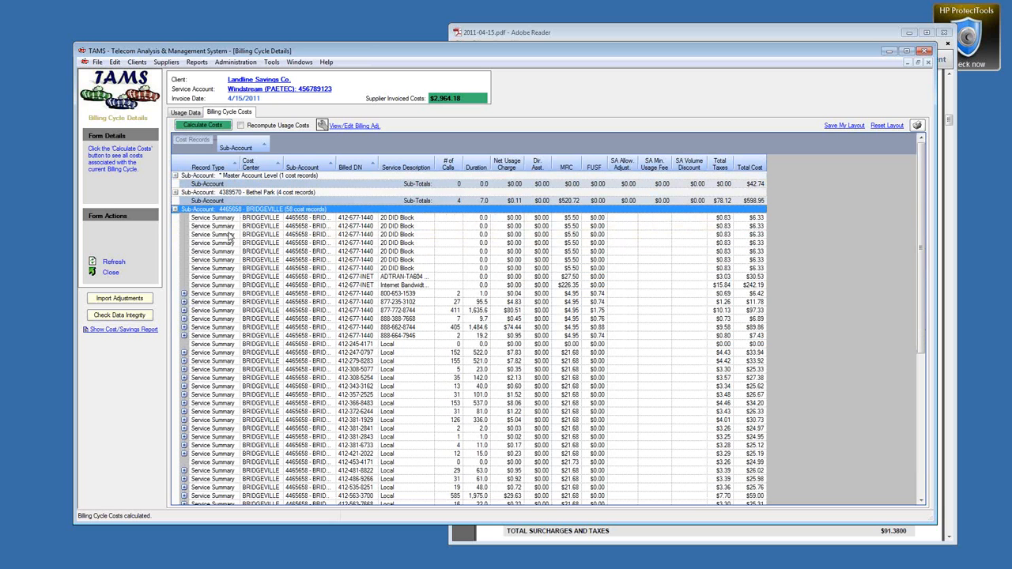
right_click(378, 268)
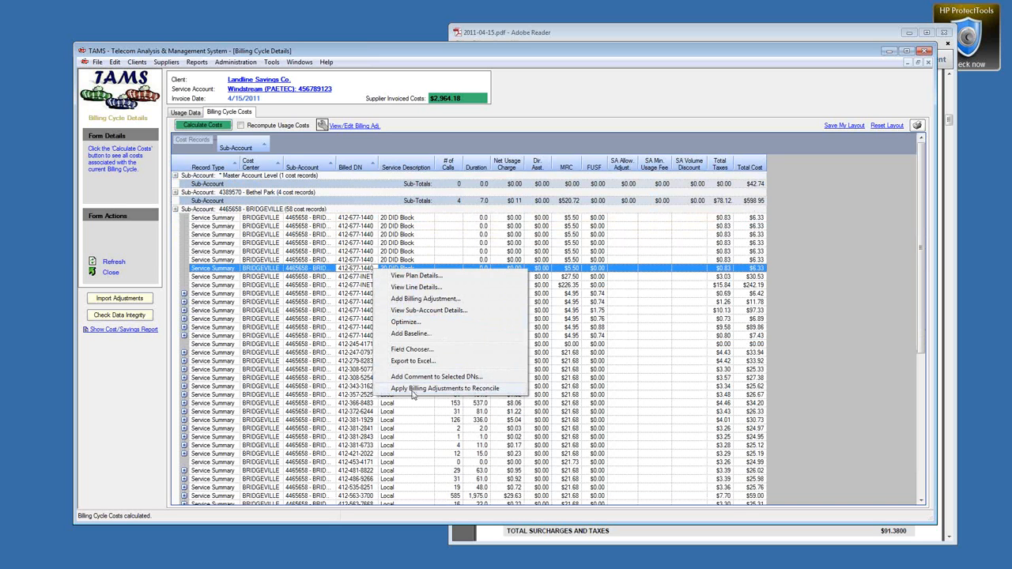
left_click(470, 389)
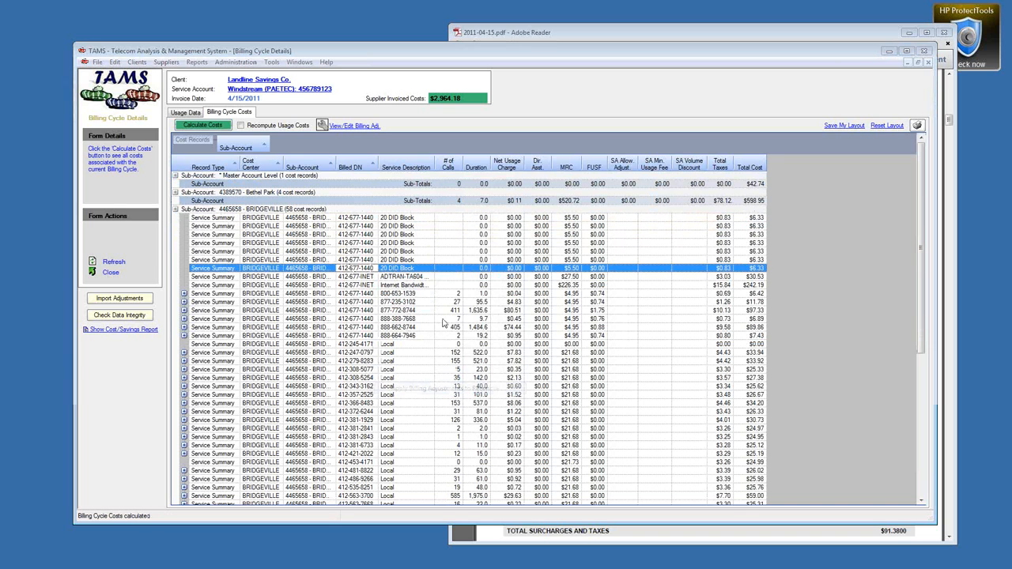
left_click(577, 322)
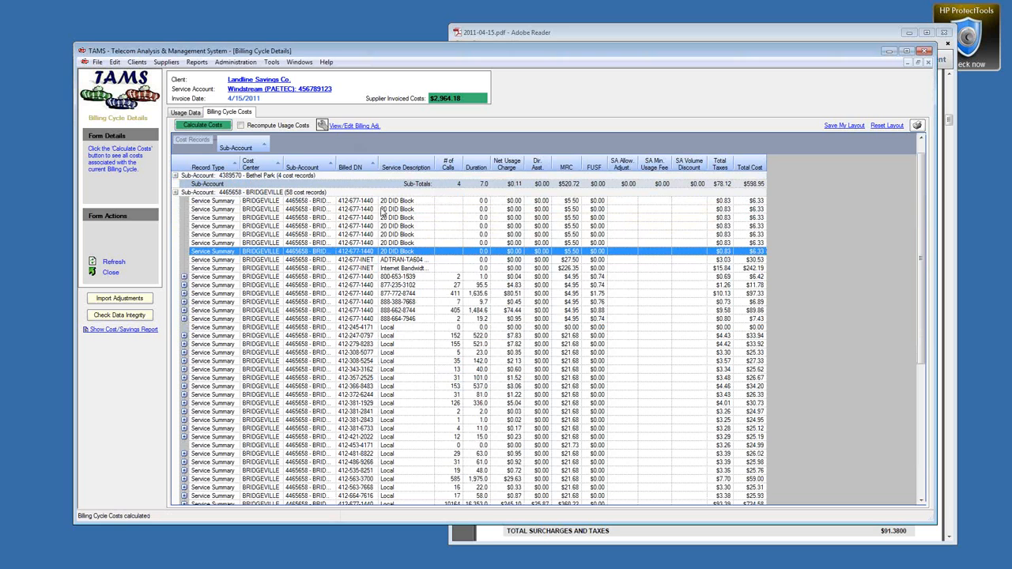
left_click(176, 194)
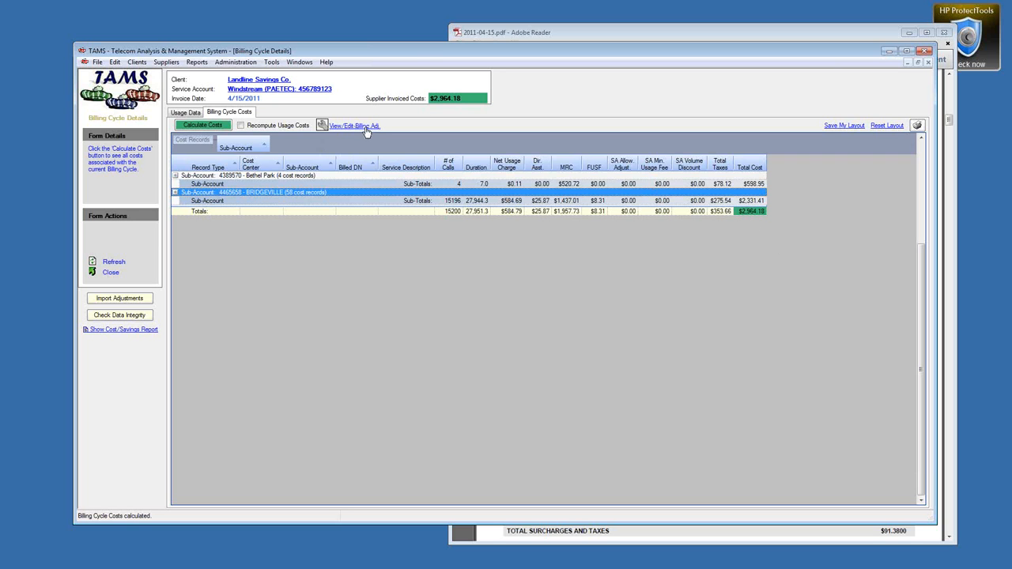
Step: Review the Reconciliation Adjustment entry and collapse BRIDGEVILLE to its $2,331.41 subtotal
left_click(352, 125)
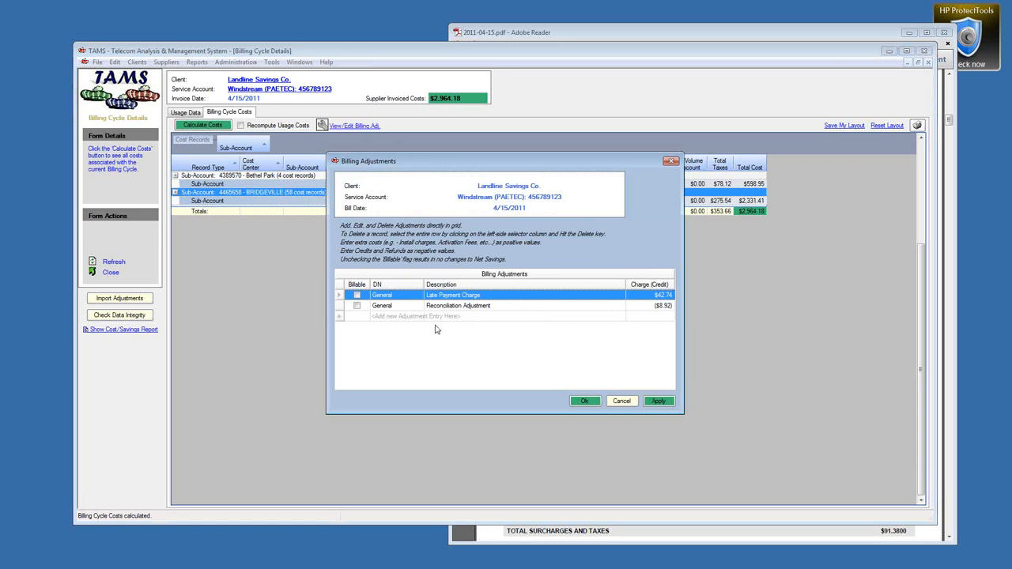
left_click(338, 306)
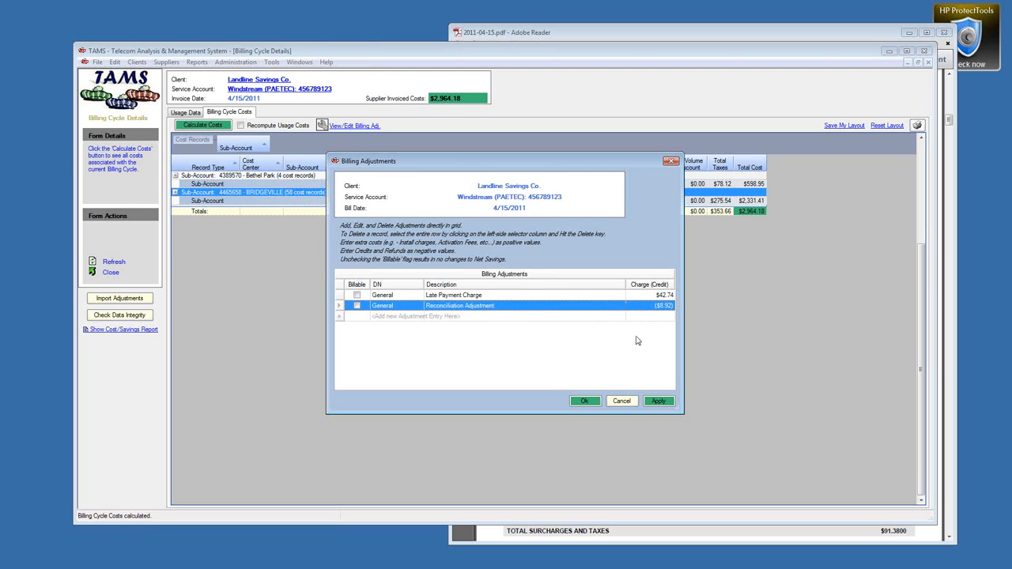
left_click(591, 404)
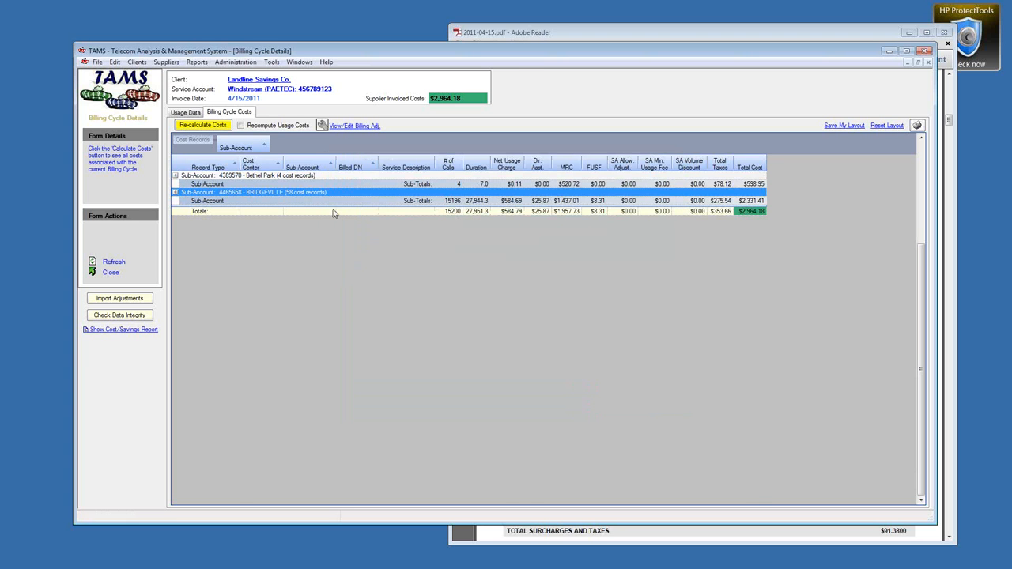
left_click(176, 194)
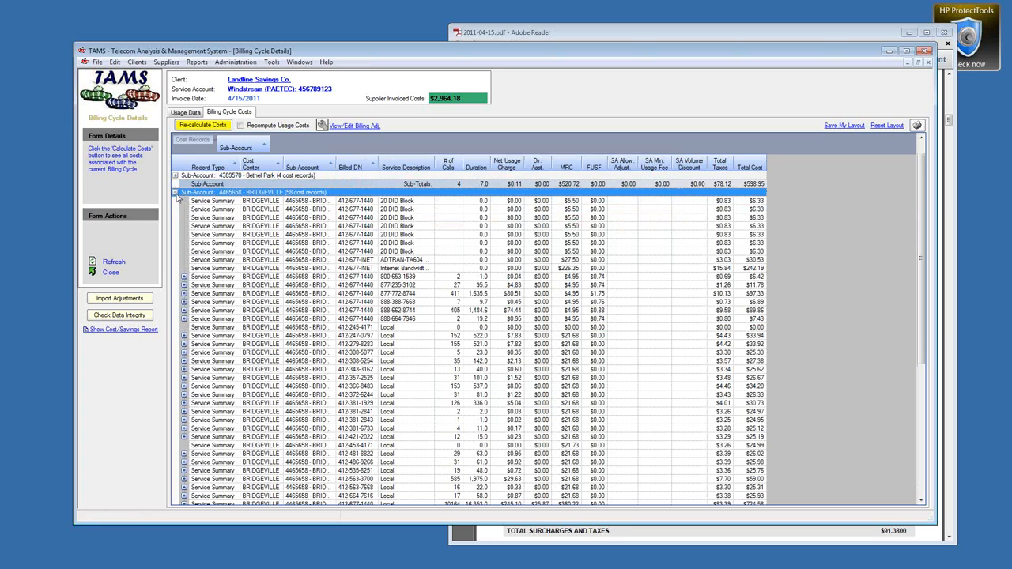
left_click(176, 193)
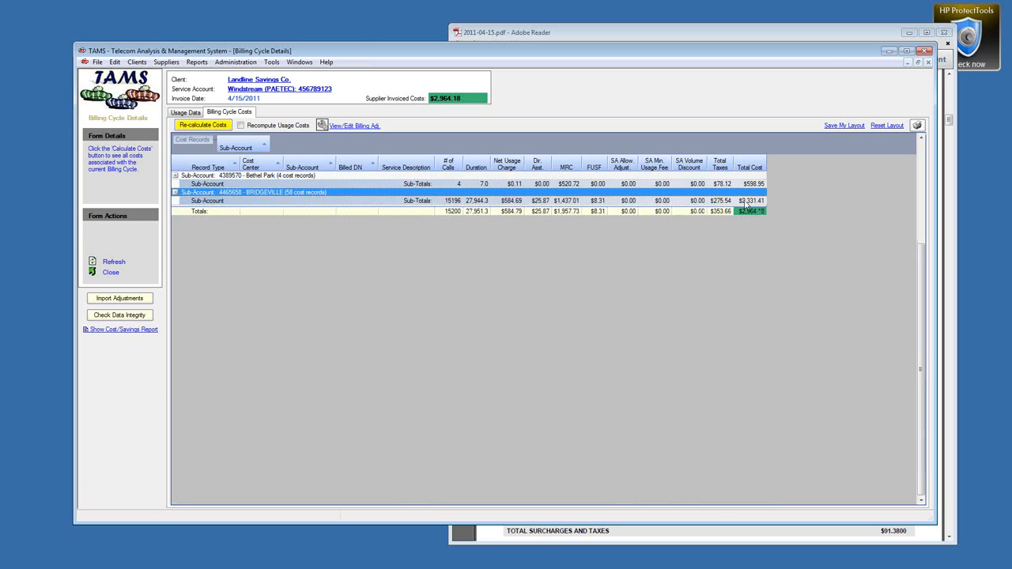
Step: Compare totals with the invoice PDF, then move the training meeting syllabus into view
left_click(563, 32)
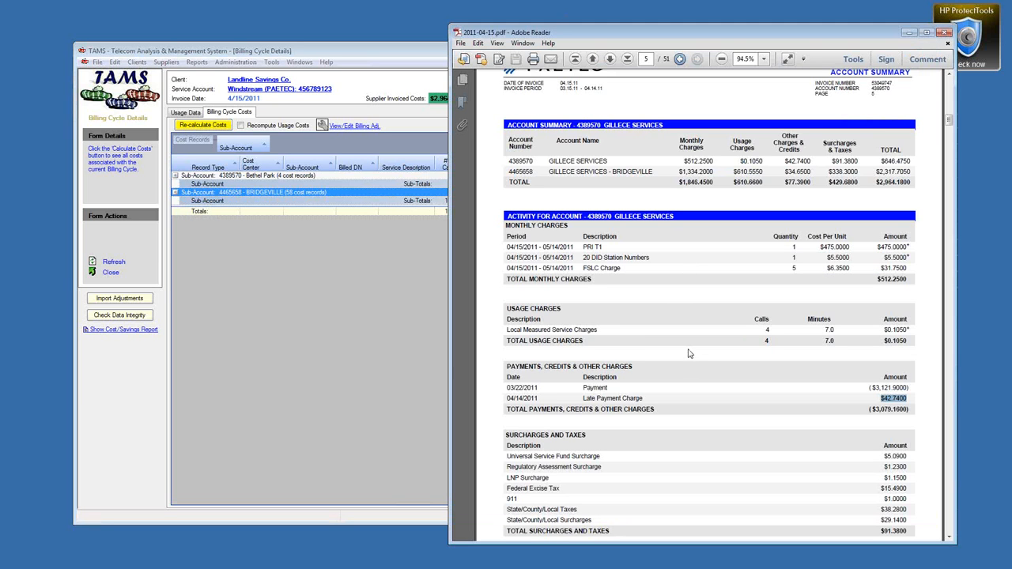
left_click(298, 53)
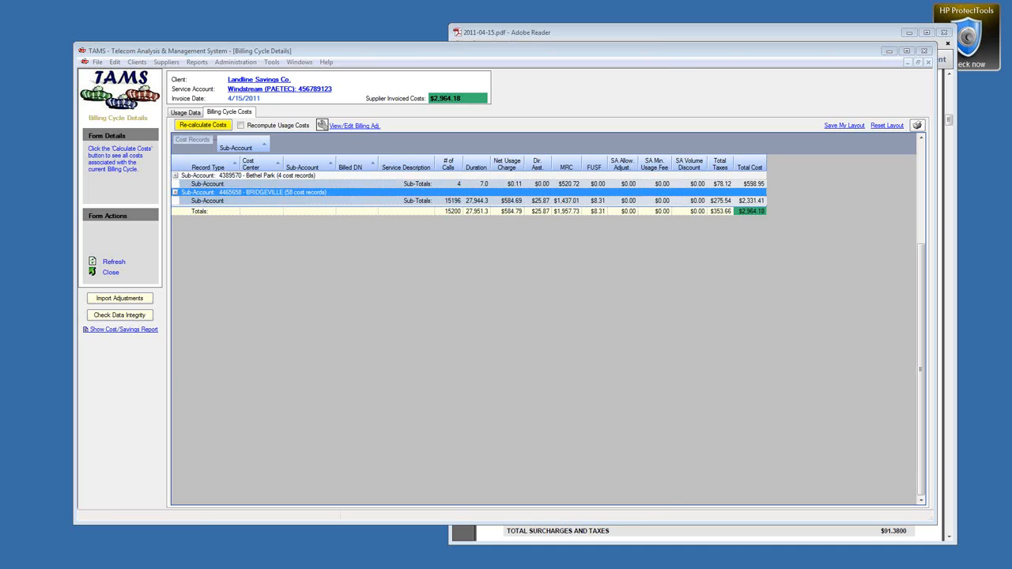
left_click_drag(2, 88, 500, 36)
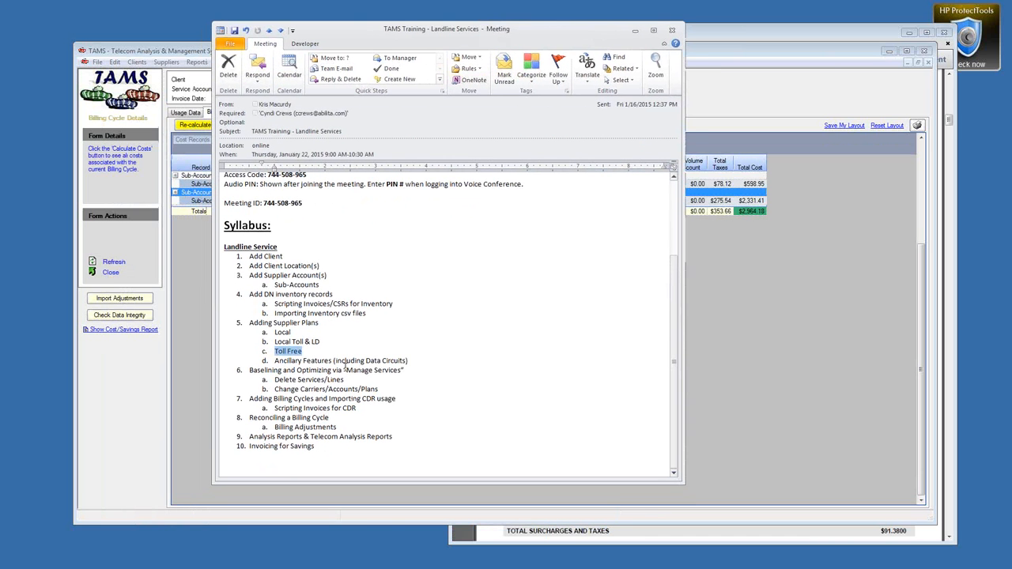
left_click(251, 320)
left_click_drag(251, 321, 416, 363)
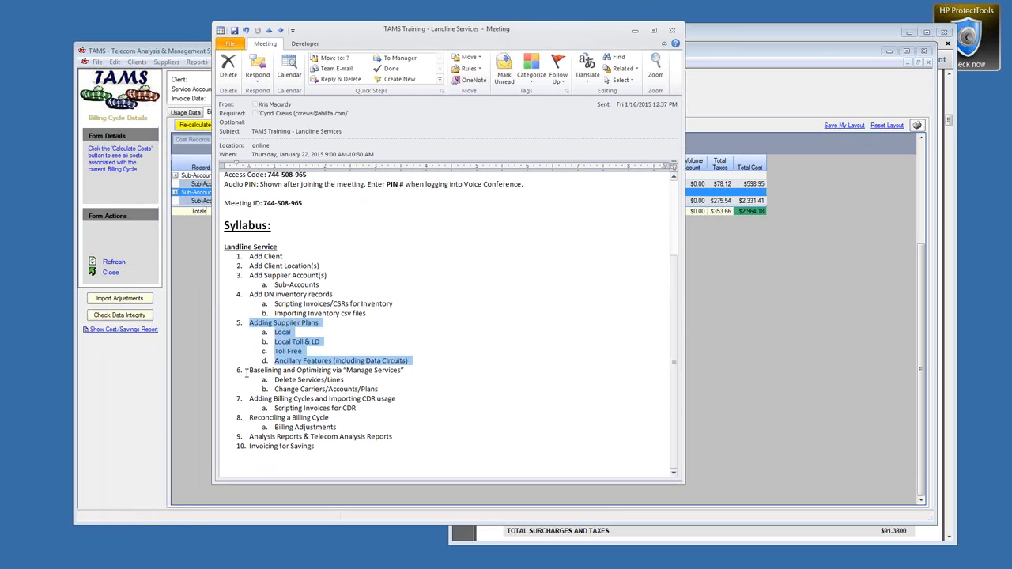
left_click_drag(246, 372, 405, 371)
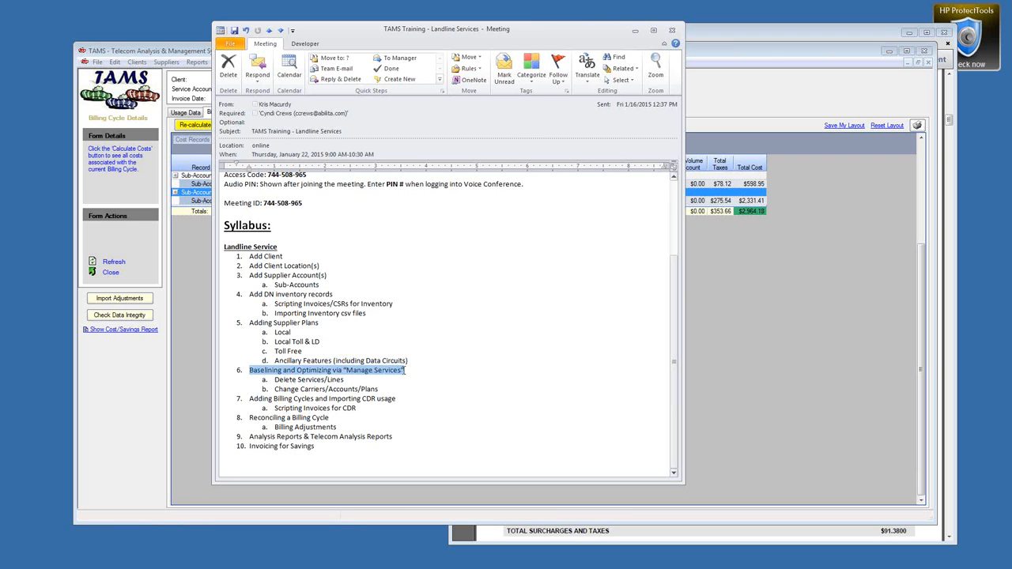
double_click(314, 371)
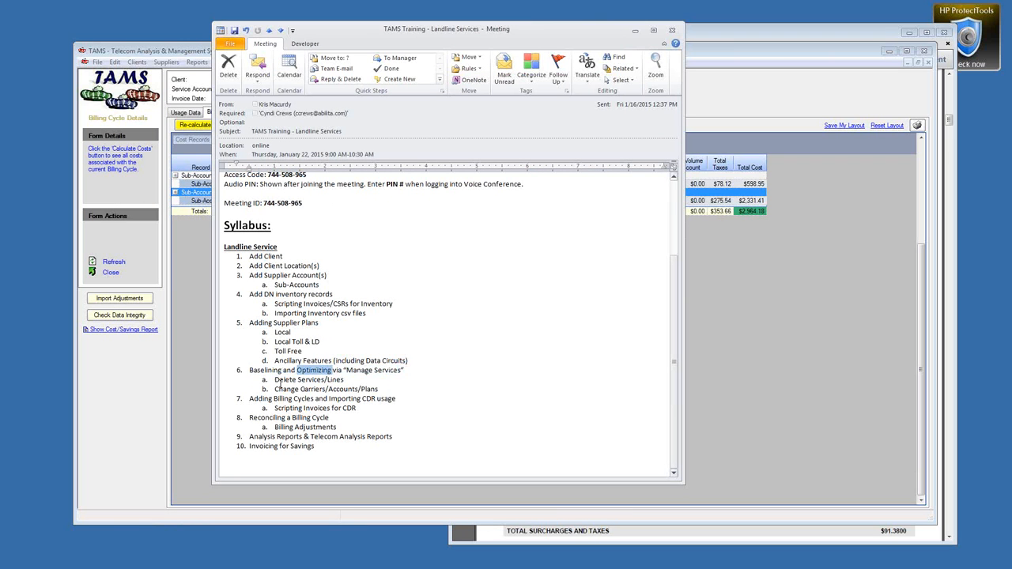
left_click_drag(275, 381, 346, 380)
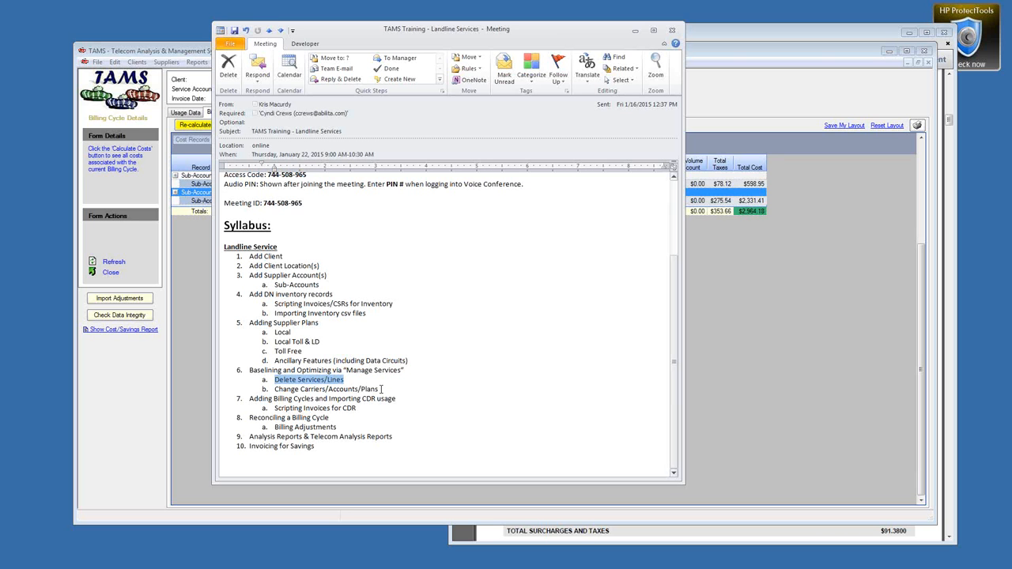
left_click_drag(380, 389, 300, 390)
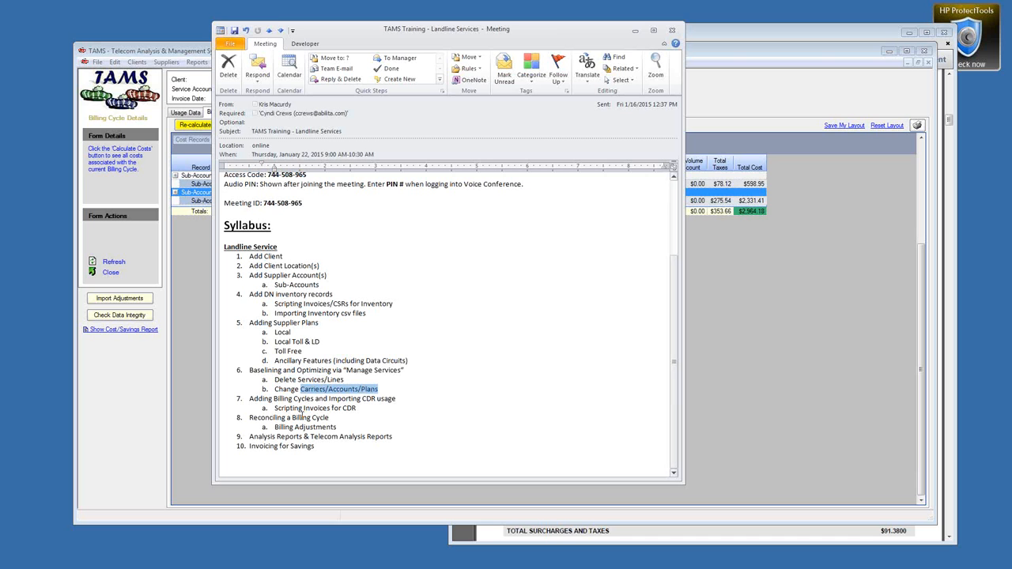
left_click_drag(250, 400, 358, 410)
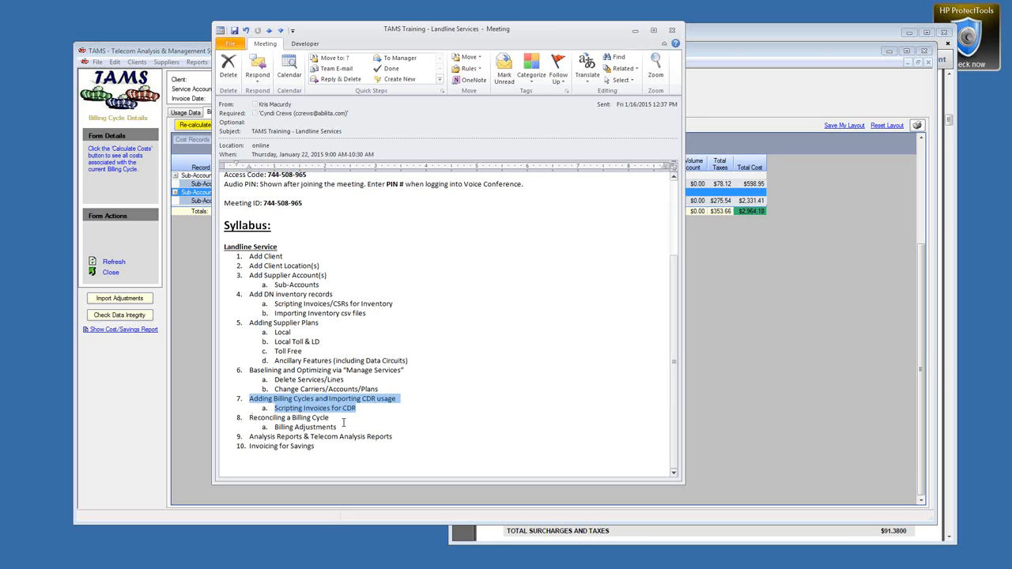
left_click_drag(250, 418, 341, 427)
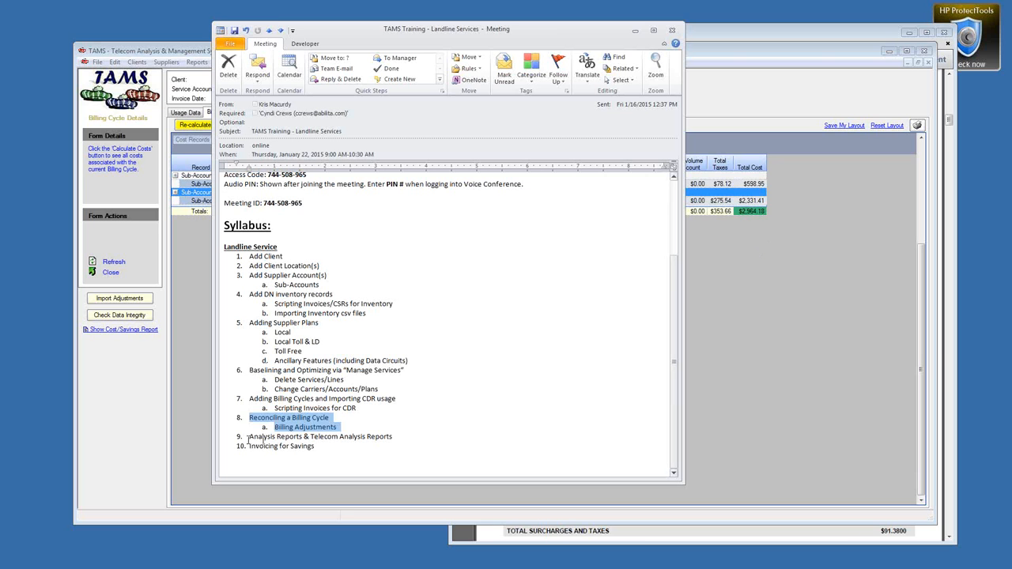
left_click_drag(249, 436, 392, 437)
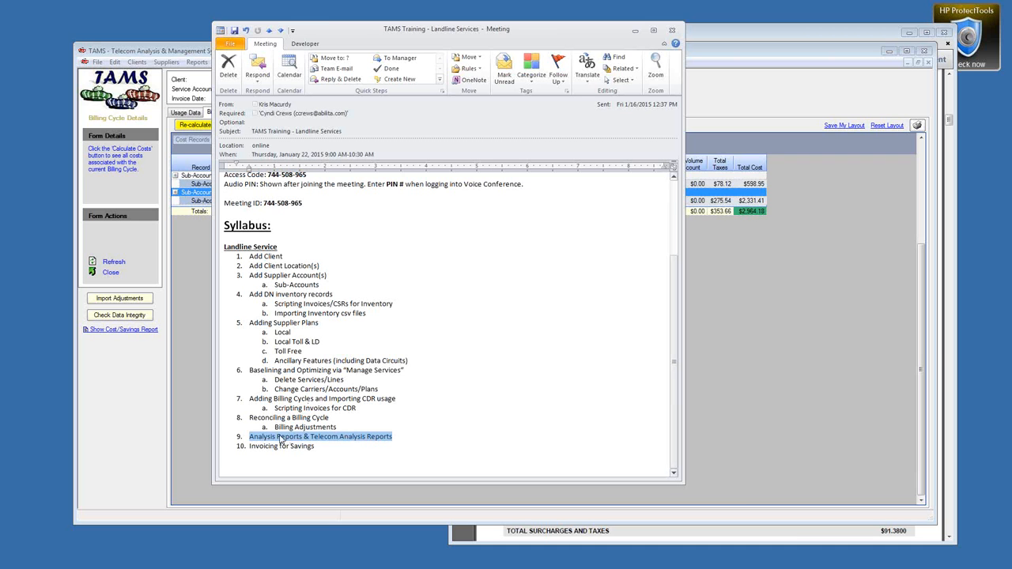
left_click(323, 439)
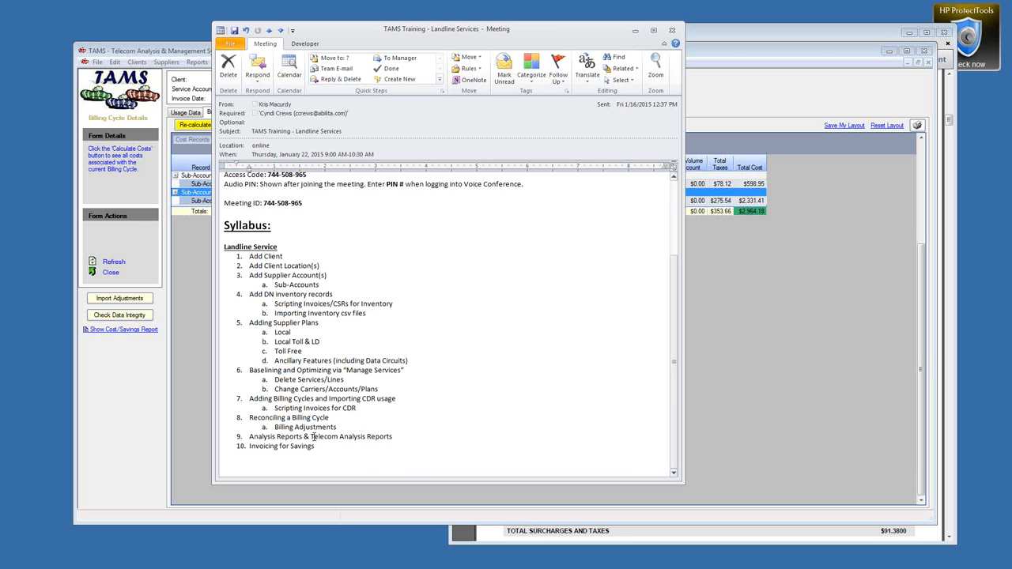
left_click_drag(313, 436, 392, 437)
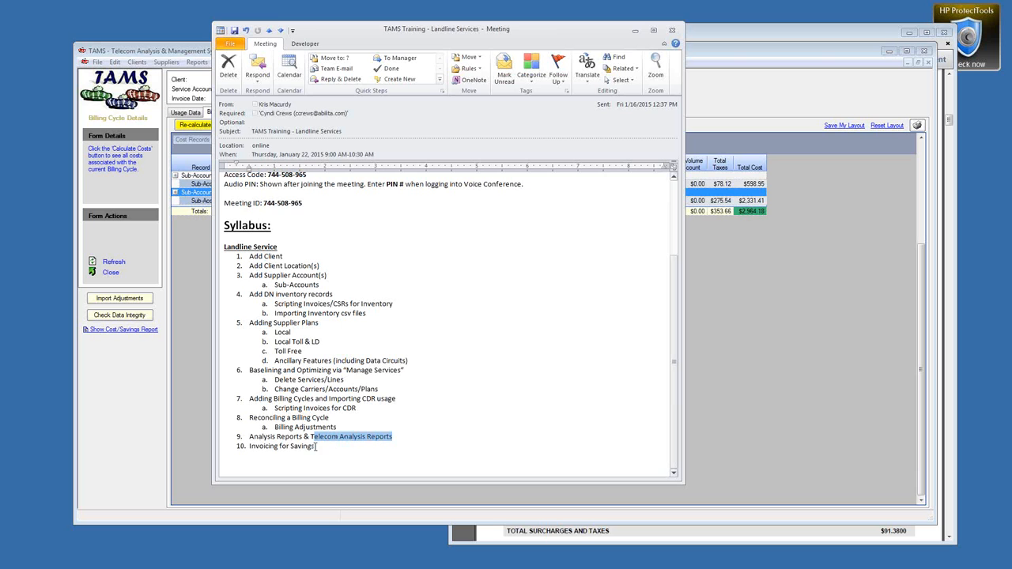
left_click_drag(315, 447, 242, 450)
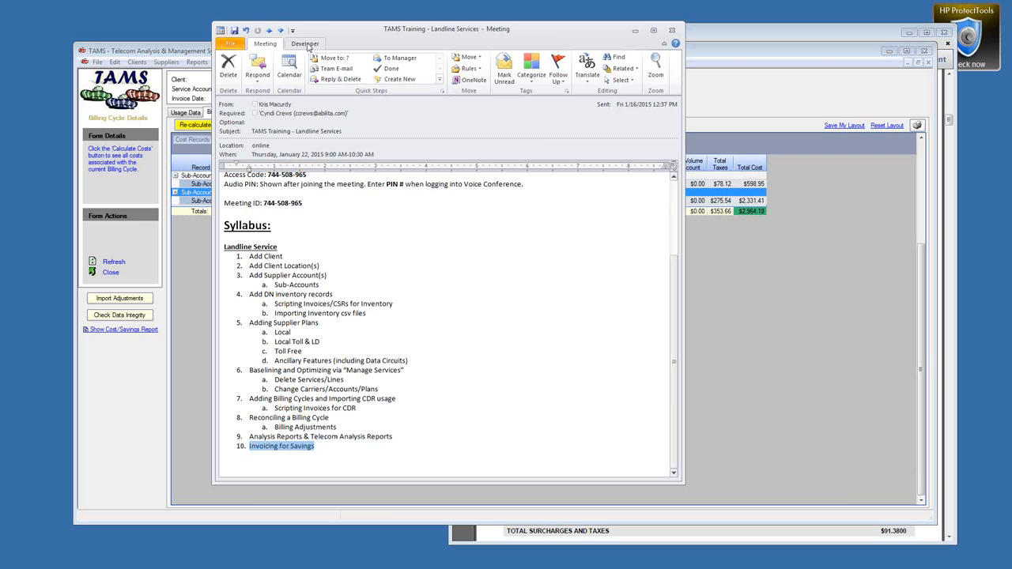
left_click_drag(382, 36, 528, 34)
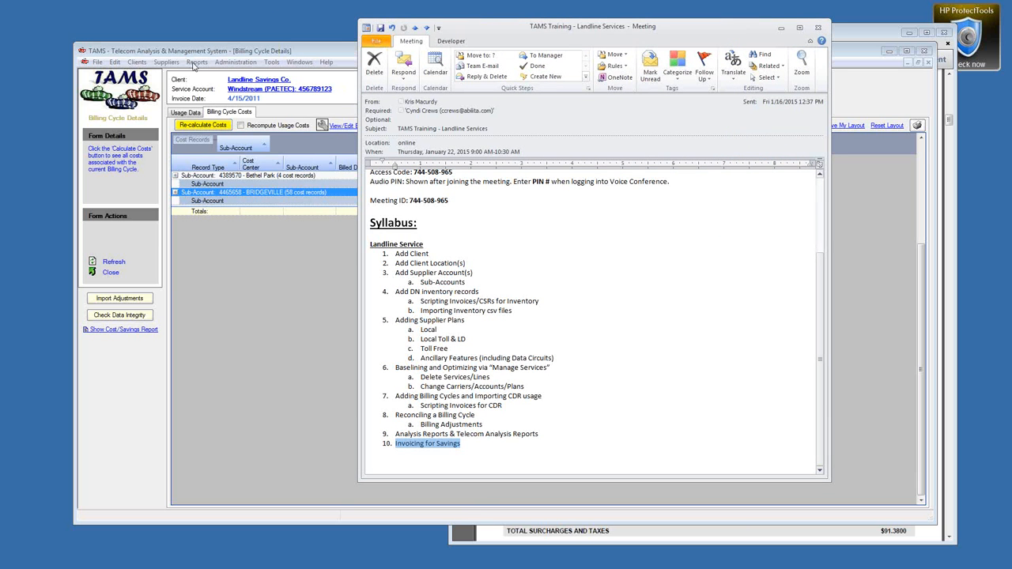
left_click_drag(738, 29, 715, 24)
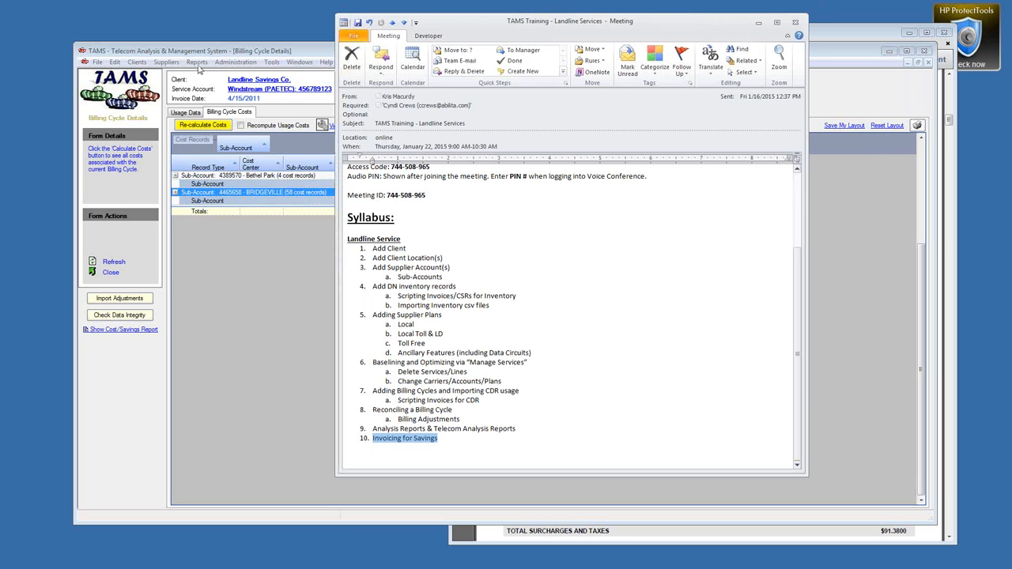
left_click(197, 62)
mouse_move(221, 89)
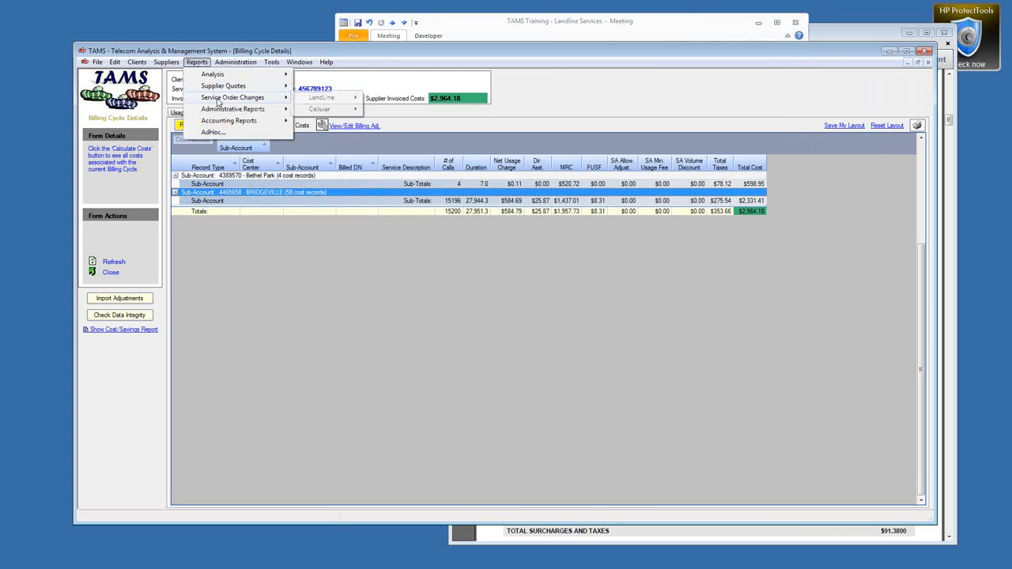
mouse_move(321, 98)
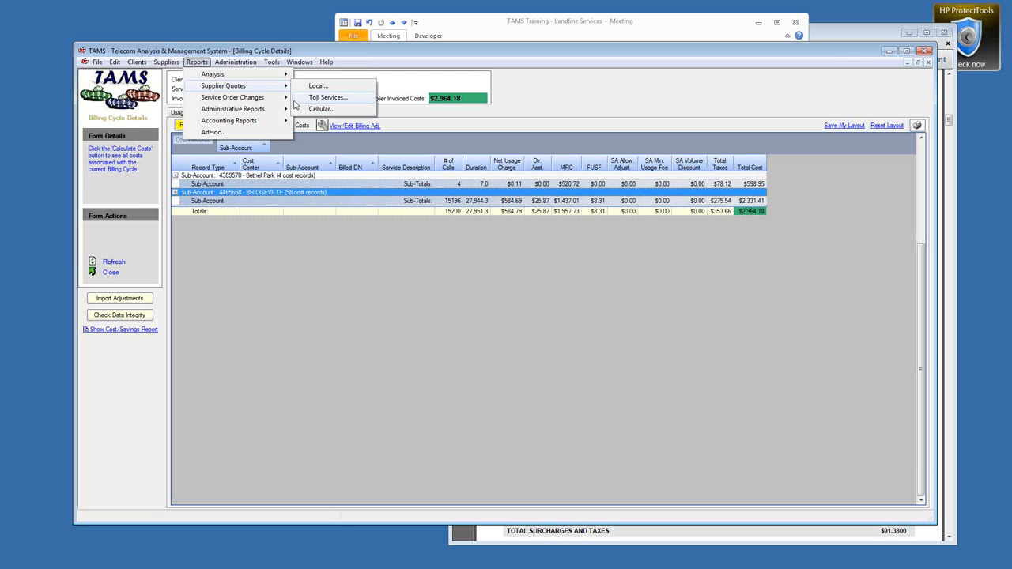
mouse_move(254, 128)
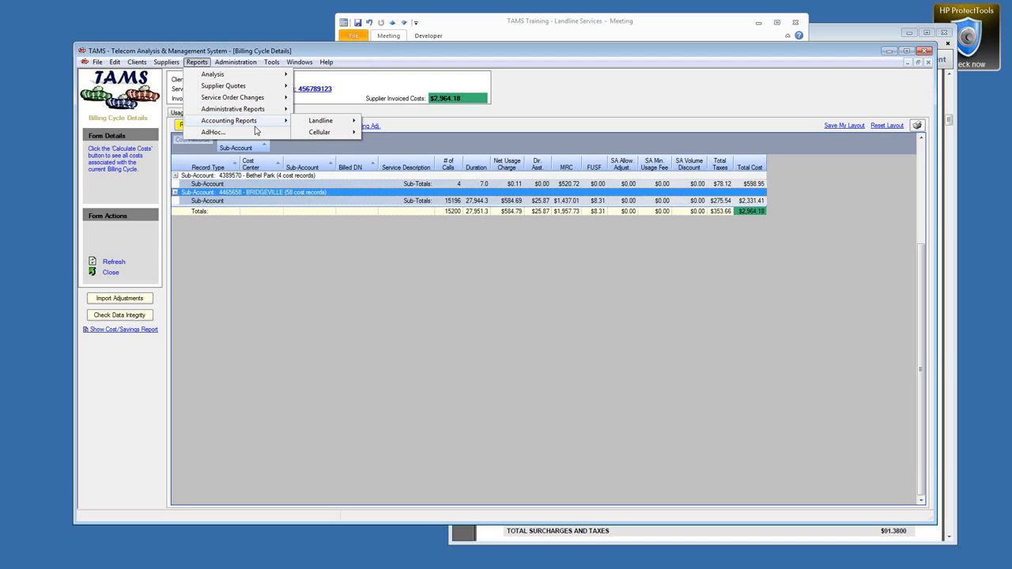
mouse_move(261, 98)
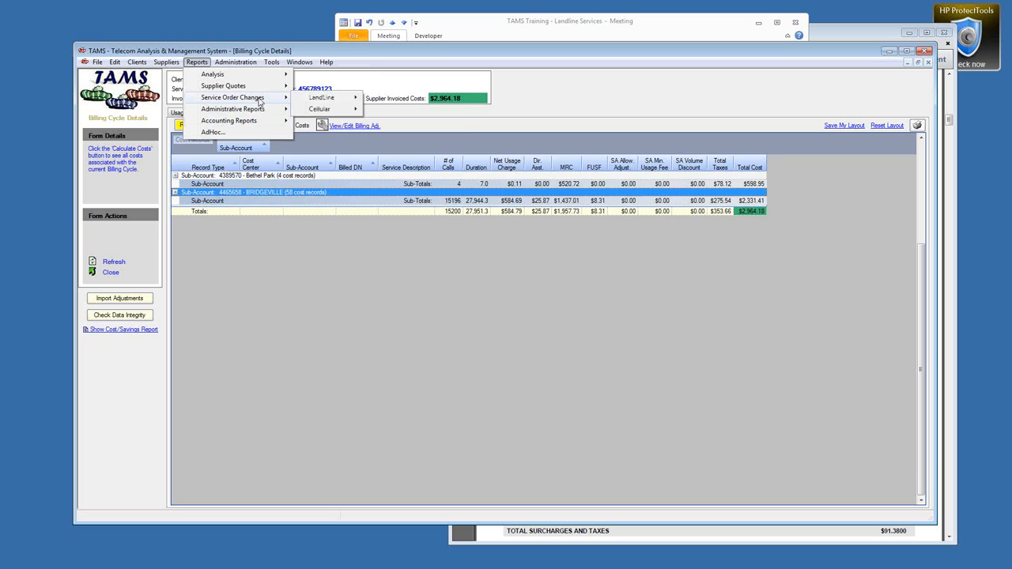
mouse_move(321, 97)
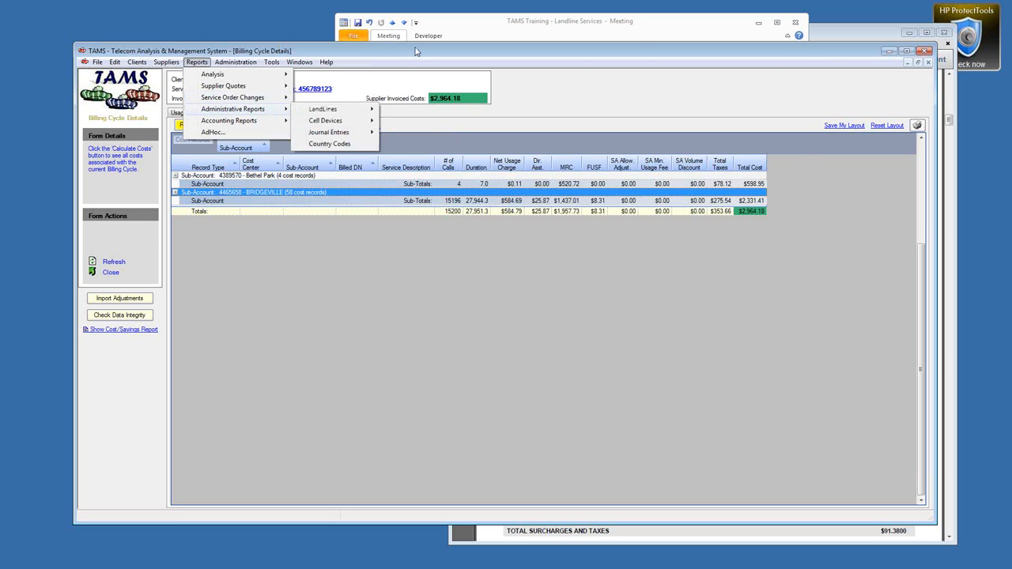
left_click(523, 27)
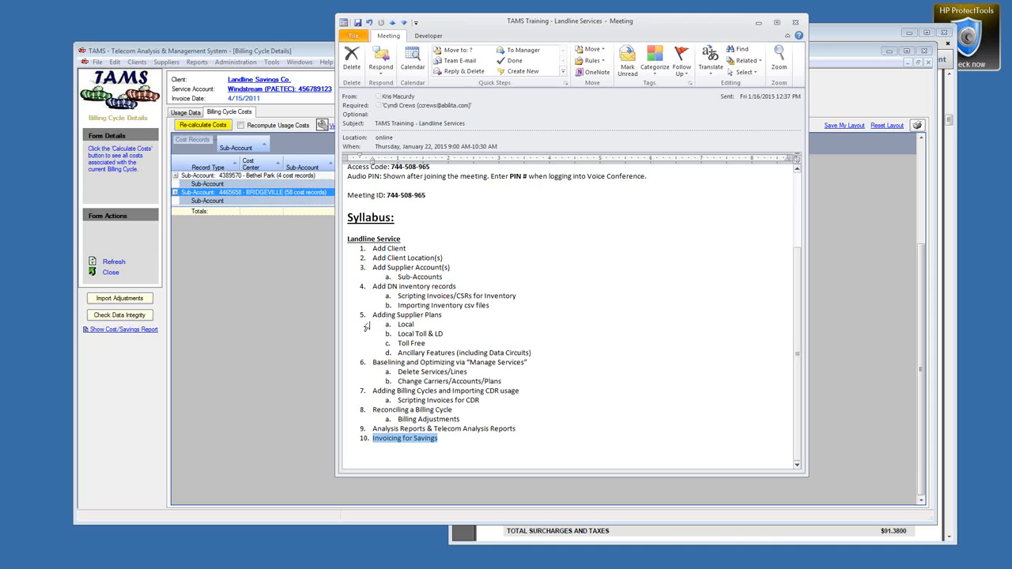
Step: Highlight the Local, Local Toll & LD and Manage Services syllabus items, then put the meeting away
left_click_drag(368, 325, 409, 356)
left_click_drag(470, 363, 521, 368)
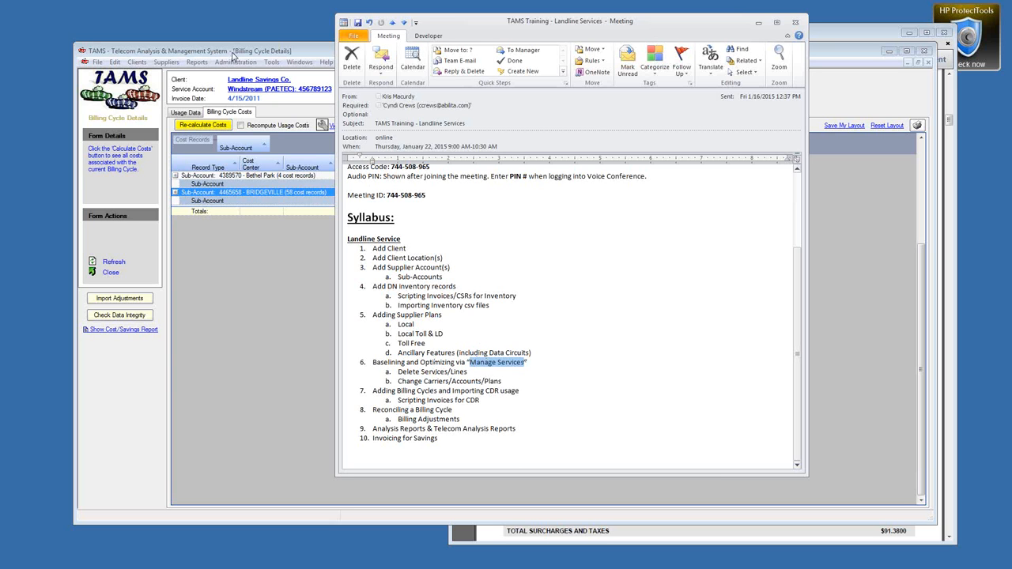
left_click_drag(486, 35, 420, 32)
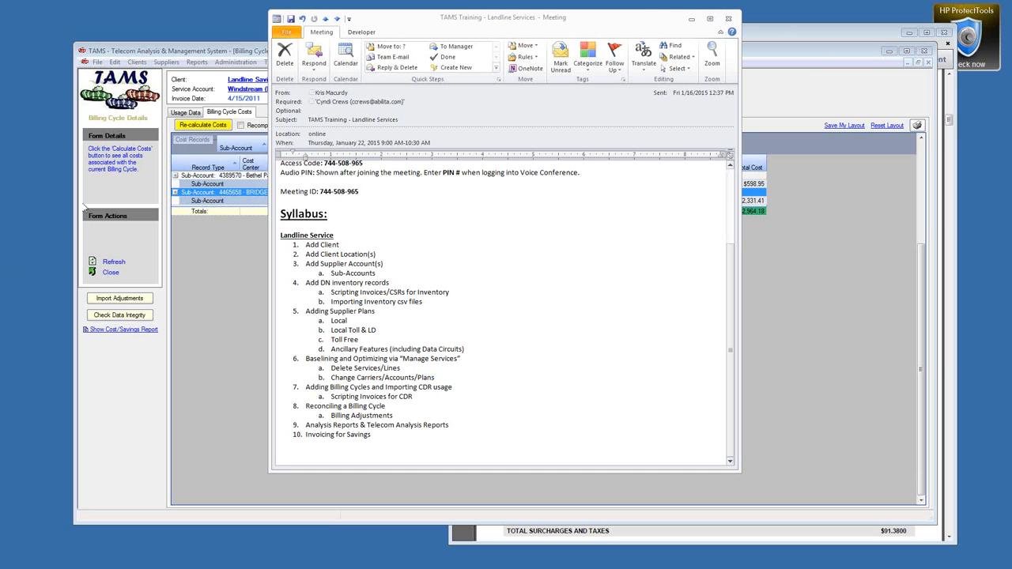
left_click(691, 18)
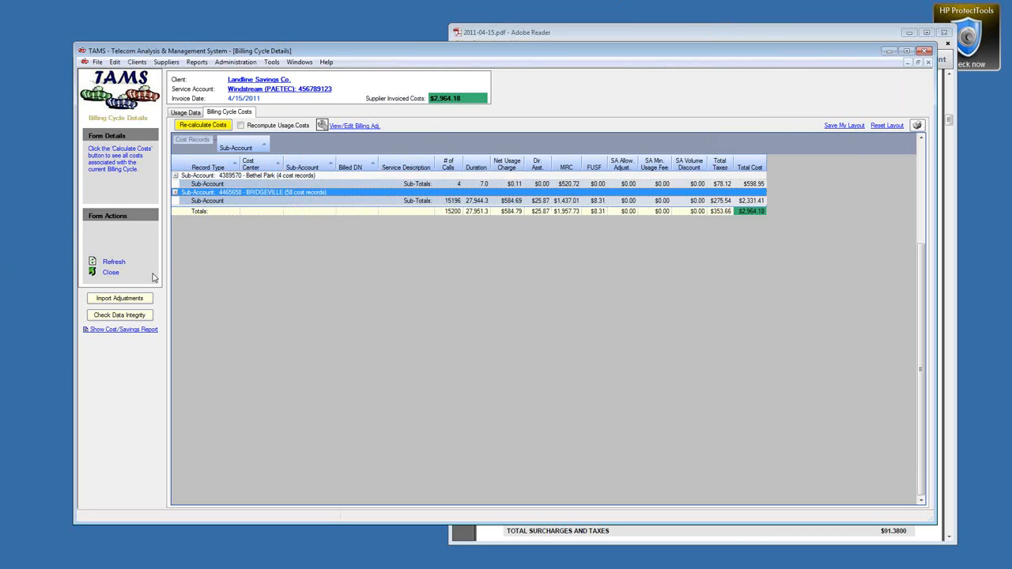
Step: Close the billing cycle details and dismiss the invoice PDF
left_click(110, 272)
left_click(796, 39)
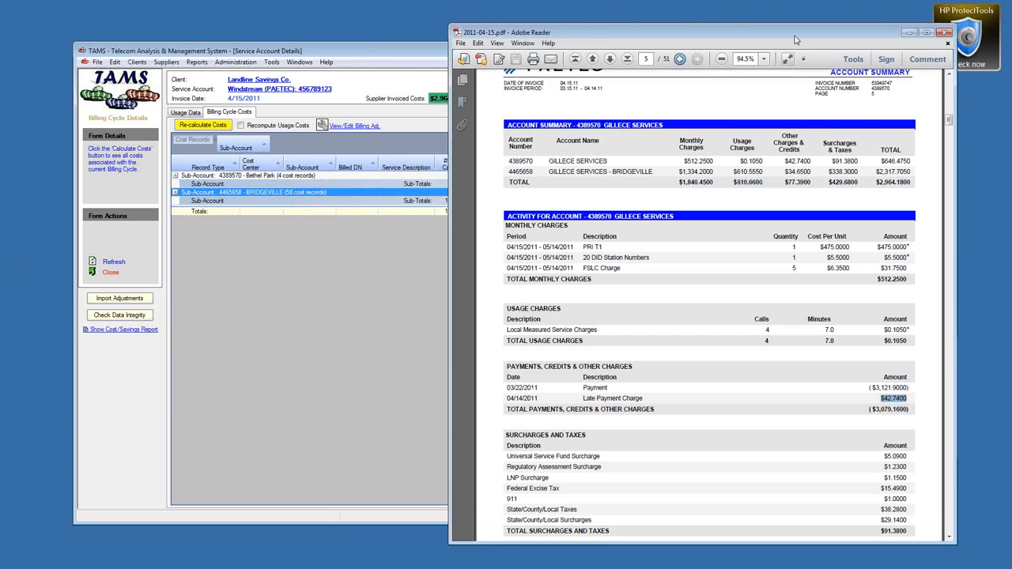
left_click(945, 32)
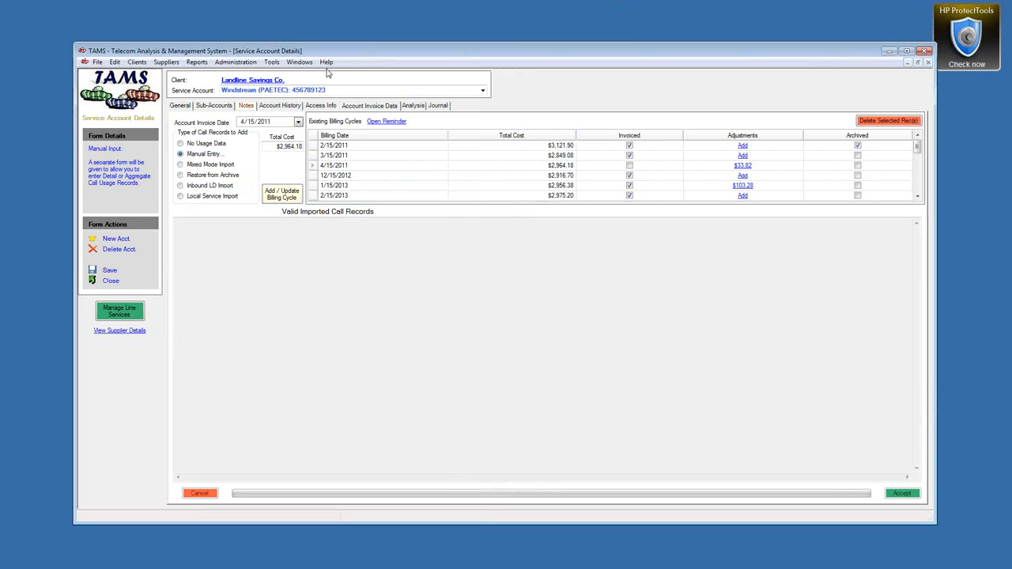
Step: Bring Line Details forward and view the HQ location's details
left_click(299, 61)
left_click(328, 117)
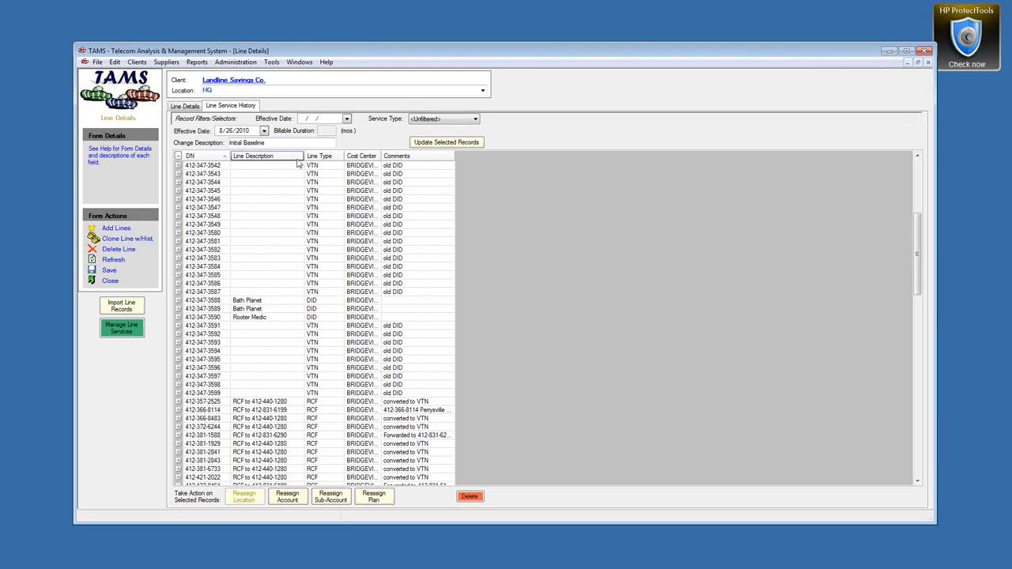
right_click(268, 91)
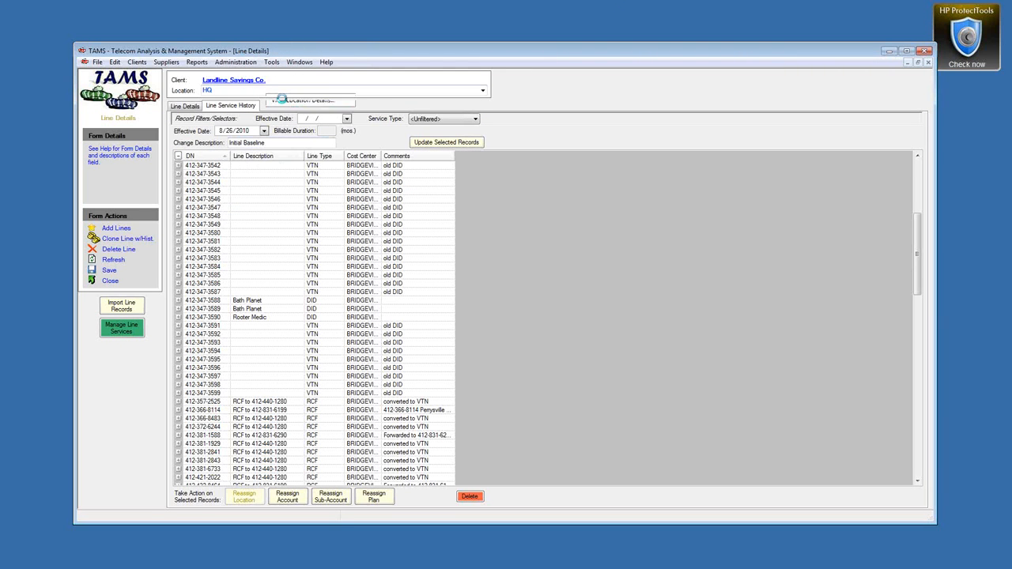
left_click(301, 101)
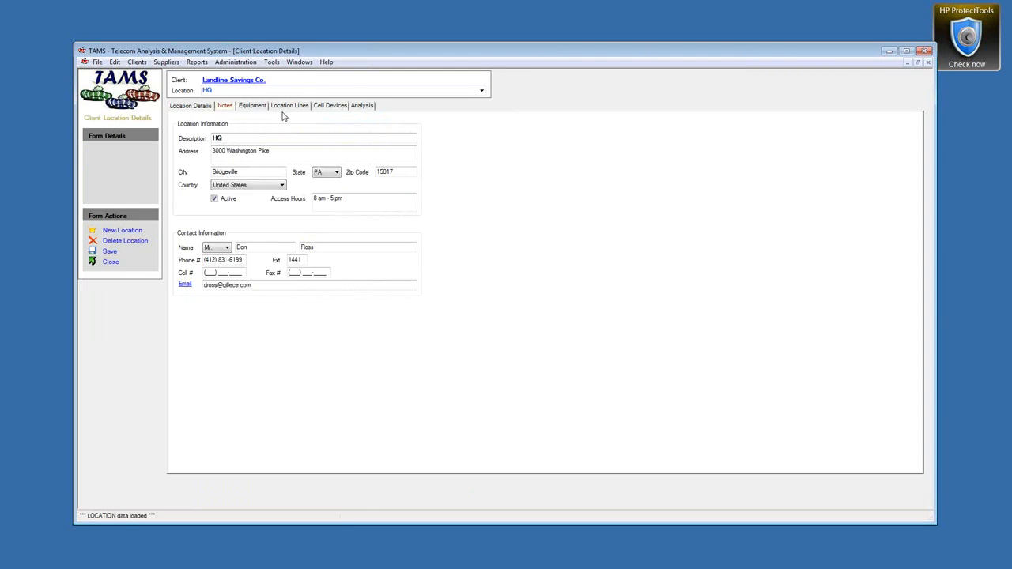
Step: Review the HQ address, description and site contact, then show its Equipment interconnect contact
left_click(284, 157)
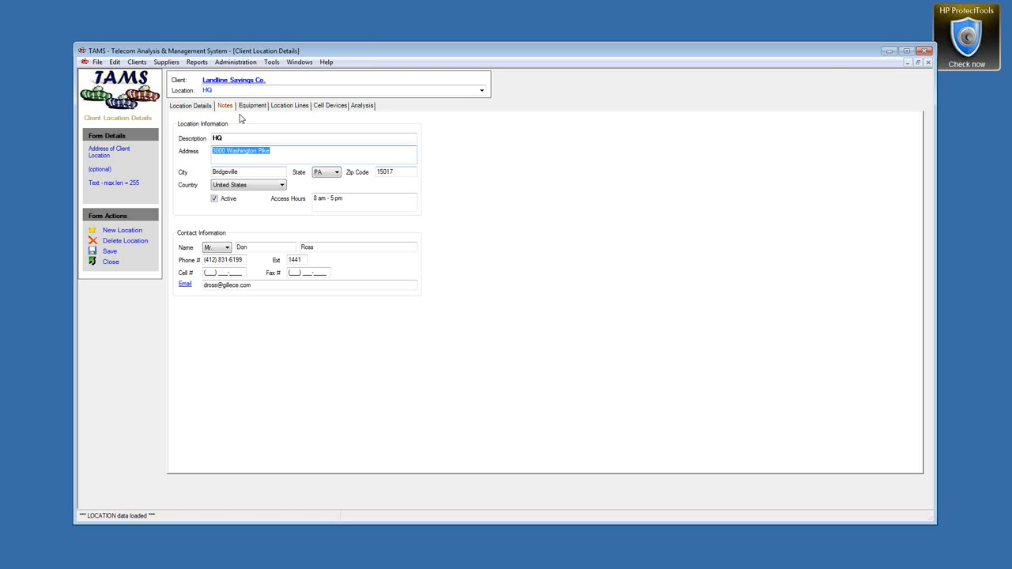
left_click(191, 107)
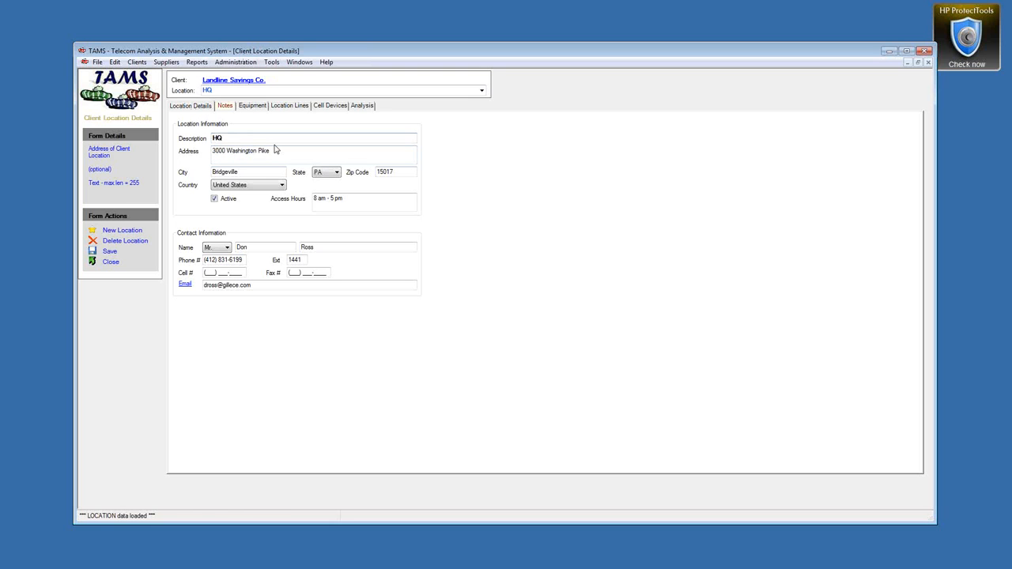
left_click(228, 138)
left_click_drag(276, 151, 227, 151)
left_click(255, 247)
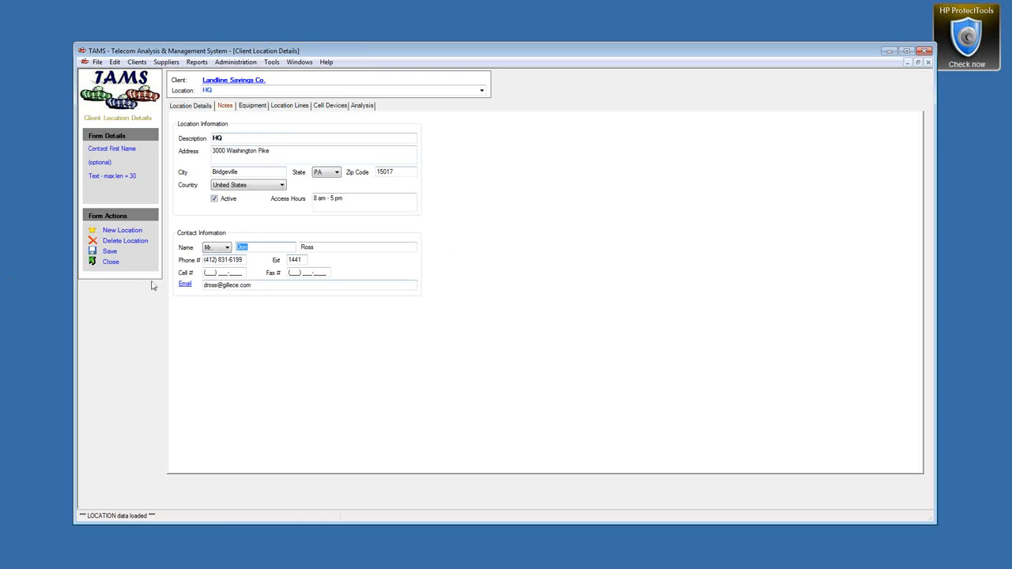
left_click(247, 106)
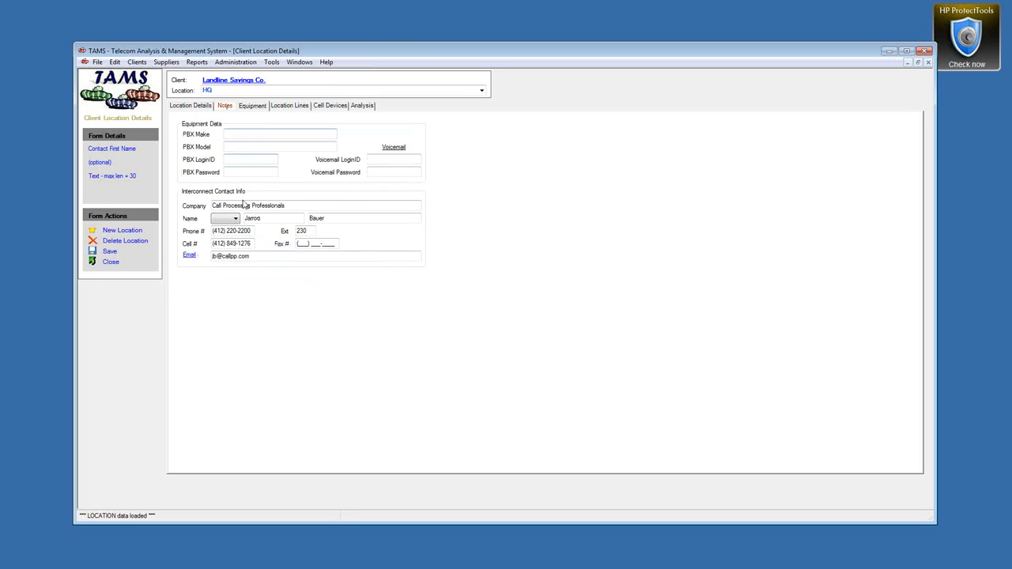
left_click_drag(284, 208, 209, 207)
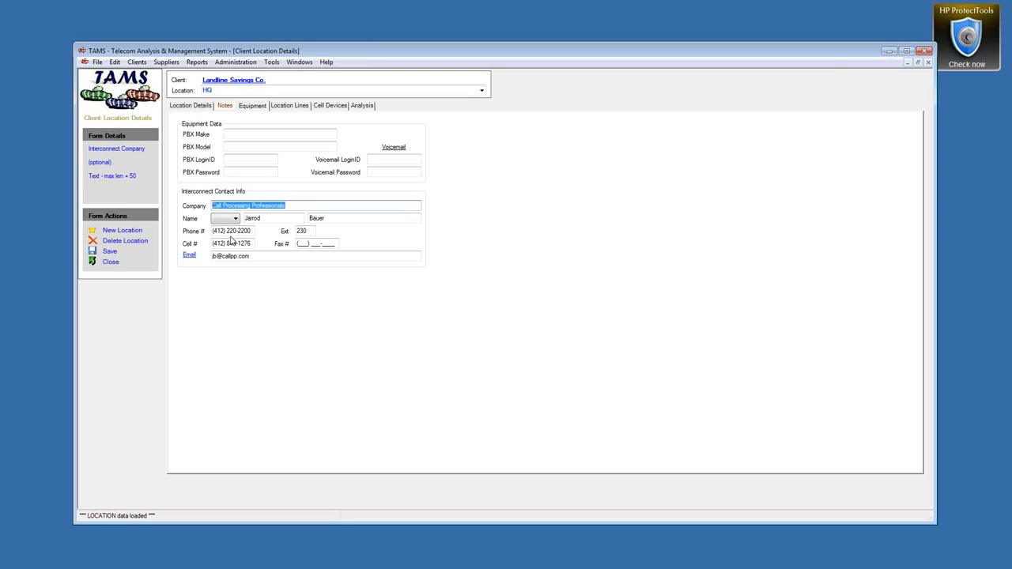
left_click(264, 132)
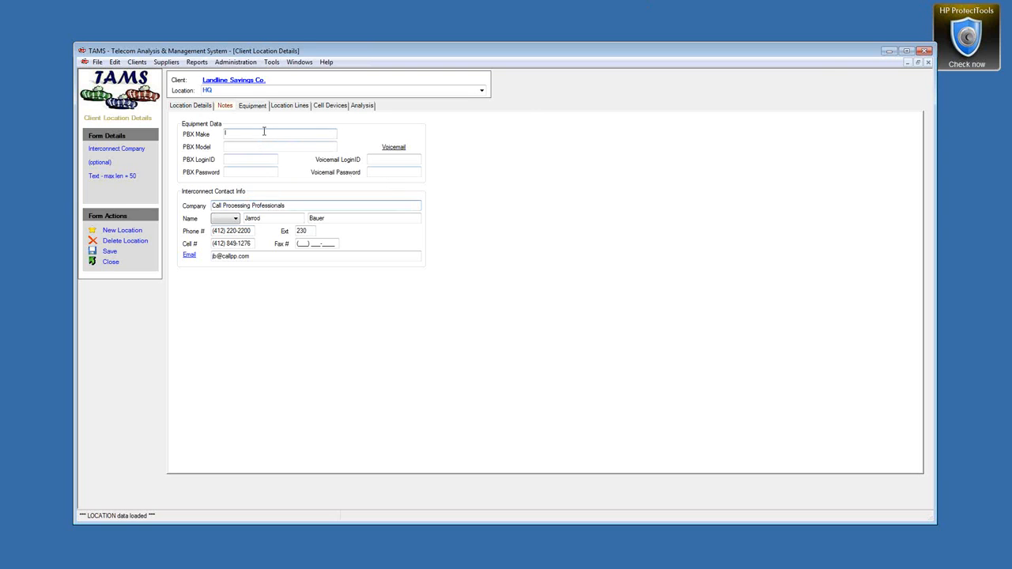
left_click(253, 148)
left_click(282, 219)
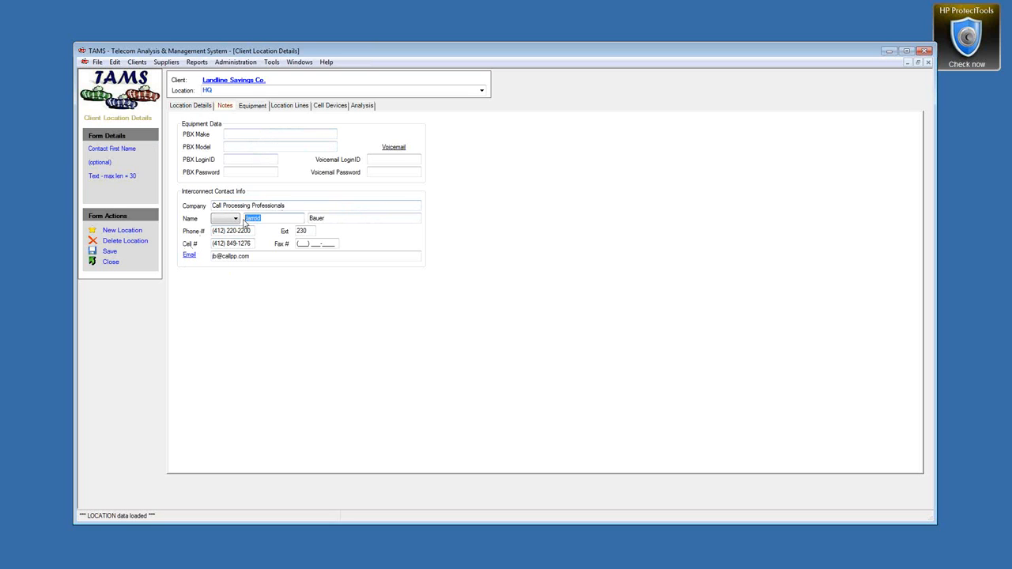
key("Tab")
left_click(189, 255)
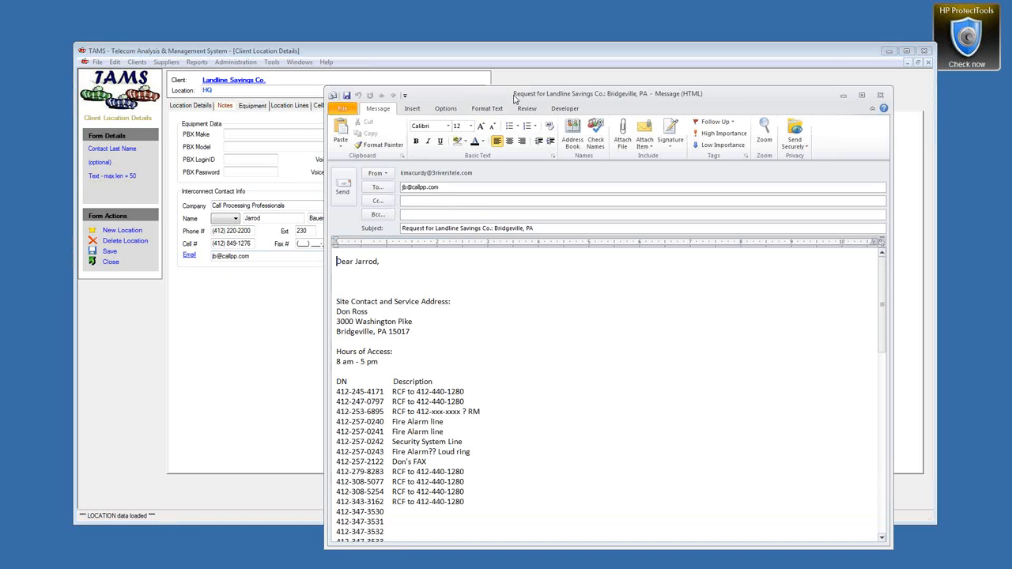
left_click_drag(513, 97, 490, 27)
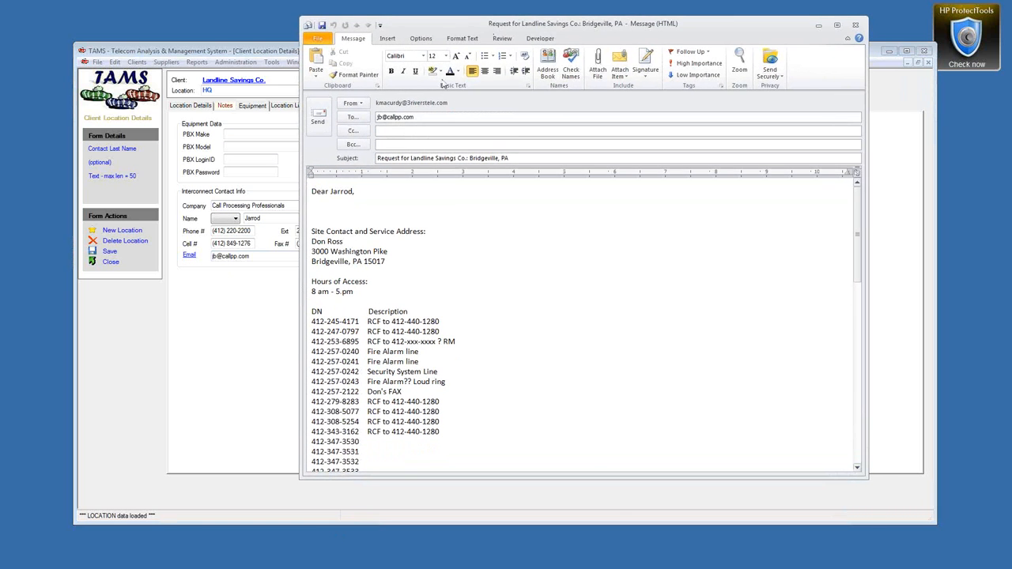
double_click(420, 117)
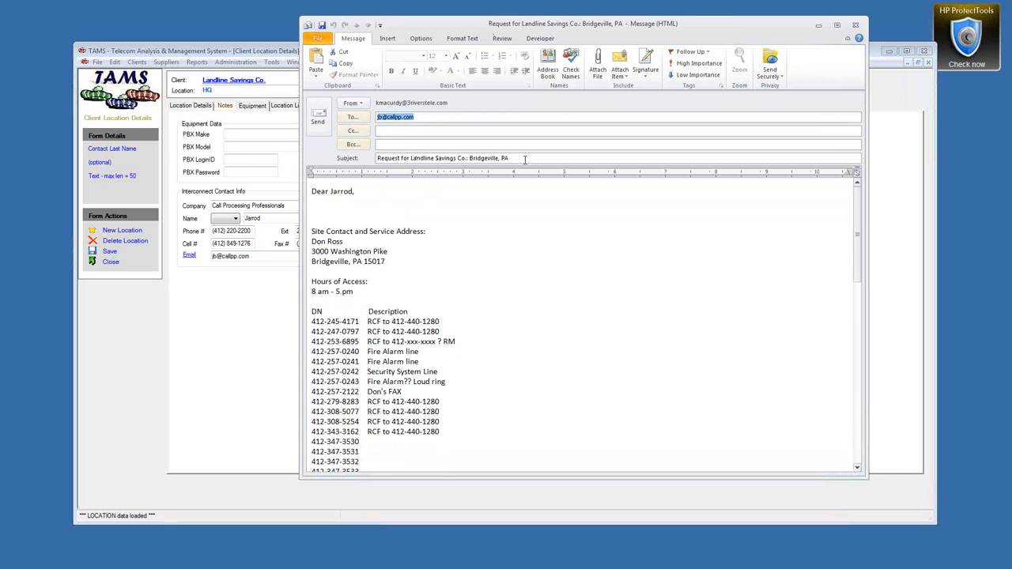
left_click_drag(525, 159, 366, 160)
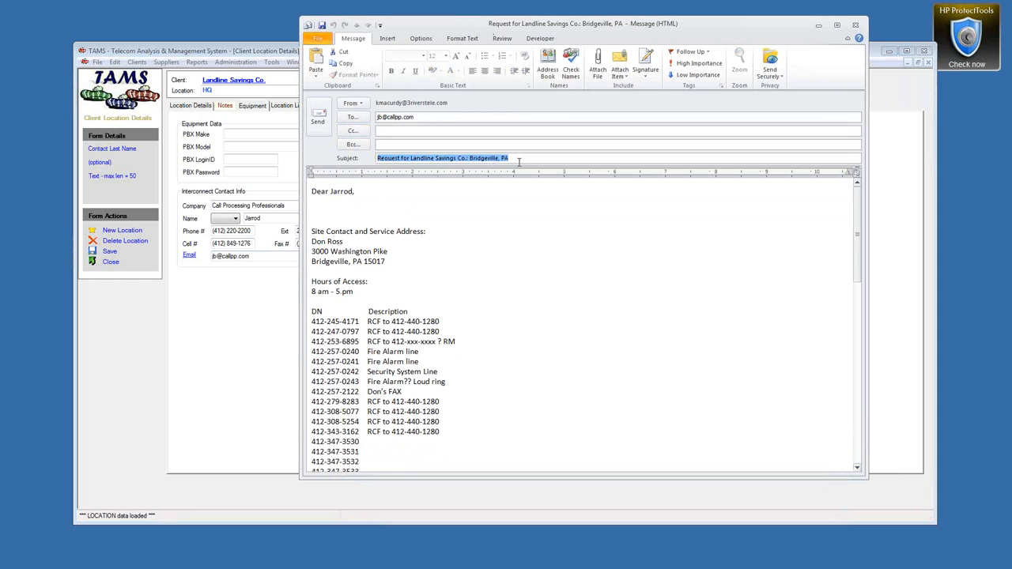
left_click(312, 195)
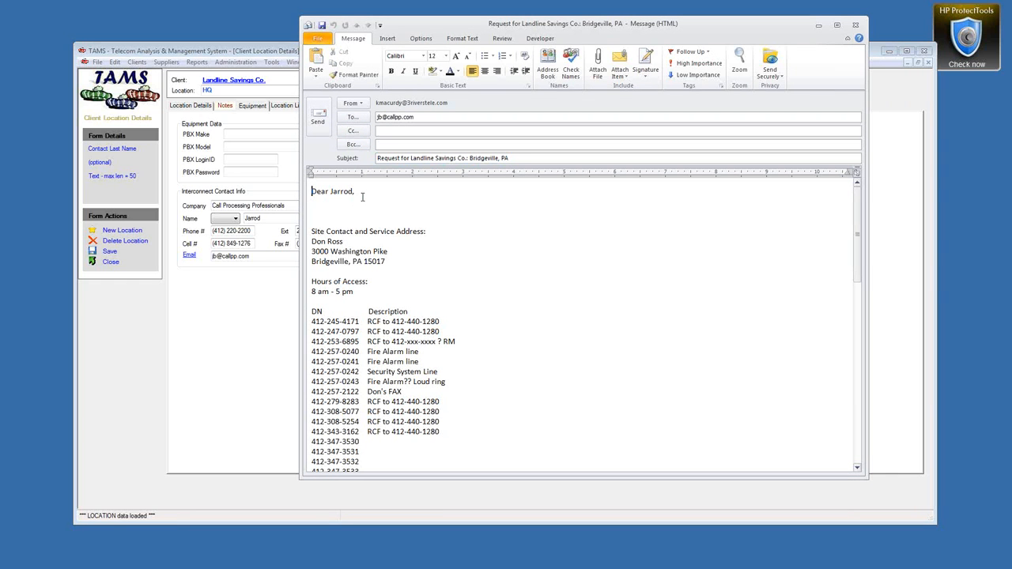
left_click_drag(311, 232, 309, 291)
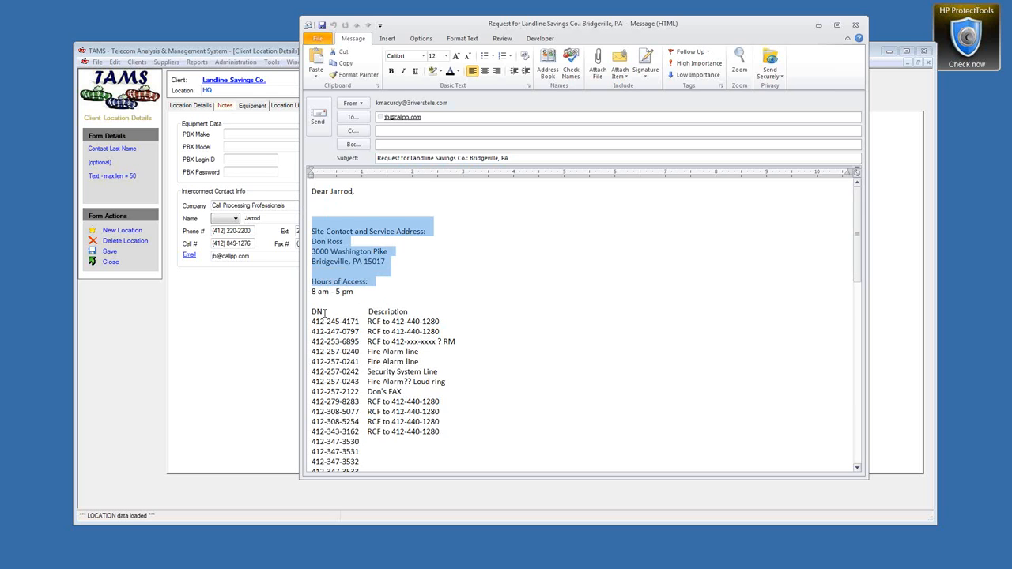
scroll(325, 314, "down", 3)
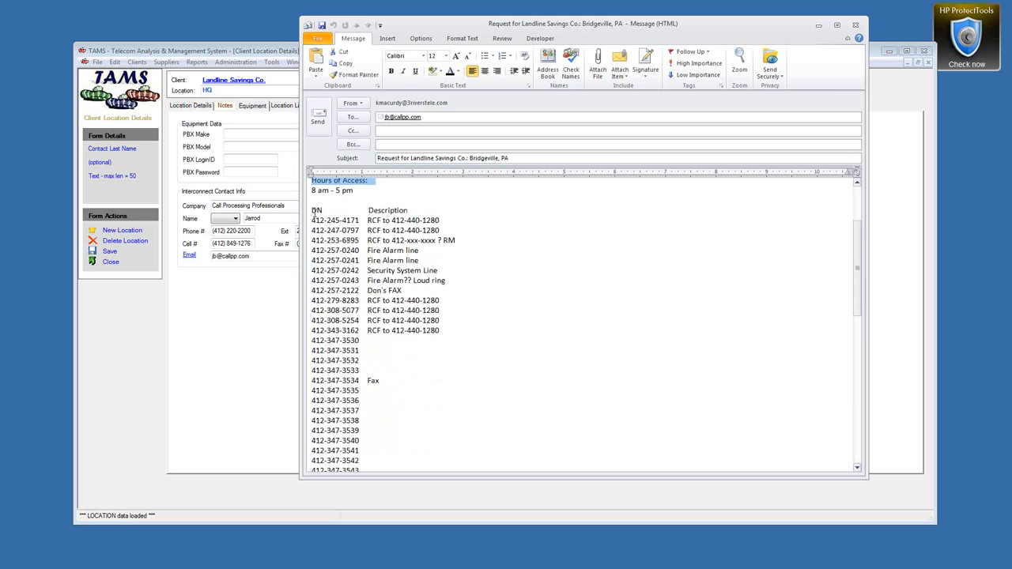
left_click_drag(311, 210, 467, 463)
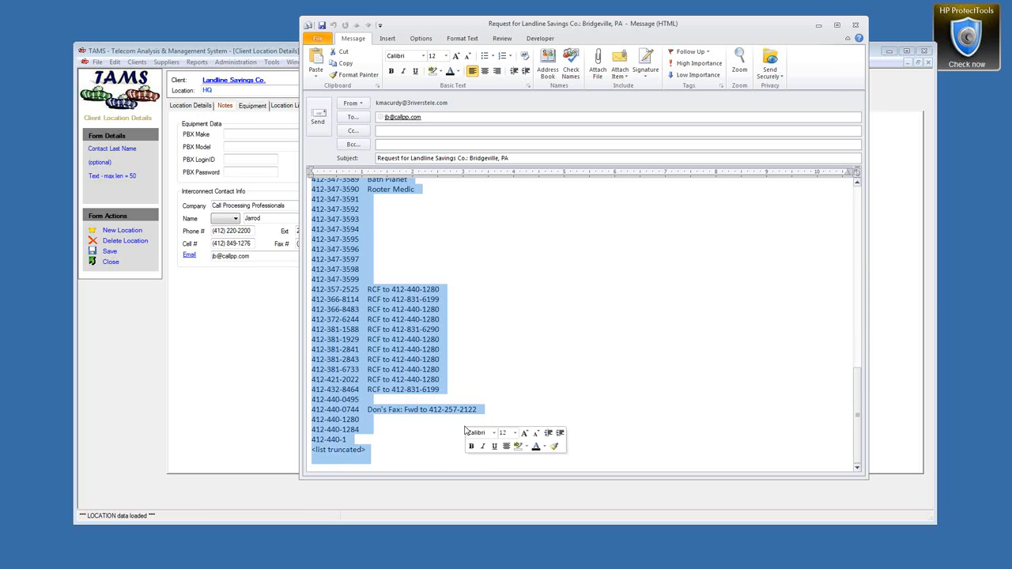
key("Delete")
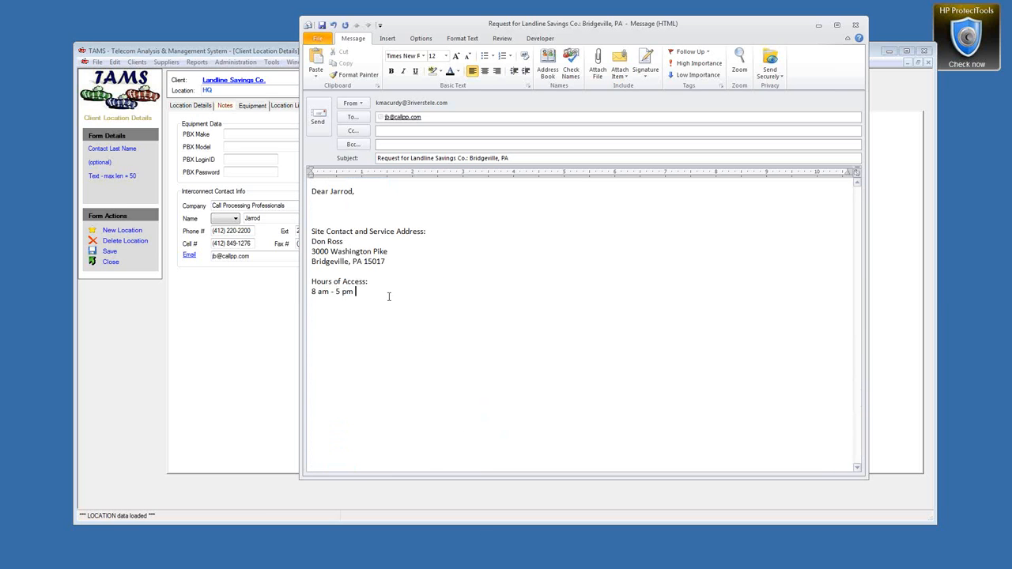
left_click(367, 210)
left_click(858, 28)
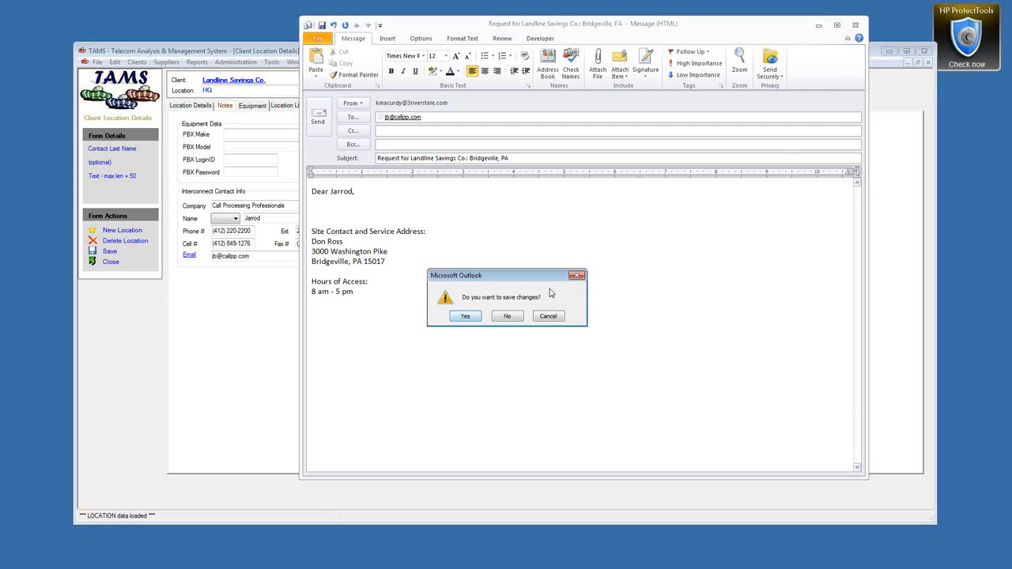
left_click(512, 318)
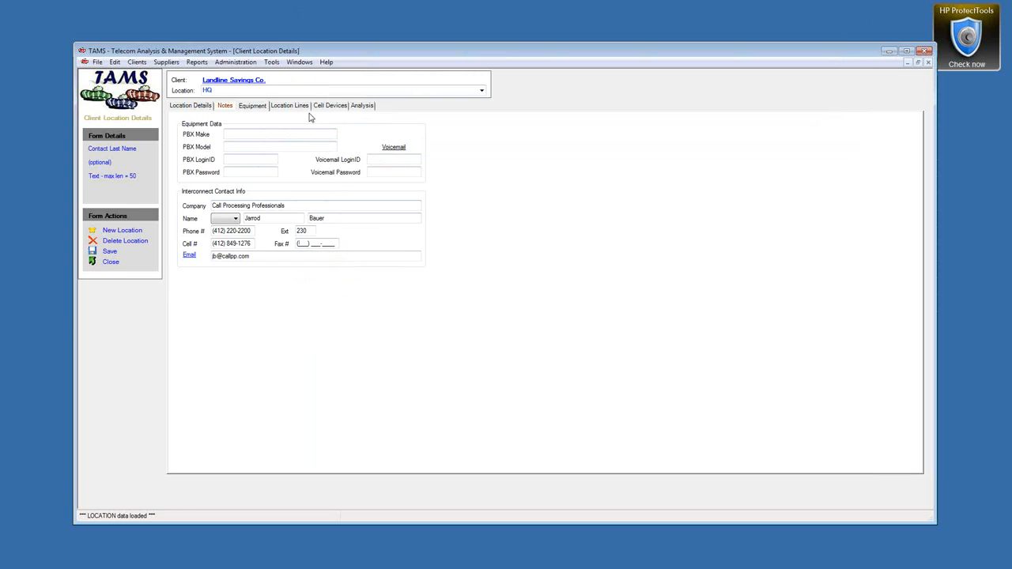
left_click(180, 106)
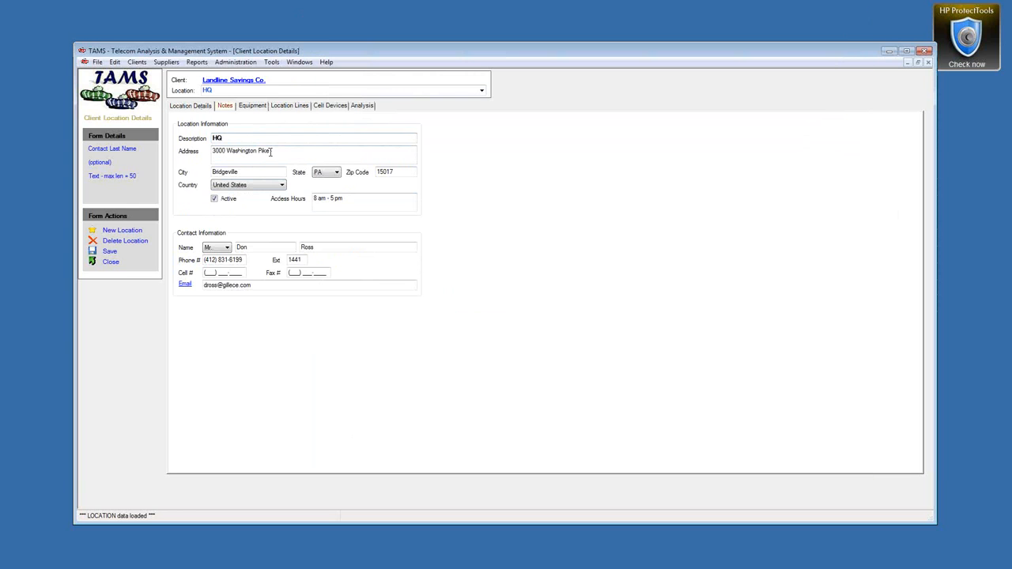
left_click(288, 106)
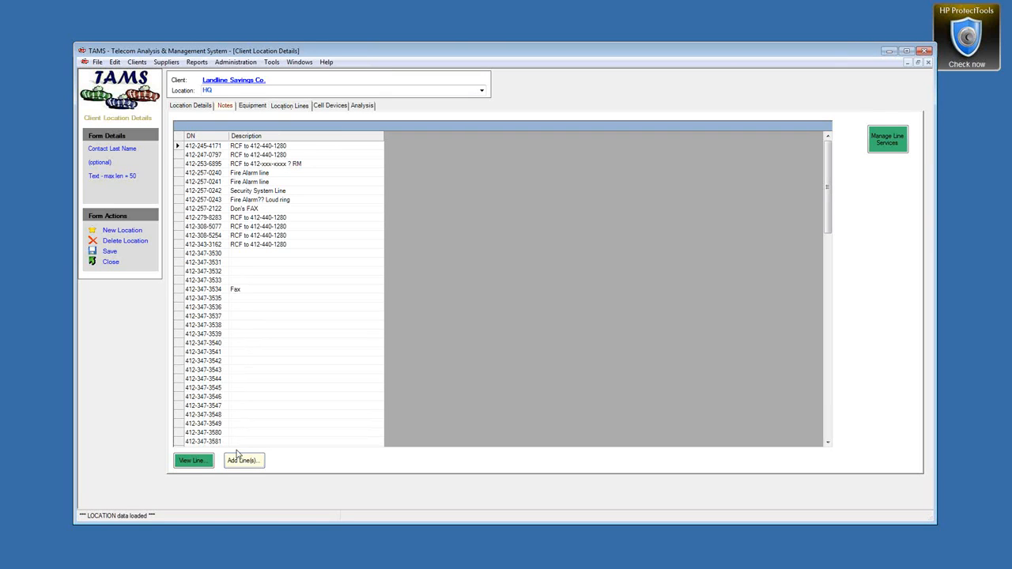
left_click(179, 219)
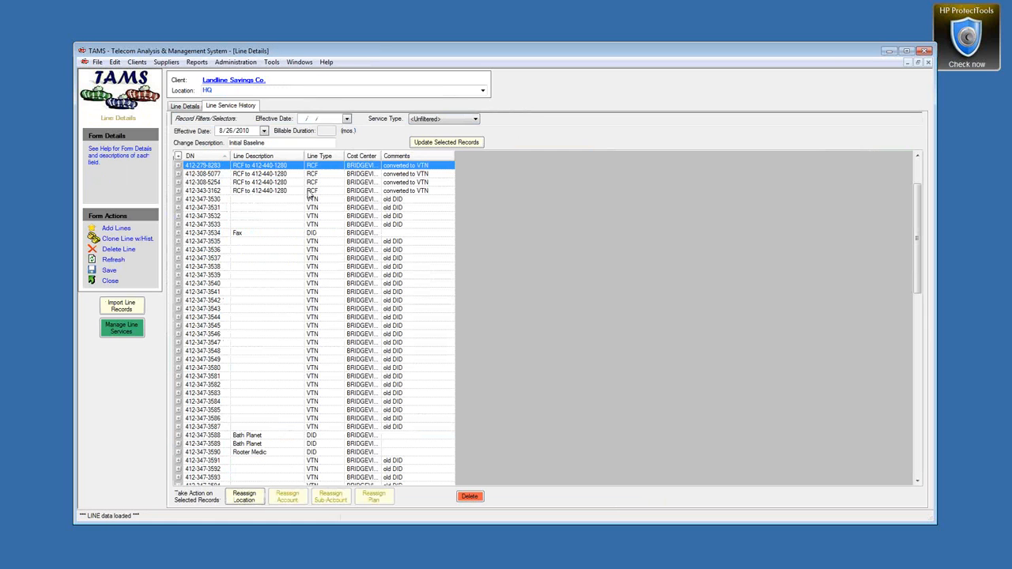
double_click(383, 158)
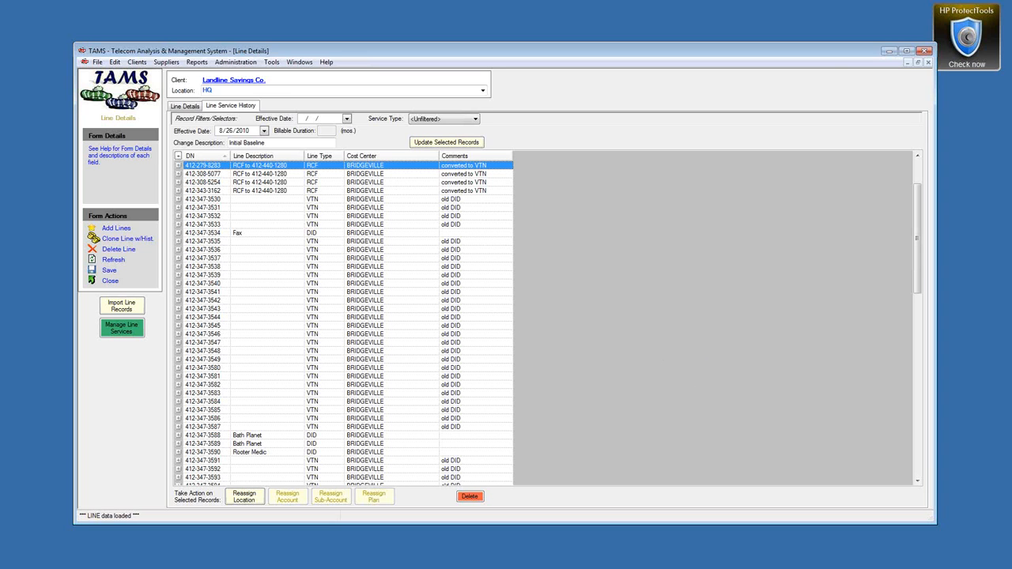
key("alt+Tab")
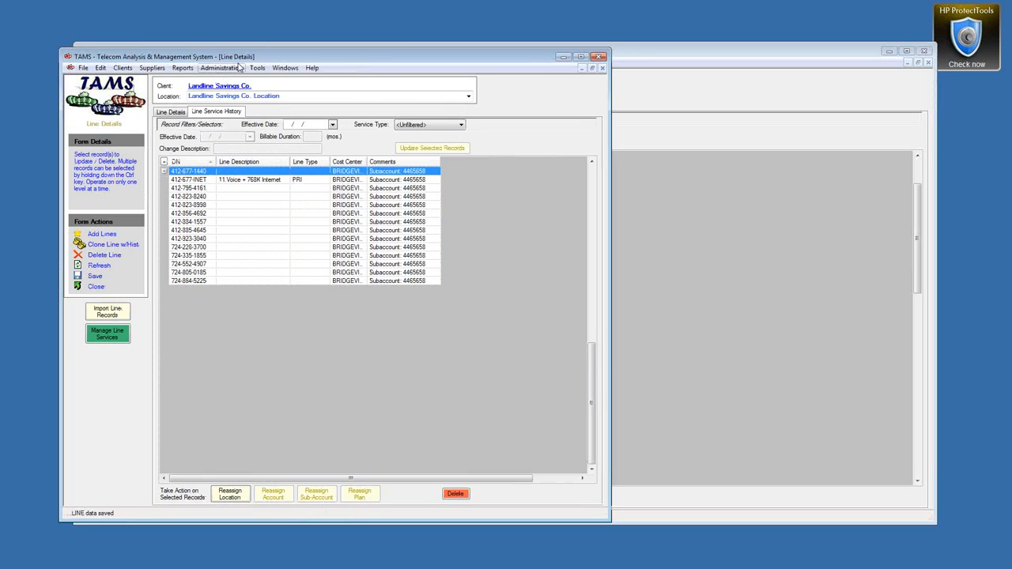
left_click(175, 113)
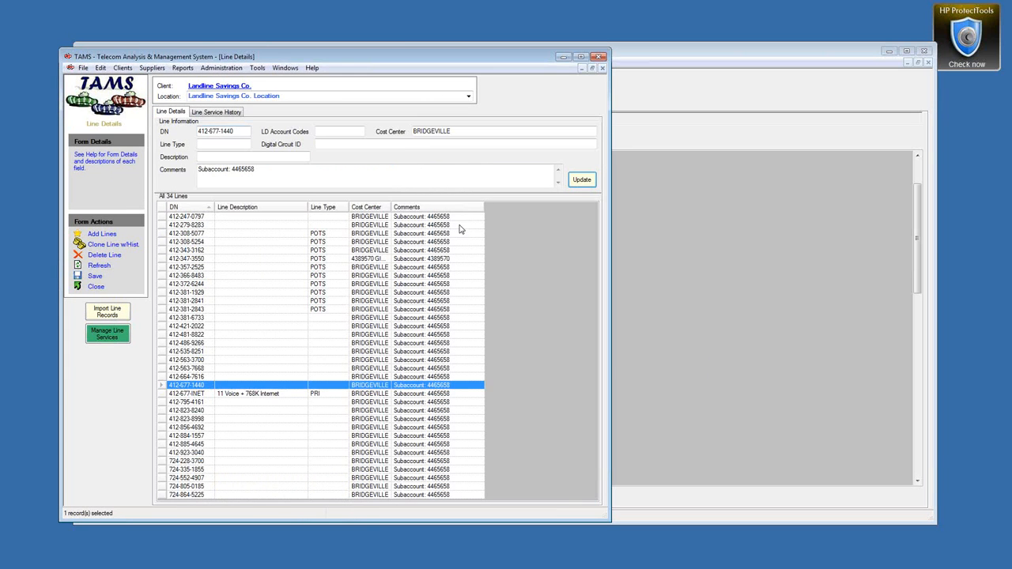
left_click_drag(380, 208, 395, 209)
double_click(392, 208)
left_click(387, 208)
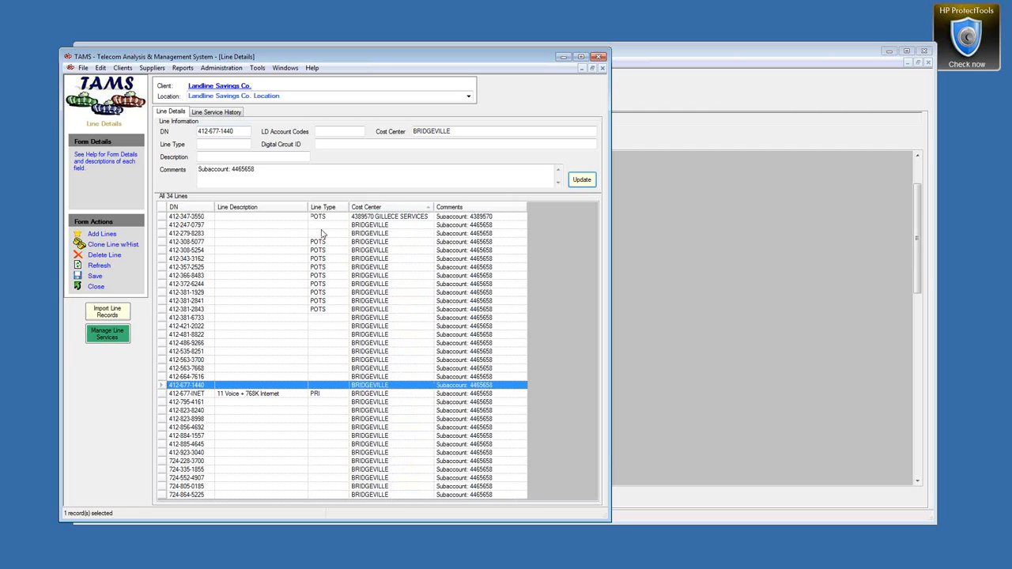
left_click(253, 217)
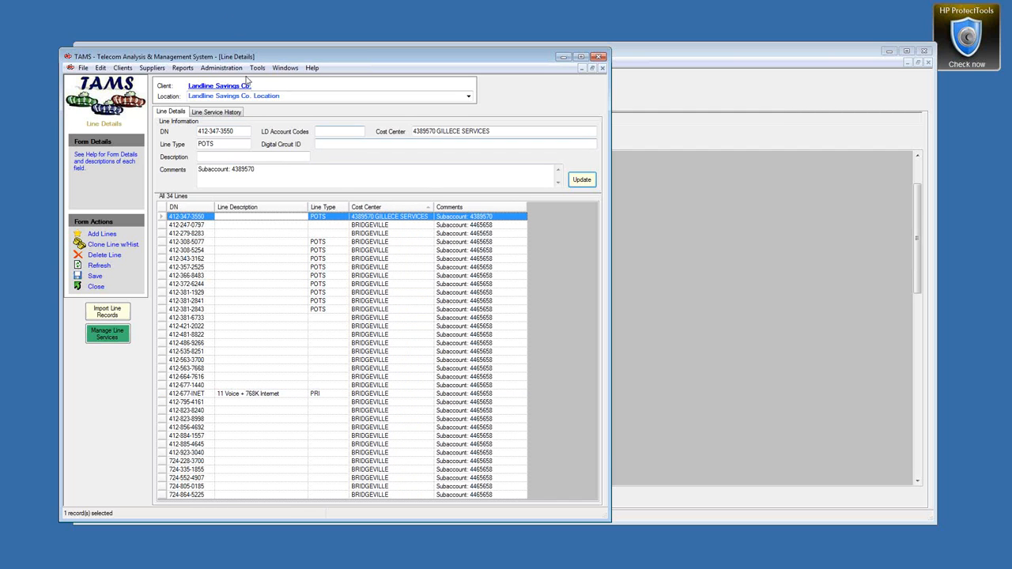
Step: Create and save a new client location described as Bridgeville, then return to the lines
left_click(468, 96)
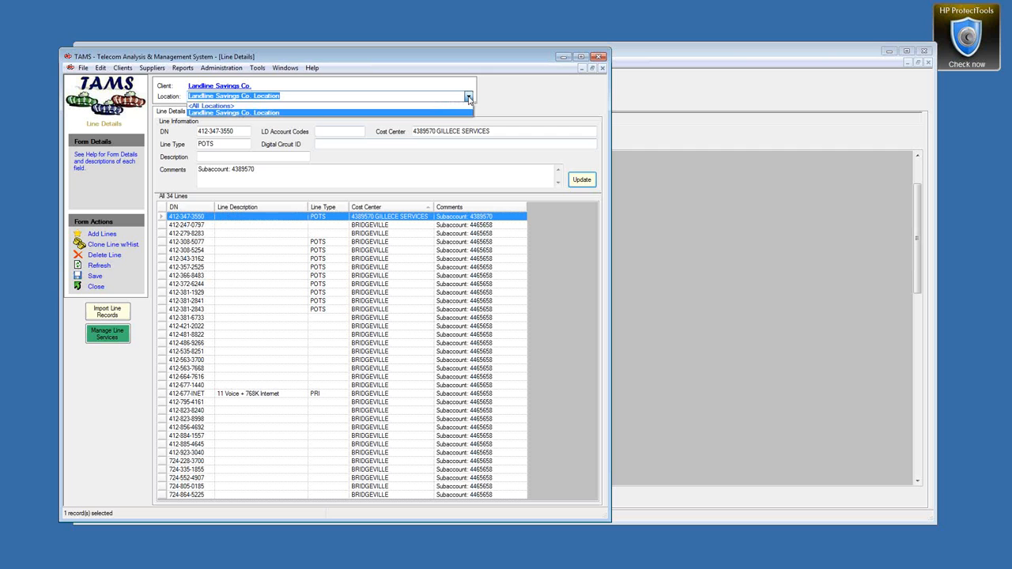
left_click(279, 113)
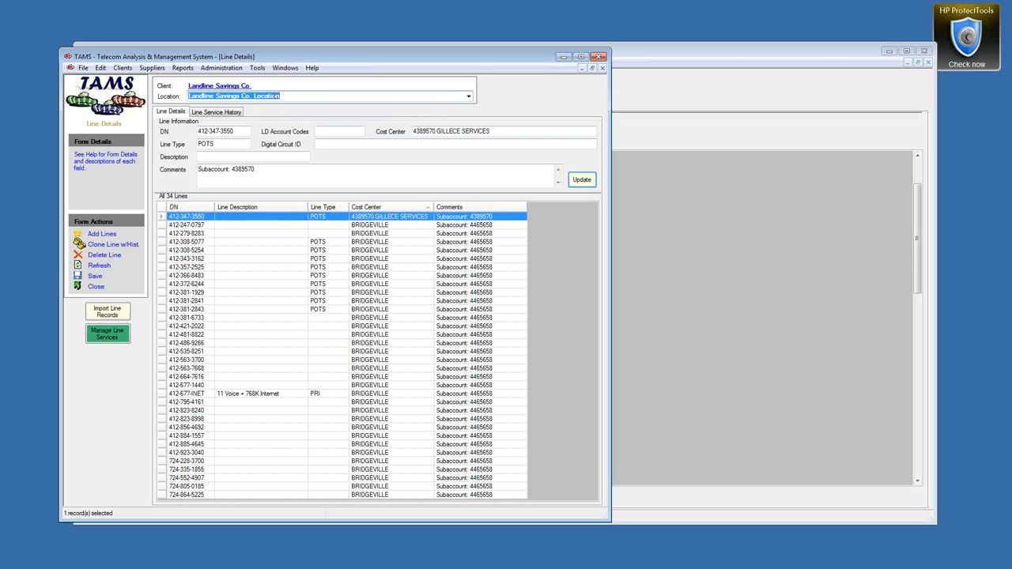
right_click(277, 96)
left_click(285, 101)
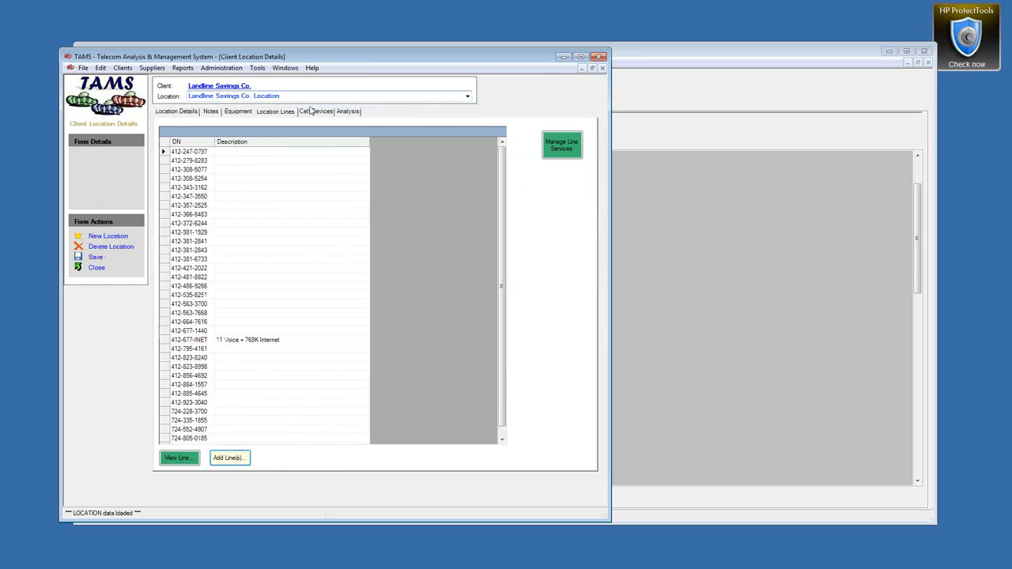
left_click(101, 237)
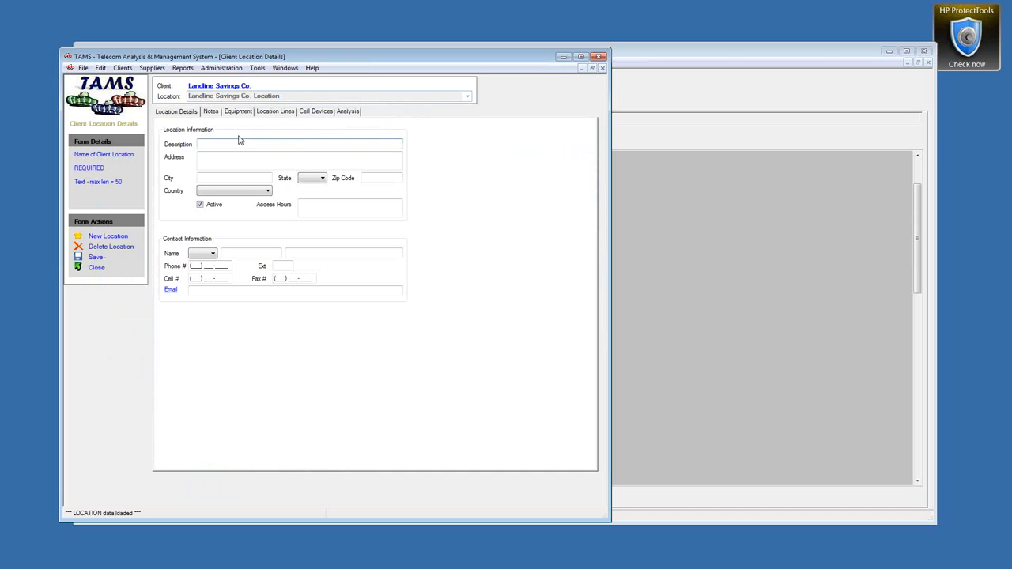
type("Bridgeville")
left_click(95, 258)
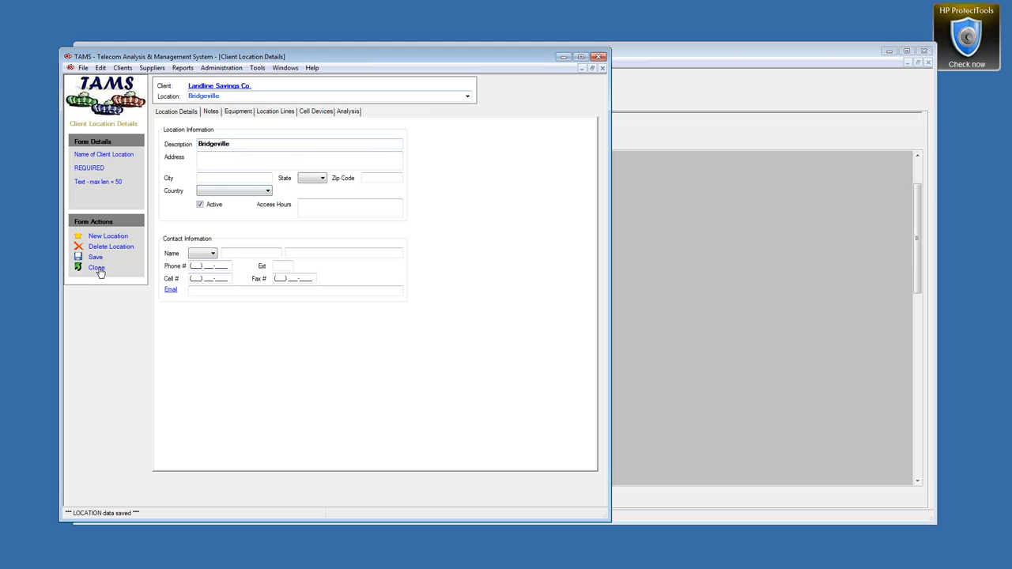
left_click(97, 268)
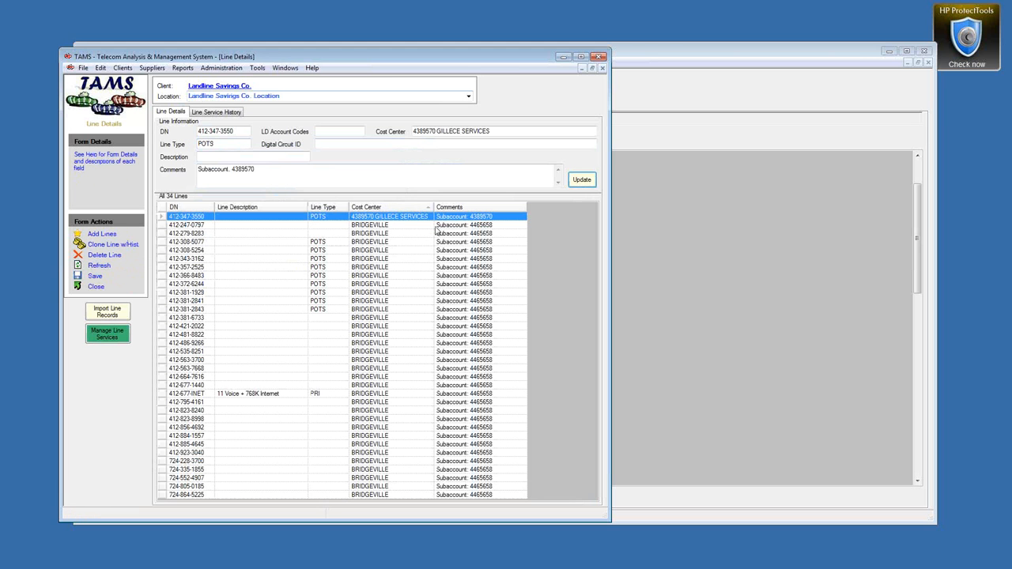
left_click(375, 227)
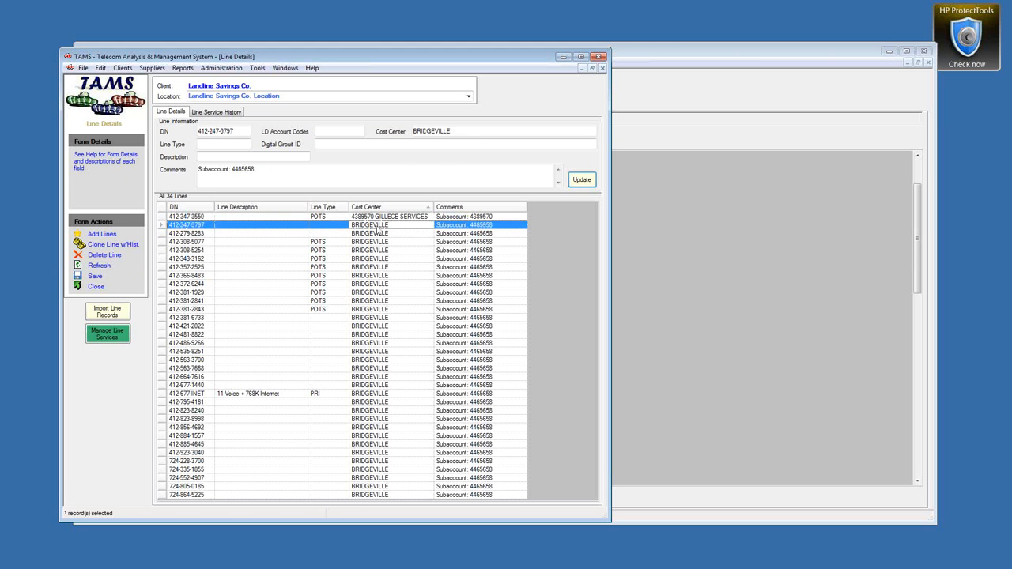
left_click(226, 113)
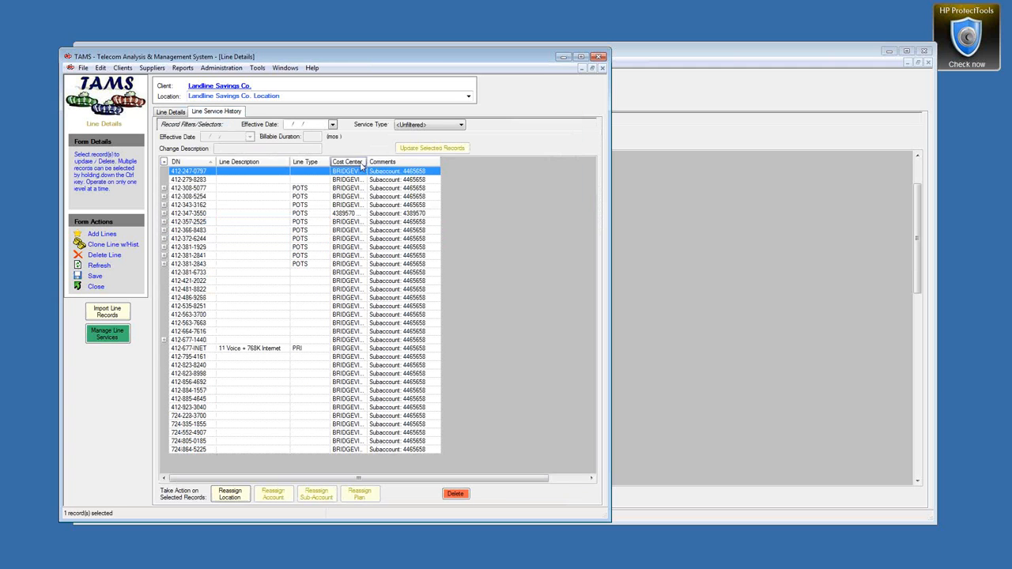
left_click(352, 162)
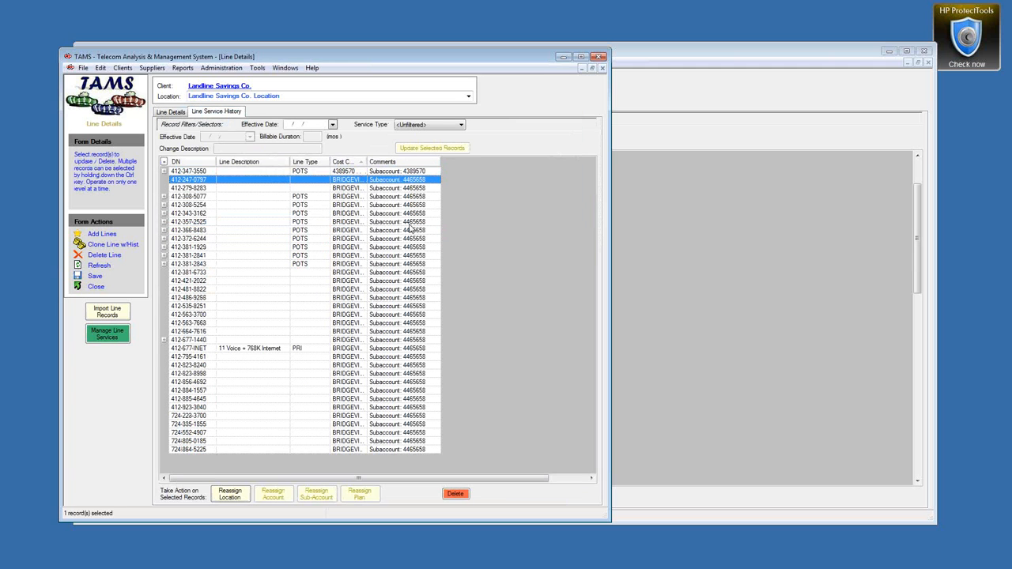
left_click(336, 450, "shift")
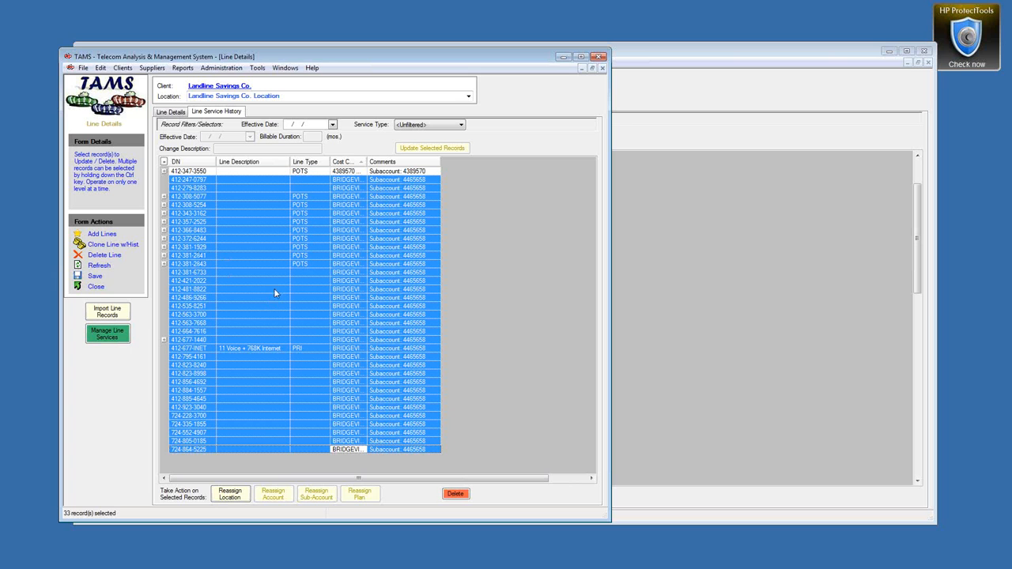
left_click(229, 494)
left_click(440, 410)
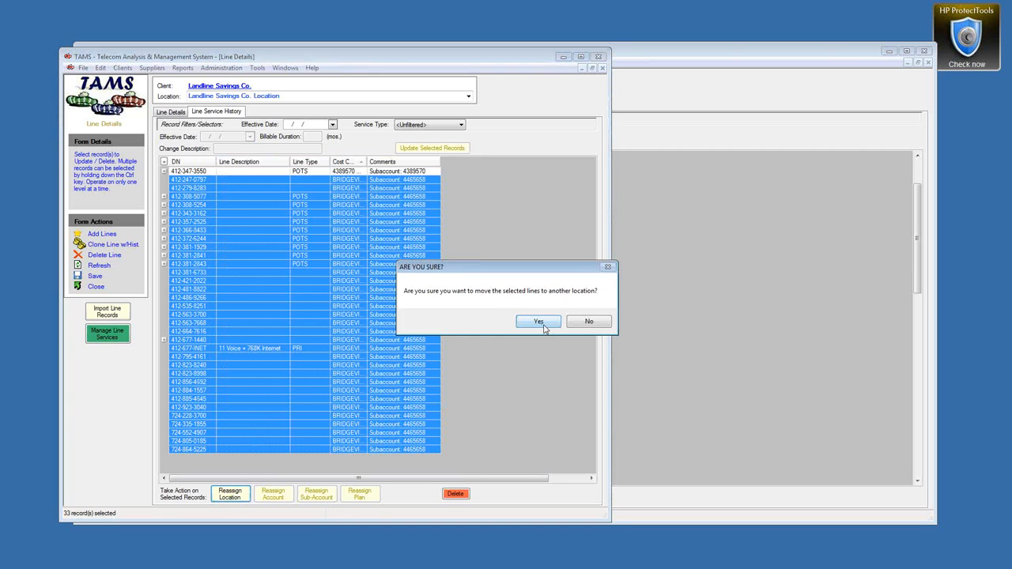
left_click(538, 321)
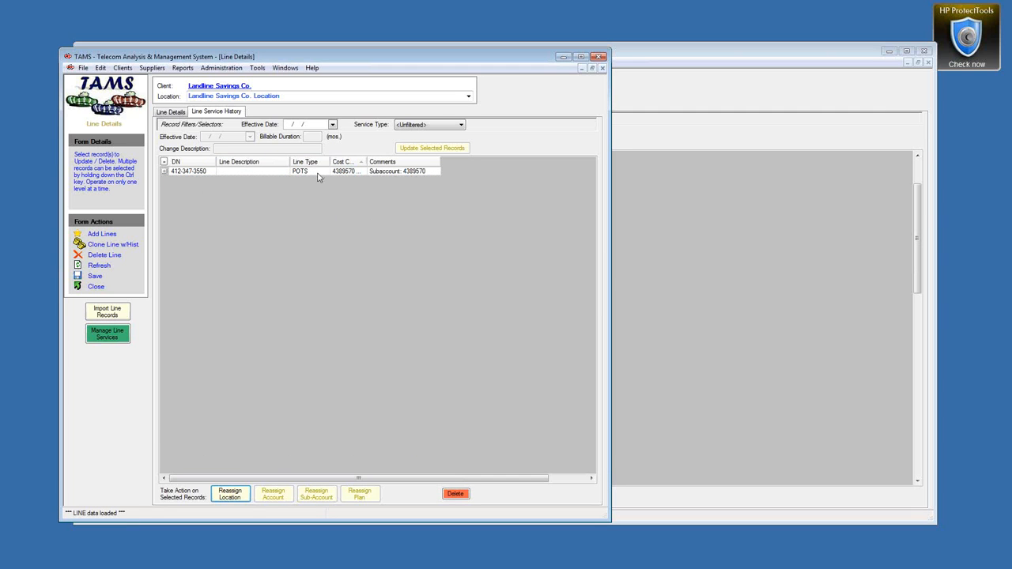
left_click(356, 175)
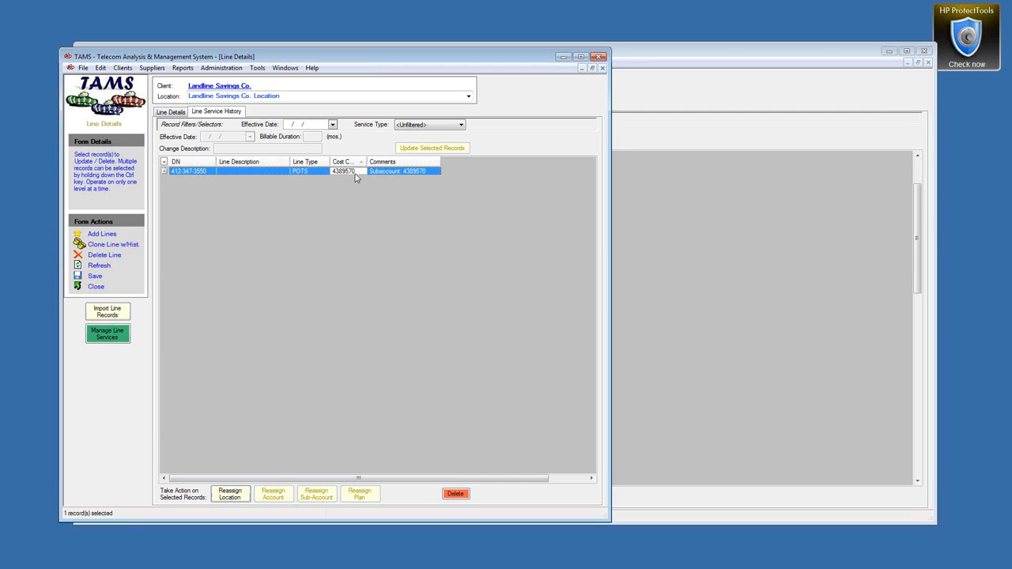
left_click(470, 97)
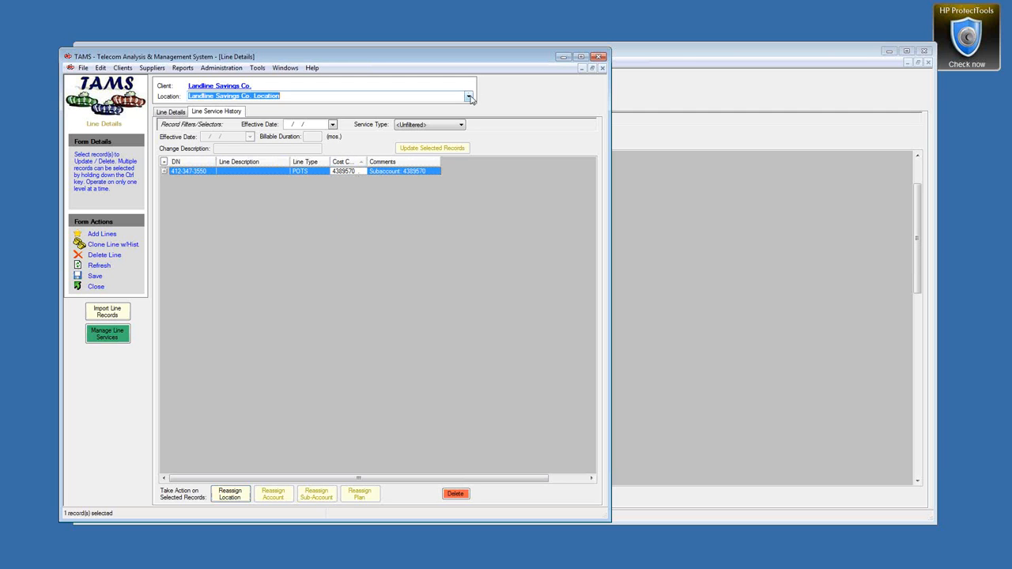
left_click(276, 112)
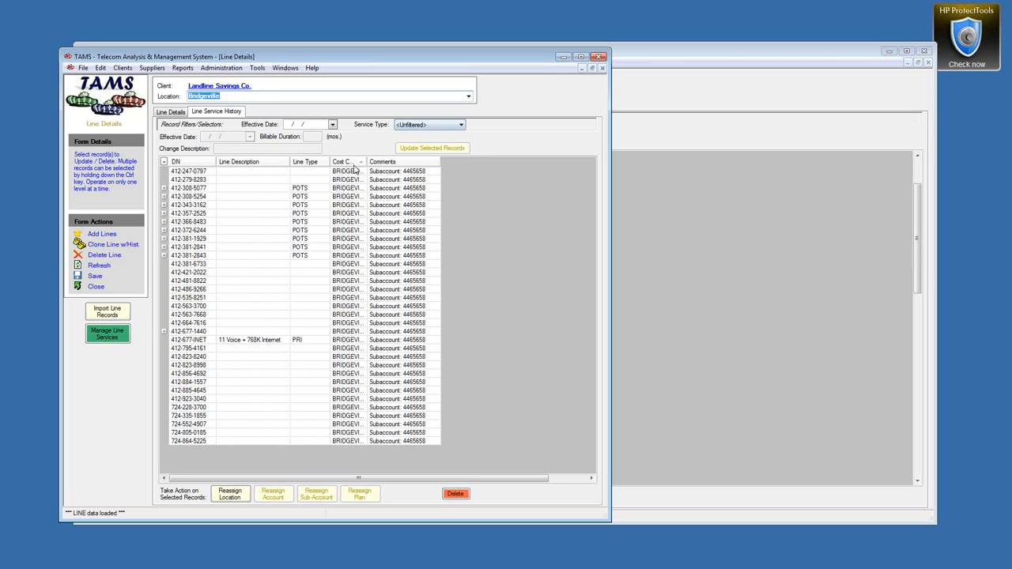
left_click_drag(367, 161, 399, 163)
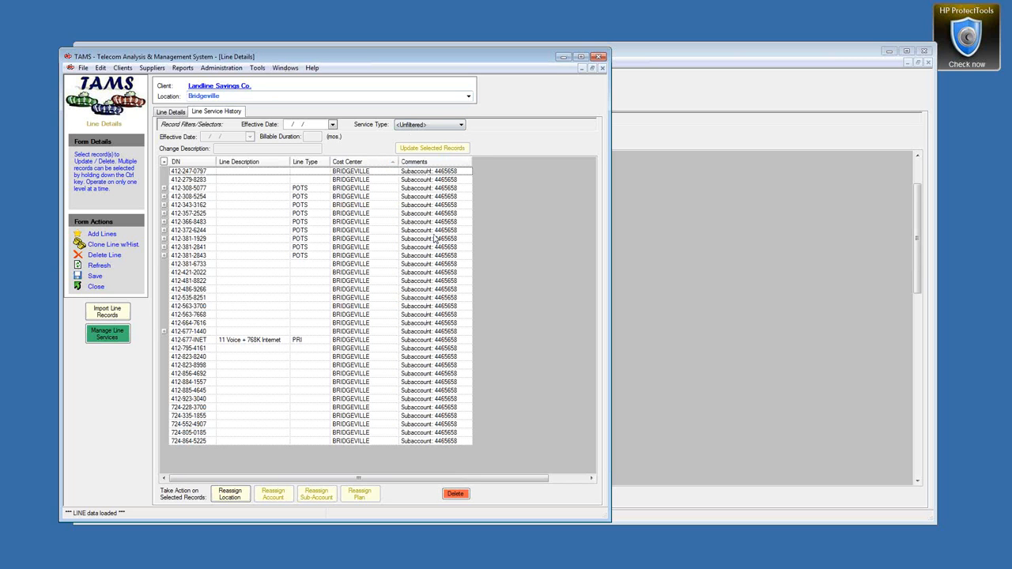
left_click(164, 196)
Step: Expand the Local service history, select its 4/1/2011 Initial Baseline record, and bring up Manage Line Services
left_click(173, 227)
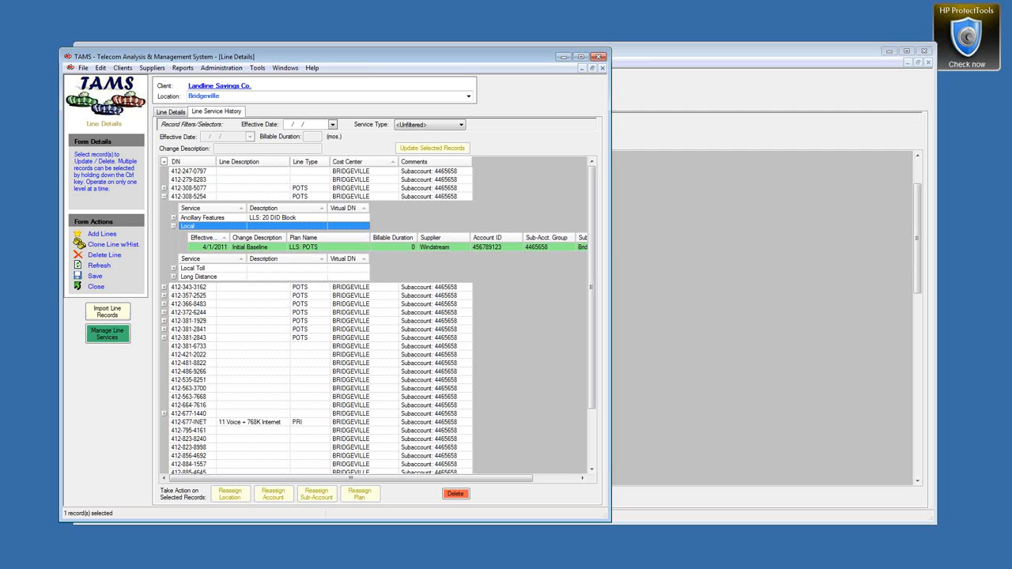
left_click_drag(611, 238, 714, 238)
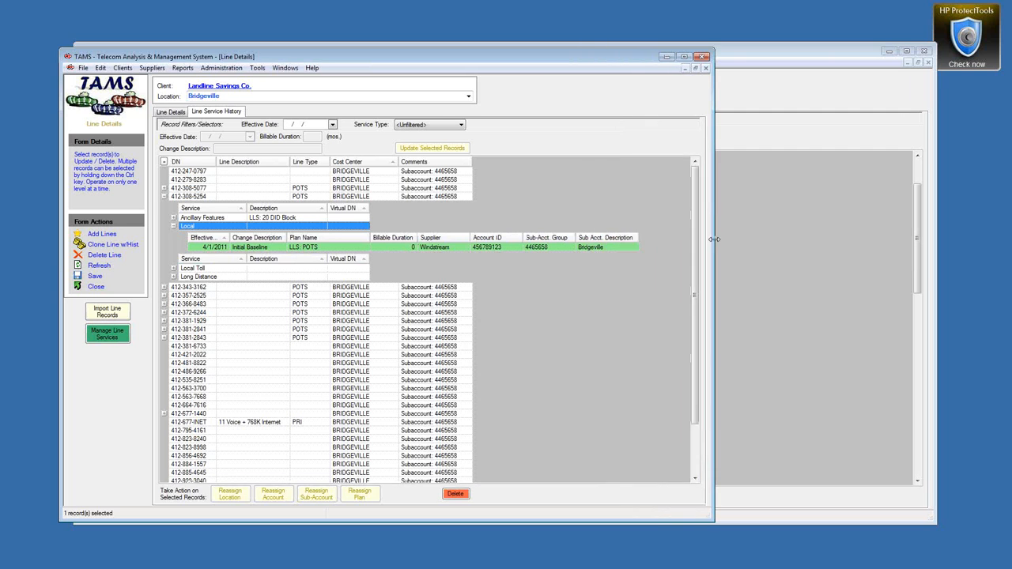
left_click(357, 248)
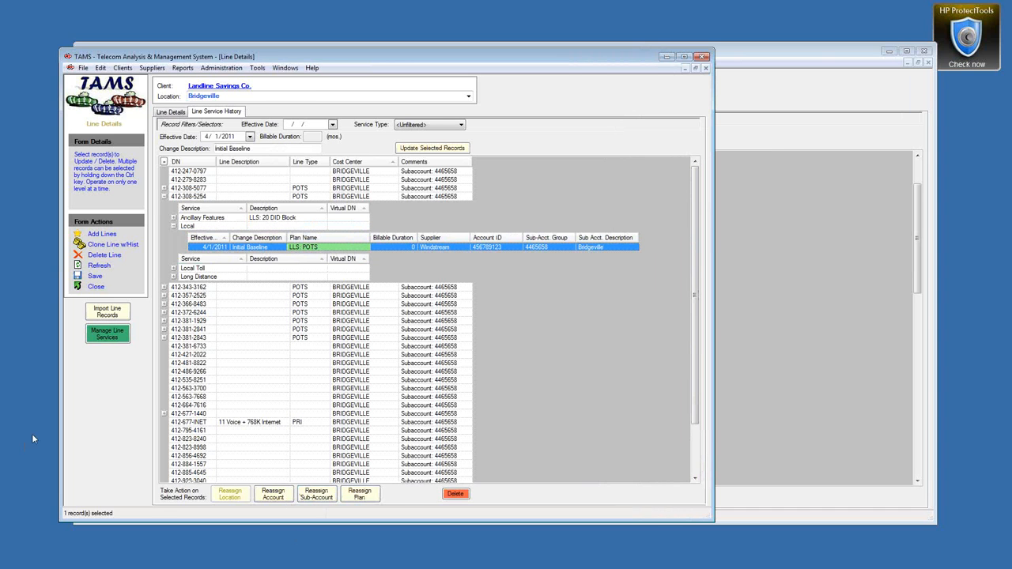
left_click(97, 338)
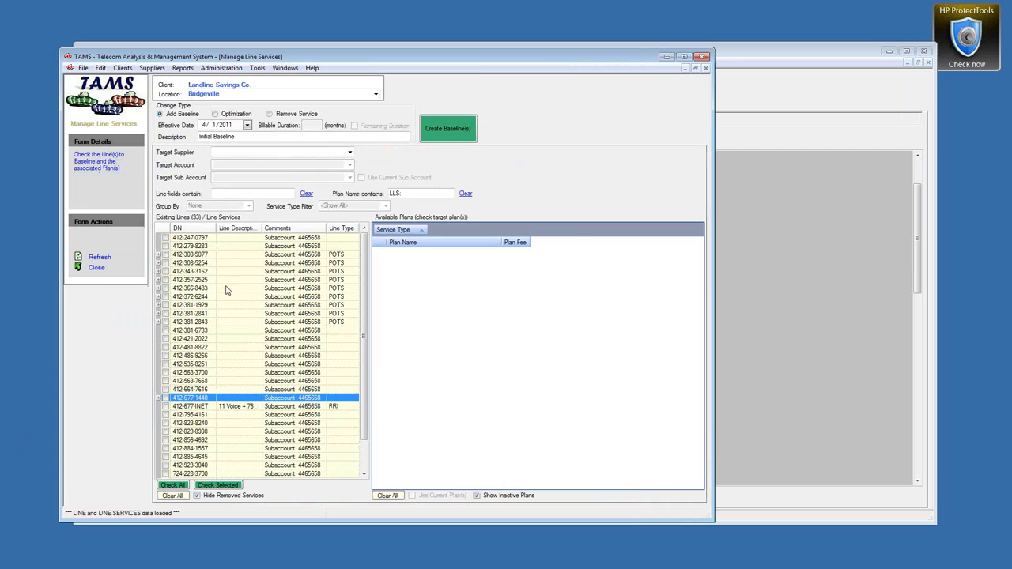
left_click(215, 114)
left_click(247, 125)
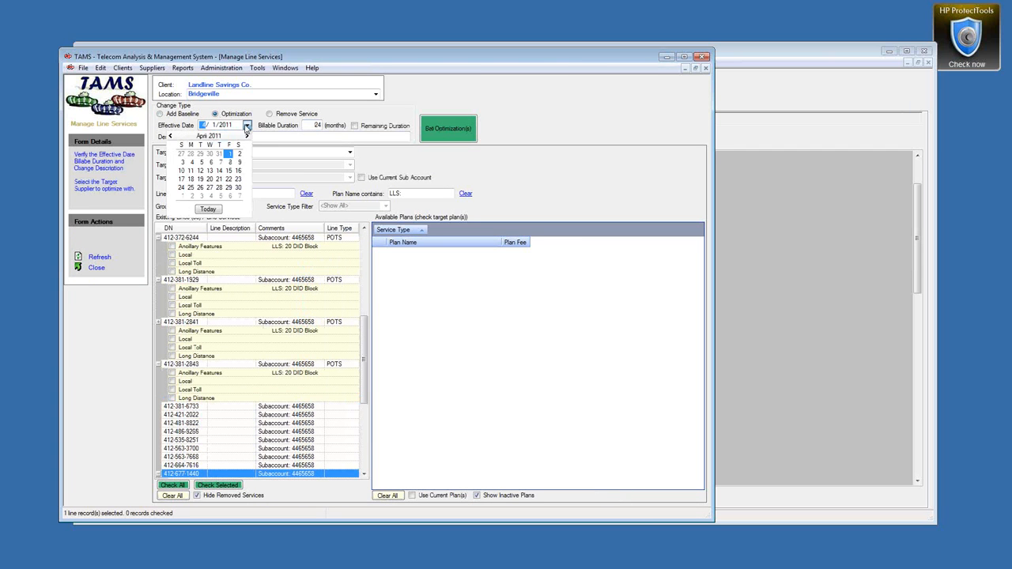
left_click(208, 210)
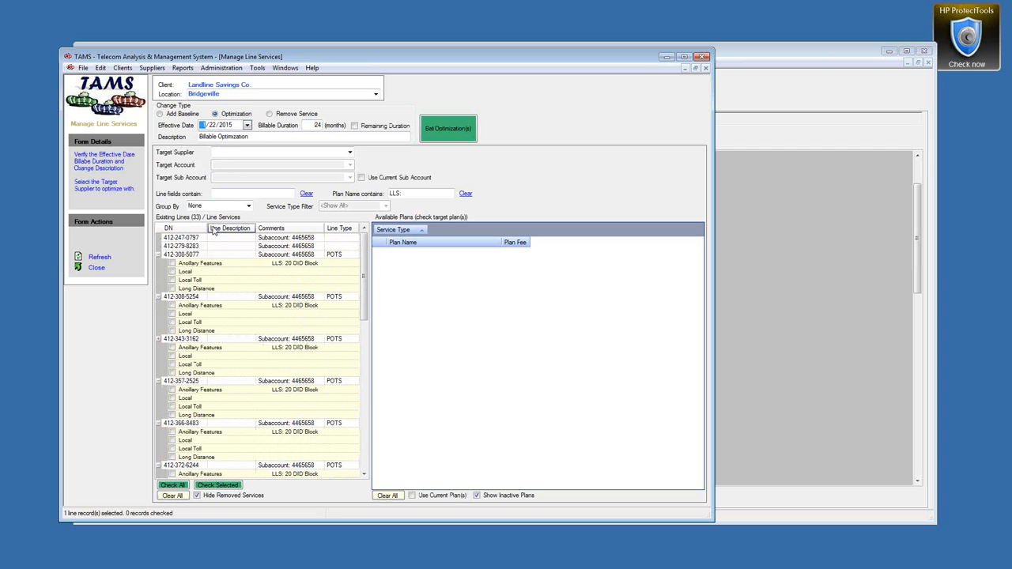
left_click(173, 264)
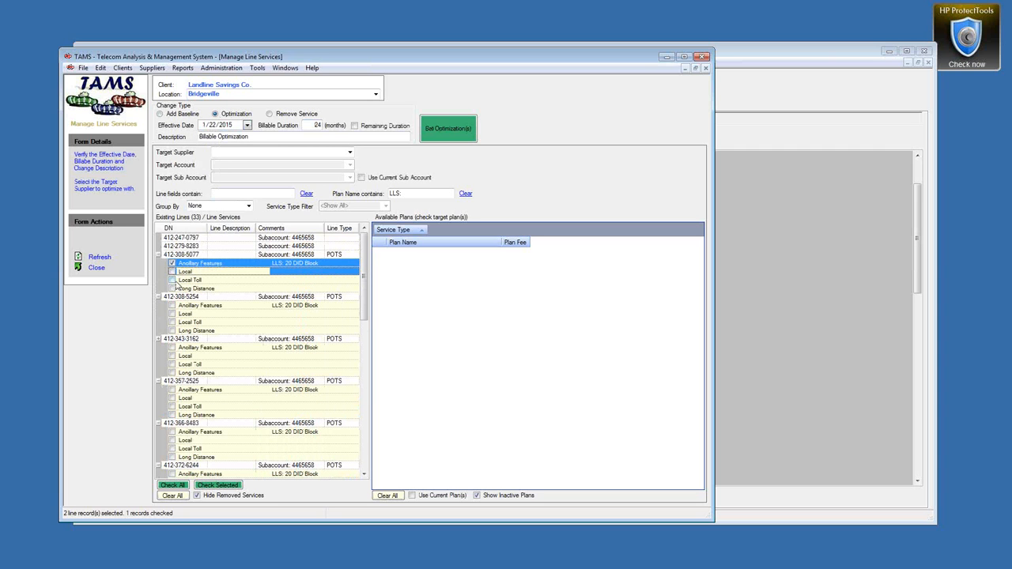
left_click(173, 271)
left_click(173, 280)
left_click(172, 289)
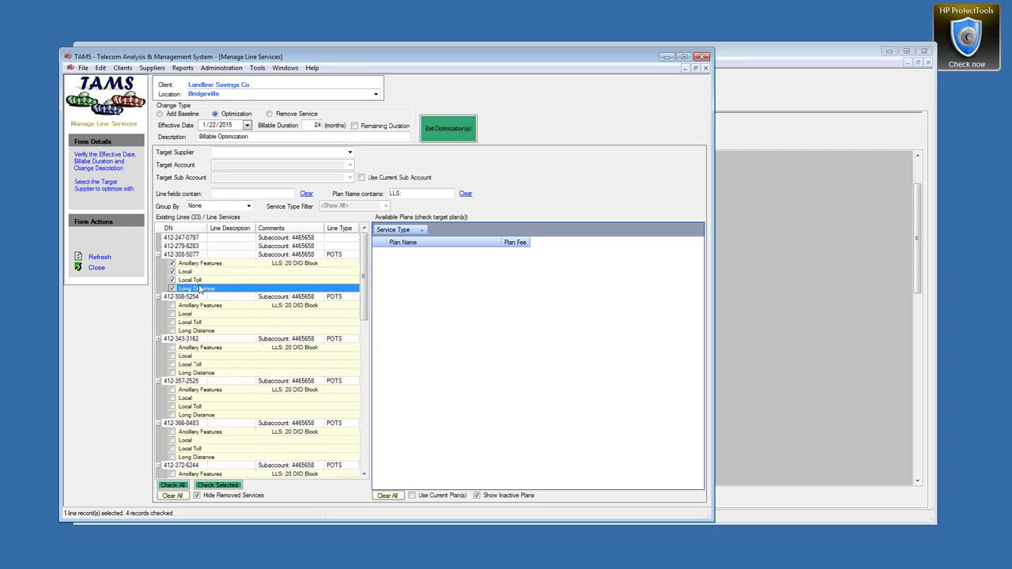
left_click(350, 151)
left_click(286, 162)
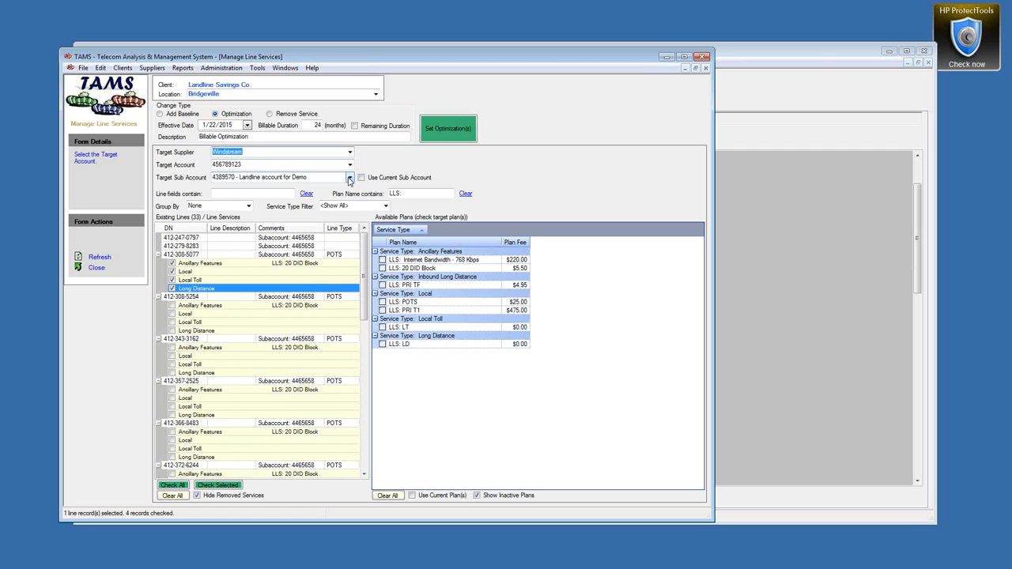
left_click(349, 179)
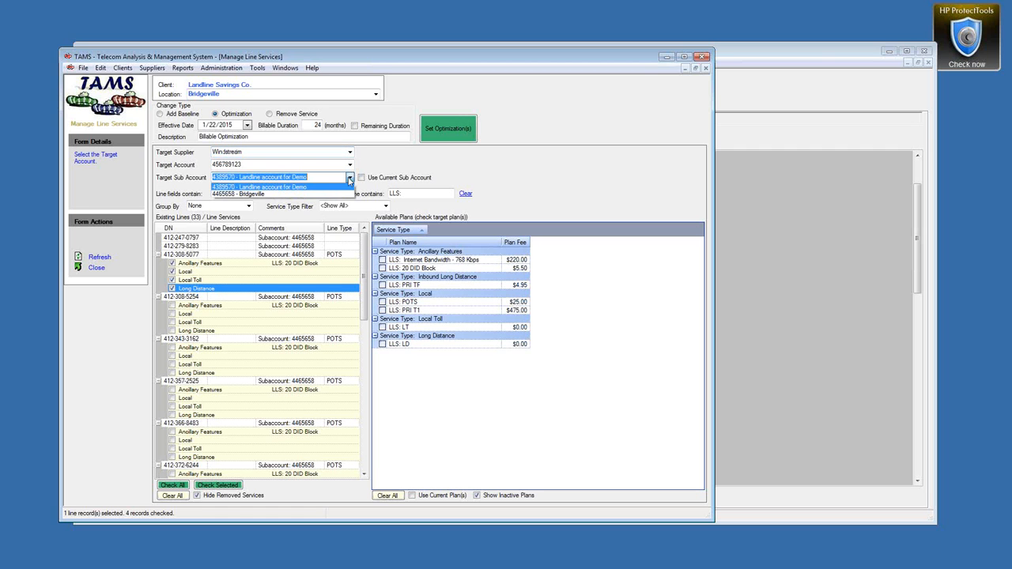
left_click(227, 187)
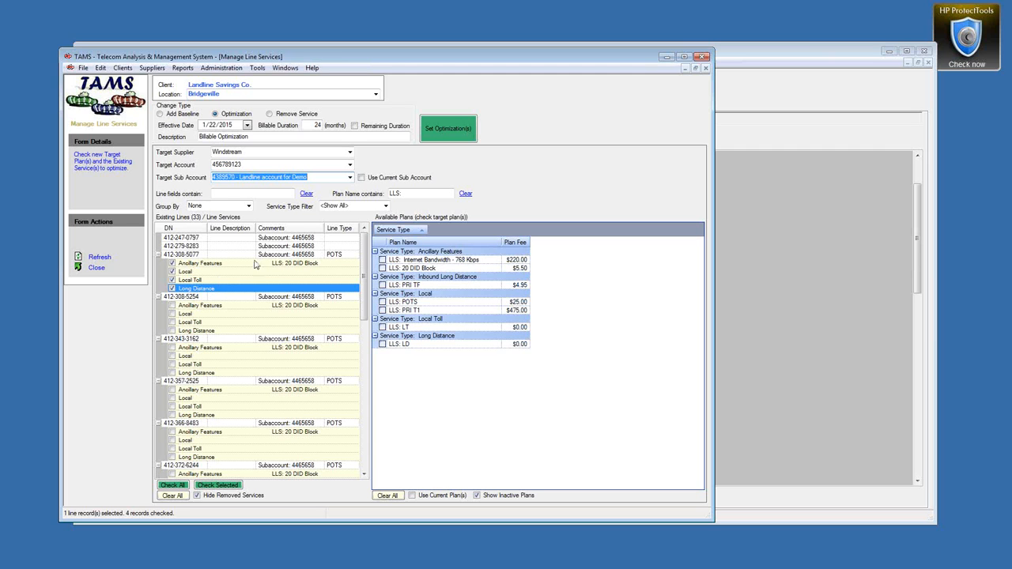
left_click(411, 495)
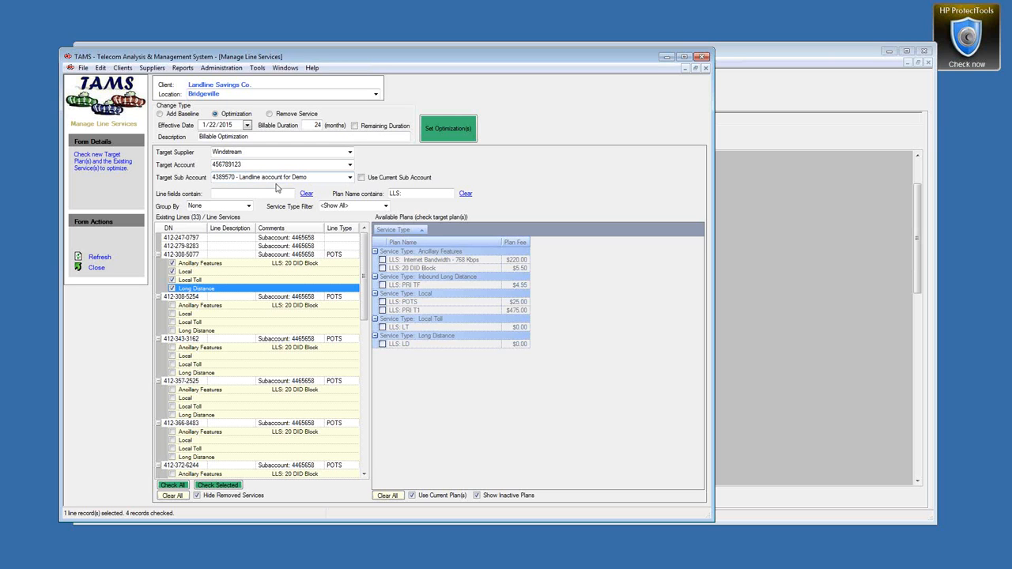
double_click(318, 125)
type("0")
double_click(222, 137)
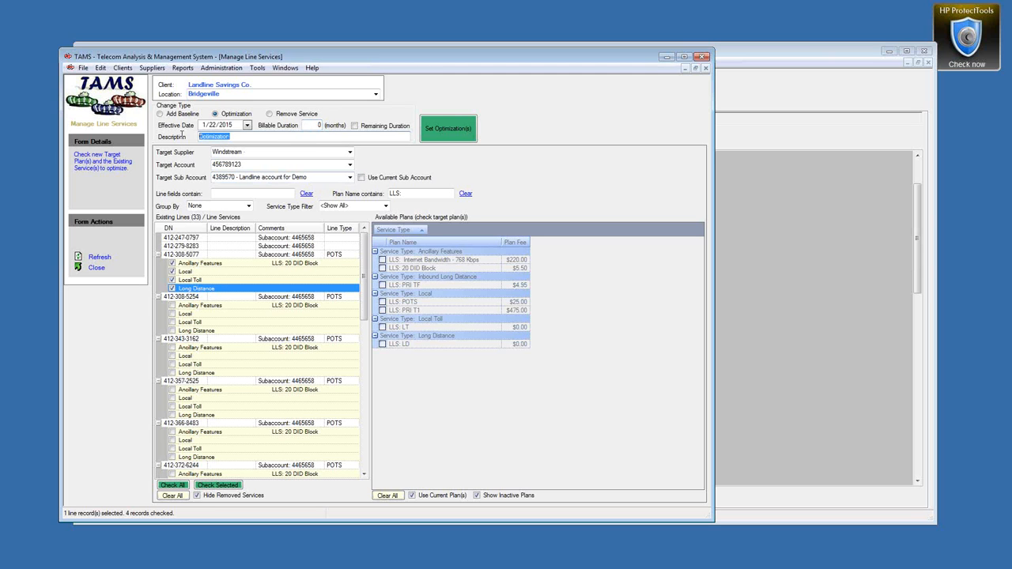
type("Accr xfr")
left_click(433, 128)
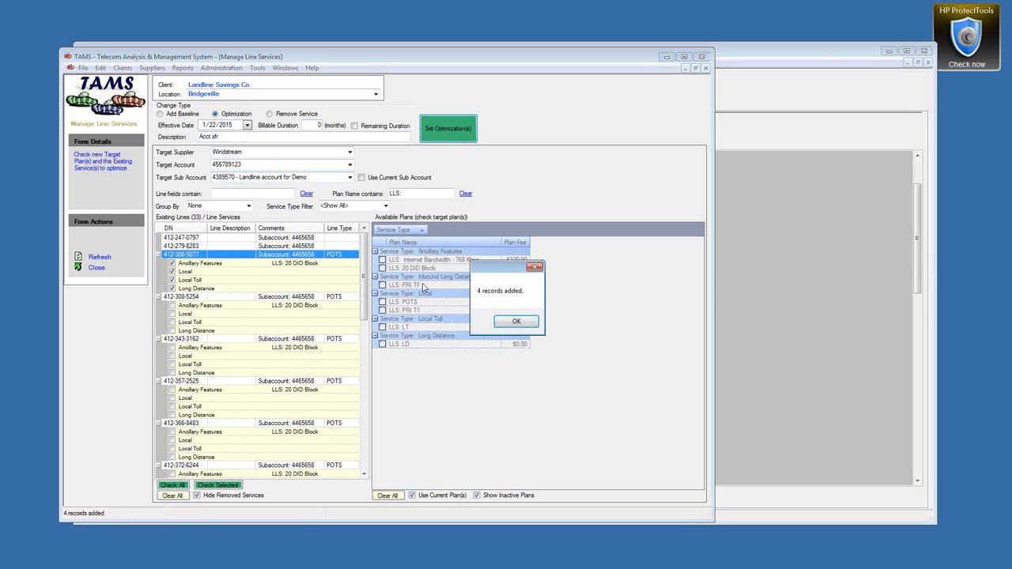
left_click(518, 321)
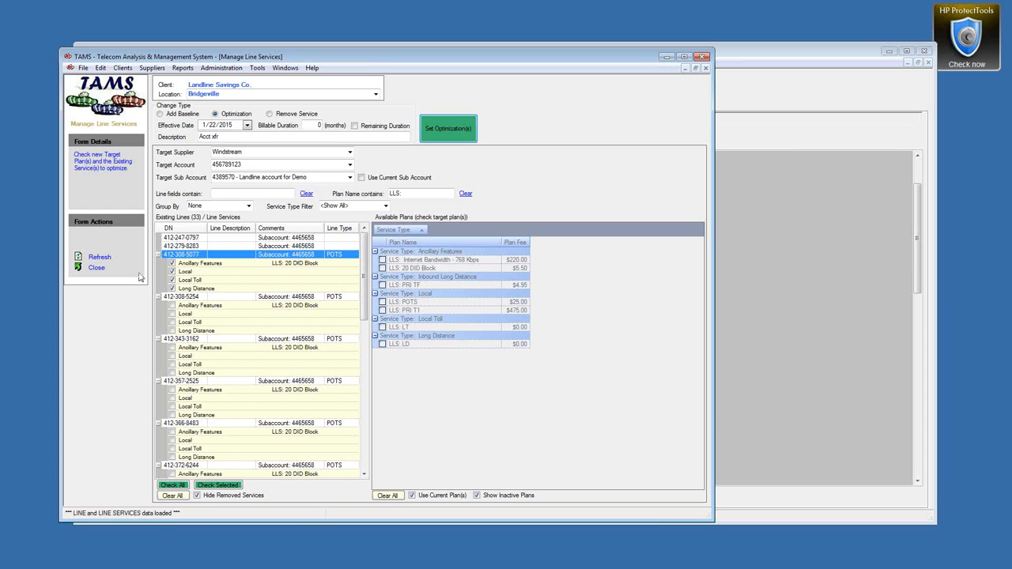
right_click(224, 272)
left_click(249, 278)
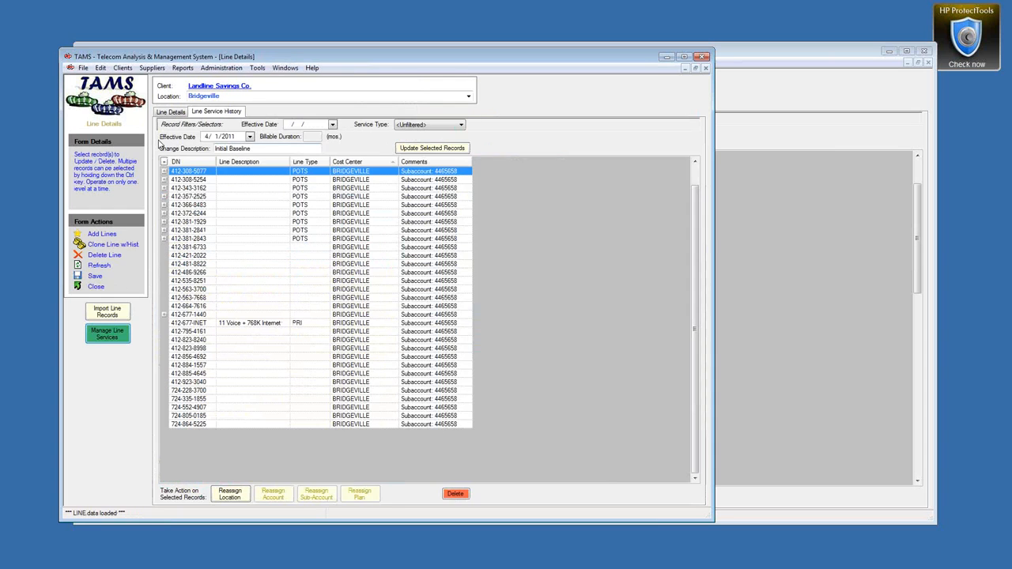
Step: Expand Long Distance, Local Toll and Local histories and compare their 4/1/2011 and 1/22/2015 entries
left_click(173, 217)
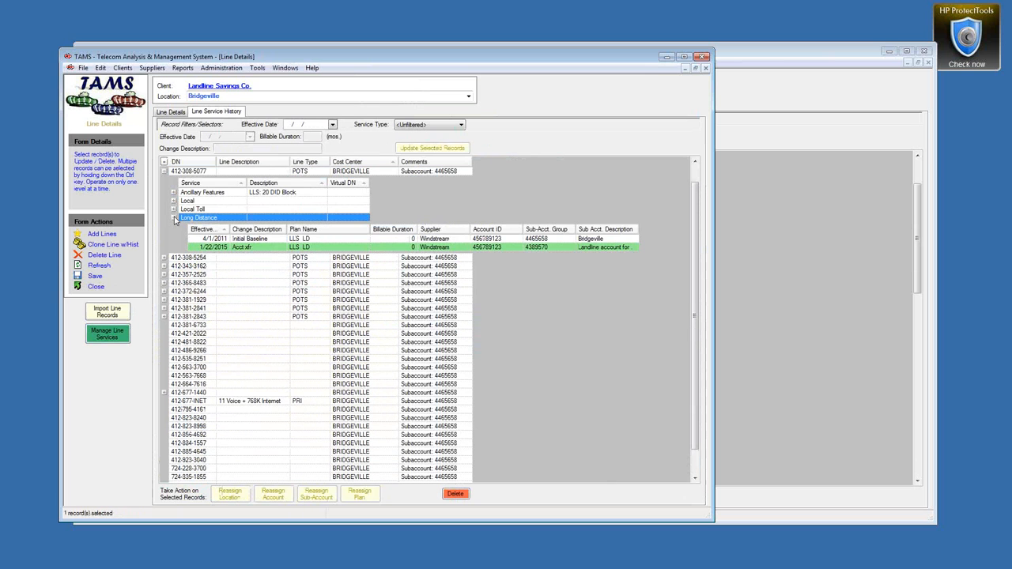
left_click(174, 209)
left_click(174, 201)
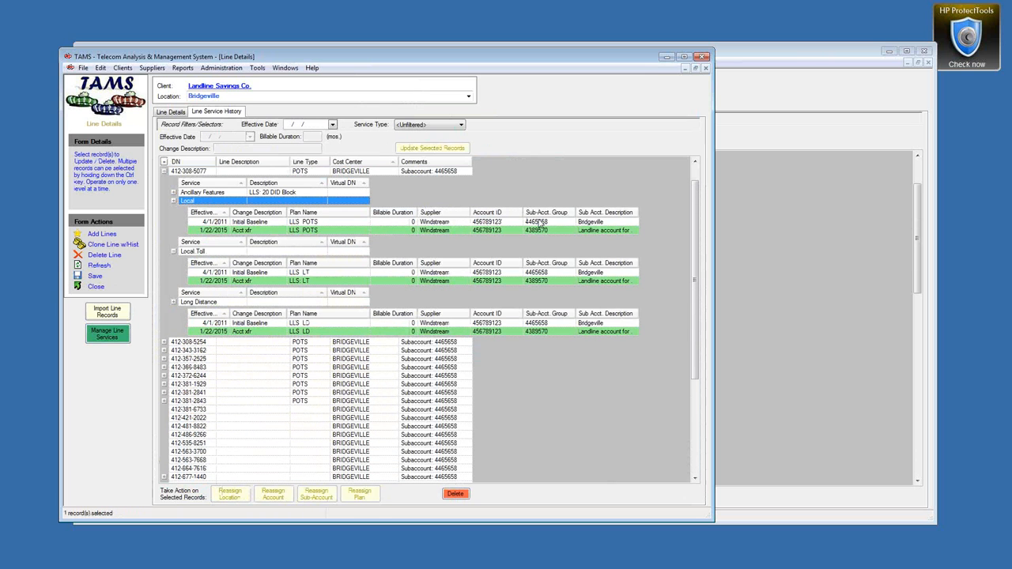
left_click(497, 229)
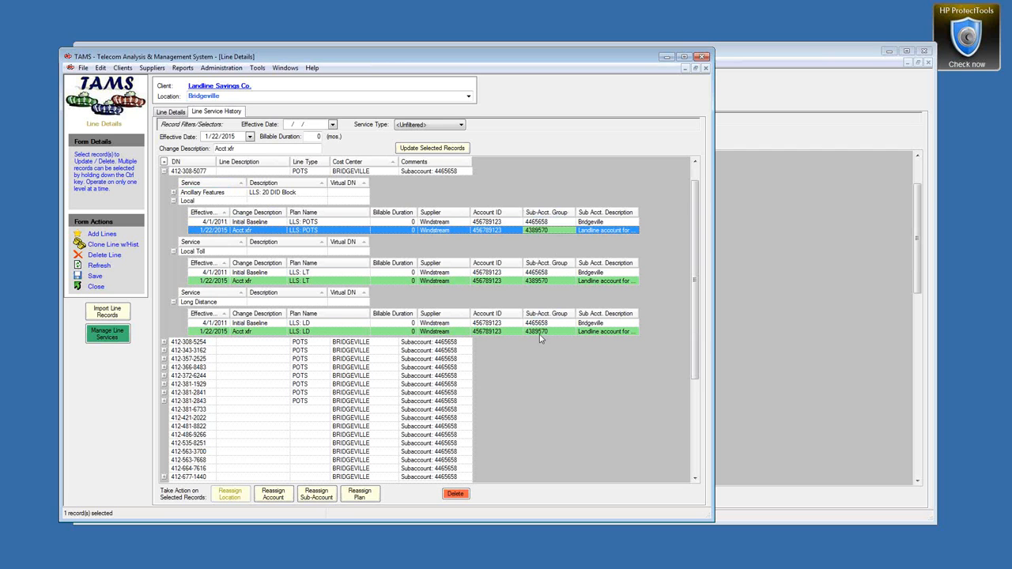
left_click(325, 222)
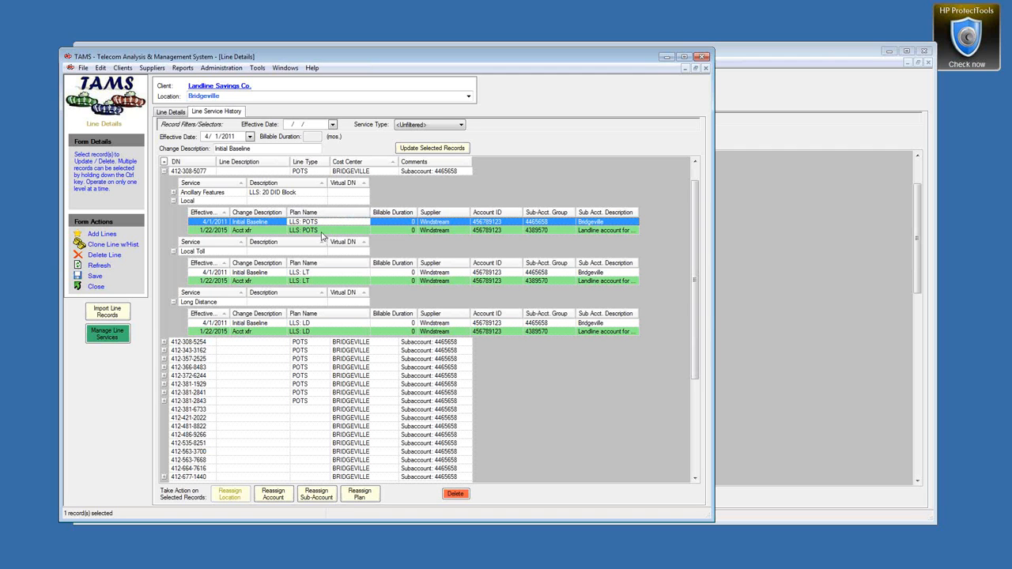
left_click(315, 230, "ctrl")
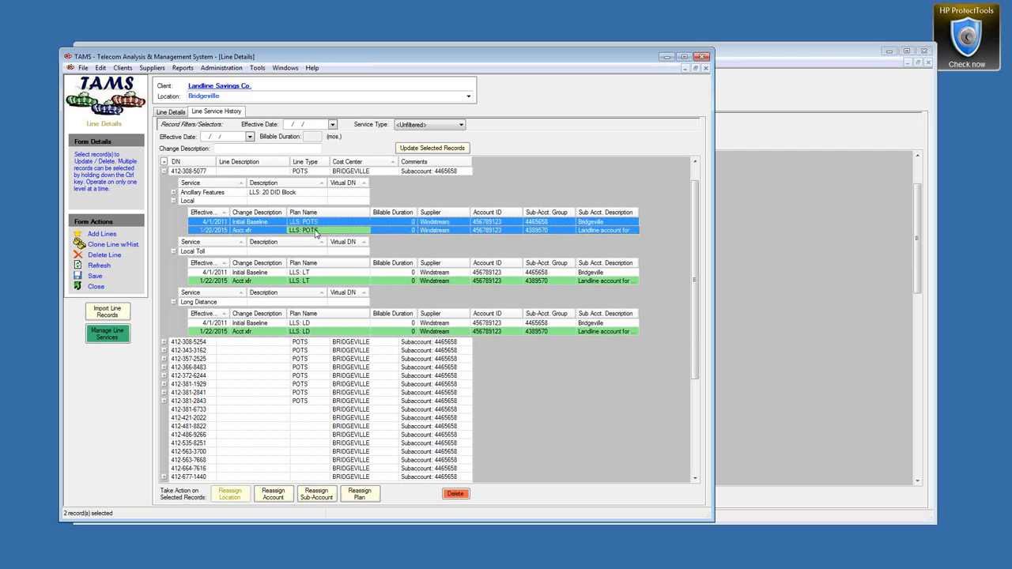
left_click(312, 273)
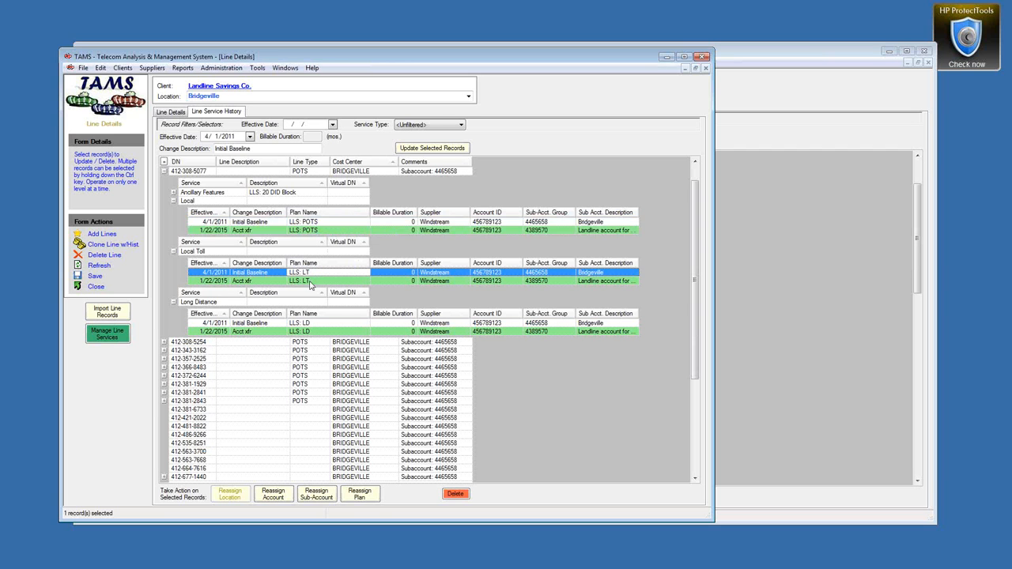
left_click(310, 282, "ctrl")
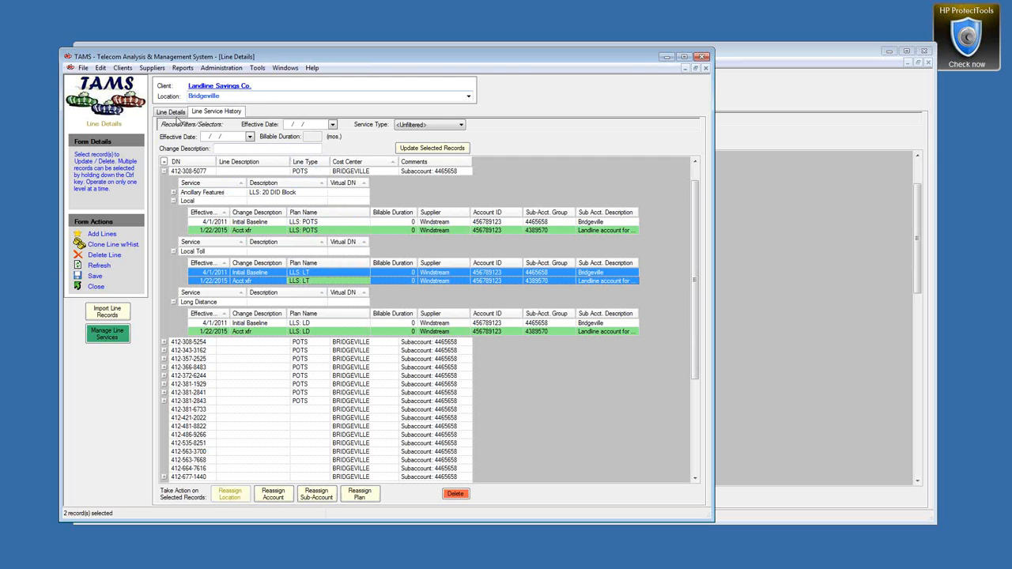
left_click(171, 111)
left_click(251, 259, "shift")
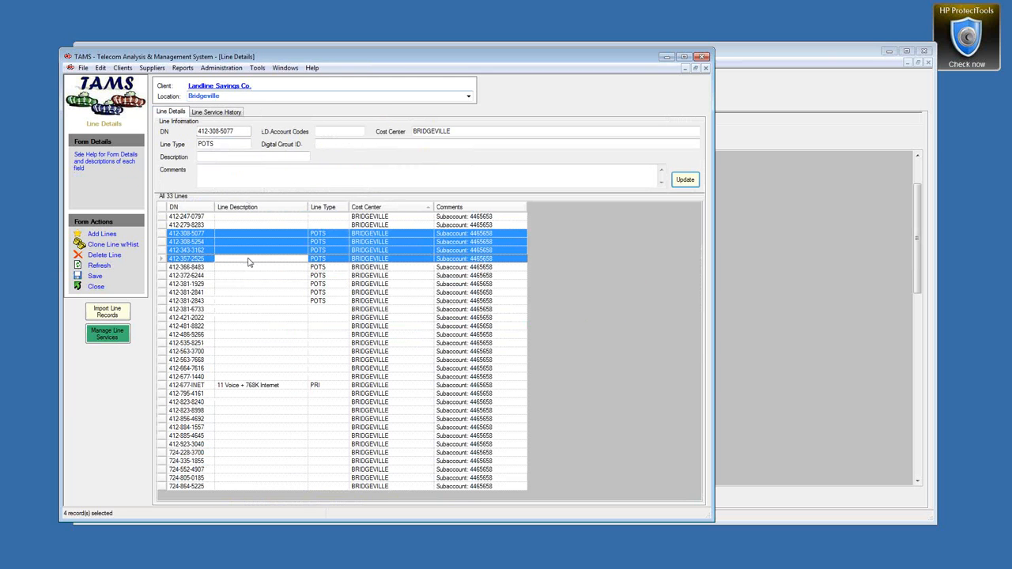
left_click(218, 156)
type("Hunt A")
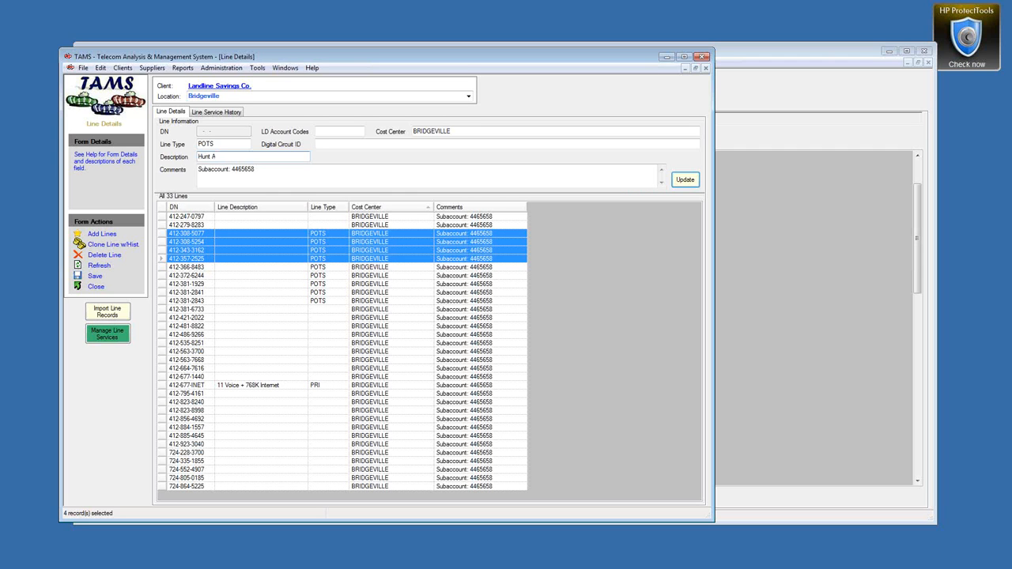
type(",x")
left_click(687, 180)
left_click(245, 237)
left_click(233, 155)
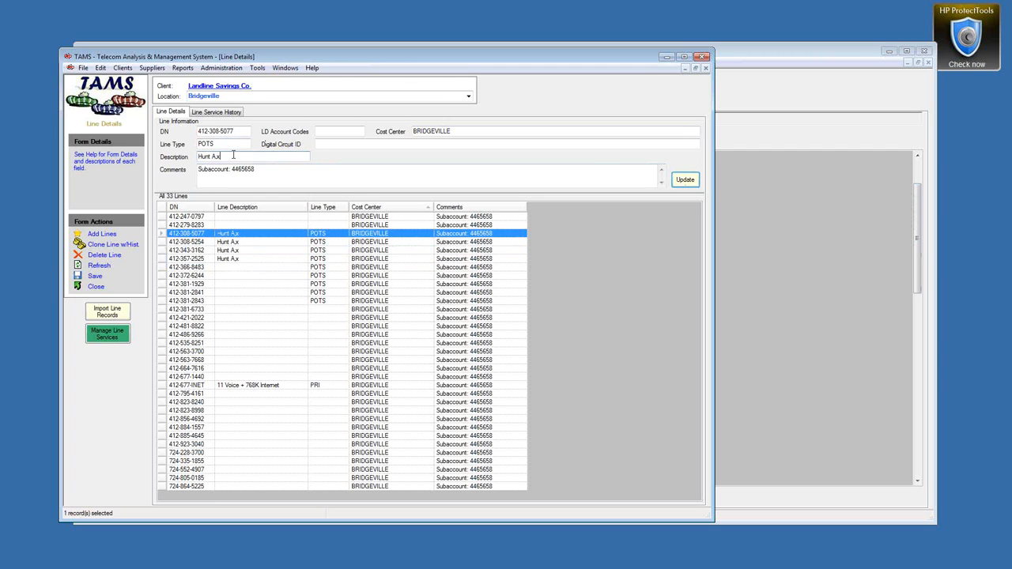
key("BackSpace")
type("1")
left_click(685, 180)
left_click(250, 241)
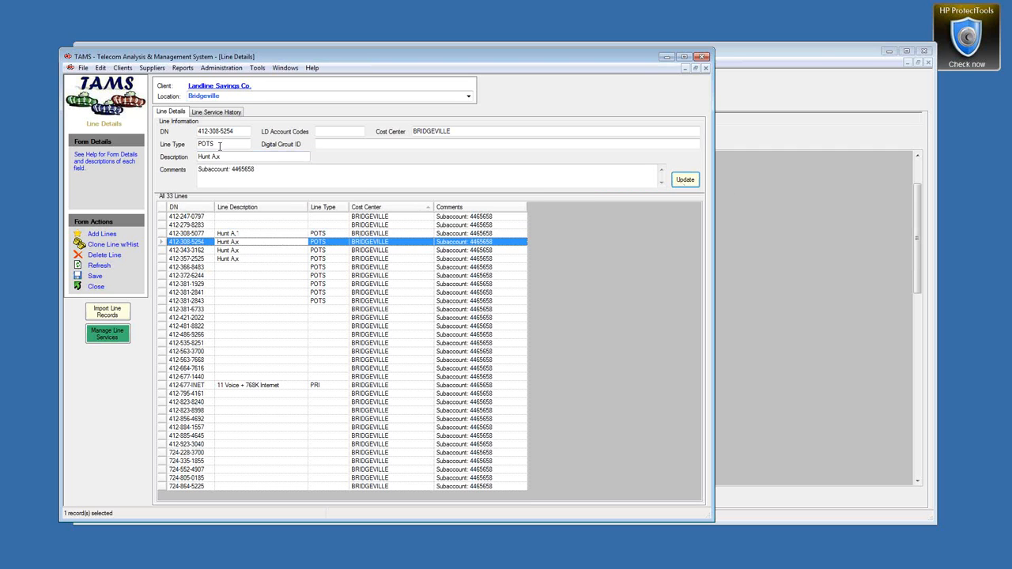
left_click(228, 158)
key("BackSpace")
type("3")
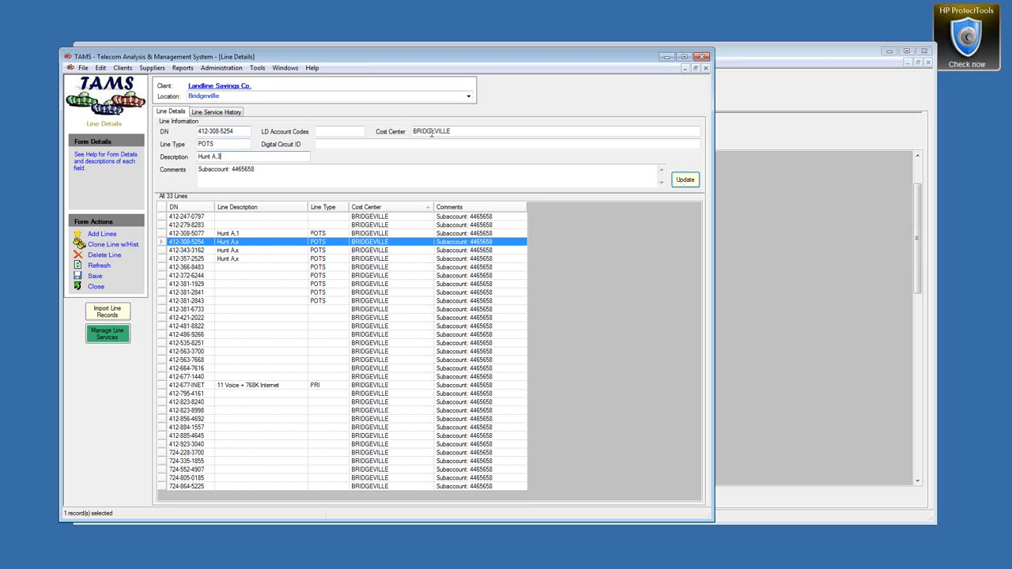
left_click(685, 180)
left_click(237, 251)
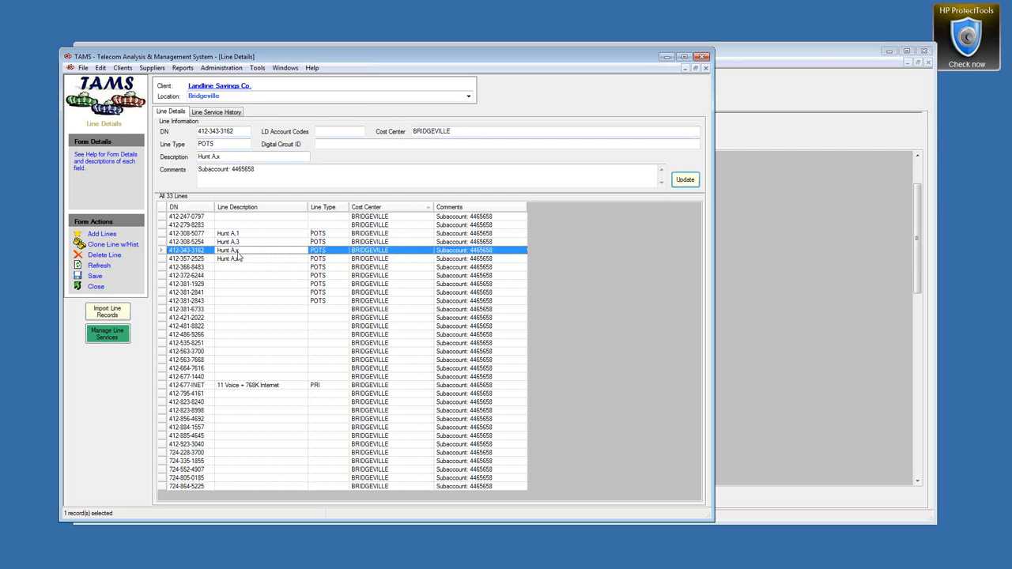
left_click(230, 155)
type("2")
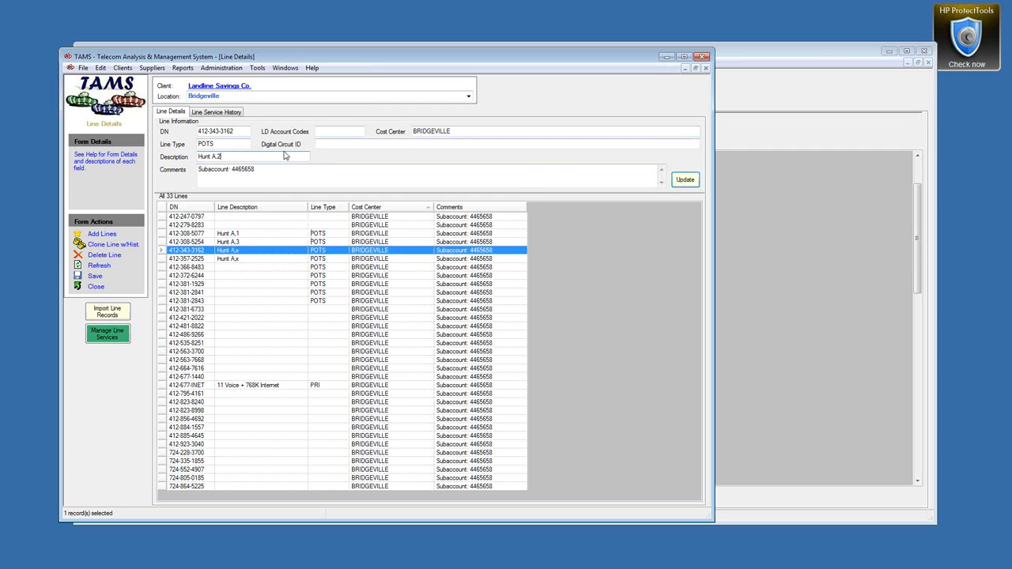
left_click(685, 179)
left_click(237, 258)
left_click(231, 156)
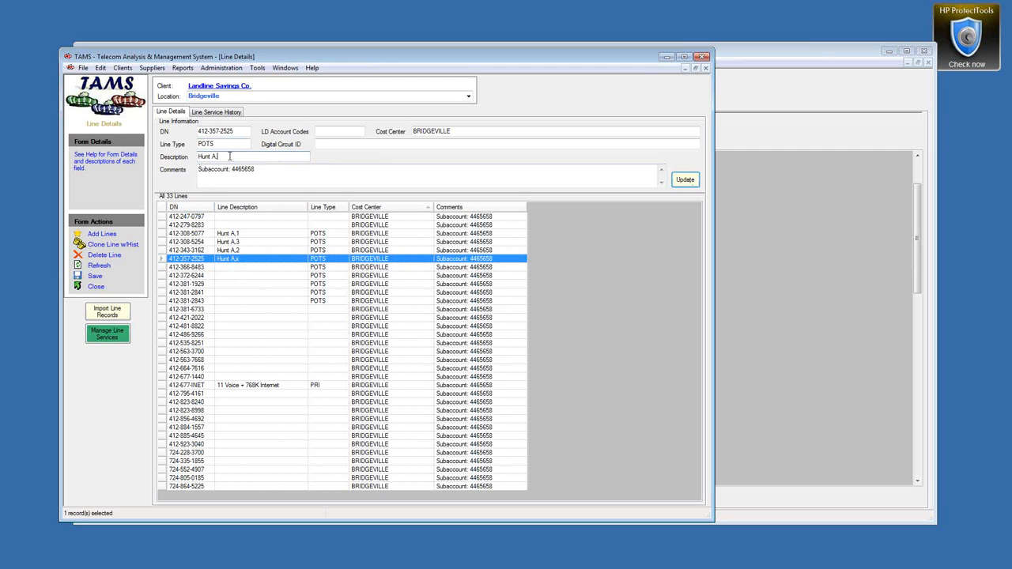
type("4")
left_click(686, 181)
Step: Bring the HQ line history window forward, resize and reposition it, and push the Bridgeville window off screen
left_click_drag(732, 55, 742, 56)
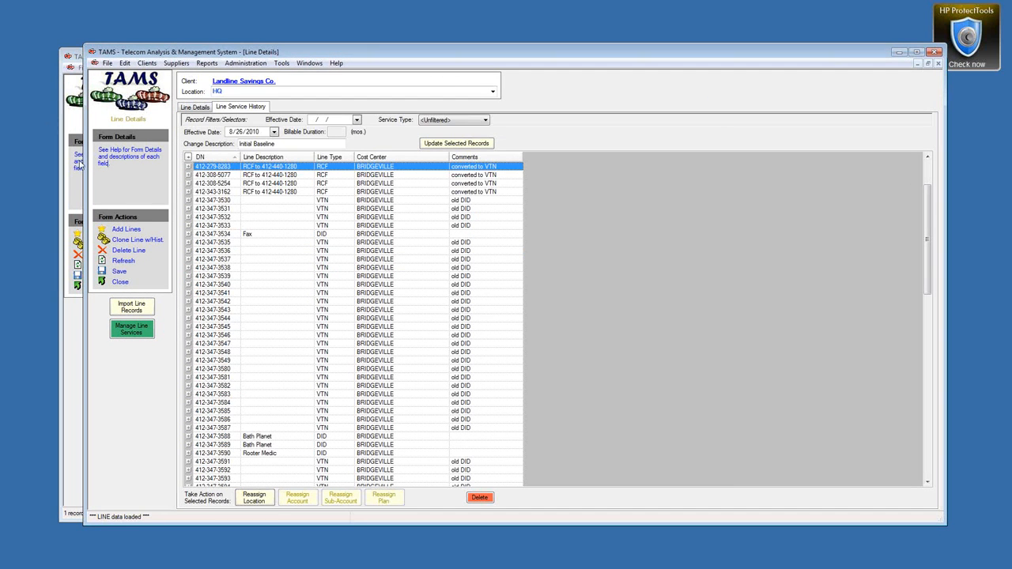
left_click_drag(84, 163, 191, 163)
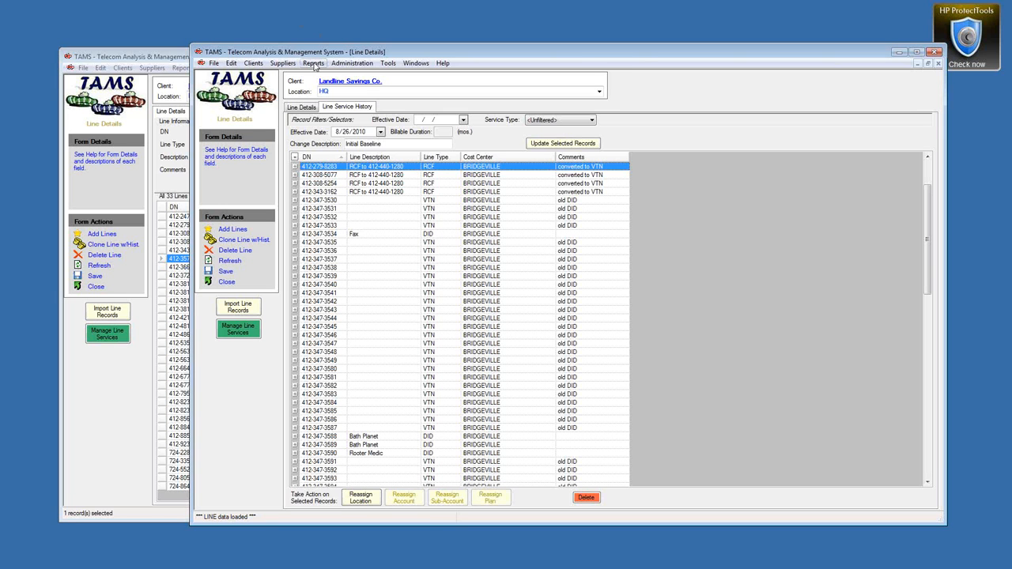
left_click(314, 64)
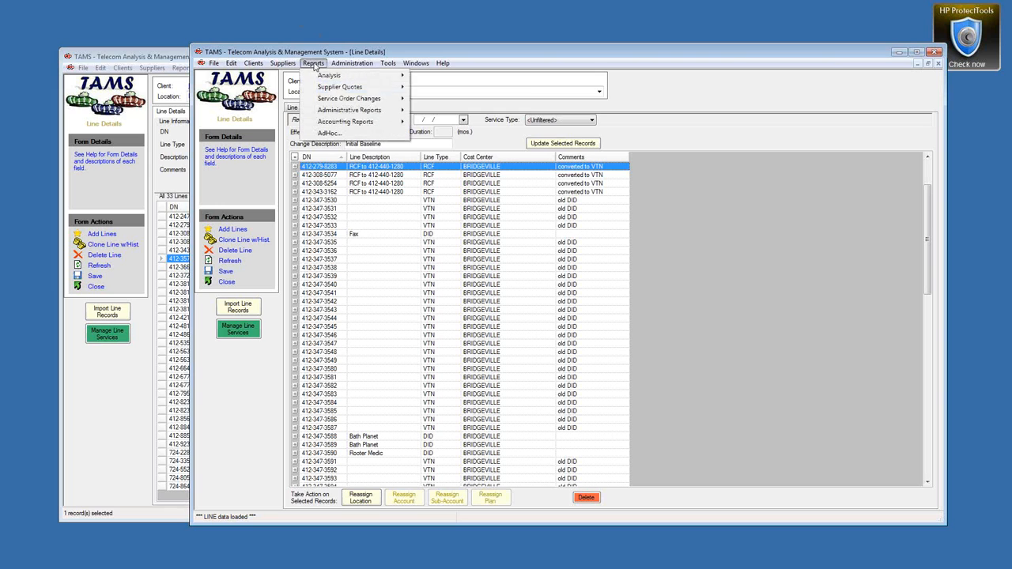
mouse_move(340, 77)
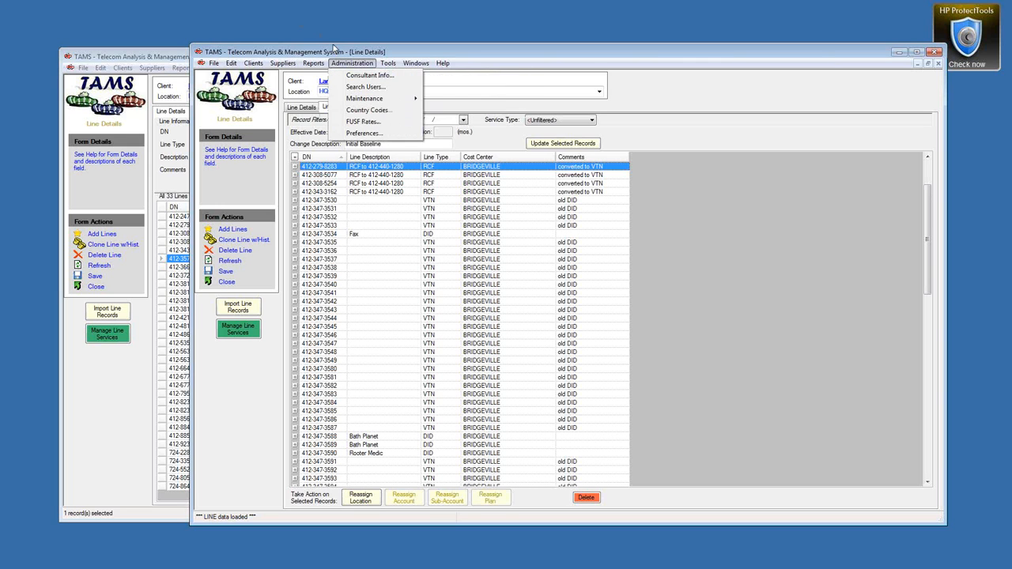
left_click(333, 46)
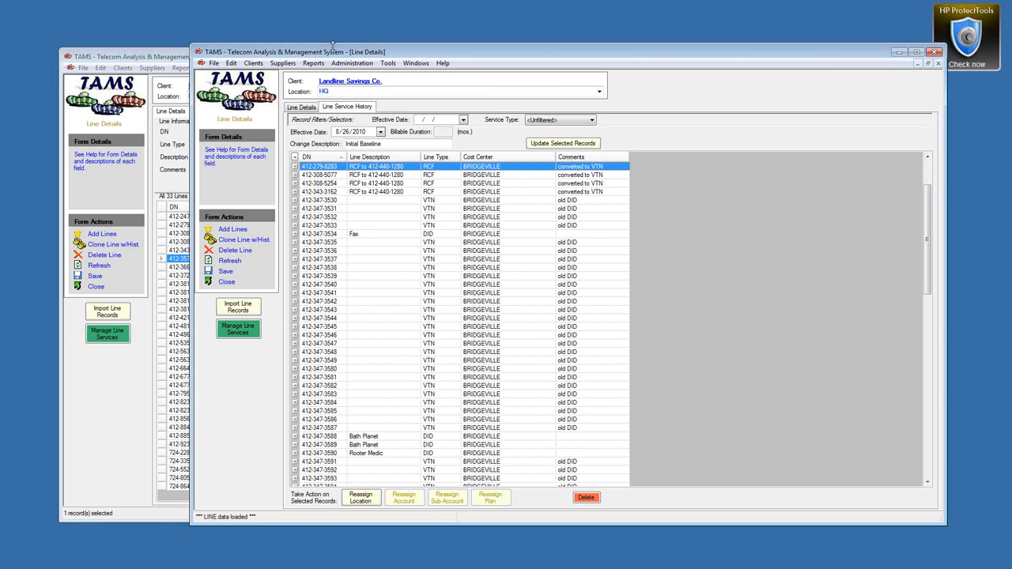
left_click_drag(332, 53, 303, 23)
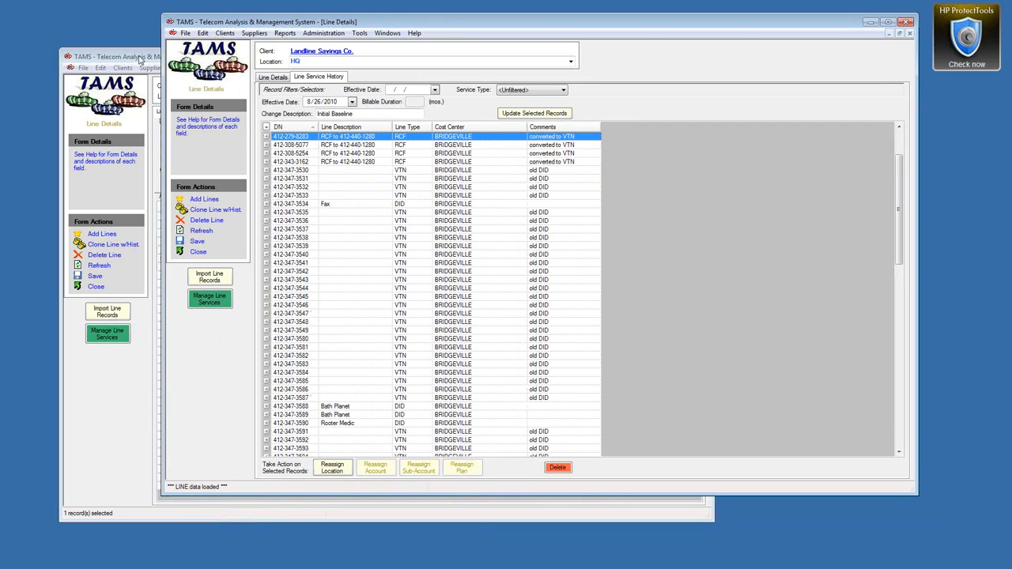
left_click_drag(140, 56, 0, 49)
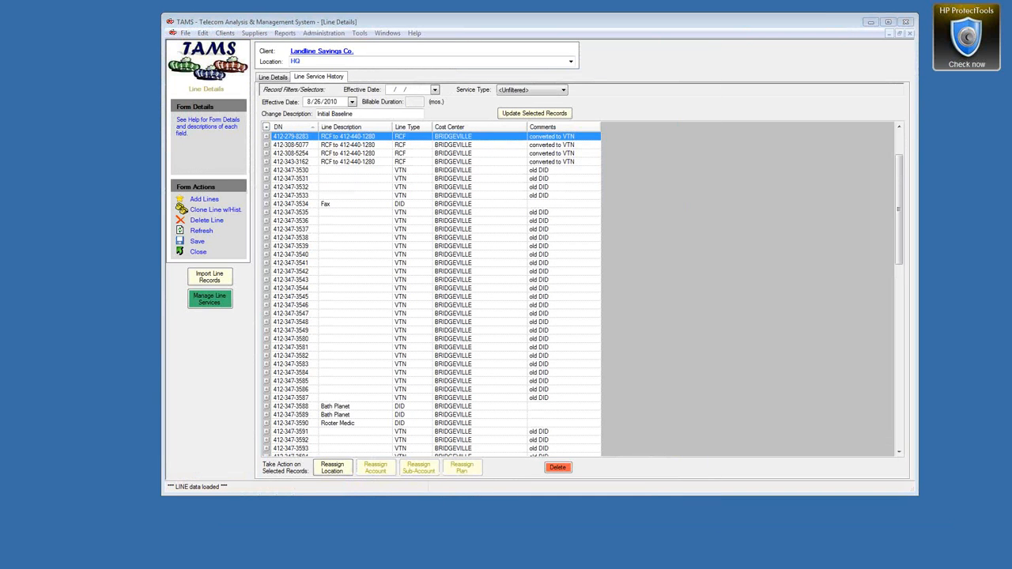